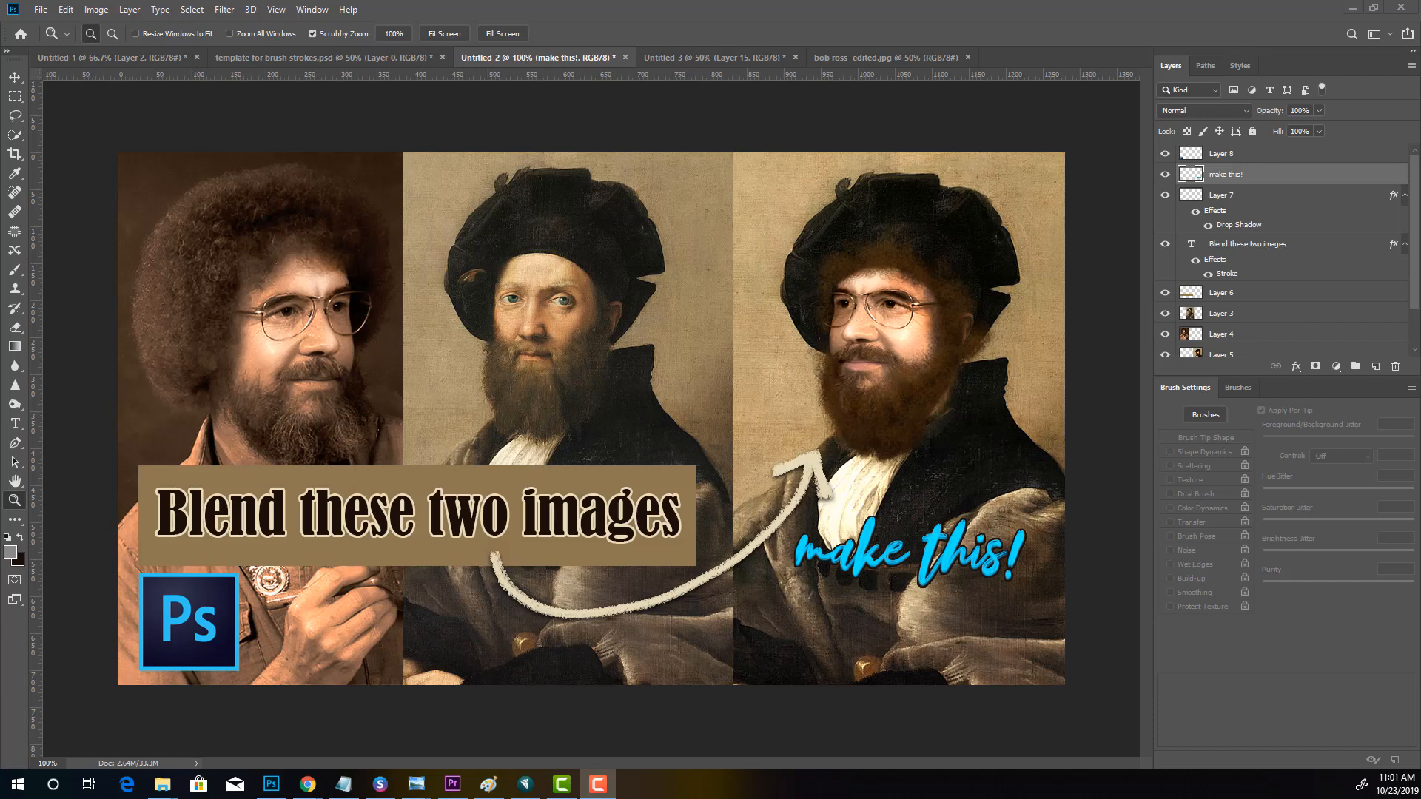
Look over the two source images, the Bob Ross photo and the Baldassare Castiglione painting
{"action": "key", "text": "ctrl+Tab"}
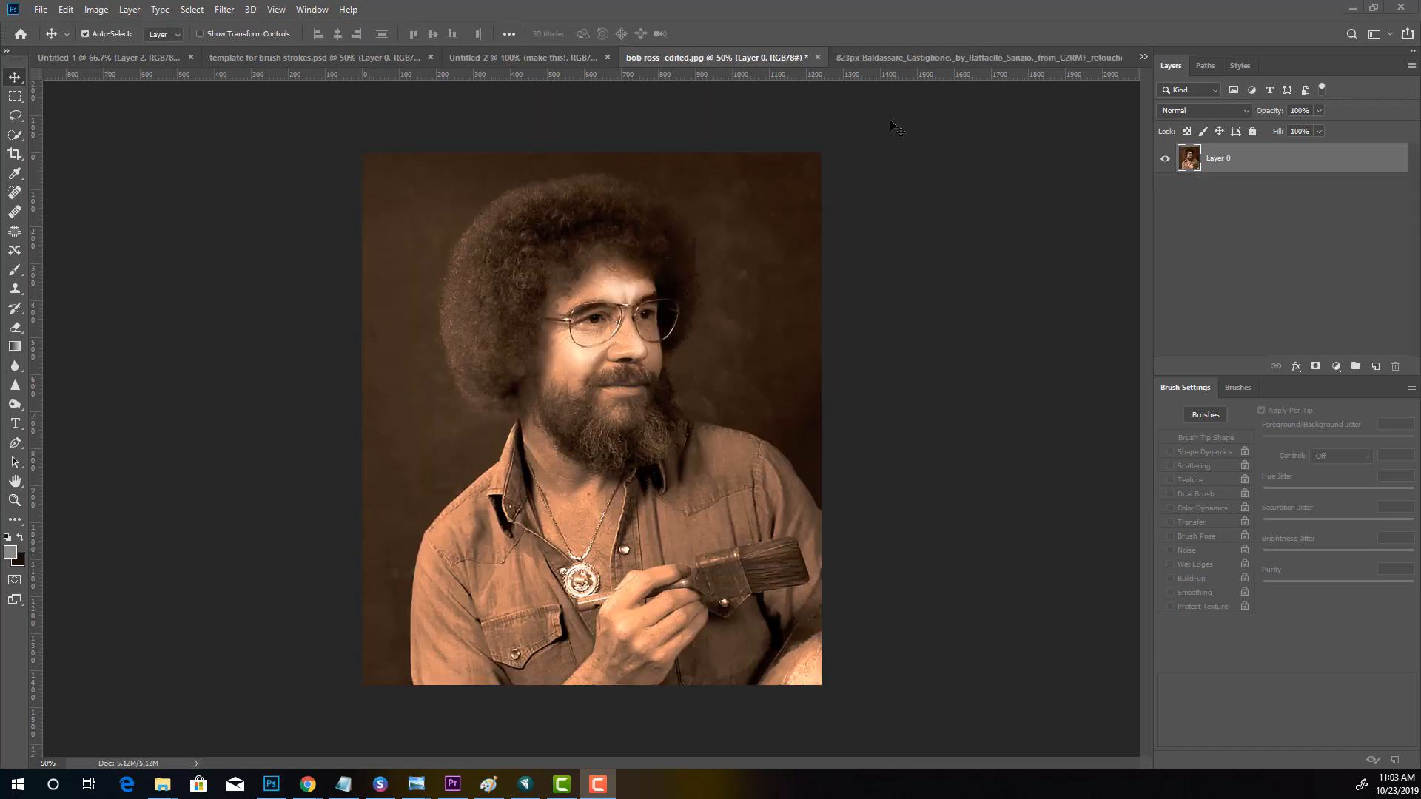
{"action": "left_click", "coordinate": [899, 57]}
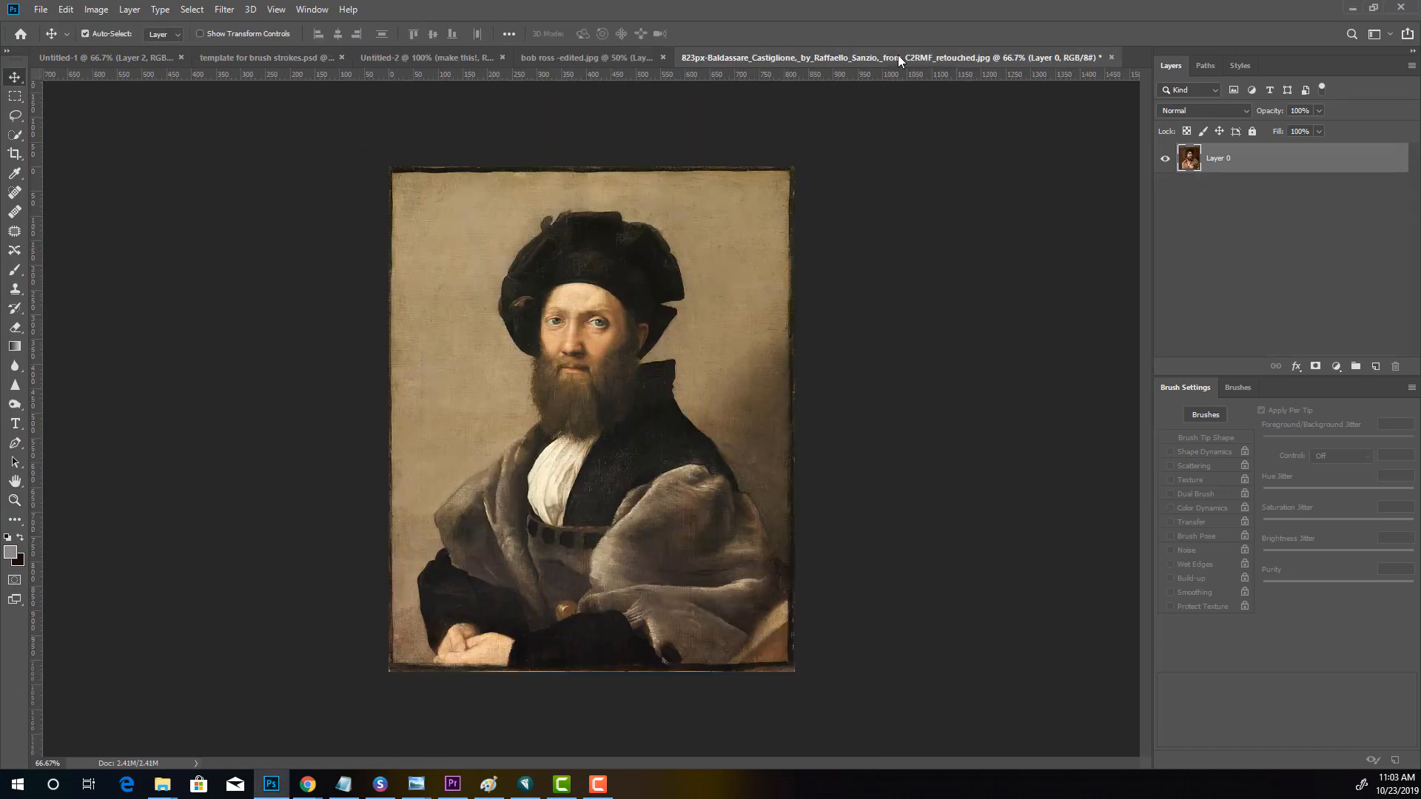
{"action": "left_click", "coordinate": [556, 57]}
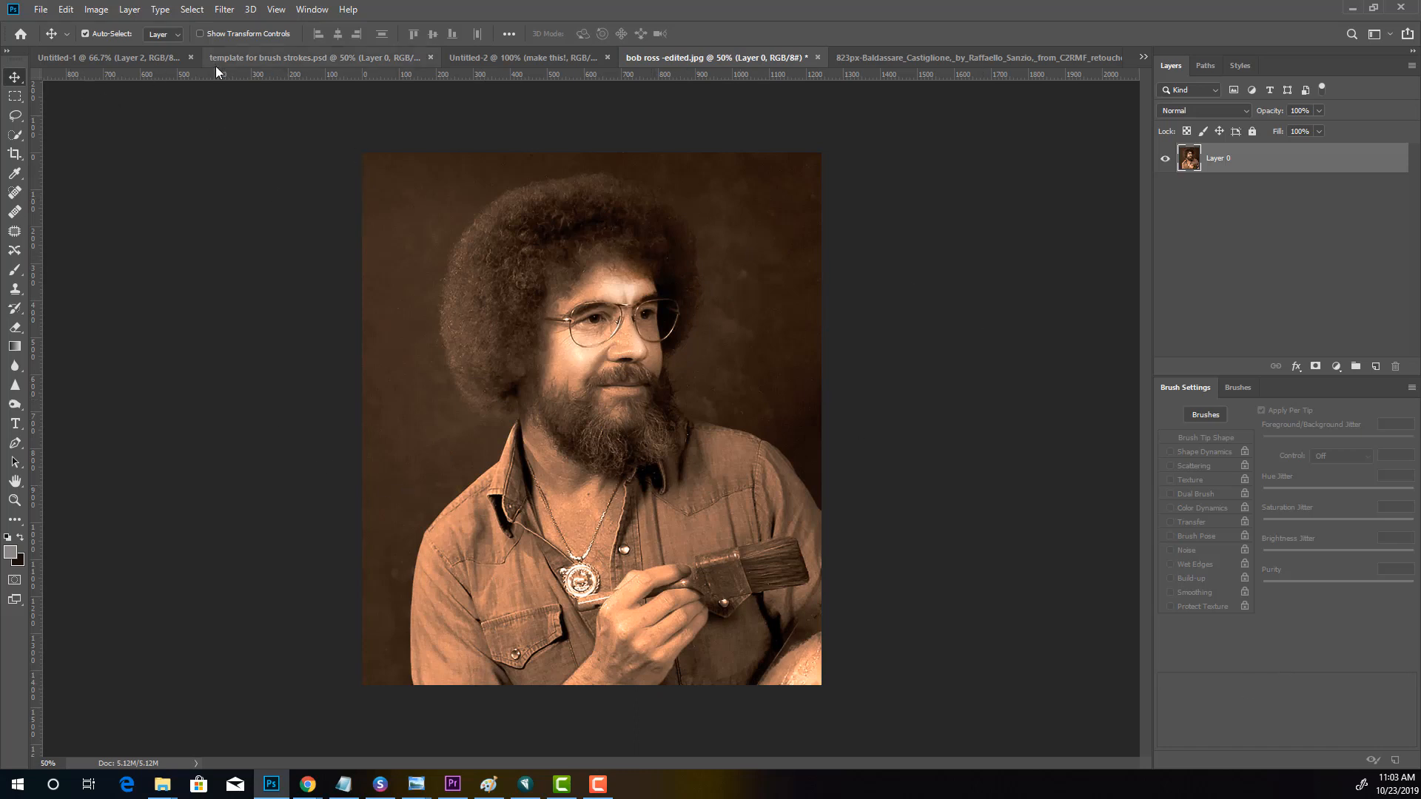
Create a document from the Photo preset, Portrait 5 x 7 inches at 300 pixels/inch, and unlock its background layer
{"action": "left_click", "coordinate": [37, 10]}
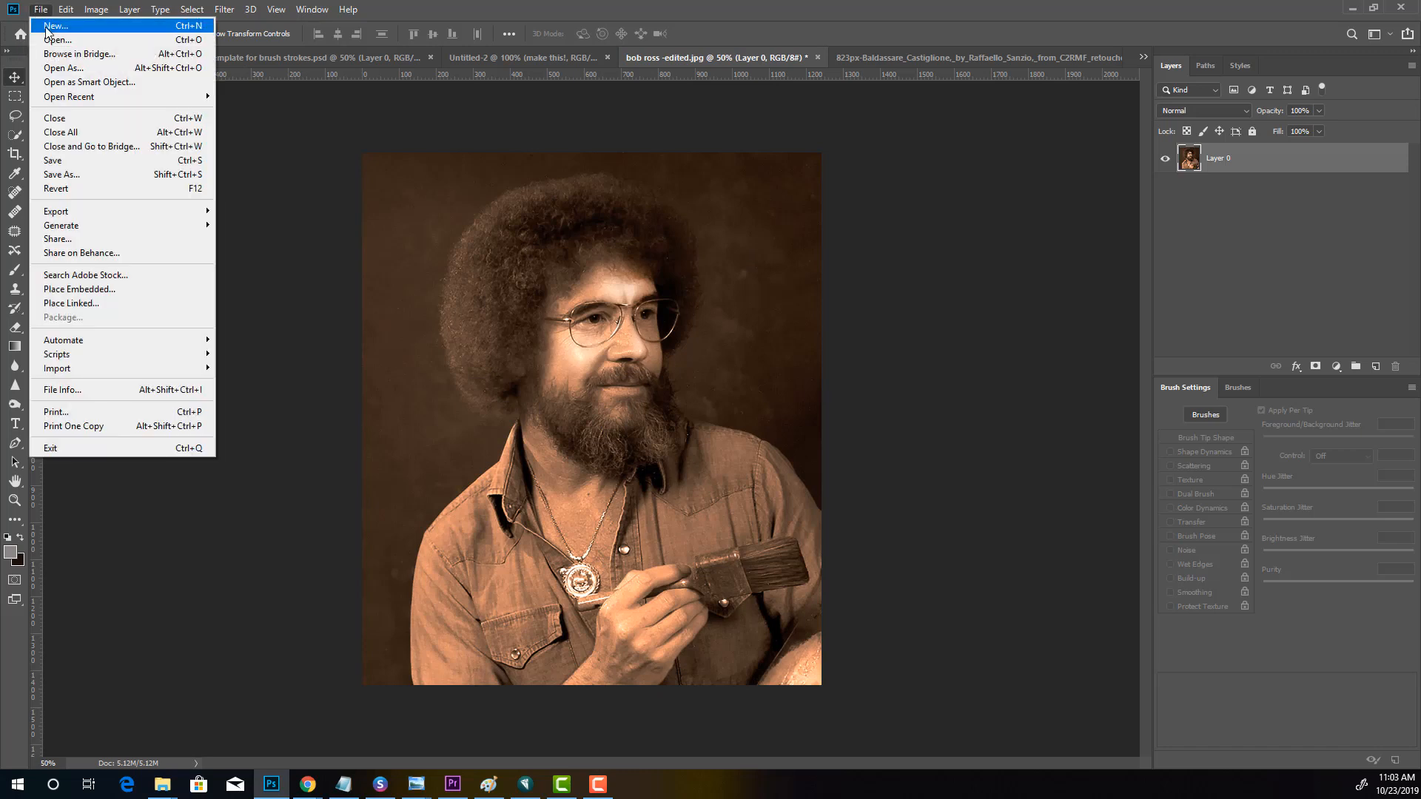
{"action": "left_click", "coordinate": [52, 23]}
{"action": "left_click", "coordinate": [681, 194]}
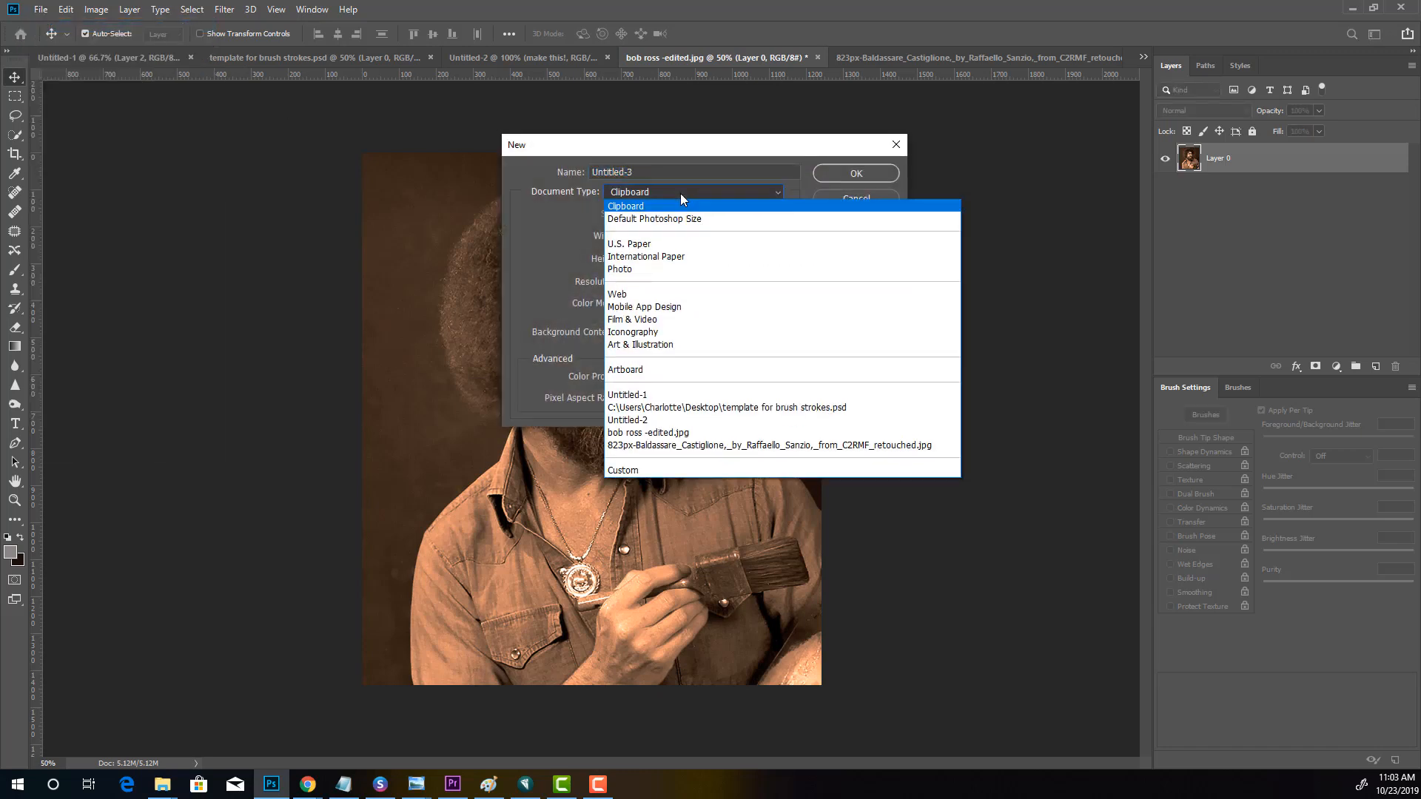
{"action": "left_click", "coordinate": [632, 269]}
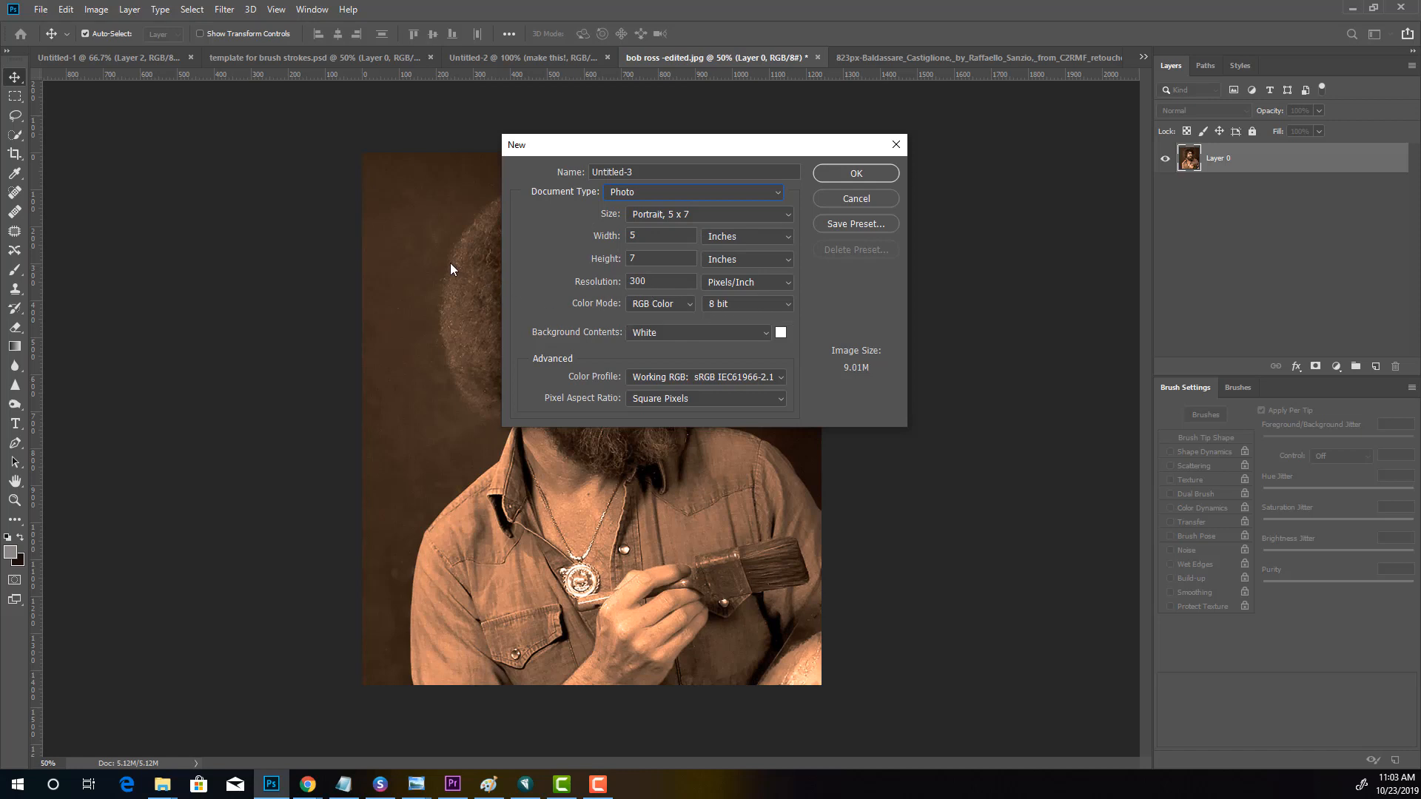
{"action": "left_click", "coordinate": [867, 173]}
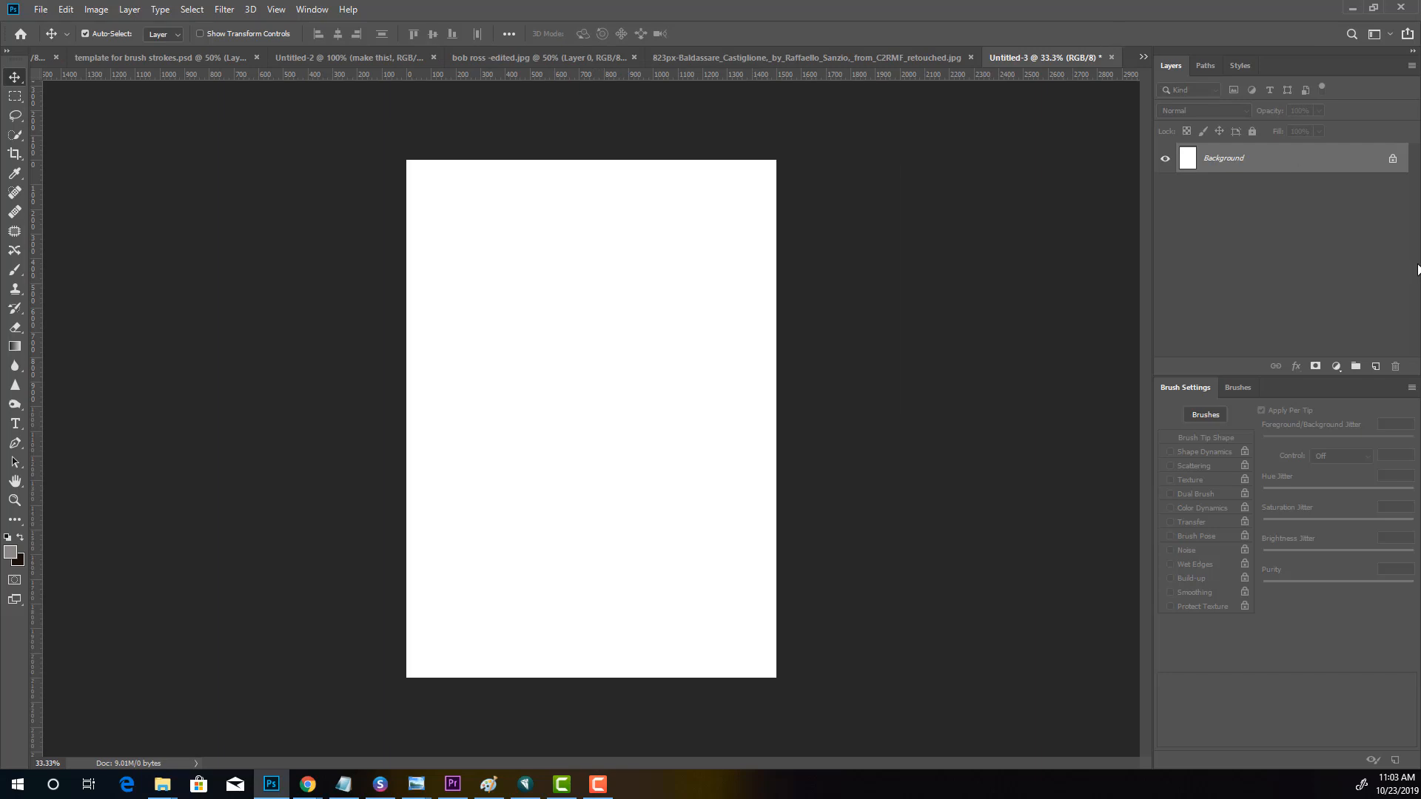
{"action": "left_click", "coordinate": [1392, 160]}
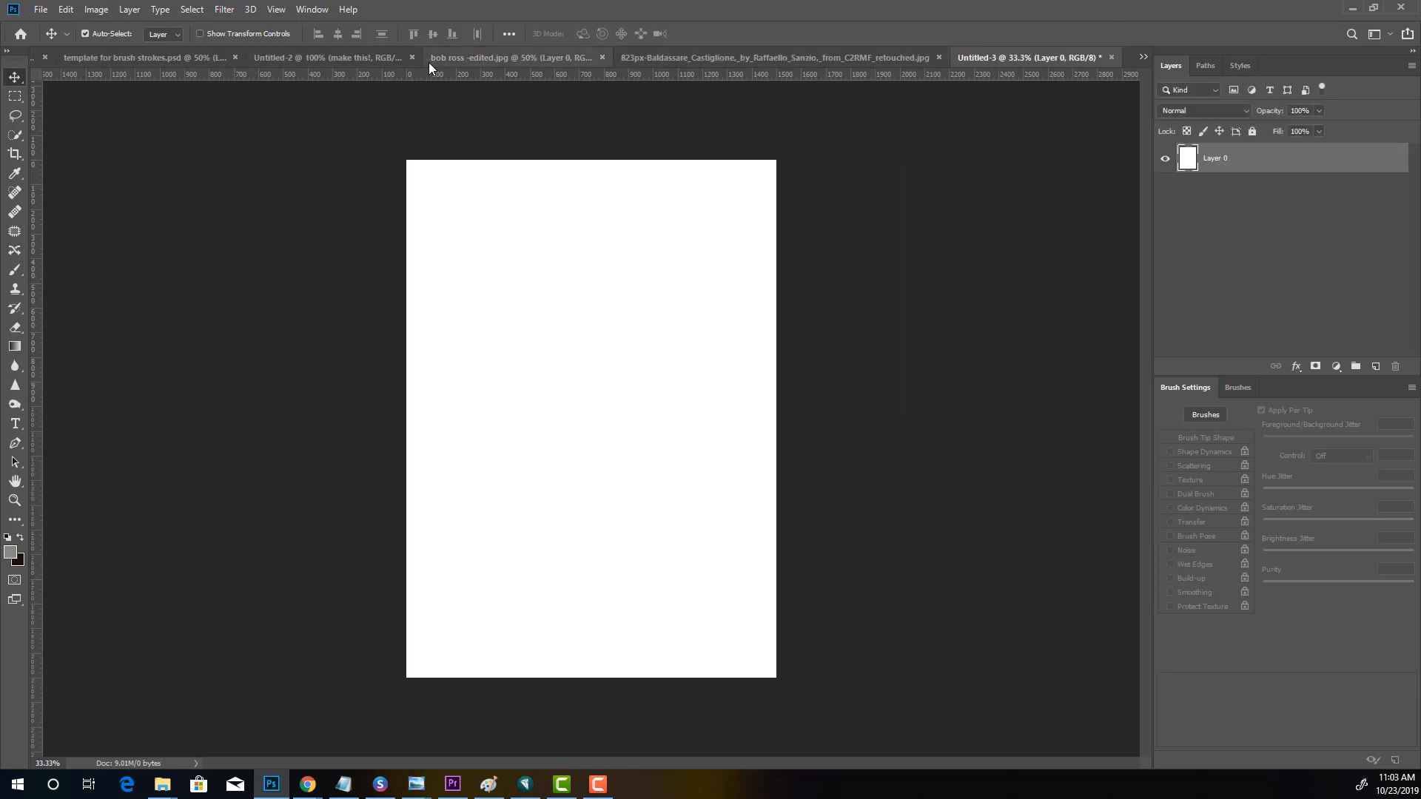
Copy the entire Castiglione painting and paste it into the blank Untitled-3 document
{"action": "left_click", "coordinate": [701, 58]}
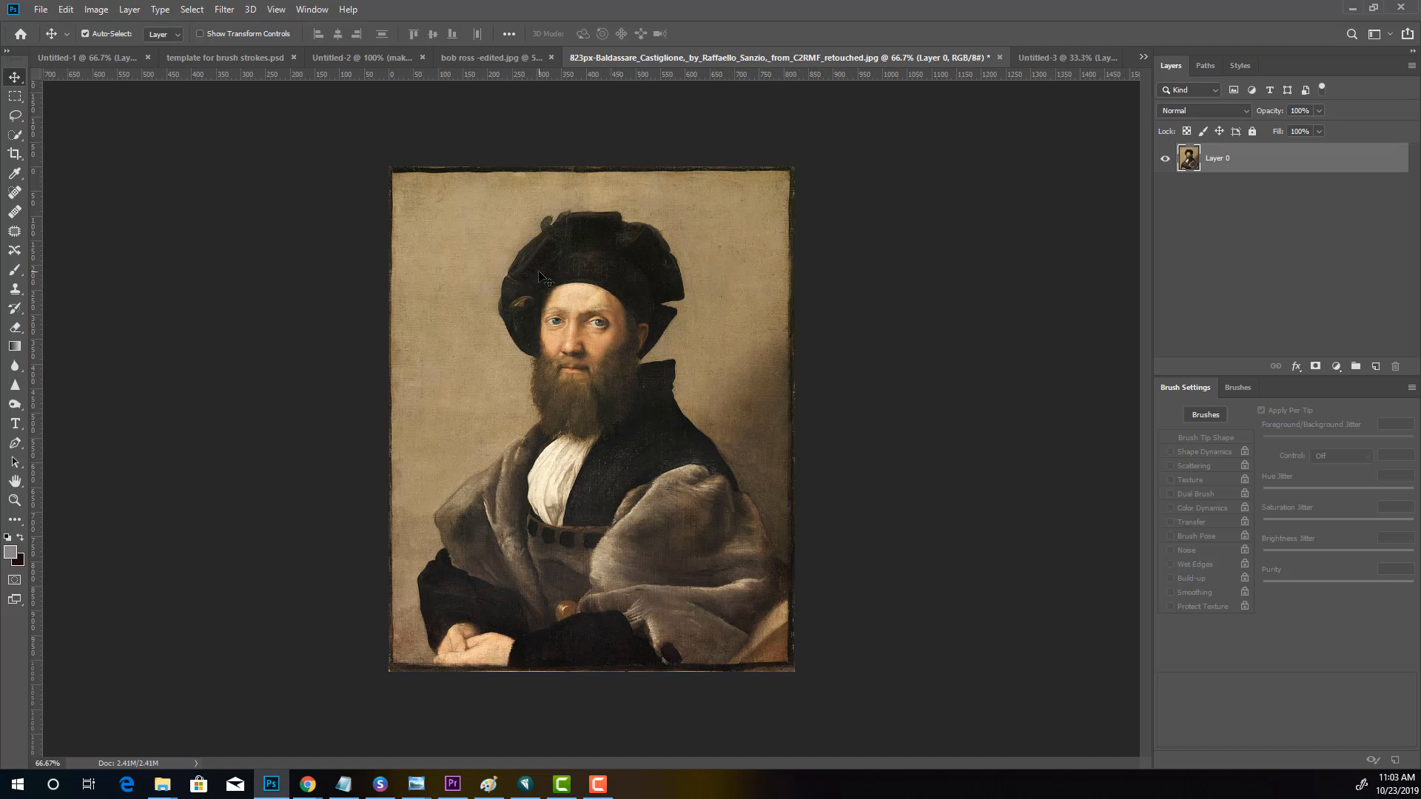
{"action": "key", "text": "ctrl"}
{"action": "key", "text": "ctrl+a"}
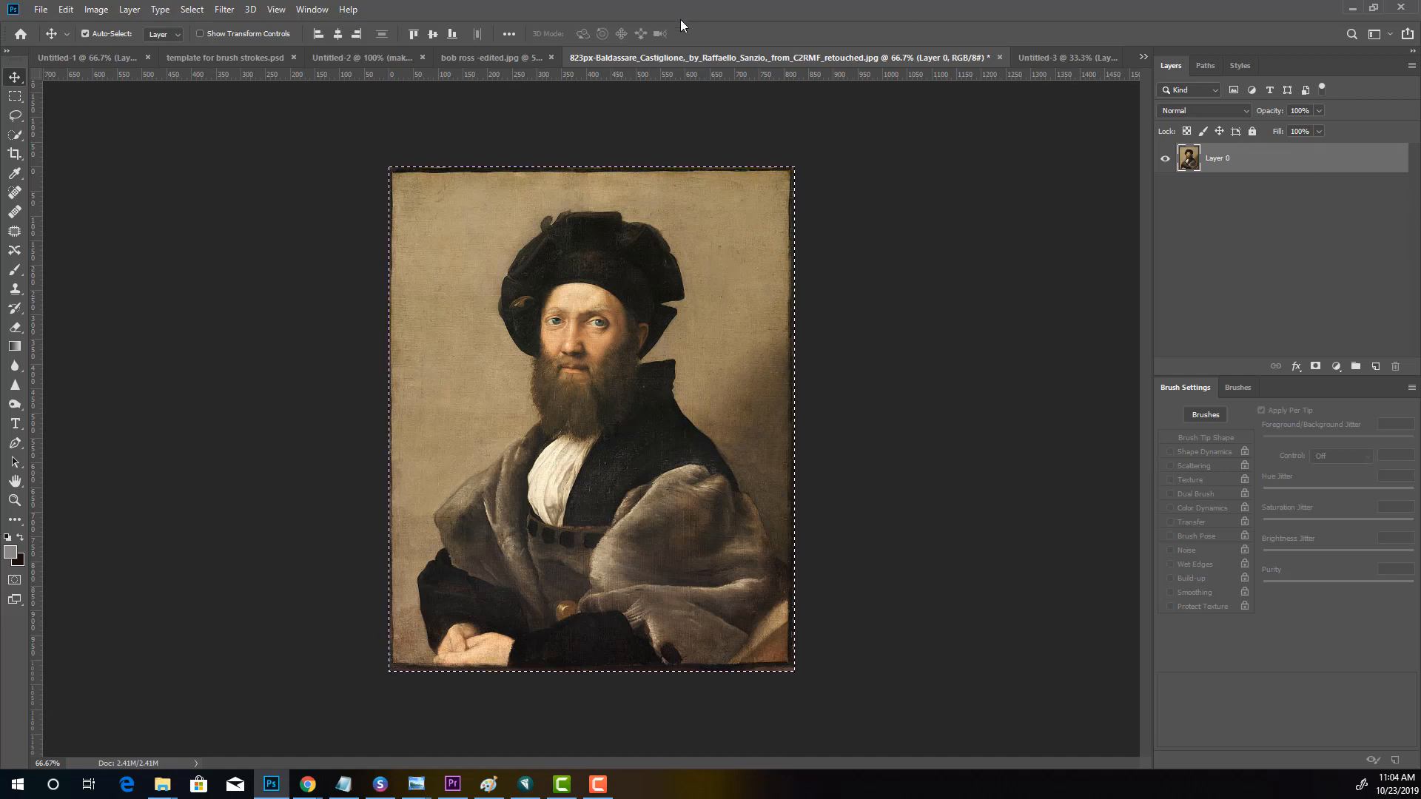
{"action": "left_click", "coordinate": [1037, 58]}
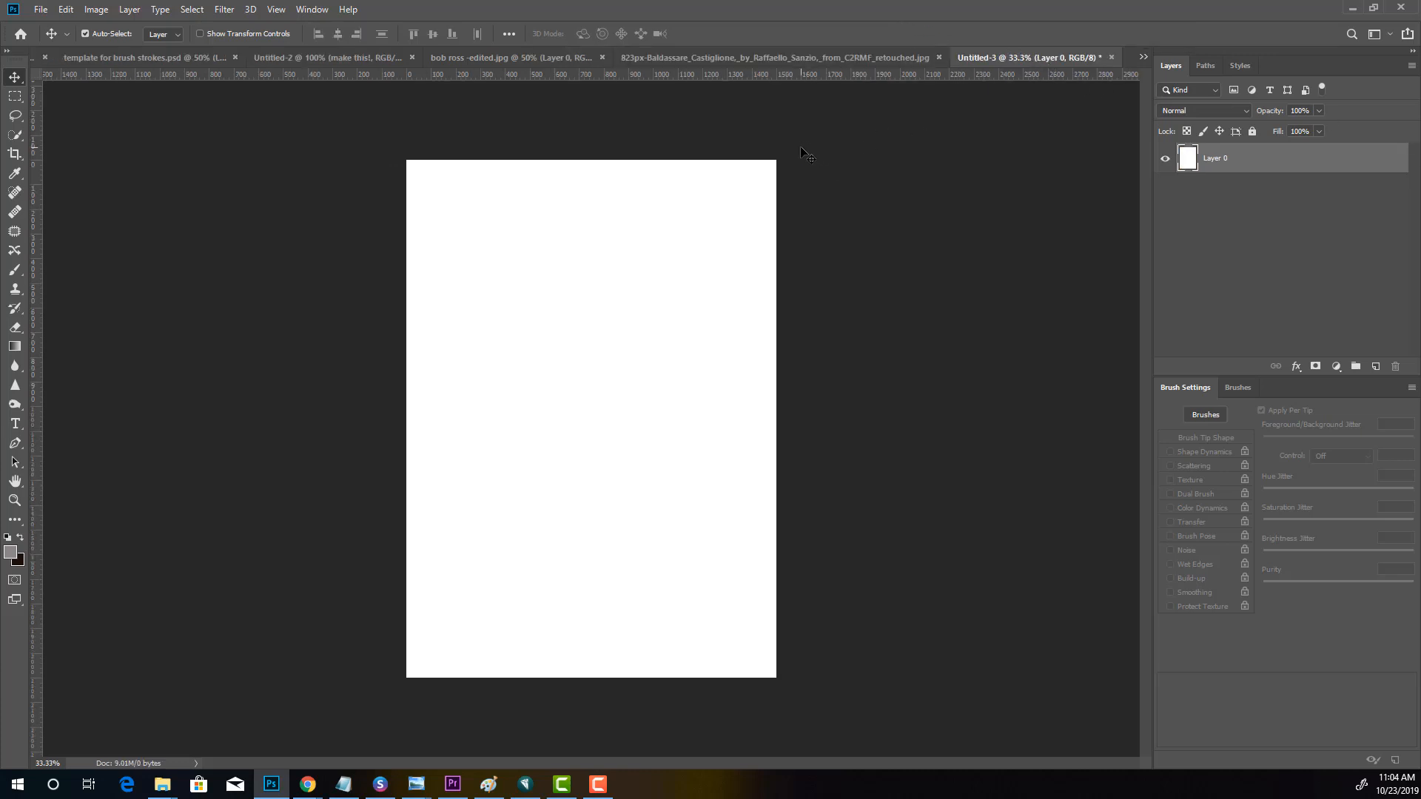
{"action": "key", "text": "ctrl"}
{"action": "key", "text": "ctrl+v"}
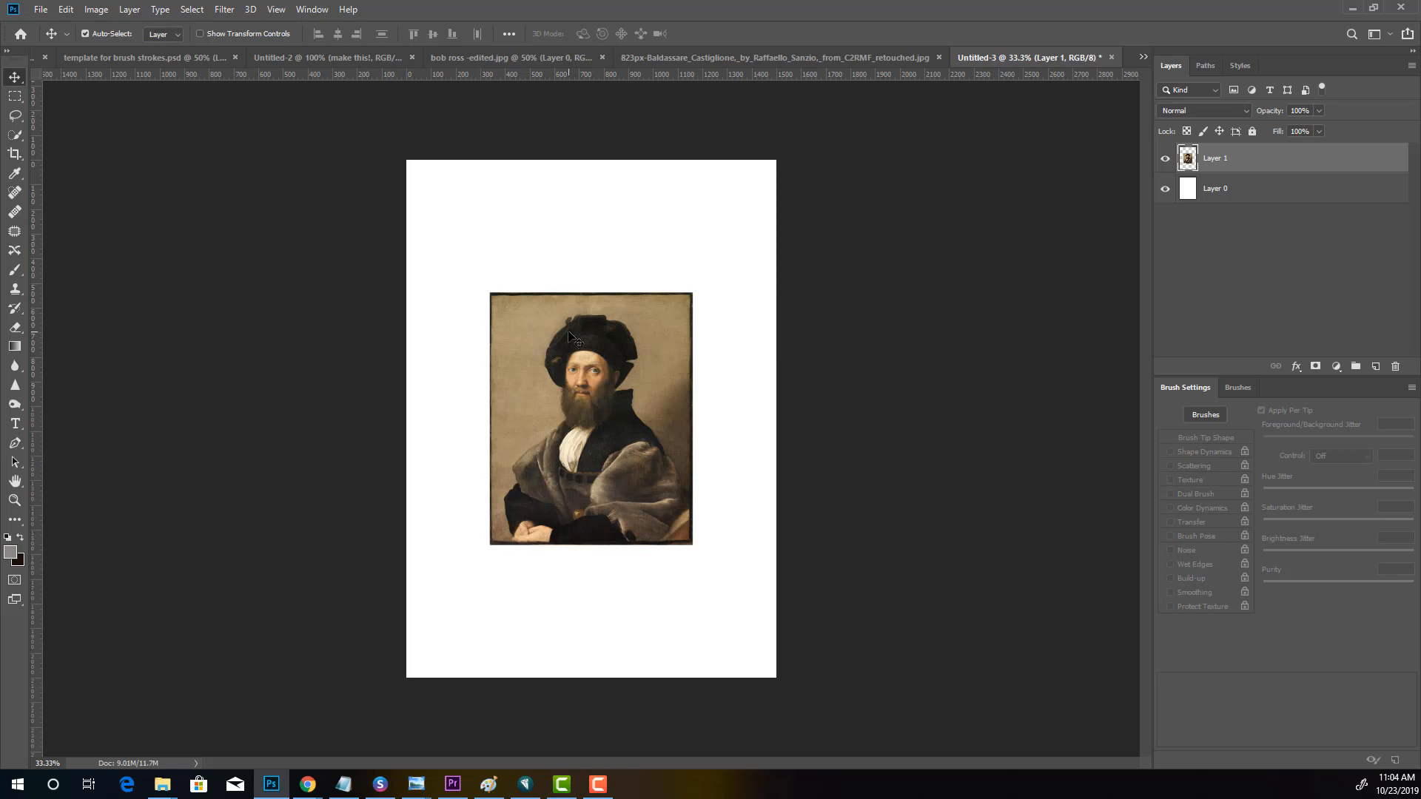
Convert the pasted painting layer to a smart object and enlarge it to about 210% wide and 213% high, filling the canvas
{"action": "right_click", "coordinate": [1263, 154]}
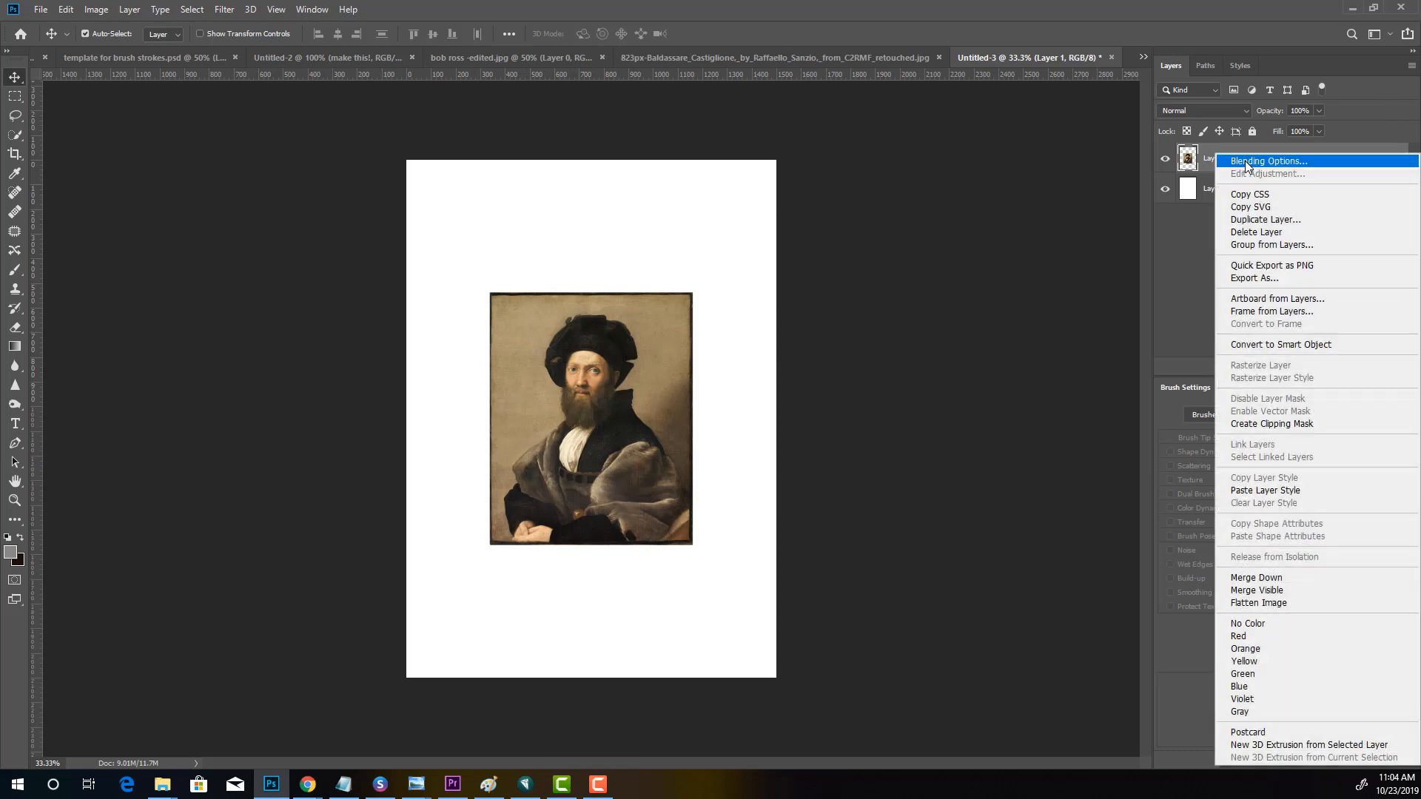
{"action": "left_click", "coordinate": [1317, 345]}
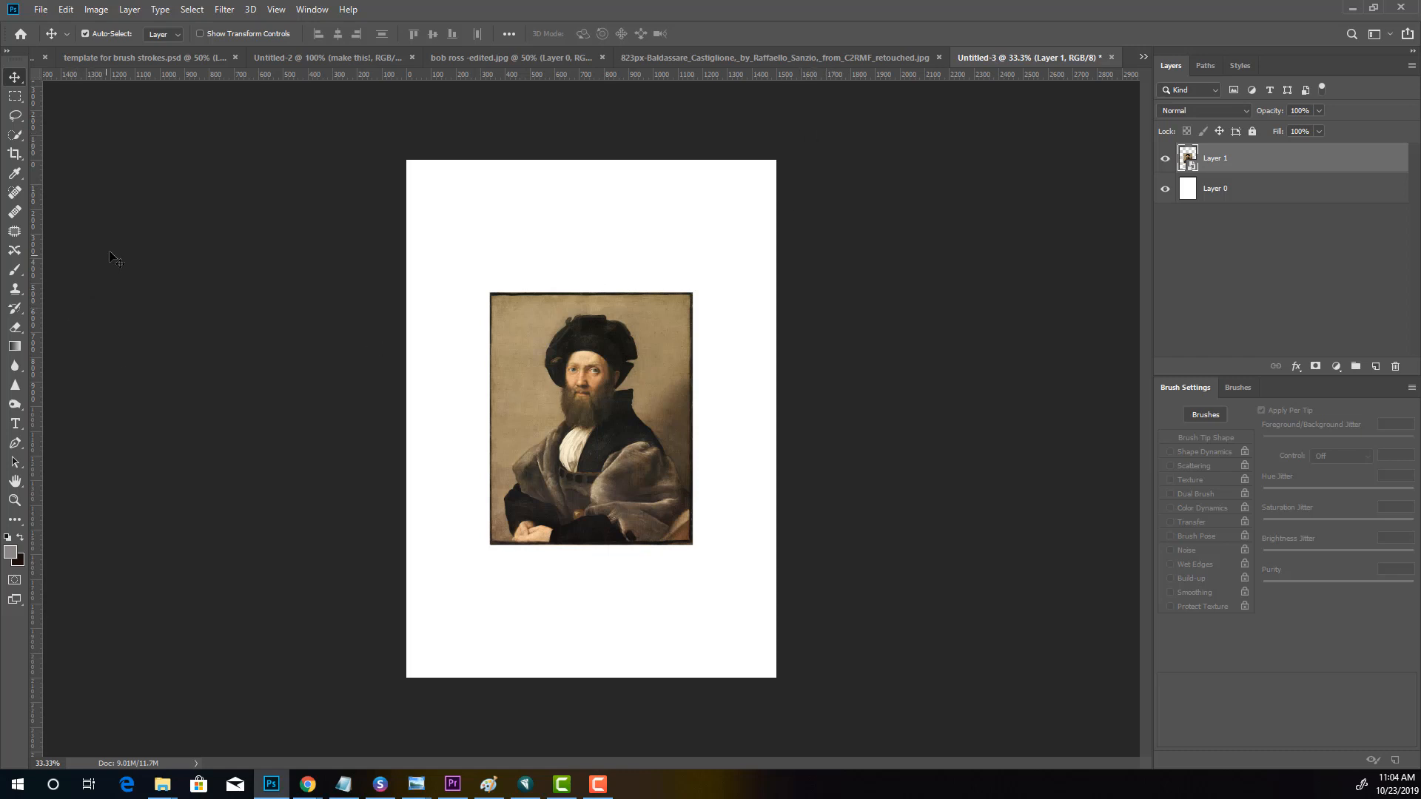
{"action": "key", "text": "ctrl"}
{"action": "key", "text": "ctrl+t"}
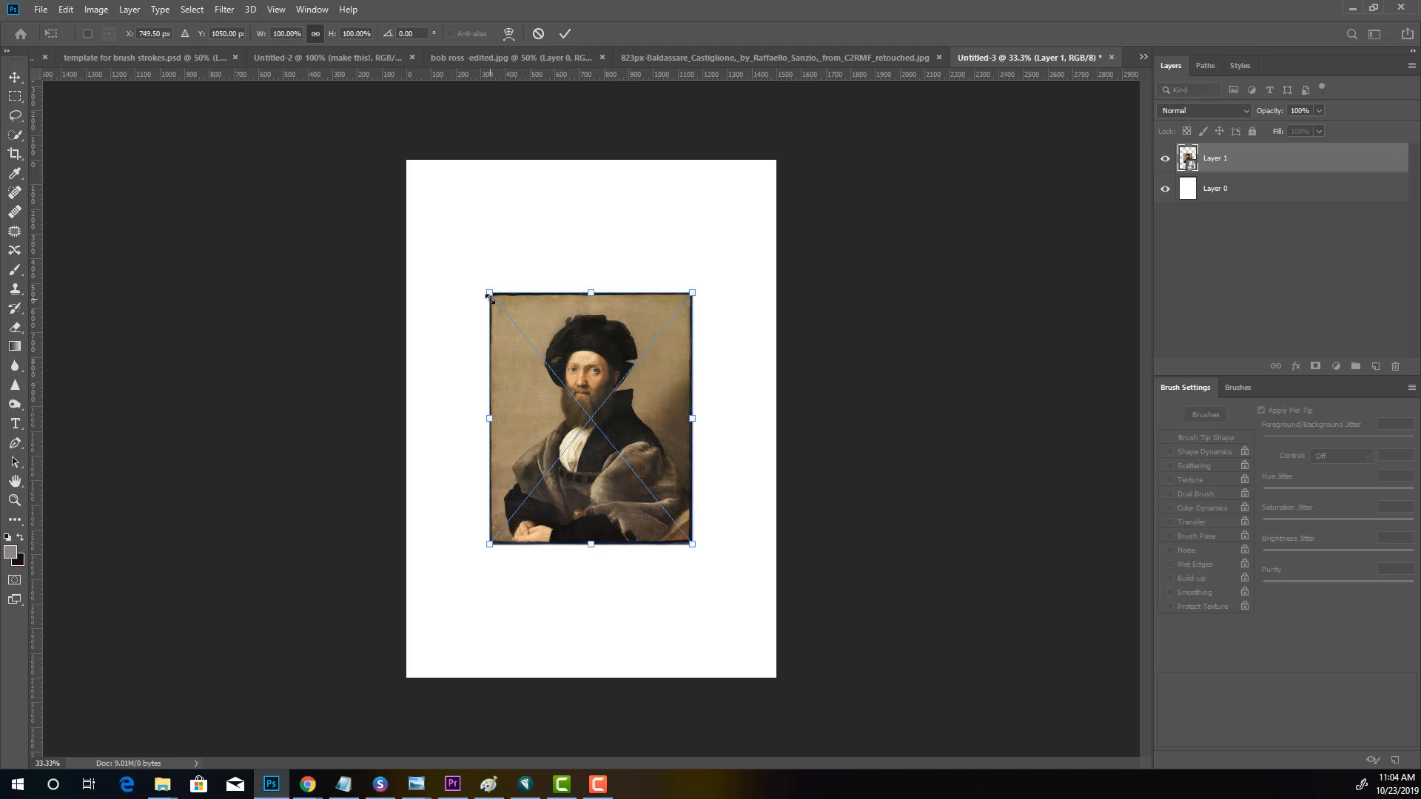
{"action": "left_click_drag", "start_coordinate": [490, 296], "coordinate": [379, 148]}
{"action": "left_click_drag", "start_coordinate": [454, 248], "coordinate": [560, 380]}
{"action": "left_click_drag", "start_coordinate": [486, 284], "coordinate": [397, 120]}
{"action": "left_click_drag", "start_coordinate": [482, 238], "coordinate": [492, 255]}
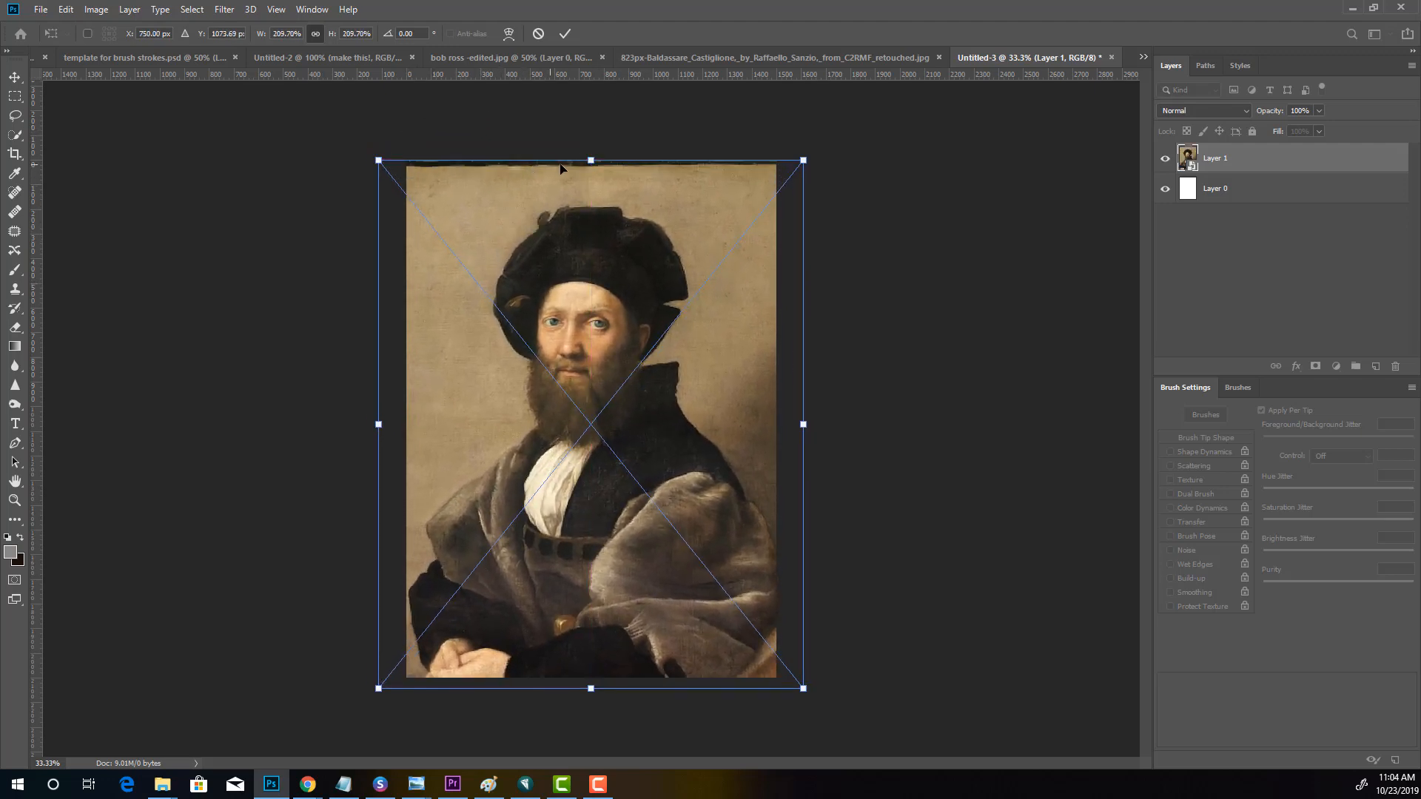
{"action": "left_click_drag", "start_coordinate": [591, 157], "coordinate": [591, 153]}
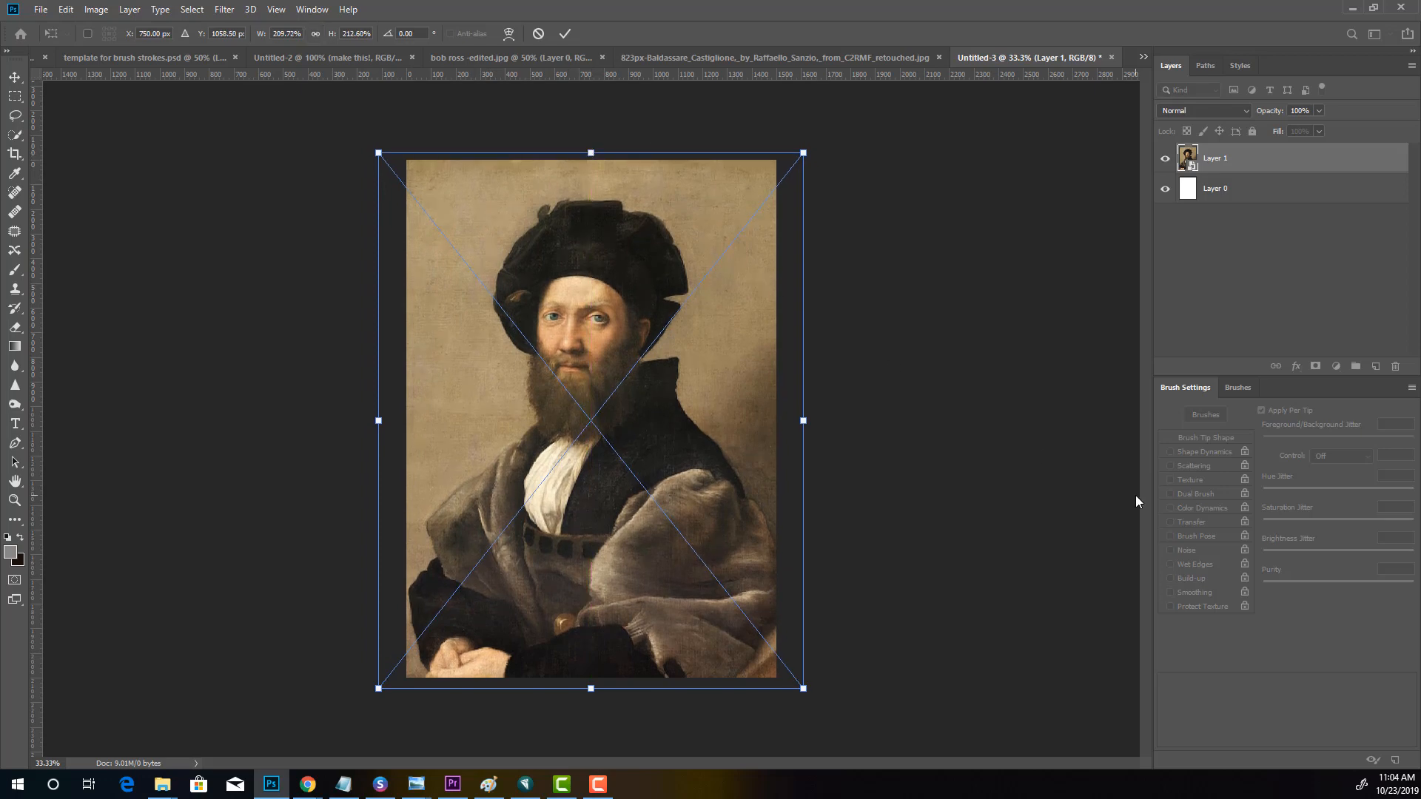
{"action": "left_click", "coordinate": [1024, 454]}
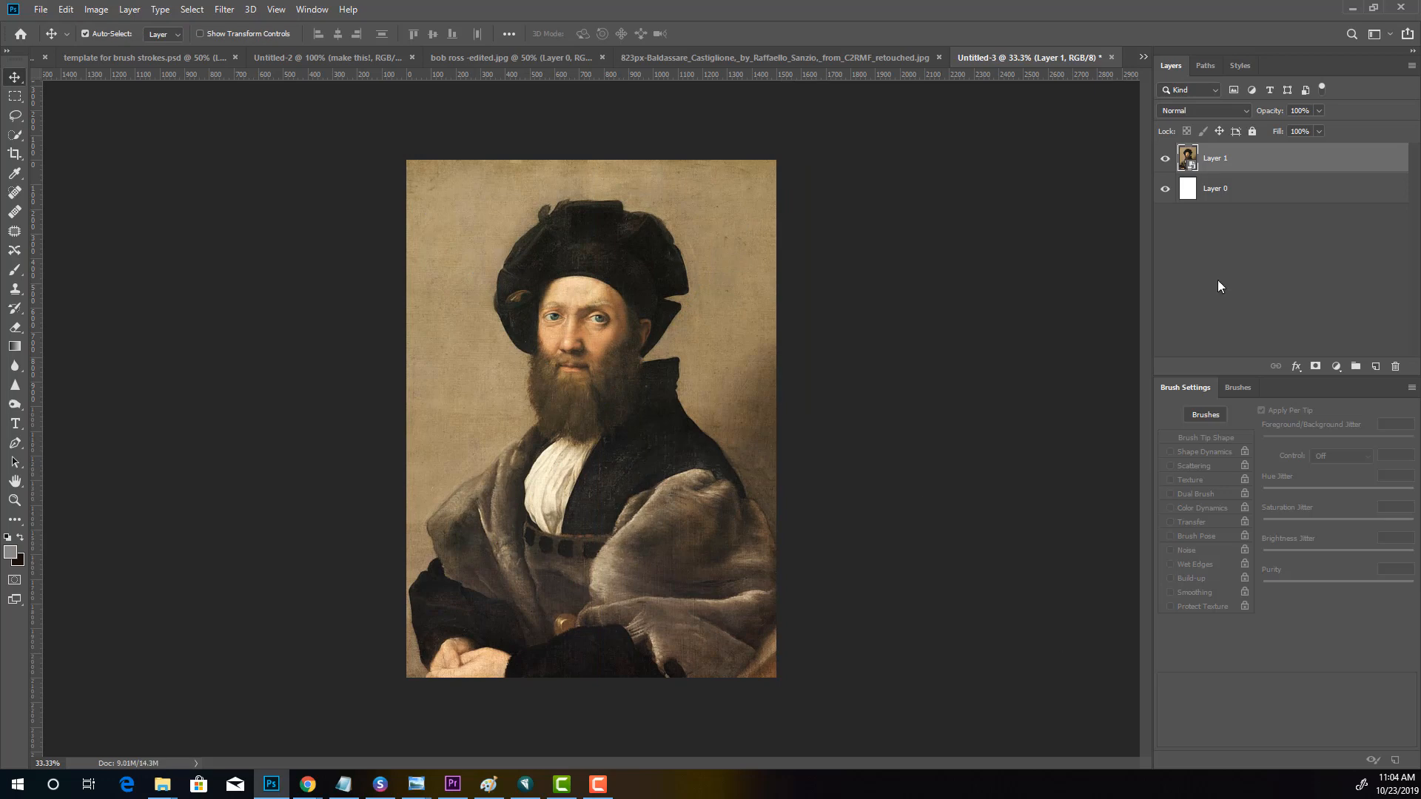
Rasterize the painting layer and delete the white layer beneath it
{"action": "right_click", "coordinate": [1232, 157]}
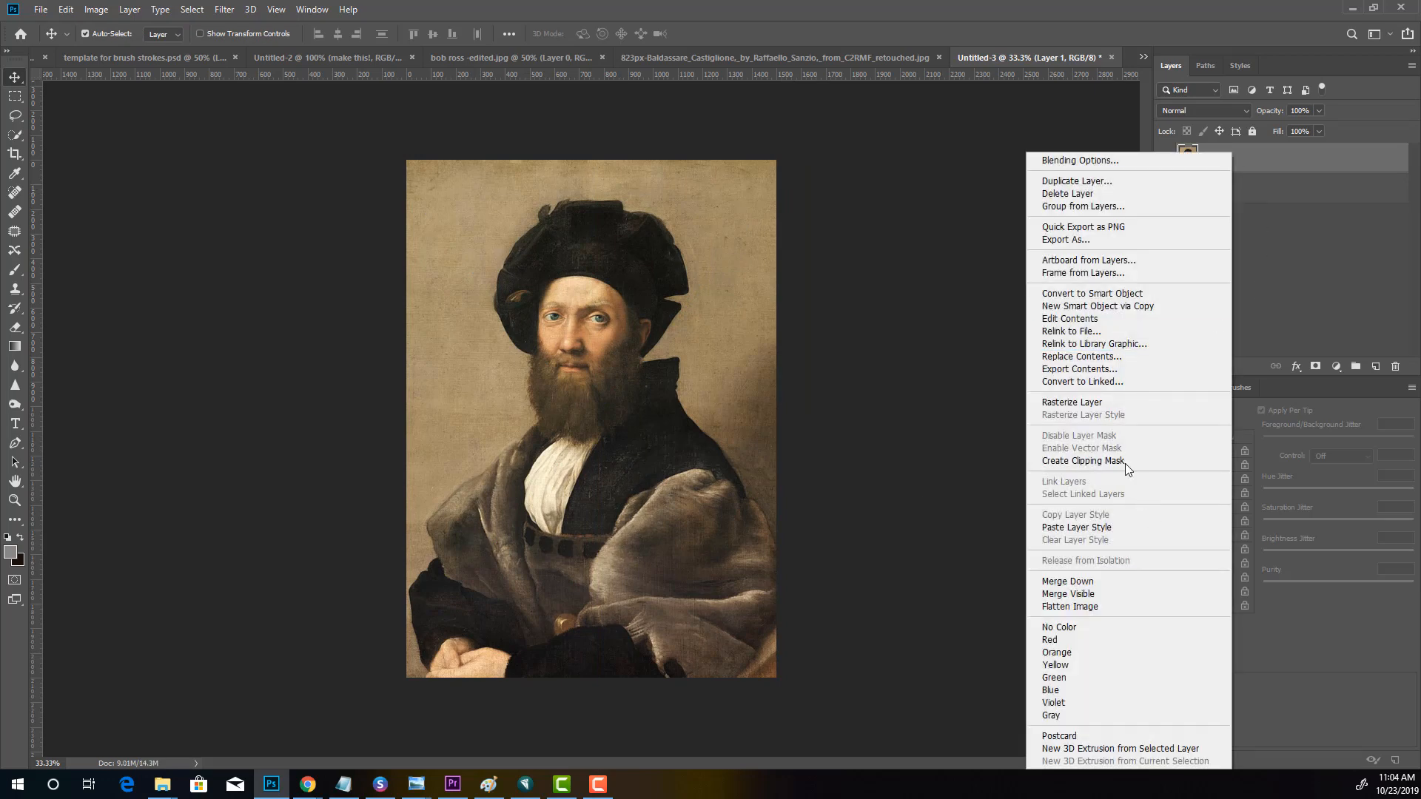
{"action": "left_click", "coordinate": [1091, 403]}
{"action": "left_click_drag", "start_coordinate": [1221, 194], "coordinate": [1396, 366]}
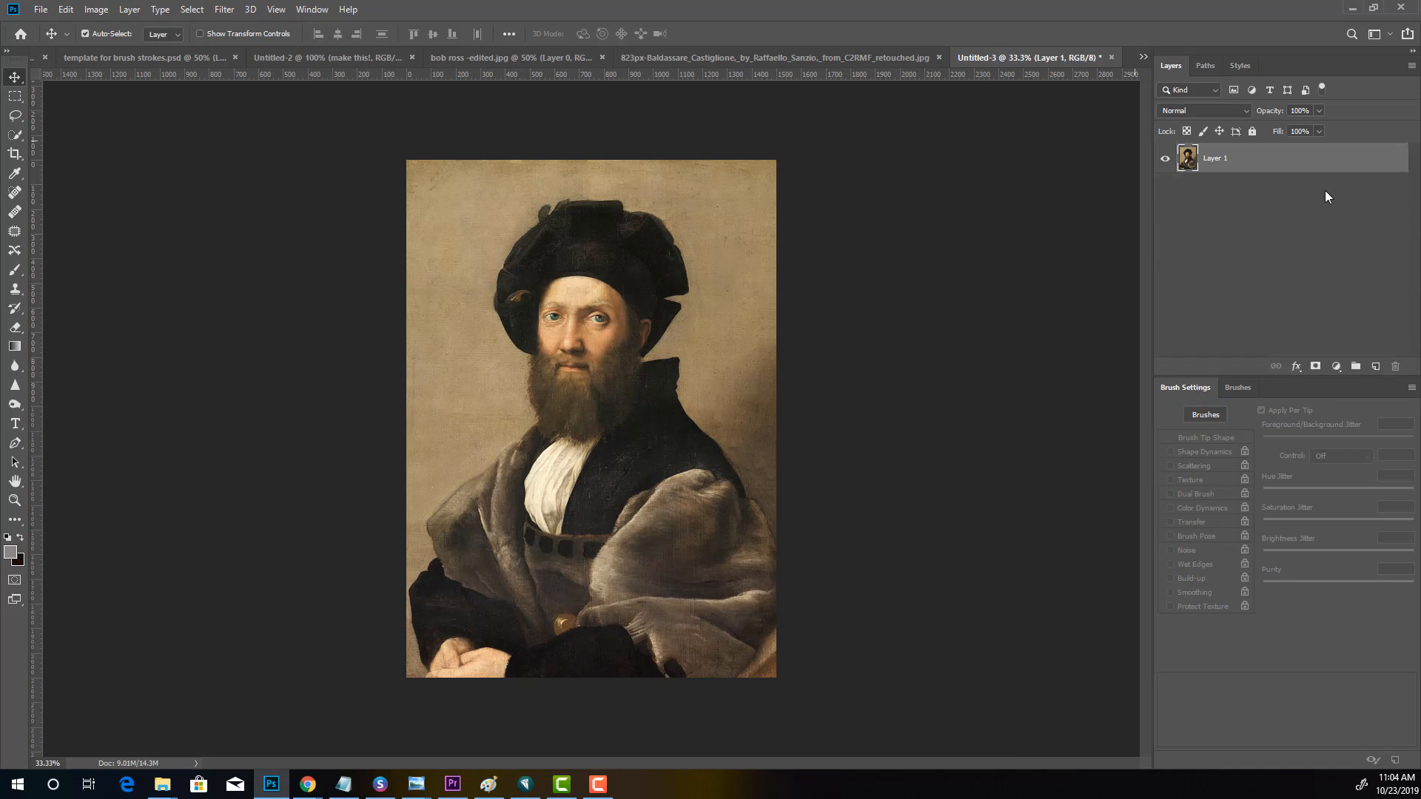
Duplicate the painting layer within the same document and hide the copy
{"action": "right_click", "coordinate": [1216, 155]}
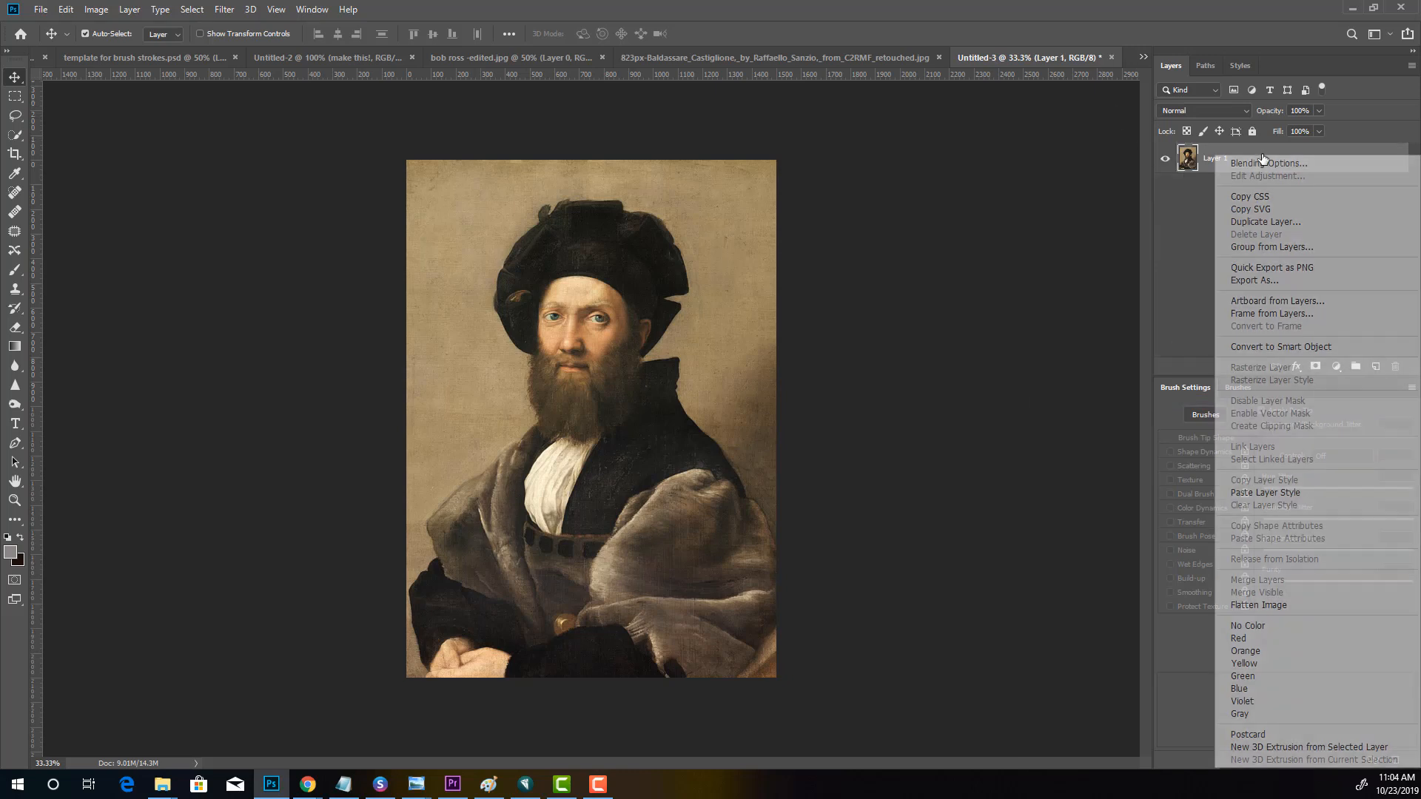
{"action": "left_click", "coordinate": [1263, 222]}
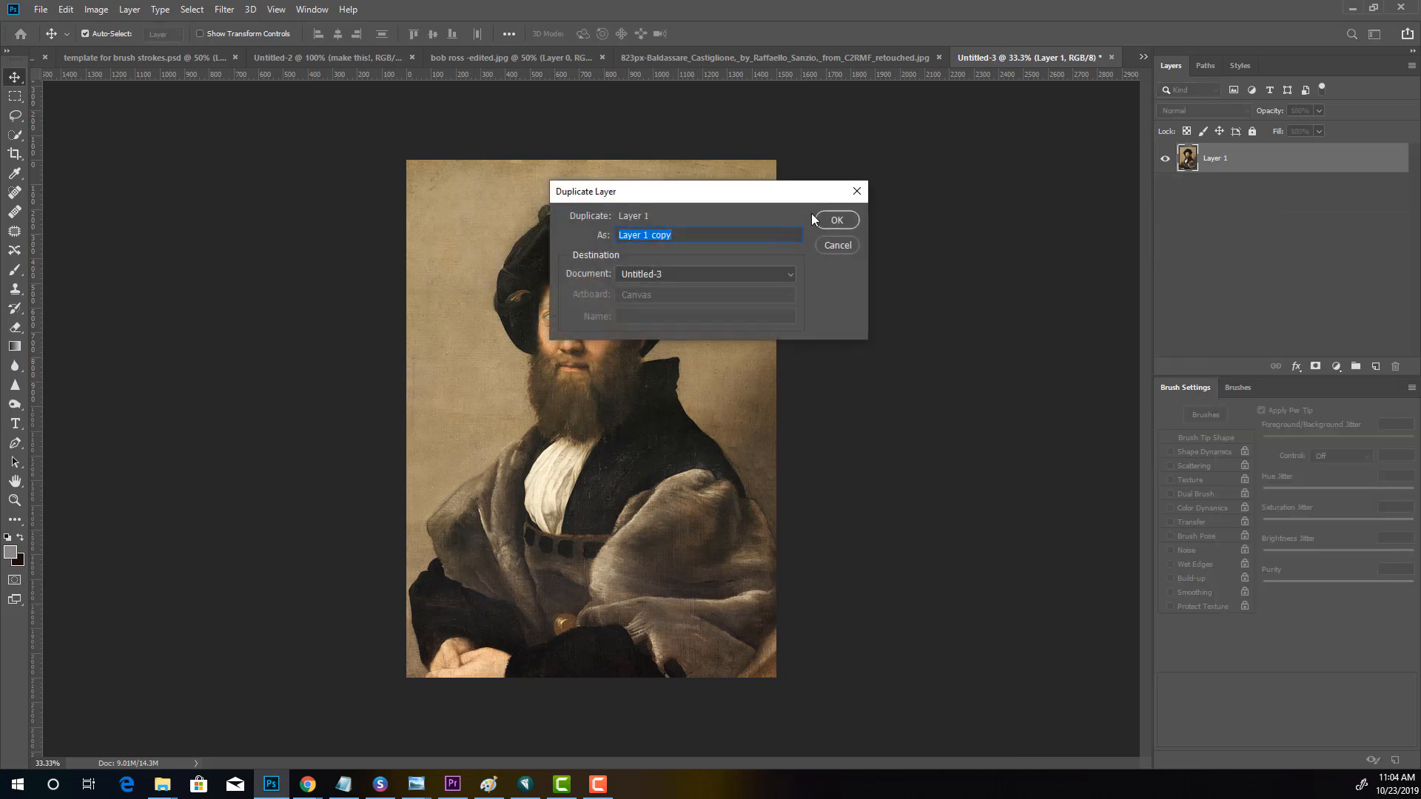
{"action": "left_click", "coordinate": [830, 214]}
{"action": "left_click", "coordinate": [1167, 159]}
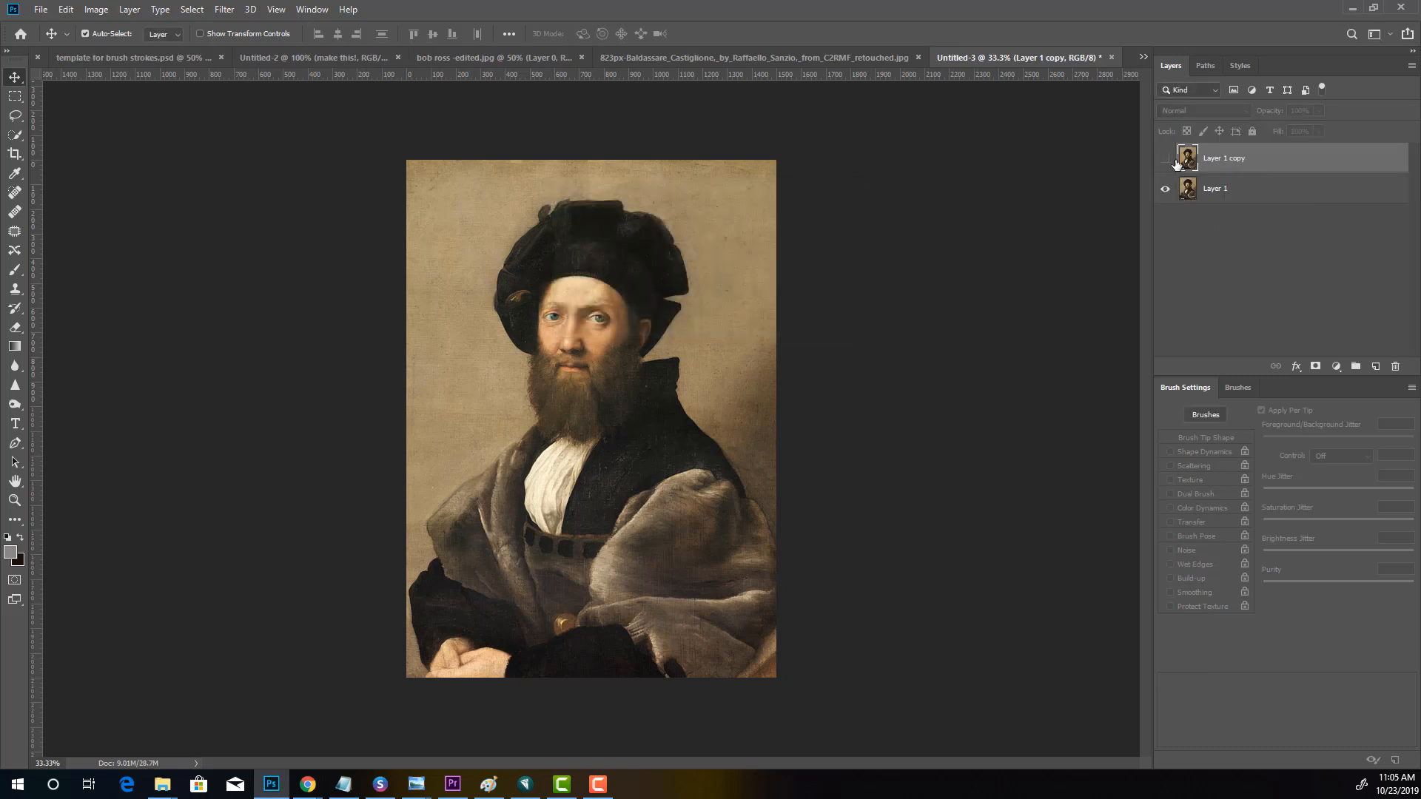
Close the original Castiglione painting document without saving its changes
{"action": "left_click", "coordinate": [669, 57]}
{"action": "left_click", "coordinate": [1059, 56]}
{"action": "left_click", "coordinate": [746, 56]}
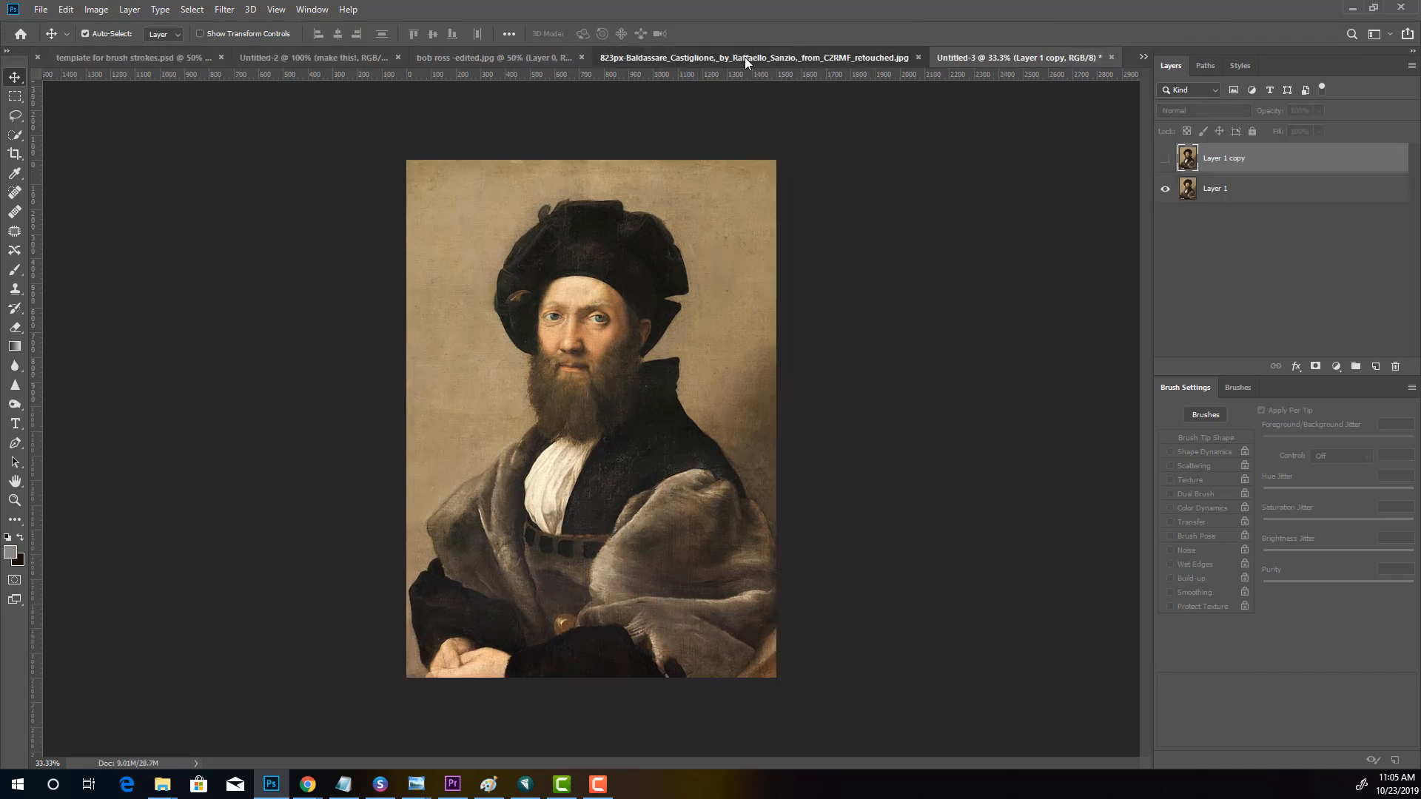
{"action": "left_click", "coordinate": [999, 57]}
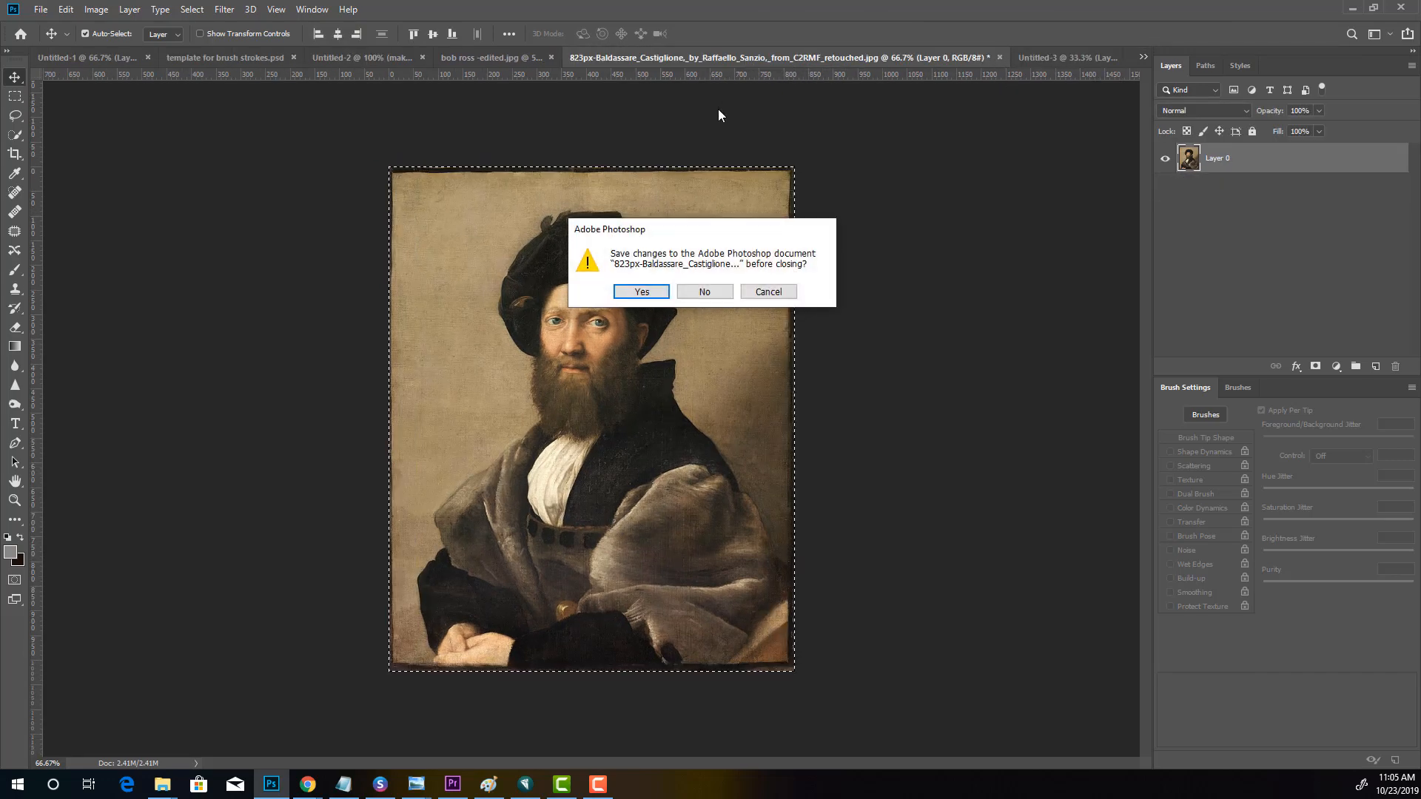
{"action": "left_click", "coordinate": [694, 294]}
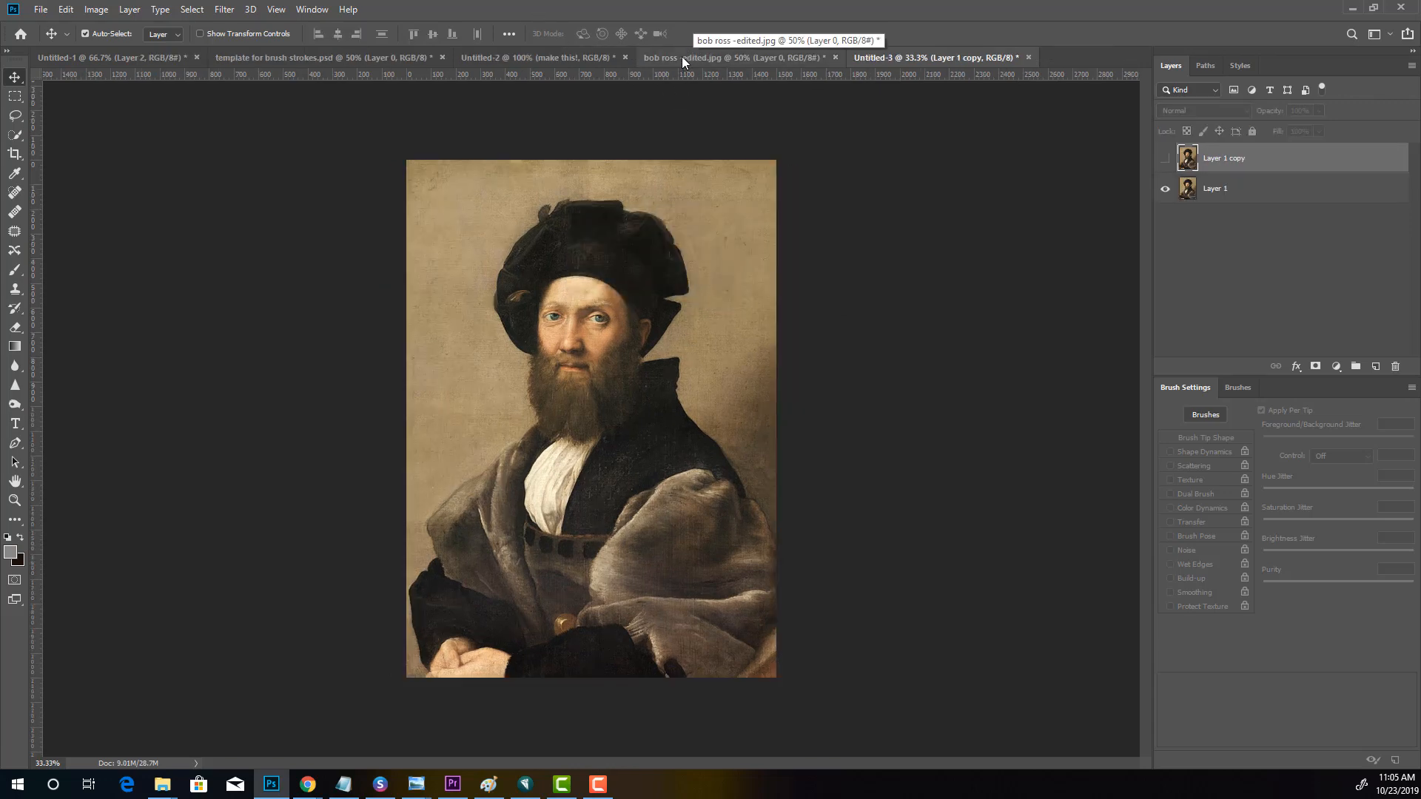
Lasso Bob Ross's head with hair and beard in his photo and copy it into the Untitled-3 painting document
{"action": "left_click", "coordinate": [682, 59]}
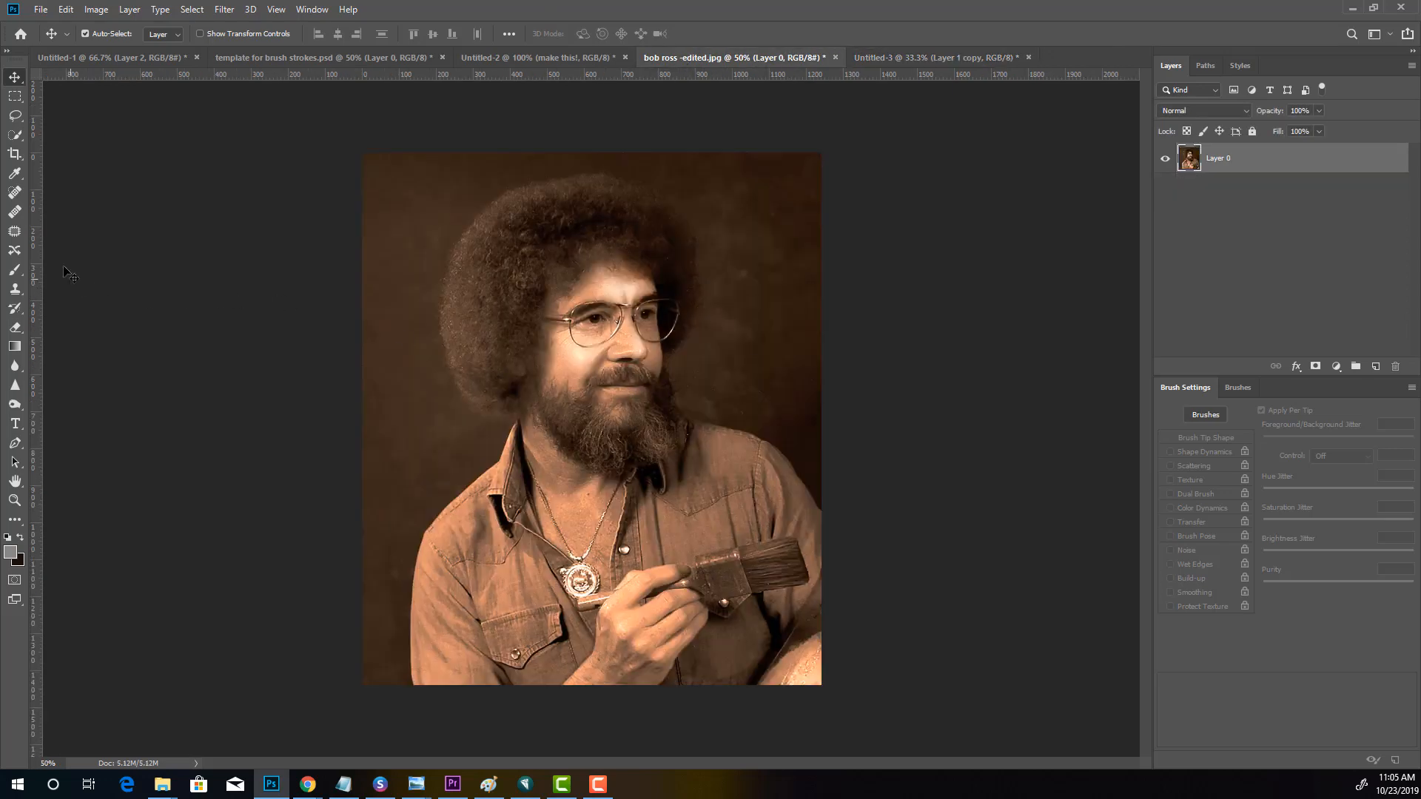
{"action": "left_click_drag", "start_coordinate": [18, 115], "coordinate": [67, 122]}
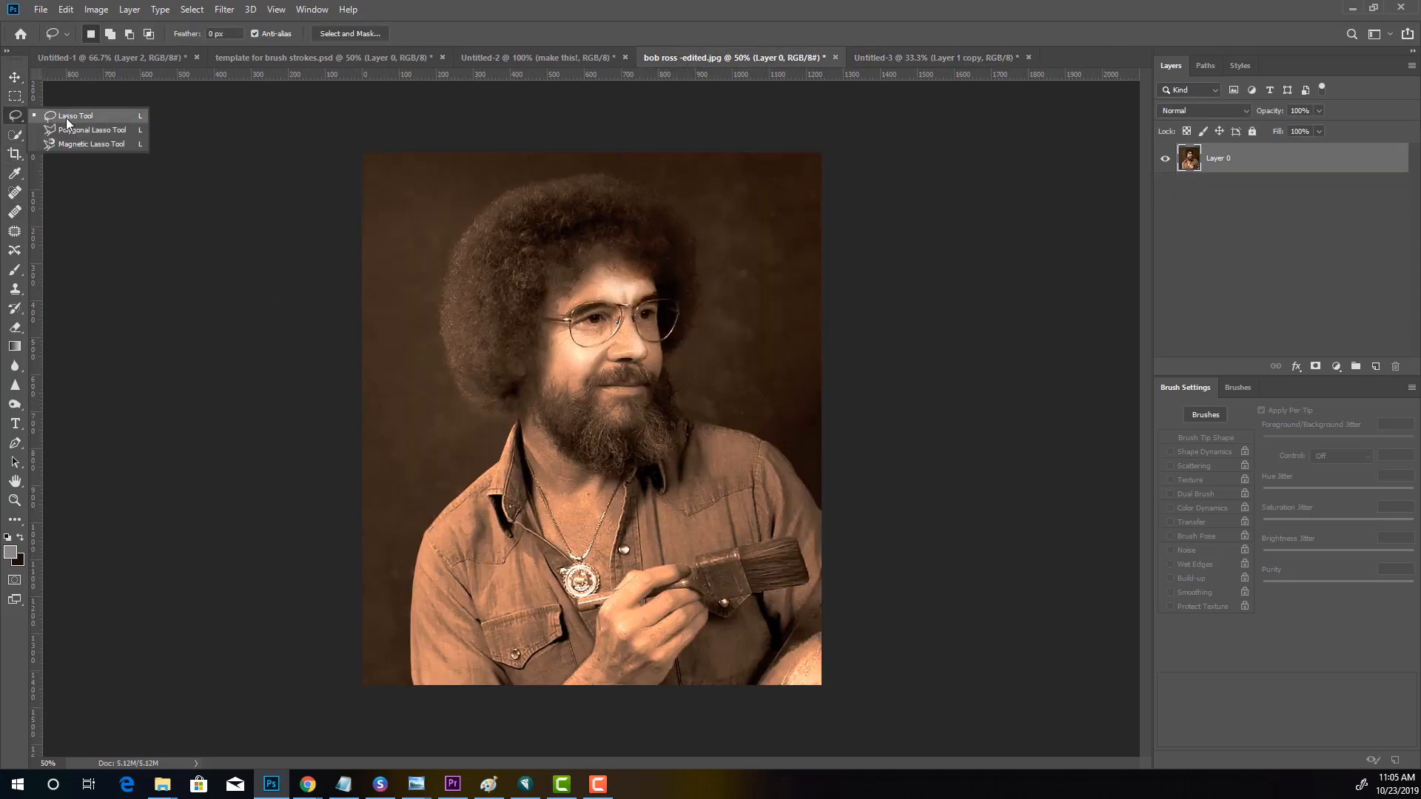
{"action": "left_click", "coordinate": [65, 118]}
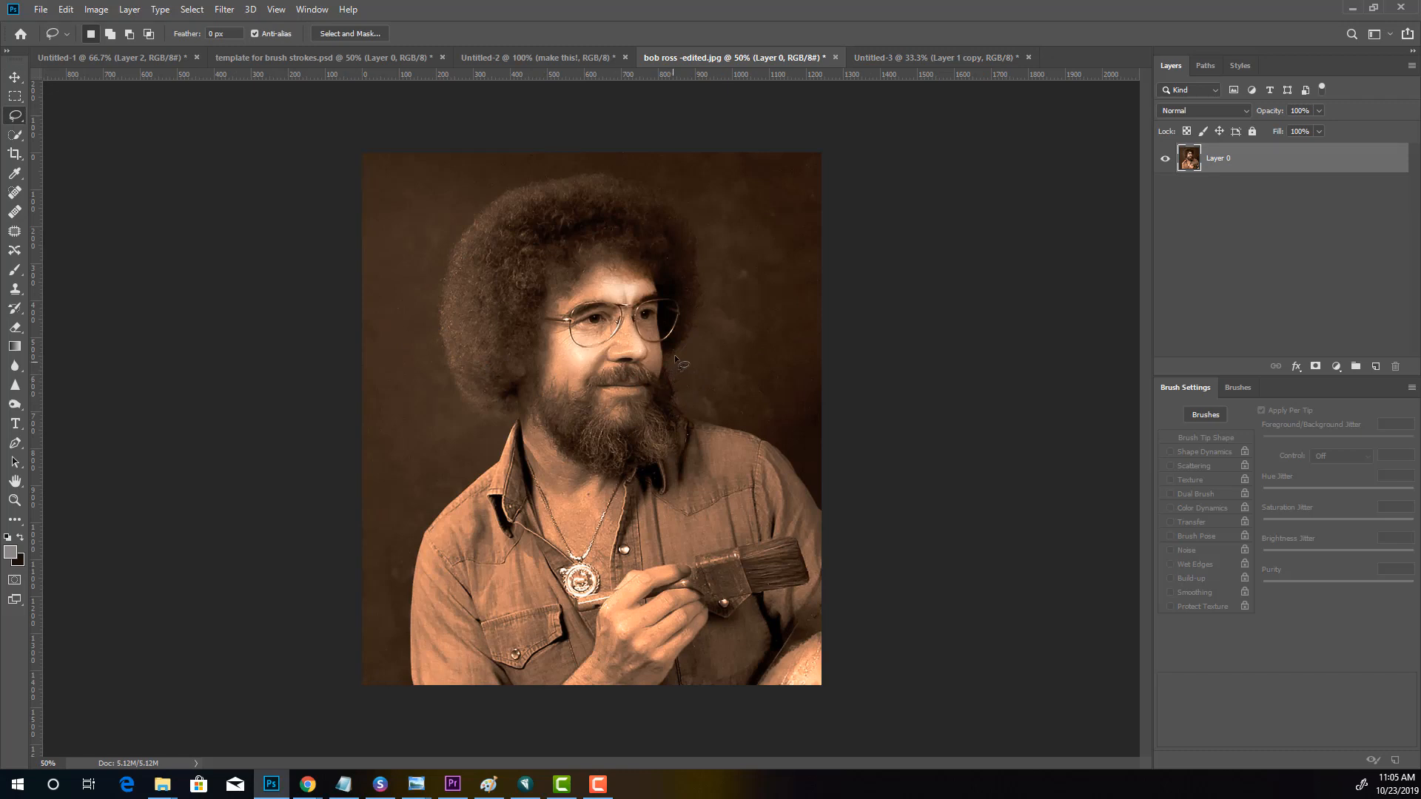
{"action": "mouse_move", "coordinate": [676, 357]}
{"action": "left_mouse_down"}
{"action": "mouse_move", "coordinate": [685, 458]}
{"action": "mouse_move", "coordinate": [628, 484]}
{"action": "mouse_move", "coordinate": [561, 467]}
{"action": "mouse_move", "coordinate": [511, 407]}
{"action": "mouse_move", "coordinate": [436, 395]}
{"action": "mouse_move", "coordinate": [425, 358]}
{"action": "mouse_move", "coordinate": [445, 219]}
{"action": "mouse_move", "coordinate": [477, 181]}
{"action": "mouse_move", "coordinate": [632, 169]}
{"action": "mouse_move", "coordinate": [712, 208]}
{"action": "mouse_move", "coordinate": [721, 237]}
{"action": "mouse_move", "coordinate": [677, 359]}
{"action": "left_mouse_up"}
{"action": "left_click", "coordinate": [934, 57]}
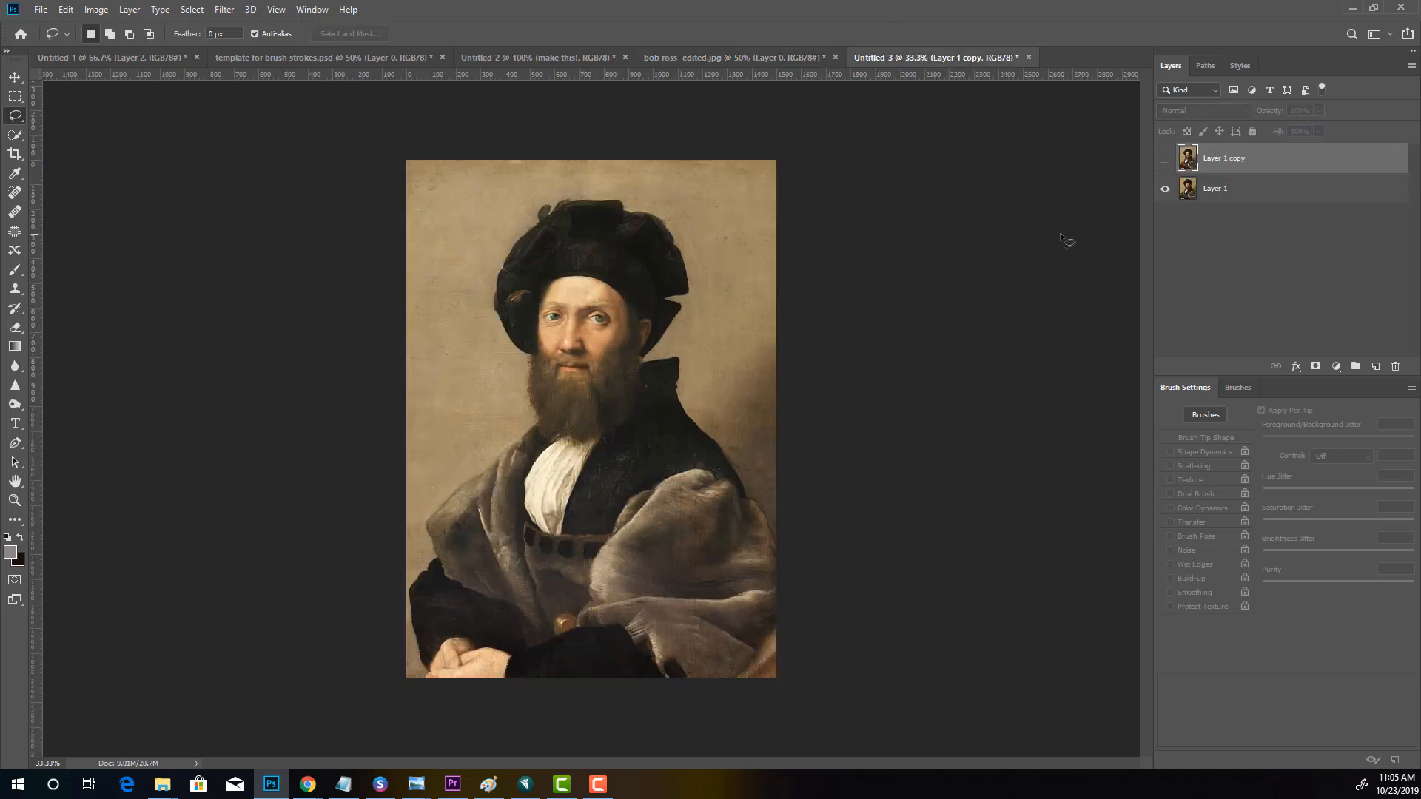
{"action": "key", "text": "ctrl+v"}
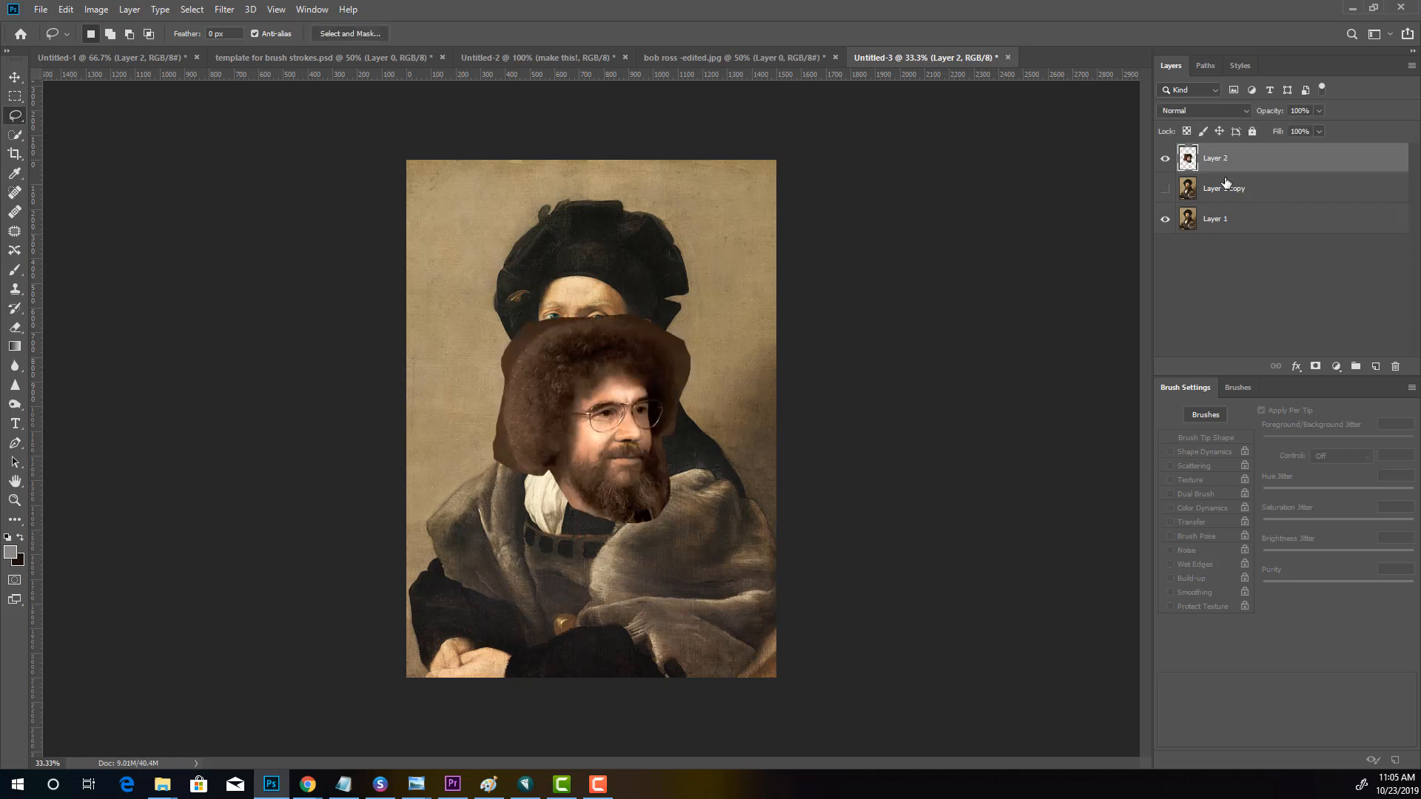
Place the pasted head layer beneath the hidden painting copy and position the head over the painted man's face
{"action": "left_click_drag", "start_coordinate": [1214, 157], "coordinate": [1215, 202]}
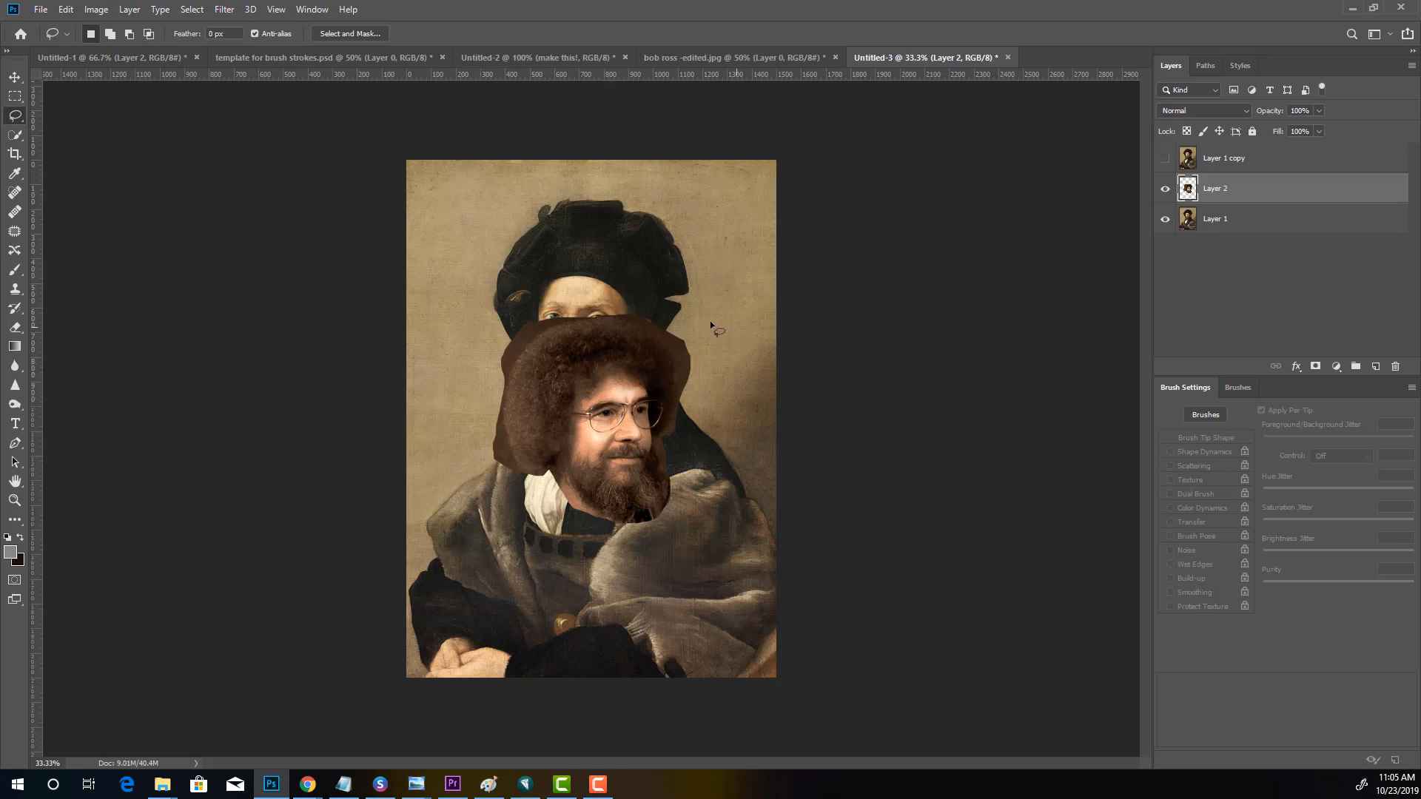
{"action": "left_click", "coordinate": [14, 76]}
{"action": "mouse_move", "coordinate": [568, 442]}
{"action": "left_mouse_down"}
{"action": "mouse_move", "coordinate": [533, 355]}
{"action": "mouse_move", "coordinate": [351, 338]}
{"action": "mouse_move", "coordinate": [451, 323]}
{"action": "mouse_move", "coordinate": [605, 489]}
{"action": "mouse_move", "coordinate": [522, 433]}
{"action": "mouse_move", "coordinate": [571, 535]}
{"action": "left_mouse_up"}
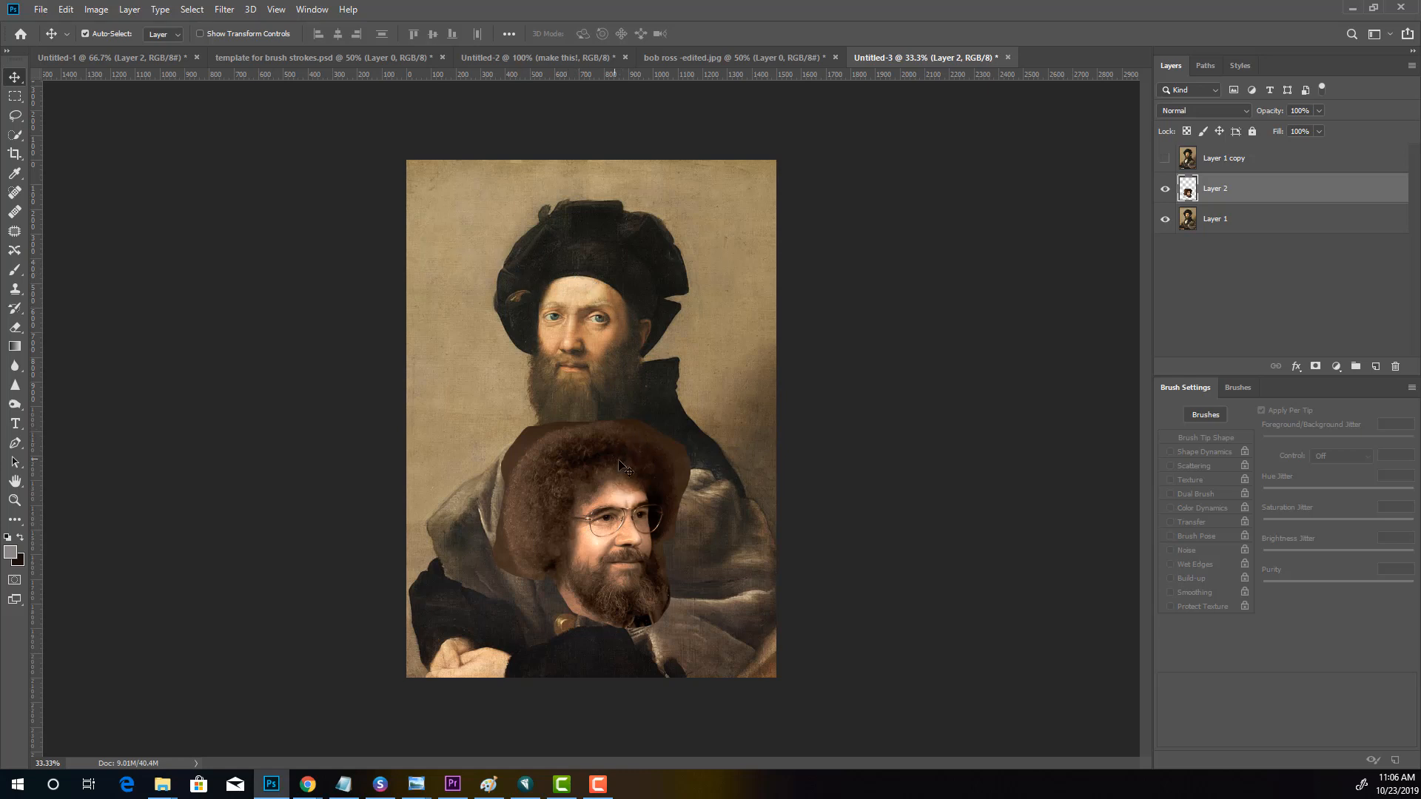
{"action": "left_click_drag", "start_coordinate": [619, 463], "coordinate": [615, 312]}
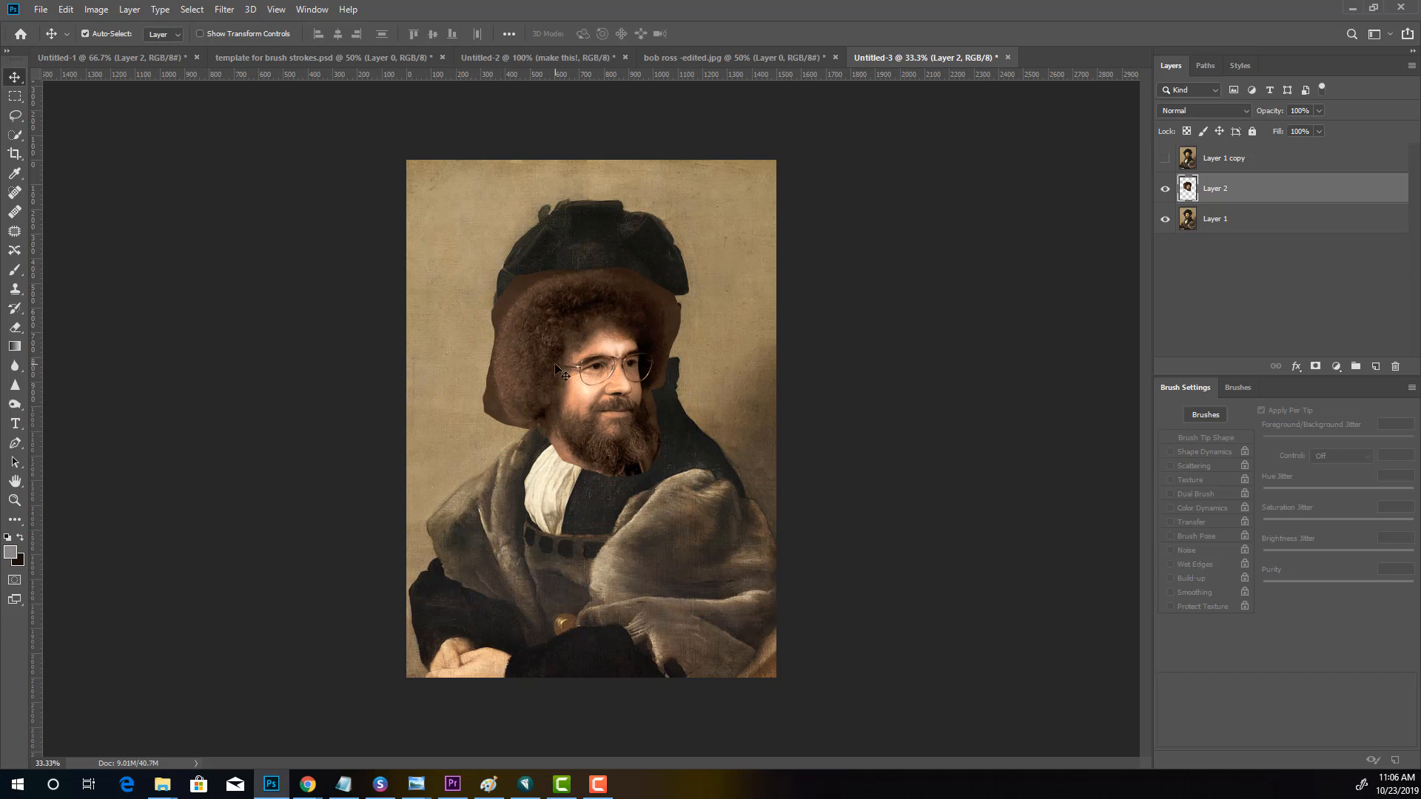
{"action": "mouse_move", "coordinate": [555, 364]}
{"action": "left_mouse_down"}
{"action": "mouse_move", "coordinate": [628, 414]}
{"action": "mouse_move", "coordinate": [533, 403]}
{"action": "mouse_move", "coordinate": [547, 346]}
{"action": "left_mouse_up"}
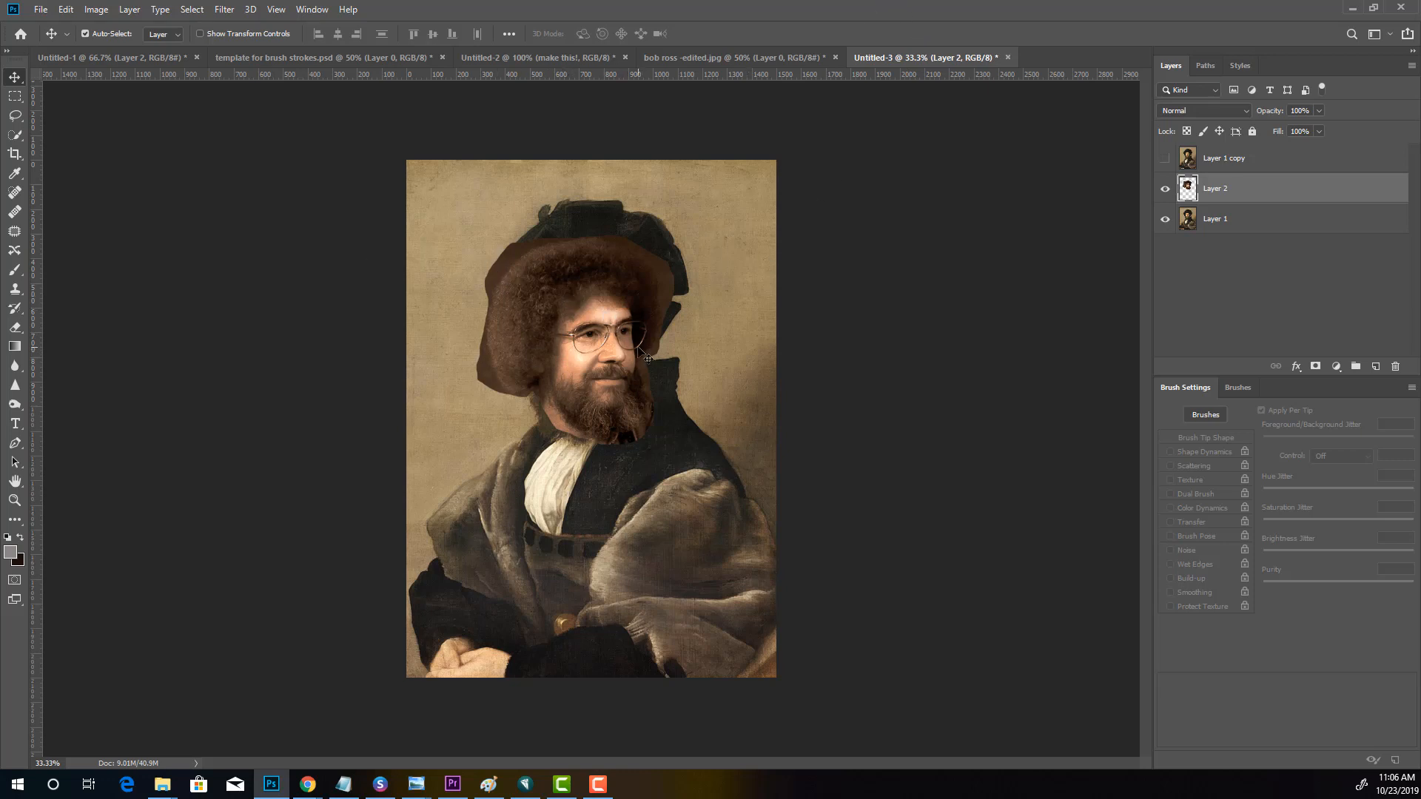
Flip the head layer horizontally and reposition it over the painted man's face
{"action": "left_click", "coordinate": [74, 12]}
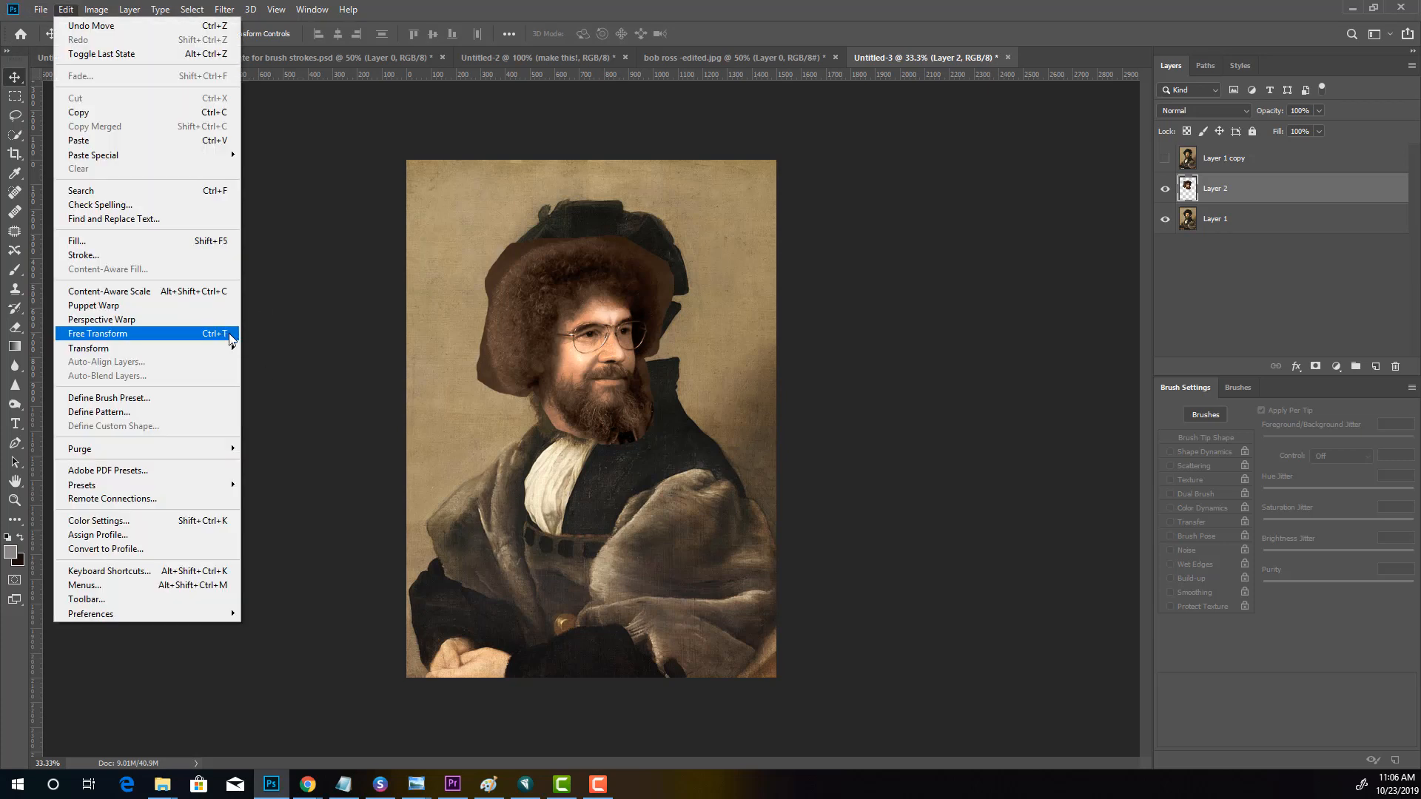
{"action": "mouse_move", "coordinate": [230, 346]}
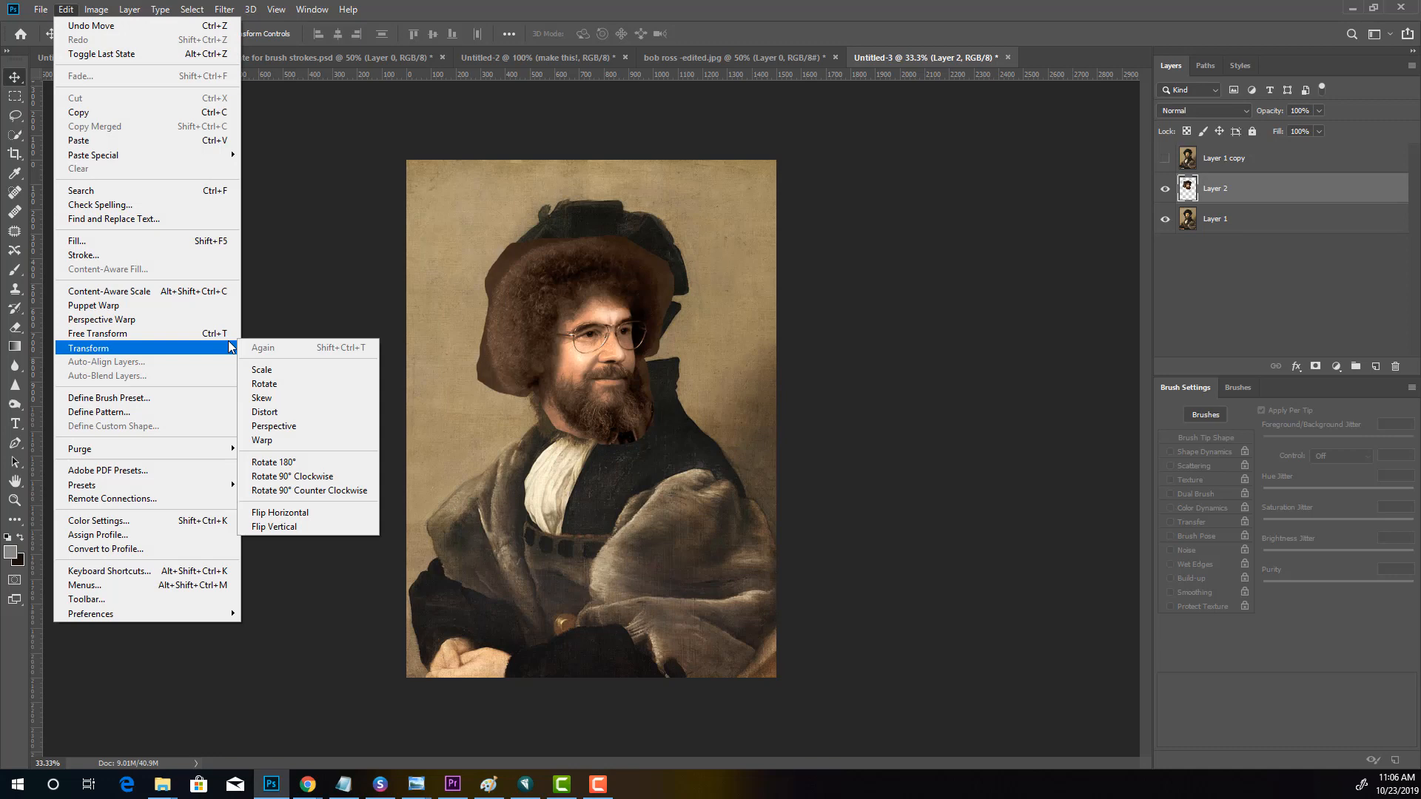
{"action": "left_click", "coordinate": [331, 517]}
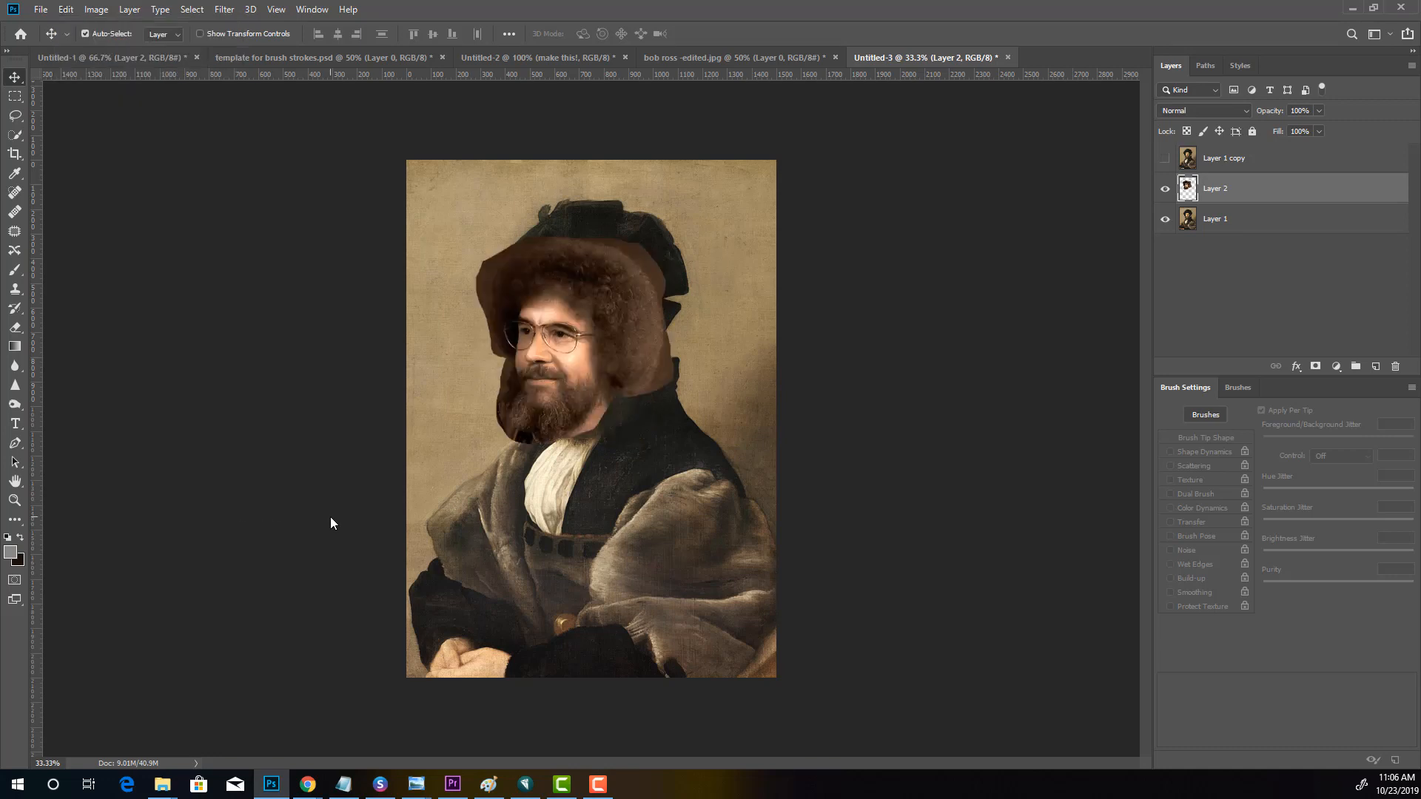
{"action": "mouse_move", "coordinate": [546, 309]}
{"action": "left_mouse_down"}
{"action": "mouse_move", "coordinate": [703, 348]}
{"action": "mouse_move", "coordinate": [586, 305]}
{"action": "mouse_move", "coordinate": [573, 285]}
{"action": "mouse_move", "coordinate": [566, 294]}
{"action": "left_mouse_up"}
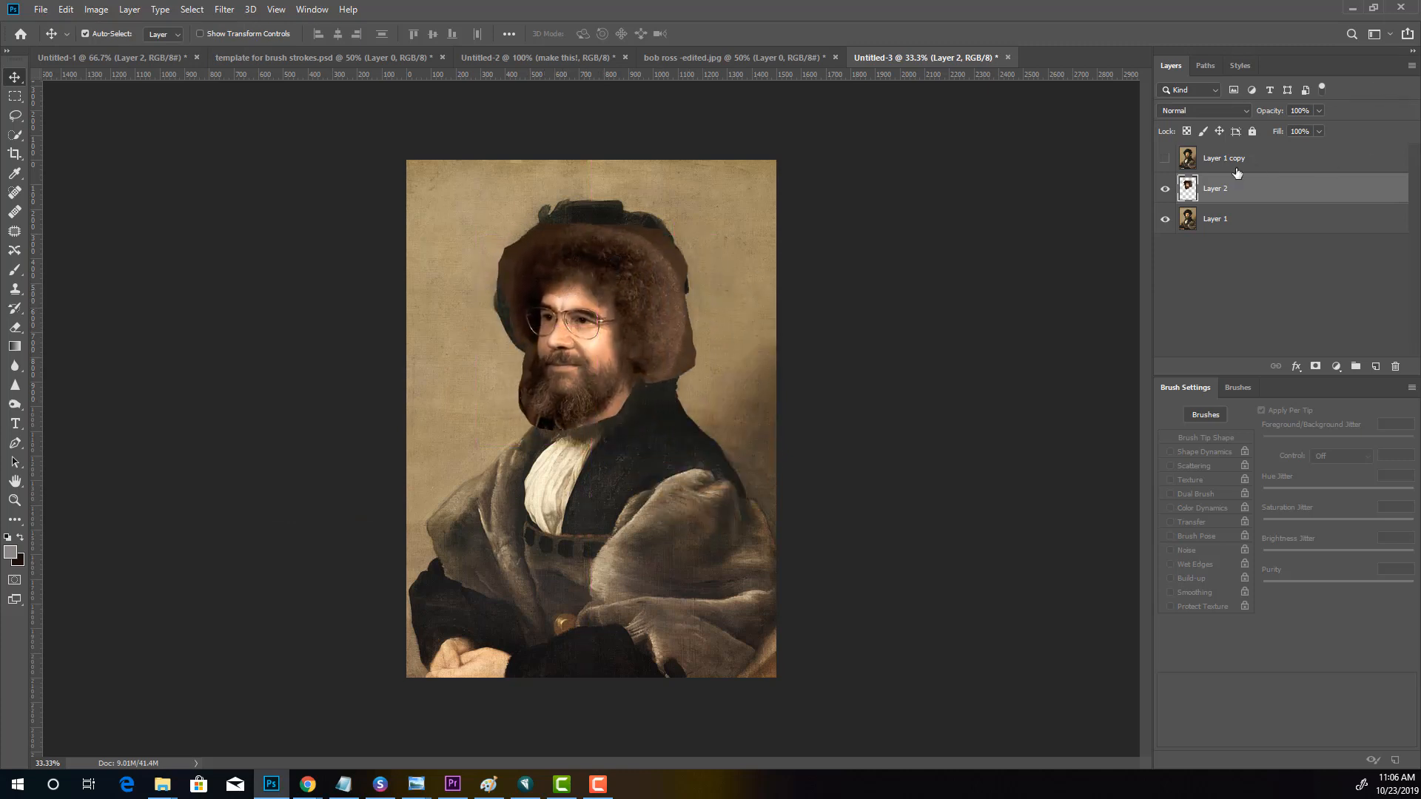
Show the painting copy, Layer 1 copy, and add a layer mask to it
{"action": "left_click", "coordinate": [1166, 159]}
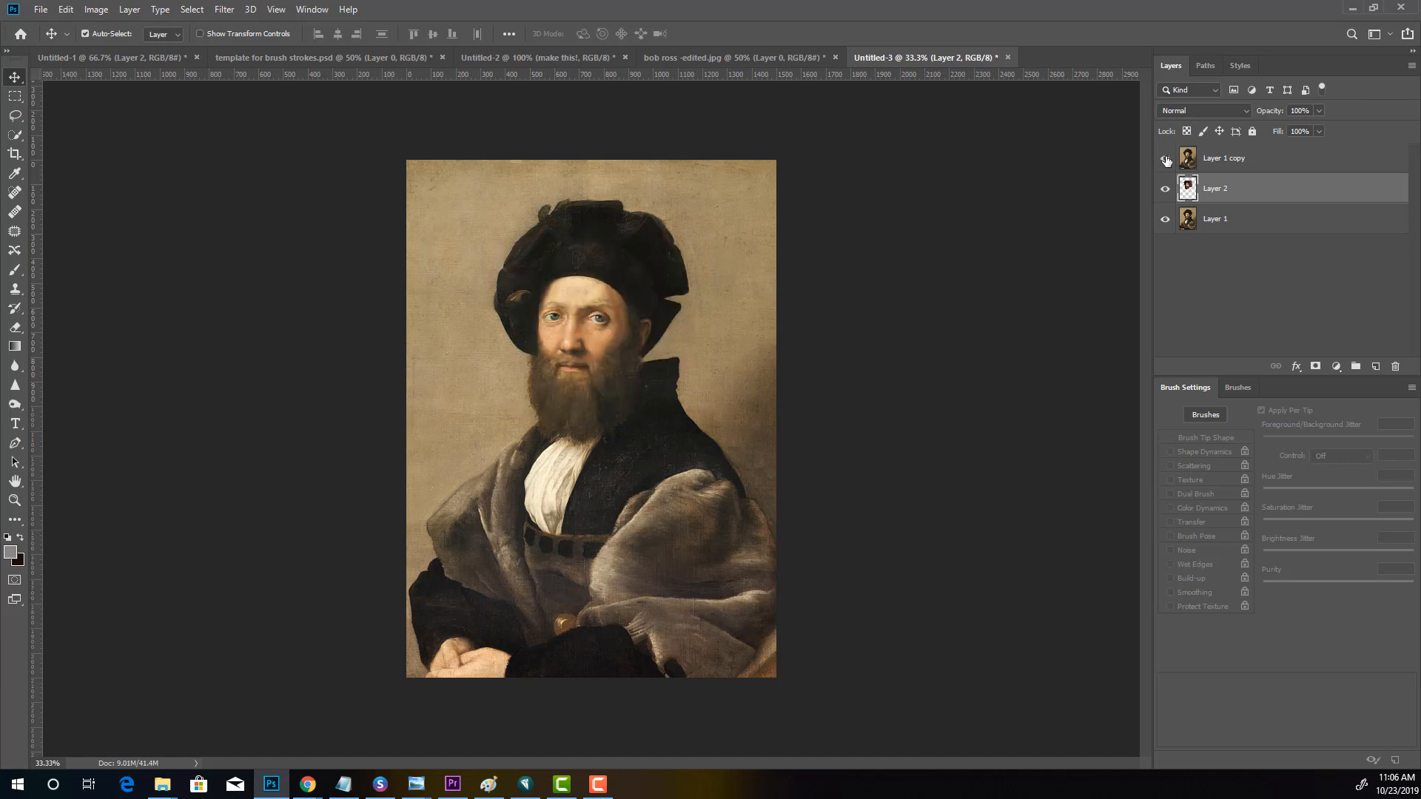
{"action": "left_click", "coordinate": [1236, 158]}
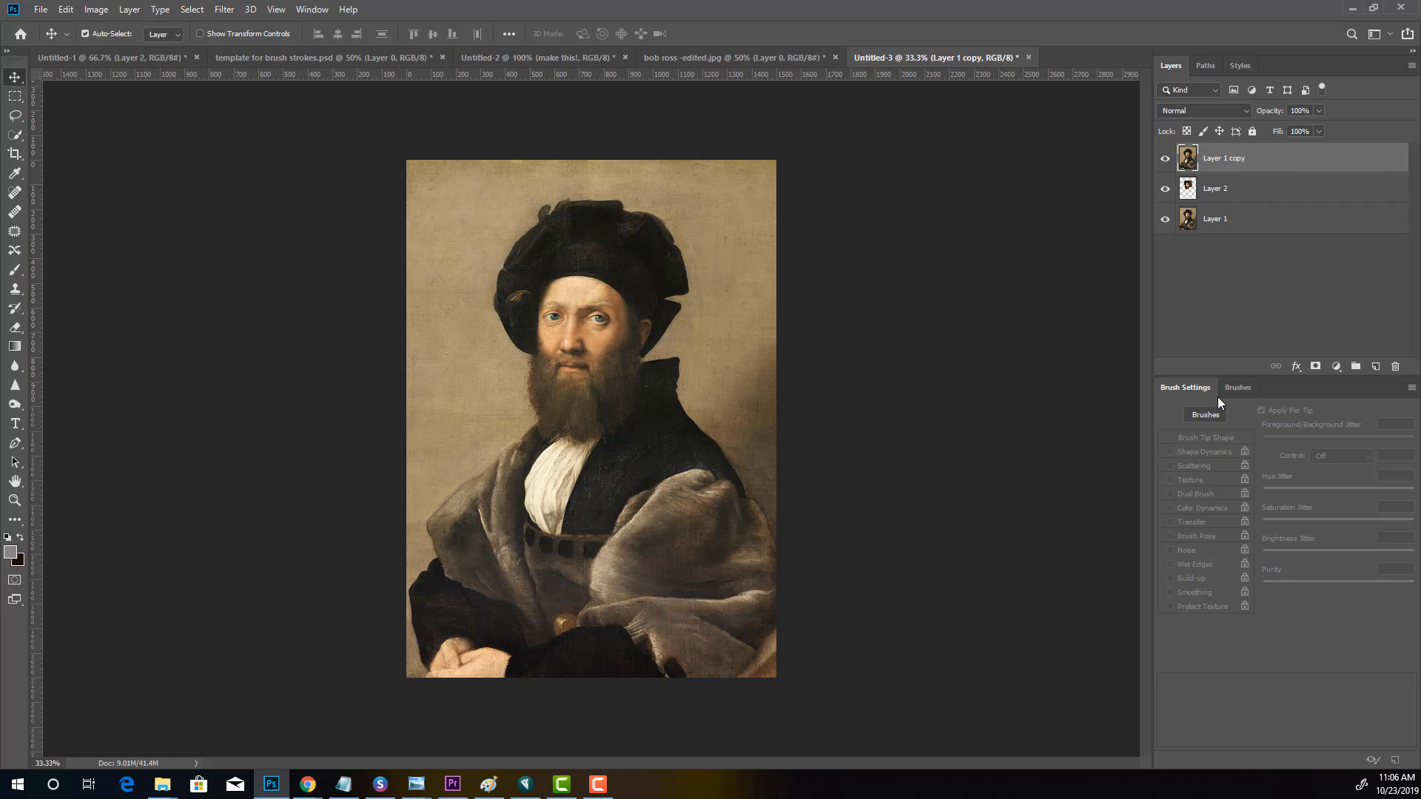
{"action": "left_click", "coordinate": [1317, 368]}
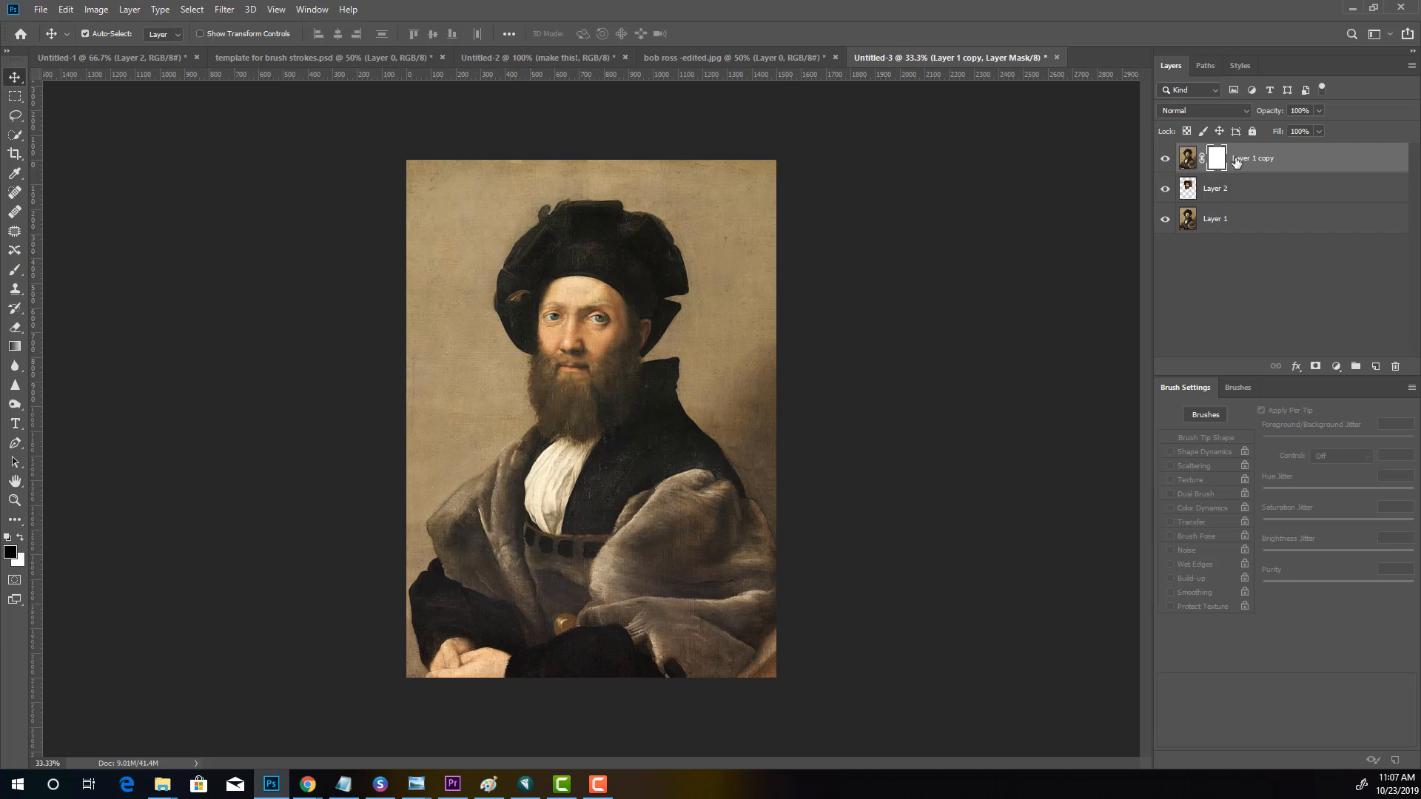
{"action": "left_click", "coordinate": [1188, 158]}
{"action": "left_click", "coordinate": [1220, 162]}
With the painting copy hidden, set the head layer's opacity to 61% and move and enlarge the head to match the painted face
{"action": "left_click", "coordinate": [1166, 162]}
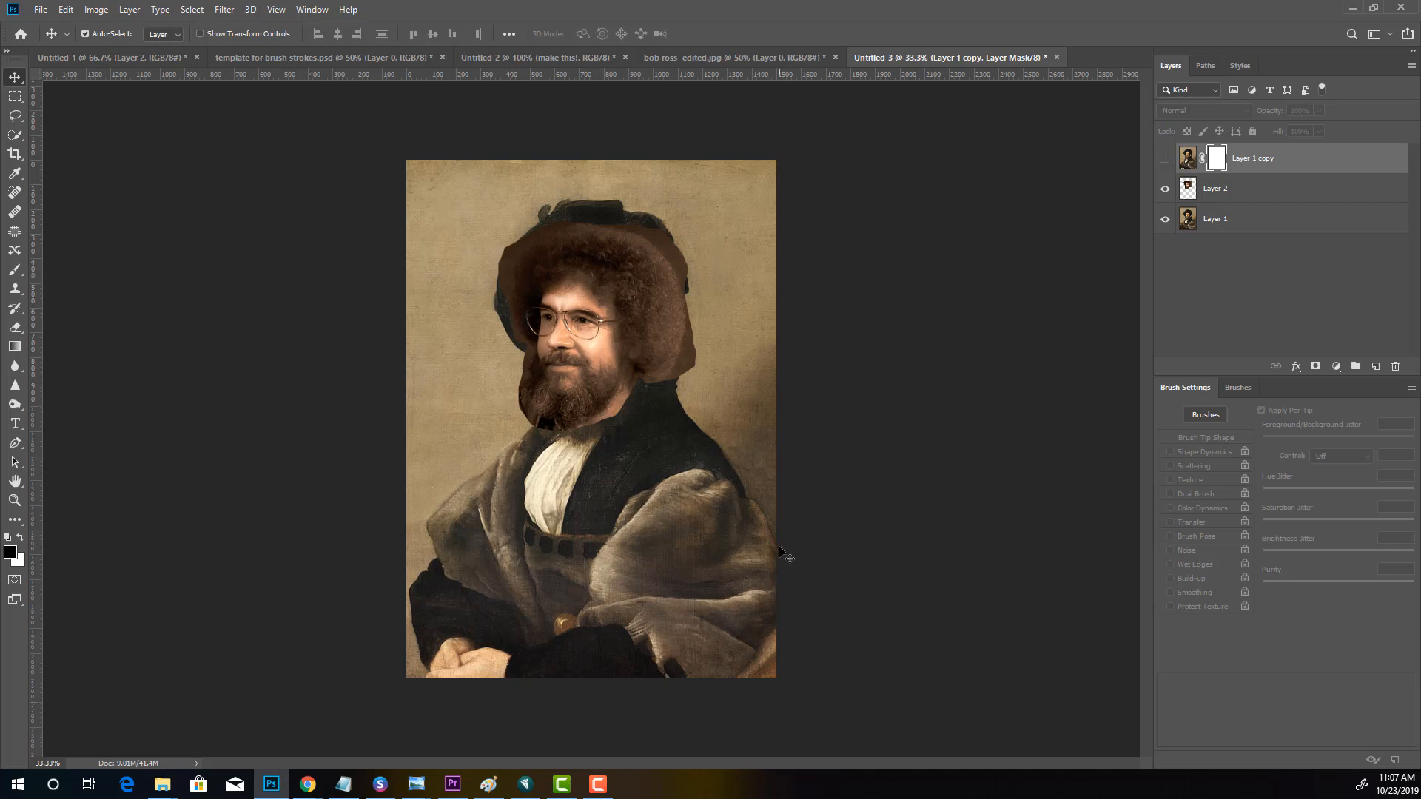
{"action": "left_click", "coordinate": [1242, 198]}
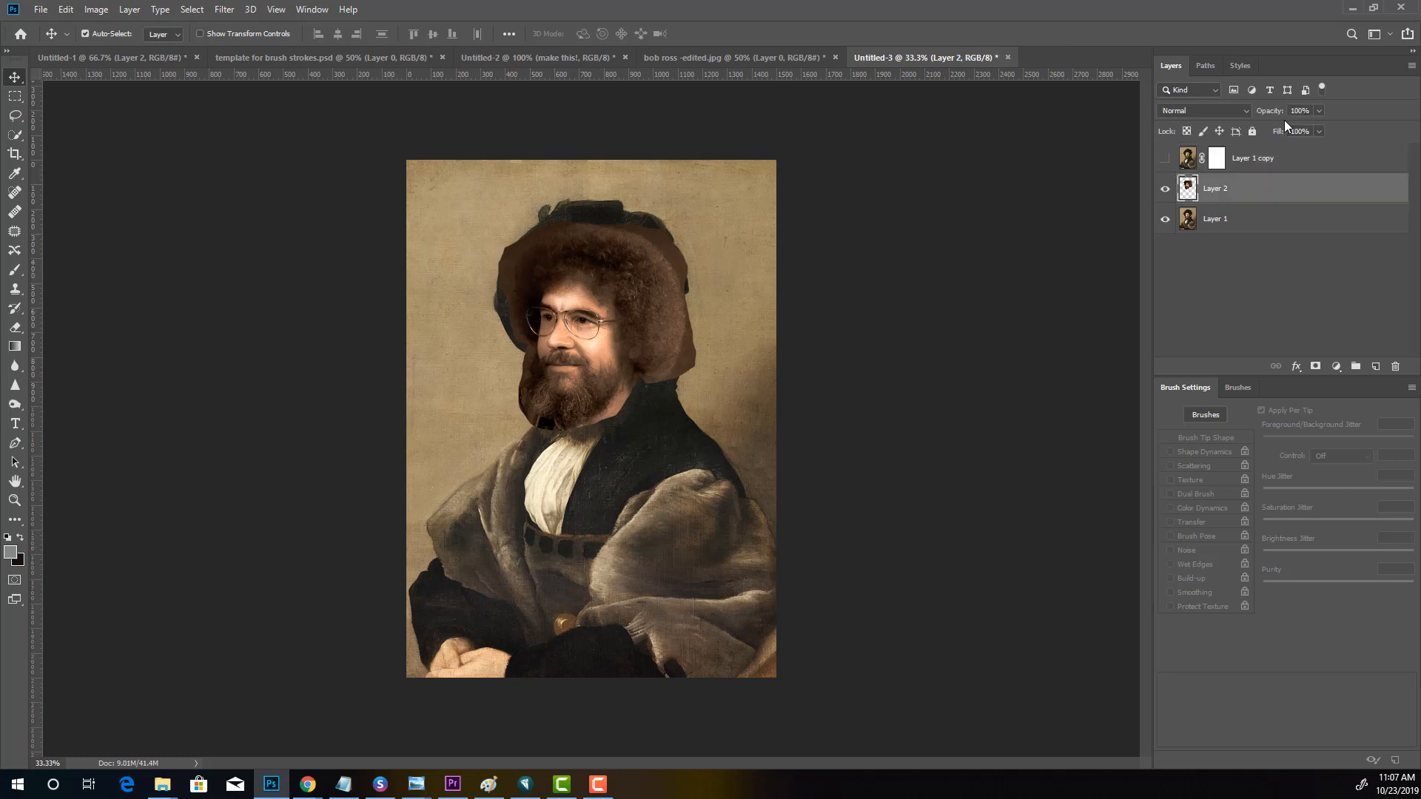
{"action": "left_click", "coordinate": [1318, 110]}
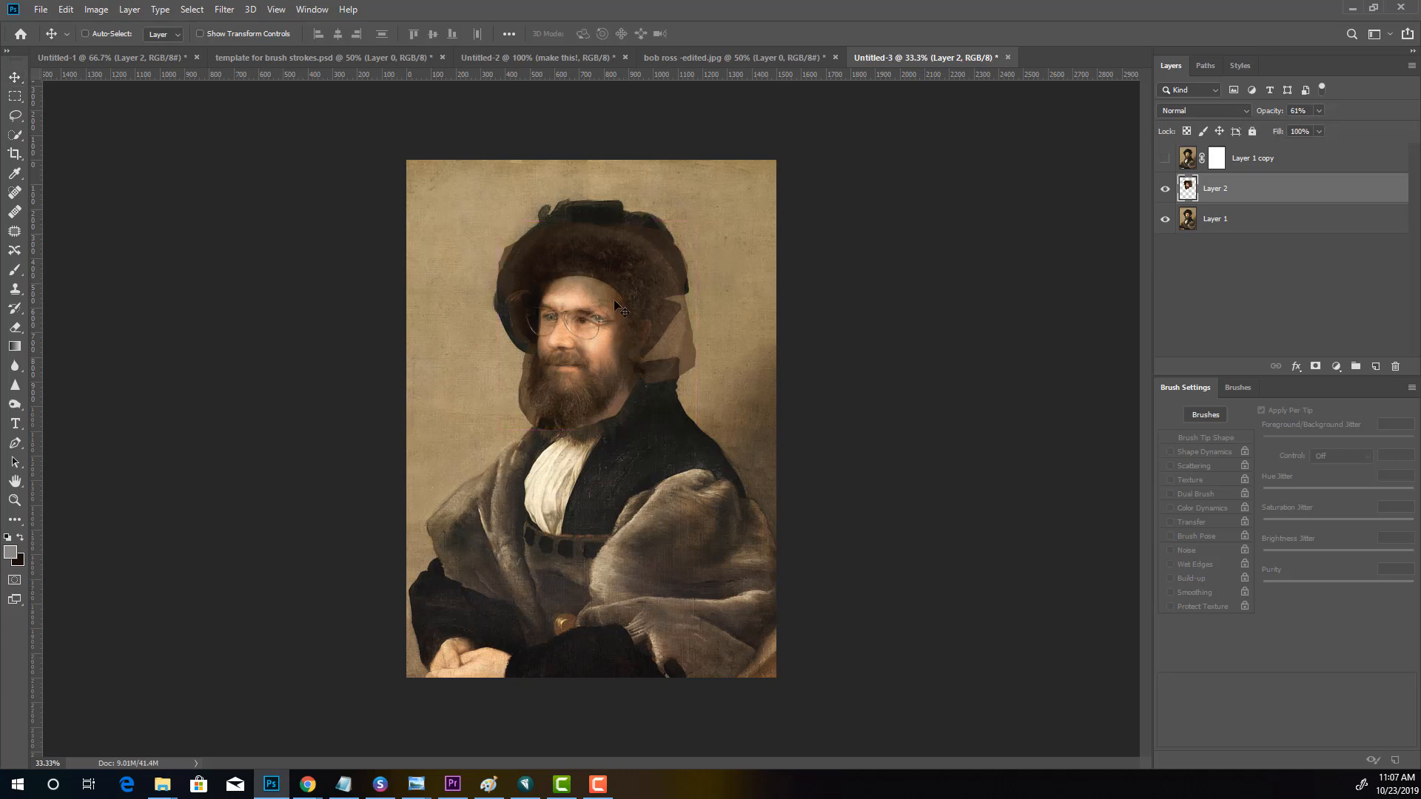
{"action": "key", "text": "ctrl+t"}
{"action": "mouse_move", "coordinate": [605, 325]}
{"action": "left_mouse_down"}
{"action": "mouse_move", "coordinate": [620, 333]}
{"action": "mouse_move", "coordinate": [604, 323]}
{"action": "left_mouse_up"}
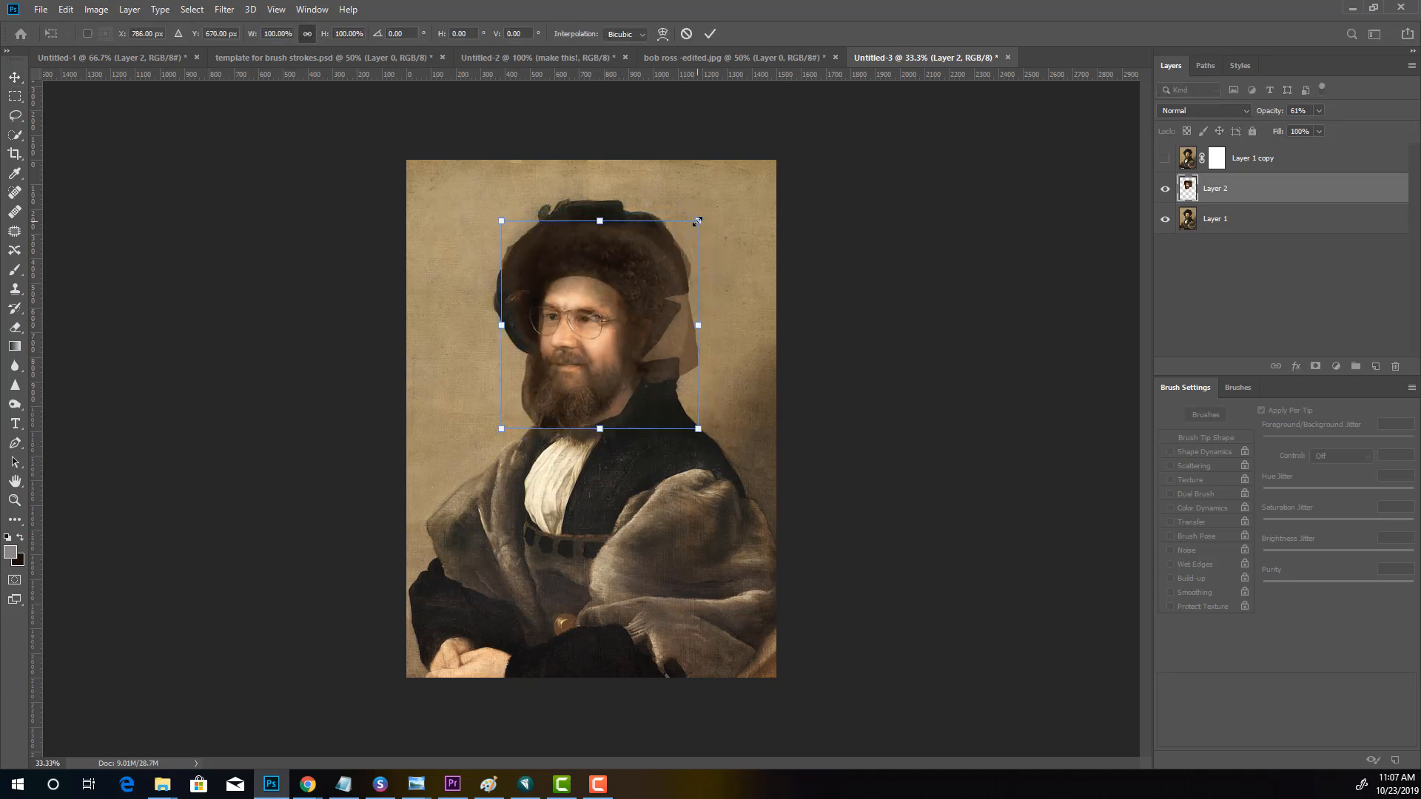
{"action": "left_click_drag", "start_coordinate": [697, 221], "coordinate": [656, 241]}
{"action": "key", "text": "Return"}
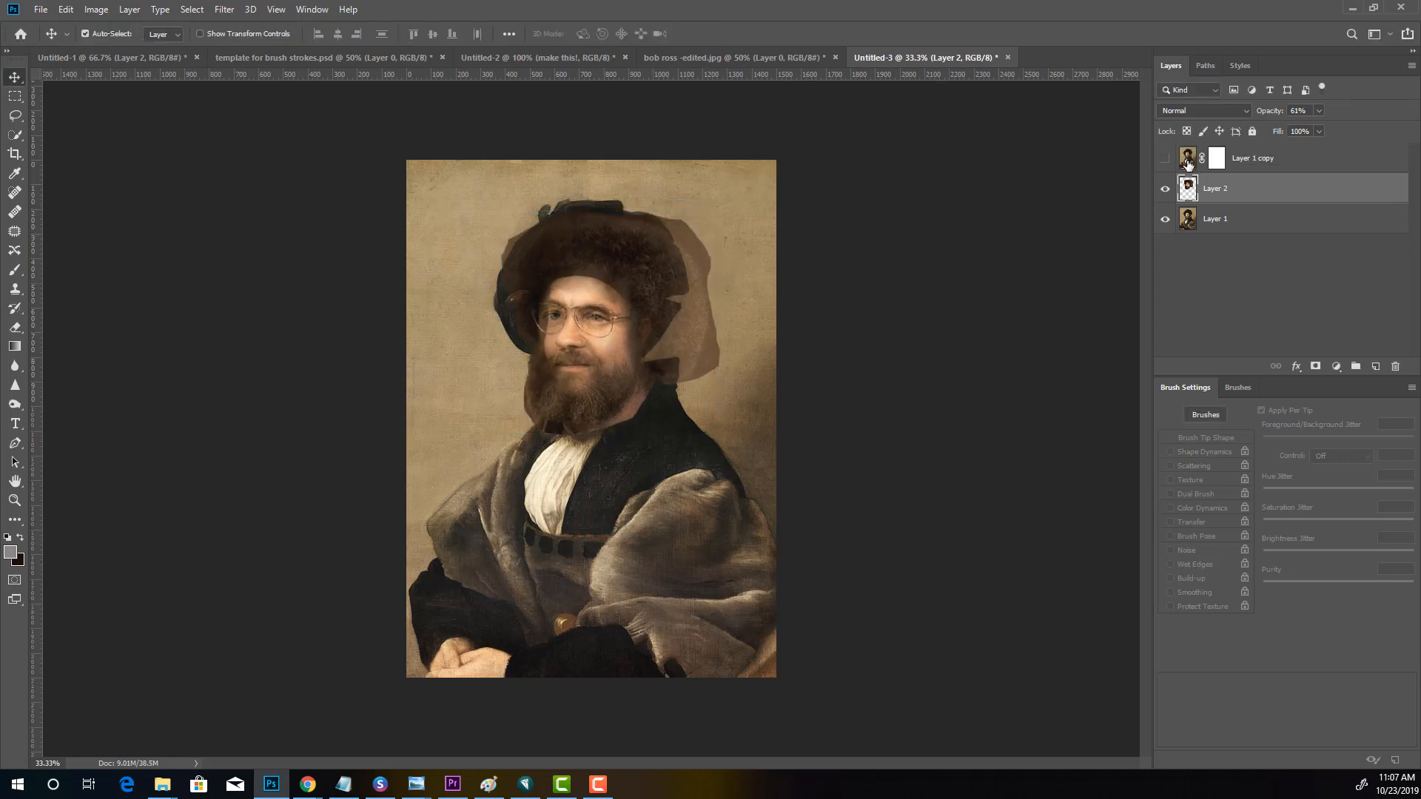
Restore the head layer's opacity to 100% and compare it with the painting by toggling the layer's visibility
{"action": "left_click_drag", "start_coordinate": [1419, 153], "coordinate": [1420, 153]}
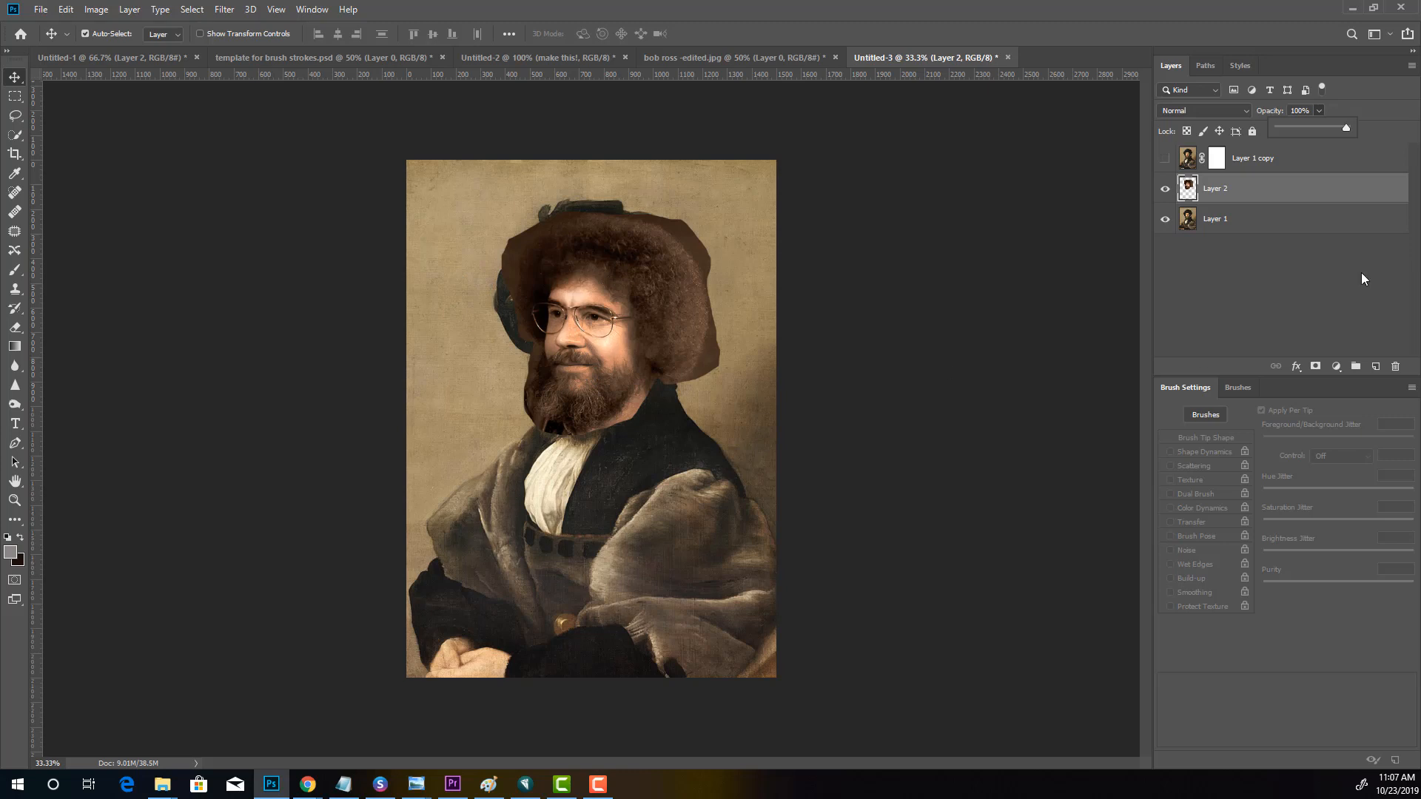
{"action": "left_click", "coordinate": [1166, 189]}
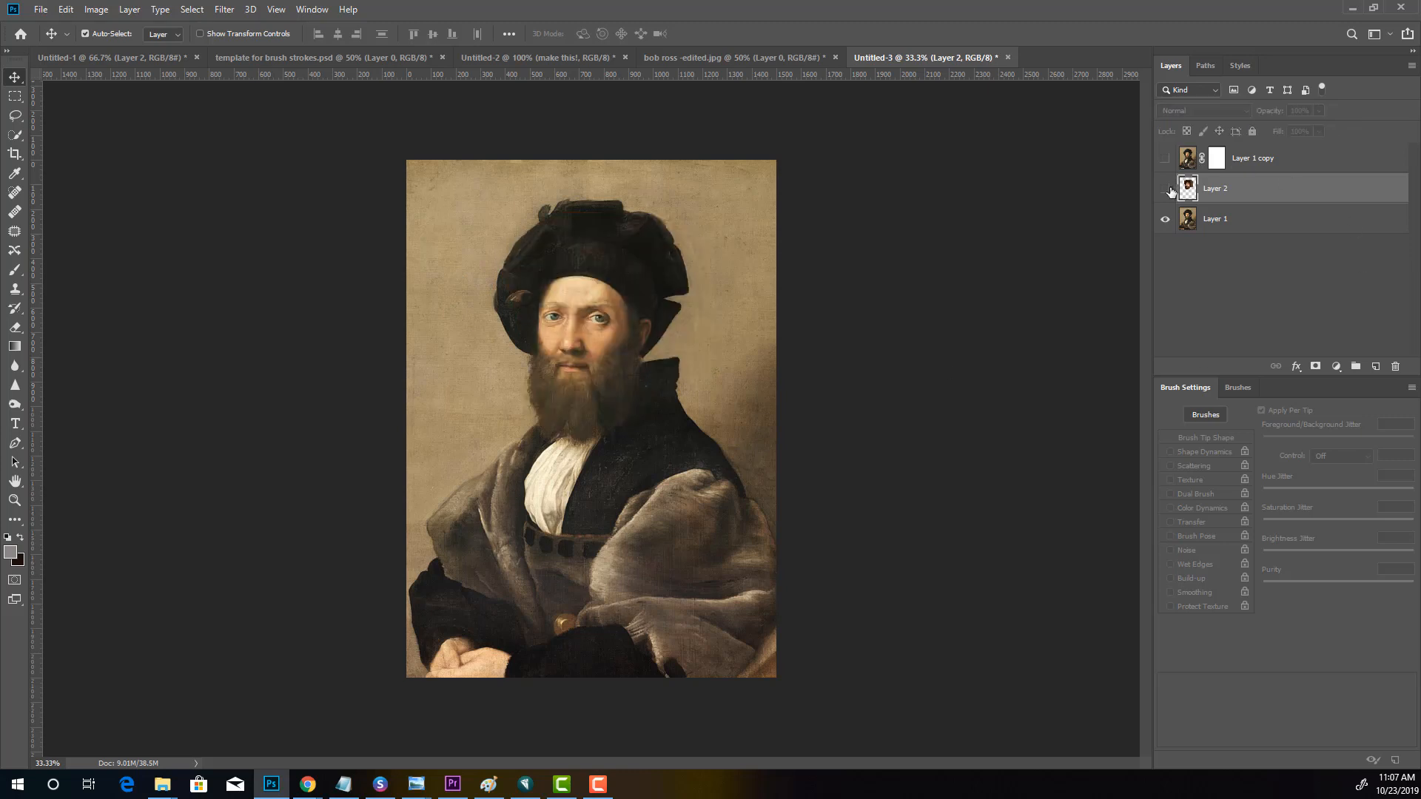
{"action": "left_click", "coordinate": [1166, 189]}
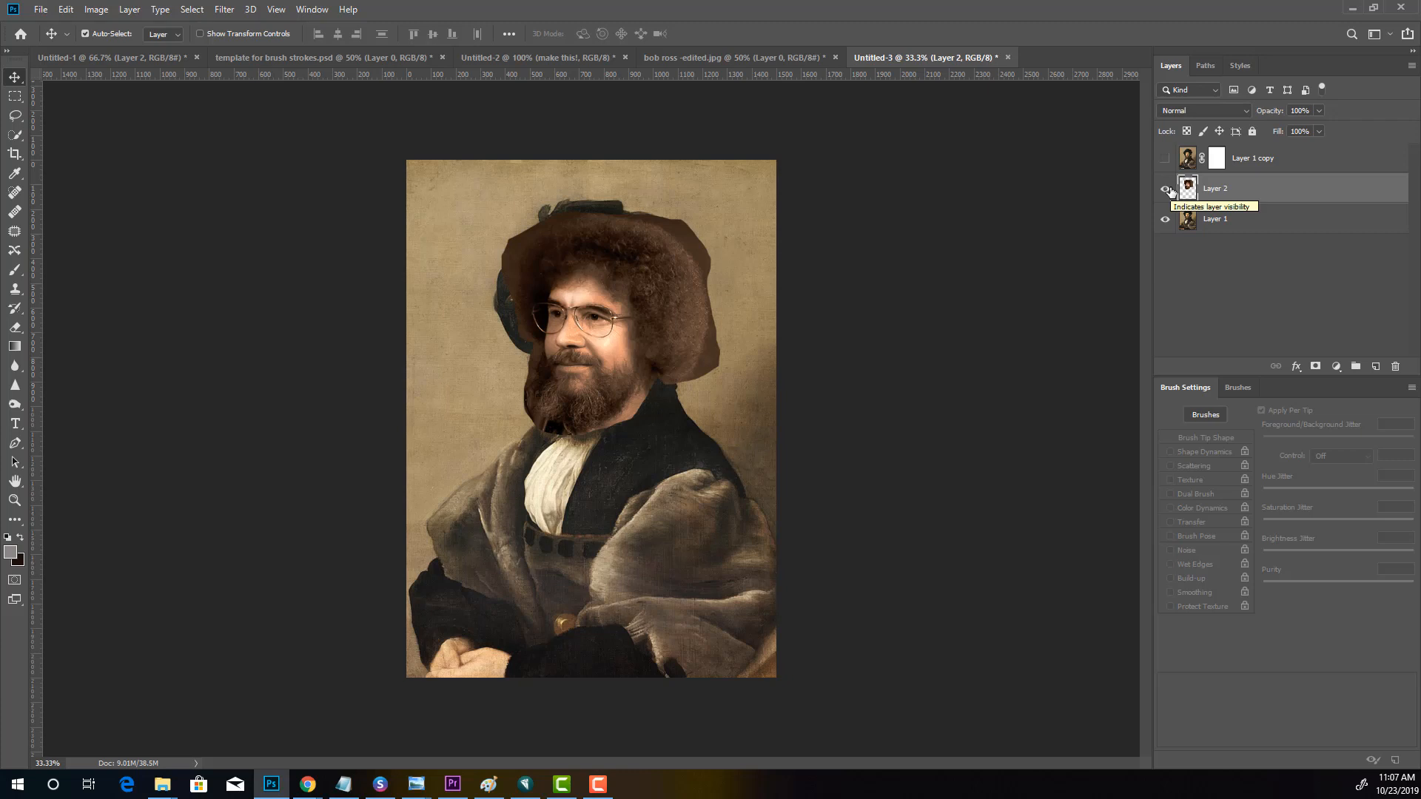
{"action": "left_click", "coordinate": [1166, 189]}
{"action": "left_click", "coordinate": [1166, 189]}
Scale the head layer up to about 103% from its upper-right corner and slightly more from its upper-left corner
{"action": "key", "text": "ctrl+t"}
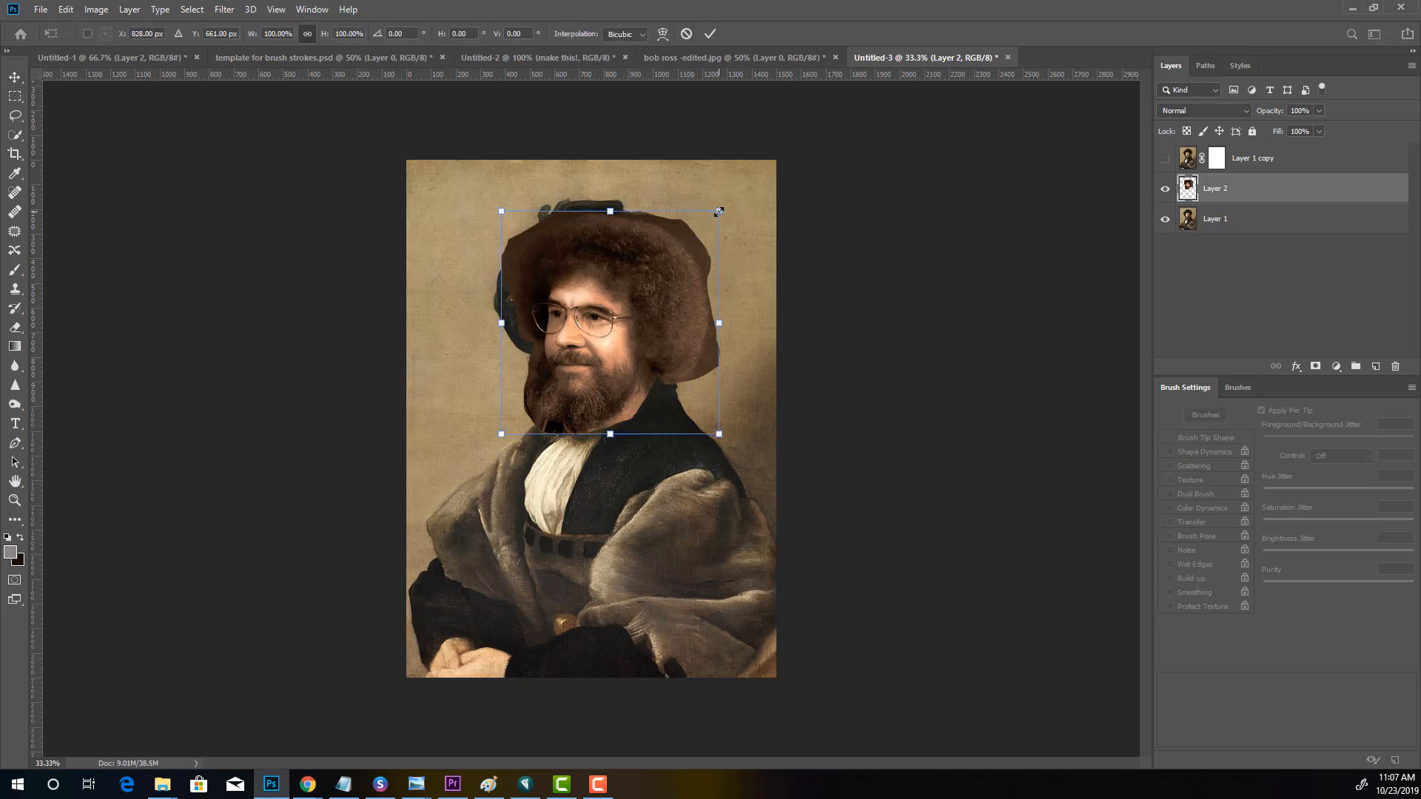
{"action": "left_click_drag", "start_coordinate": [719, 212], "coordinate": [726, 203]}
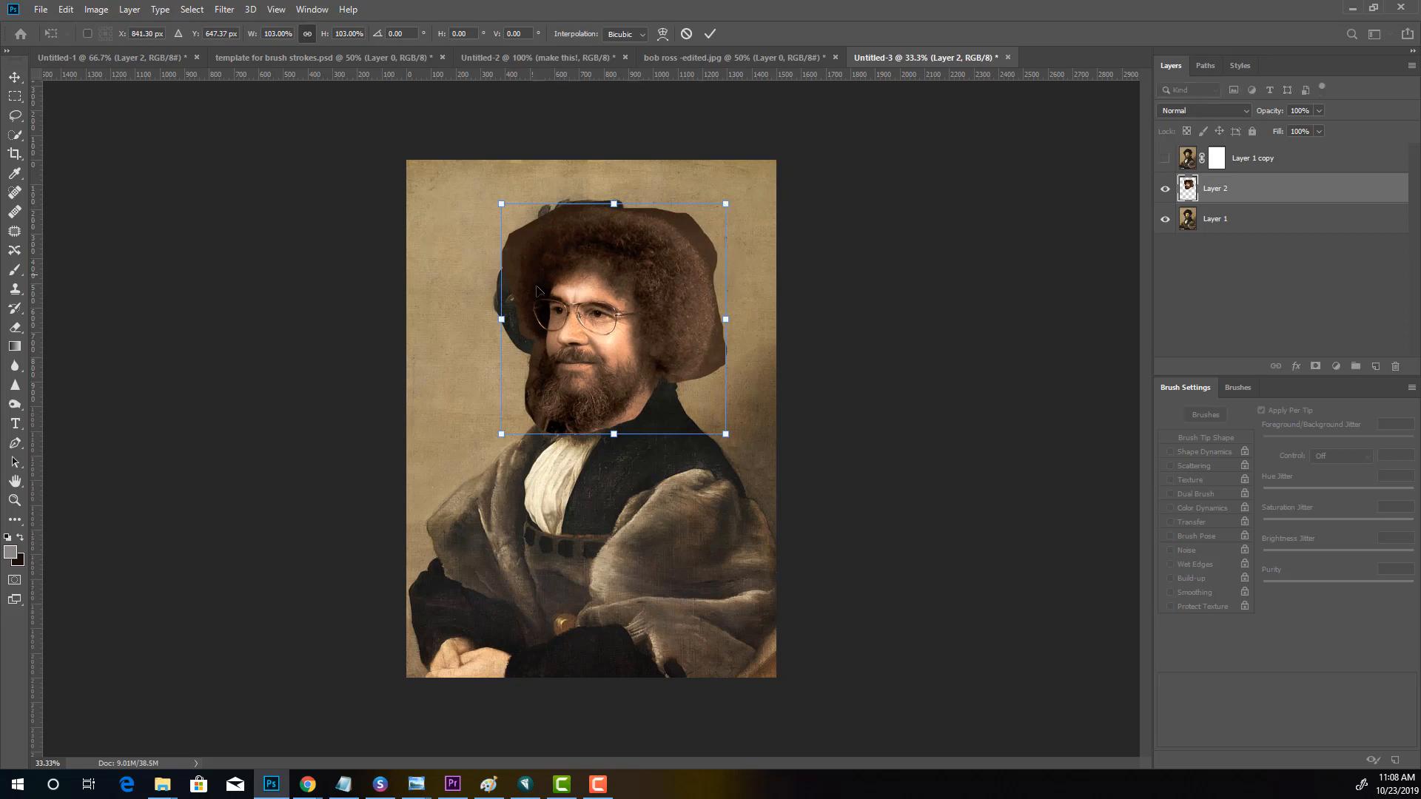
{"action": "left_click_drag", "start_coordinate": [501, 206], "coordinate": [495, 207]}
{"action": "key", "text": "Return"}
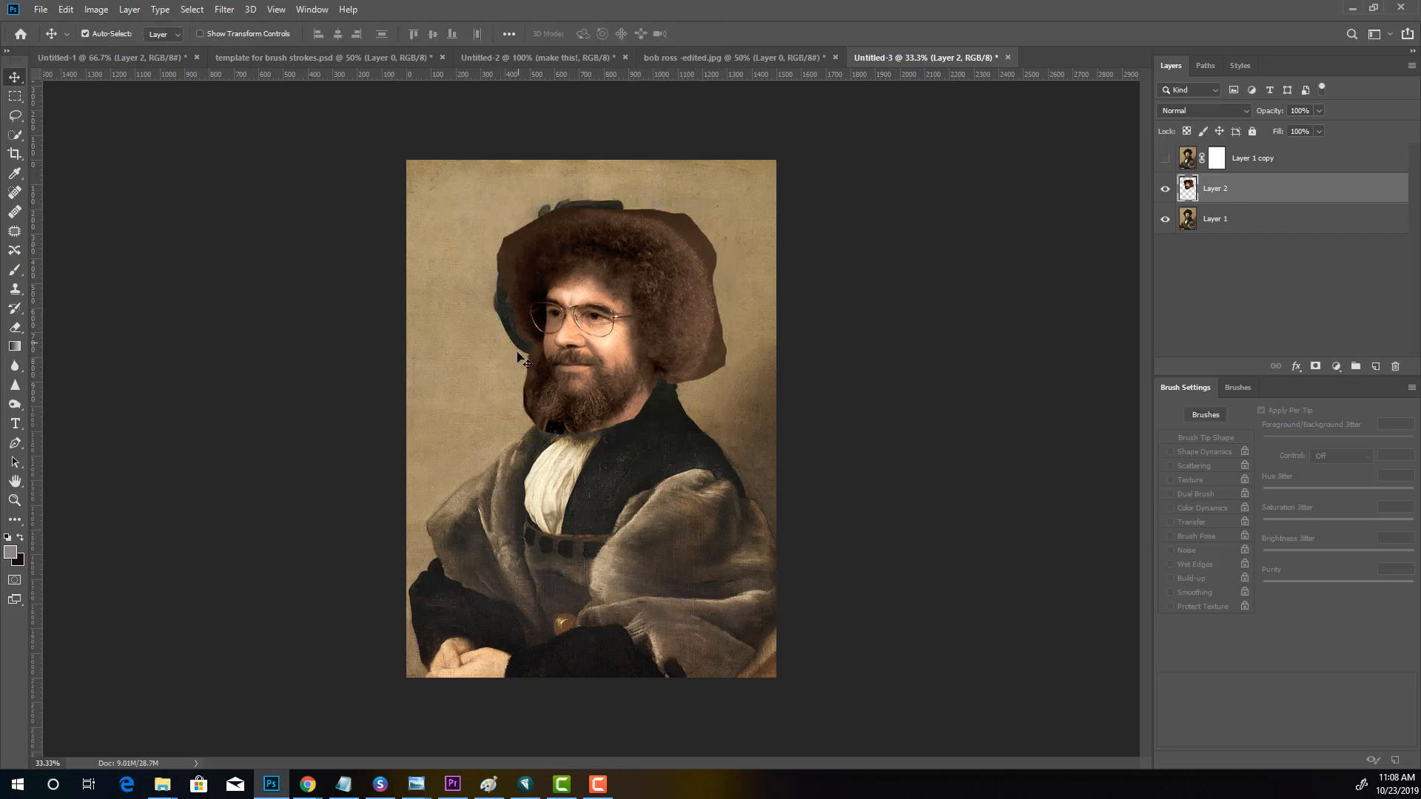
Check the head's alignment by lowering the layer's opacity to 63%, and return it to 100%
{"action": "left_click", "coordinate": [1320, 113]}
{"action": "left_click_drag", "start_coordinate": [1310, 135], "coordinate": [1296, 136]}
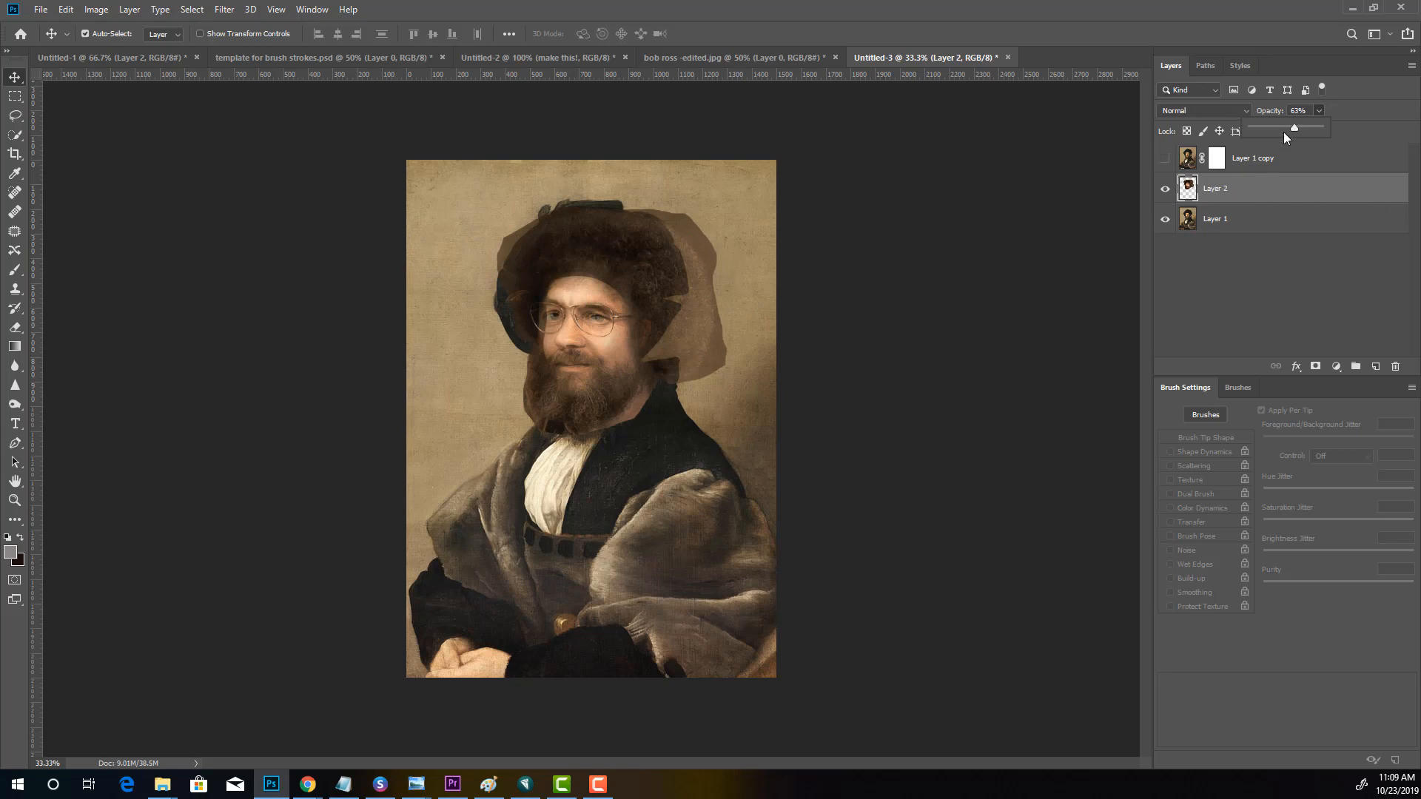
{"action": "left_click", "coordinate": [1322, 128]}
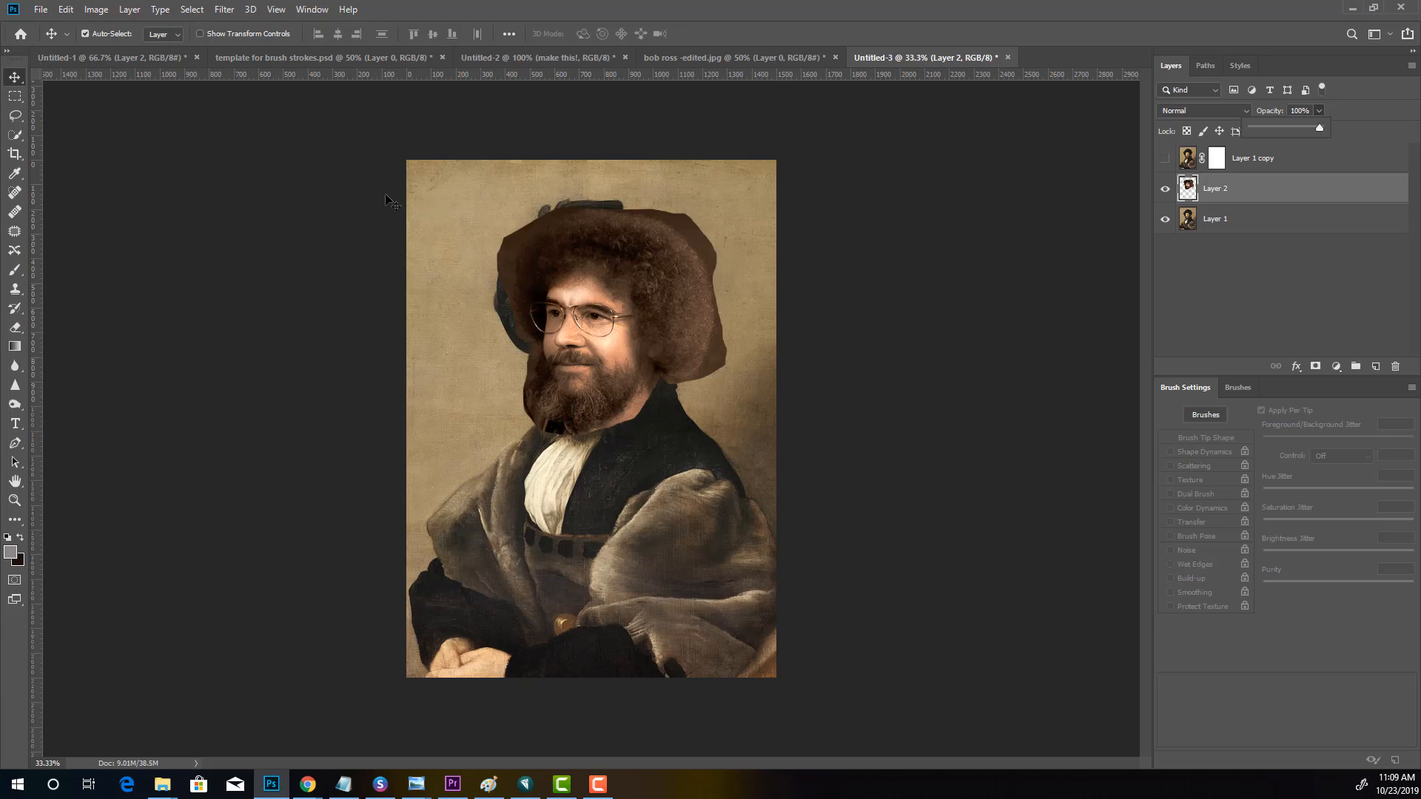
Warp the head layer slightly by bringing the two middle handles of its left edge closer together
{"action": "left_click", "coordinate": [67, 19]}
{"action": "left_click", "coordinate": [66, 10]}
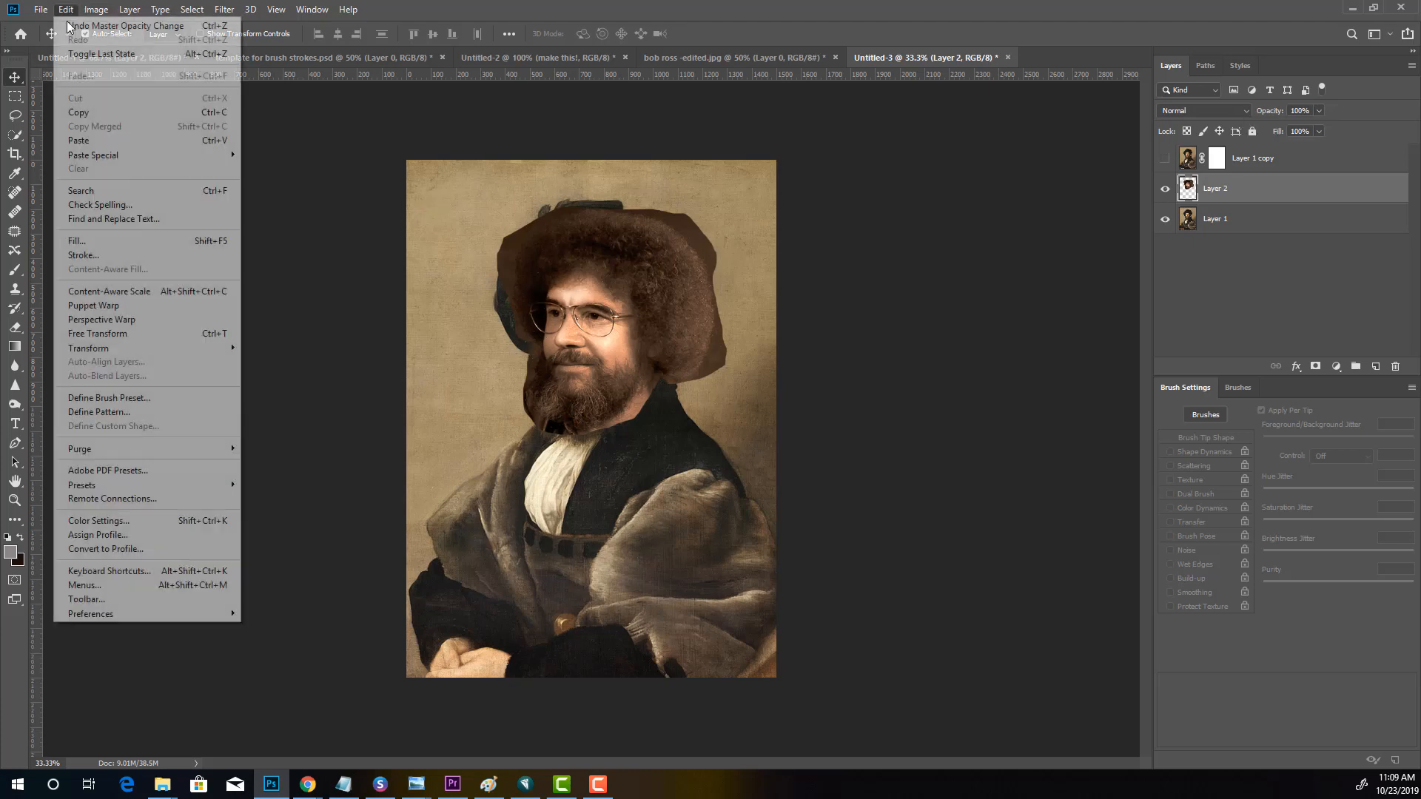
{"action": "mouse_move", "coordinate": [157, 354]}
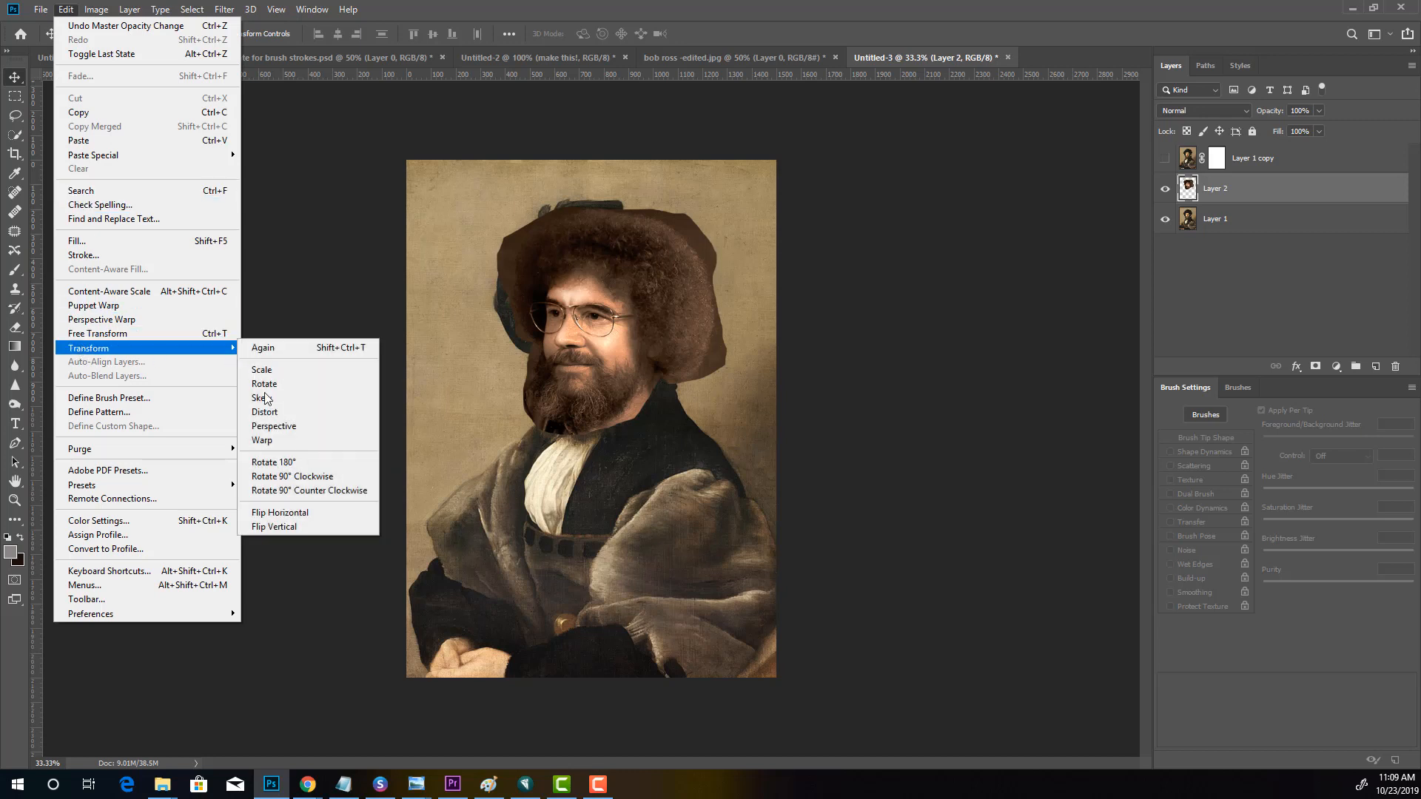
{"action": "left_click", "coordinate": [263, 440]}
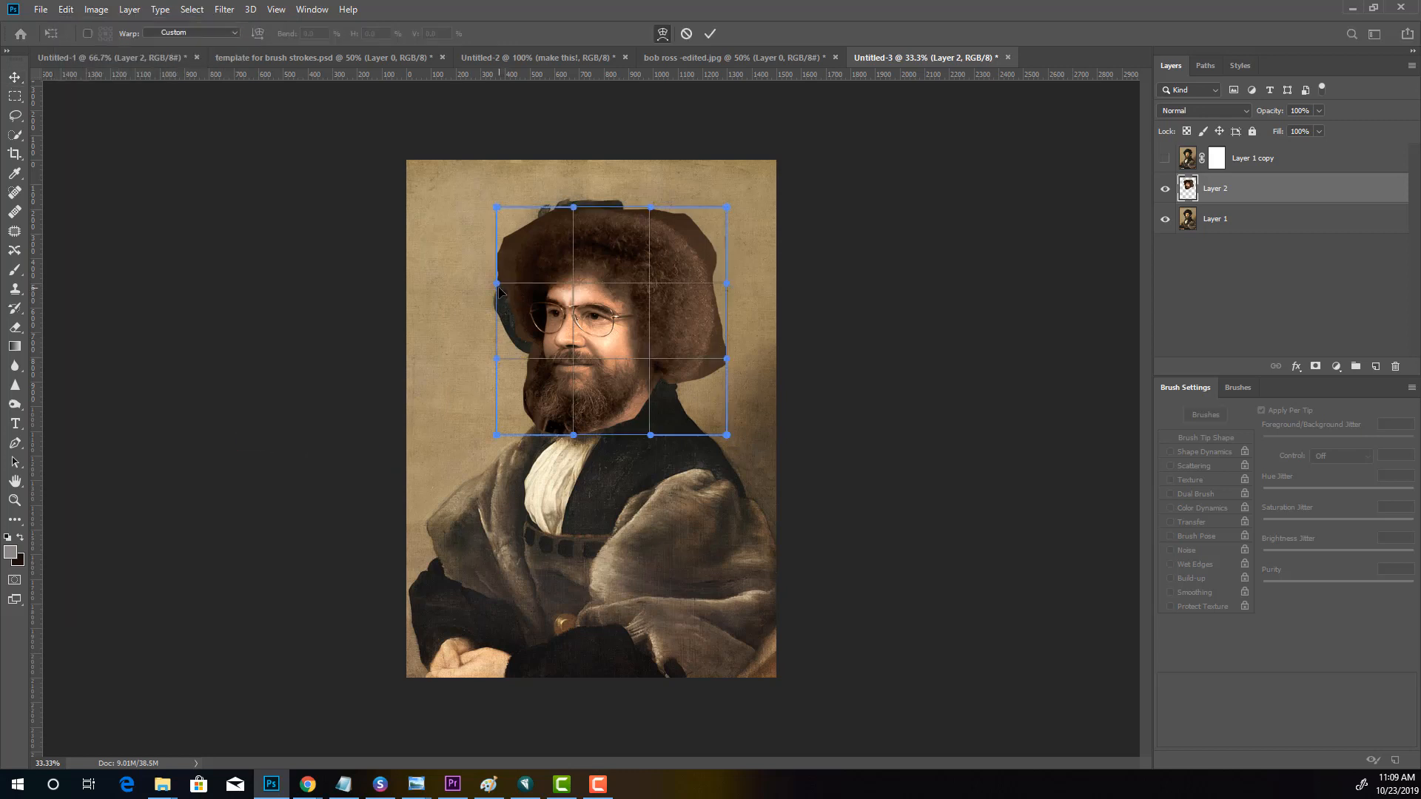
{"action": "left_click_drag", "start_coordinate": [497, 292], "coordinate": [497, 293]}
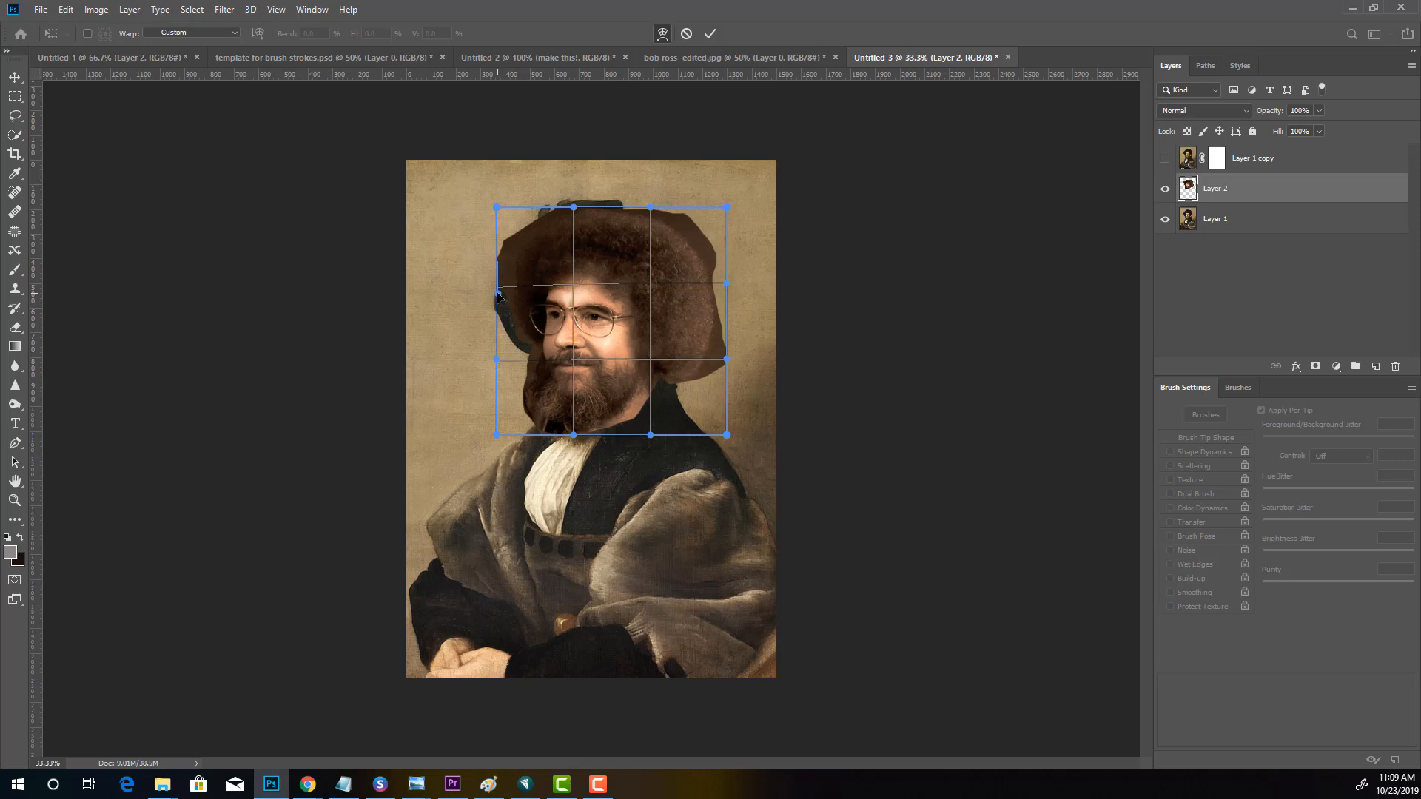
{"action": "left_click_drag", "start_coordinate": [496, 361], "coordinate": [496, 351]}
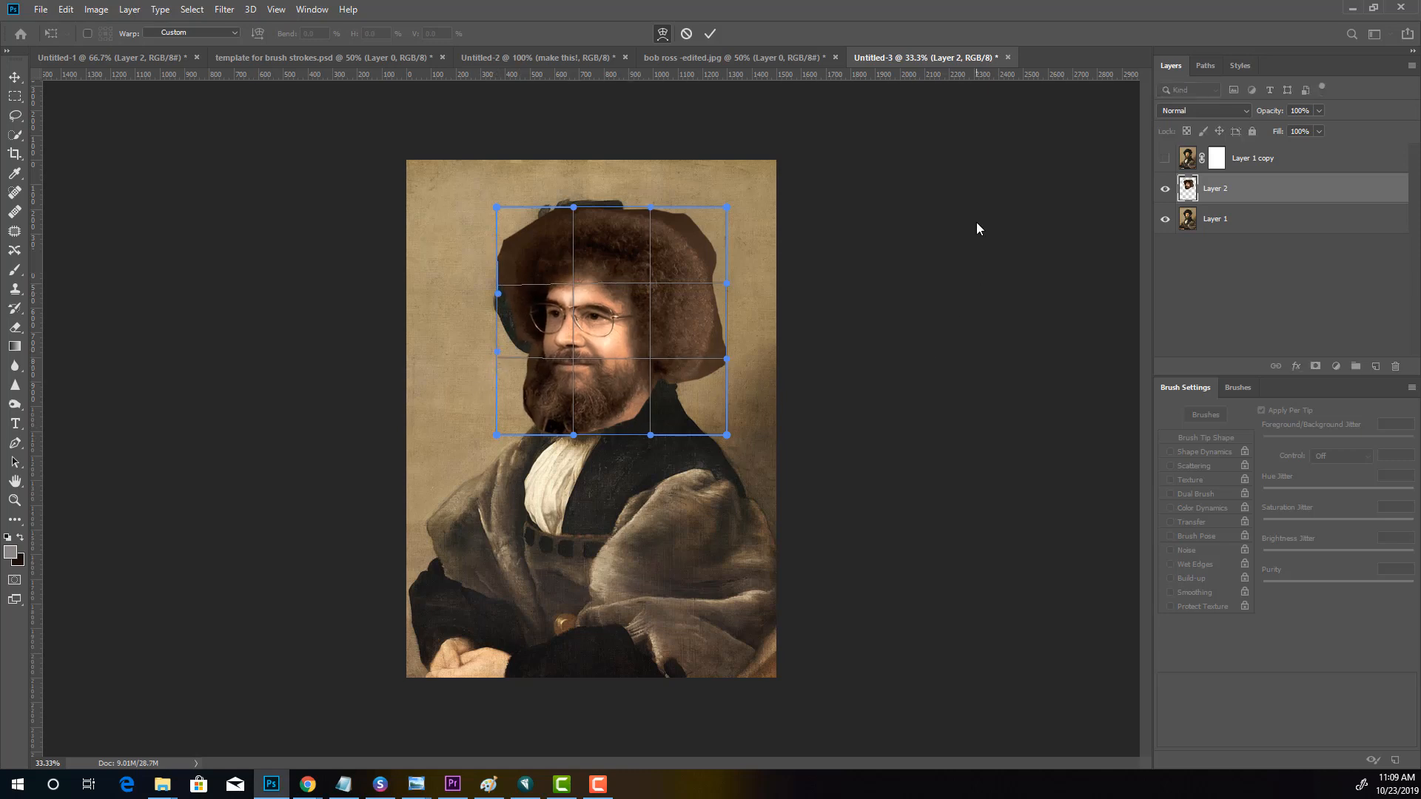
{"action": "key", "text": "Return"}
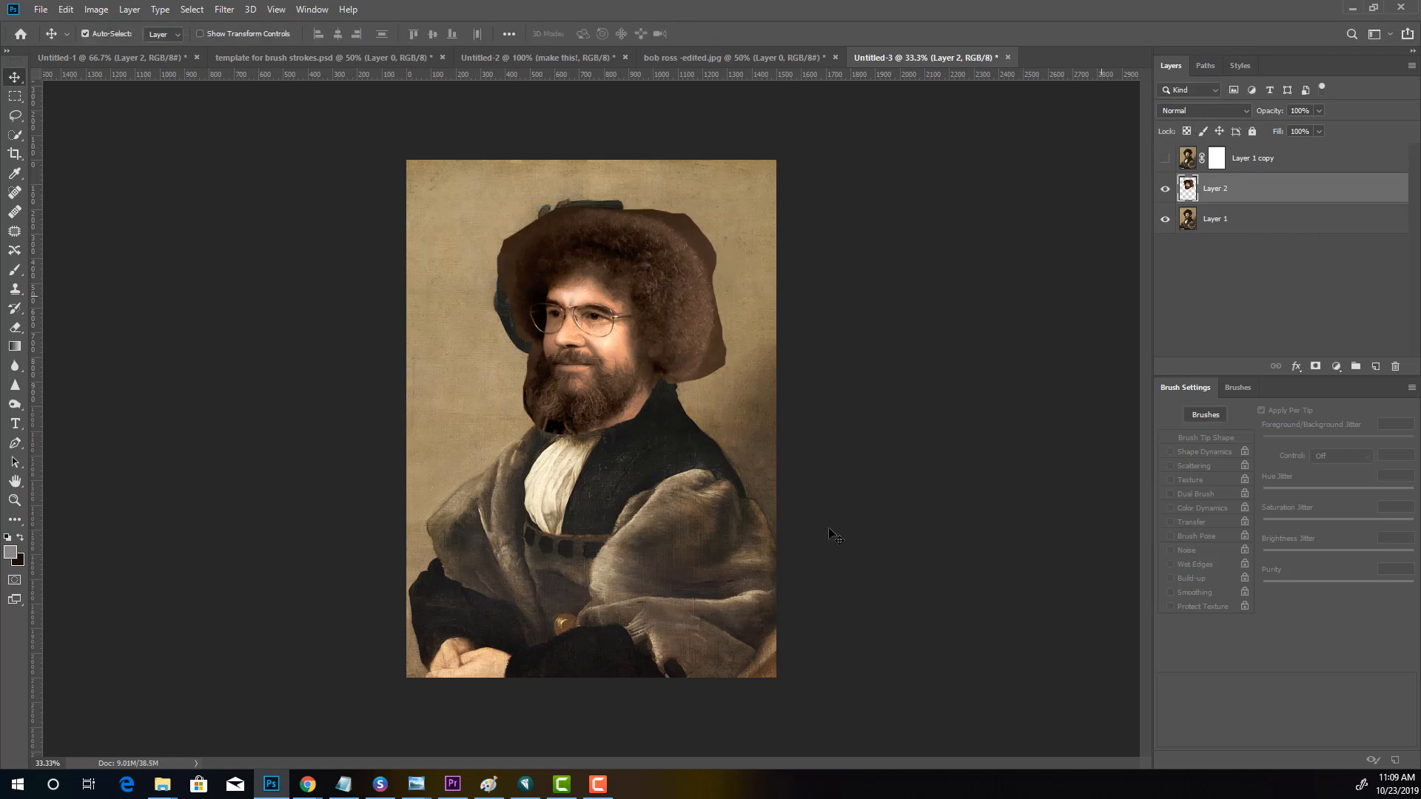
Show the painting copy, target its layer mask and choose the Soft Round Pressure Size brush
{"action": "left_click", "coordinate": [1165, 159]}
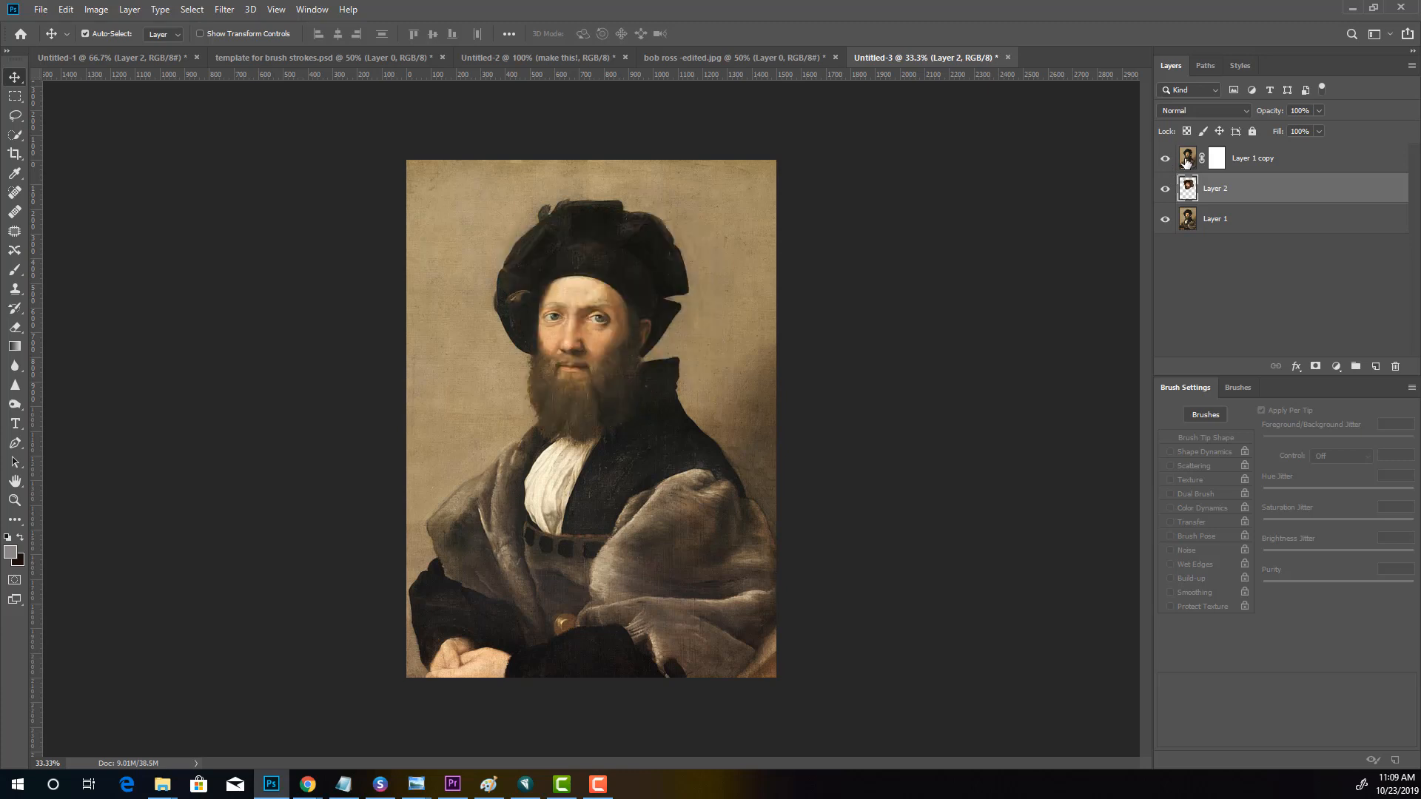
{"action": "left_click", "coordinate": [1217, 158]}
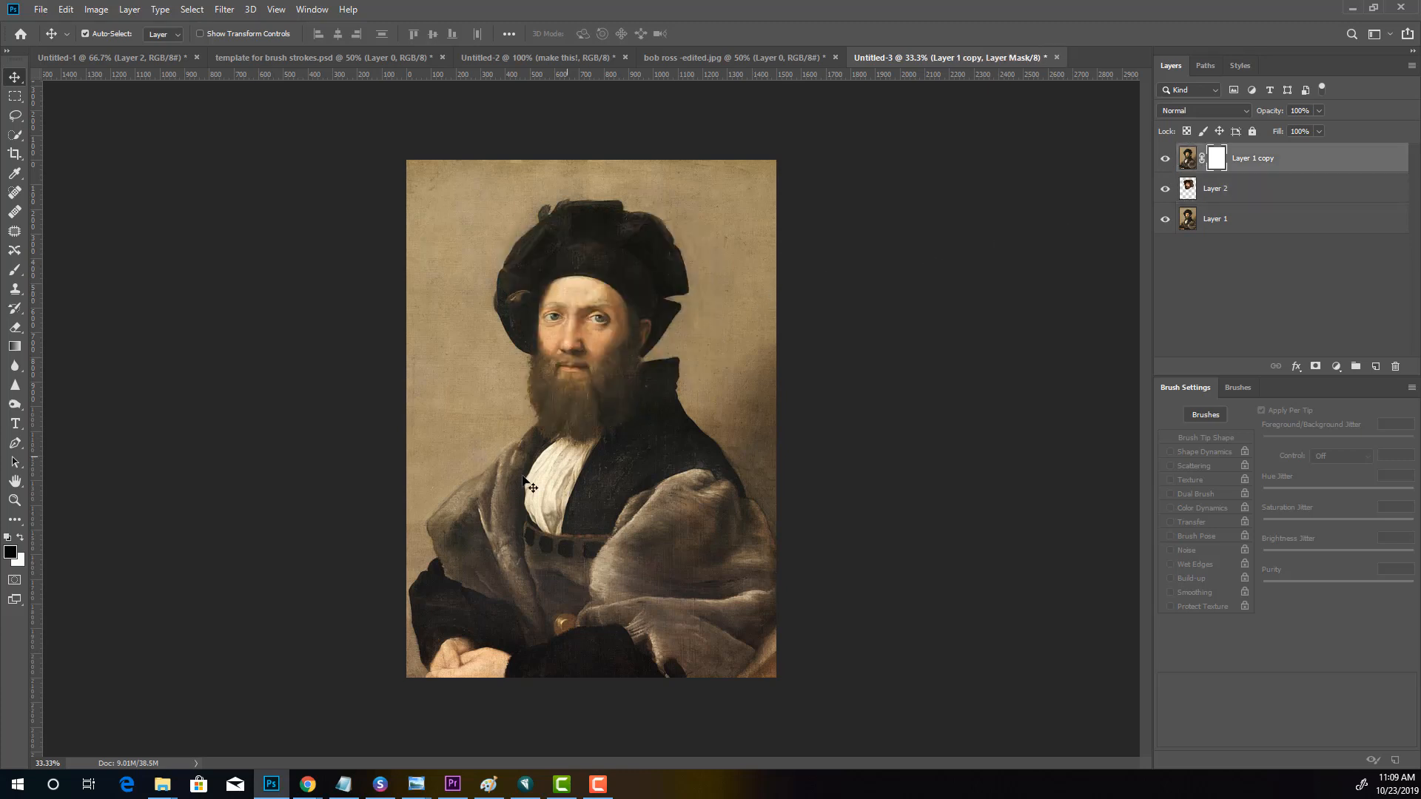
{"action": "left_click", "coordinate": [15, 270]}
{"action": "left_click", "coordinate": [101, 34]}
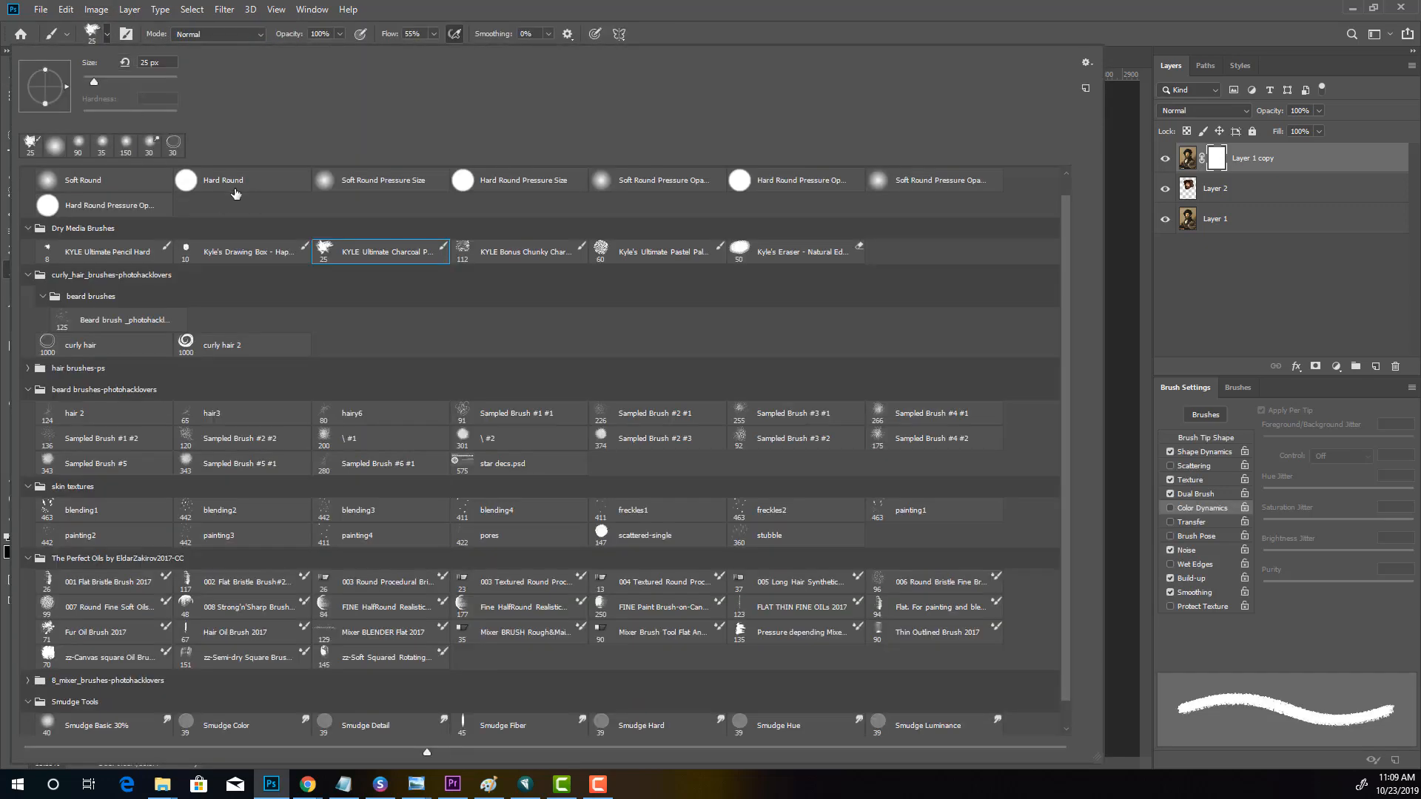
{"action": "left_click", "coordinate": [379, 194]}
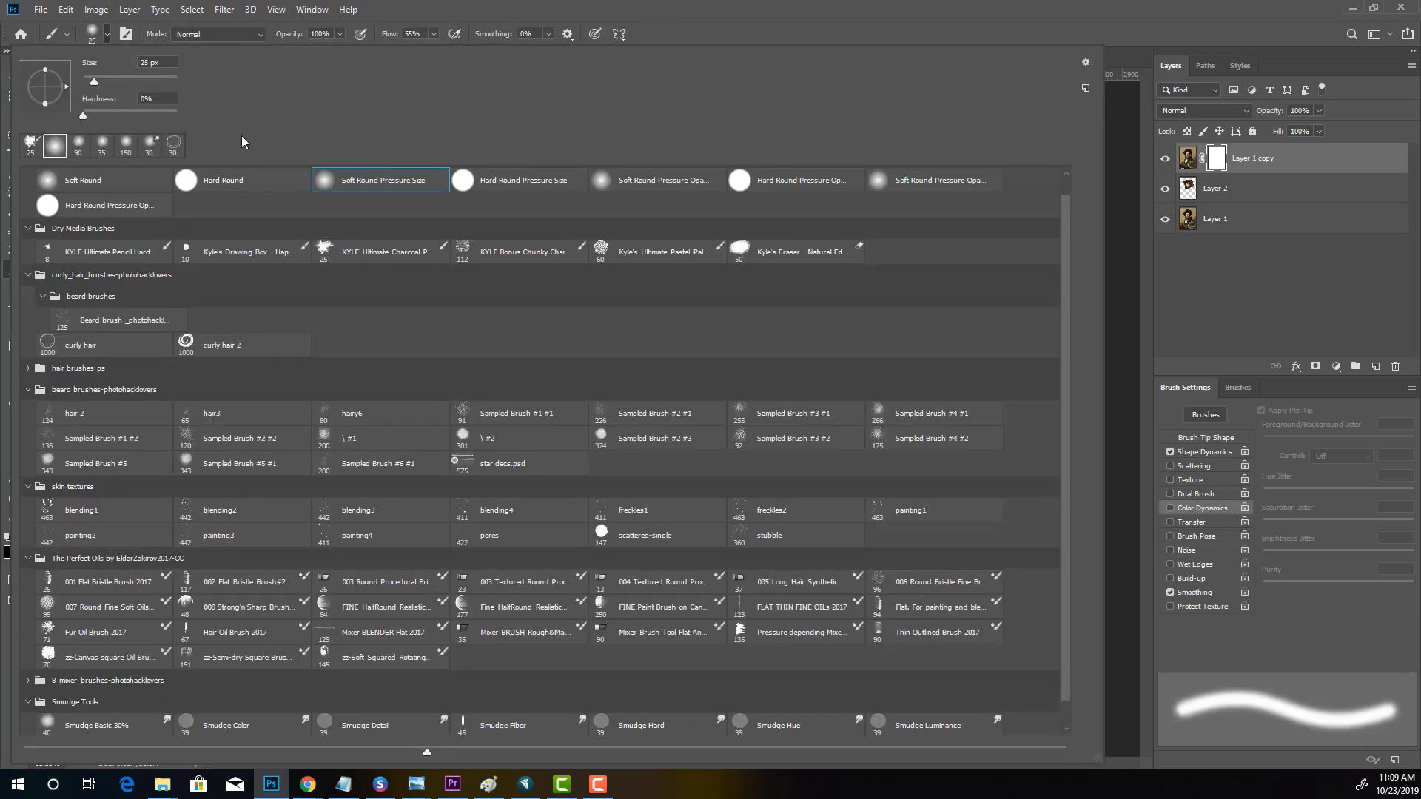
{"action": "left_click", "coordinate": [1094, 35]}
Set the brush to 23% opacity and 13% flow and enlarge it to 125 px
{"action": "left_click", "coordinate": [340, 33]}
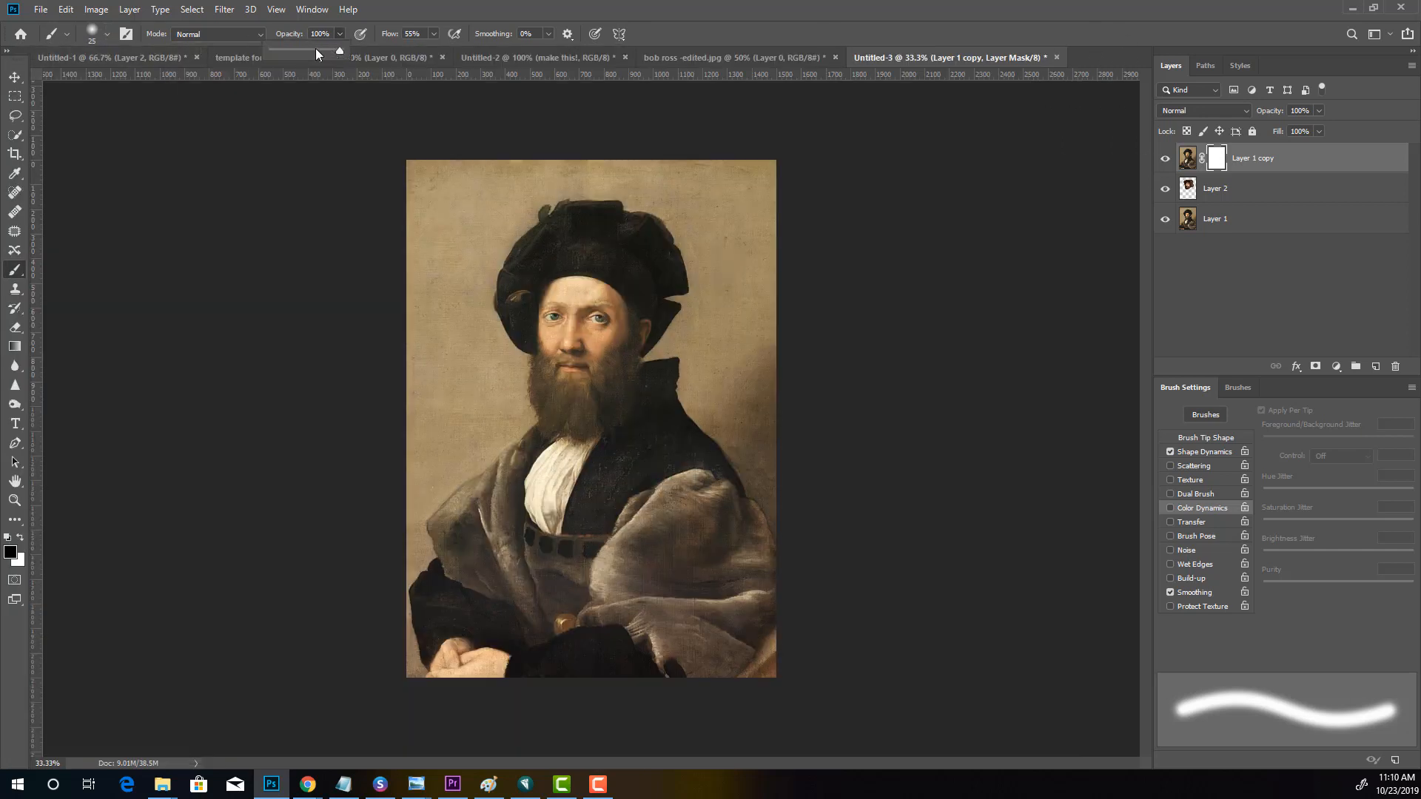
{"action": "left_click", "coordinate": [434, 34]}
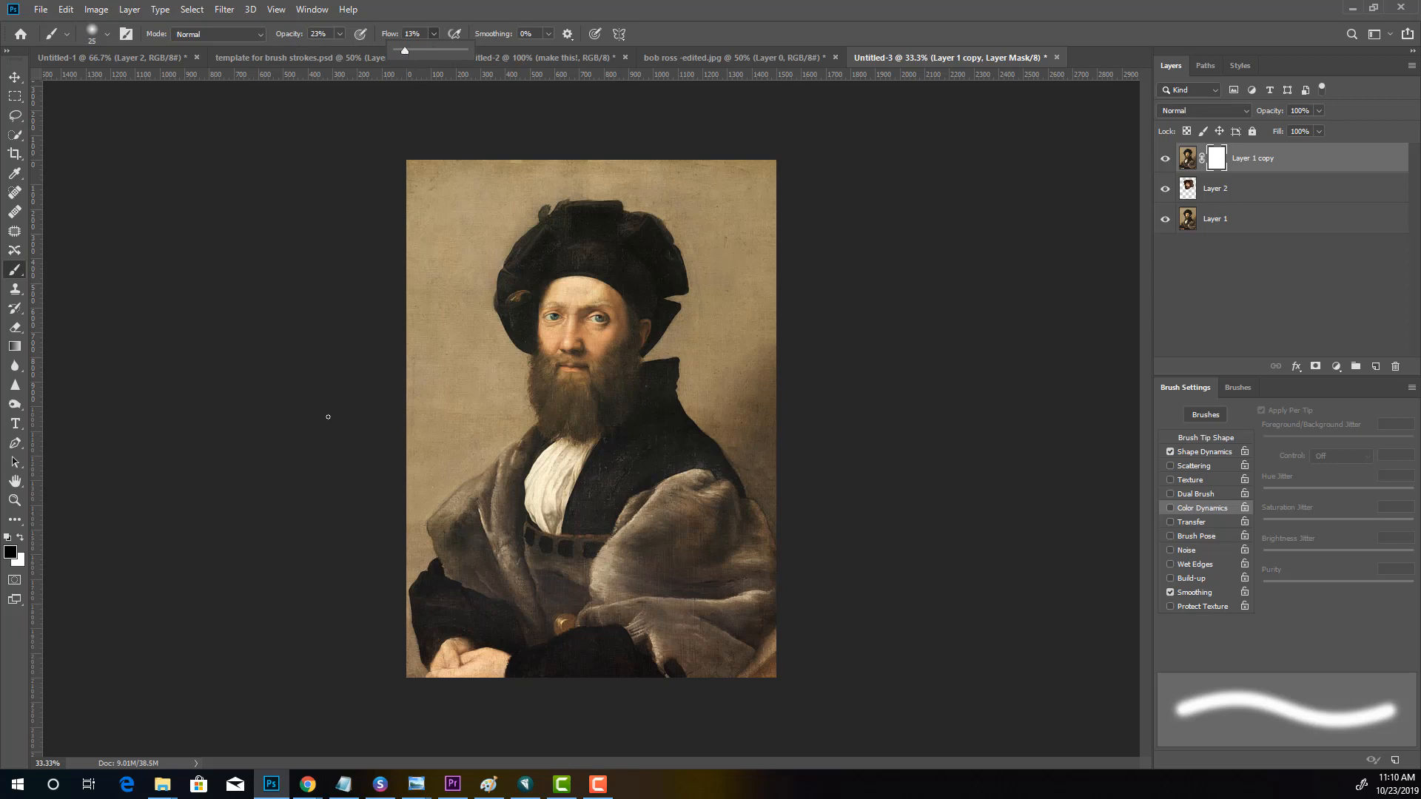
{"action": "key", "text": "bracketright"}
{"action": "key", "text": "bracketright"}
{"action": "key", "text": "bracketright"}
{"action": "key", "text": "bracketright"}
{"action": "key", "text": "bracketright"}
{"action": "key", "text": "bracketright"}
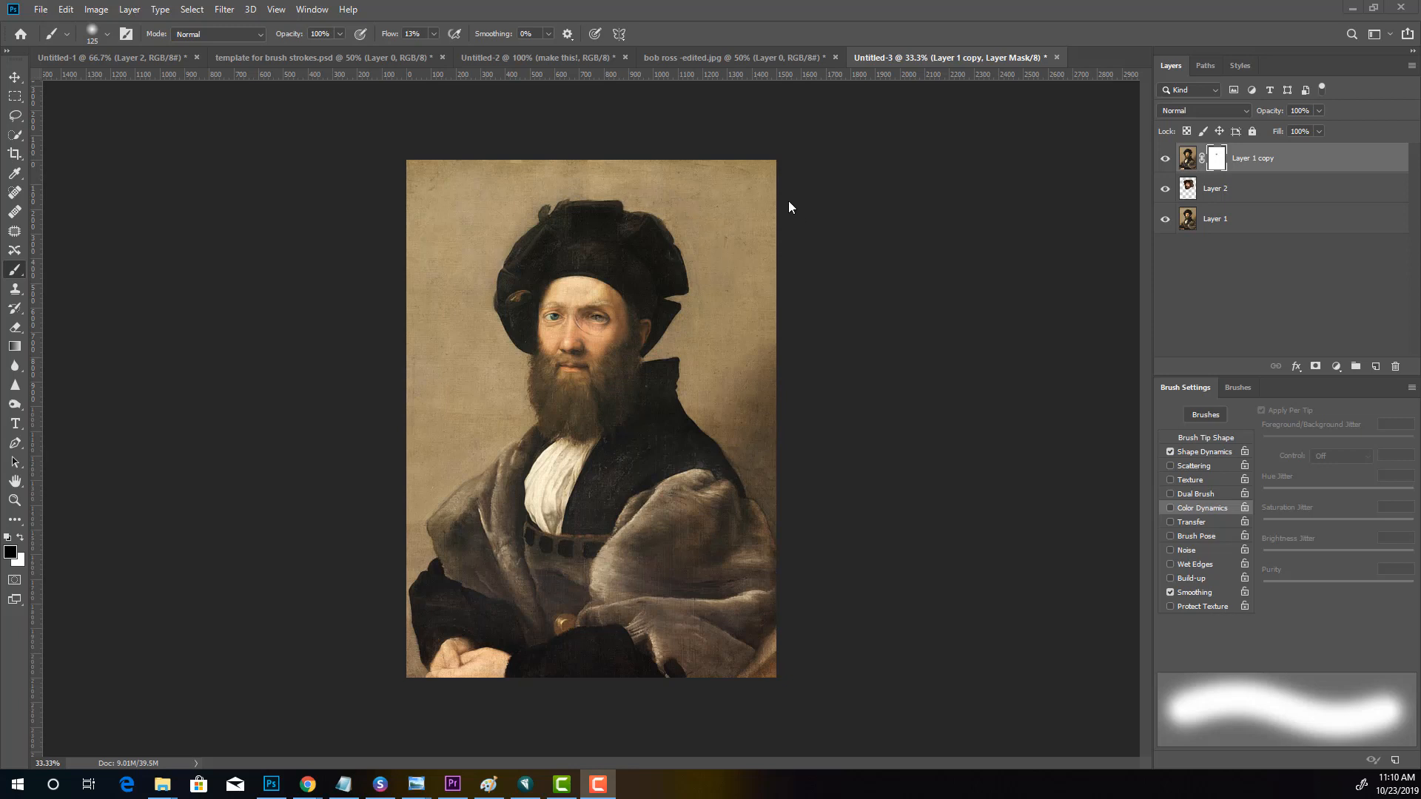
Set the mask brush's opacity to 78% and its flow to 41%
{"action": "left_click", "coordinate": [340, 34]}
{"action": "left_click_drag", "start_coordinate": [337, 42], "coordinate": [325, 48]}
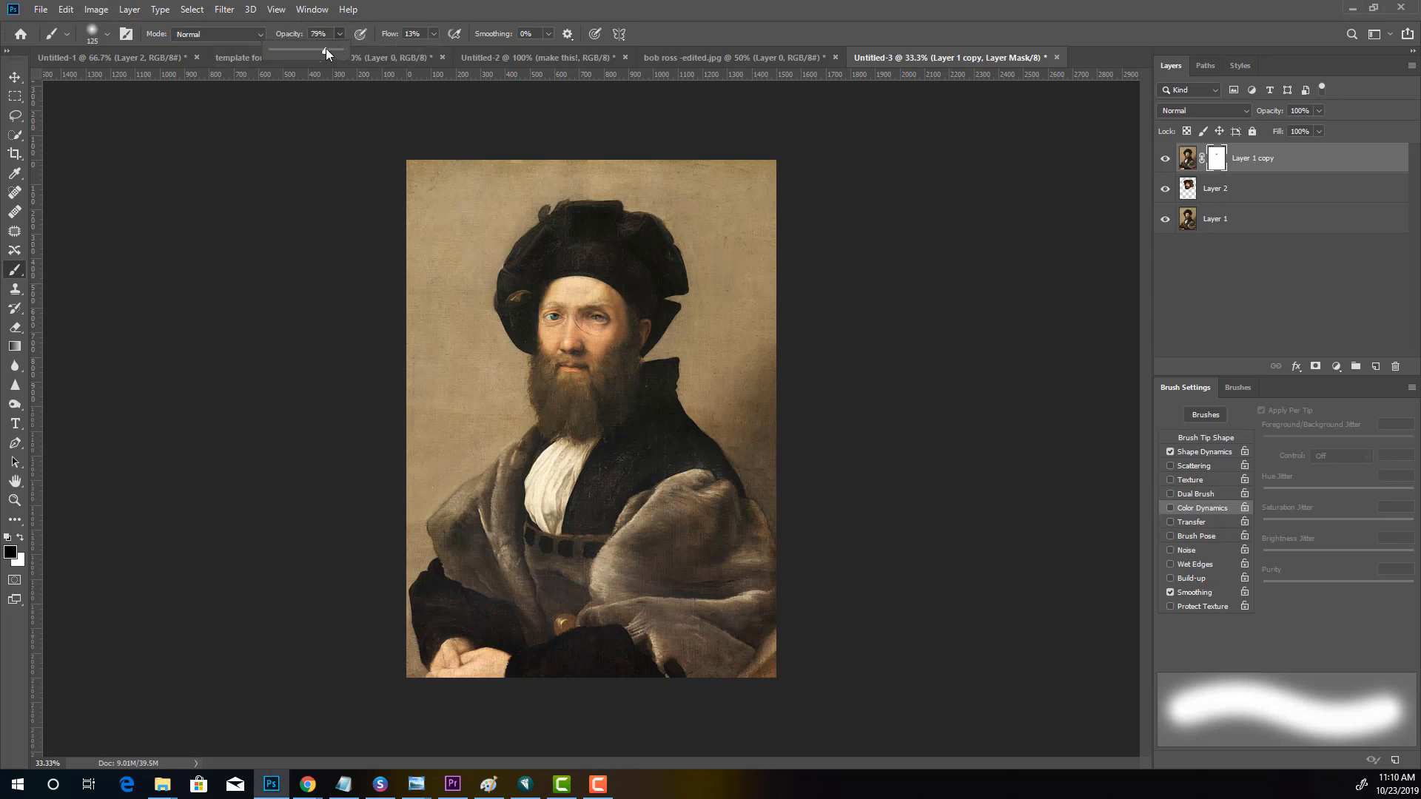
{"action": "left_click", "coordinate": [432, 35]}
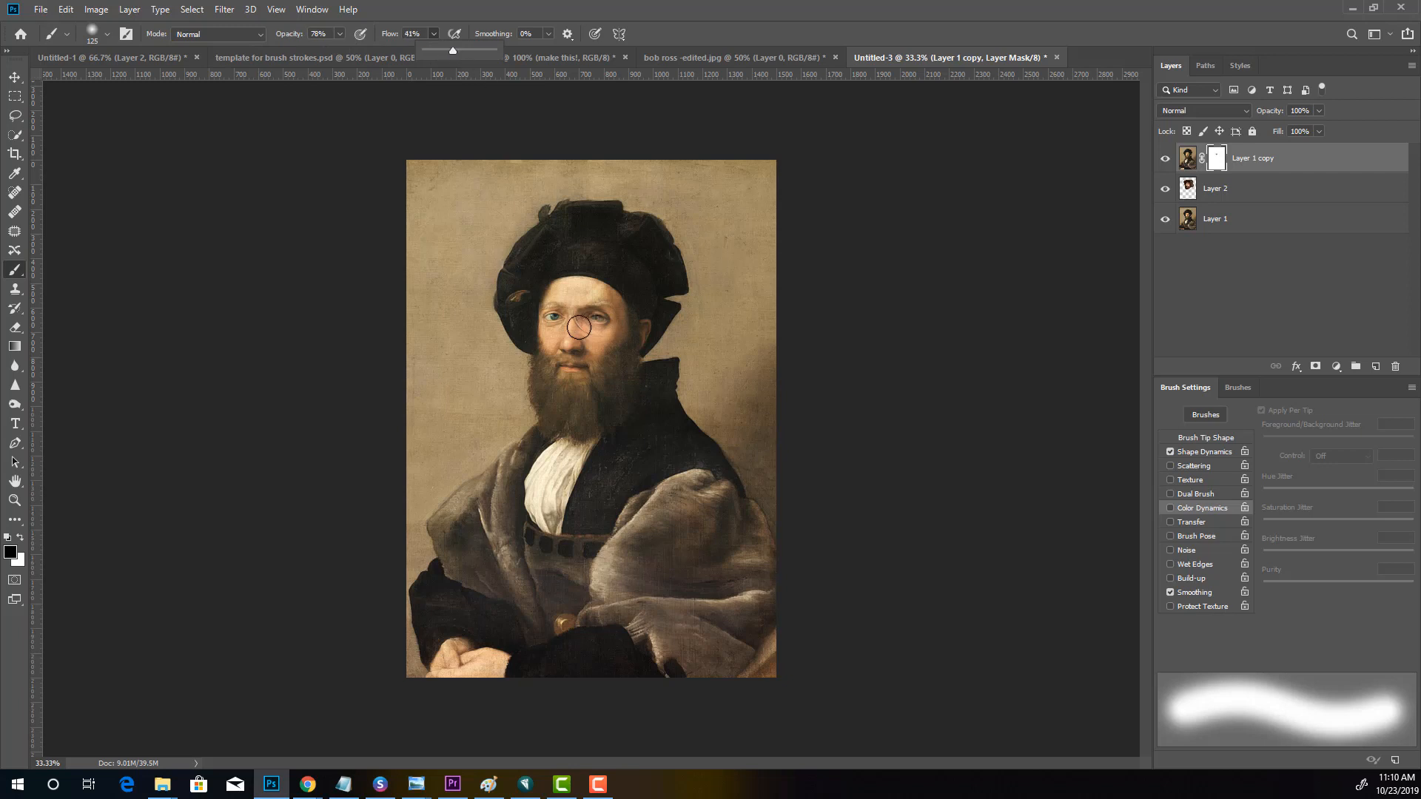
Paint black on the painting copy's mask to reveal the head layer's eyes and glasses, reducing the brush to 80 px for the finer strokes
{"action": "mouse_move", "coordinate": [580, 326]}
{"action": "left_mouse_down"}
{"action": "mouse_move", "coordinate": [553, 319]}
{"action": "mouse_move", "coordinate": [579, 331]}
{"action": "left_mouse_up"}
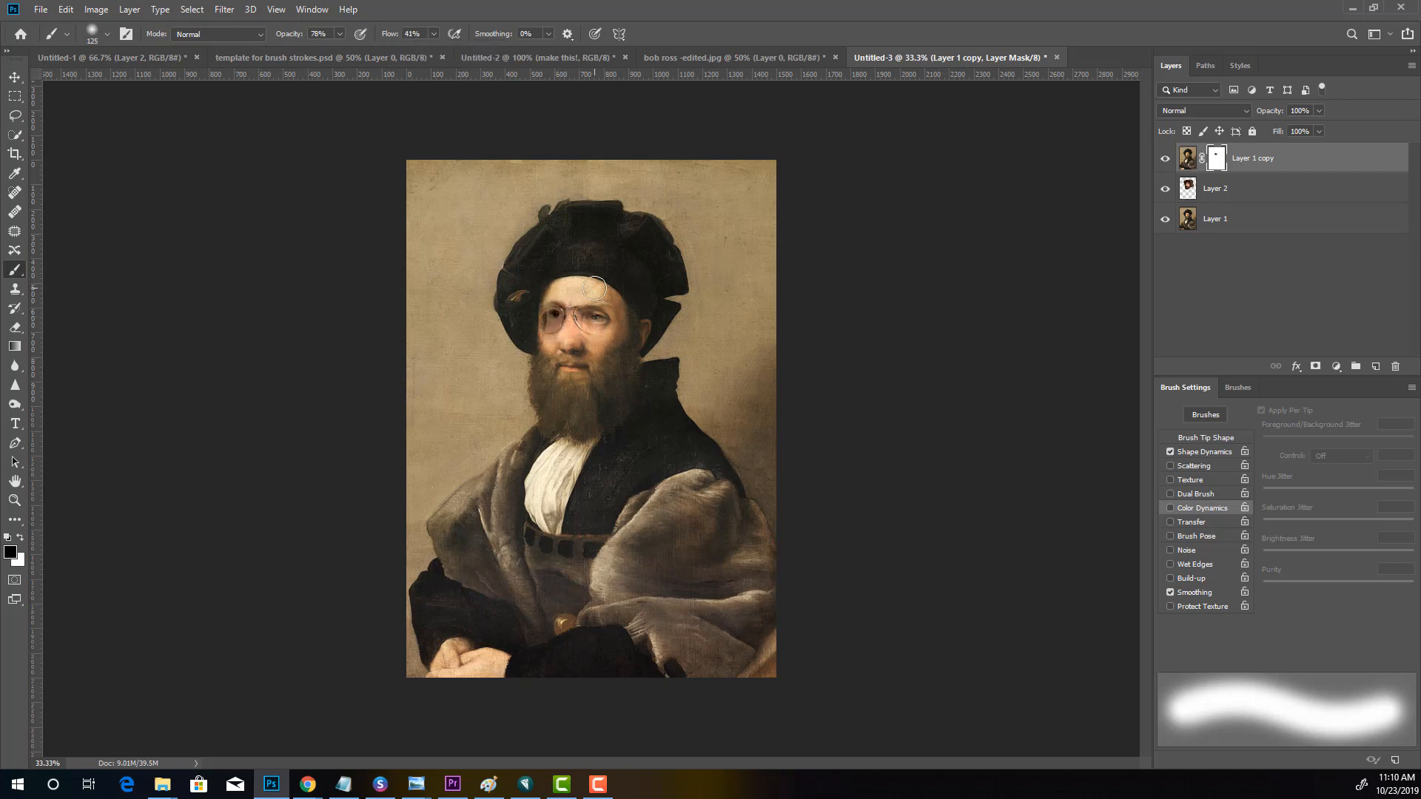
{"action": "key", "text": "bracketleft"}
{"action": "key", "text": "bracketleft"}
{"action": "mouse_move", "coordinate": [567, 301]}
{"action": "left_mouse_down"}
{"action": "mouse_move", "coordinate": [607, 299]}
{"action": "mouse_move", "coordinate": [587, 292]}
{"action": "mouse_move", "coordinate": [612, 323]}
{"action": "mouse_move", "coordinate": [607, 303]}
{"action": "mouse_move", "coordinate": [583, 338]}
{"action": "mouse_move", "coordinate": [570, 323]}
{"action": "mouse_move", "coordinate": [550, 335]}
{"action": "mouse_move", "coordinate": [546, 318]}
{"action": "mouse_move", "coordinate": [561, 350]}
{"action": "mouse_move", "coordinate": [552, 314]}
{"action": "mouse_move", "coordinate": [553, 355]}
{"action": "left_mouse_up"}
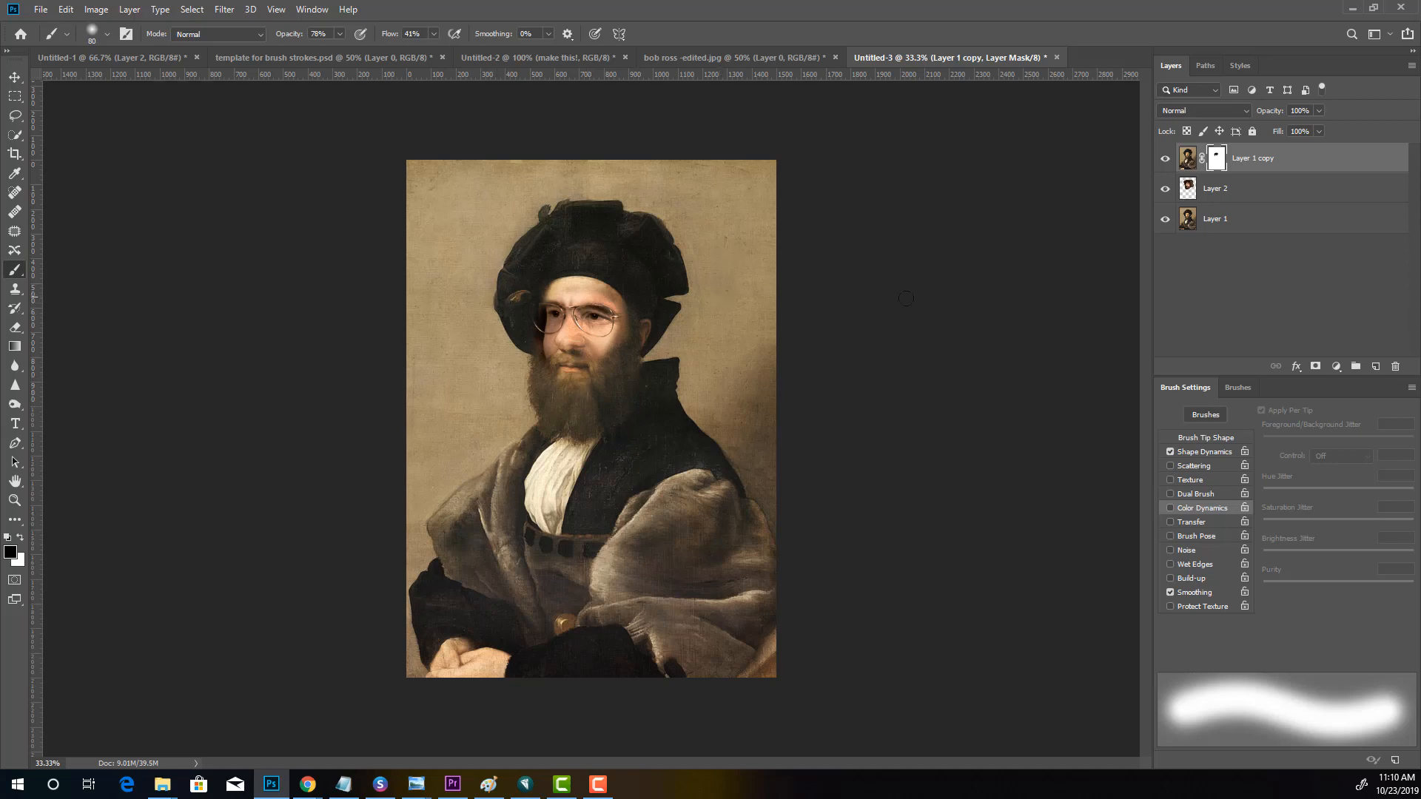
Liquify the head layer with a size 90 Forward Warp brush, nudging the face's left edge beside the glasses slightly outward
{"action": "left_click", "coordinate": [1220, 189]}
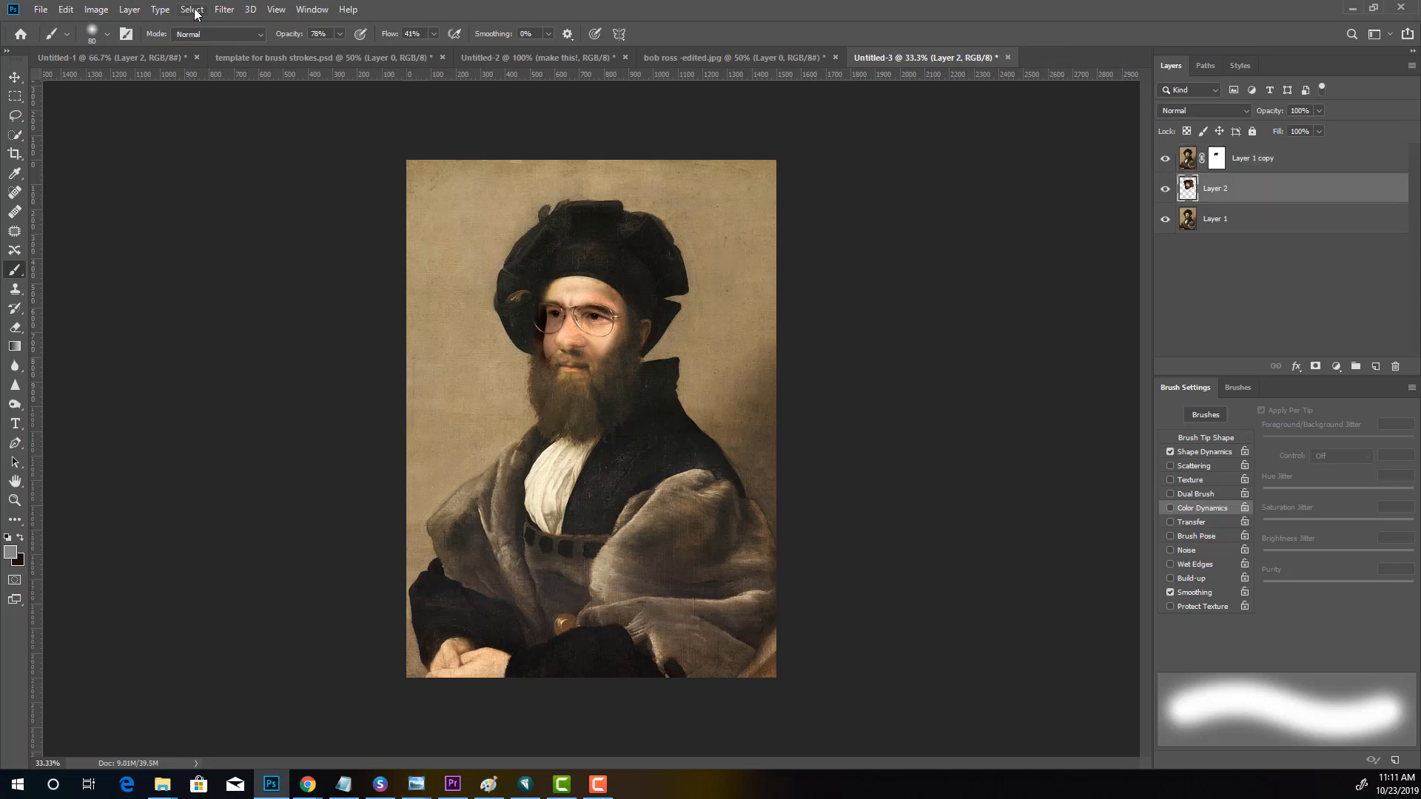
{"action": "left_click", "coordinate": [225, 10]}
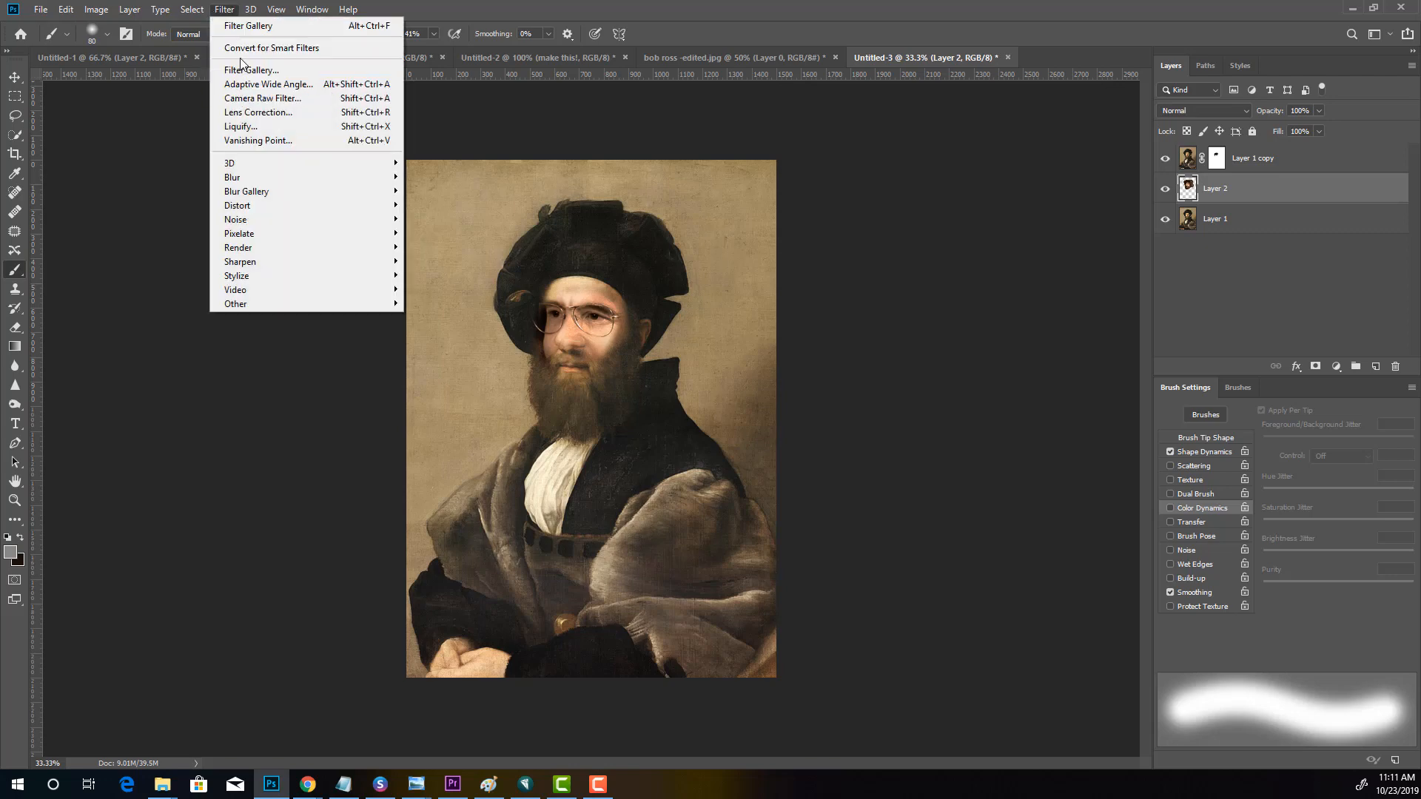
{"action": "left_click", "coordinate": [243, 129]}
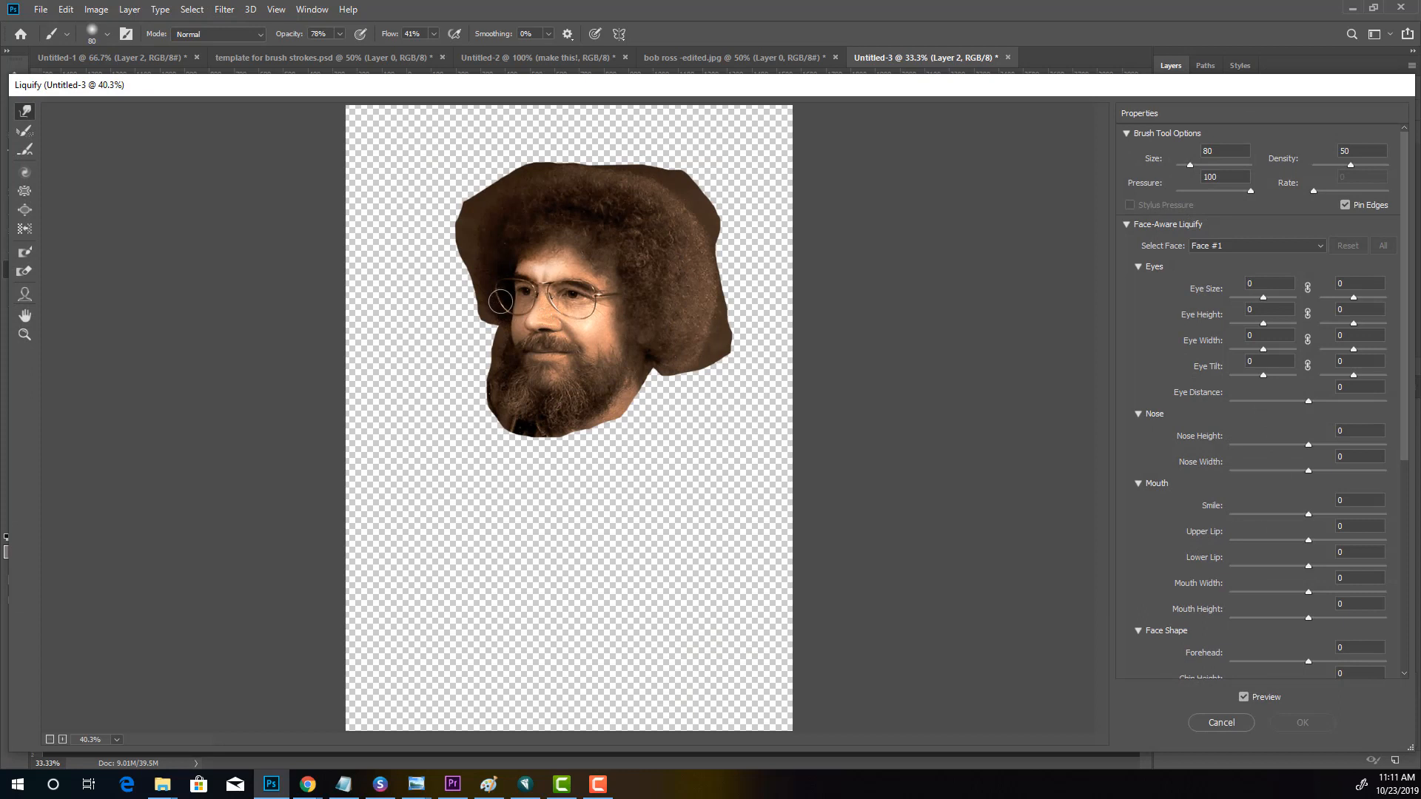
{"action": "key", "text": "bracketright"}
{"action": "left_click_drag", "start_coordinate": [512, 296], "coordinate": [509, 300]}
{"action": "left_click", "coordinate": [1318, 724]}
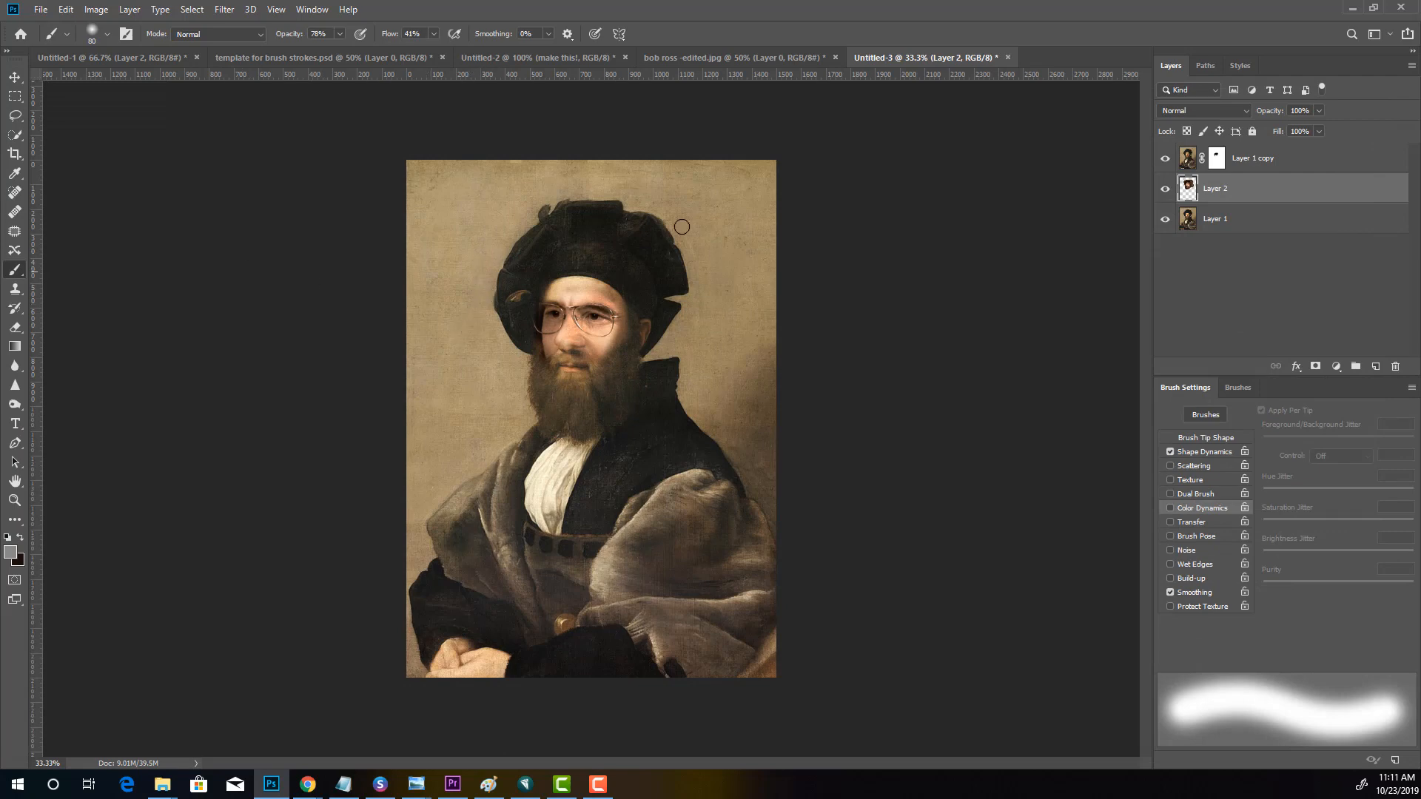
Apply Liquify to the head layer again, pushing the edge of the left cheek below the glasses slightly outward
{"action": "left_click", "coordinate": [224, 10]}
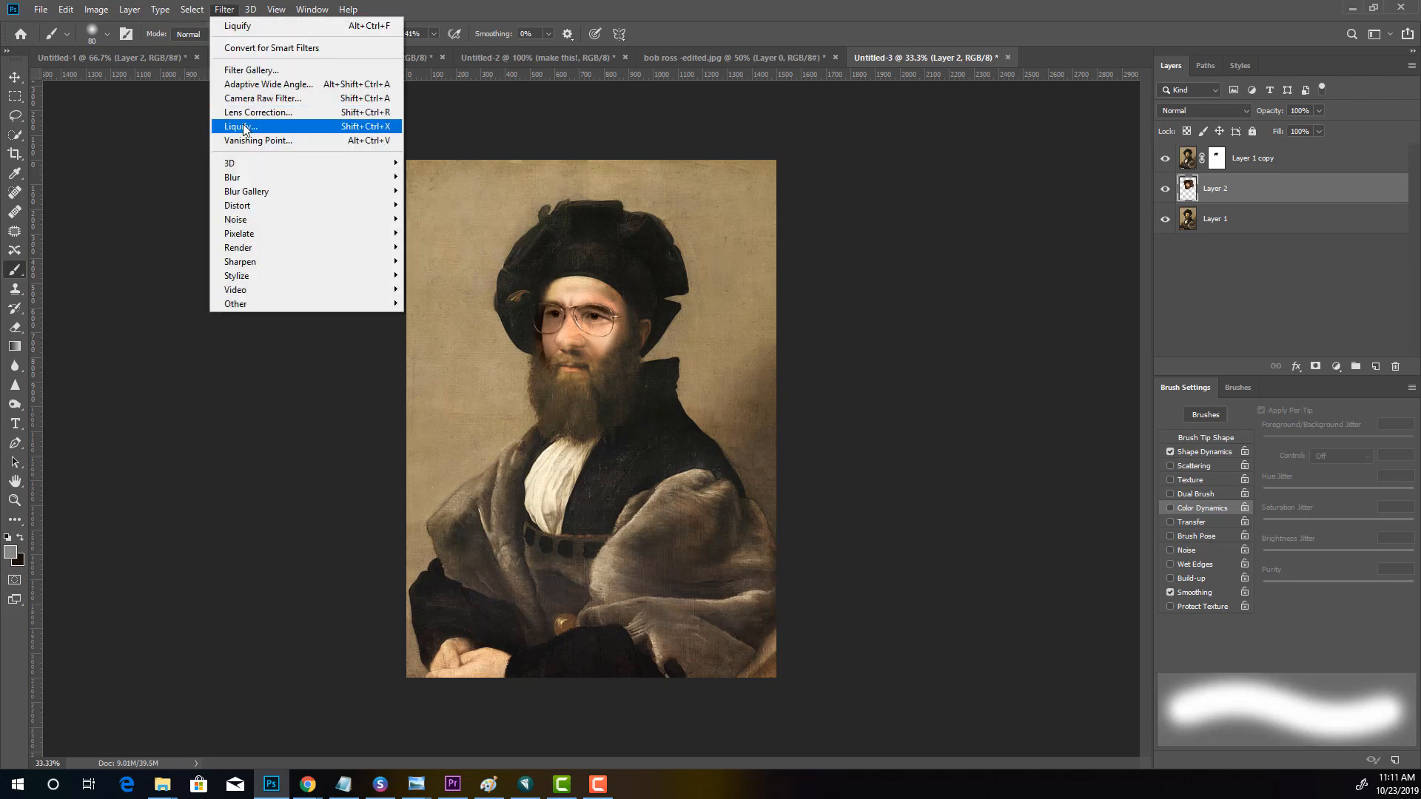
{"action": "left_click", "coordinate": [244, 127]}
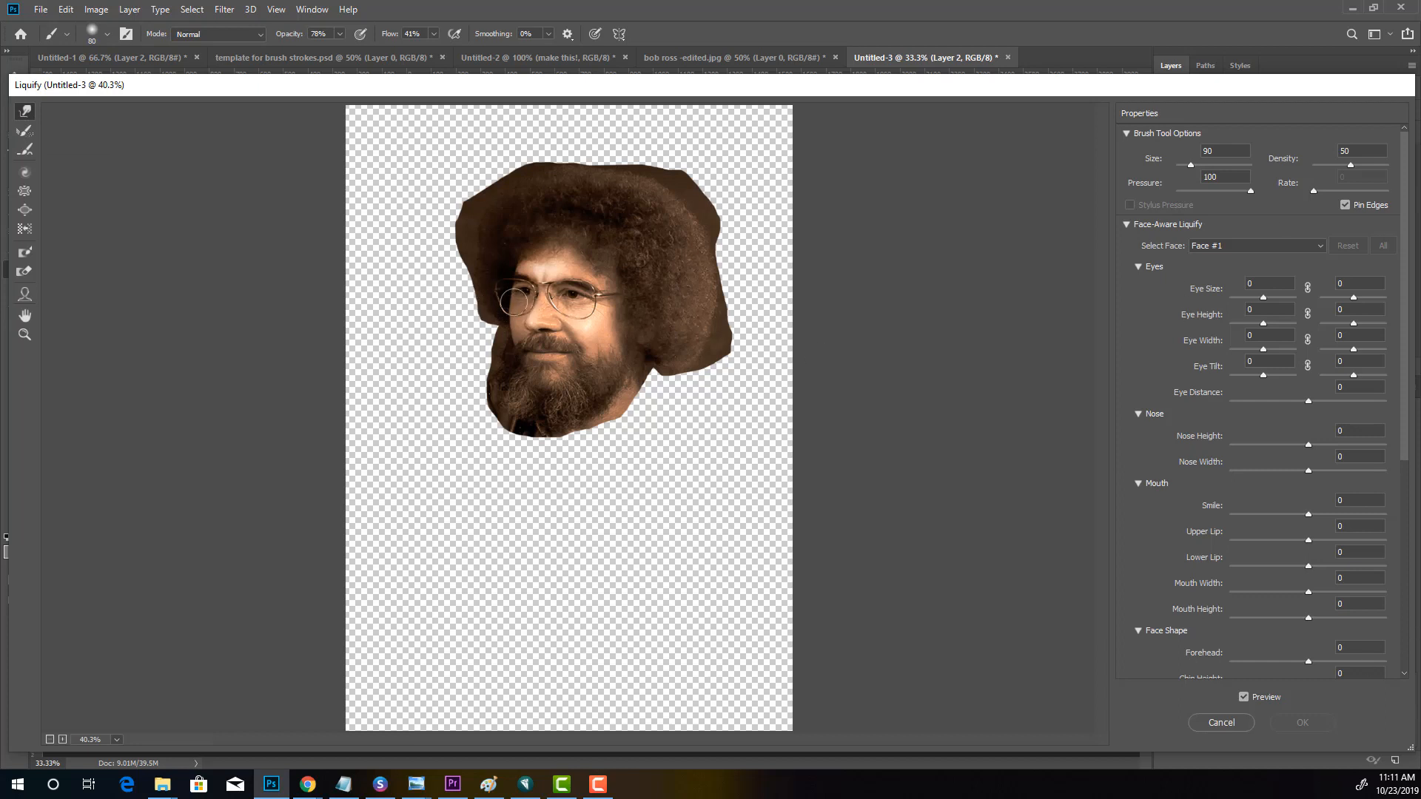
{"action": "left_click", "coordinate": [513, 302]}
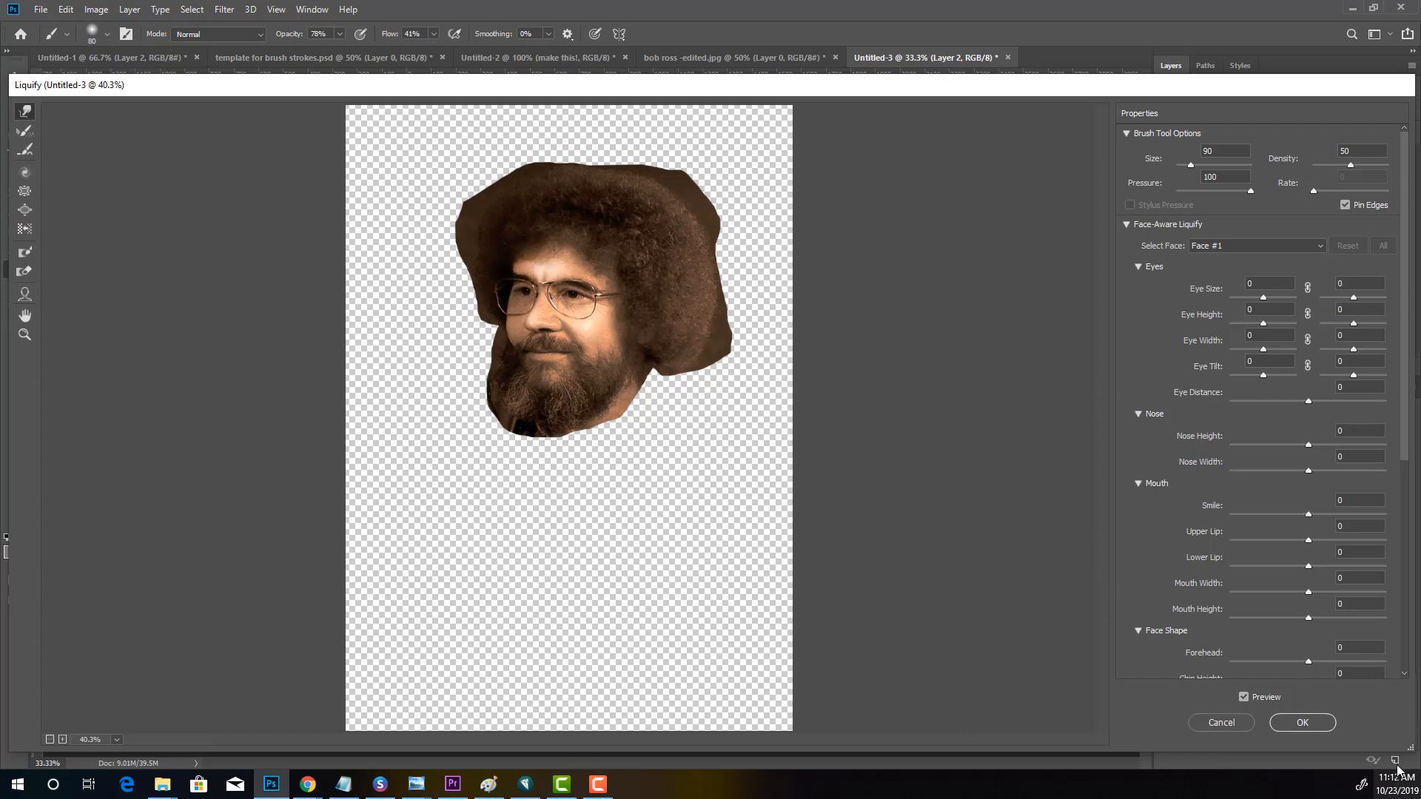
{"action": "left_click", "coordinate": [1320, 723]}
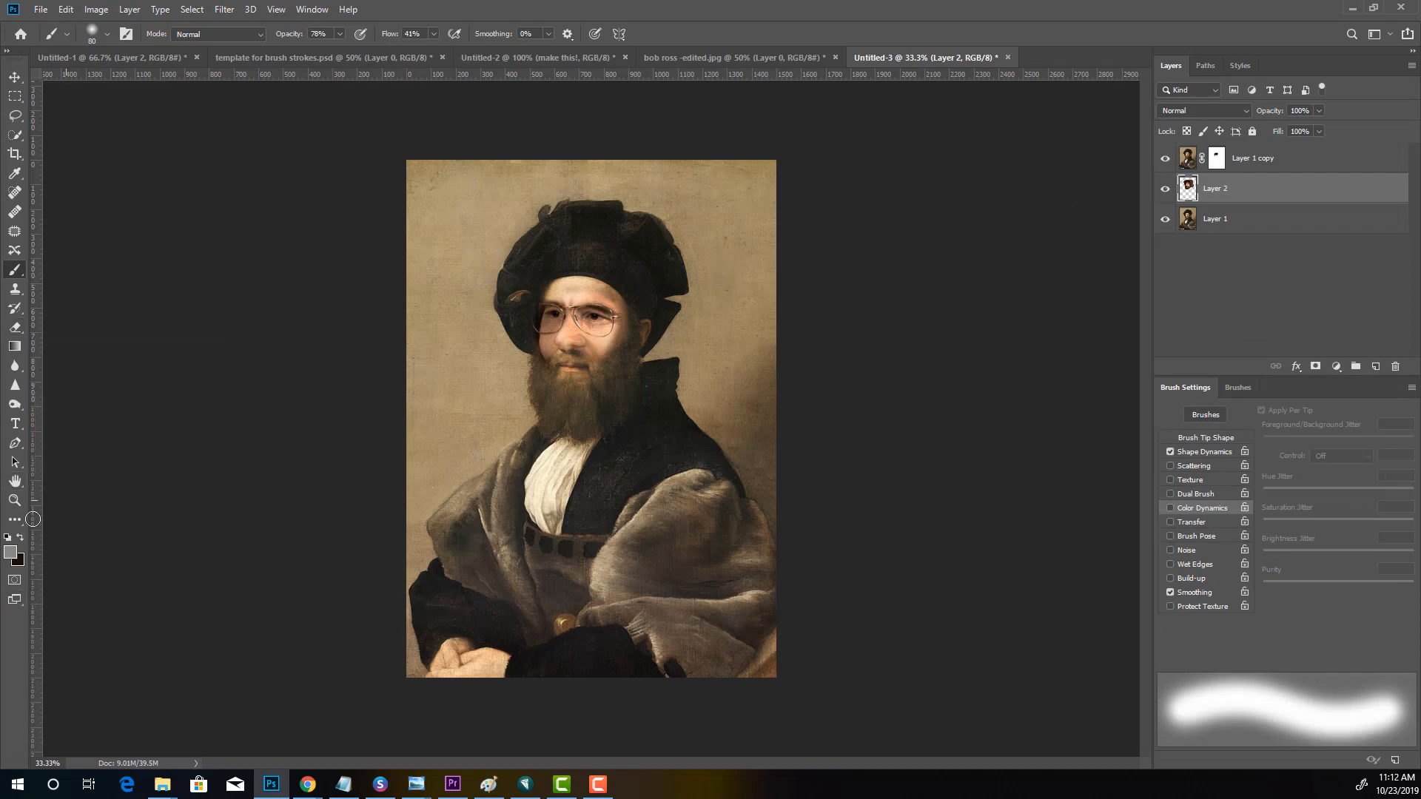
Set the foreground color to black and the background color to white
{"action": "left_click", "coordinate": [10, 551]}
{"action": "left_click", "coordinate": [65, 427]}
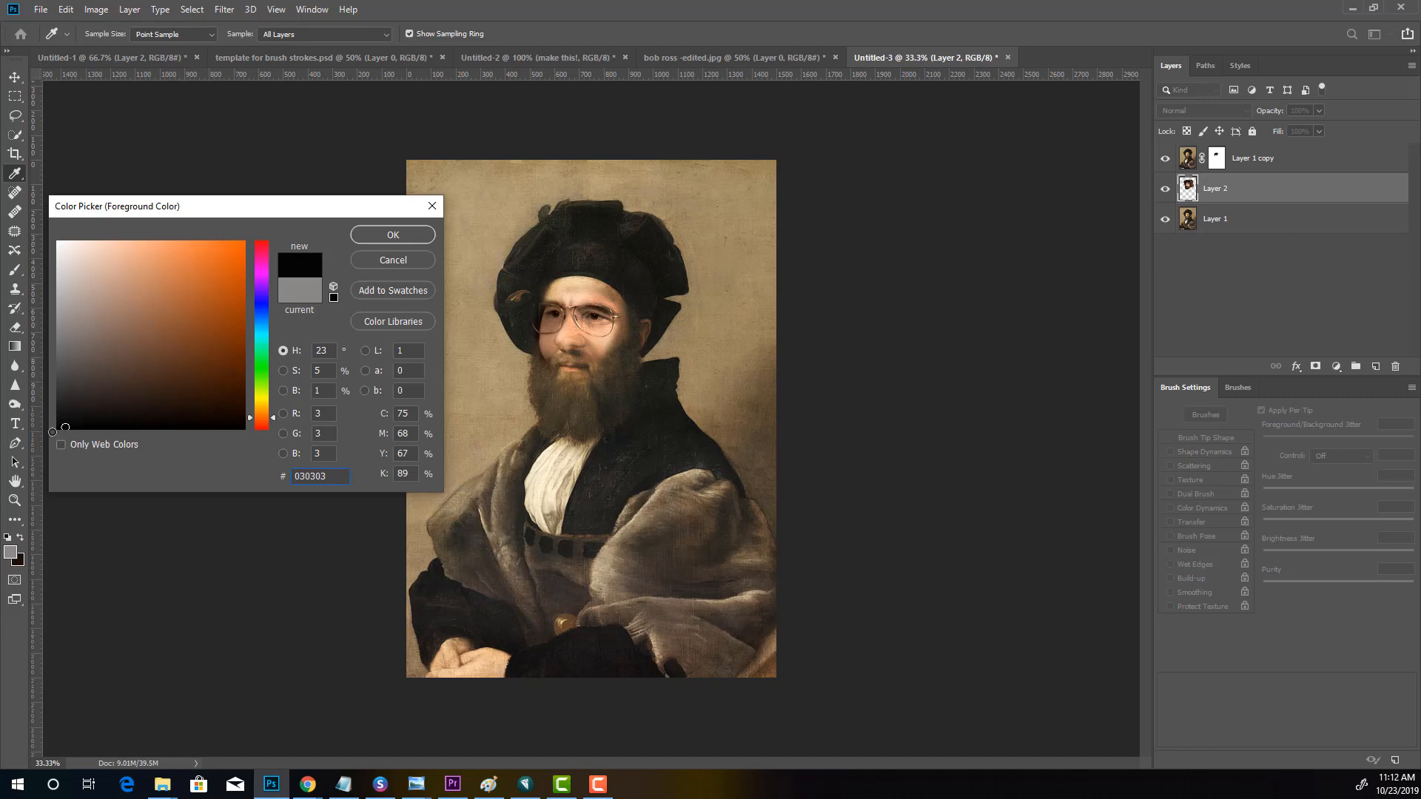
{"action": "left_click_drag", "start_coordinate": [65, 427], "coordinate": [57, 431]}
{"action": "left_click", "coordinate": [393, 235]}
{"action": "key", "text": "b"}
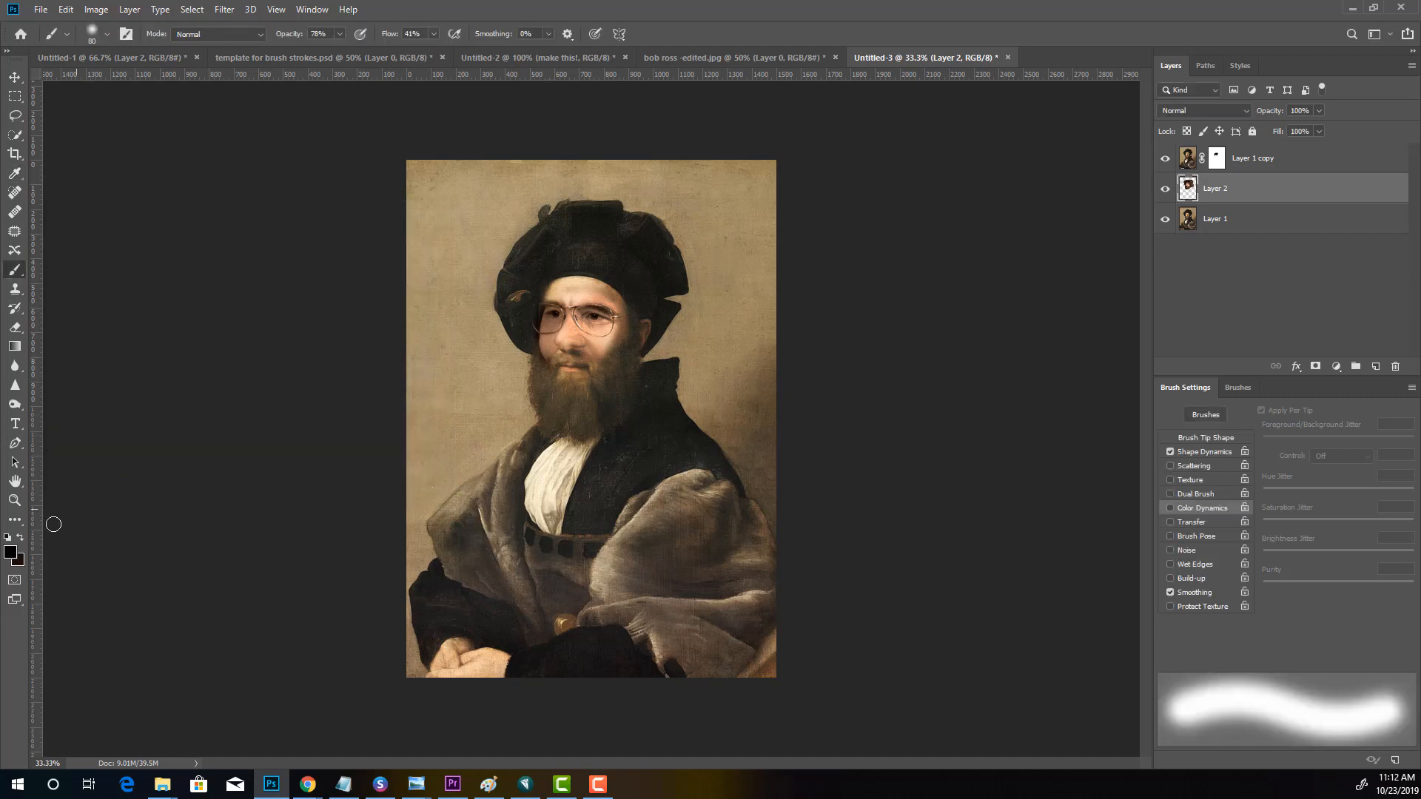
{"action": "left_click", "coordinate": [19, 561]}
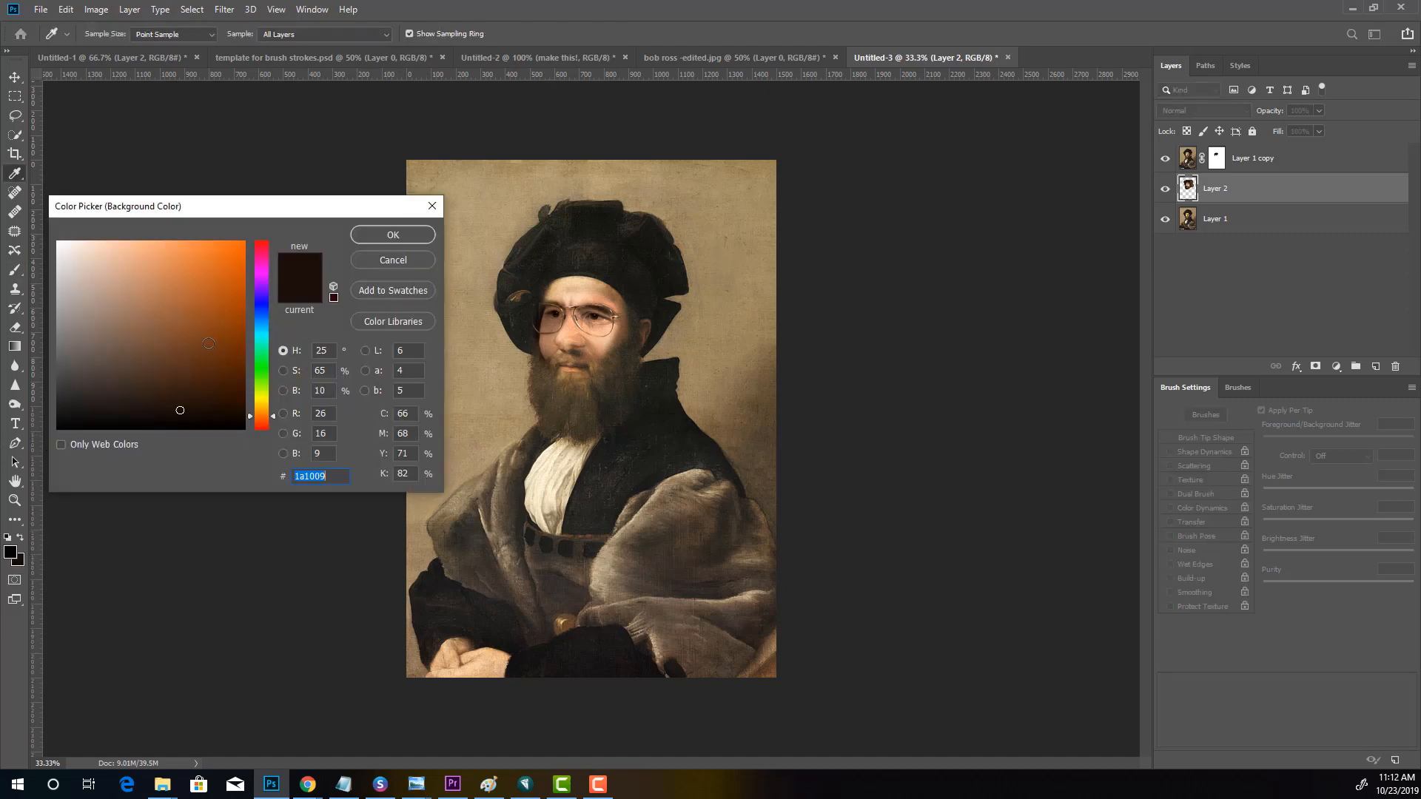
{"action": "left_click", "coordinate": [57, 243]}
{"action": "left_click", "coordinate": [393, 234]}
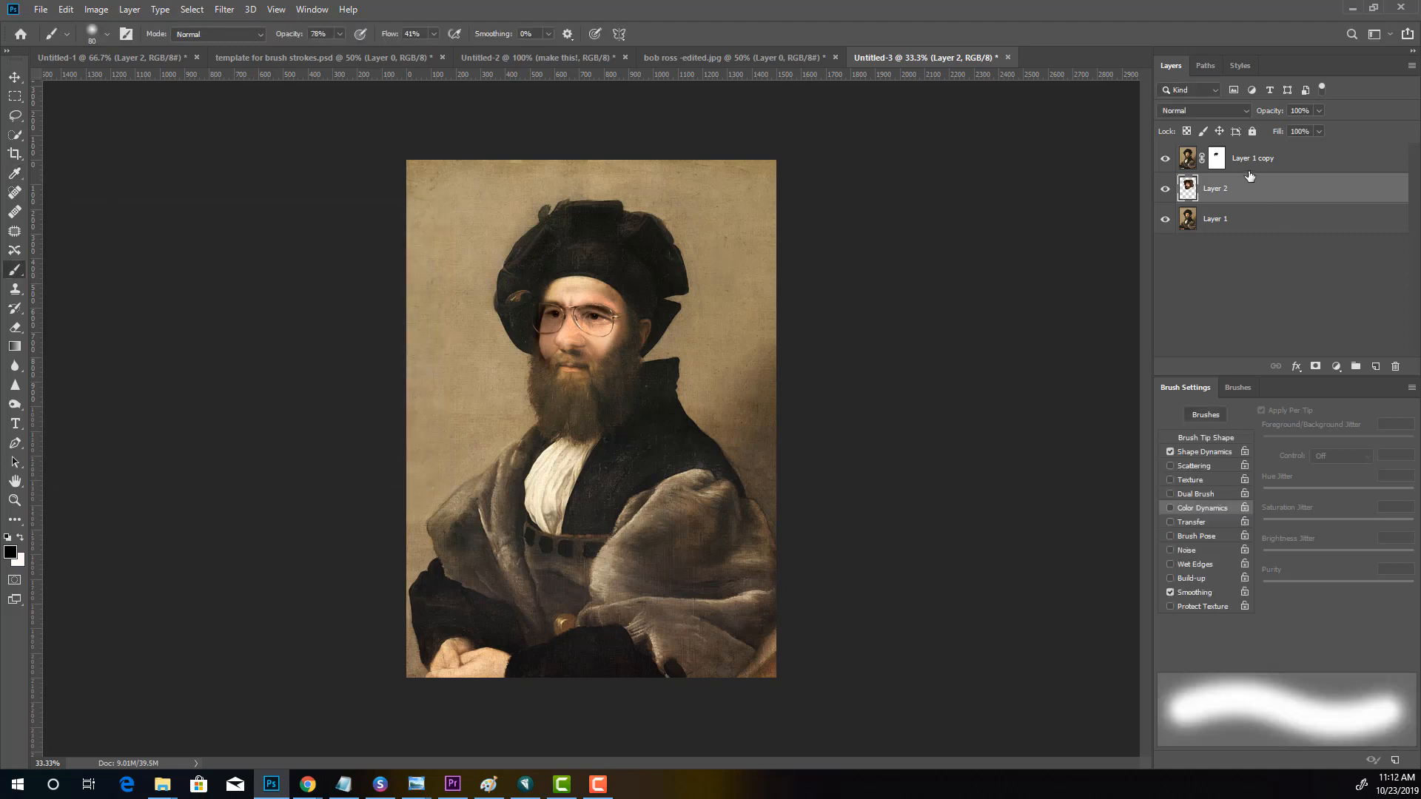
Paint black on the painting copy's mask over the forehead, right cheek, nose and mouth to reveal more of the head layer
{"action": "left_click", "coordinate": [1223, 160]}
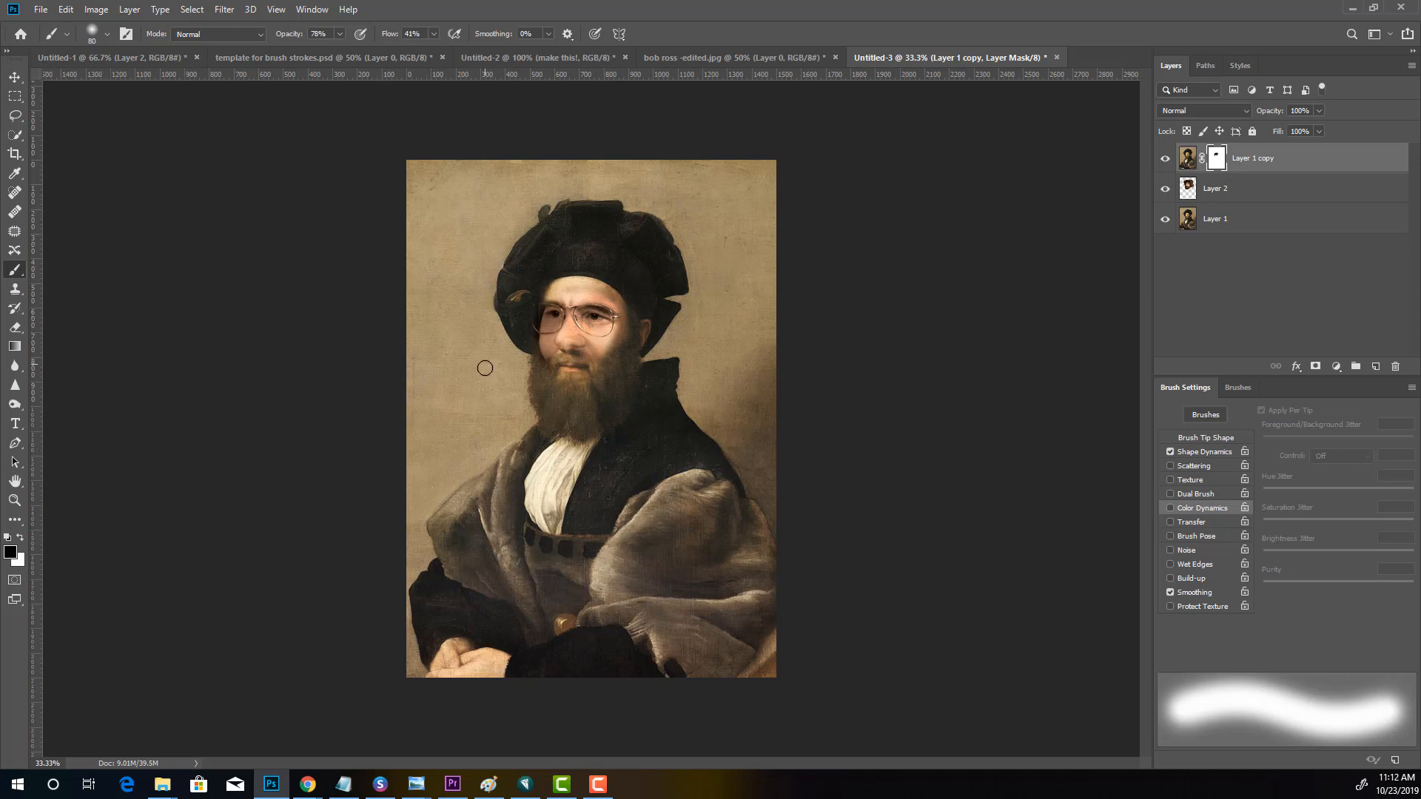
{"action": "left_click_drag", "start_coordinate": [614, 321], "coordinate": [603, 359]}
{"action": "left_click_drag", "start_coordinate": [558, 294], "coordinate": [602, 300]}
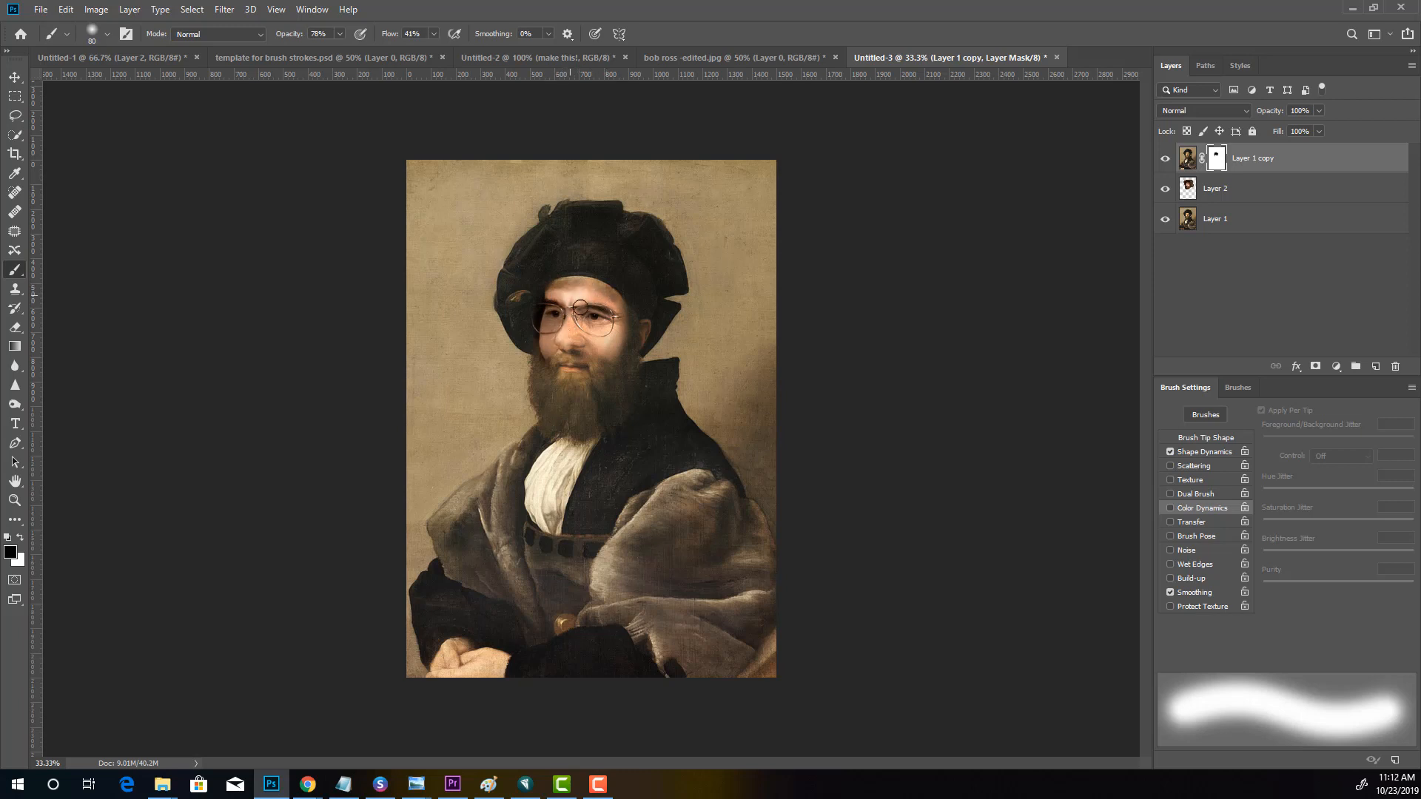
{"action": "mouse_move", "coordinate": [604, 341]}
{"action": "left_mouse_down"}
{"action": "mouse_move", "coordinate": [568, 356]}
{"action": "mouse_move", "coordinate": [578, 365]}
{"action": "mouse_move", "coordinate": [556, 349]}
{"action": "mouse_move", "coordinate": [595, 350]}
{"action": "left_mouse_up"}
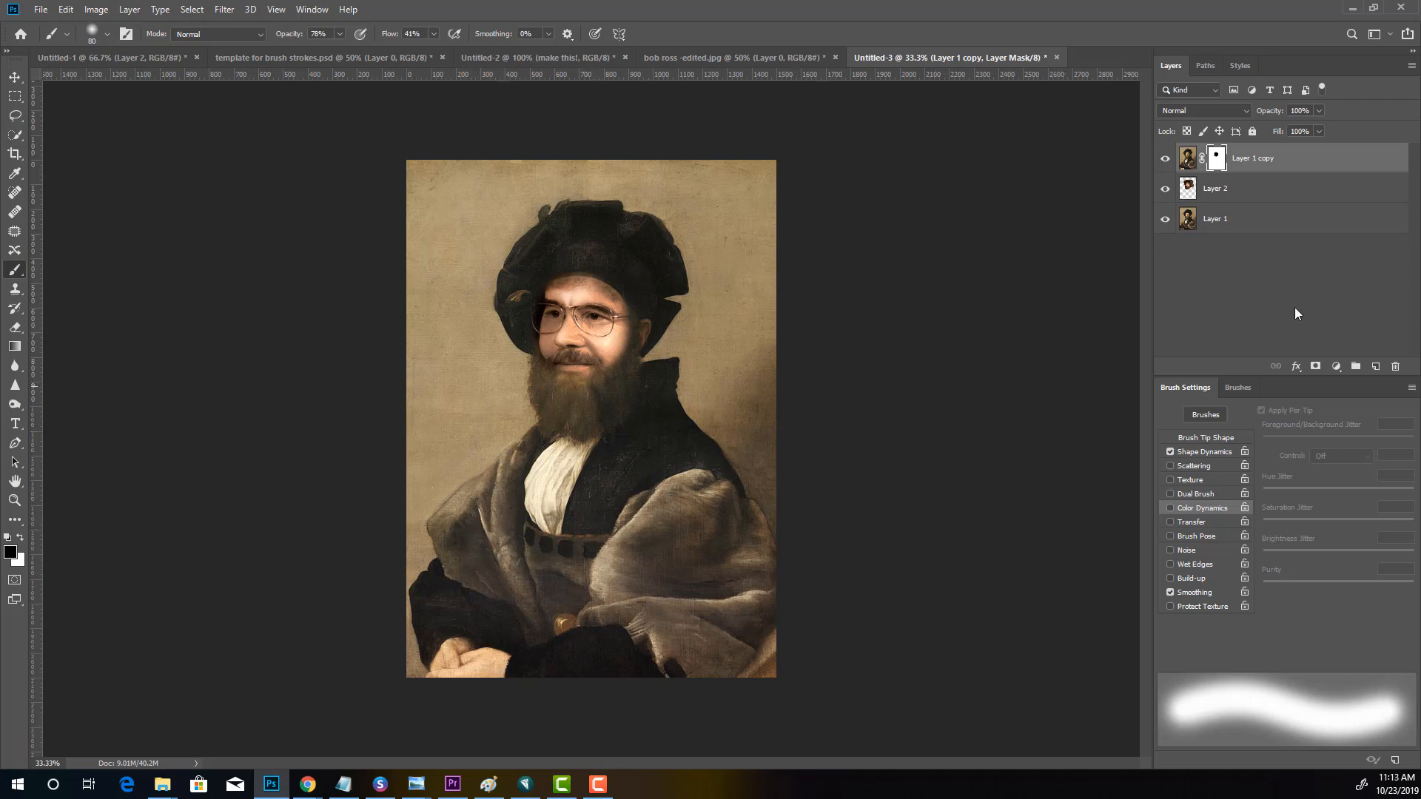
Try to warp the head layer by bulging its left edge outward and pulling its lower edge slightly down
{"action": "left_click", "coordinate": [1195, 189]}
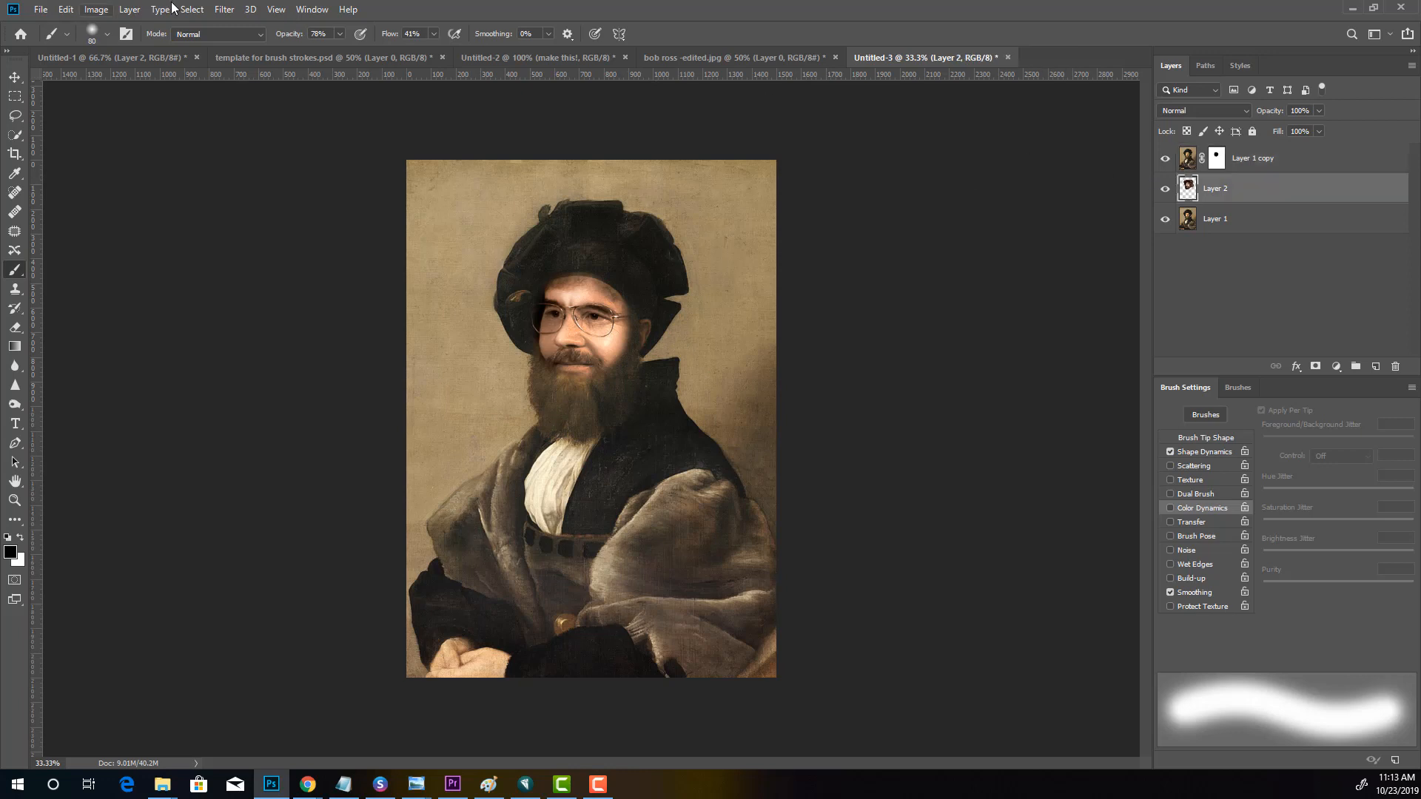
{"action": "left_click", "coordinate": [66, 9]}
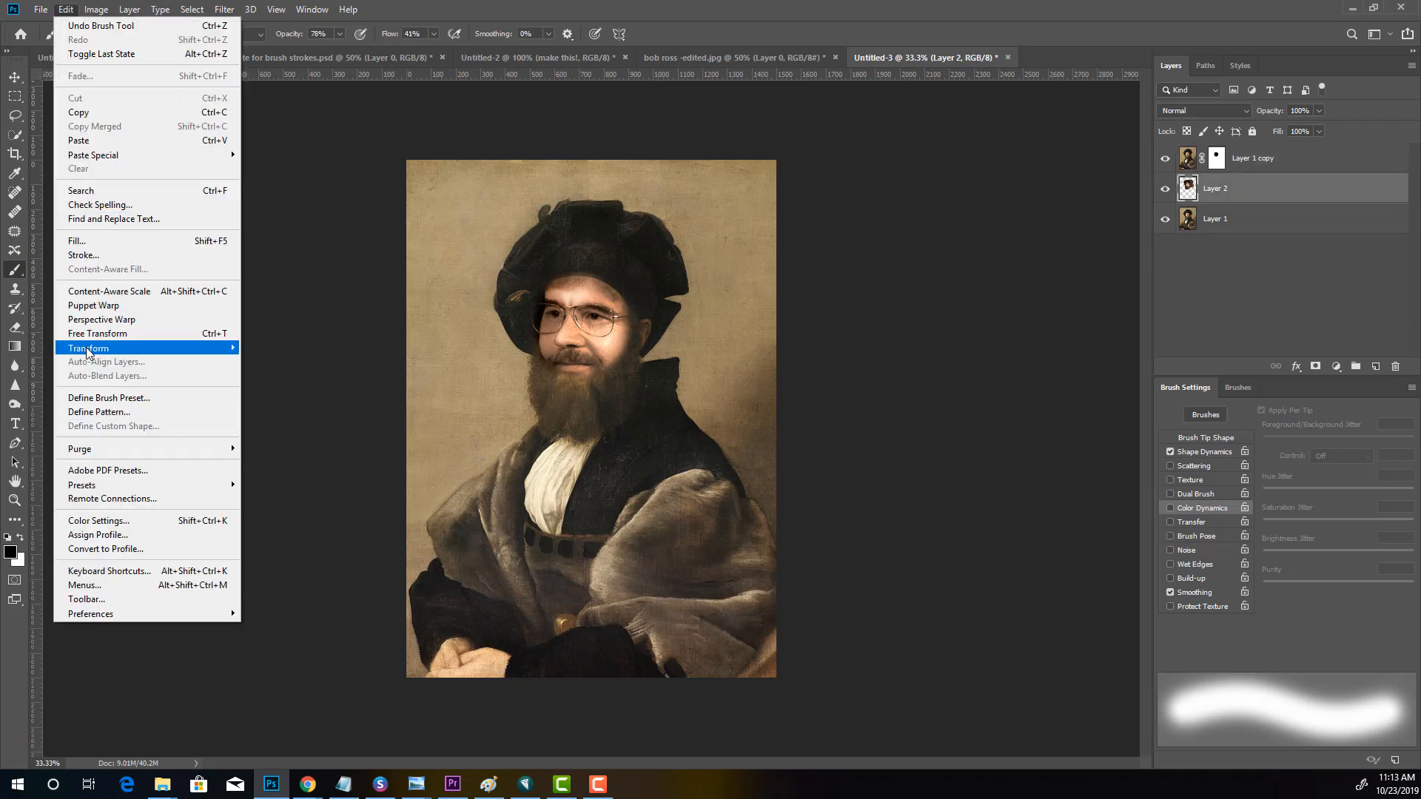
{"action": "mouse_move", "coordinate": [89, 348]}
{"action": "left_click", "coordinate": [255, 442]}
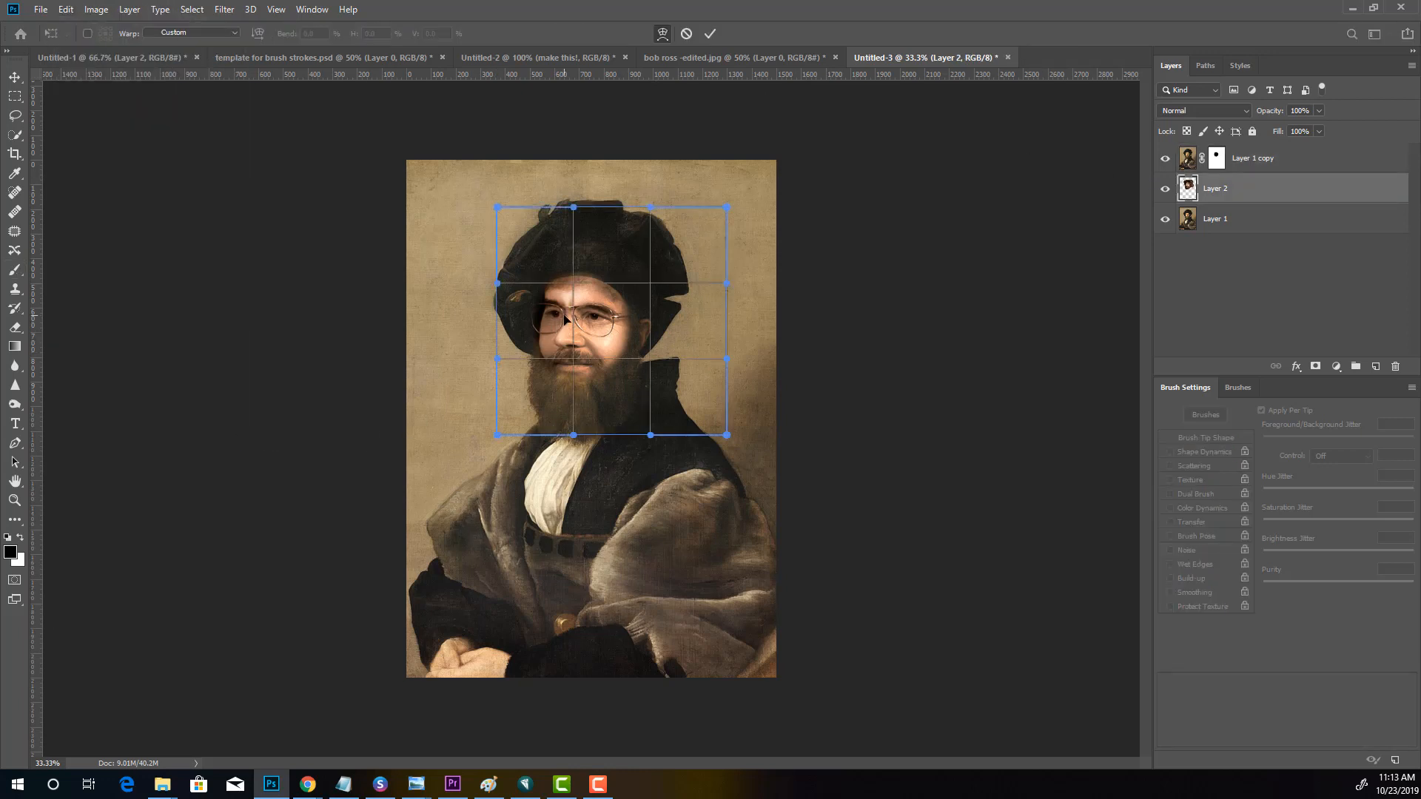
{"action": "left_click_drag", "start_coordinate": [575, 313], "coordinate": [479, 294]}
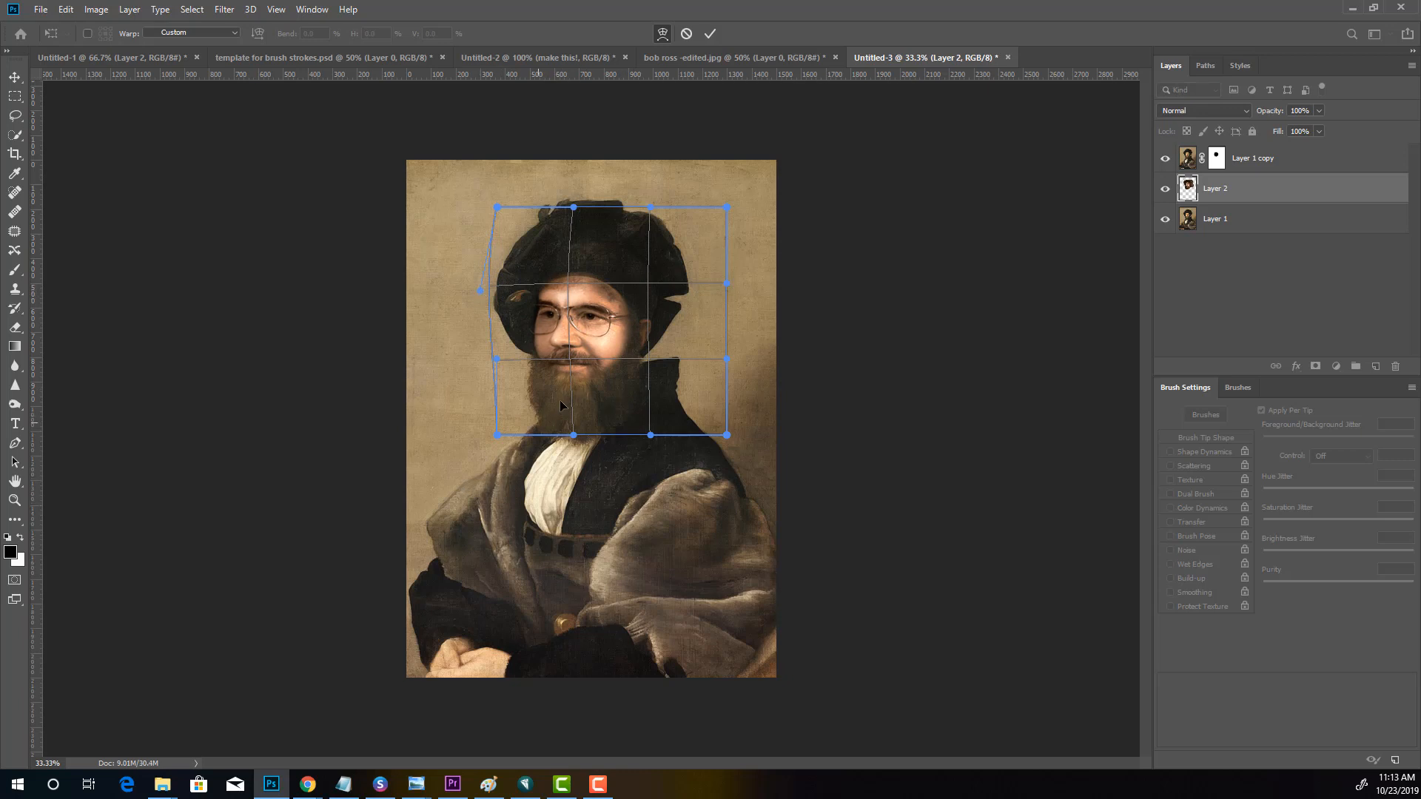
{"action": "left_click_drag", "start_coordinate": [569, 365], "coordinate": [576, 361]}
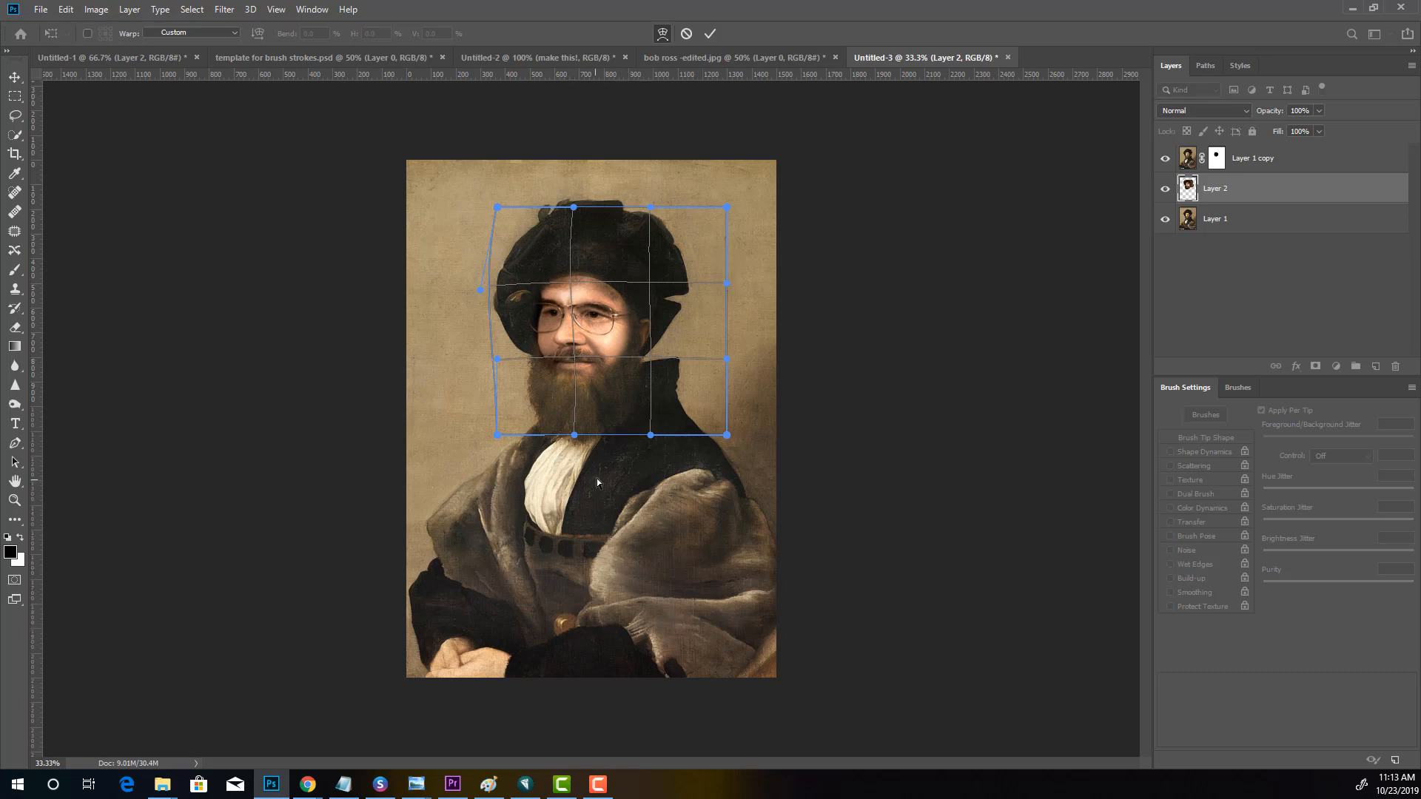
{"action": "left_click_drag", "start_coordinate": [575, 441], "coordinate": [570, 453]}
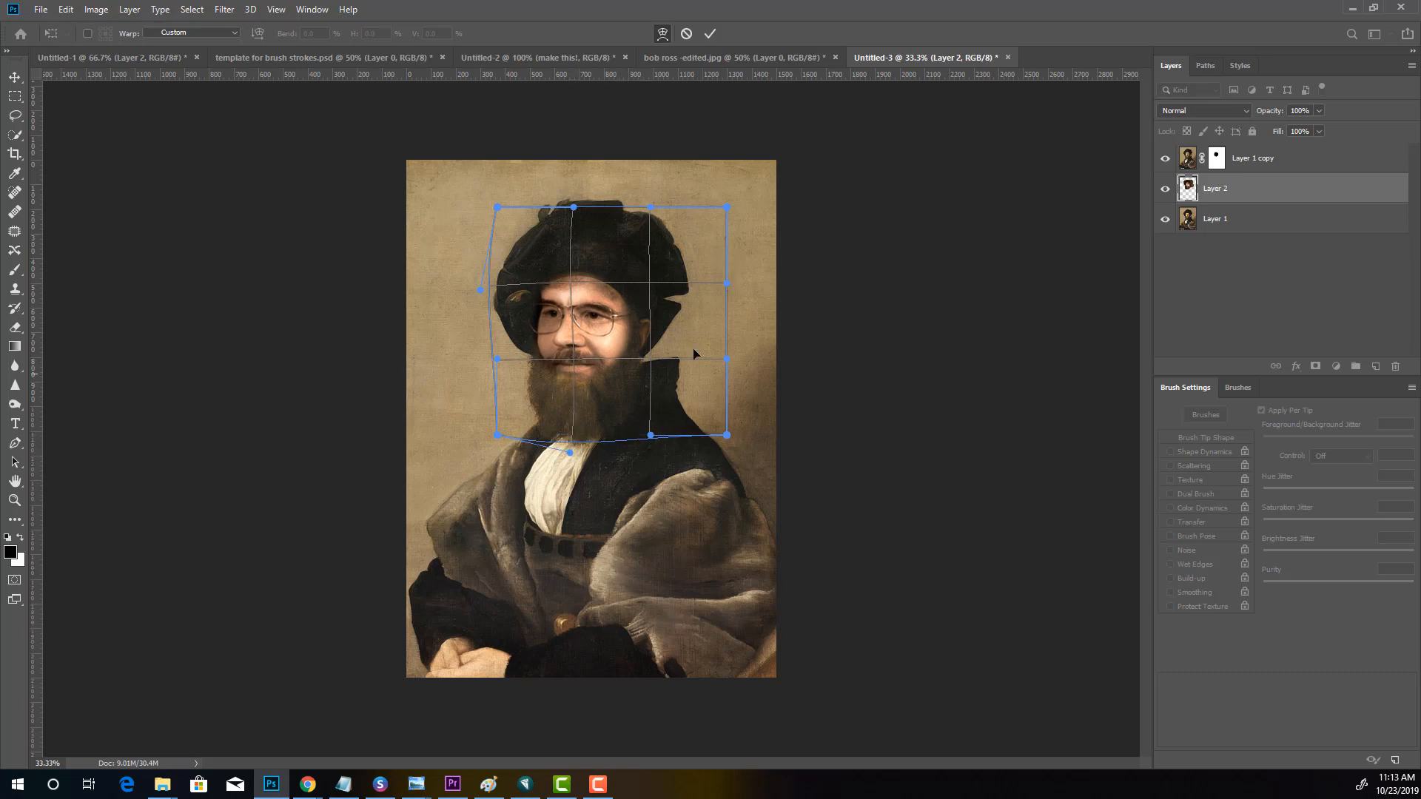
Try raising the upper edge of the head's warp grid, bulging its right and lower edges outward, and apply the warp
{"action": "left_click_drag", "start_coordinate": [729, 210], "coordinate": [732, 195]}
{"action": "left_click_drag", "start_coordinate": [648, 207], "coordinate": [574, 182]}
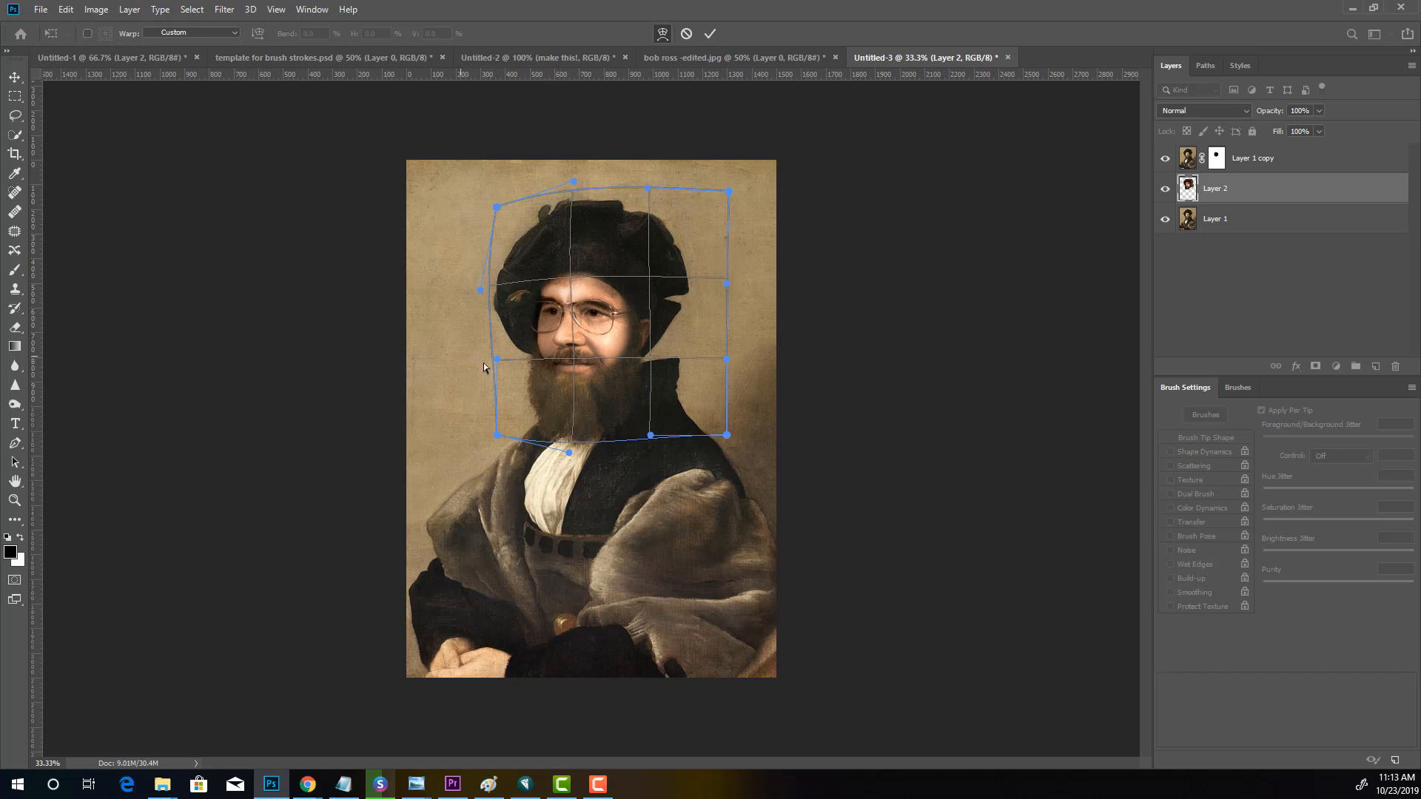
{"action": "left_click_drag", "start_coordinate": [727, 357], "coordinate": [737, 320]}
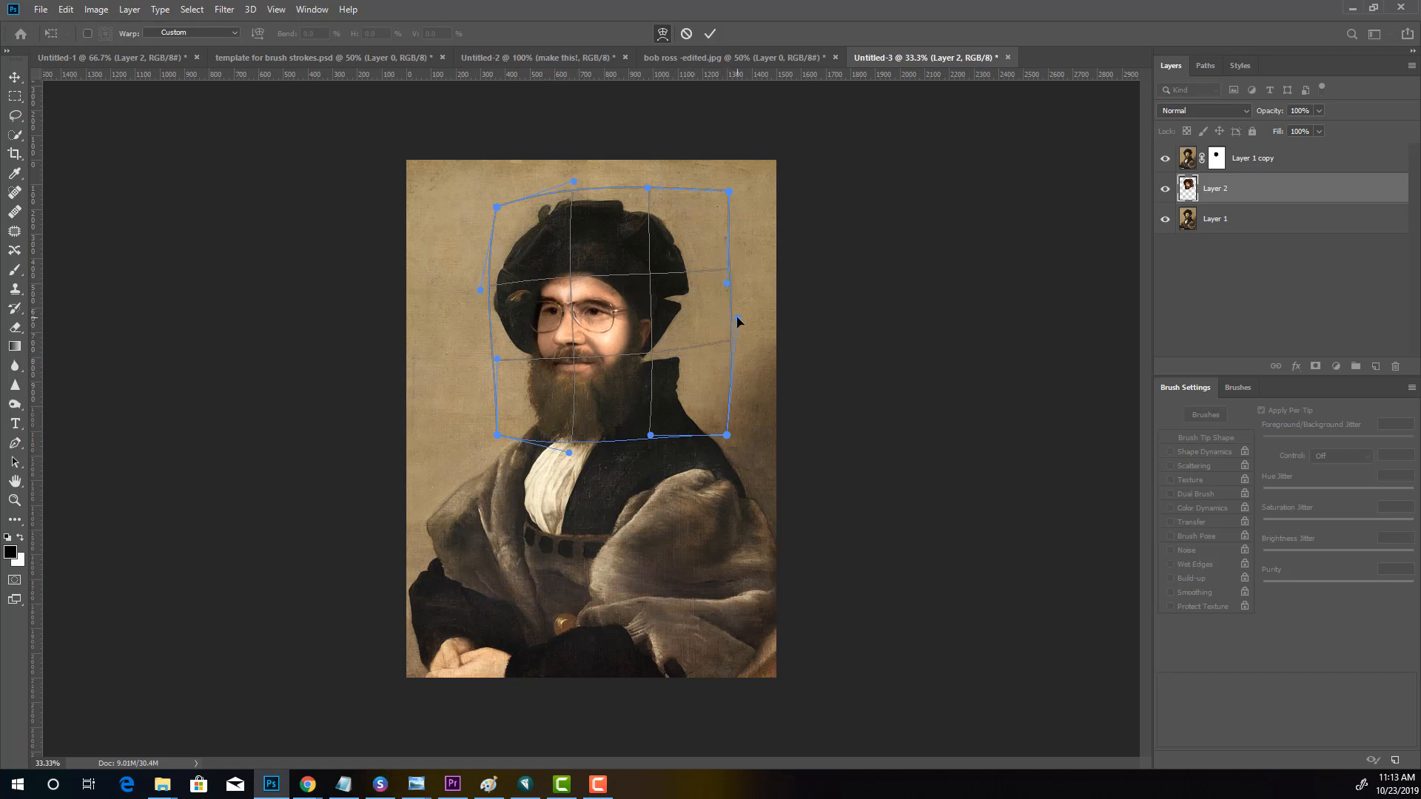
{"action": "left_click_drag", "start_coordinate": [652, 280], "coordinate": [656, 281]}
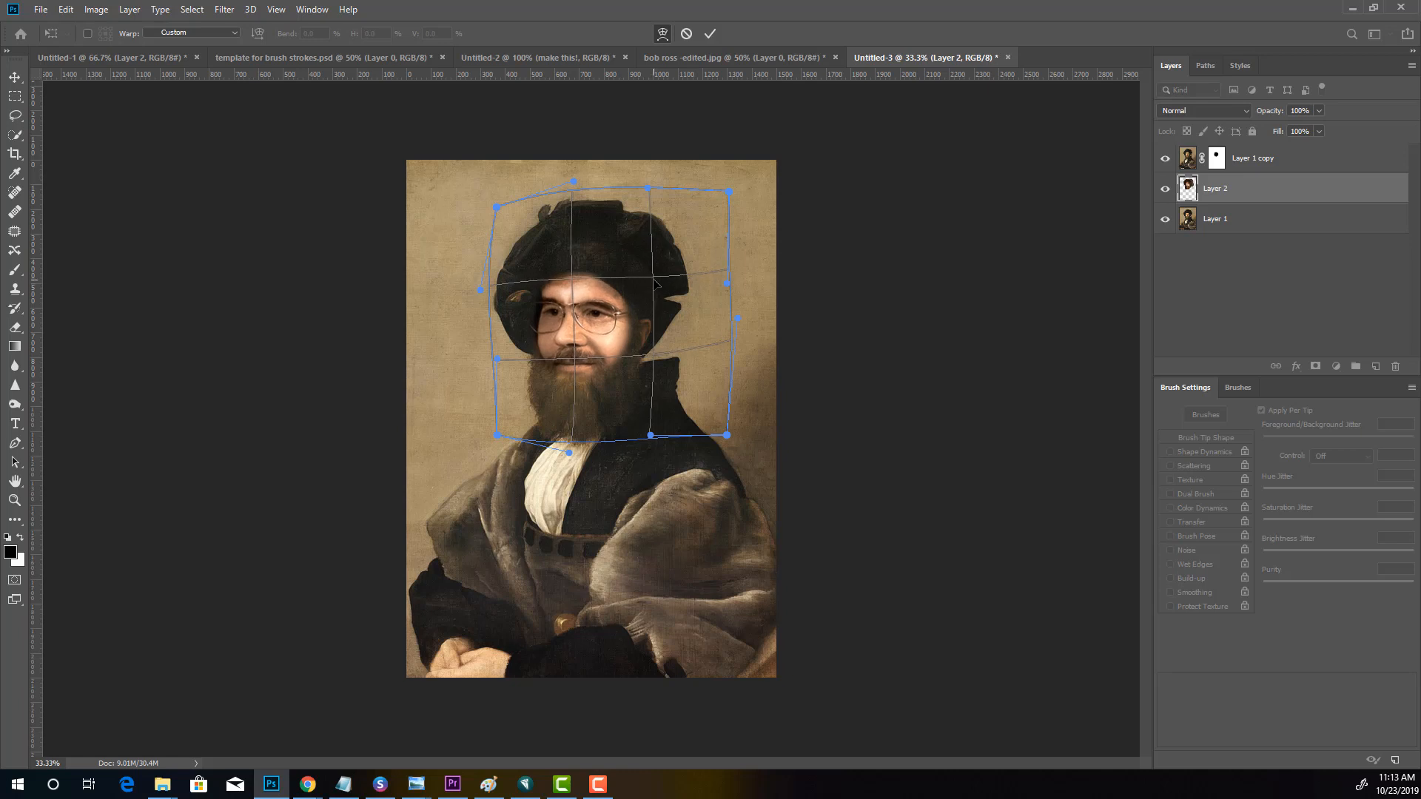
{"action": "left_click_drag", "start_coordinate": [500, 372], "coordinate": [503, 354]}
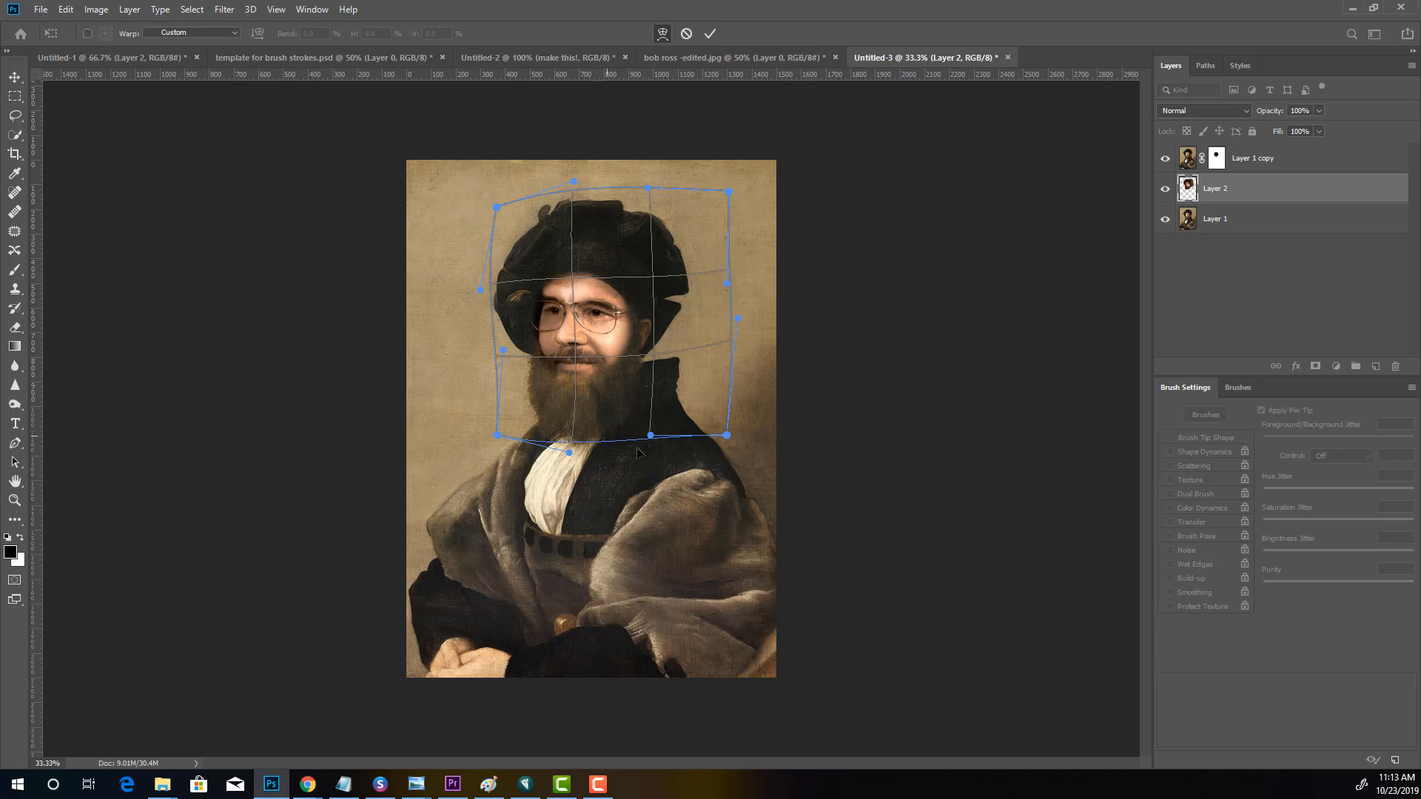
{"action": "left_click_drag", "start_coordinate": [649, 437], "coordinate": [645, 460]}
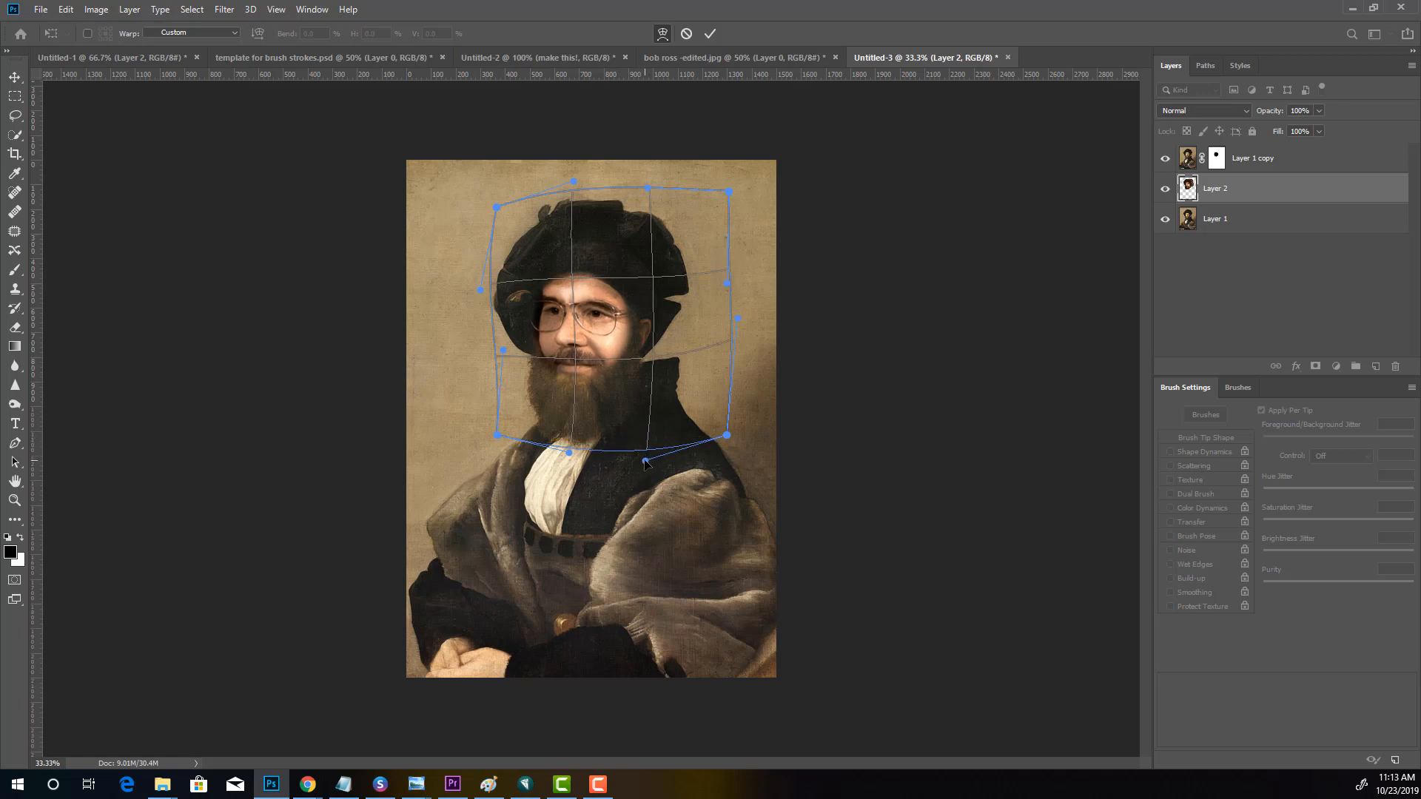
{"action": "left_click", "coordinate": [710, 33]}
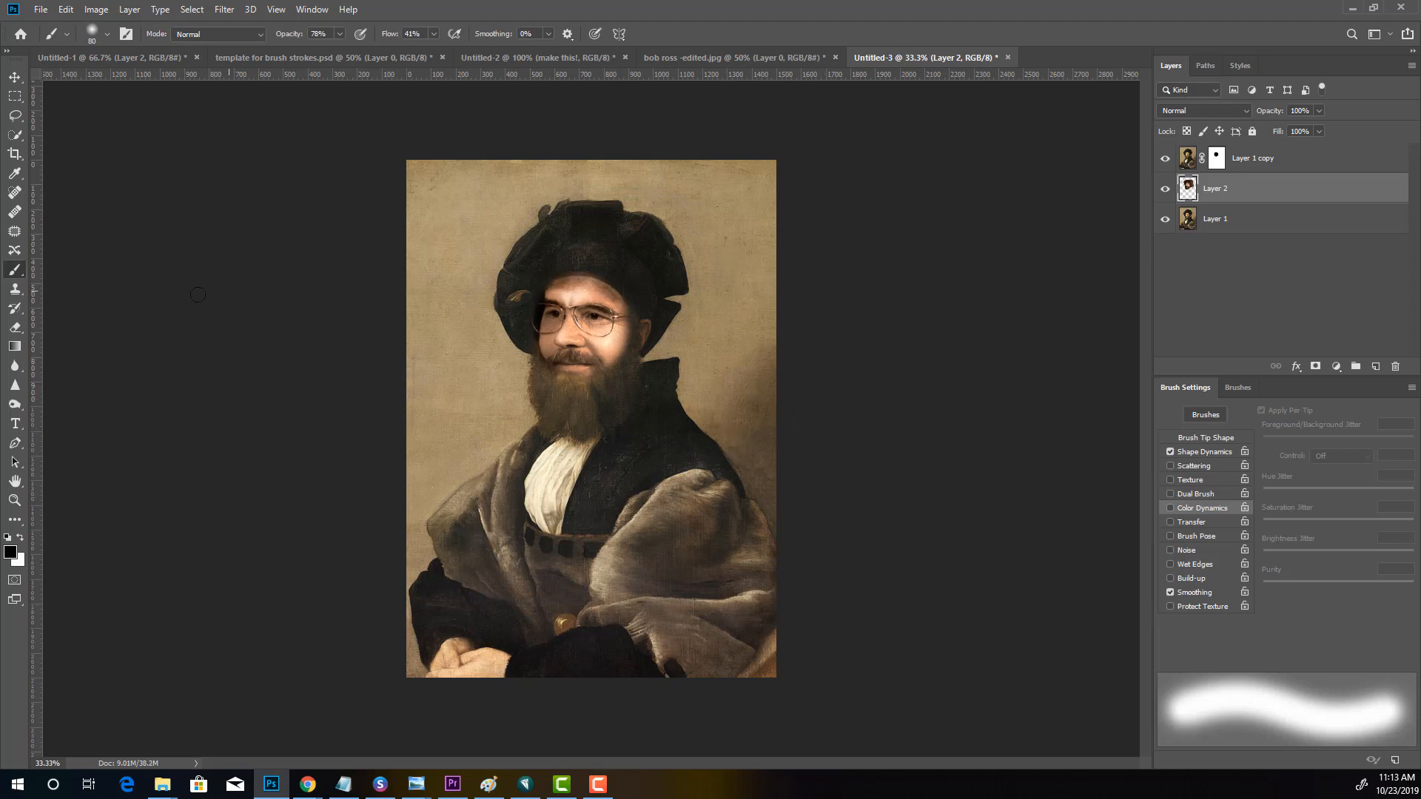
Try to distort the head layer by raising its upper-left corner and pulling its upper-right corner inward and down
{"action": "left_click", "coordinate": [72, 10]}
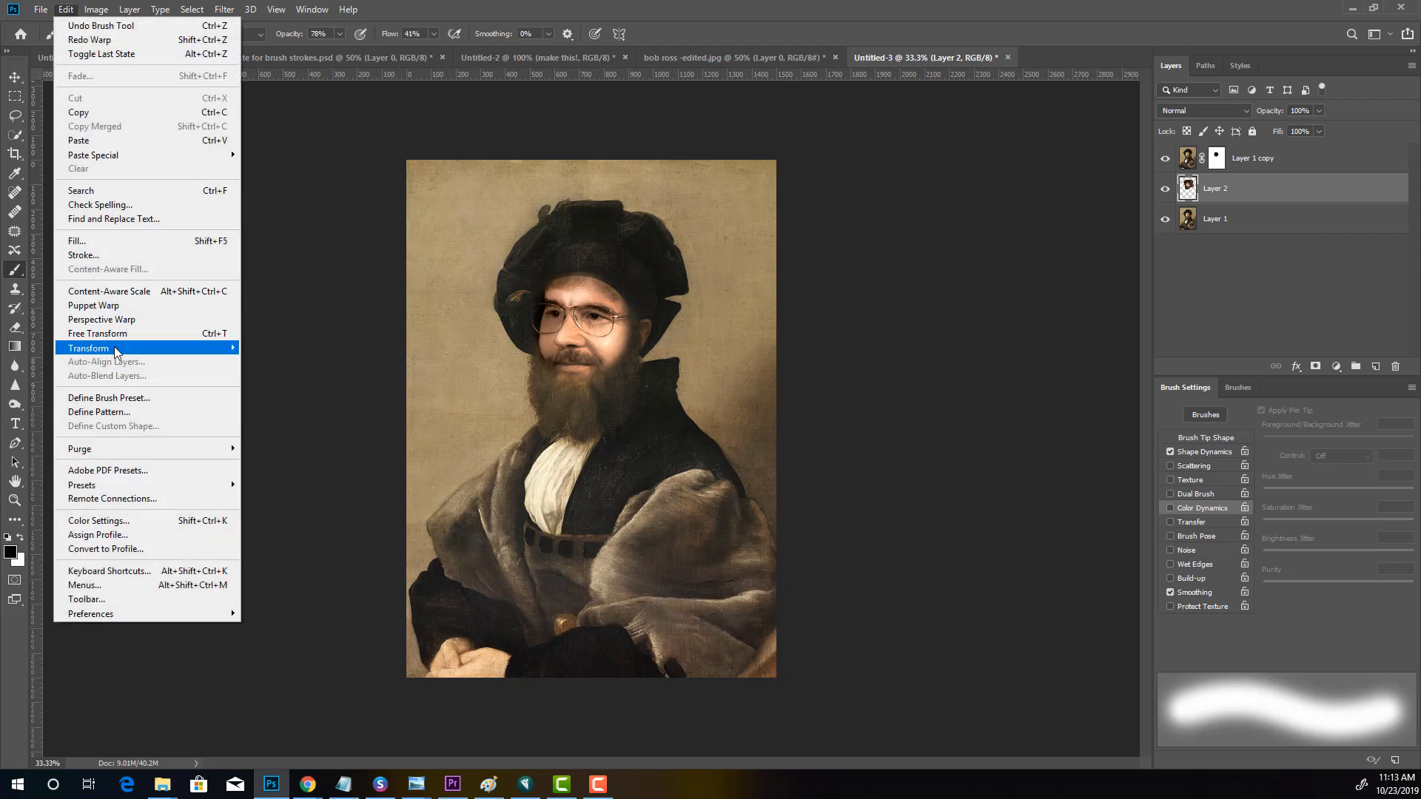
{"action": "mouse_move", "coordinate": [117, 352]}
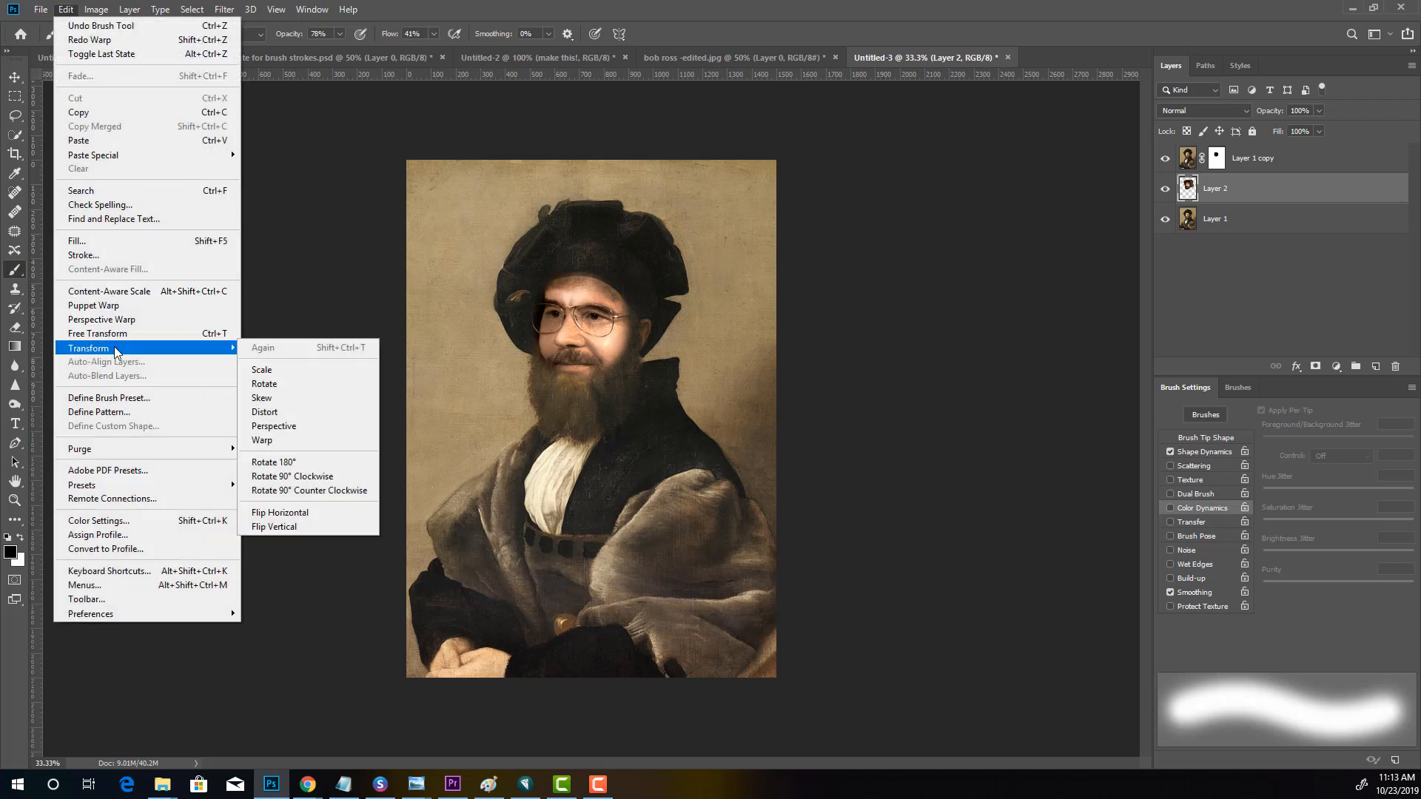
{"action": "left_click", "coordinate": [278, 411]}
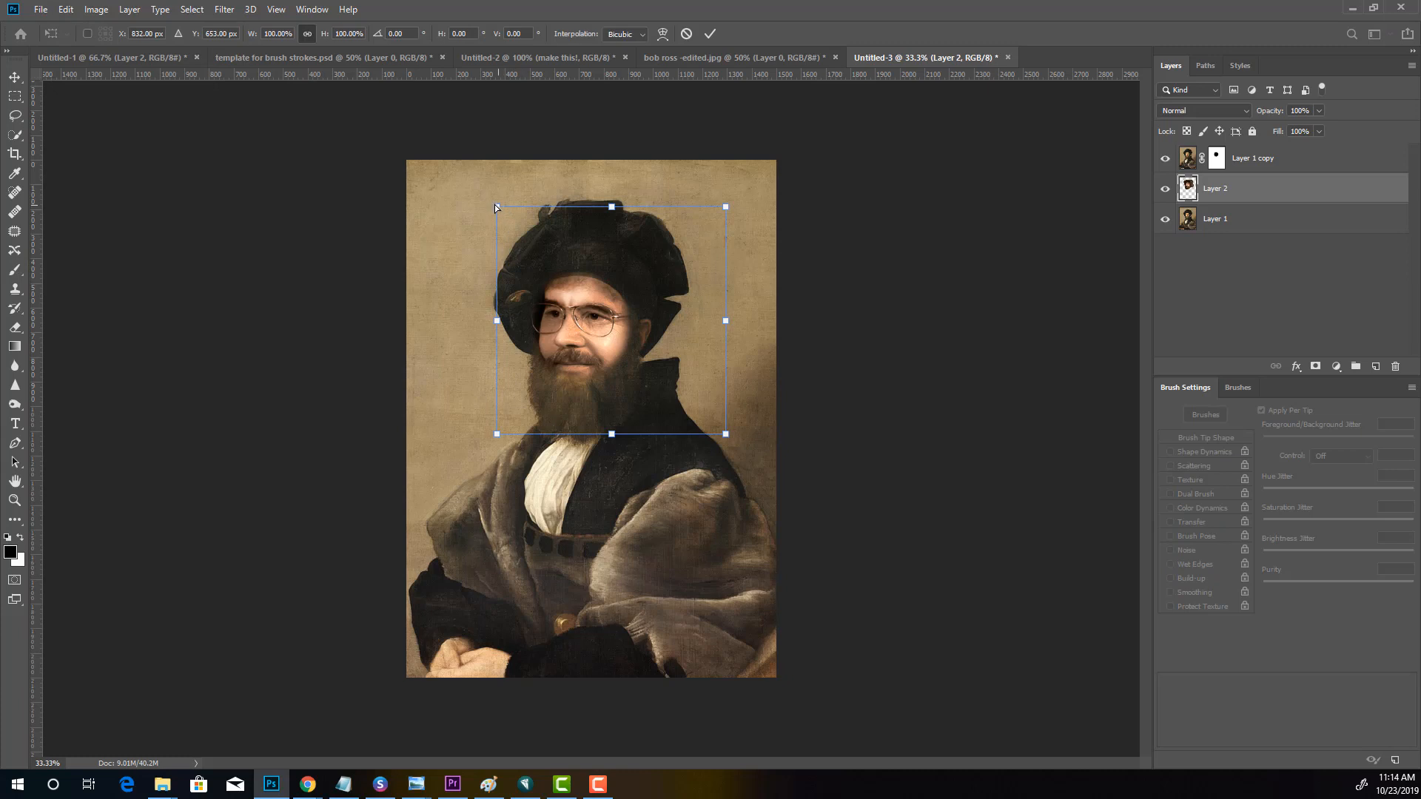
{"action": "left_click_drag", "start_coordinate": [495, 204], "coordinate": [484, 189]}
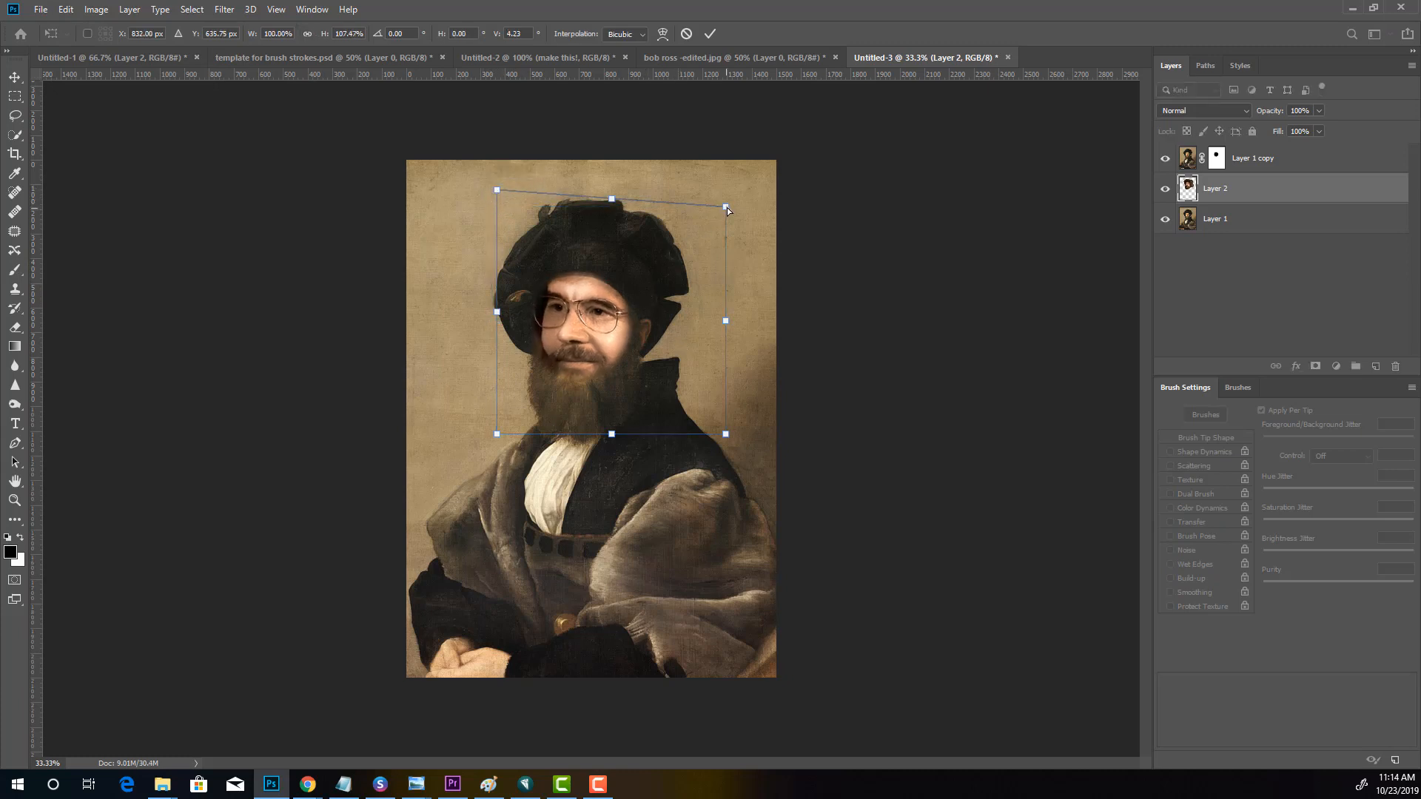
{"action": "mouse_move", "coordinate": [727, 208]}
{"action": "left_mouse_down"}
{"action": "mouse_move", "coordinate": [699, 188]}
{"action": "mouse_move", "coordinate": [712, 230]}
{"action": "mouse_move", "coordinate": [694, 220]}
{"action": "mouse_move", "coordinate": [697, 243]}
{"action": "left_mouse_up"}
{"action": "key", "text": "Return"}
{"action": "key", "text": "b"}
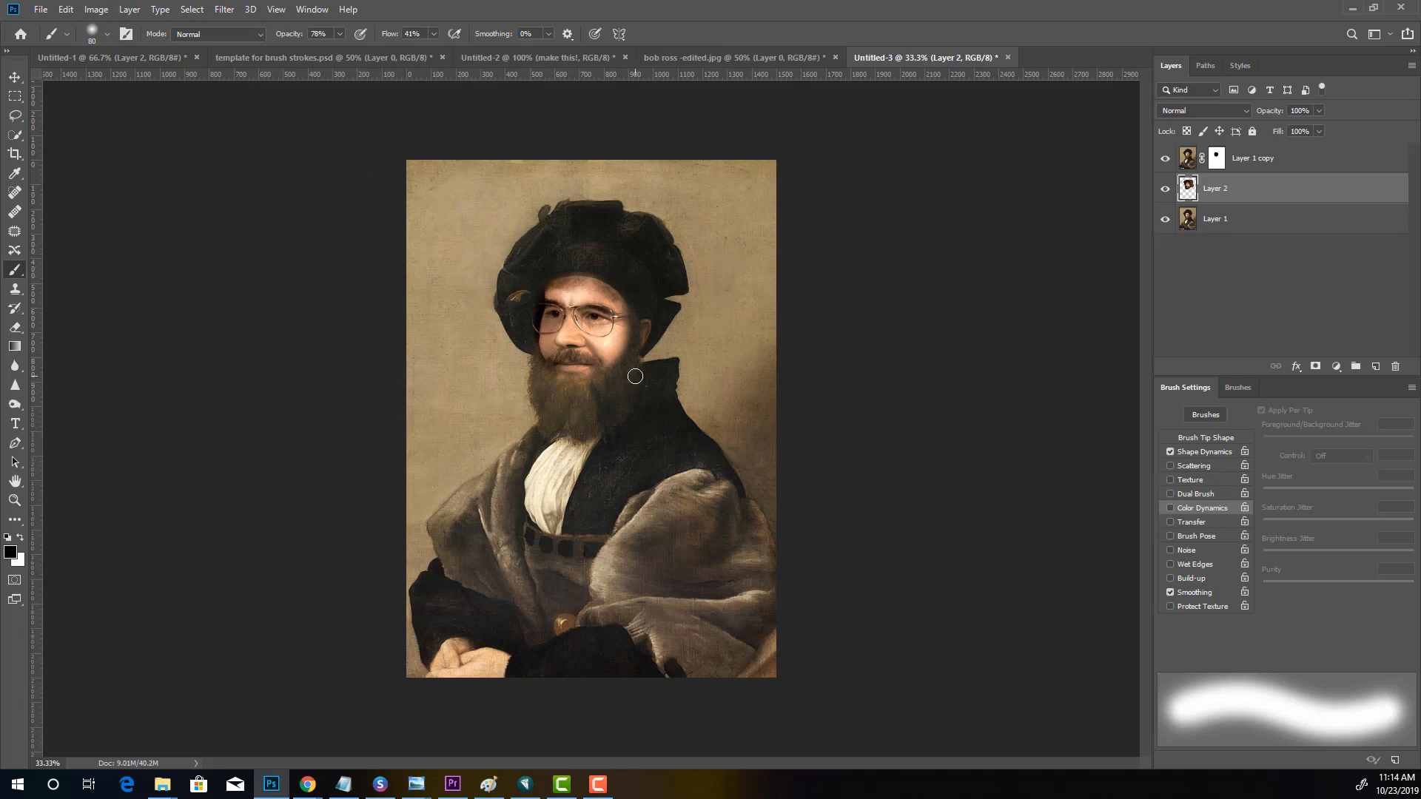
Rotate the head layer by about -2.62° and move it about 15 px left and 35 px up
{"action": "key", "text": "ctrl+t"}
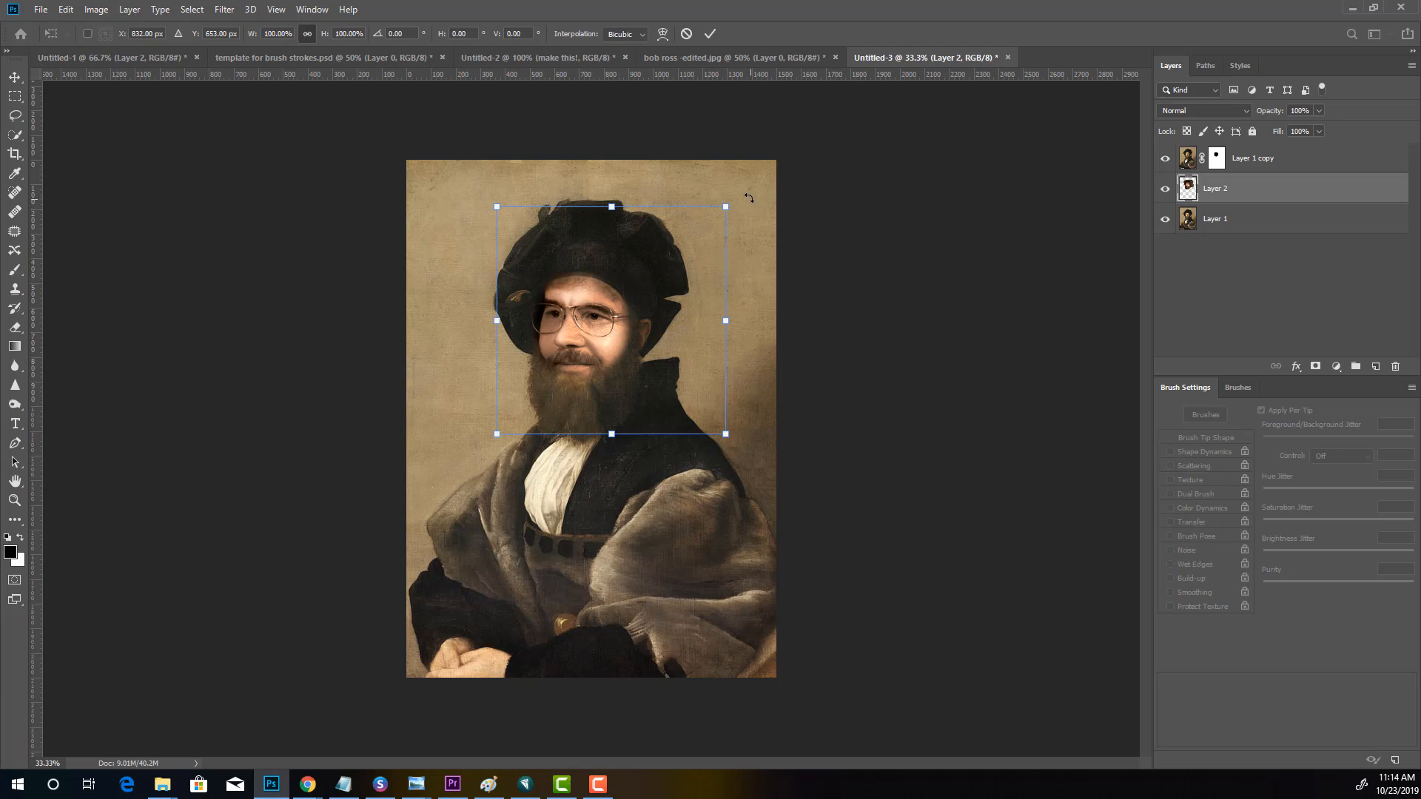
{"action": "left_click_drag", "start_coordinate": [749, 198], "coordinate": [743, 191]}
{"action": "left_click_drag", "start_coordinate": [706, 257], "coordinate": [702, 248]}
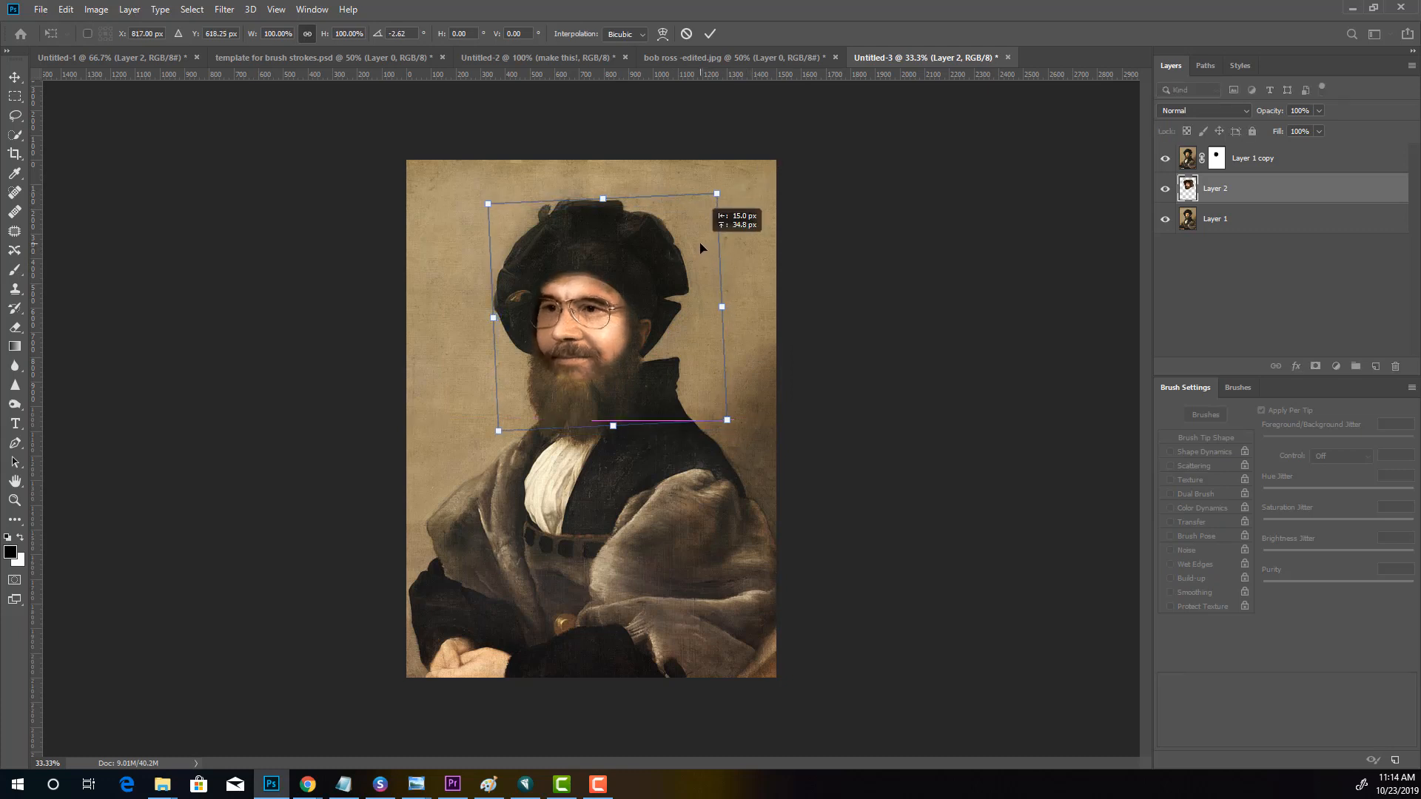
Distort the head layer by lowering its upper-right corner and pulling its upper-left and right-hand corners slightly inward
{"action": "left_click_drag", "start_coordinate": [715, 194], "coordinate": [715, 207]}
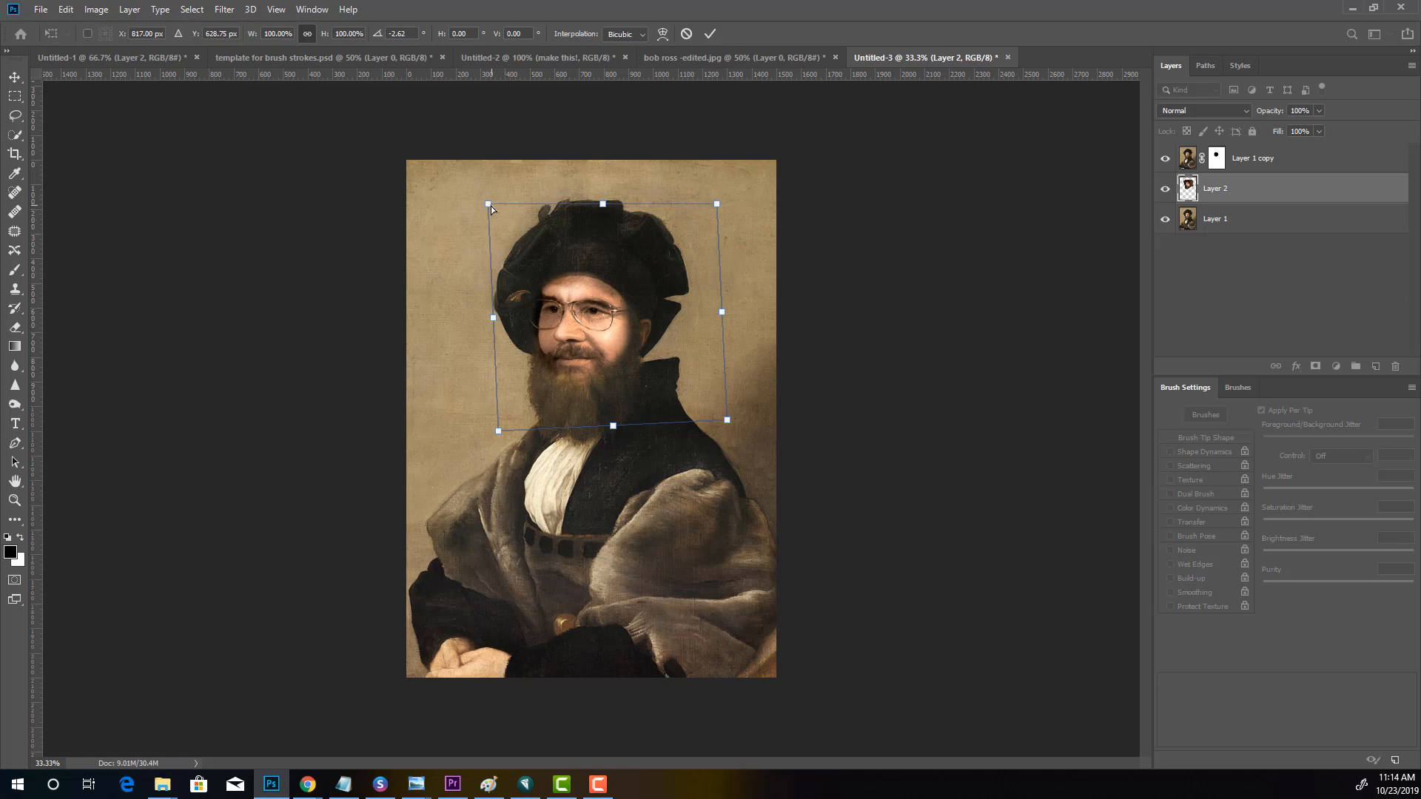
{"action": "left_click_drag", "start_coordinate": [491, 206], "coordinate": [481, 205]}
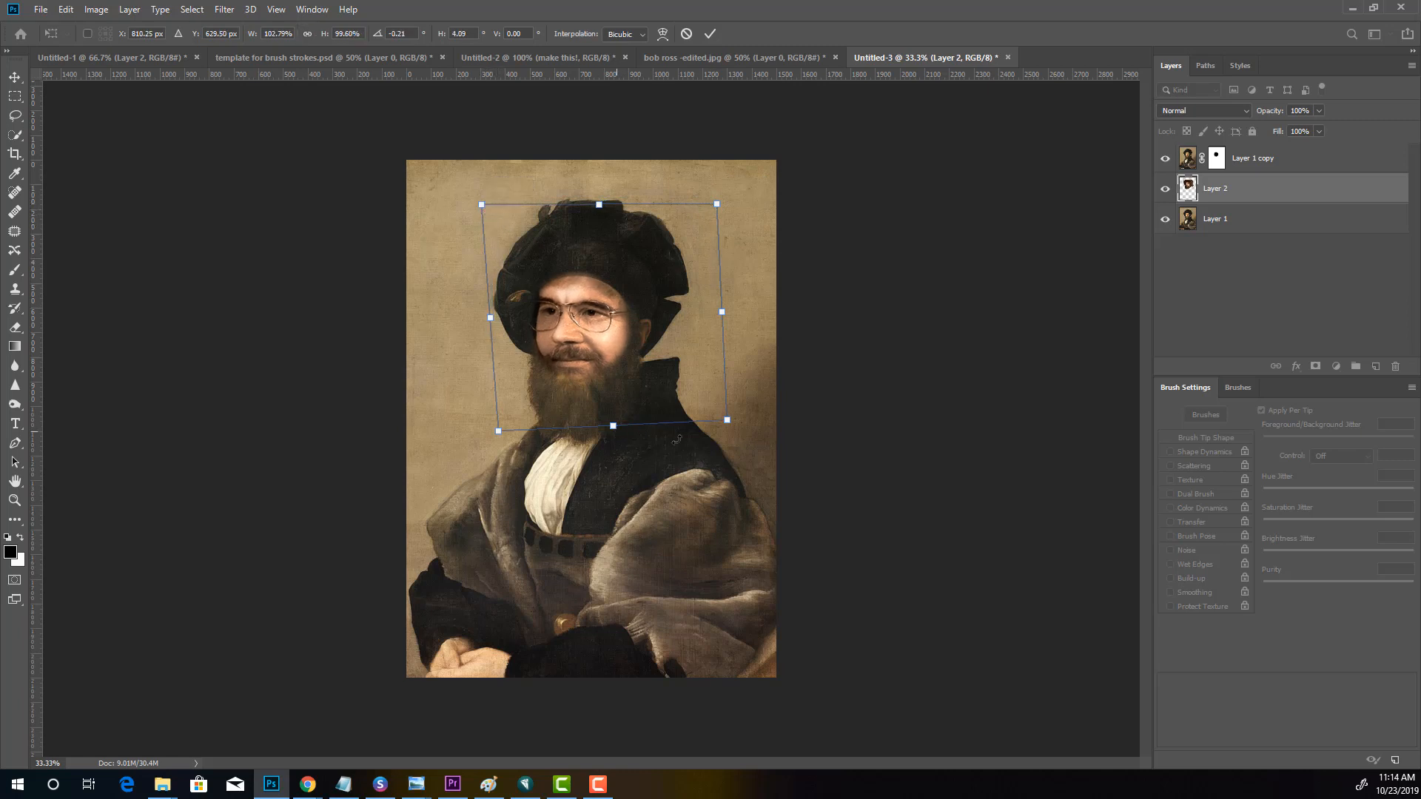
{"action": "left_click_drag", "start_coordinate": [726, 422], "coordinate": [717, 418]}
{"action": "left_click_drag", "start_coordinate": [484, 211], "coordinate": [495, 208]}
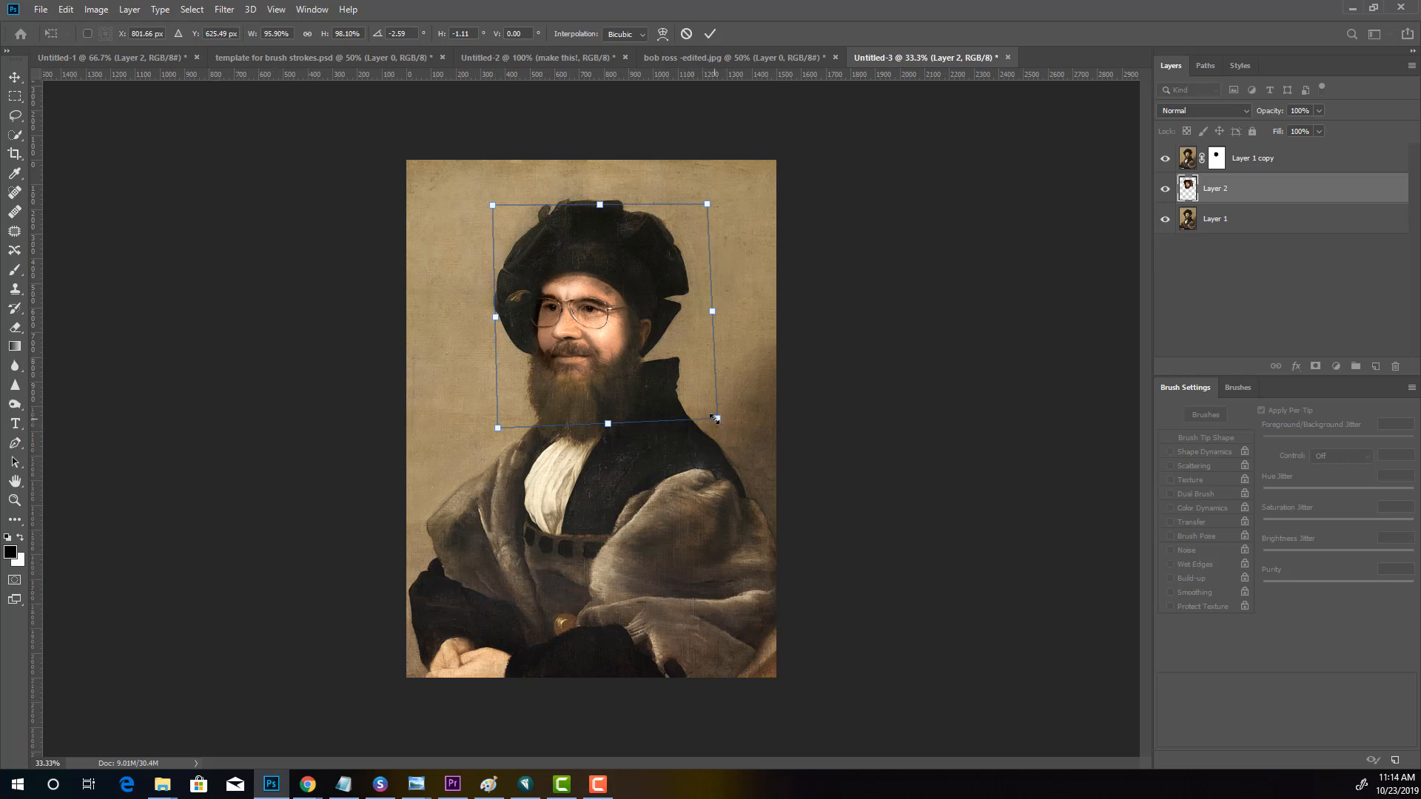
Refine the head's distortion by moving its left edge slightly outward, lowering its upper-right corner and raising its lower-left corner
{"action": "left_click_drag", "start_coordinate": [716, 422], "coordinate": [716, 428]}
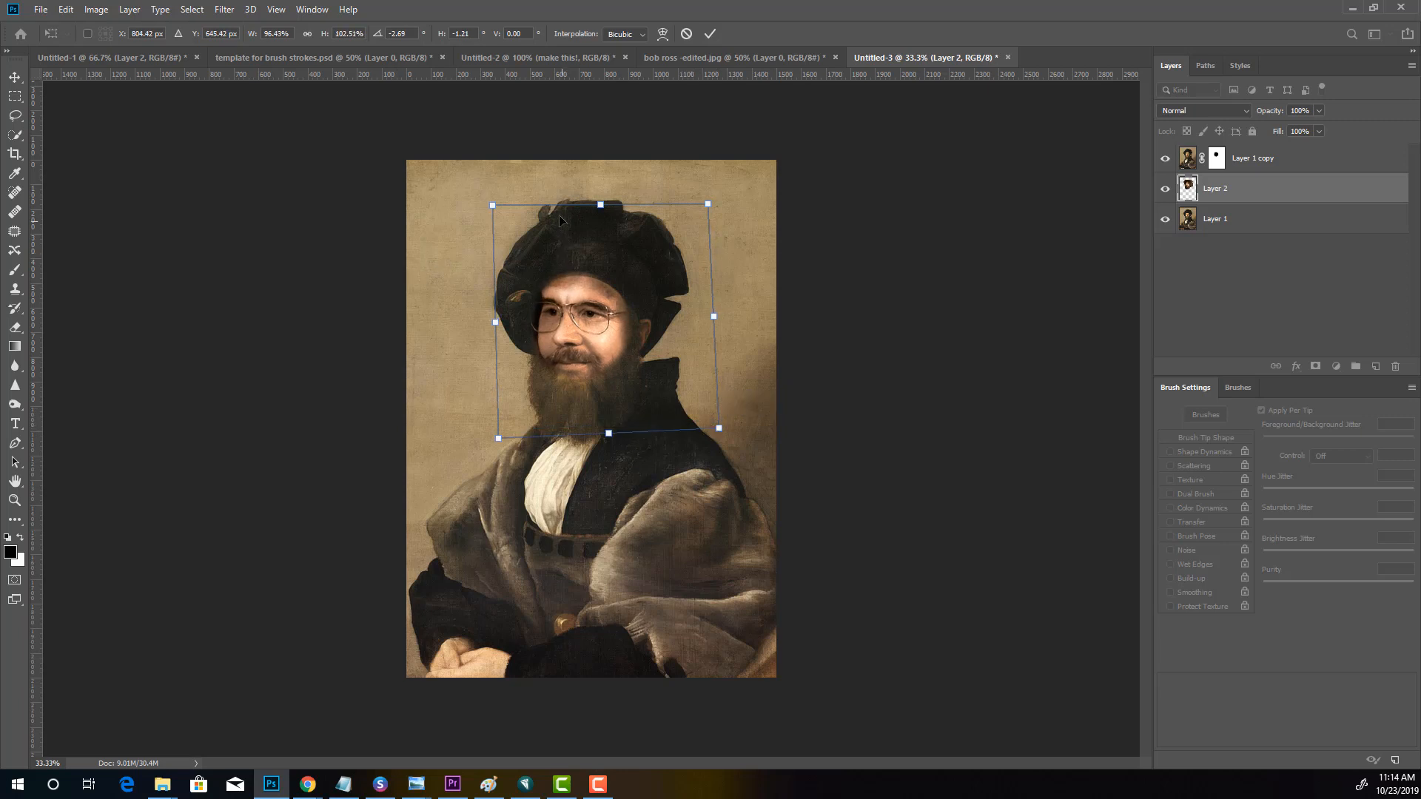
{"action": "left_click_drag", "start_coordinate": [490, 206], "coordinate": [494, 207]}
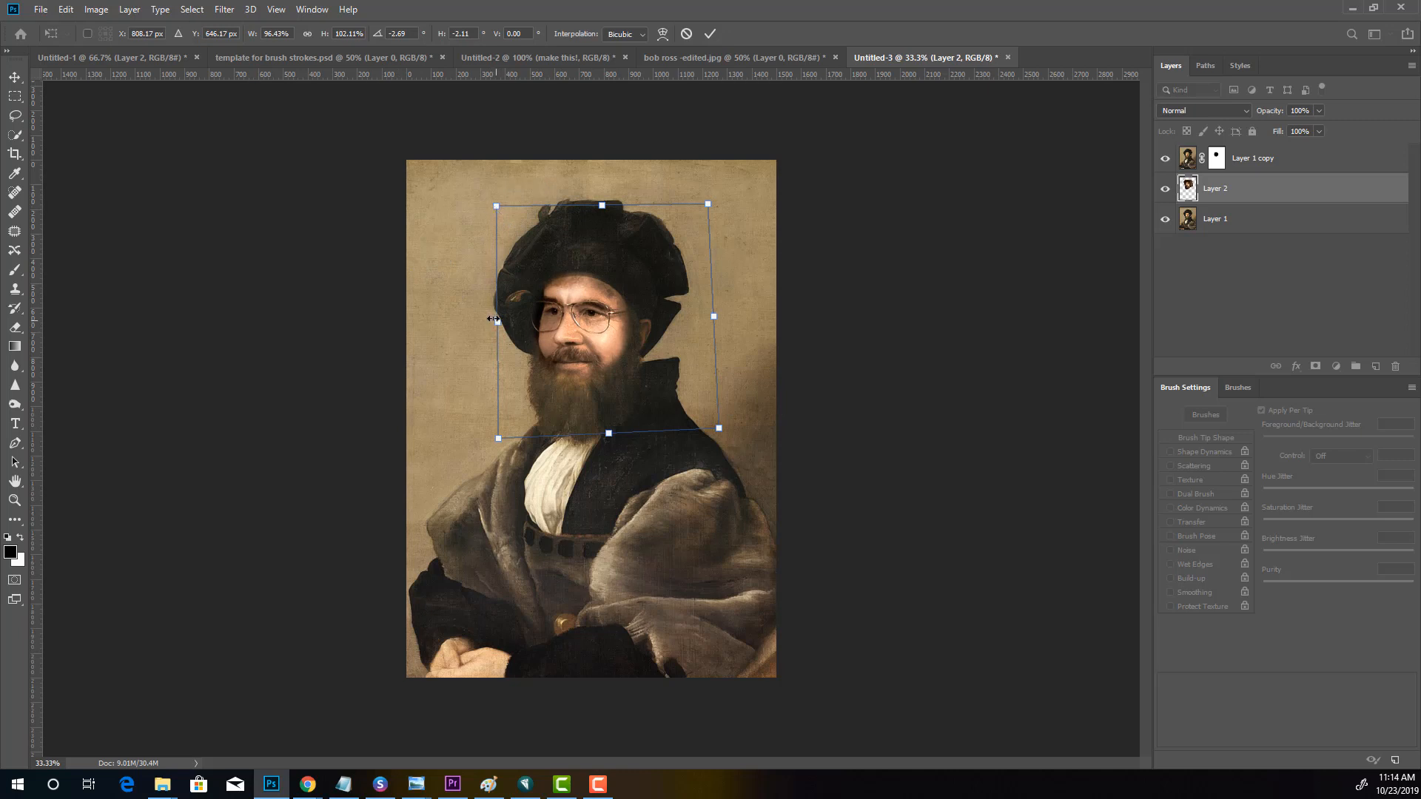
{"action": "left_click_drag", "start_coordinate": [494, 319], "coordinate": [489, 319]}
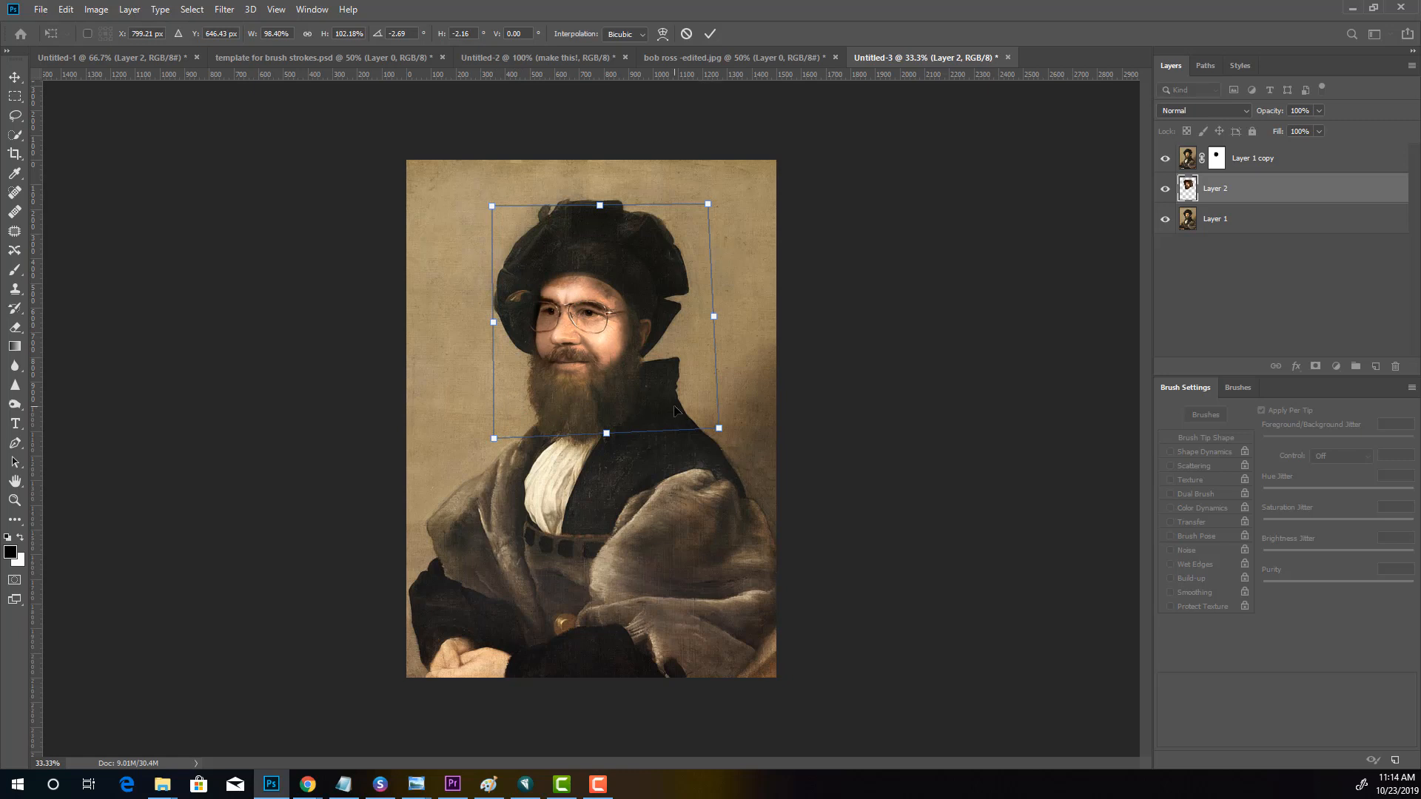
{"action": "left_click_drag", "start_coordinate": [711, 204], "coordinate": [713, 215]}
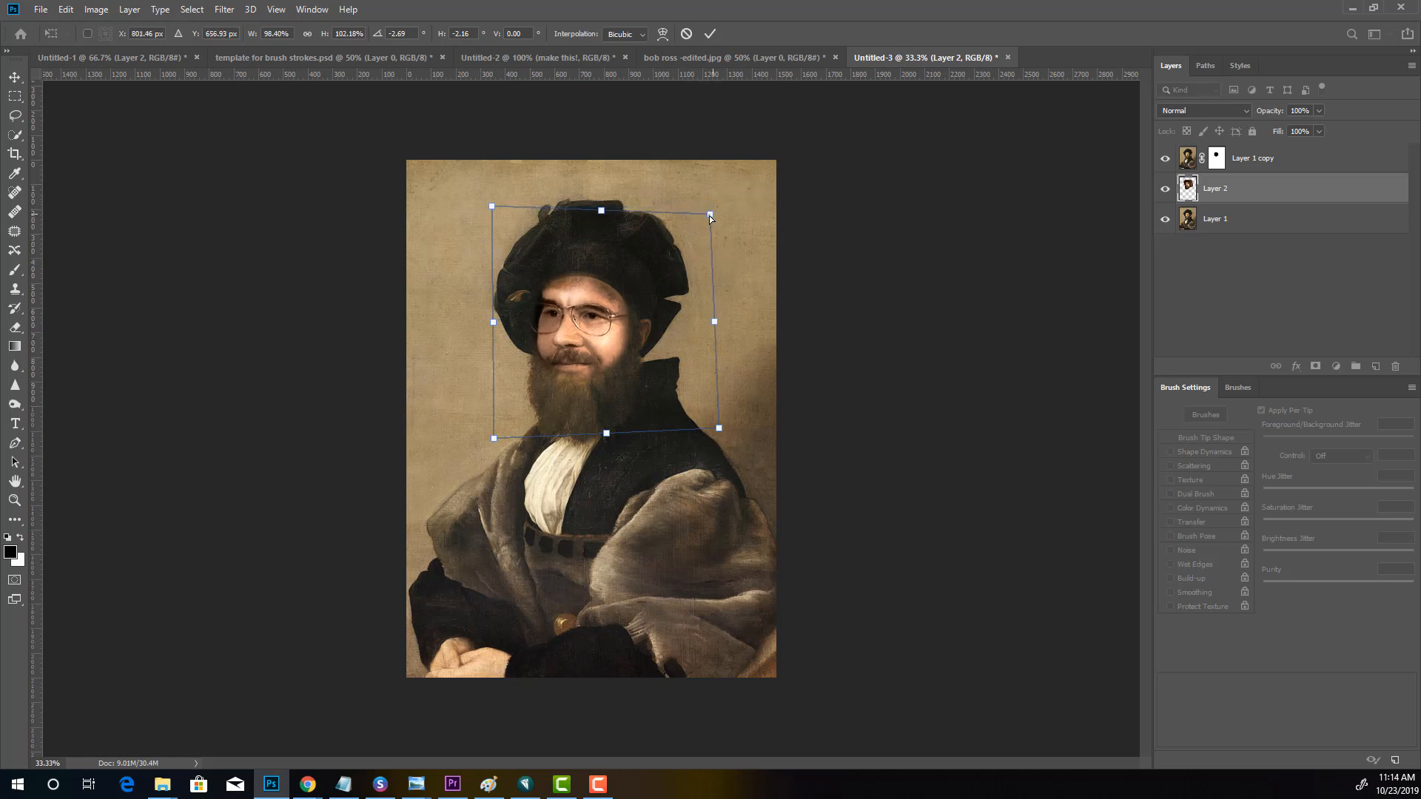
{"action": "left_click_drag", "start_coordinate": [497, 444], "coordinate": [492, 431]}
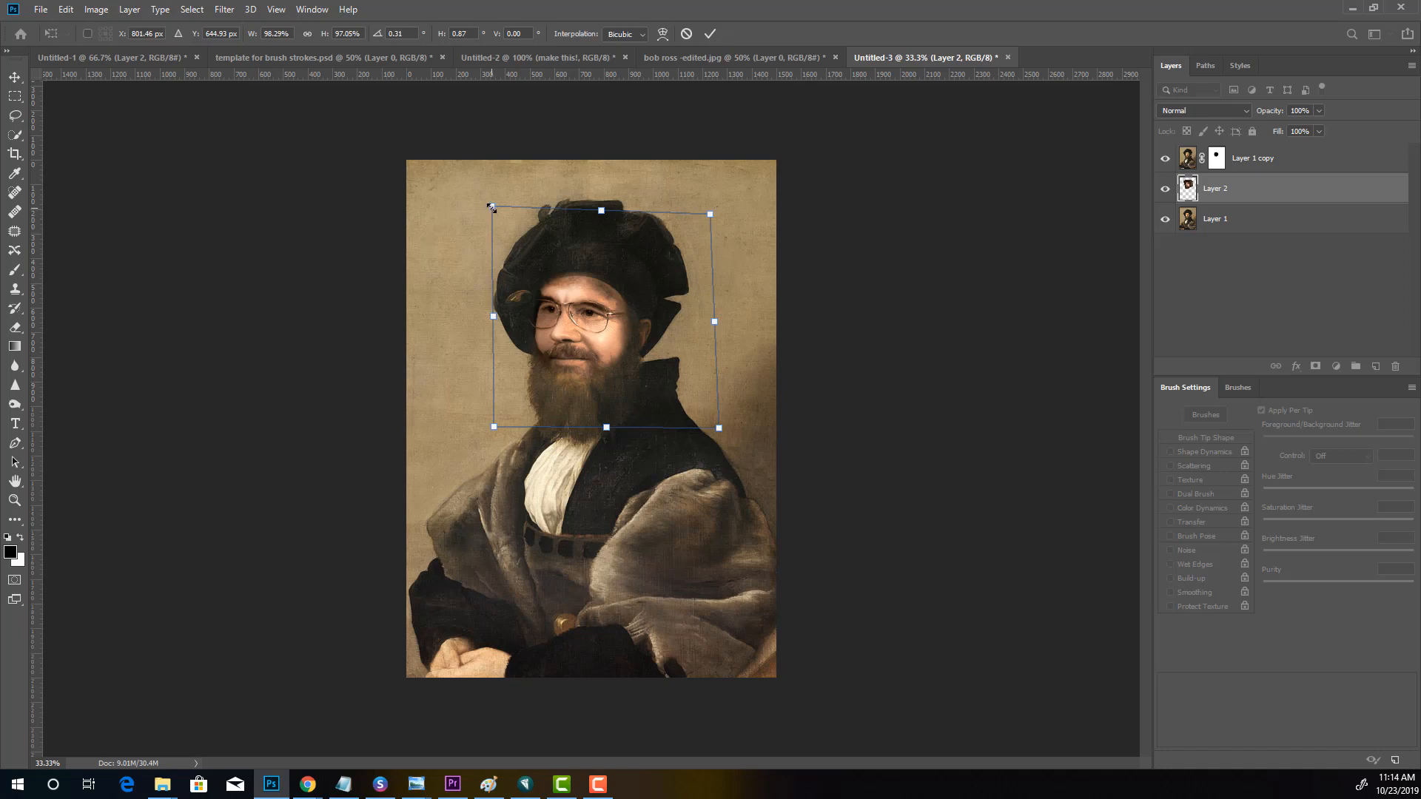
Warp the head layer by bulging its right edge outward and pulling its upper-right and lower-right corners down
{"action": "left_click", "coordinate": [65, 9]}
{"action": "mouse_move", "coordinate": [119, 351]}
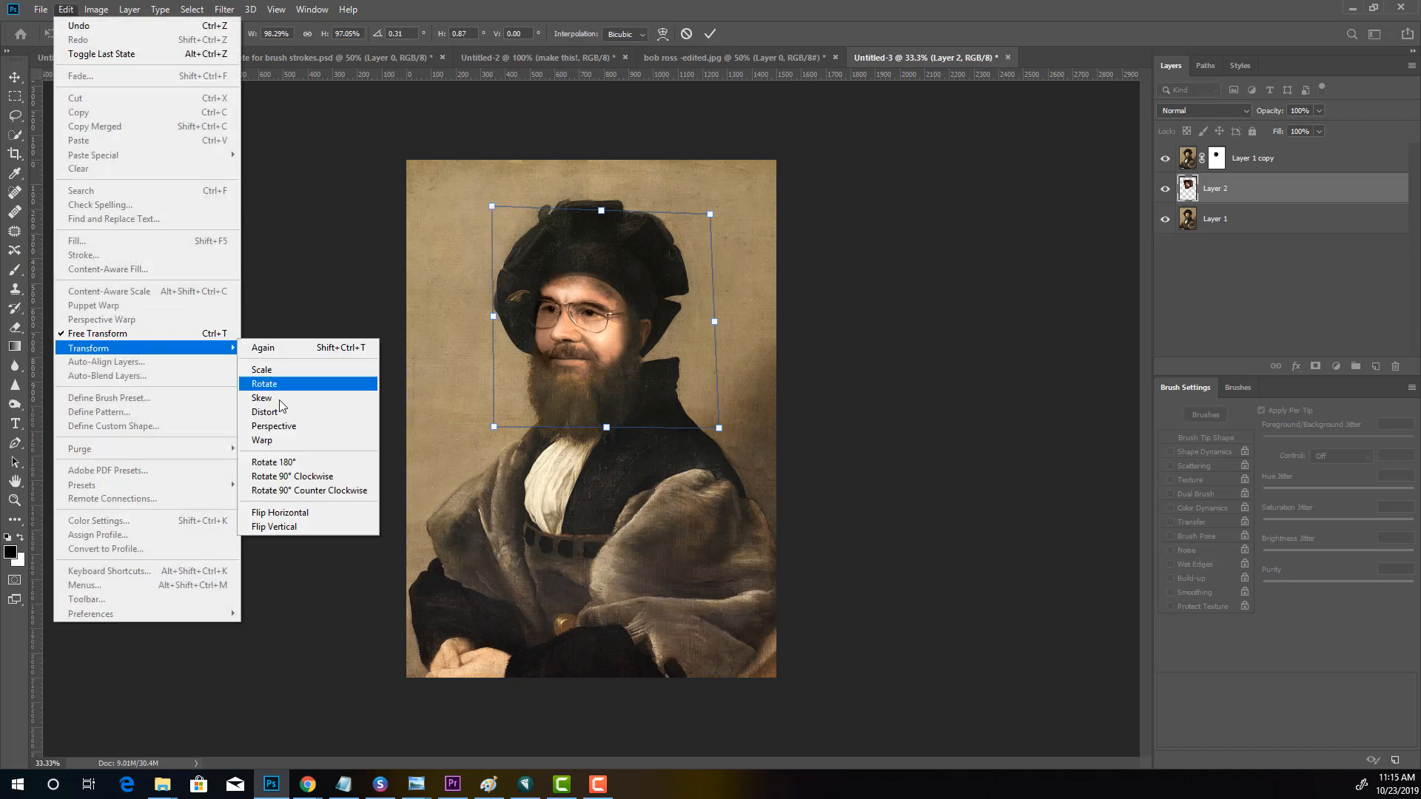
{"action": "left_click", "coordinate": [276, 442]}
{"action": "left_click_drag", "start_coordinate": [497, 358], "coordinate": [505, 349]}
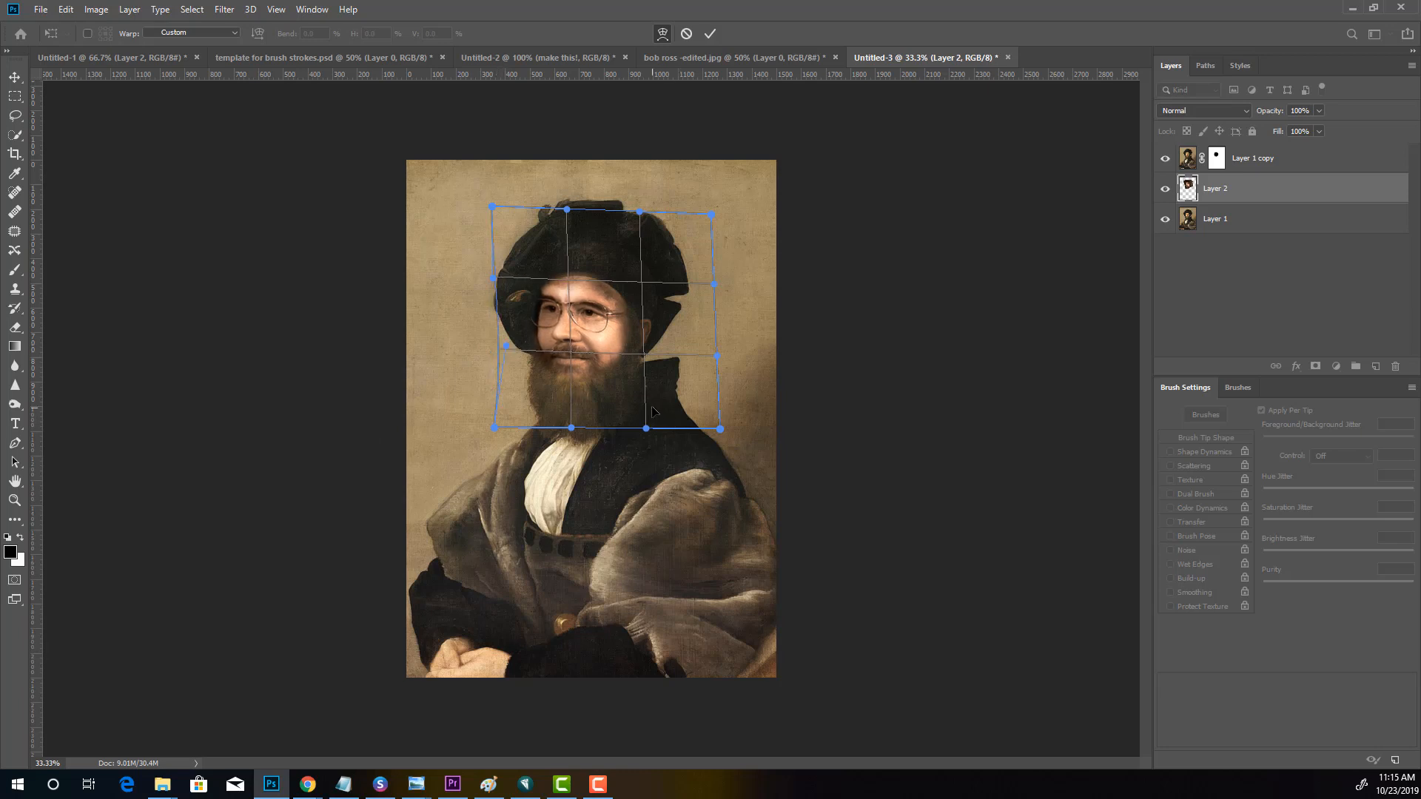
{"action": "left_click_drag", "start_coordinate": [713, 215], "coordinate": [727, 228]}
{"action": "left_click_drag", "start_coordinate": [719, 291], "coordinate": [750, 323]}
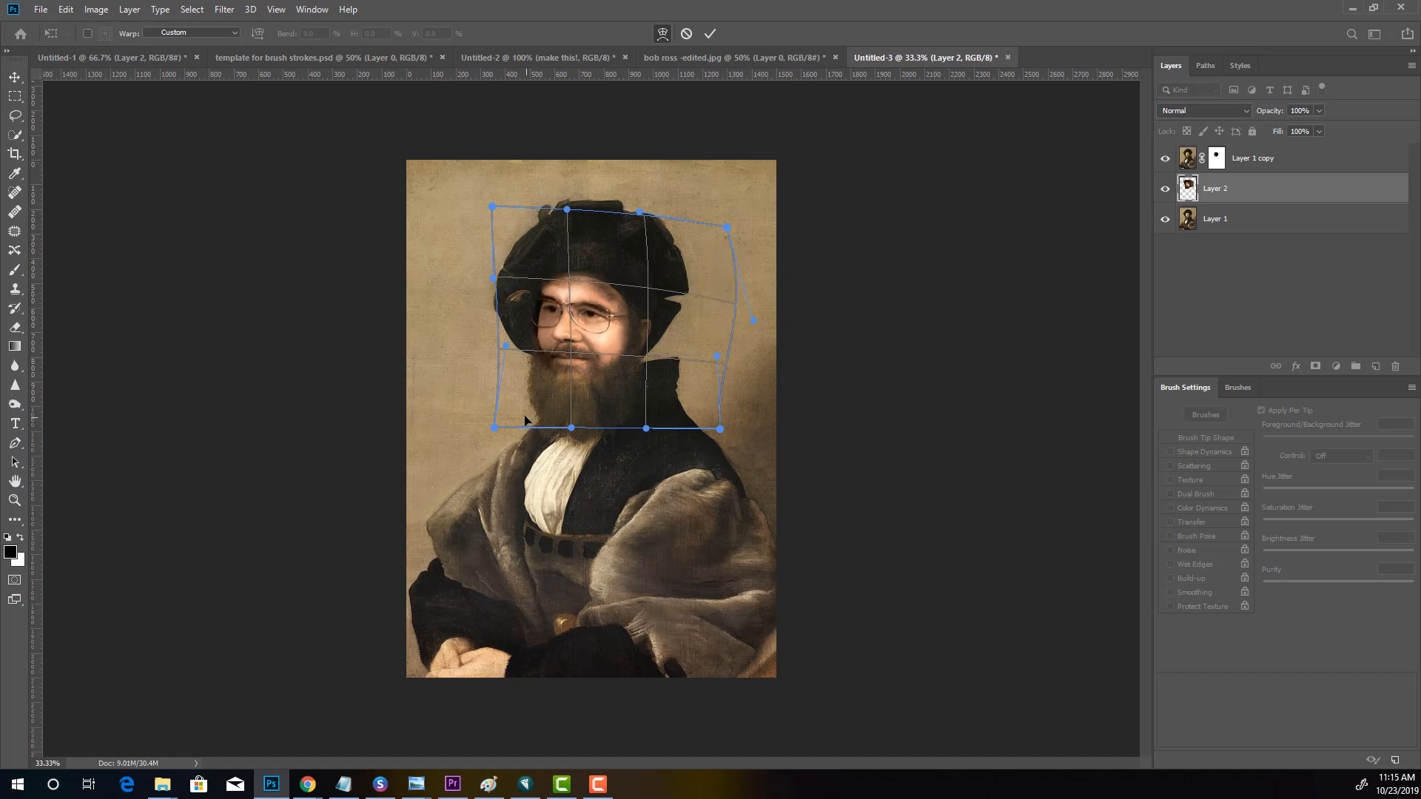
{"action": "left_click_drag", "start_coordinate": [720, 430], "coordinate": [718, 450]}
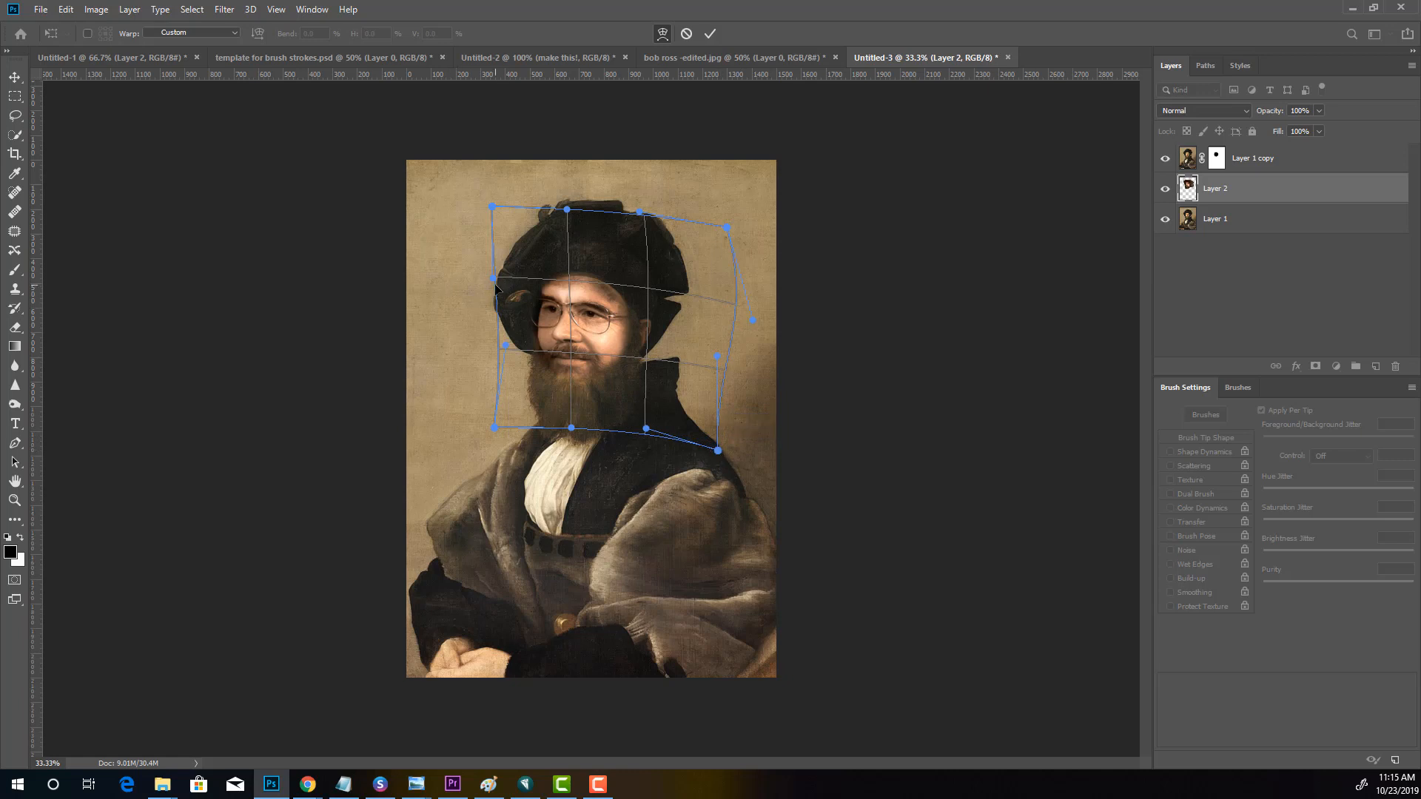
Pull the warp's upper-left corner outward and down, lower its bottom edge slightly, and apply the warp
{"action": "mouse_move", "coordinate": [495, 279]}
{"action": "left_mouse_down"}
{"action": "mouse_move", "coordinate": [471, 288]}
{"action": "mouse_move", "coordinate": [488, 278]}
{"action": "left_mouse_up"}
{"action": "left_click_drag", "start_coordinate": [563, 213], "coordinate": [483, 222]}
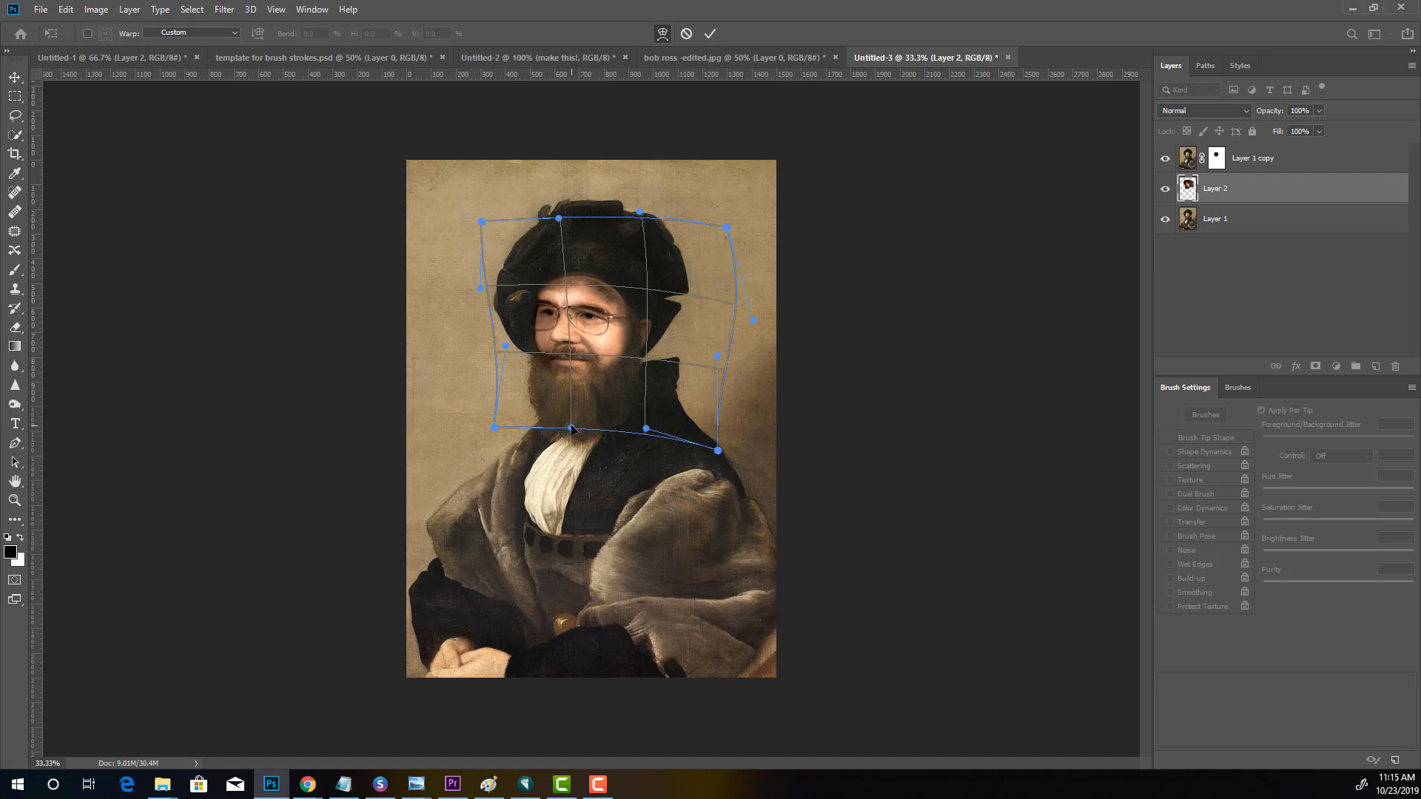
{"action": "left_click_drag", "start_coordinate": [572, 429], "coordinate": [573, 436]}
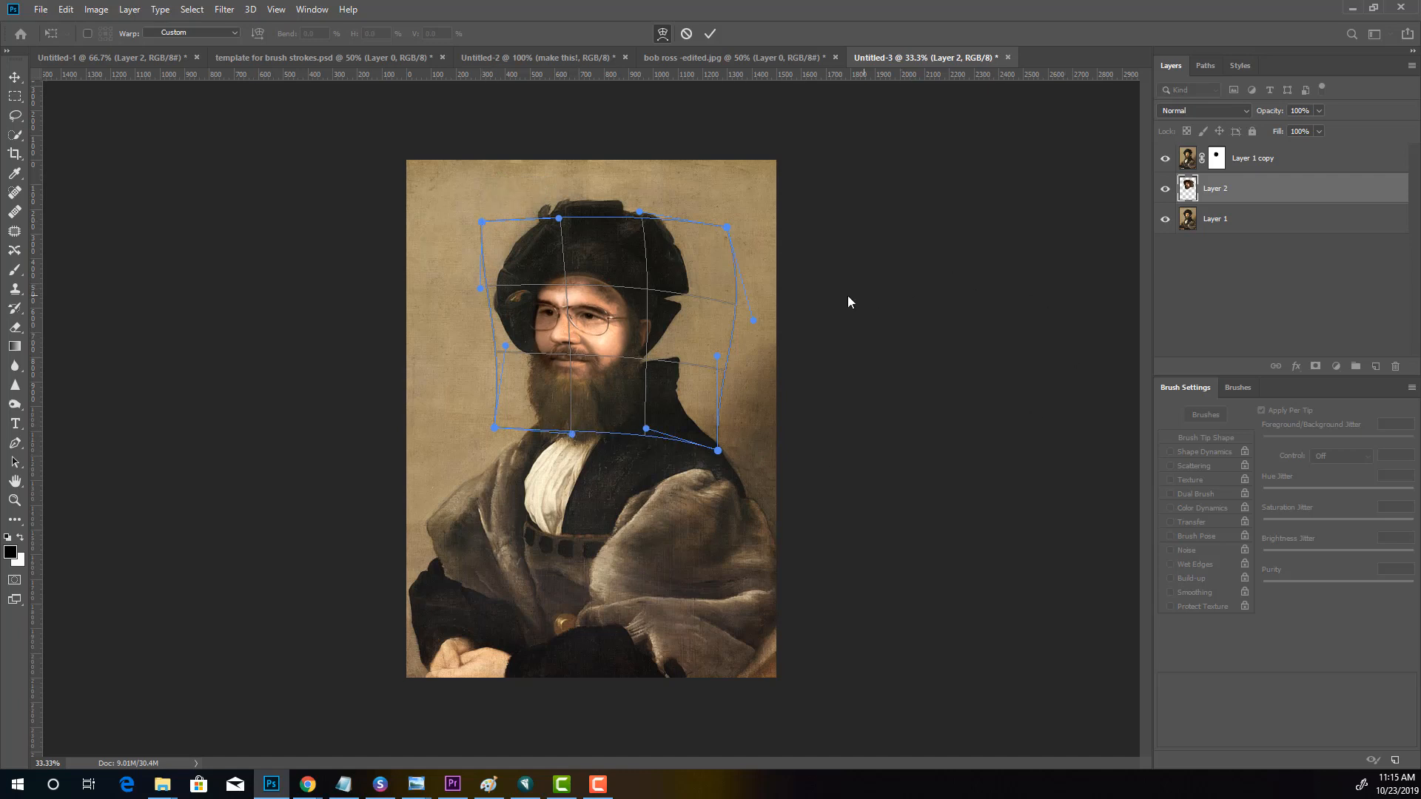
{"action": "key", "text": "Return"}
{"action": "key", "text": "b"}
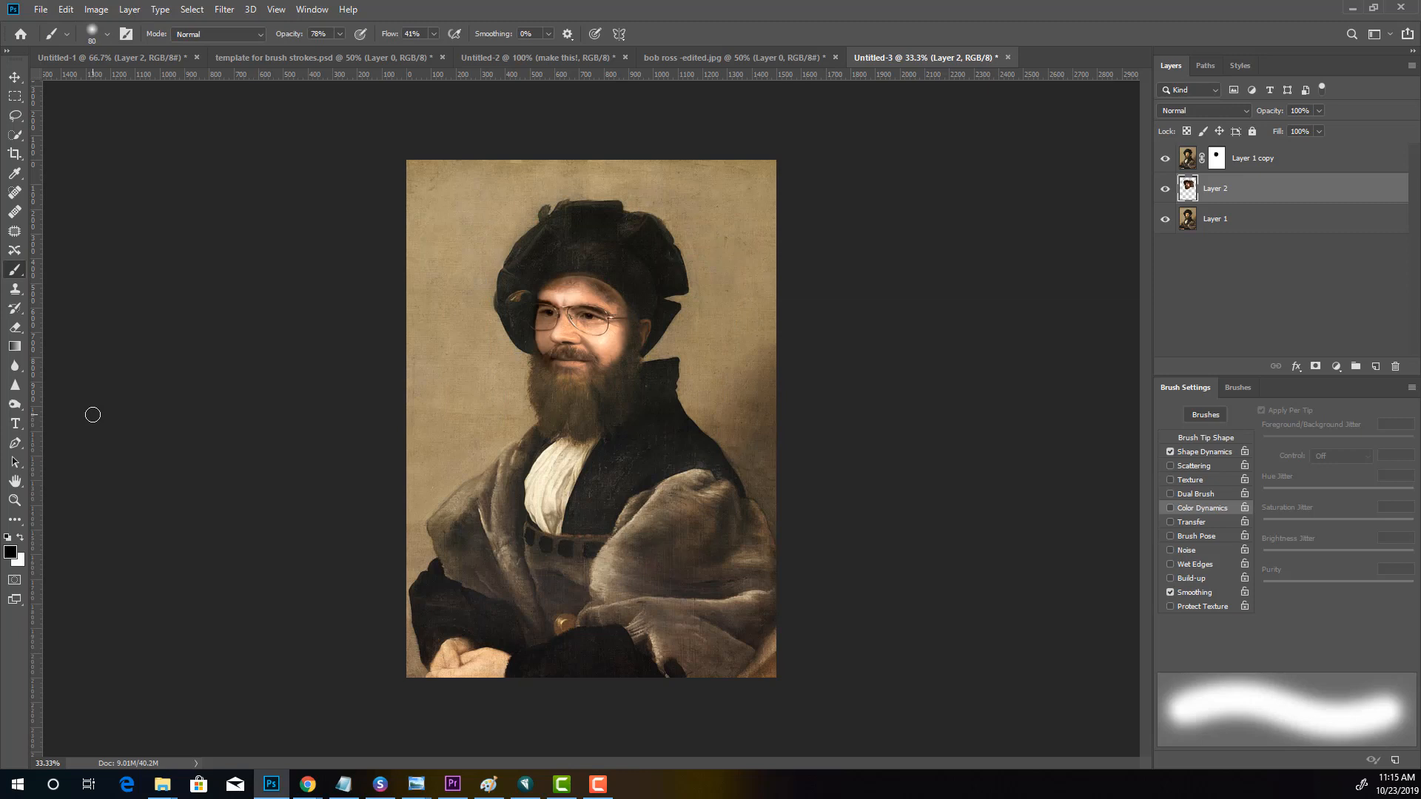
Stretch the head layer's height to about 105.5%, pull its upper-left corner inward and down, and apply the transform
{"action": "key", "text": "ctrl+t"}
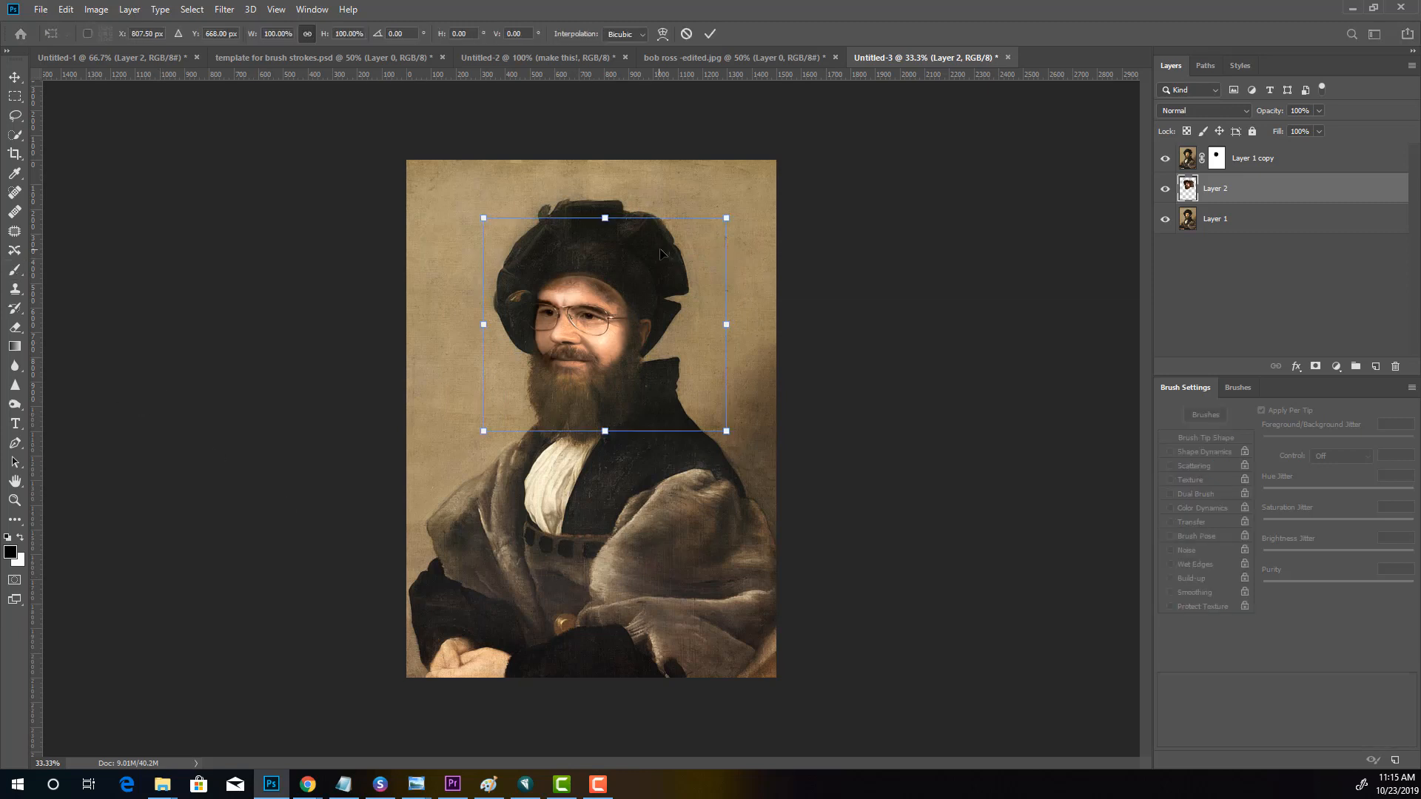
{"action": "left_click_drag", "start_coordinate": [727, 217], "coordinate": [727, 206]}
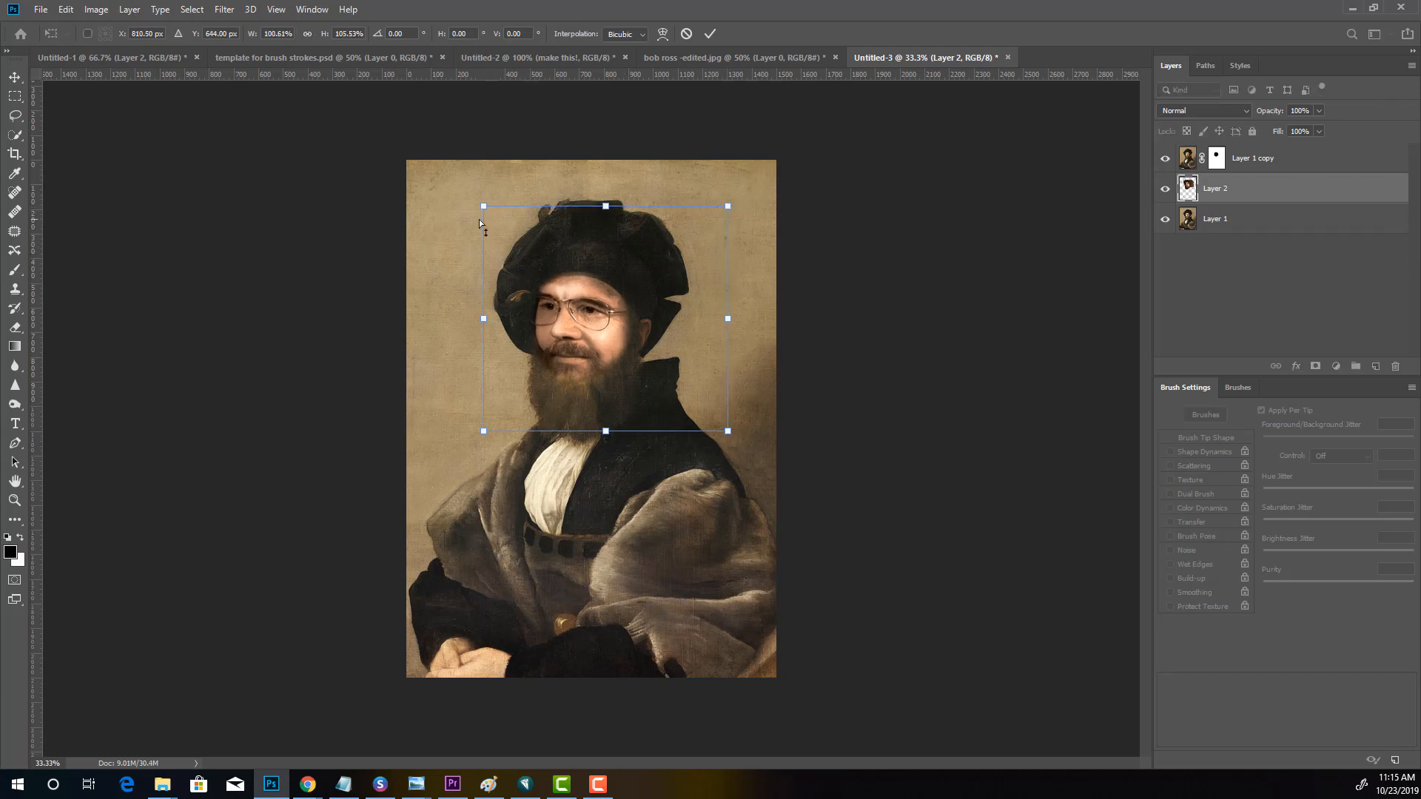
{"action": "left_click_drag", "start_coordinate": [481, 206], "coordinate": [495, 216]}
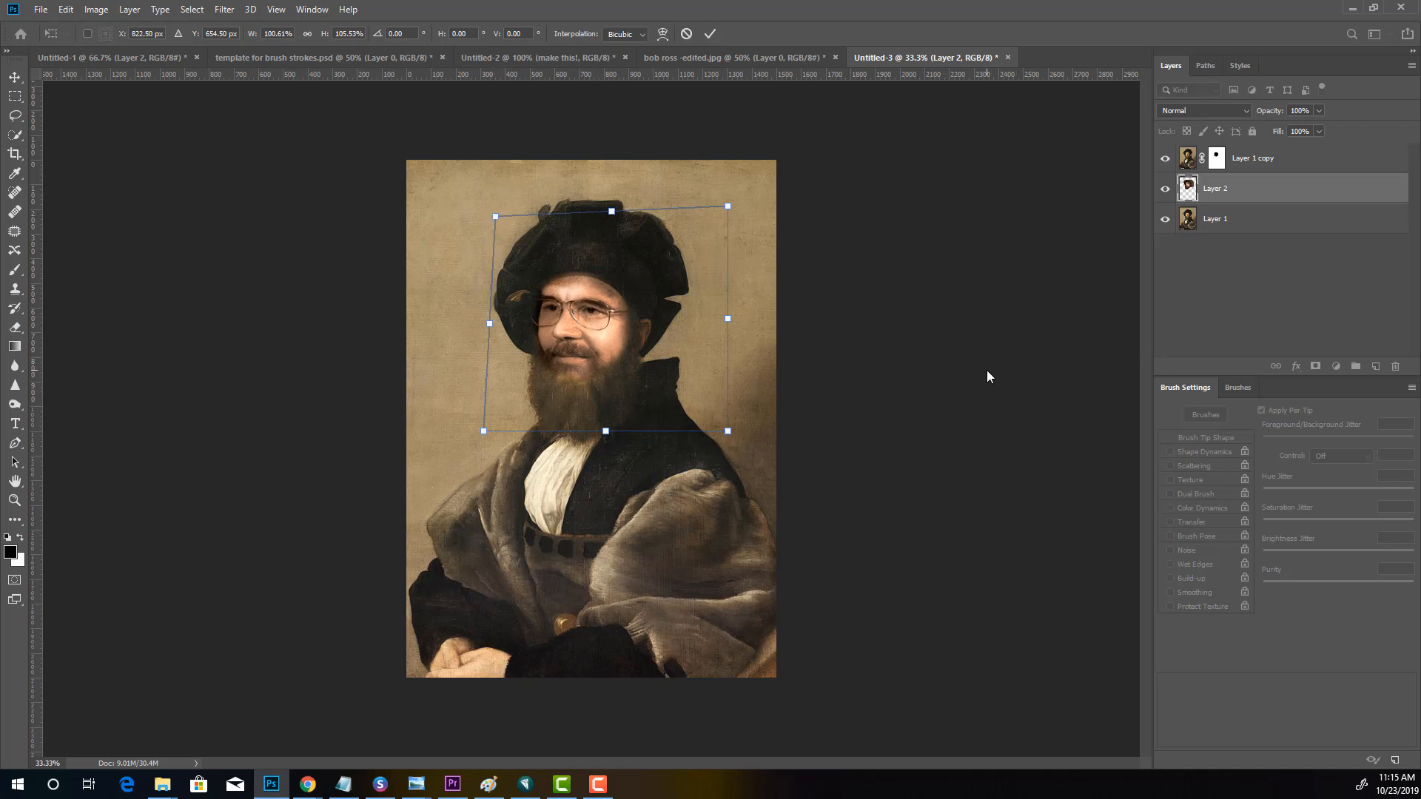
{"action": "key", "text": "b"}
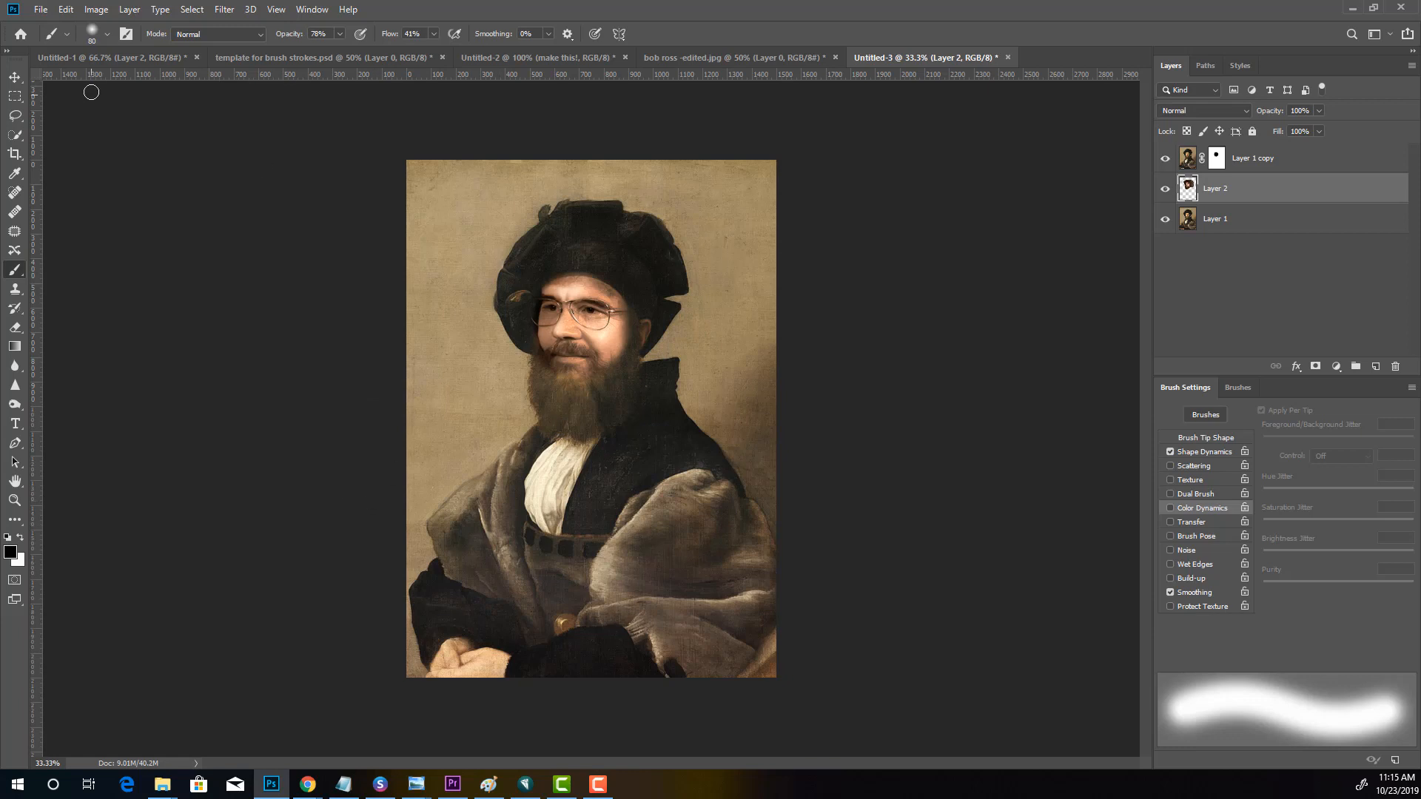
Nudge the head layer down in coarse steps, with one coarse step right and one back up
{"action": "left_click", "coordinate": [15, 77]}
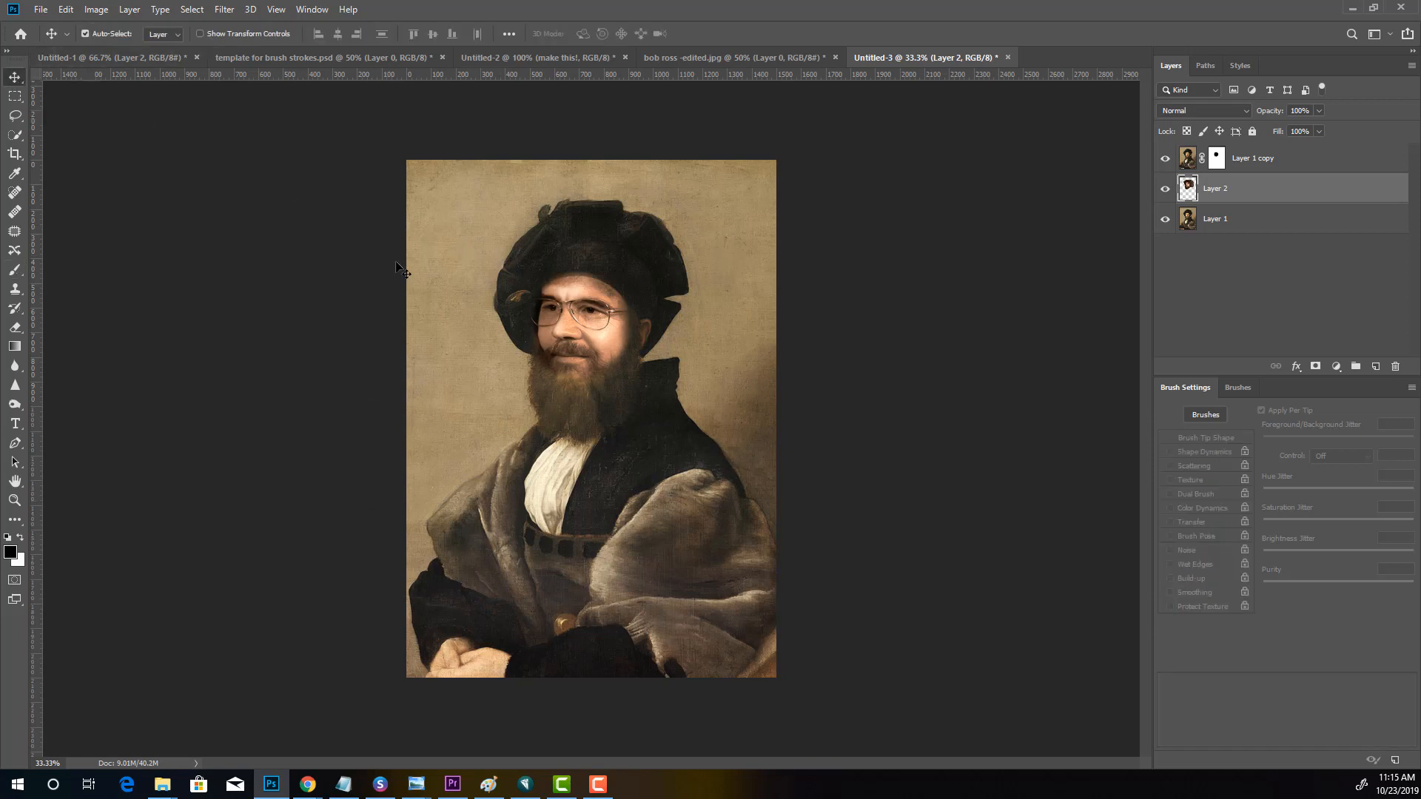
{"action": "right_click", "coordinate": [581, 337]}
{"action": "left_click", "coordinate": [583, 334]}
{"action": "key", "text": "shift+Down"}
{"action": "key", "text": "shift+Down"}
{"action": "key", "text": "shift+Down"}
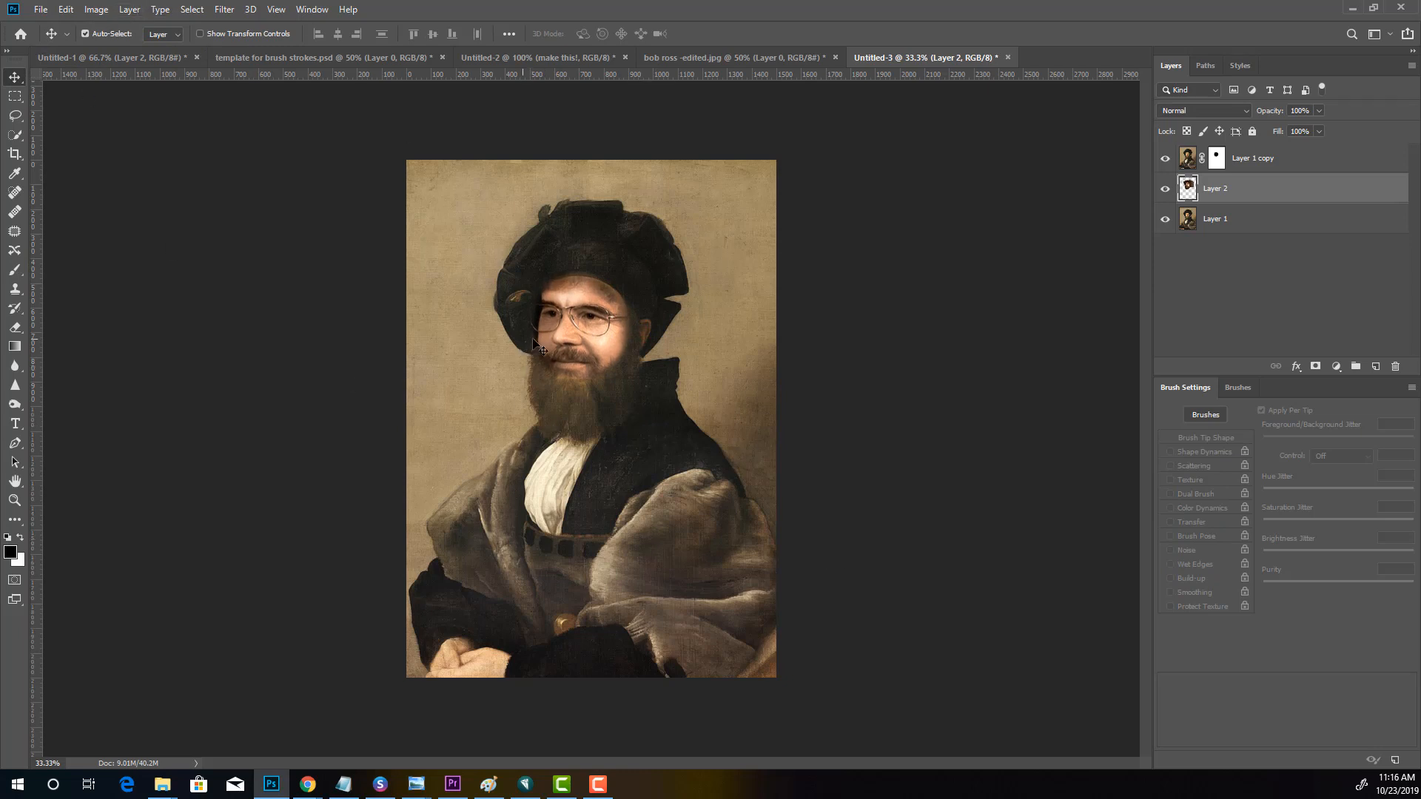
{"action": "key", "text": "shift+Right"}
{"action": "key", "text": "shift+Up"}
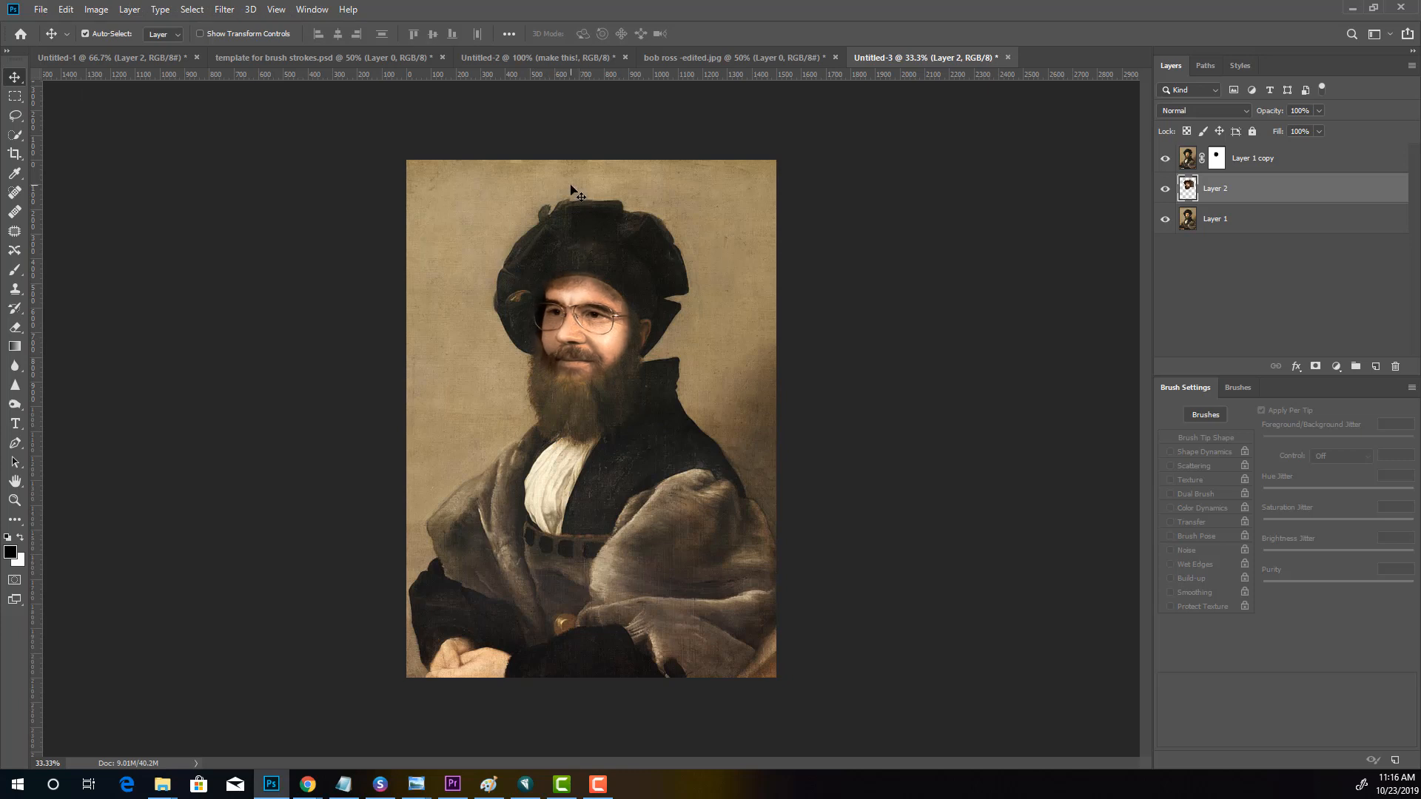
Fine-tune the head layer's position by nudging it slightly up and to the left
{"action": "key", "text": "Left"}
{"action": "key", "text": "Up"}
{"action": "key", "text": "Up"}
{"action": "key", "text": "Up"}
{"action": "key", "text": "Up"}
{"action": "key", "text": "Up"}
{"action": "key", "text": "Up"}
{"action": "key", "text": "Up"}
{"action": "key", "text": "Up"}
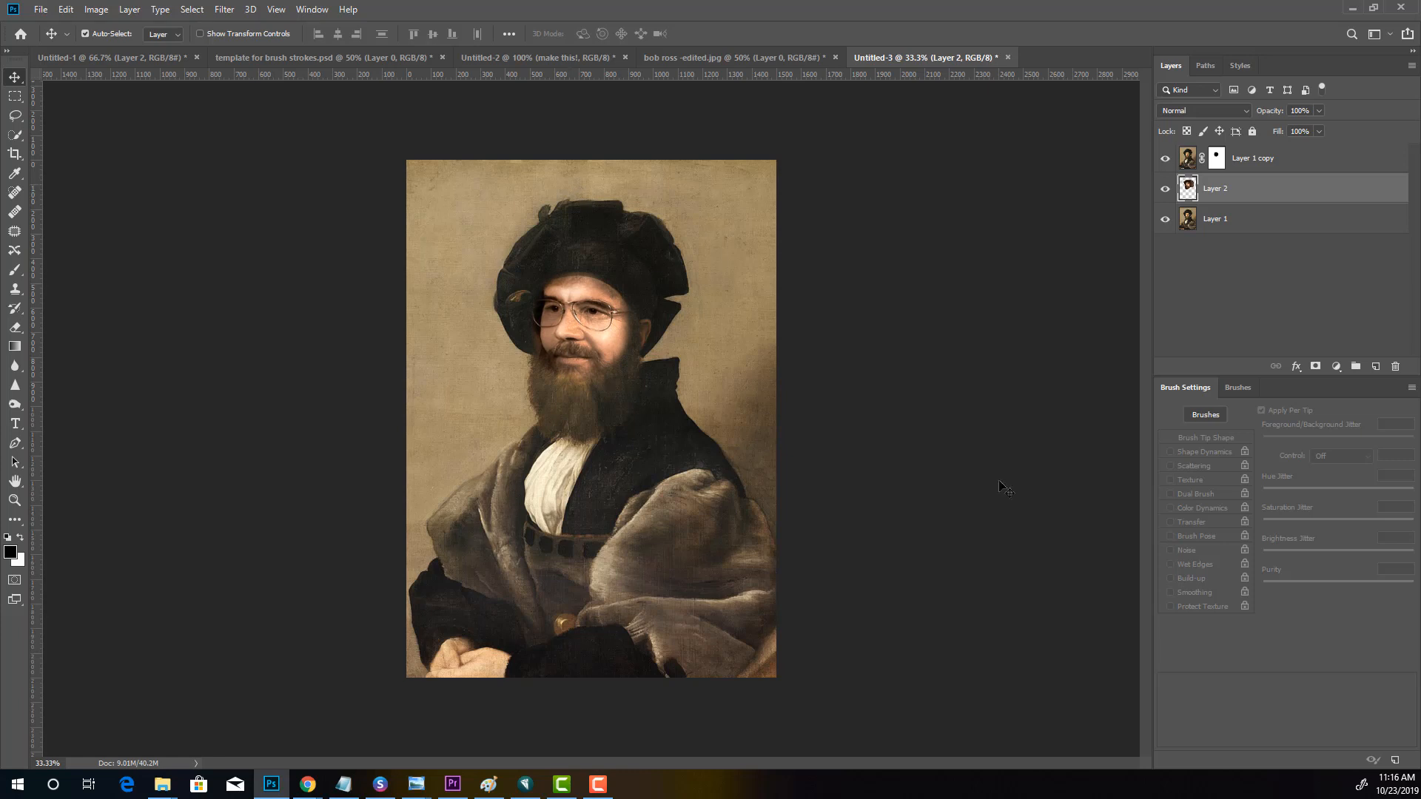
{"action": "key", "text": "shift+Left"}
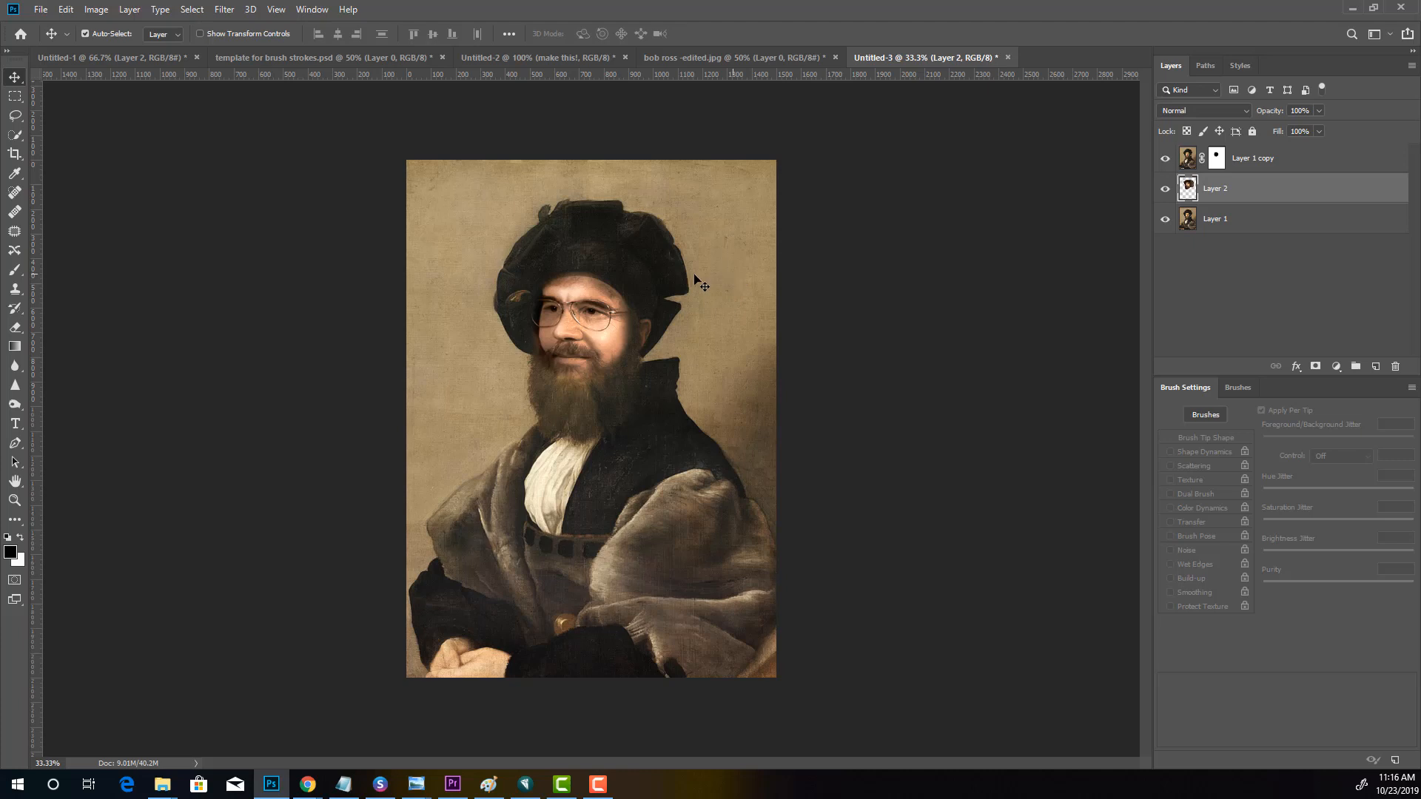
Apply a perspective transform to the head layer, narrowing its upper and lower edges and repositioning it over the portrait's face
{"action": "left_click", "coordinate": [66, 11]}
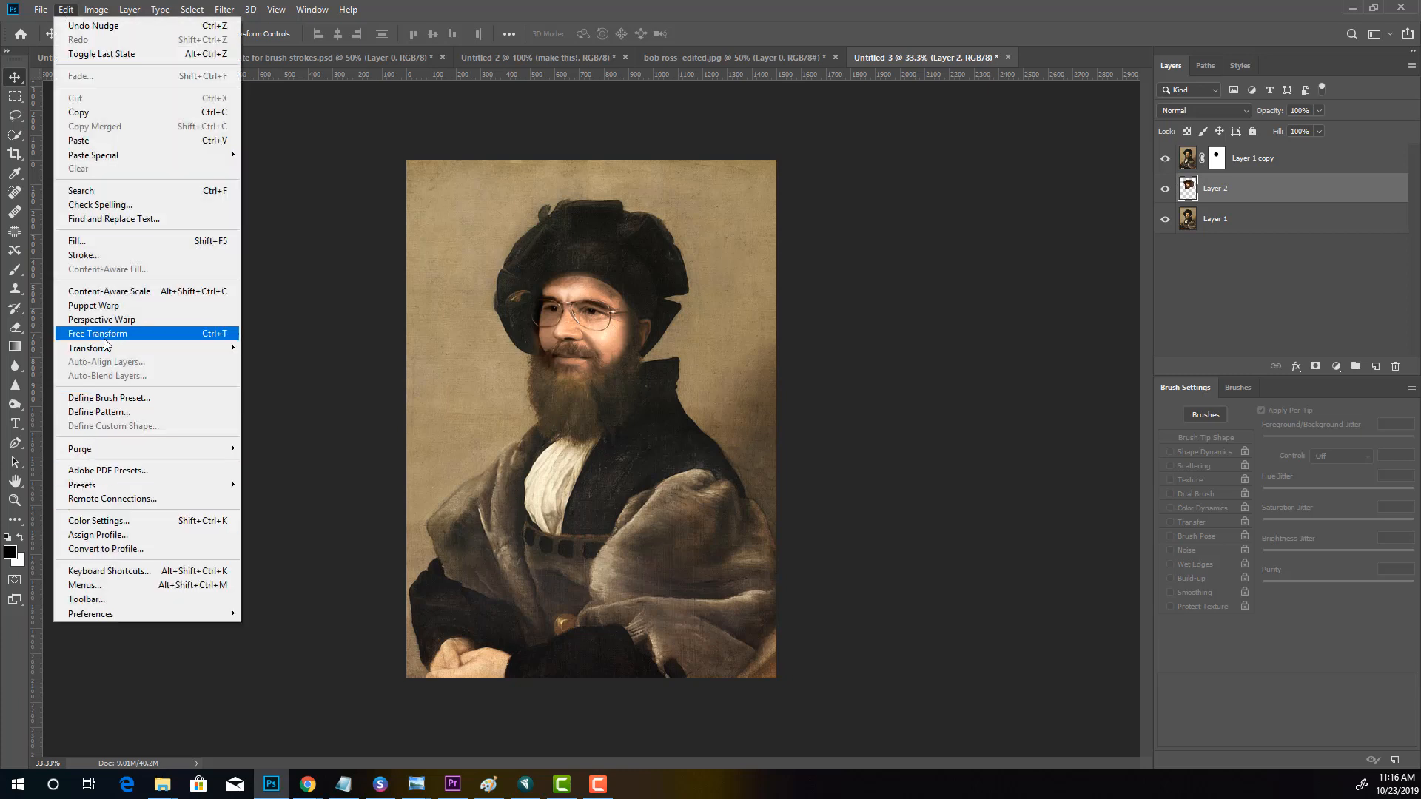
{"action": "mouse_move", "coordinate": [106, 350]}
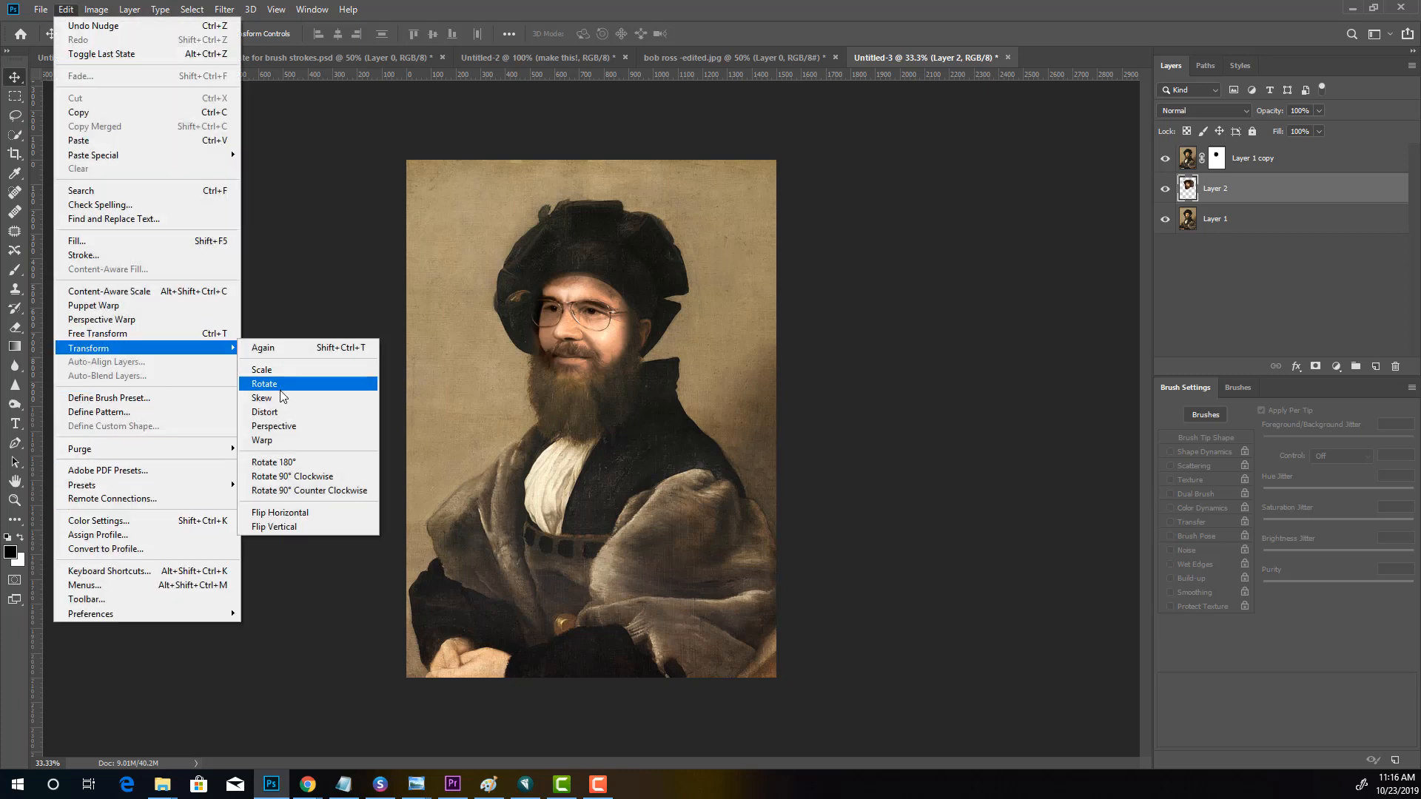
{"action": "left_click", "coordinate": [275, 427]}
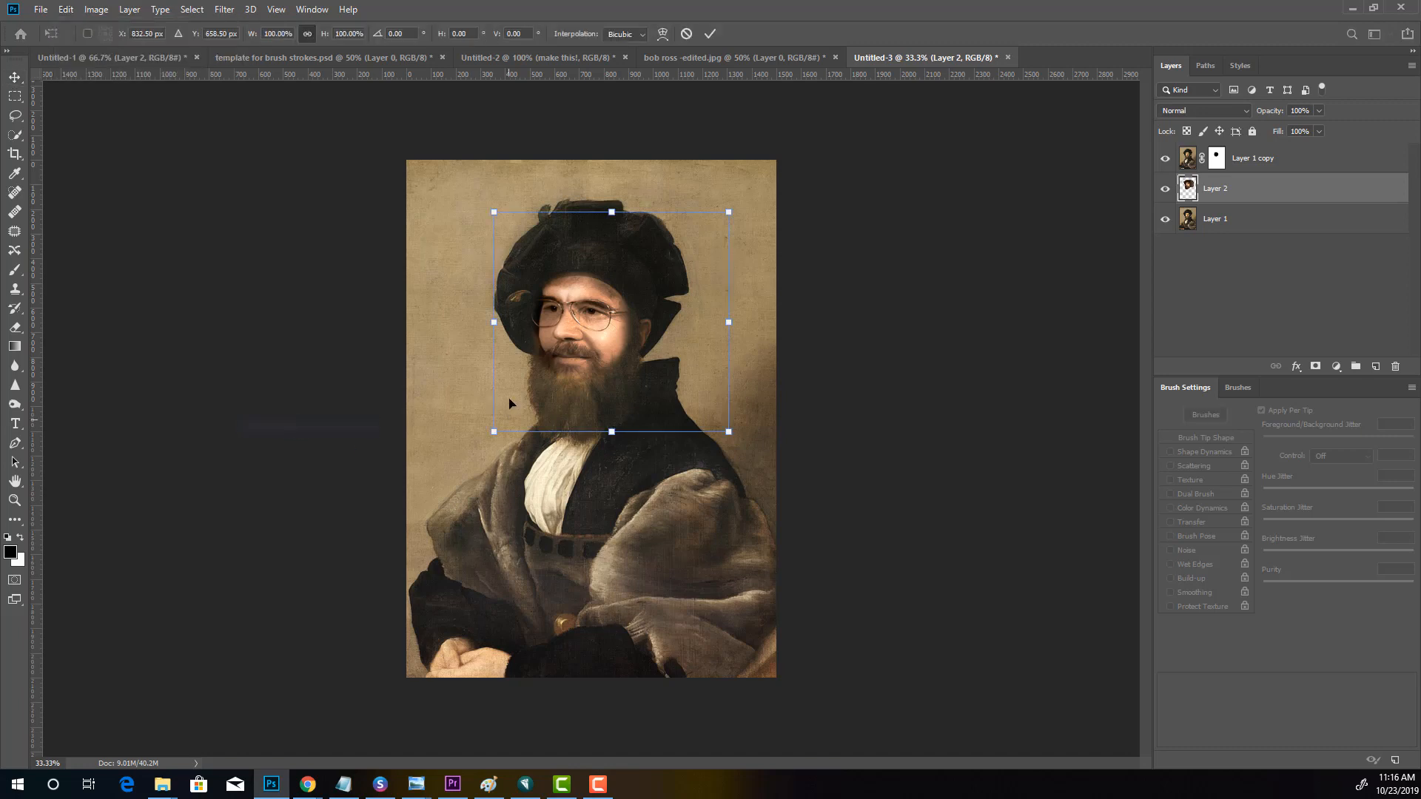
{"action": "mouse_move", "coordinate": [494, 213]}
{"action": "left_mouse_down"}
{"action": "mouse_move", "coordinate": [503, 231]}
{"action": "mouse_move", "coordinate": [512, 212]}
{"action": "left_mouse_up"}
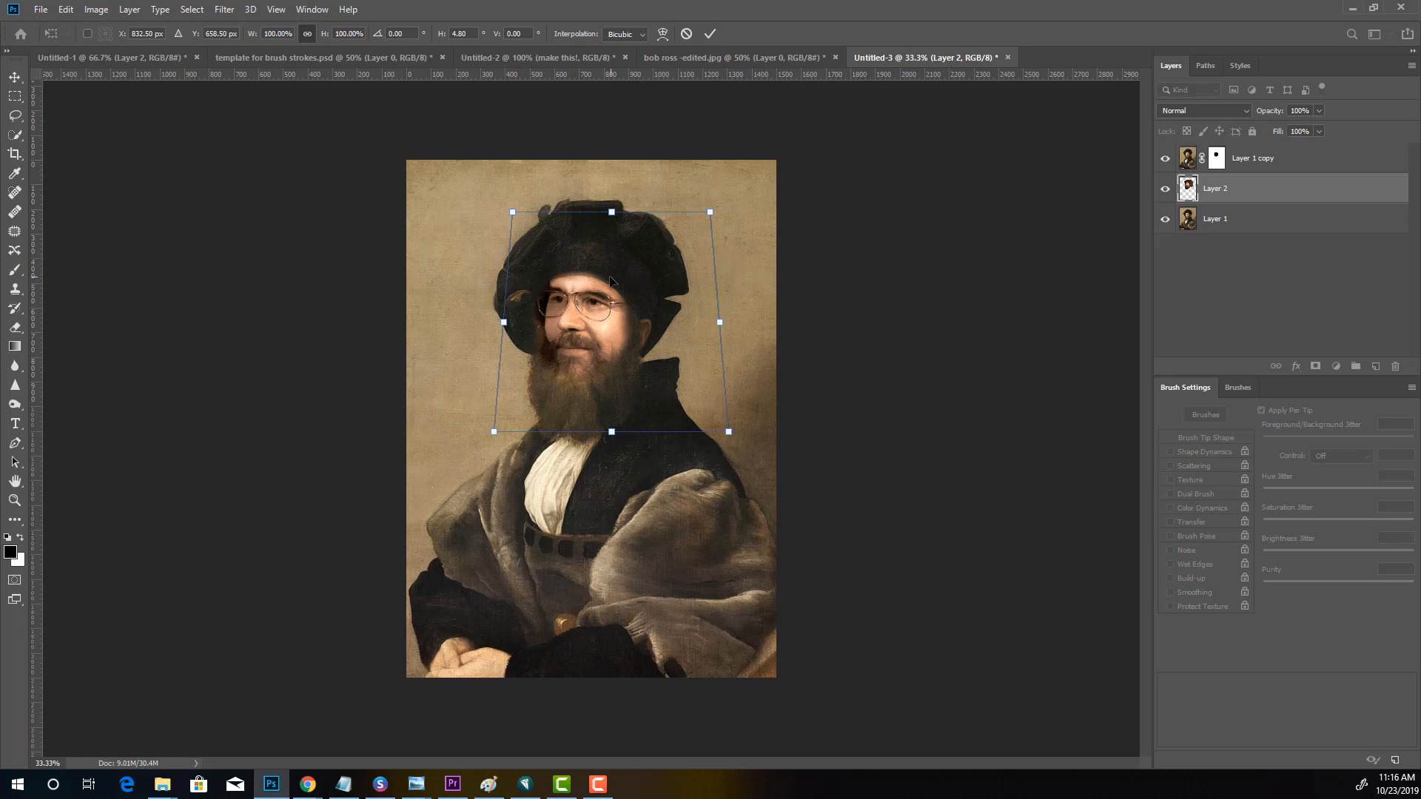
{"action": "left_click_drag", "start_coordinate": [607, 287], "coordinate": [603, 291]}
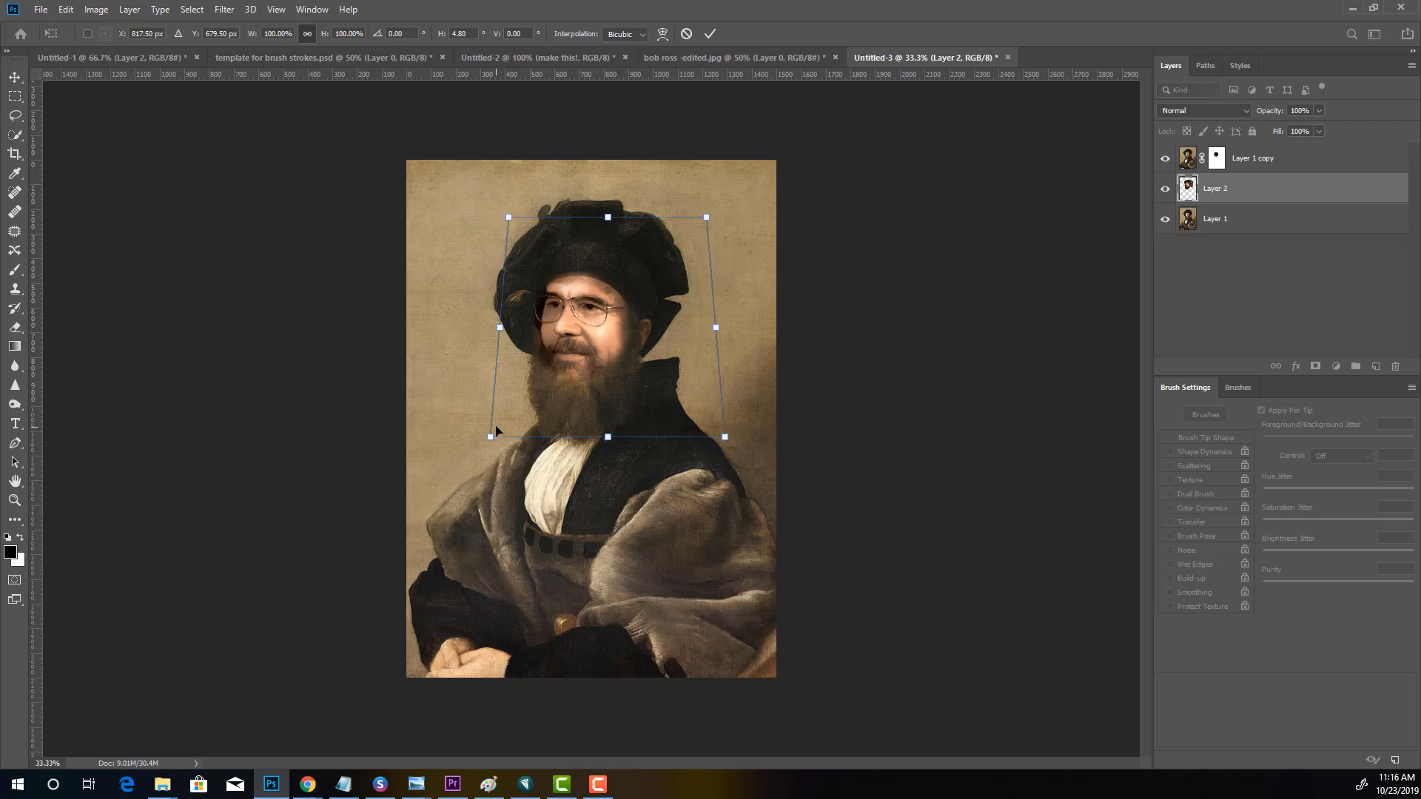
{"action": "left_click_drag", "start_coordinate": [491, 437], "coordinate": [503, 436]}
{"action": "left_click_drag", "start_coordinate": [562, 382], "coordinate": [555, 371]}
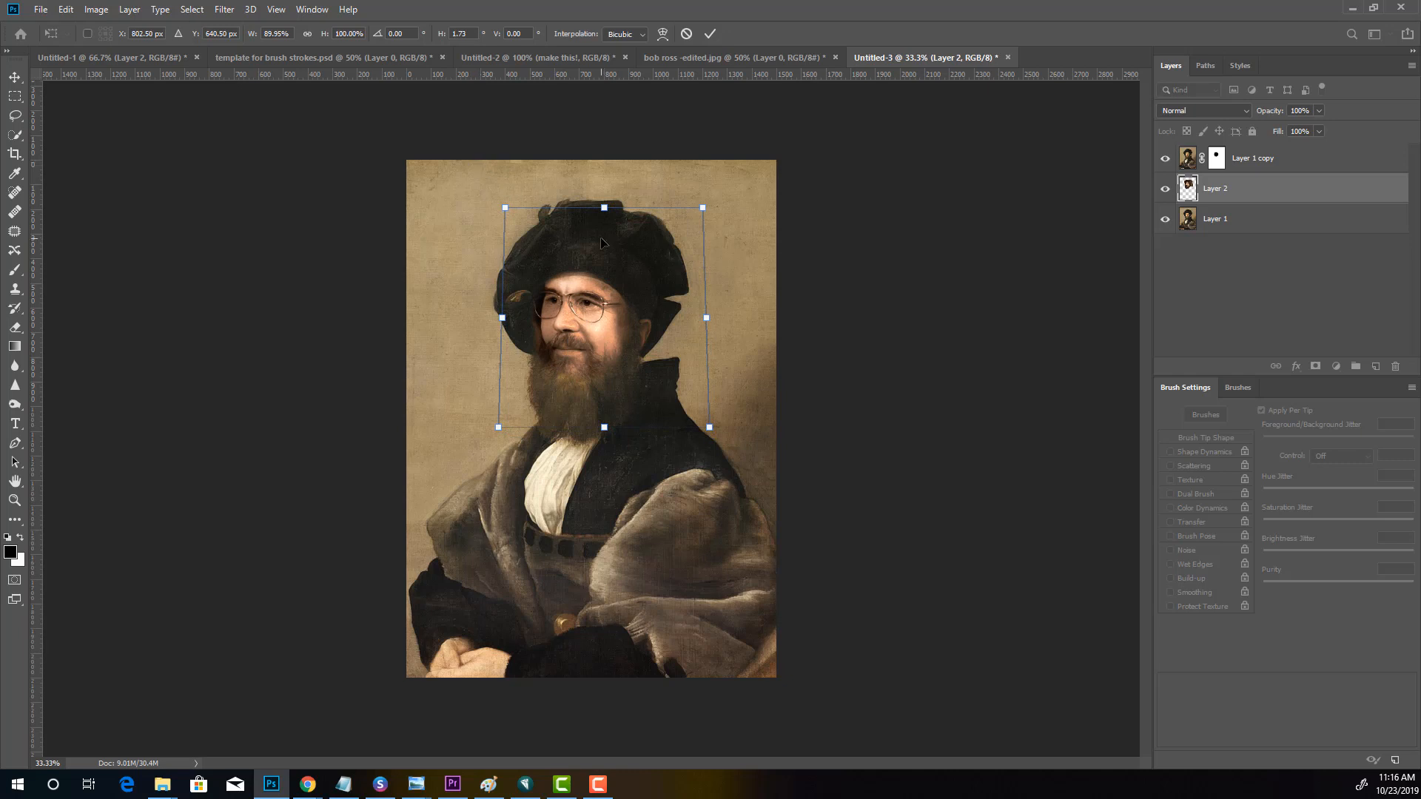
{"action": "key", "text": "Return"}
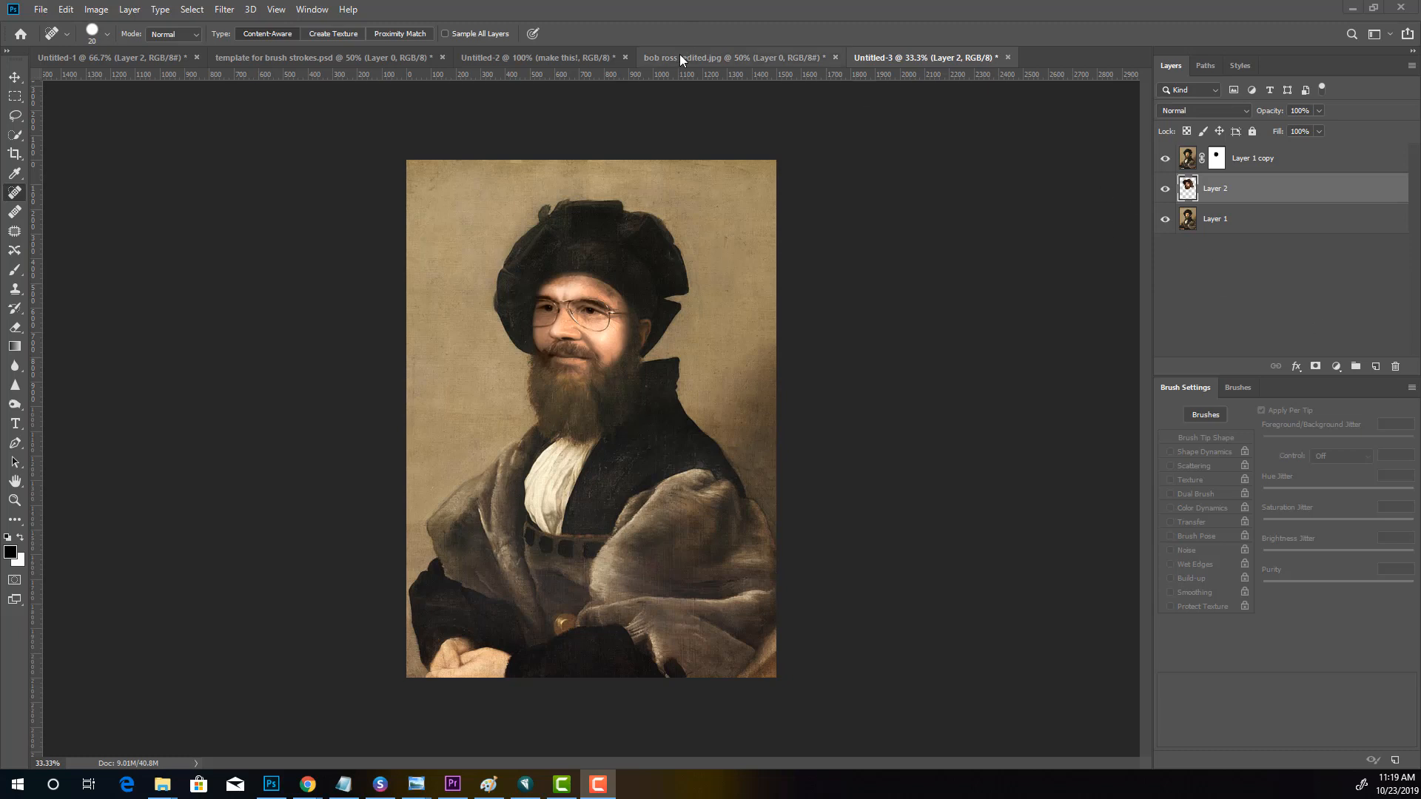
Check the source portrait in bob ross -edited.jpg and return to the Untitled-3 composite
{"action": "left_click", "coordinate": [733, 57]}
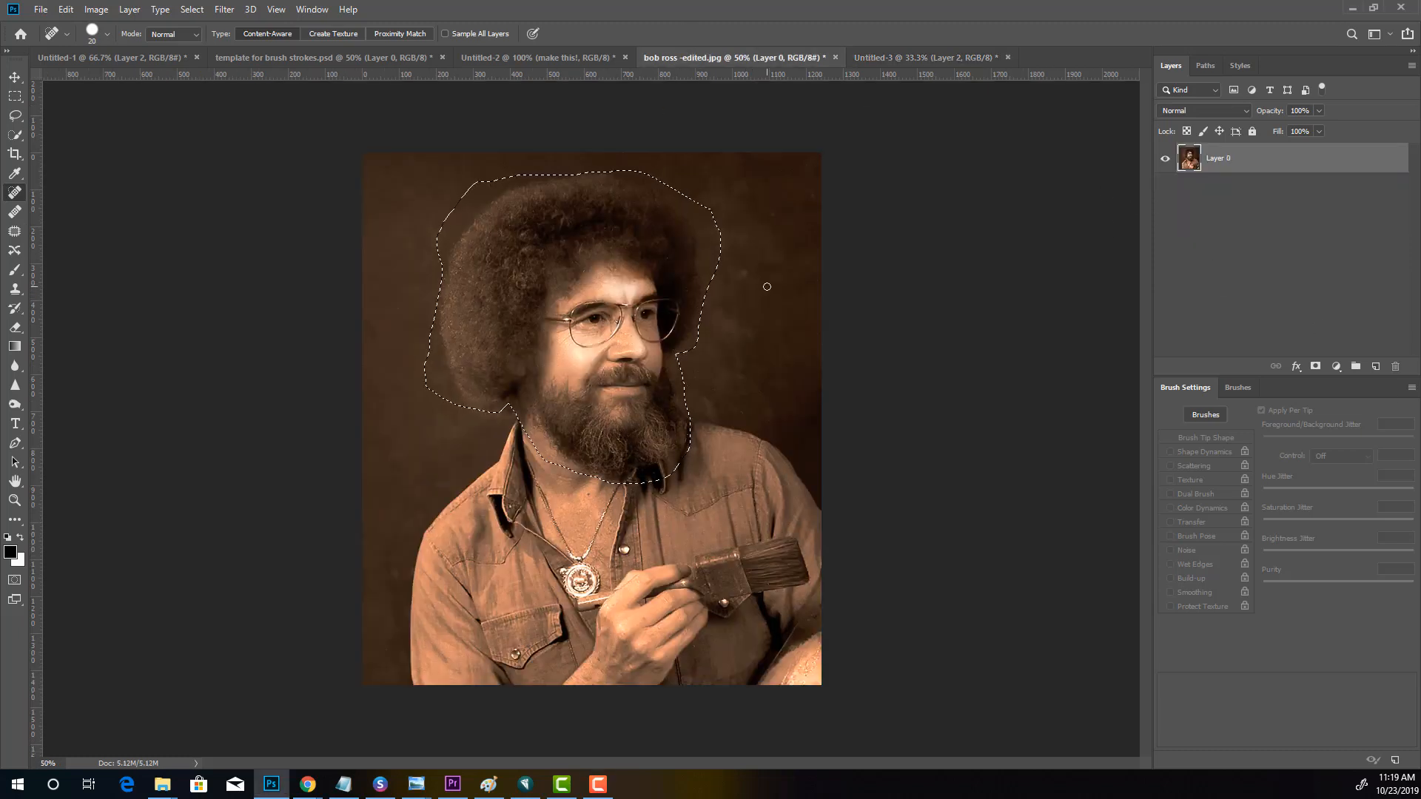
{"action": "left_click", "coordinate": [915, 59]}
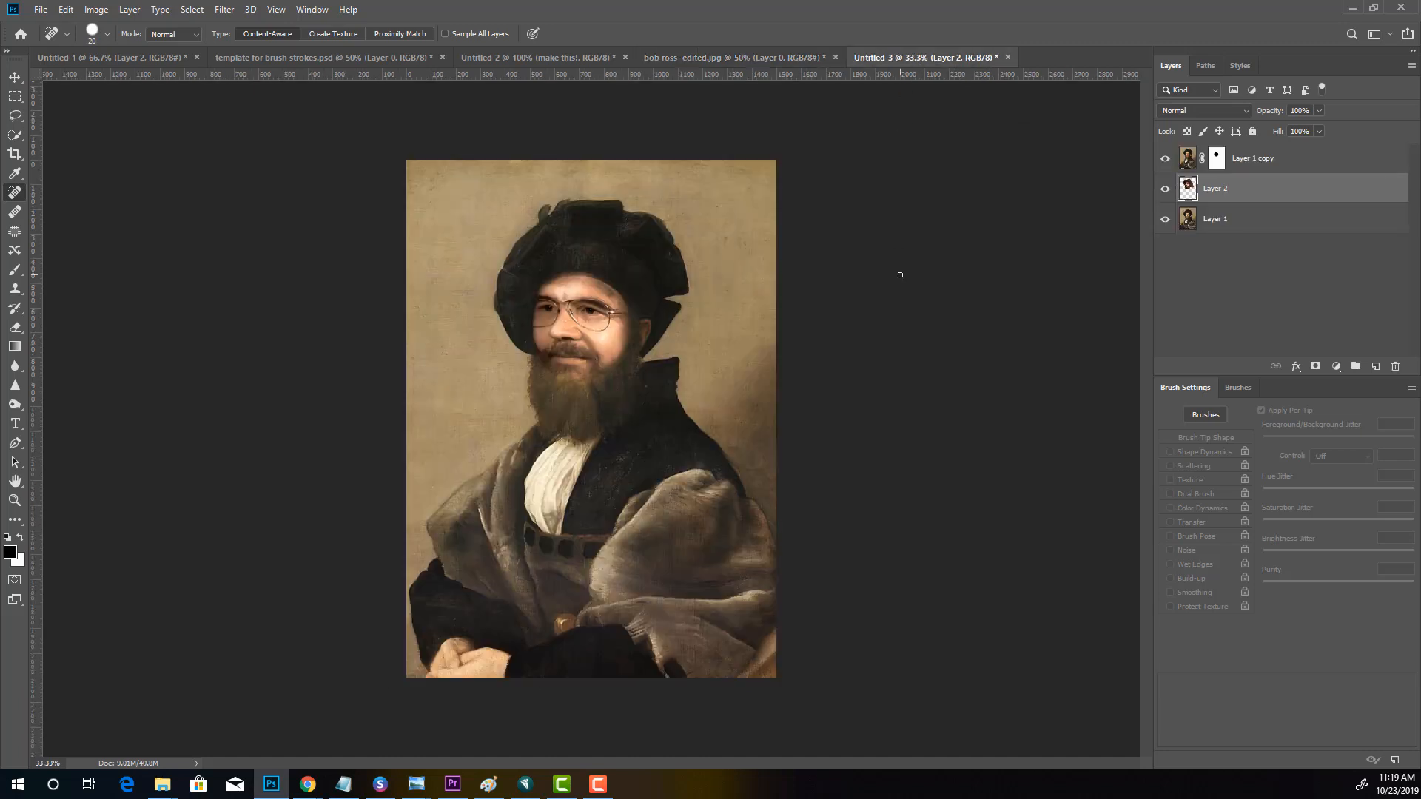
Paste the copied Bob Ross head as a new layer above Layer 2 and flip it horizontally
{"action": "key", "text": "ctrl+v"}
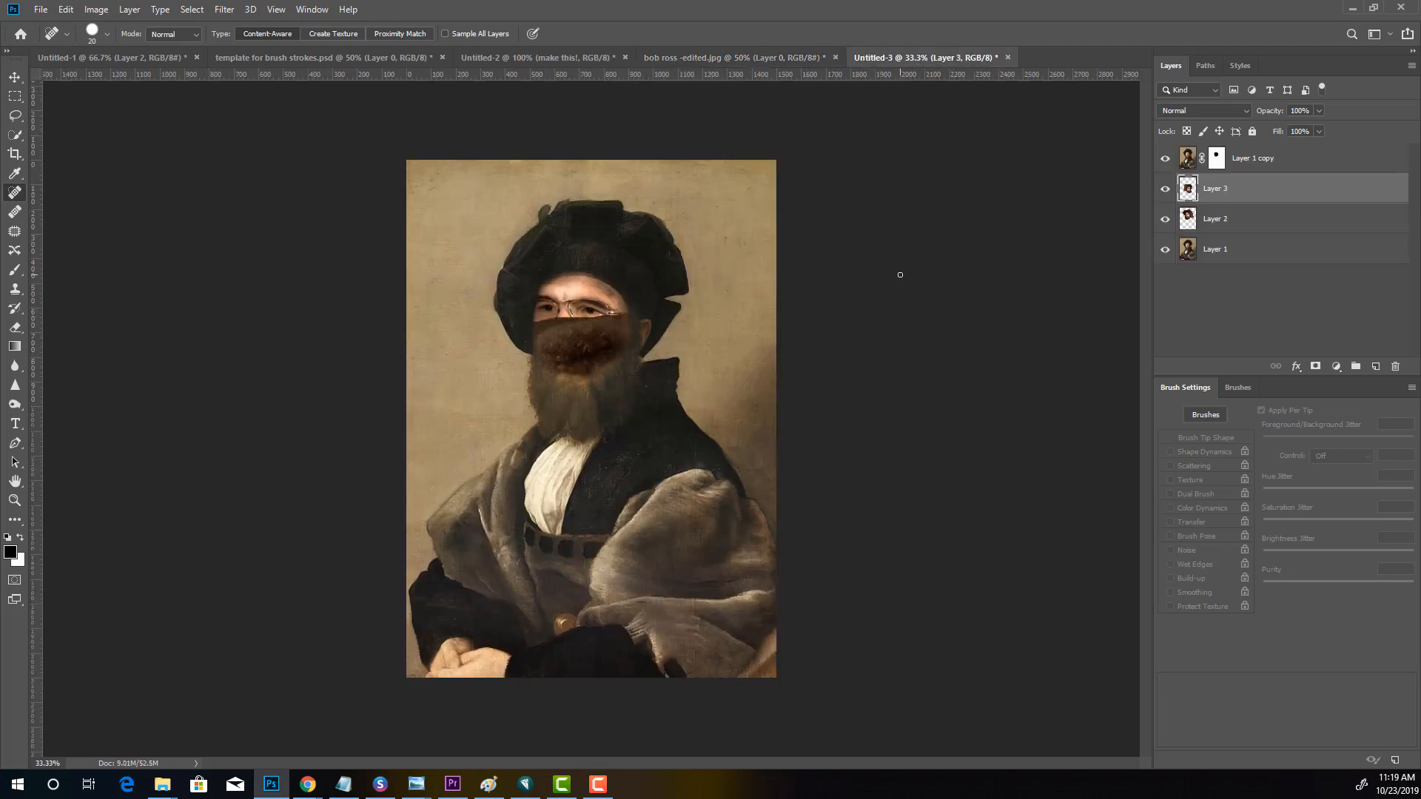
{"action": "left_click", "coordinate": [63, 10]}
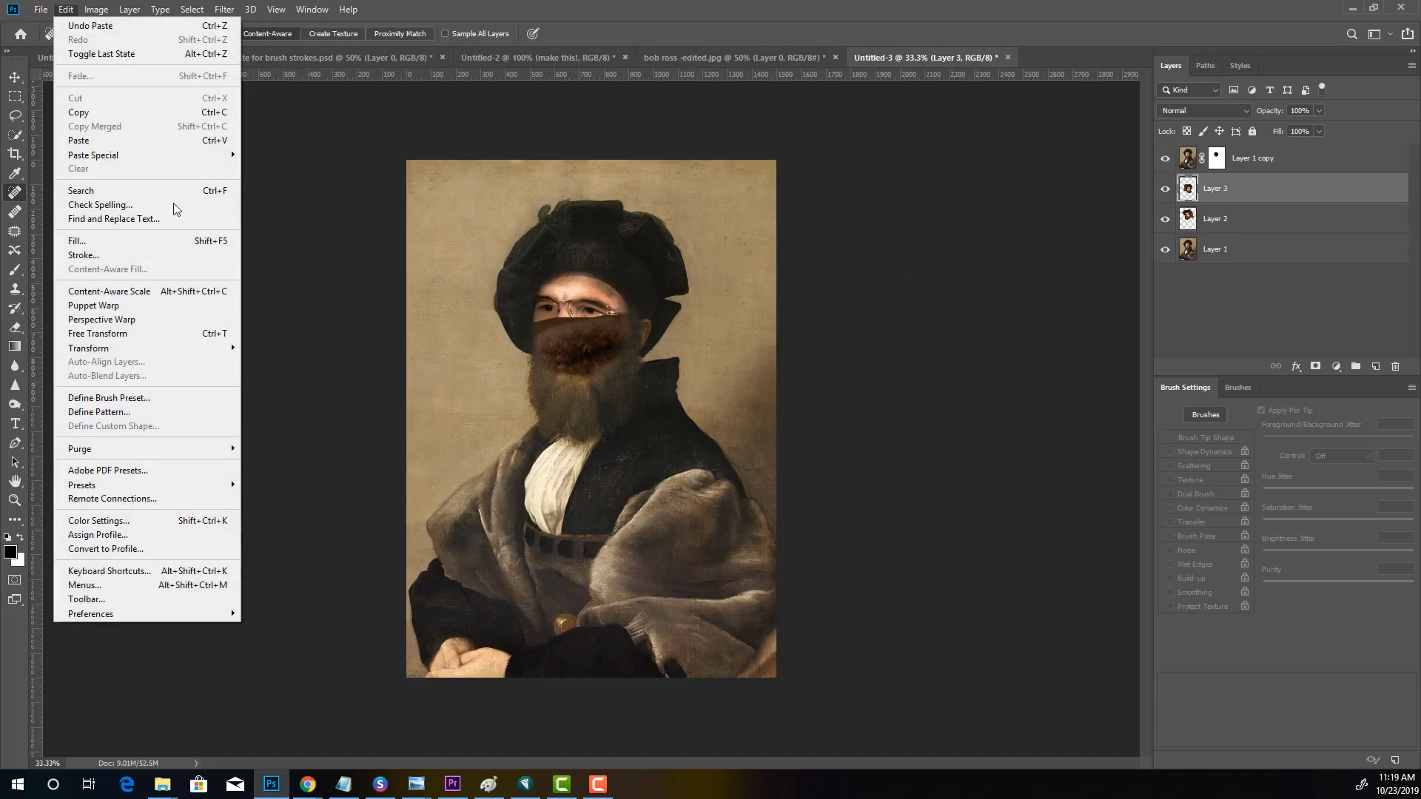
{"action": "mouse_move", "coordinate": [107, 349]}
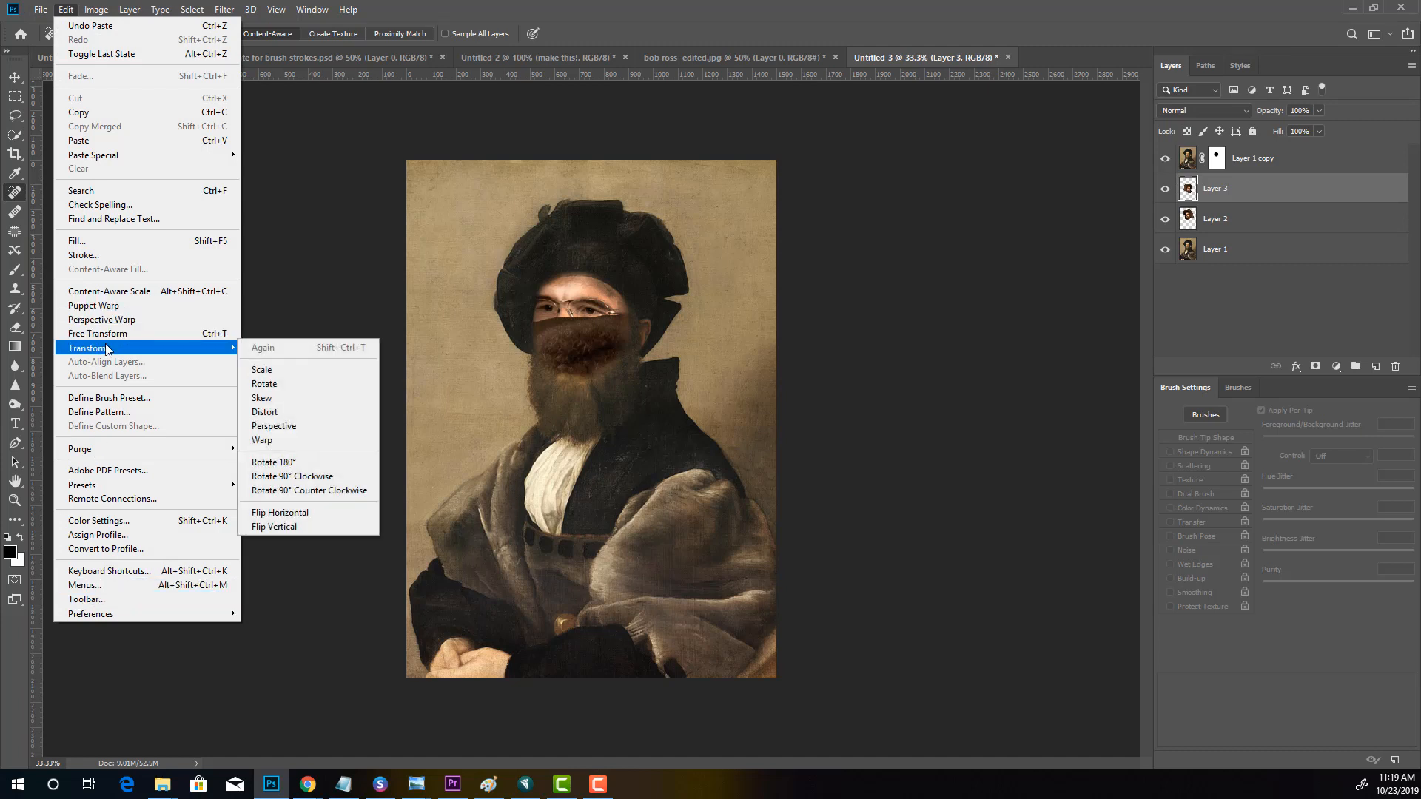
{"action": "left_click", "coordinate": [296, 512]}
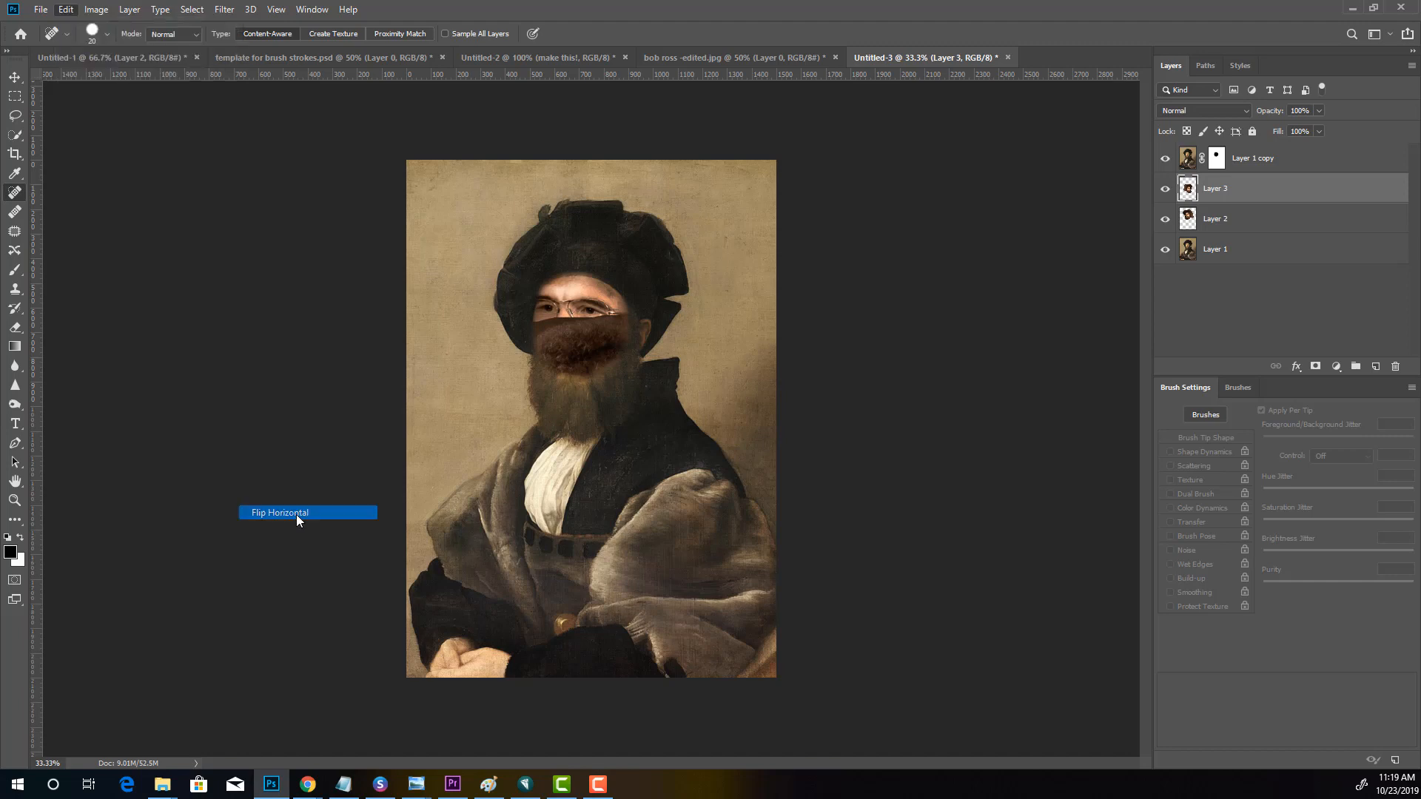
Free-transform the pasted head, moving it over the portrait's face and enlarging it to about 123% width and 108% height
{"action": "key", "text": "ctrl+t"}
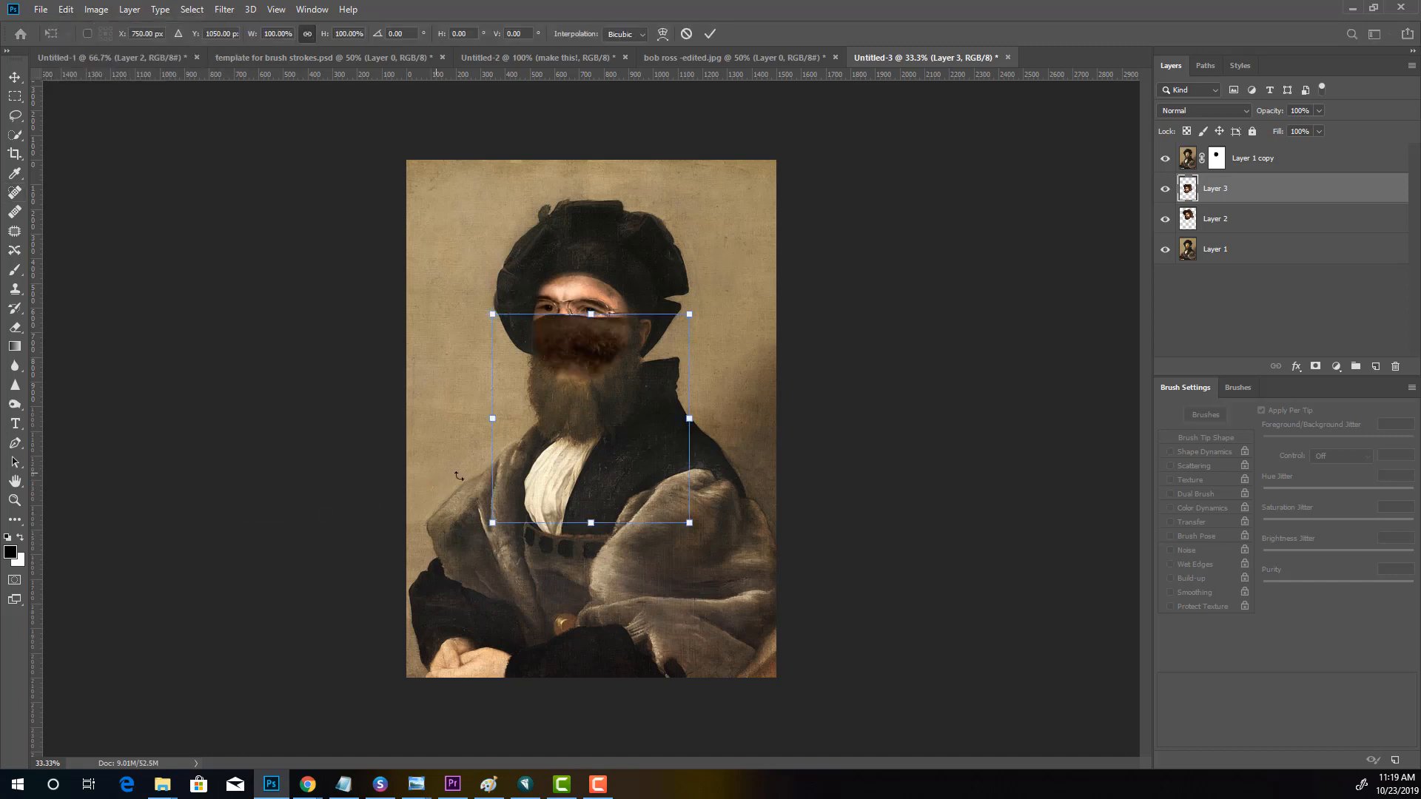
{"action": "left_click_drag", "start_coordinate": [581, 351], "coordinate": [590, 242]}
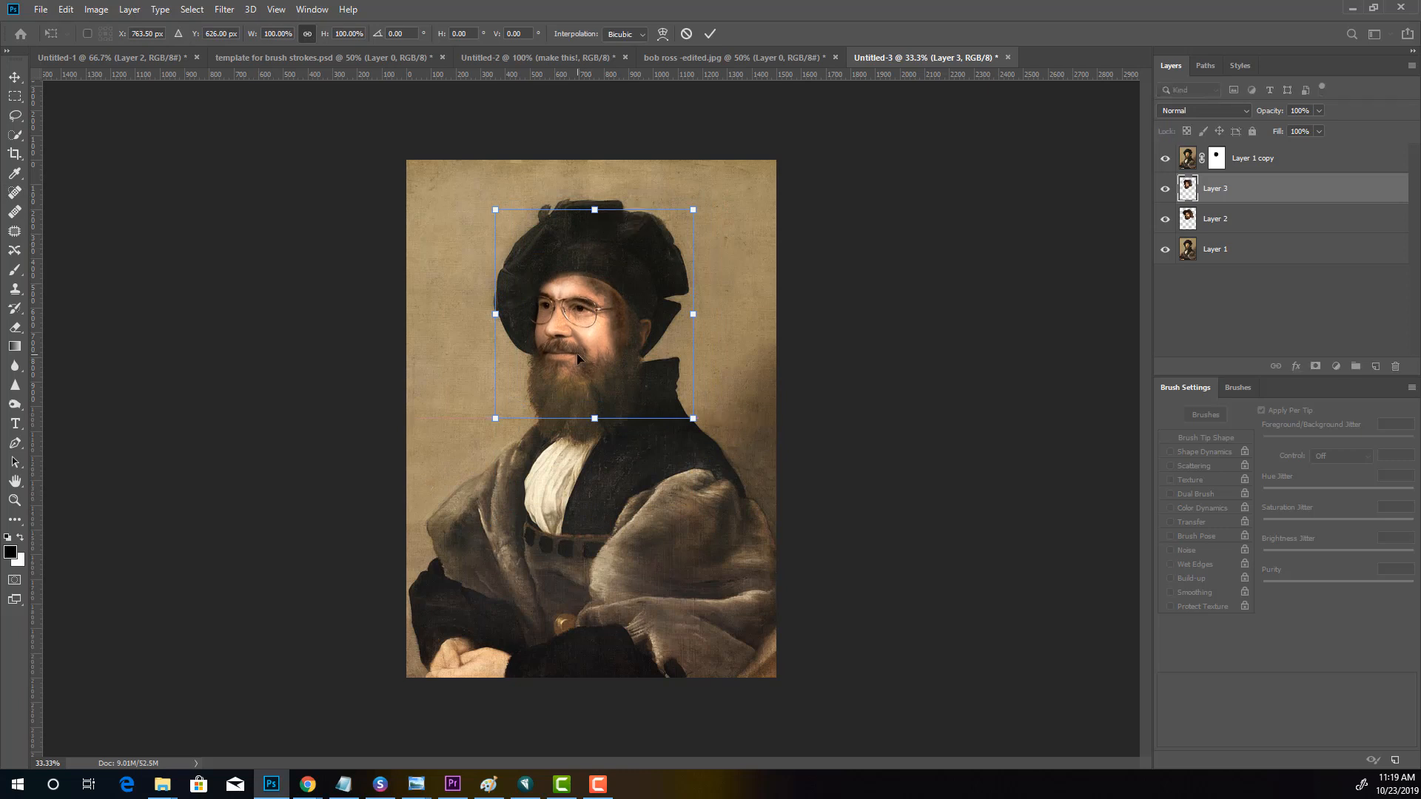
{"action": "mouse_move", "coordinate": [583, 350]}
{"action": "left_mouse_down"}
{"action": "mouse_move", "coordinate": [595, 320]}
{"action": "mouse_move", "coordinate": [591, 354]}
{"action": "mouse_move", "coordinate": [664, 364]}
{"action": "mouse_move", "coordinate": [562, 352]}
{"action": "mouse_move", "coordinate": [580, 348]}
{"action": "left_mouse_up"}
{"action": "left_click_drag", "start_coordinate": [695, 211], "coordinate": [739, 194]}
{"action": "mouse_move", "coordinate": [556, 306]}
{"action": "left_mouse_down"}
{"action": "mouse_move", "coordinate": [531, 312]}
{"action": "mouse_move", "coordinate": [552, 318]}
{"action": "left_mouse_up"}
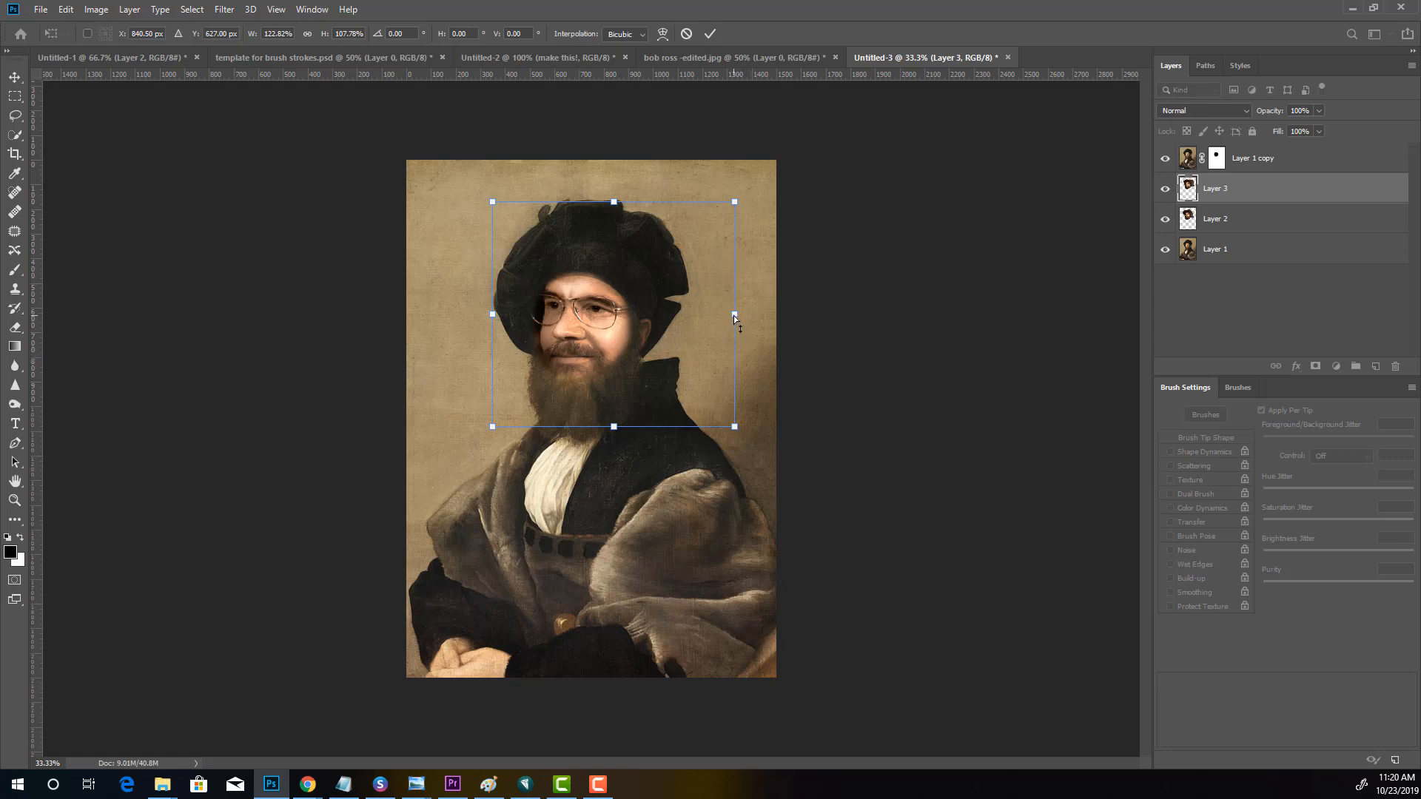
Skew the head -2.76° vertically, shrink it to about 113% by 104%, distort one upper corner inward, and compare with the layer hidden
{"action": "left_click_drag", "start_coordinate": [734, 312], "coordinate": [721, 305]}
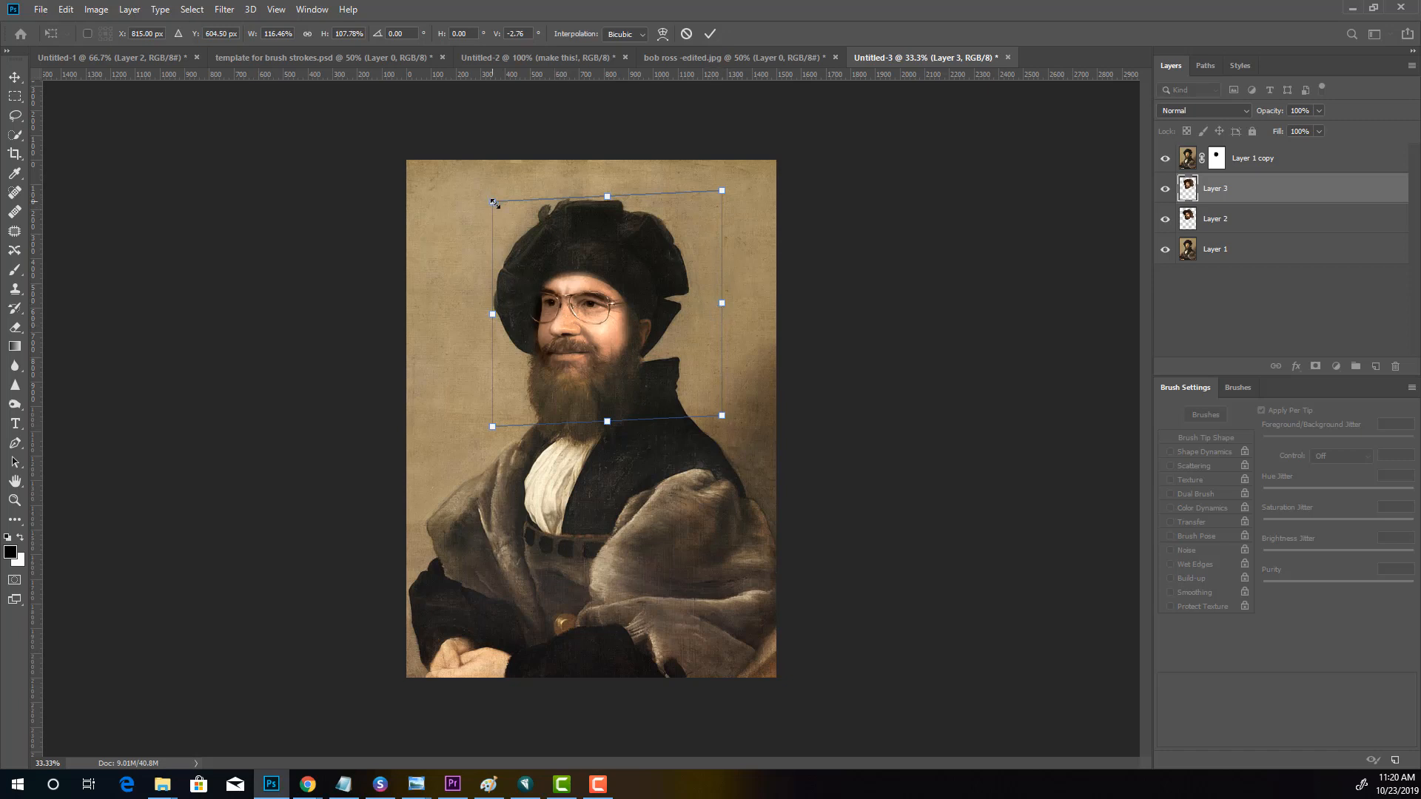
{"action": "mouse_move", "coordinate": [493, 201]}
{"action": "left_mouse_down"}
{"action": "mouse_move", "coordinate": [508, 221]}
{"action": "mouse_move", "coordinate": [499, 211]}
{"action": "left_mouse_up"}
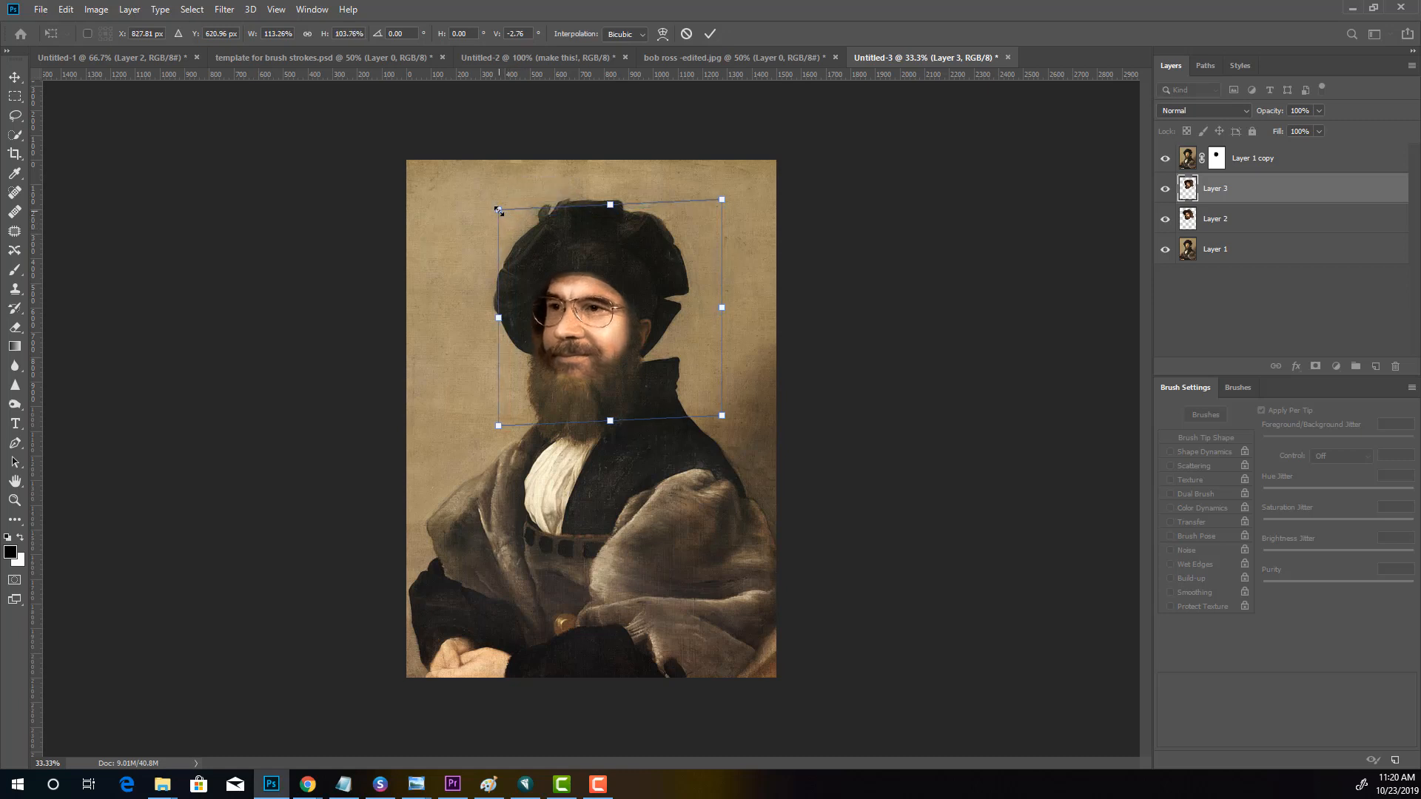
{"action": "left_click_drag", "start_coordinate": [578, 331], "coordinate": [568, 324]}
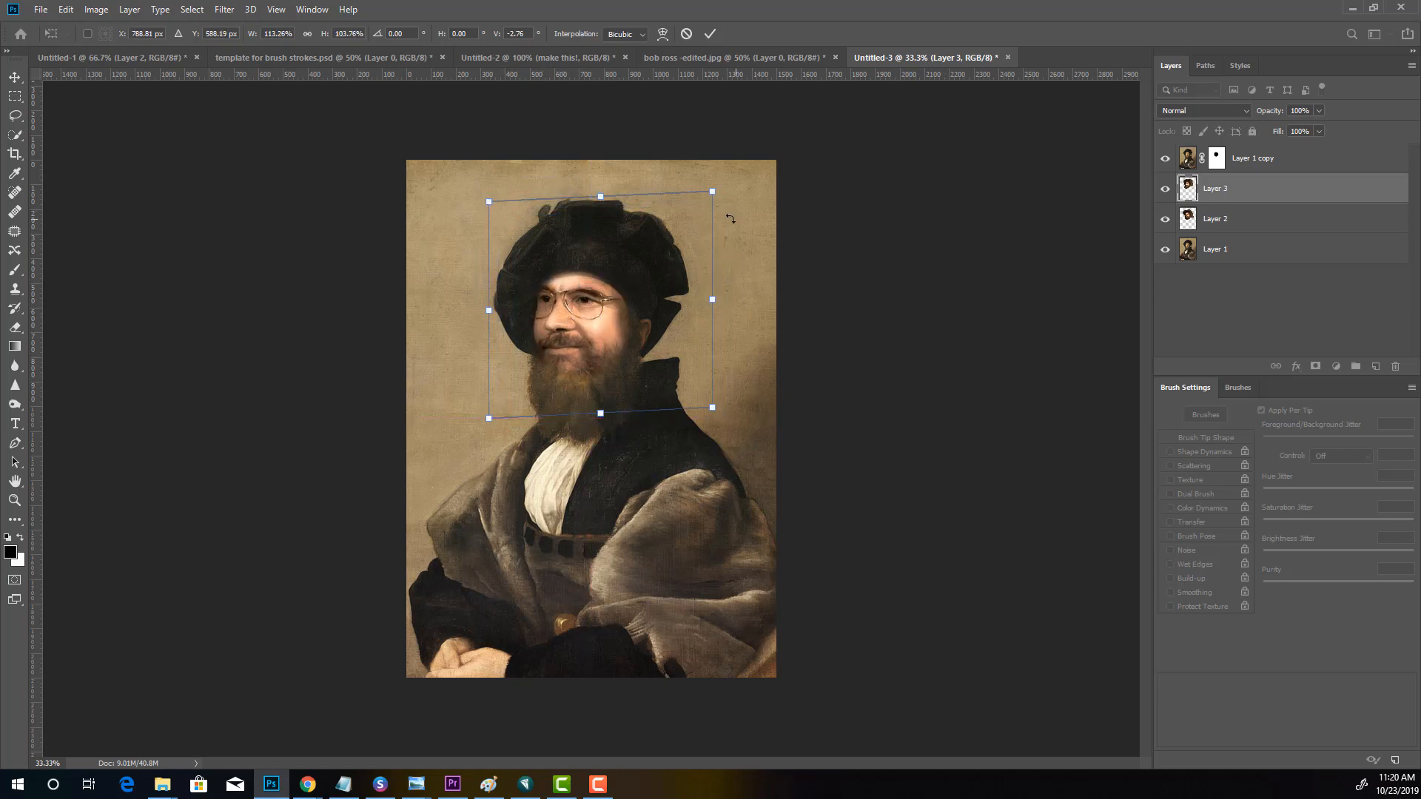
{"action": "left_click_drag", "start_coordinate": [715, 194], "coordinate": [708, 208]}
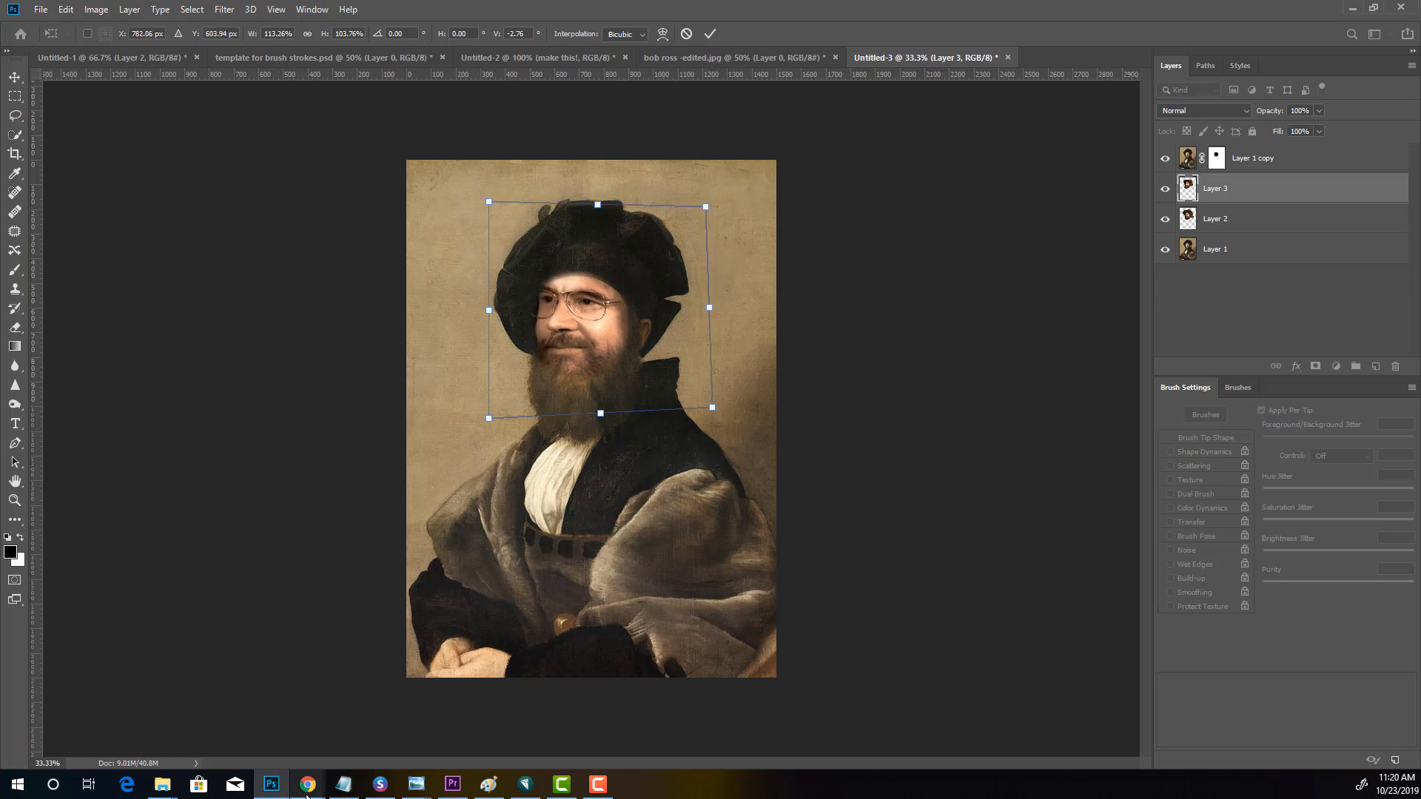
{"action": "mouse_move", "coordinate": [308, 794]}
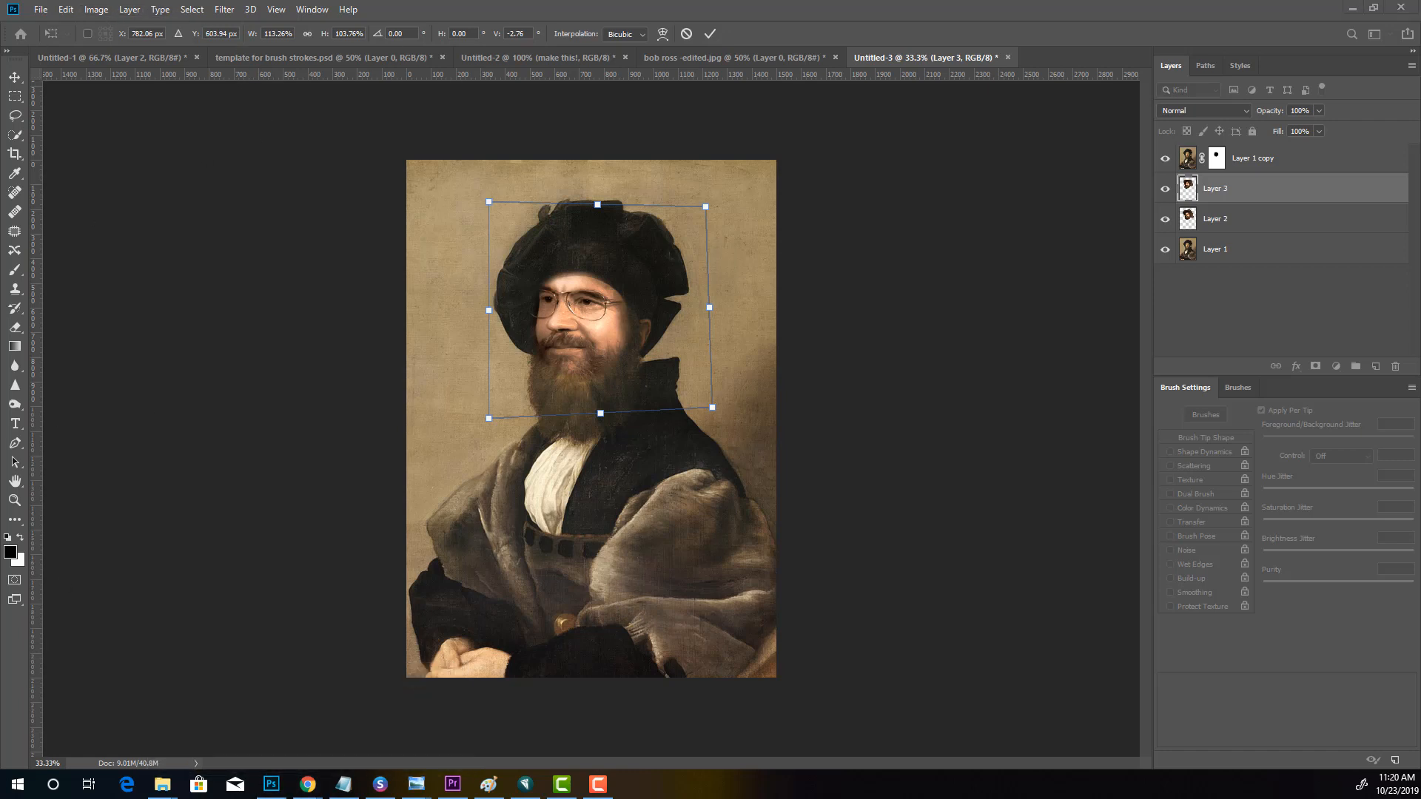
{"action": "key", "text": "Return"}
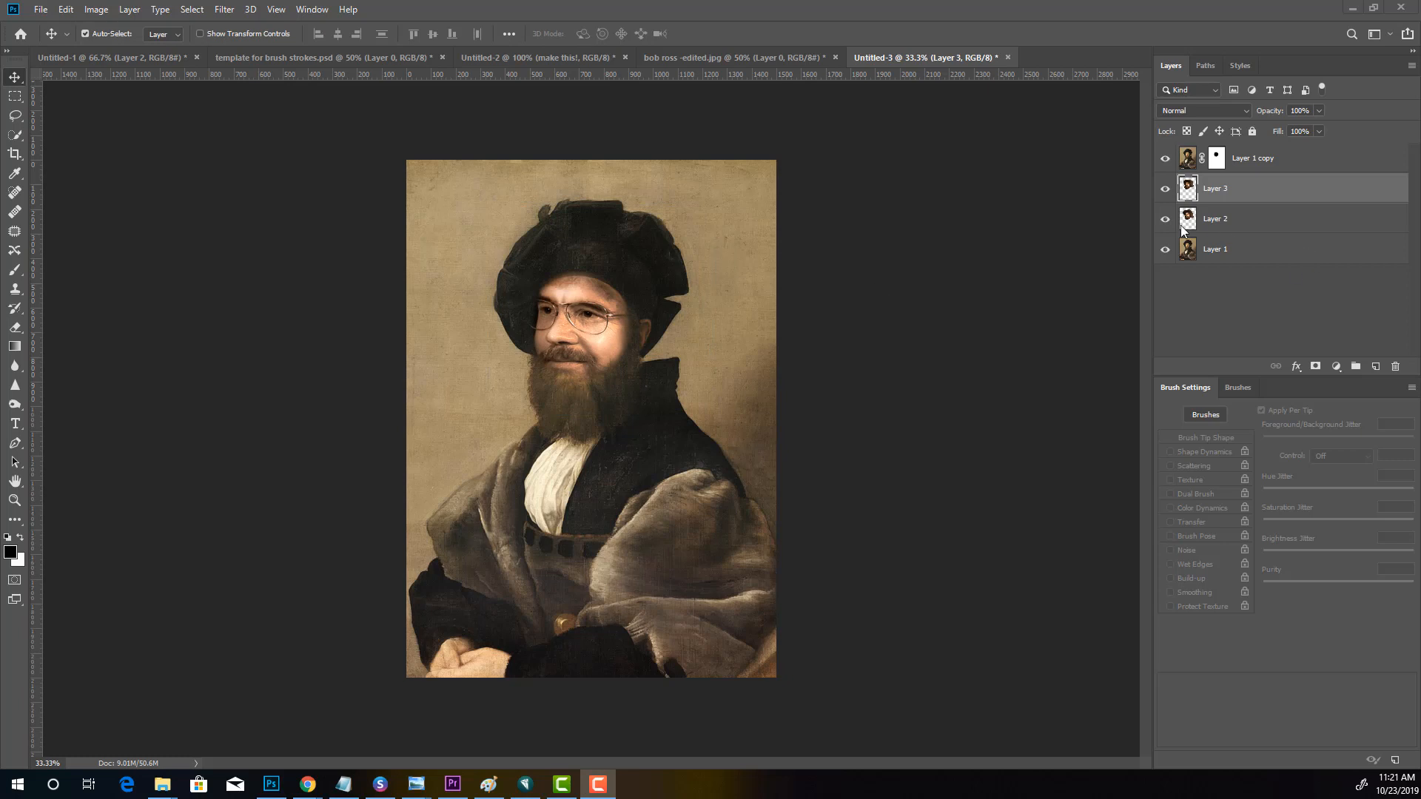
{"action": "left_click", "coordinate": [1165, 190]}
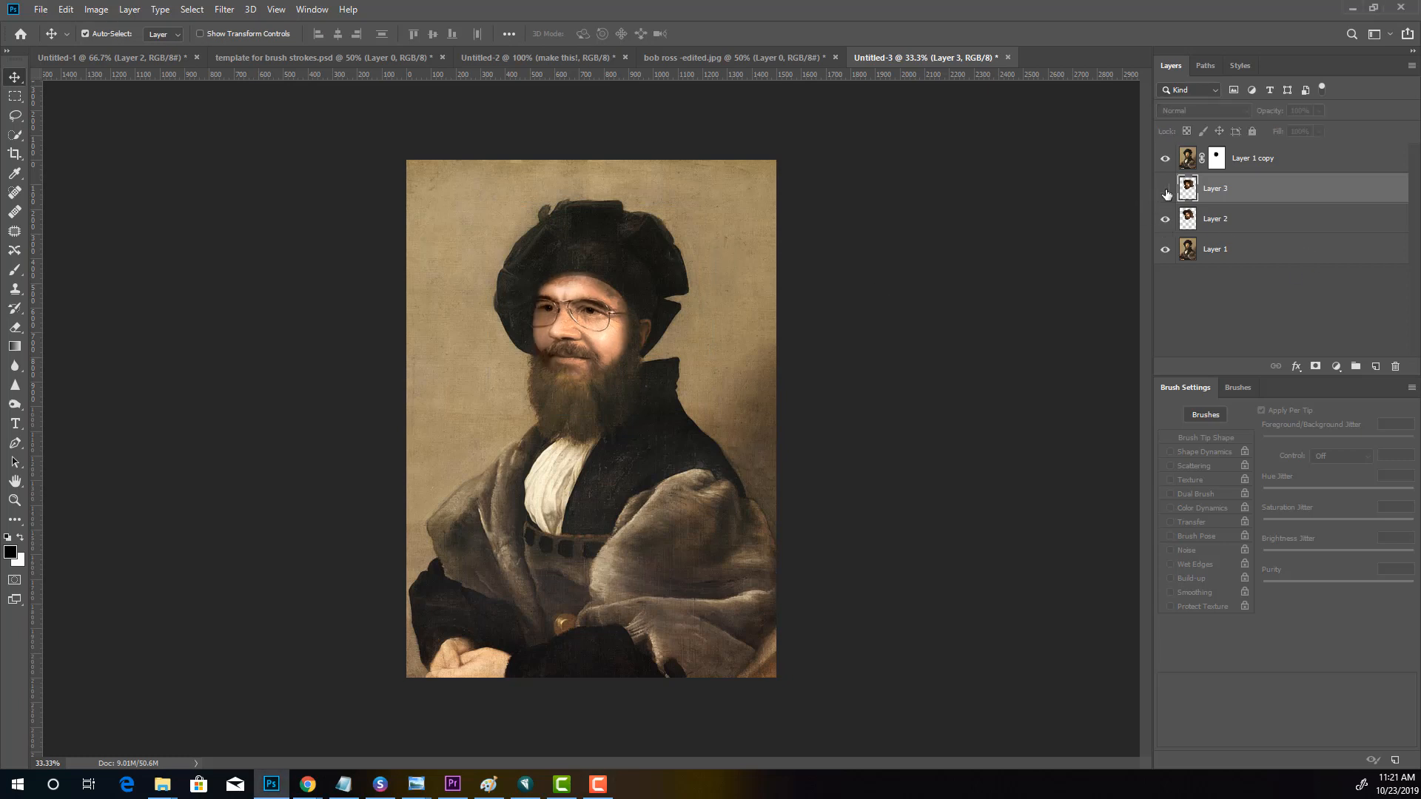
{"action": "left_click", "coordinate": [1166, 191]}
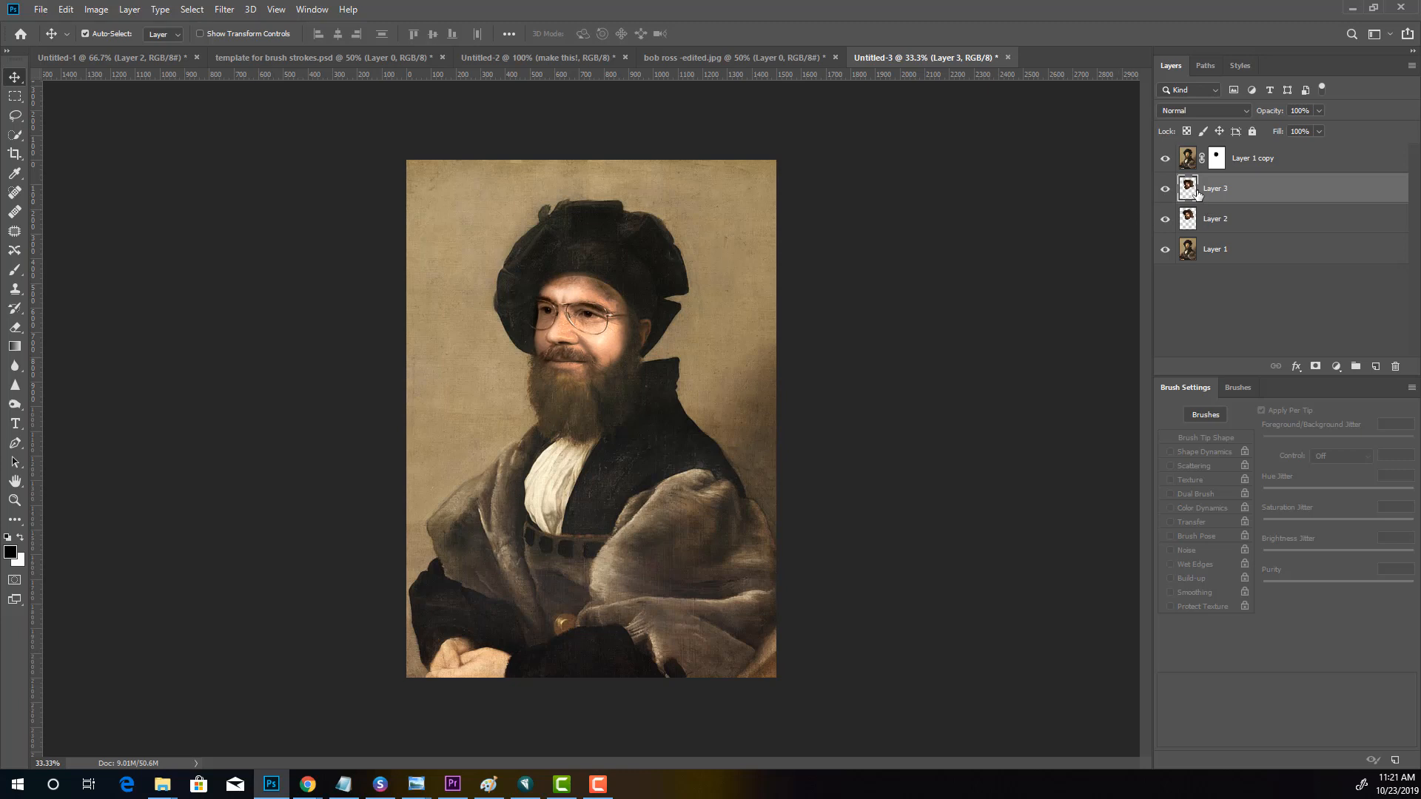
Touch up the Layer 1 copy mask around the face with the Brush tool, switching between white and black
{"action": "left_click", "coordinate": [1216, 157]}
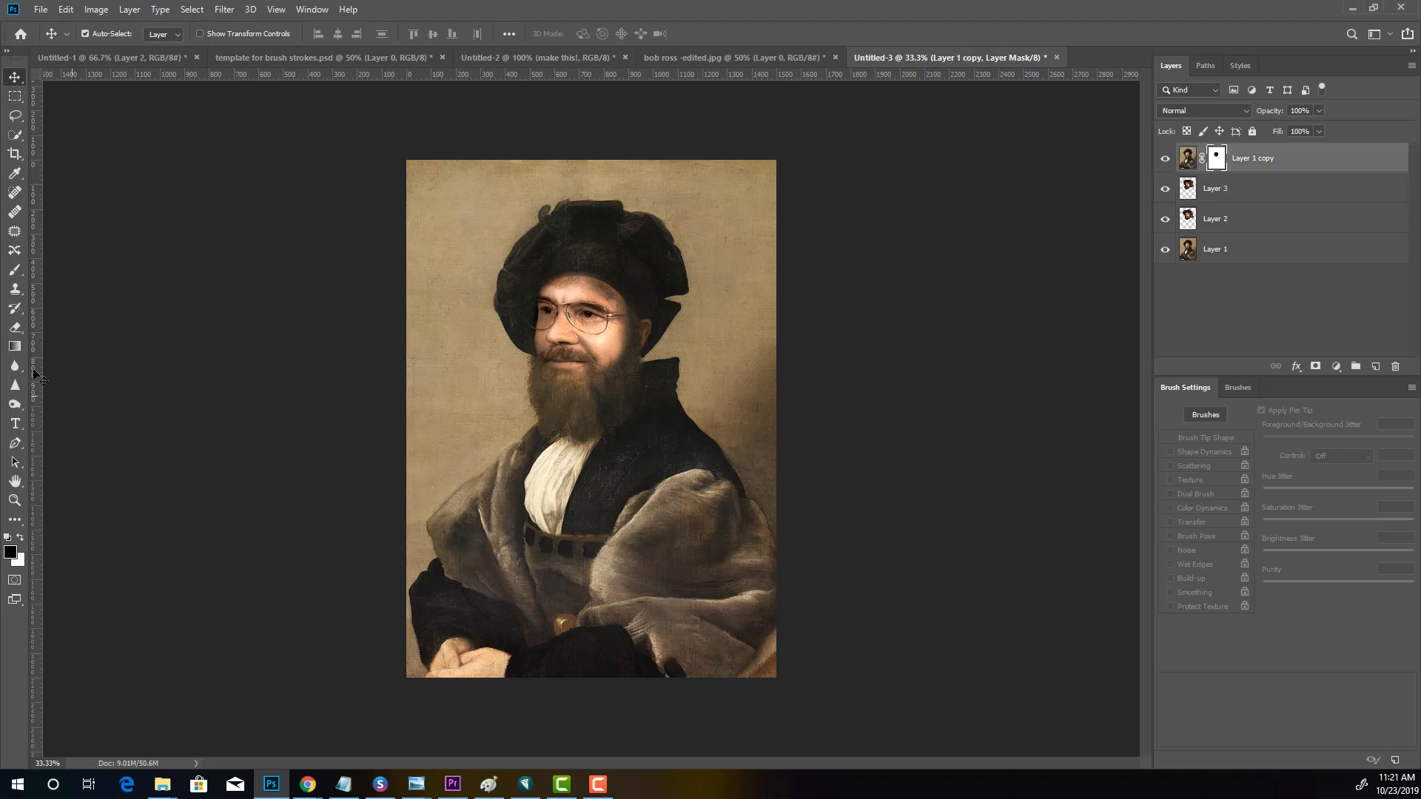
{"action": "left_click", "coordinate": [15, 270]}
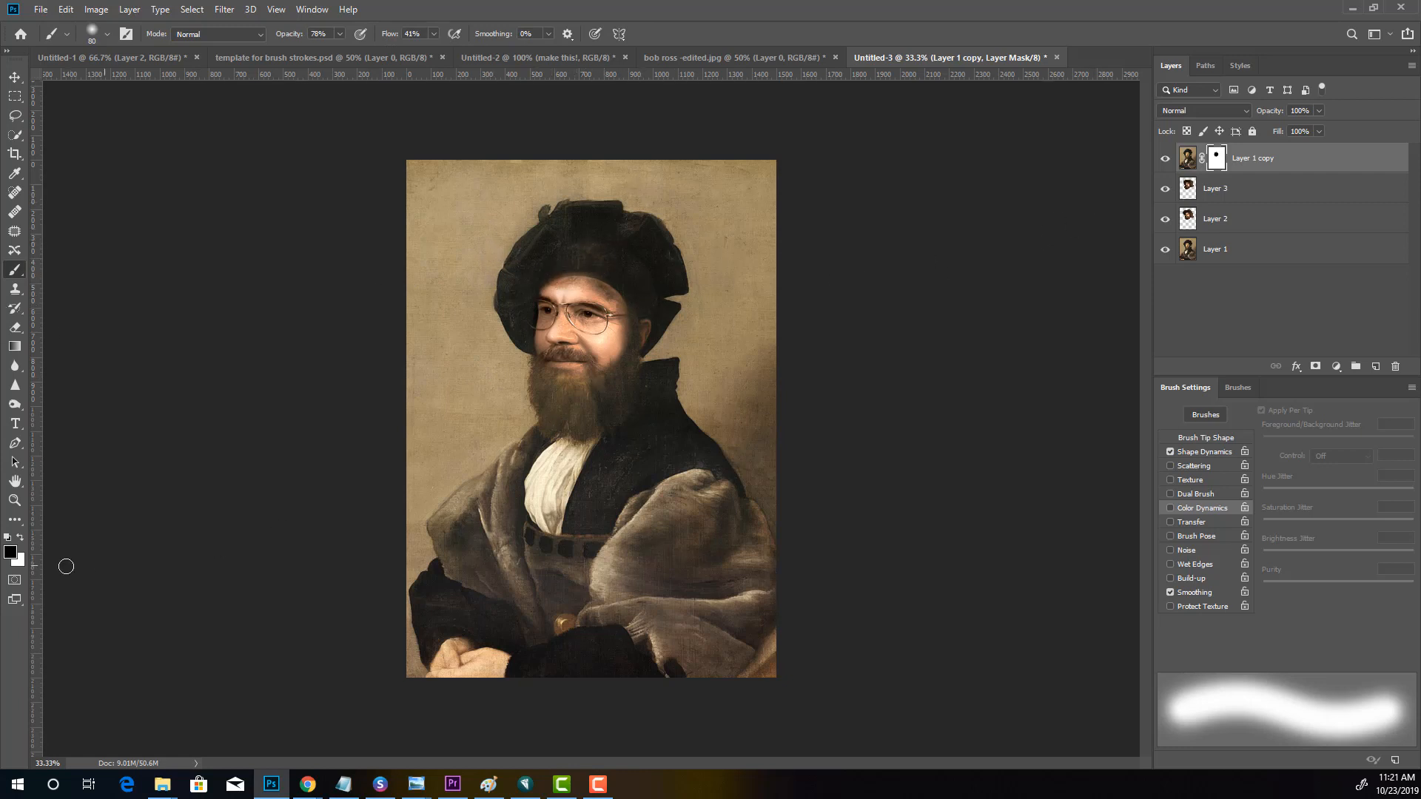
{"action": "left_click", "coordinate": [21, 538]}
{"action": "left_click", "coordinate": [11, 552]}
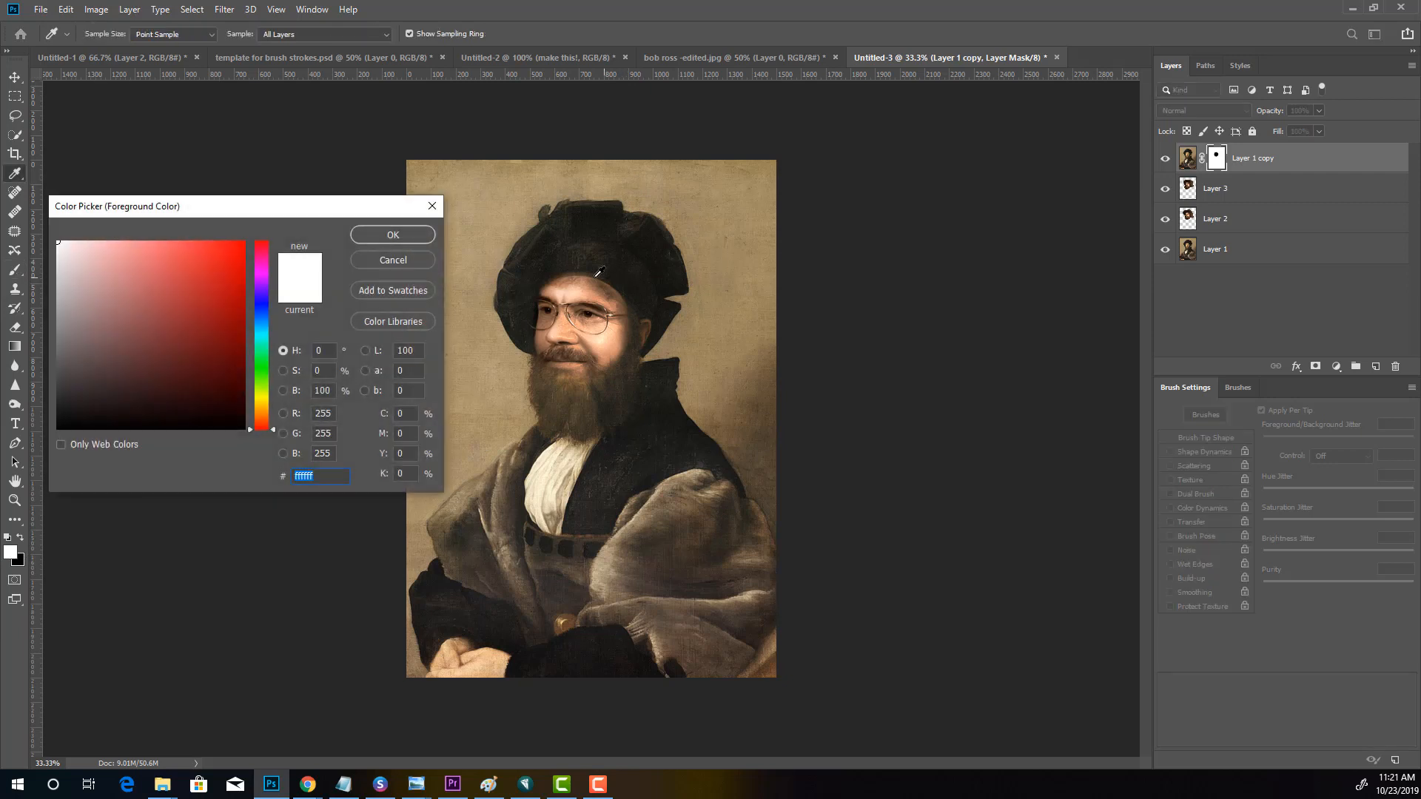
{"action": "key", "text": "b"}
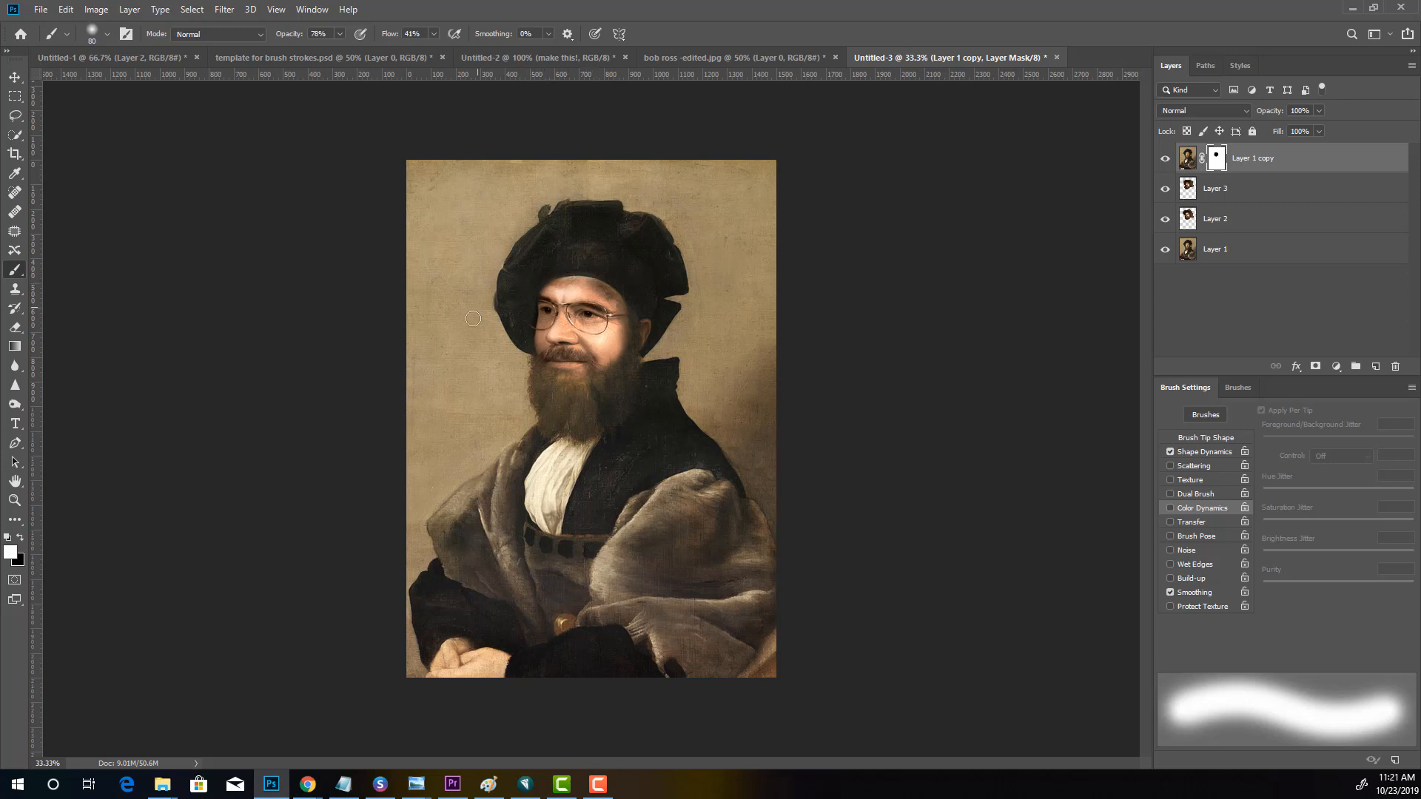
{"action": "left_click", "coordinate": [20, 538]}
Open the Liquify filter on Layer 3 and enlarge the warp brush to 175
{"action": "left_click", "coordinate": [1174, 188]}
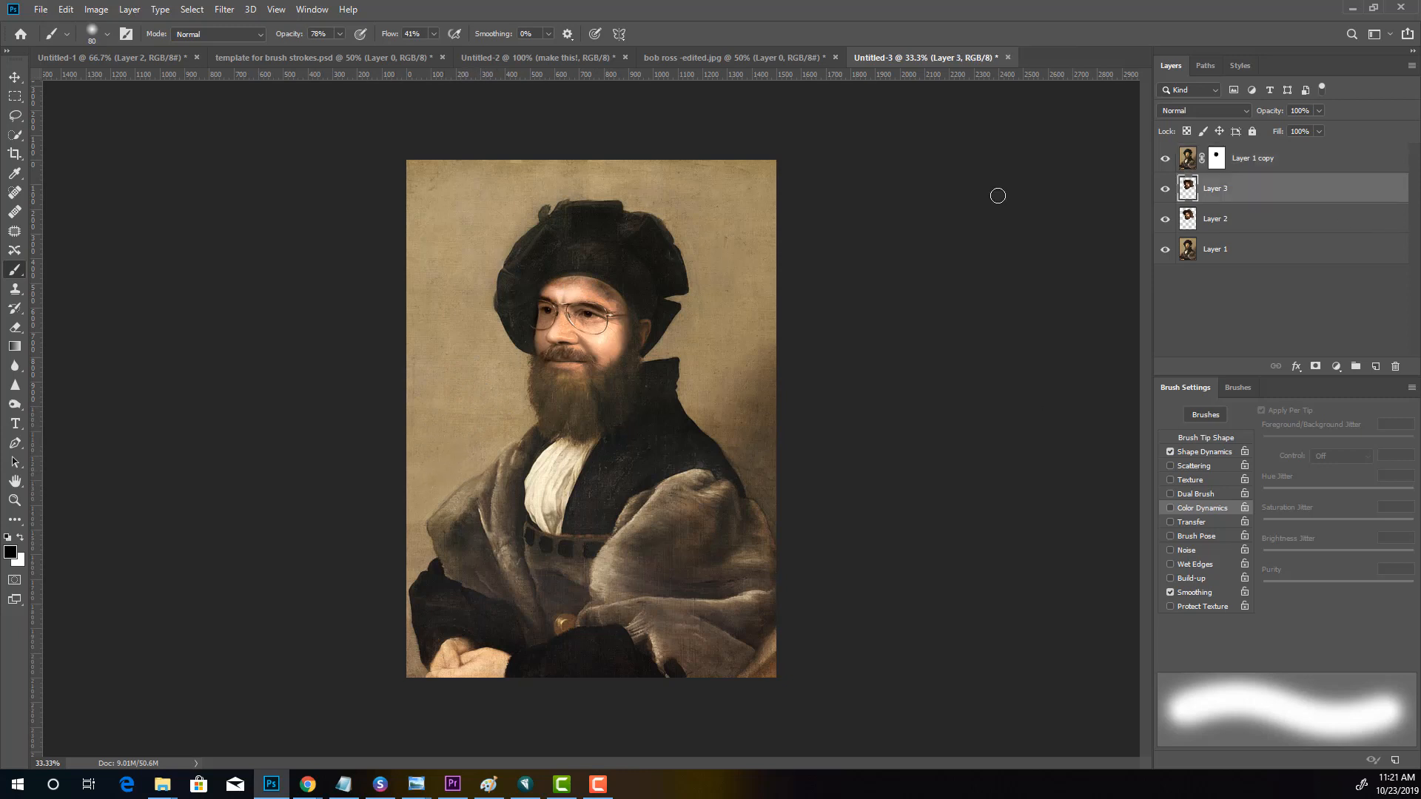
{"action": "left_click", "coordinate": [225, 10]}
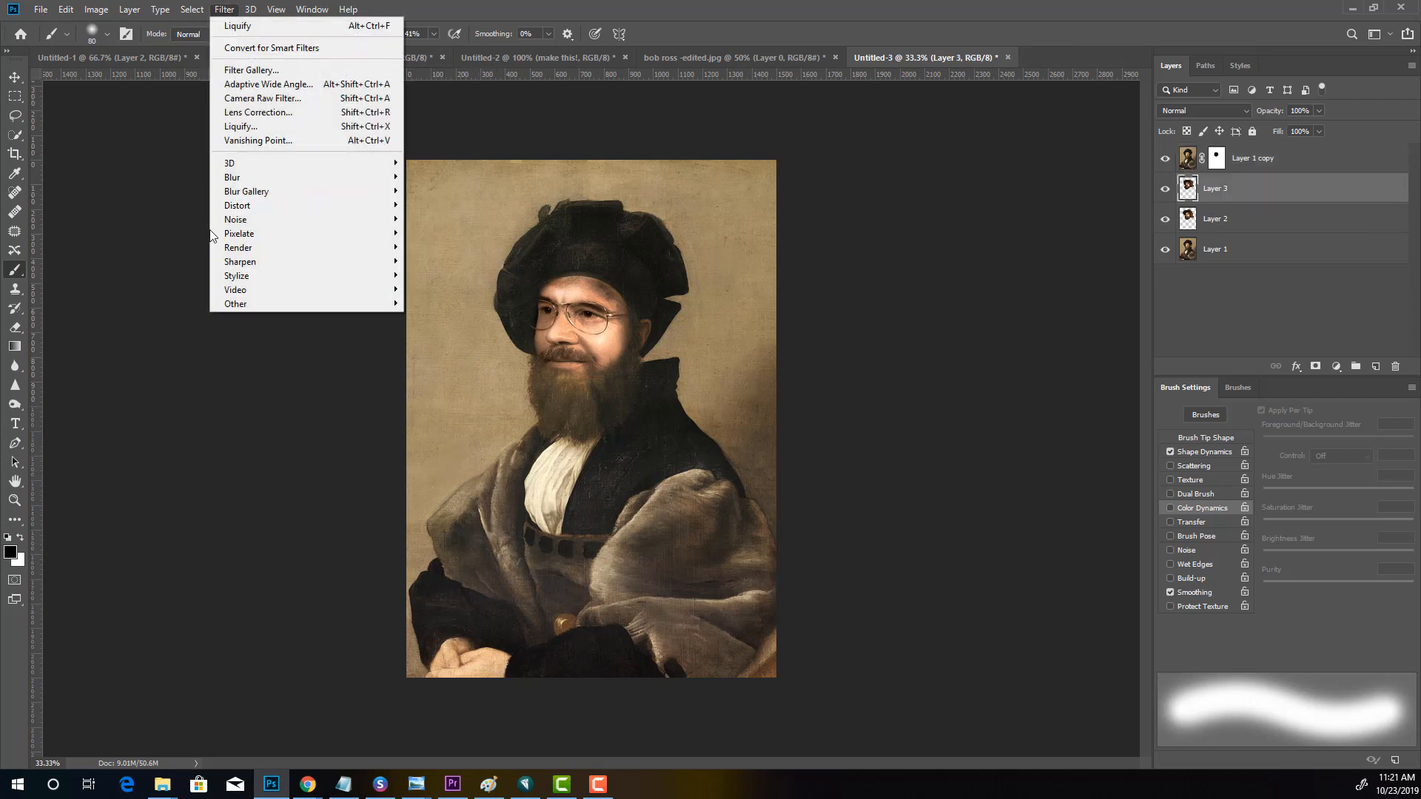
{"action": "left_click", "coordinate": [243, 127]}
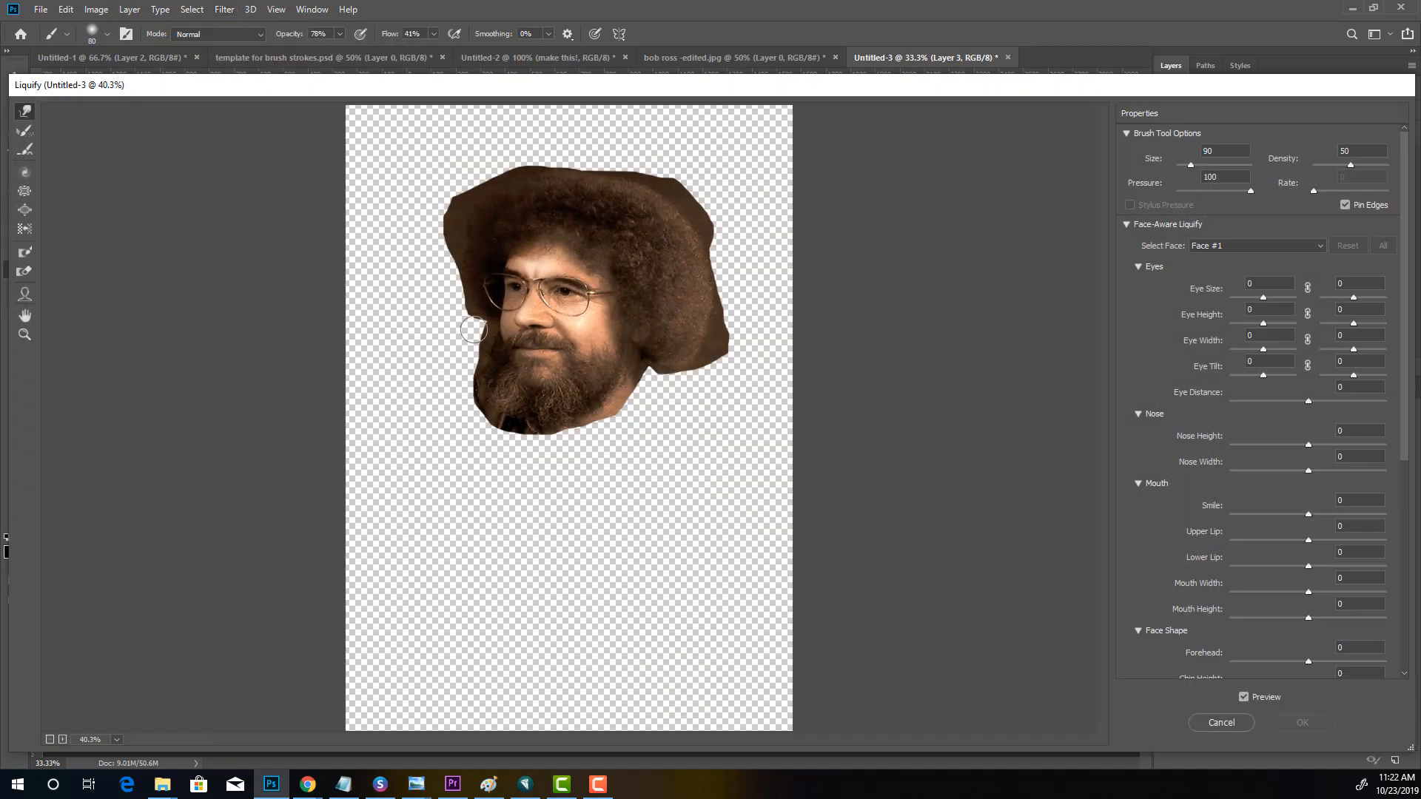
{"action": "key", "text": "bracketright"}
{"action": "key", "text": "bracketright"}
{"action": "key", "text": "bracketright"}
{"action": "key", "text": "bracketright"}
{"action": "key", "text": "bracketright"}
{"action": "key", "text": "bracketright"}
Push the face's edge beside the glasses with Forward Warp, undoing the unwanted stroke, and apply the Liquify filter
{"action": "left_click_drag", "start_coordinate": [500, 320], "coordinate": [491, 313]}
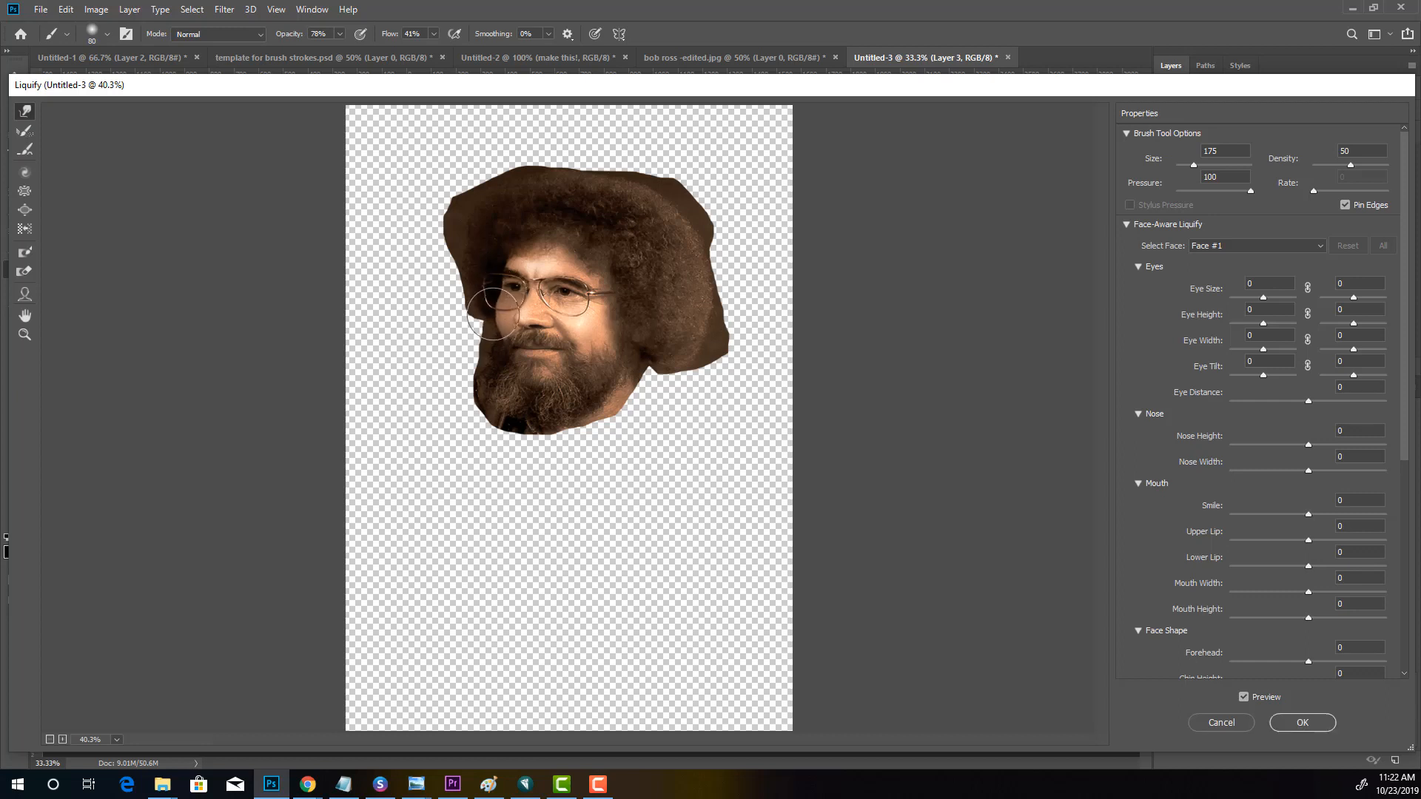
{"action": "key", "text": "ctrl+z"}
{"action": "key", "text": "alt"}
{"action": "left_click", "coordinate": [1305, 723]}
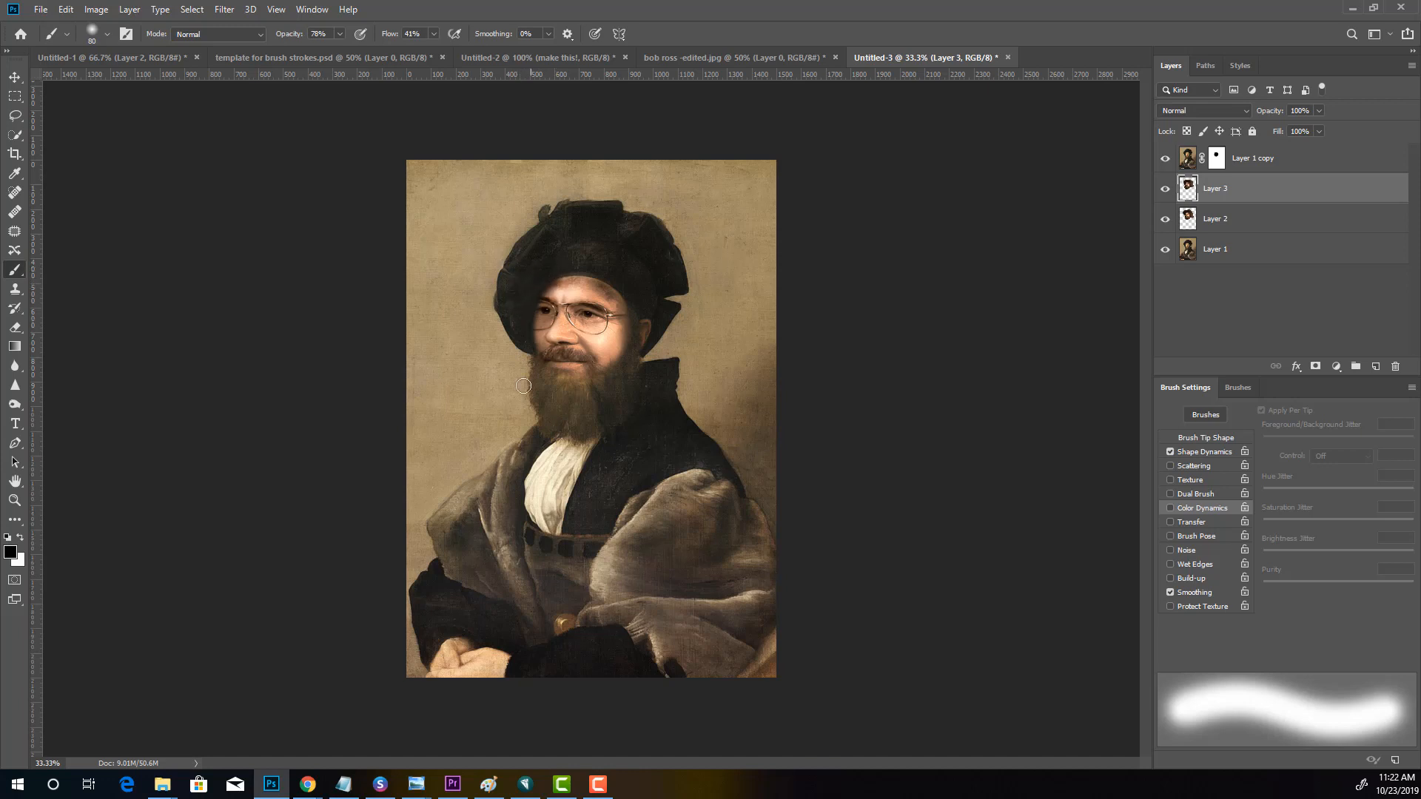
Try a white brush stroke over the glasses on the head layer and undo it together with the preceding edits
{"action": "left_click", "coordinate": [20, 537]}
{"action": "left_click_drag", "start_coordinate": [560, 297], "coordinate": [556, 287]}
{"action": "key", "text": "ctrl+z"}
{"action": "key", "text": "ctrl+z"}
{"action": "key", "text": "ctrl+z"}
Redo the undone brush stroke and the Liquify edit
{"action": "left_click", "coordinate": [65, 9]}
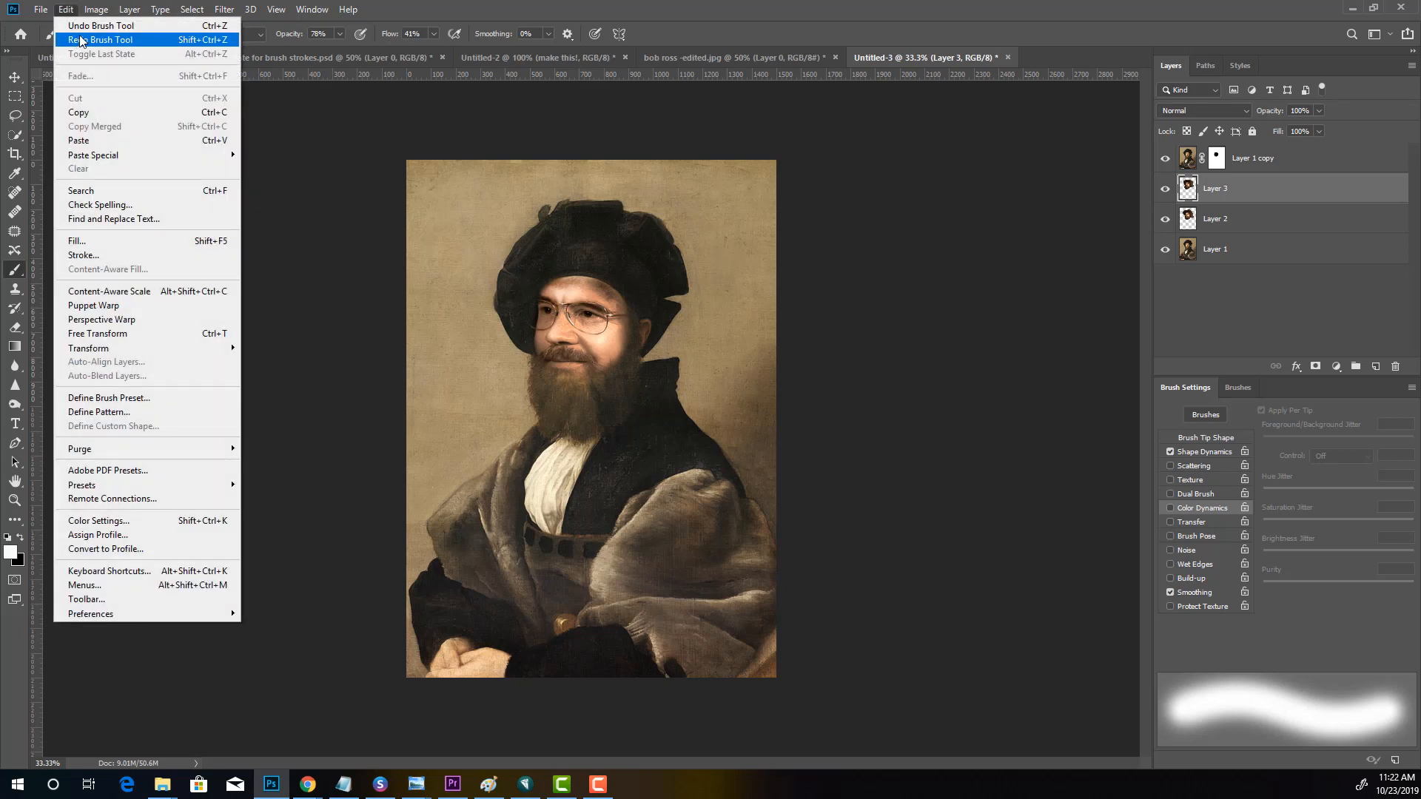
{"action": "left_click", "coordinate": [82, 40]}
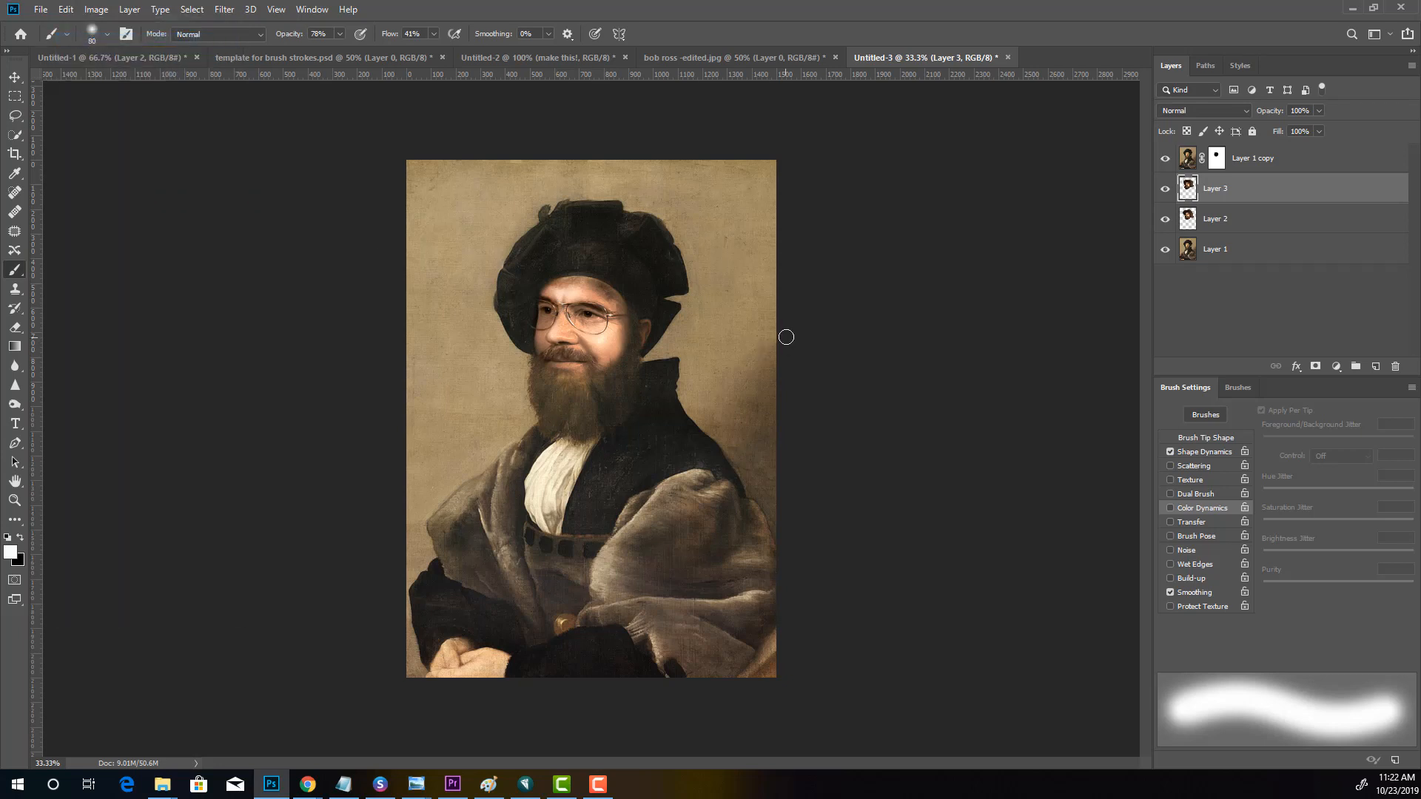
{"action": "left_click", "coordinate": [59, 10]}
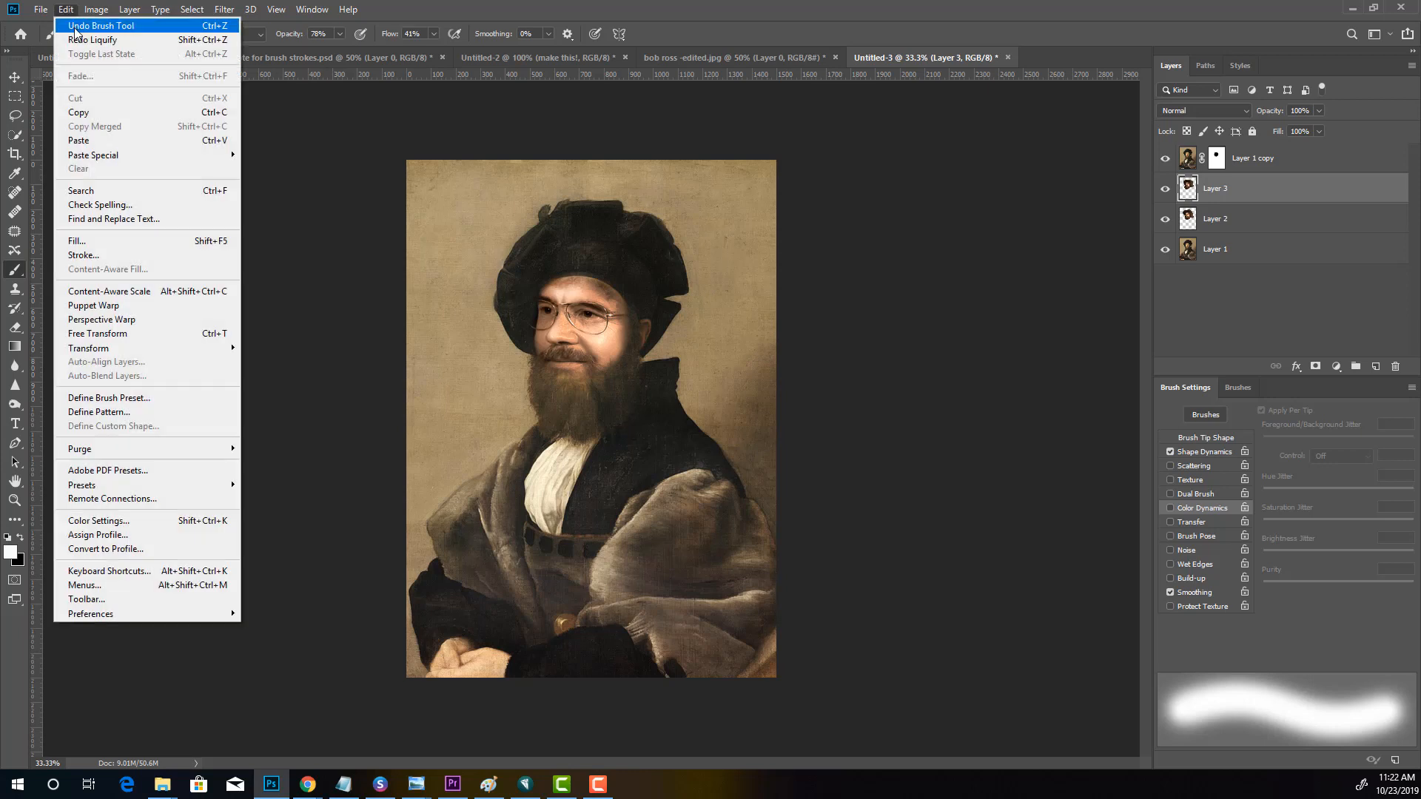
{"action": "left_click", "coordinate": [84, 39]}
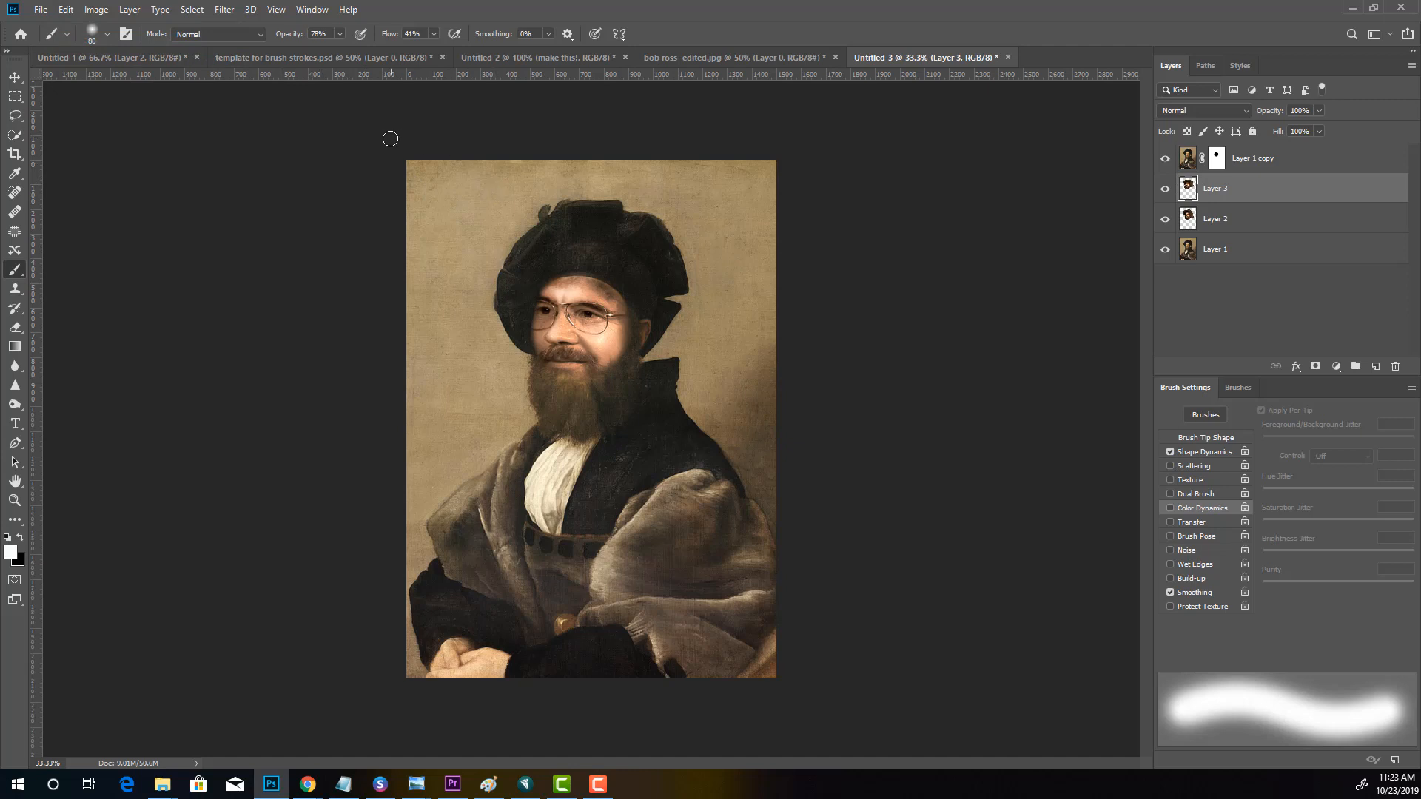
Warp Layer 3 by pulling its two outer-edge handles beside the glasses and beard slightly downward, and apply the warp
{"action": "left_click", "coordinate": [59, 11]}
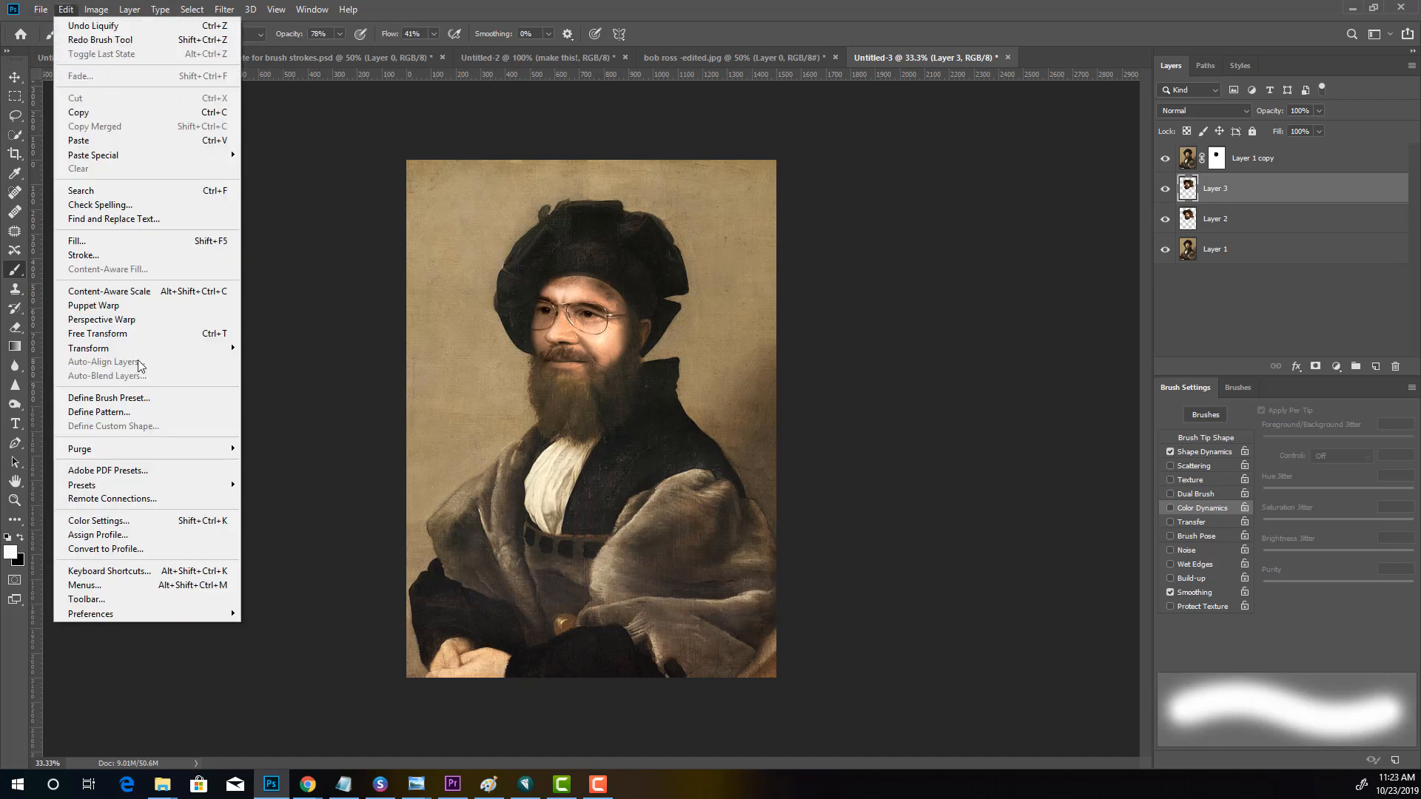
{"action": "mouse_move", "coordinate": [100, 350]}
{"action": "left_click", "coordinate": [286, 440]}
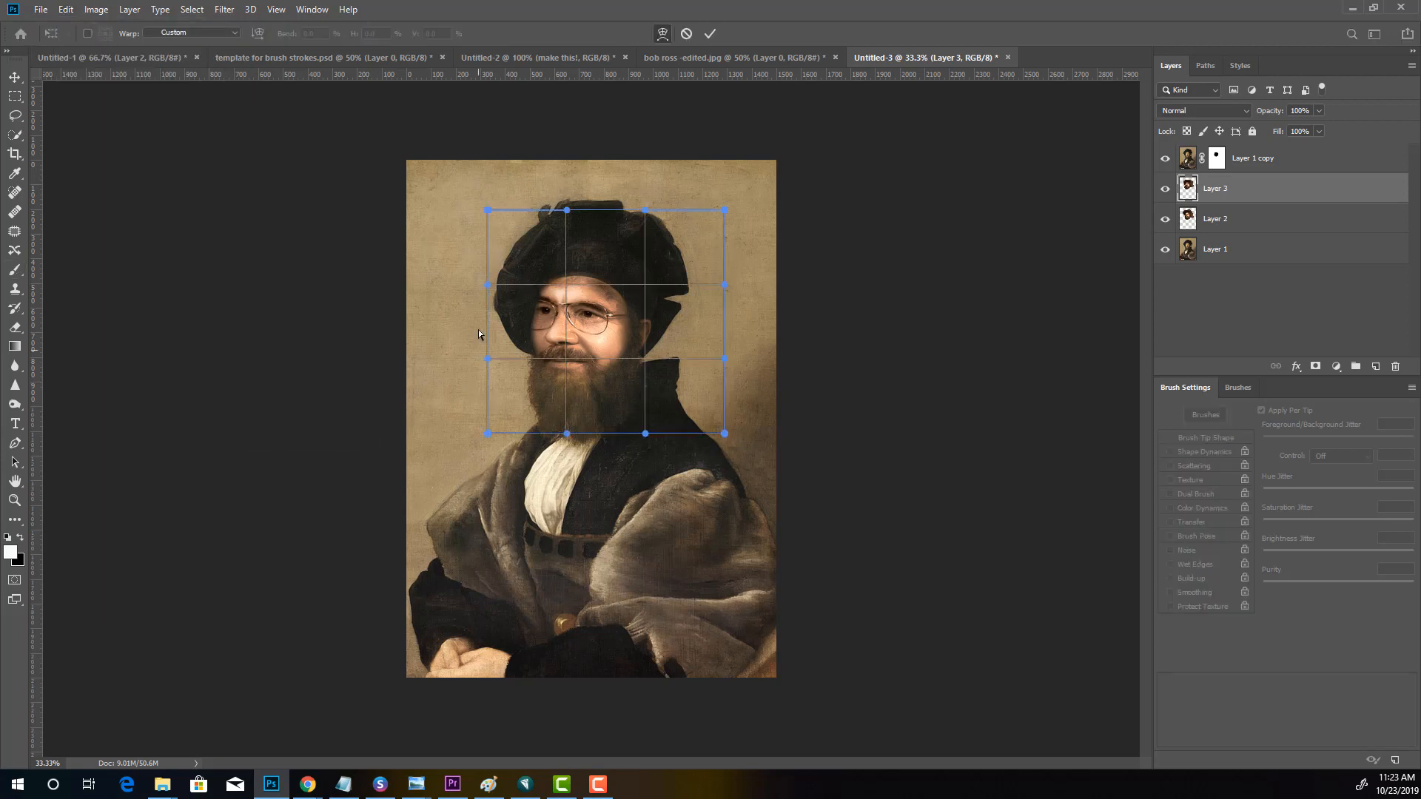
{"action": "left_click_drag", "start_coordinate": [488, 292], "coordinate": [482, 299]}
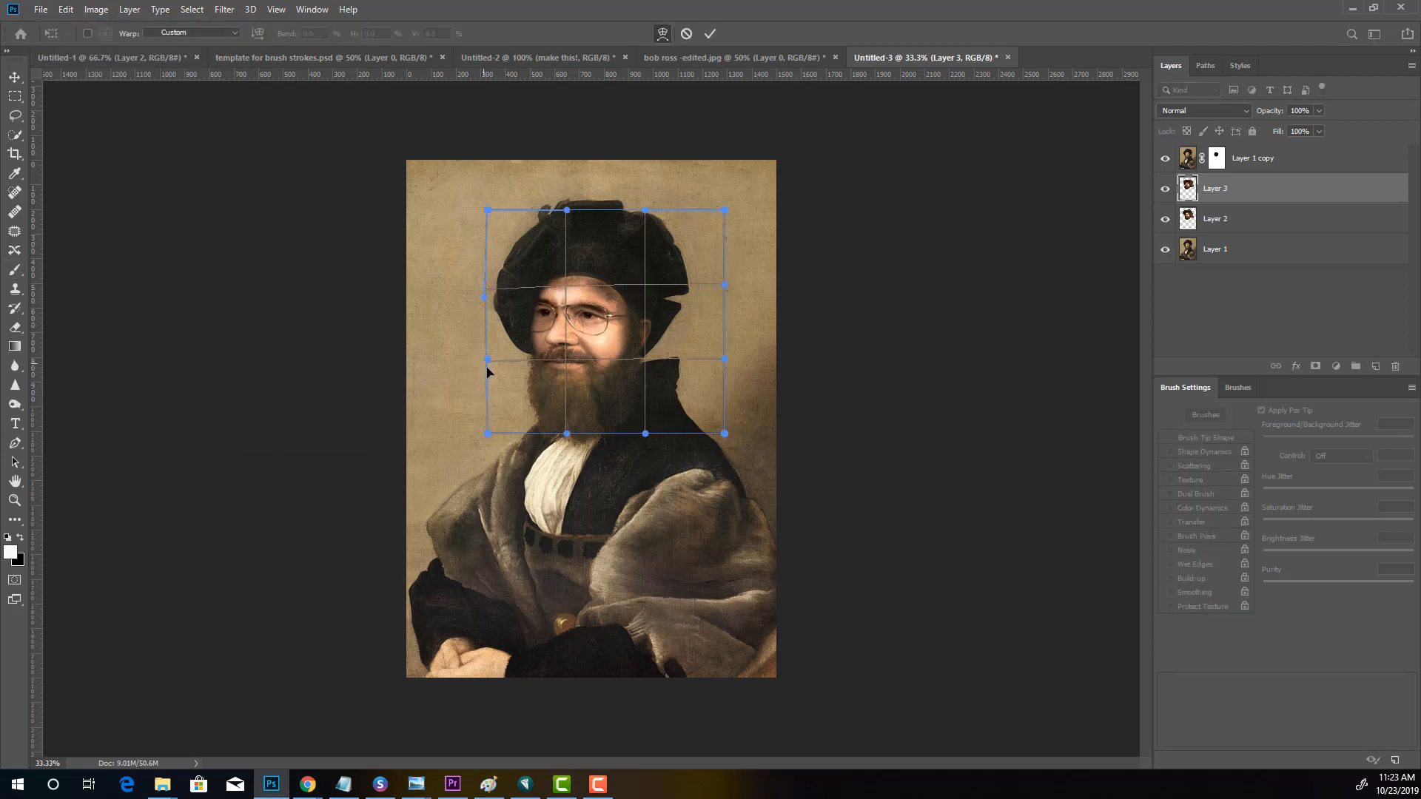
{"action": "left_click_drag", "start_coordinate": [489, 373], "coordinate": [493, 378]}
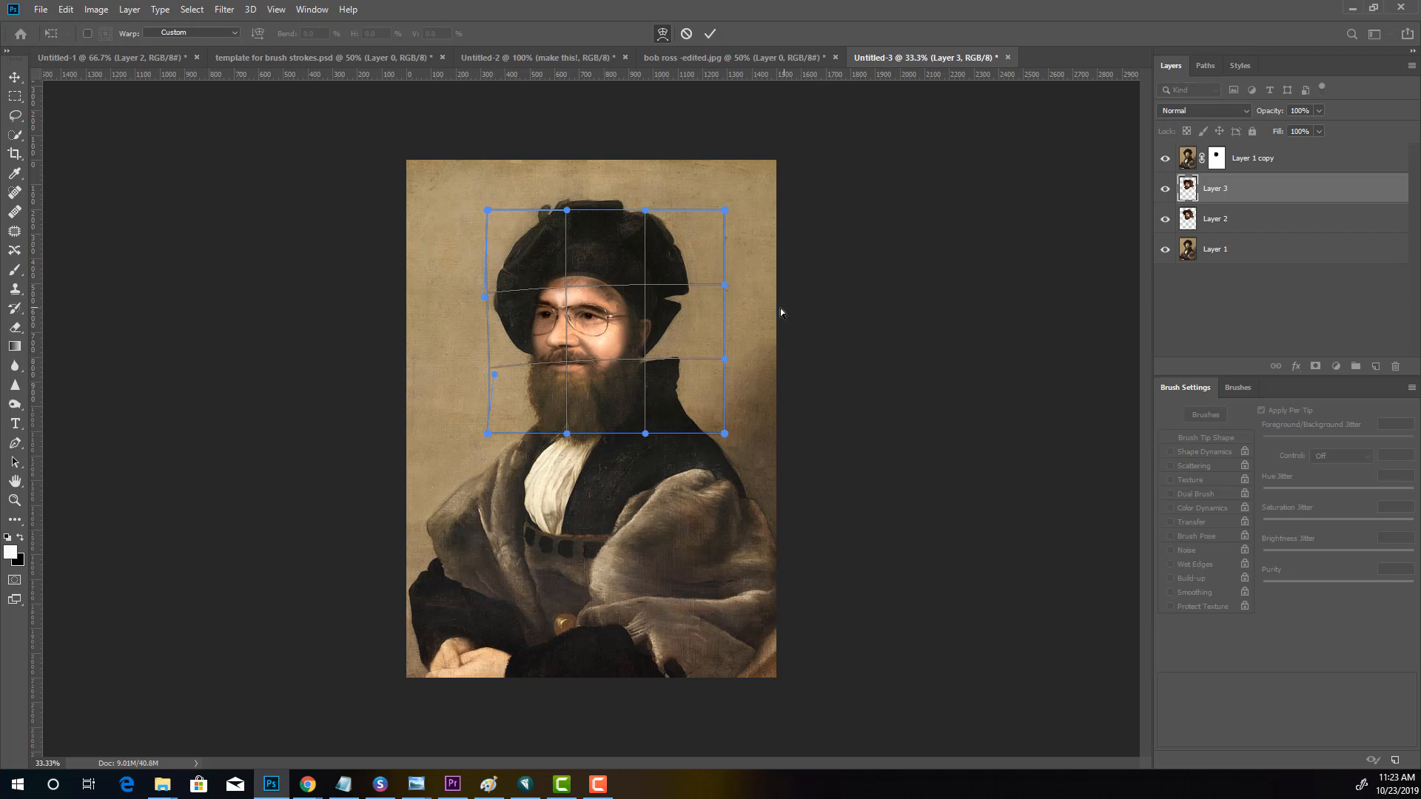
{"action": "key", "text": "Return"}
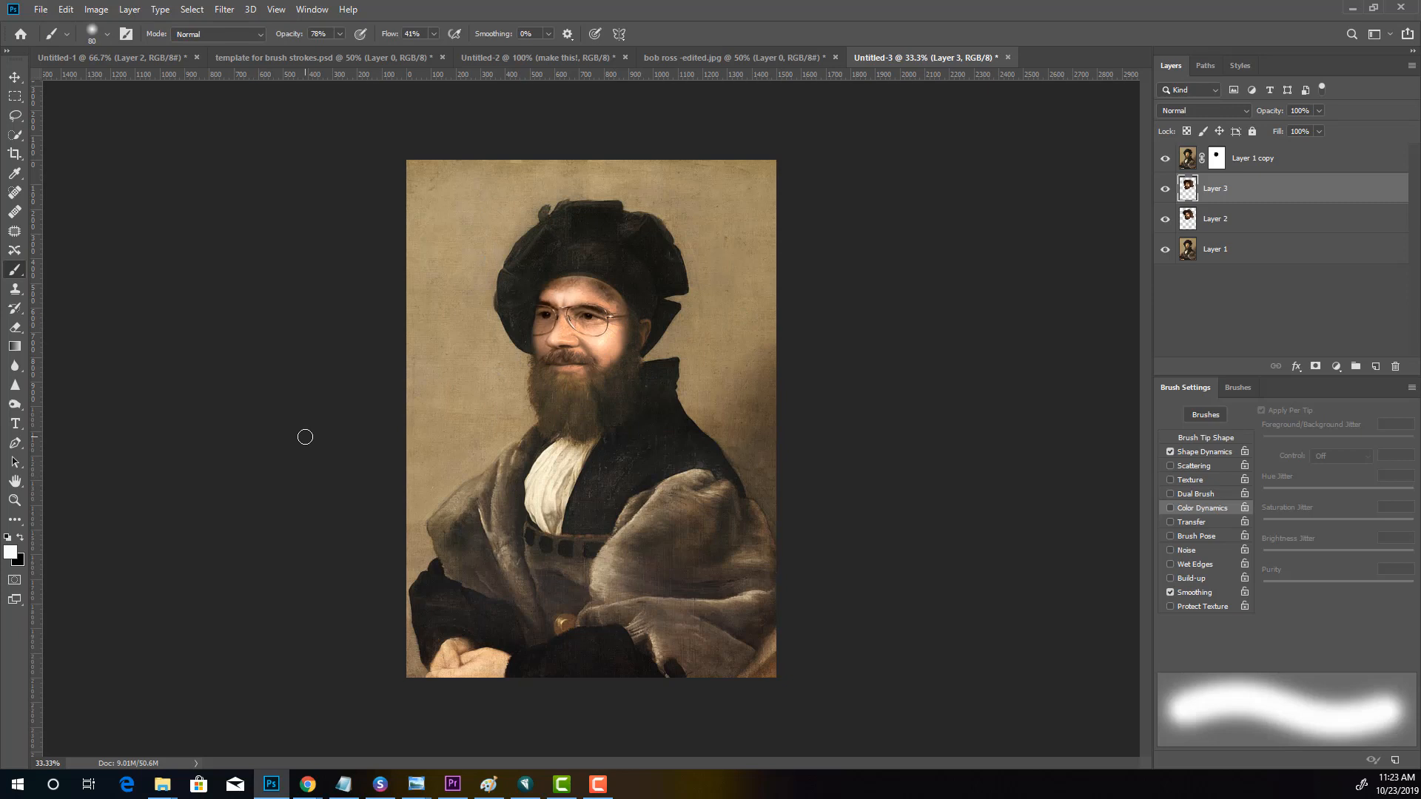
Paint black at 100% opacity and flow on the Layer 1 copy mask to reveal more of the pasted head's beard
{"action": "left_click", "coordinate": [1219, 157]}
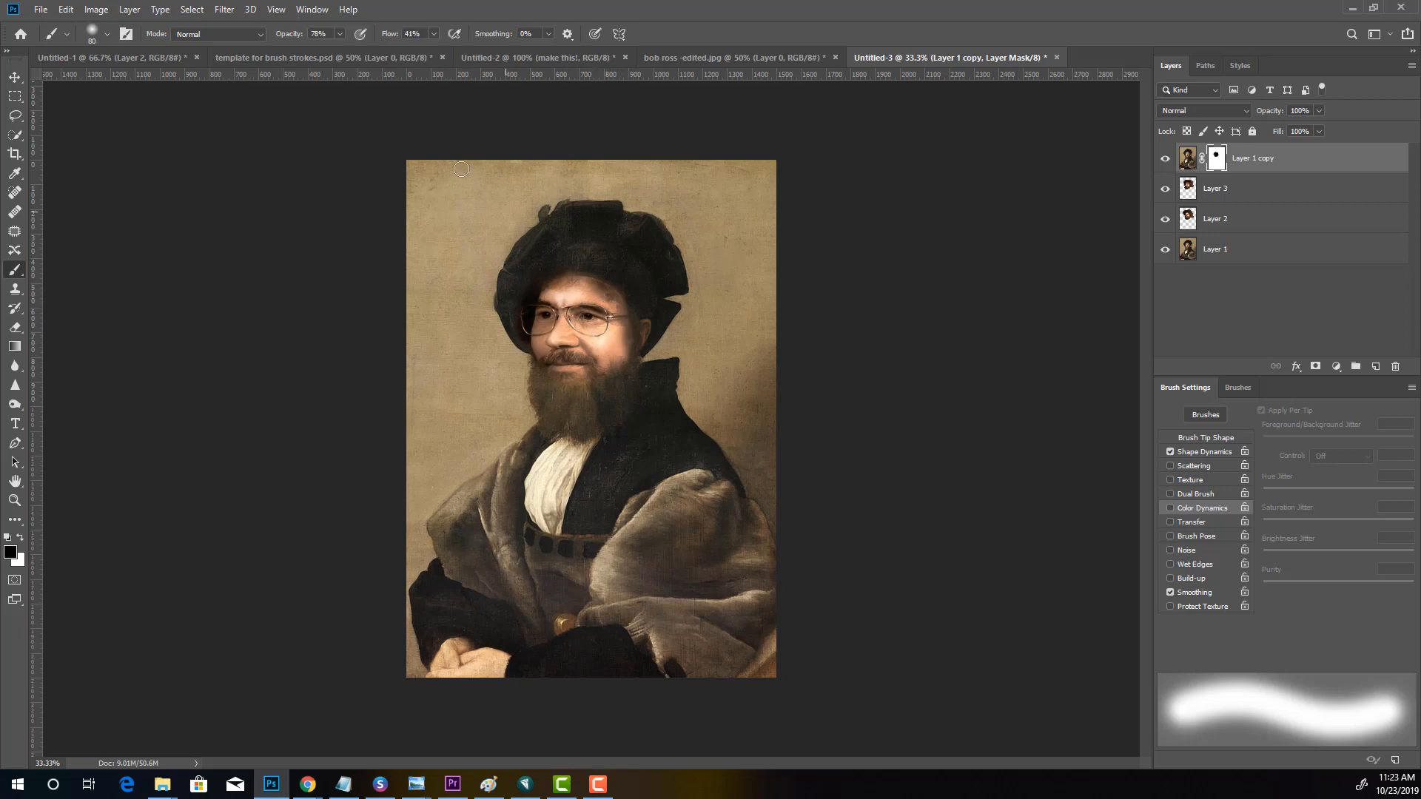
{"action": "left_click", "coordinate": [341, 33]}
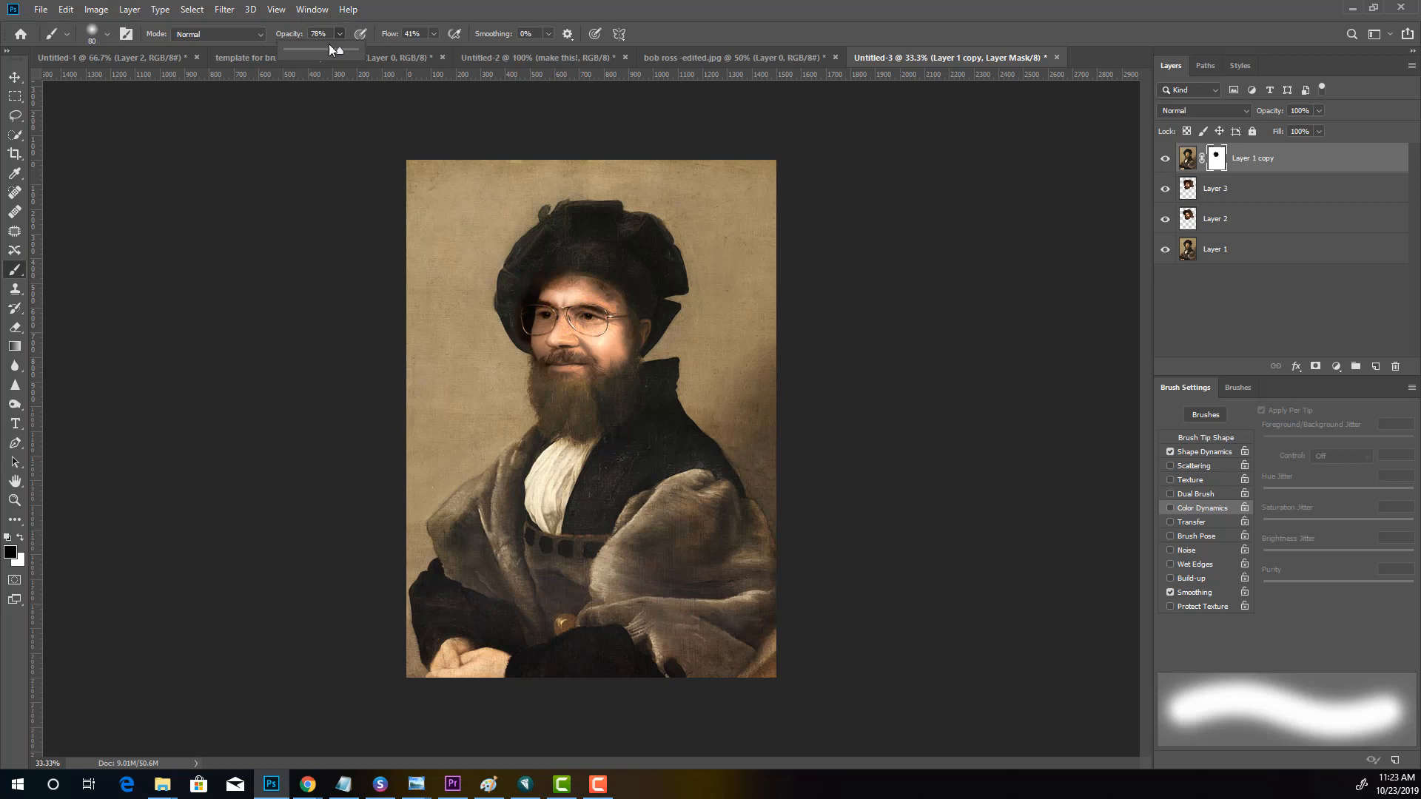
{"action": "left_click", "coordinate": [434, 33]}
{"action": "left_click", "coordinate": [600, 325]}
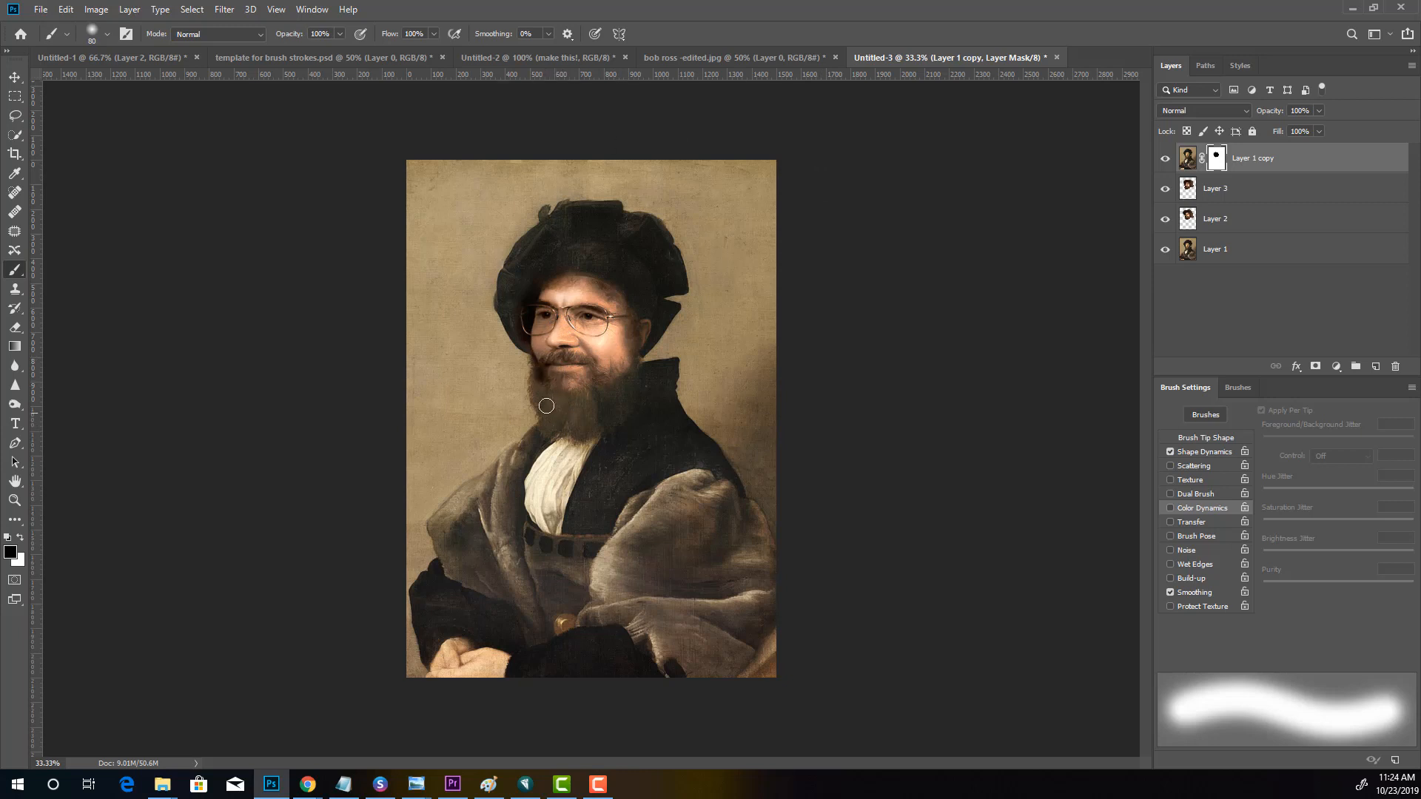
{"action": "left_click_drag", "start_coordinate": [562, 398], "coordinate": [566, 391]}
Open Layer 3 in Liquify, adjust the Forward Warp brush size around the face, and apply the filter
{"action": "left_click", "coordinate": [1192, 190]}
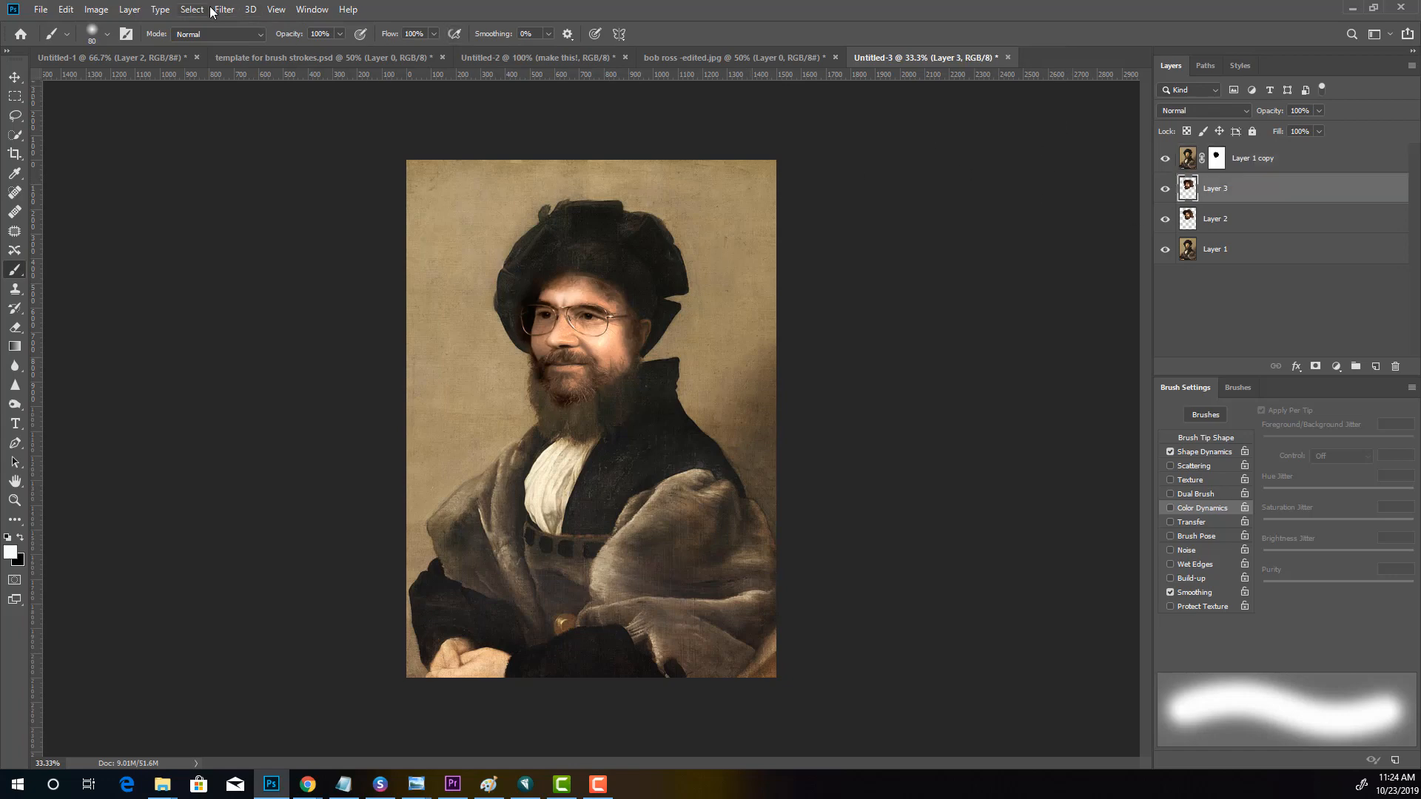
{"action": "left_click", "coordinate": [223, 10]}
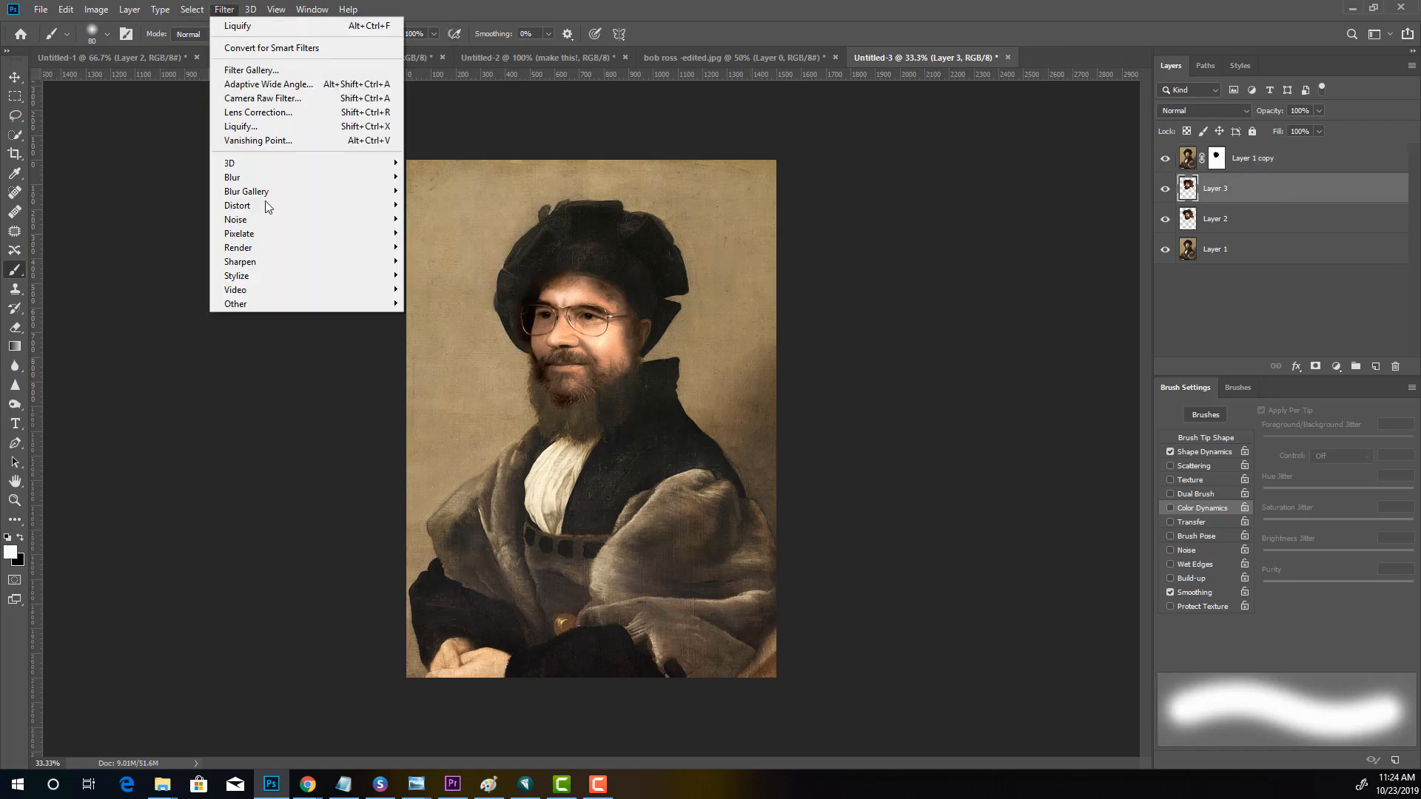
{"action": "left_click", "coordinate": [236, 127]}
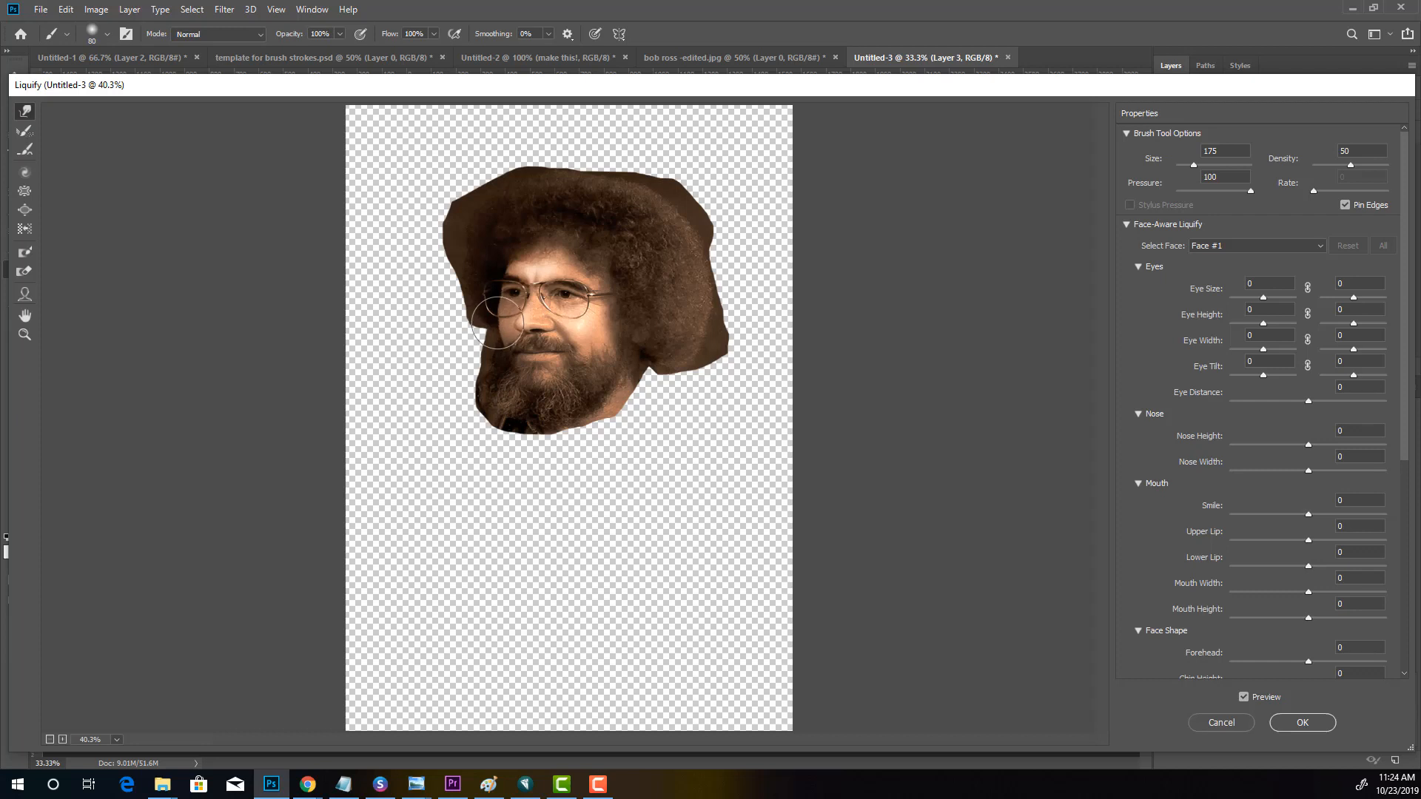
{"action": "key", "text": "bracketleft"}
{"action": "key", "text": "bracketleft"}
{"action": "key", "text": "bracketleft"}
{"action": "key", "text": "bracketleft"}
{"action": "key", "text": "bracketright"}
{"action": "key", "text": "bracketright"}
{"action": "key", "text": "bracketright"}
{"action": "key", "text": "bracketright"}
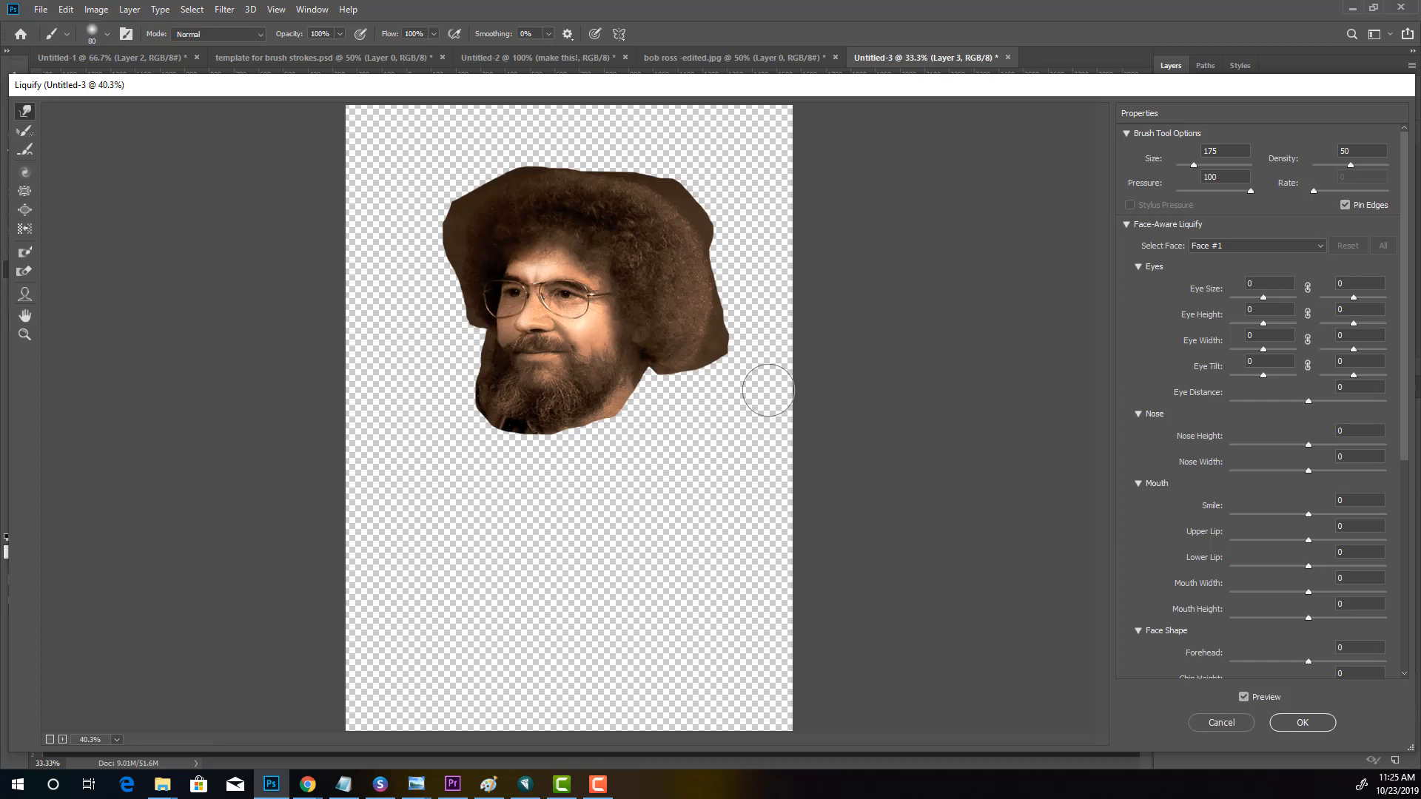
{"action": "key", "text": "bracketleft"}
{"action": "key", "text": "bracketleft"}
{"action": "key", "text": "bracketleft"}
{"action": "left_click", "coordinate": [1301, 723]}
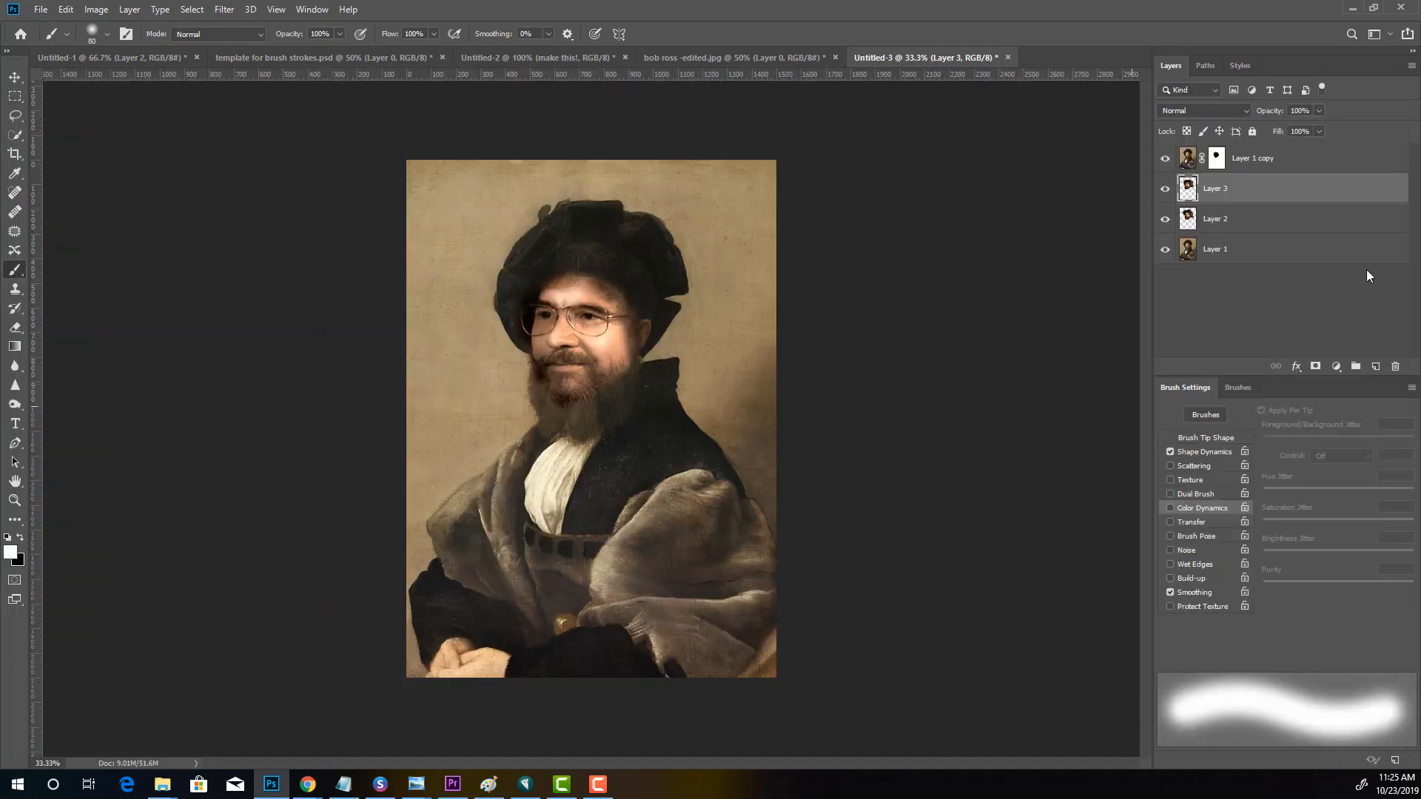
Duplicate Layer 3 and set the copy to Hard Light blending with 10% fill
{"action": "right_click", "coordinate": [1224, 194]}
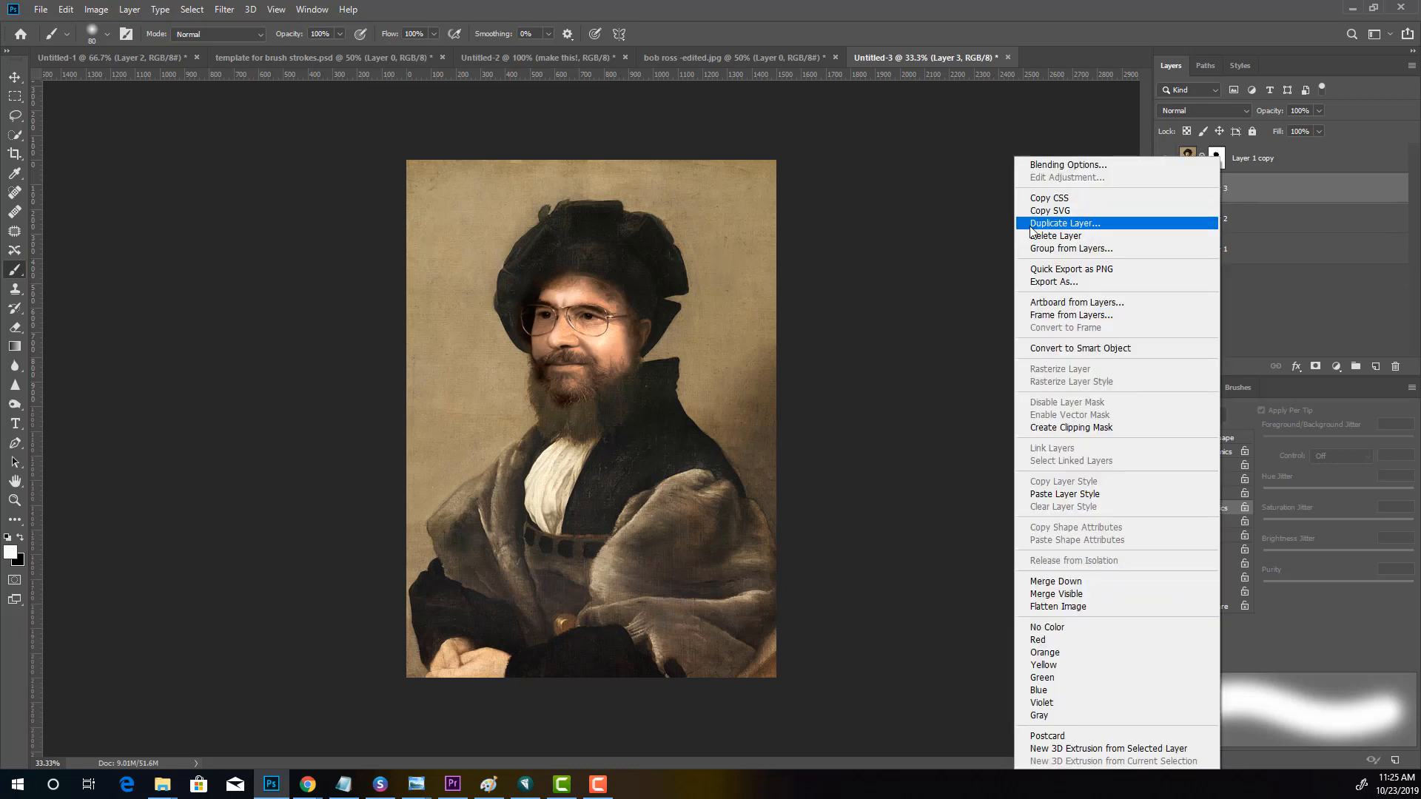
{"action": "left_click", "coordinate": [1035, 225]}
{"action": "left_click", "coordinate": [832, 220]}
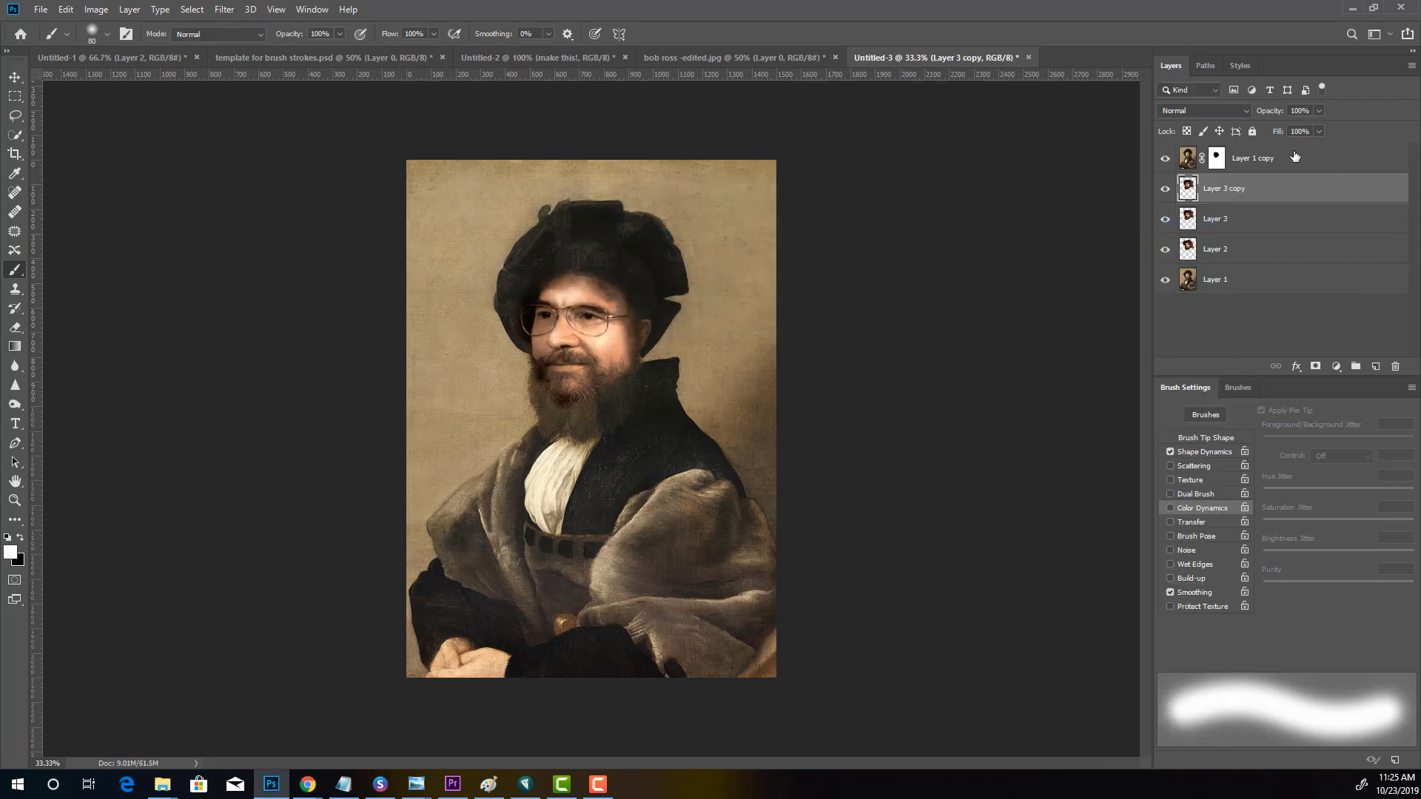
{"action": "left_click", "coordinate": [1231, 111]}
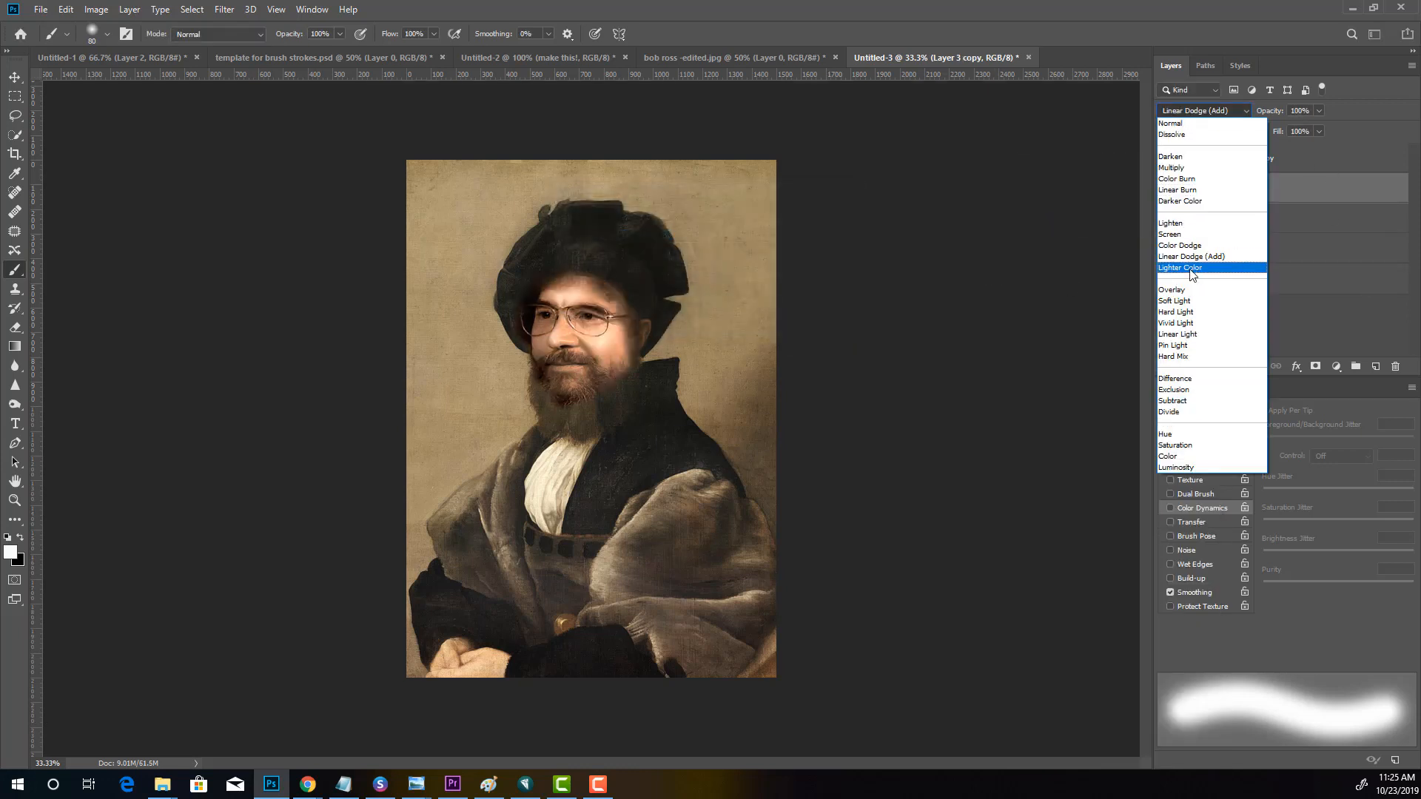
{"action": "left_click", "coordinate": [1183, 313]}
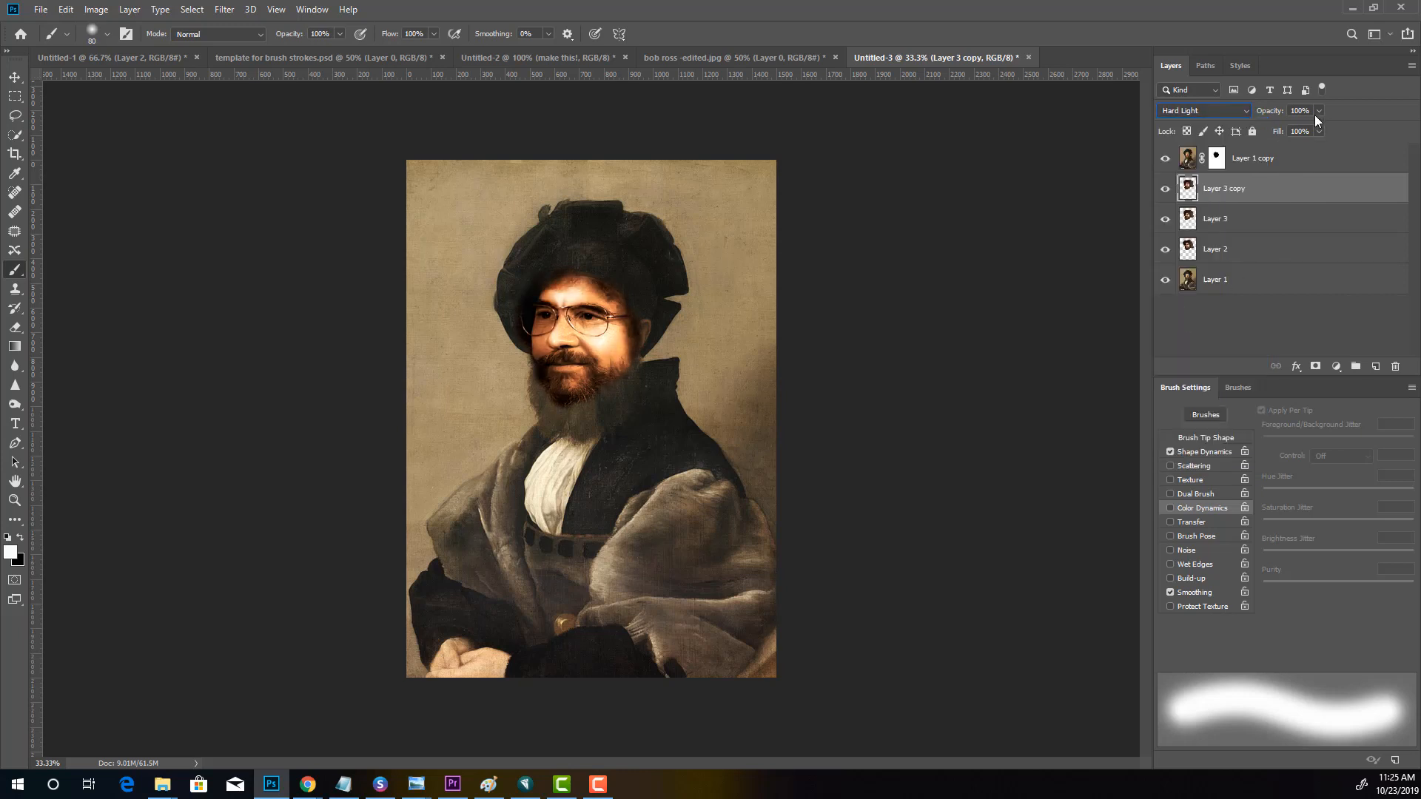
{"action": "left_click", "coordinate": [1319, 132]}
{"action": "left_click_drag", "start_coordinate": [1272, 154], "coordinate": [1267, 154]}
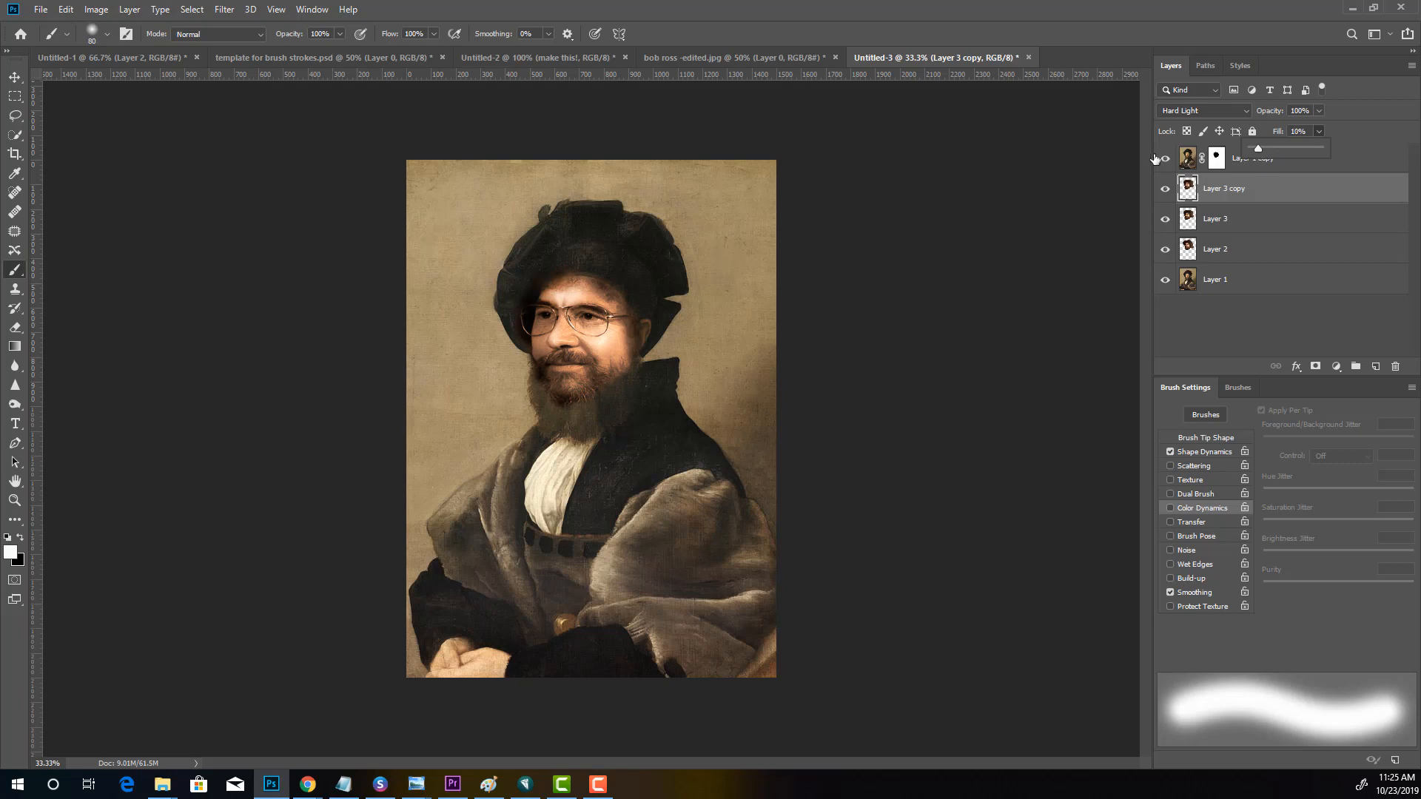
Compare the face with the Hard Light copy hidden and shown, and merge the copy down into Layer 3
{"action": "left_click", "coordinate": [1166, 190]}
{"action": "left_click", "coordinate": [1166, 190]}
{"action": "right_click", "coordinate": [1206, 191]}
{"action": "left_click", "coordinate": [1248, 581]}
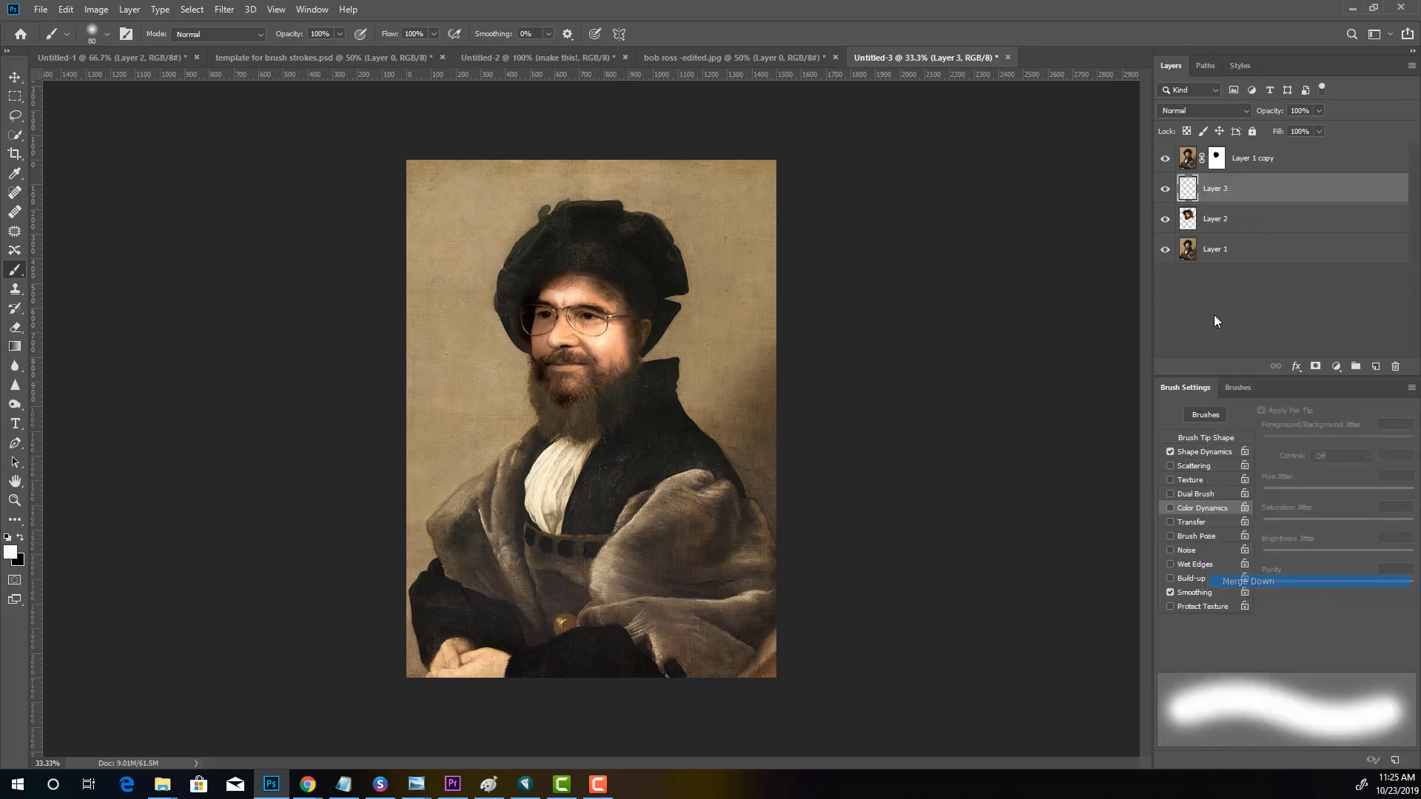
Compare the face with Layer 3 hidden and shown, delete Layer 2, and make Layer 3 active
{"action": "left_click", "coordinate": [1206, 220]}
{"action": "left_click", "coordinate": [1167, 190]}
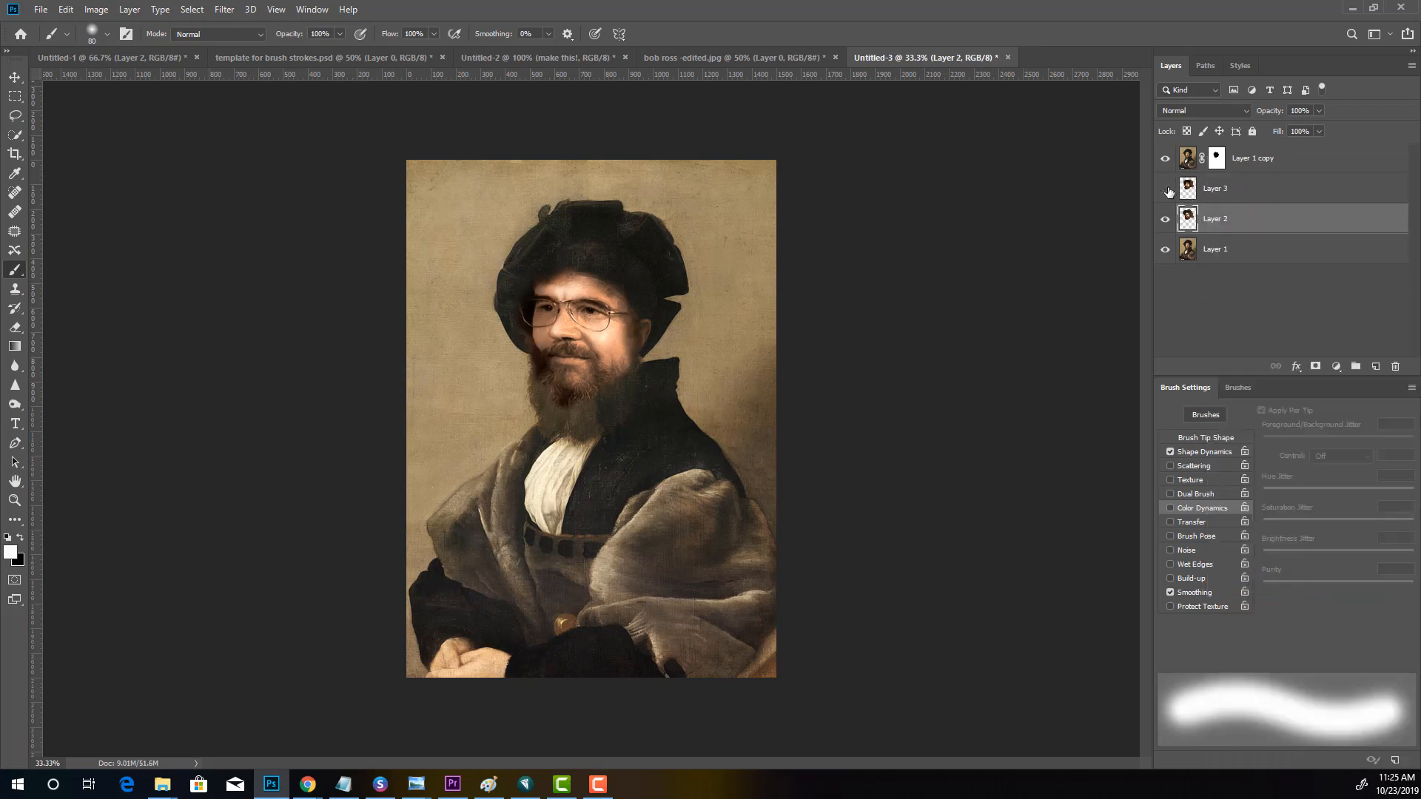
{"action": "left_click", "coordinate": [1167, 190]}
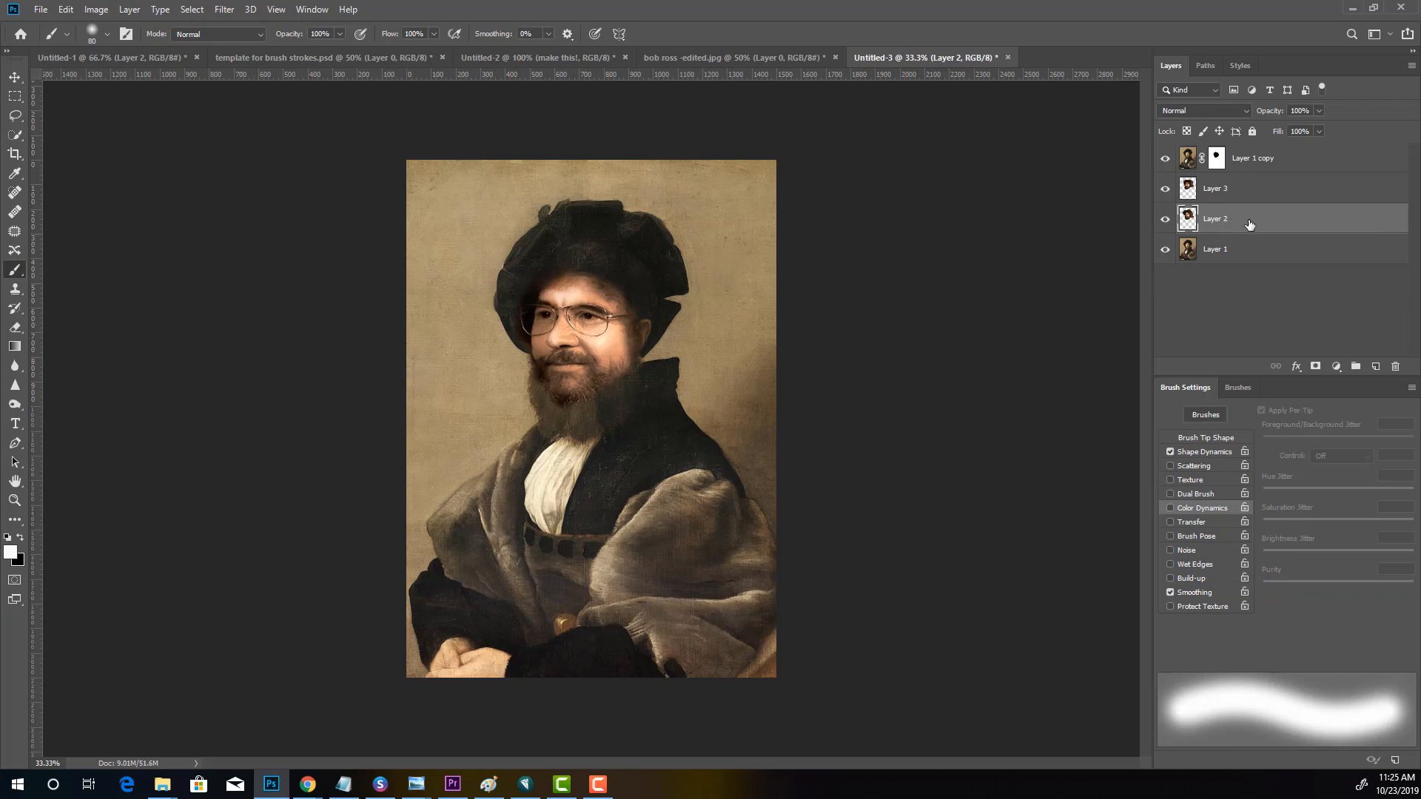
{"action": "left_click_drag", "start_coordinate": [1252, 224], "coordinate": [1396, 366]}
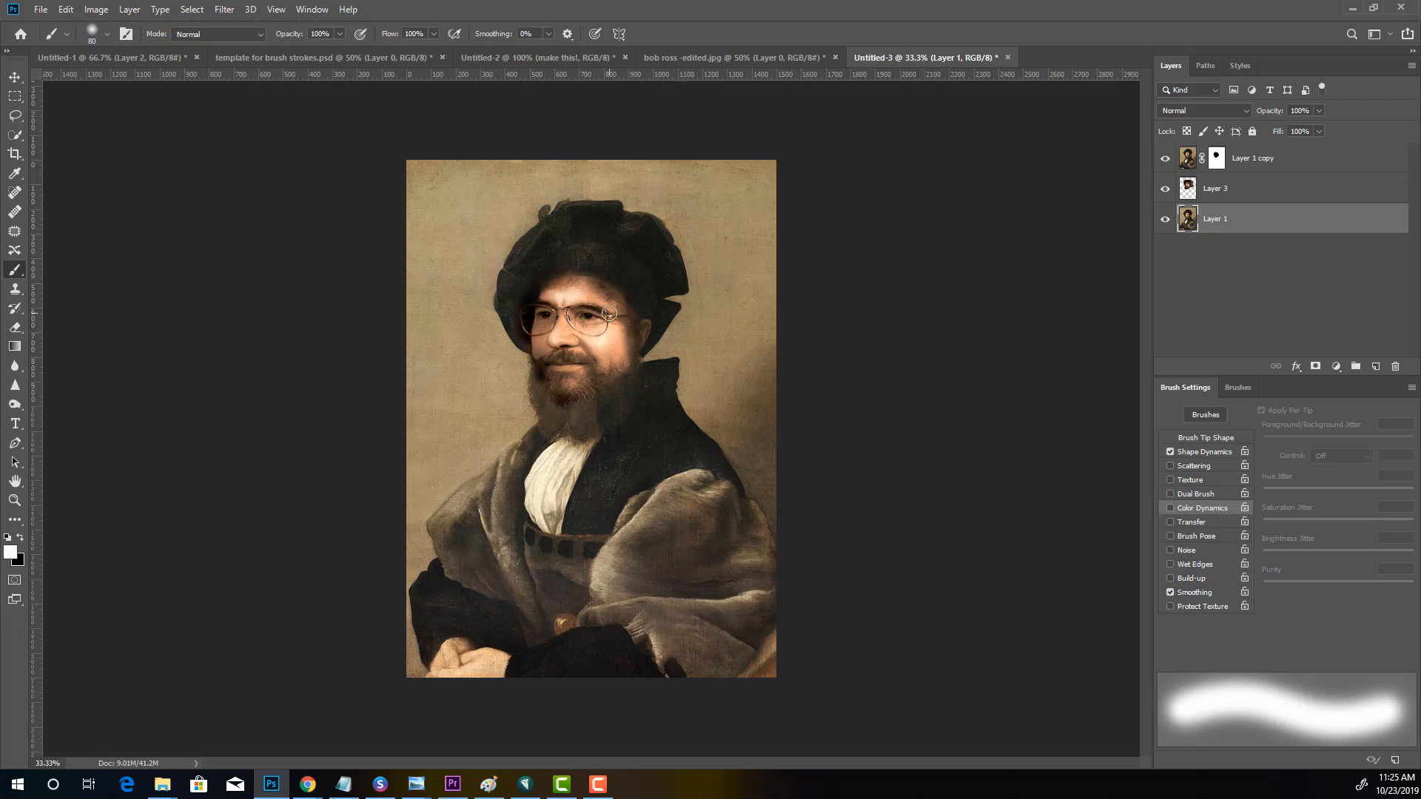
{"action": "left_click", "coordinate": [1232, 190]}
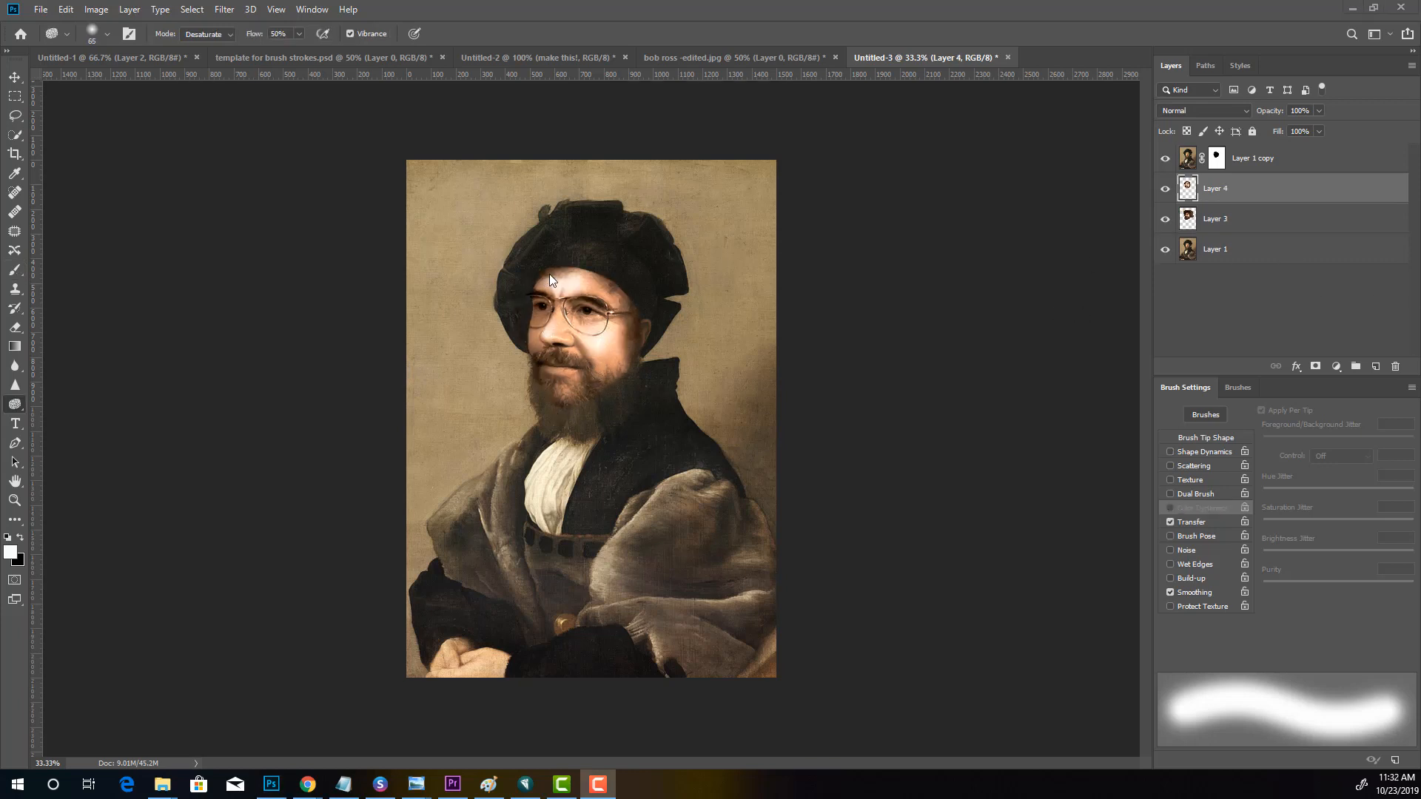
Compare the face with Layer 4 hidden and shown, and add a new empty layer above Layer 1 copy
{"action": "left_click", "coordinate": [1166, 189]}
{"action": "left_click", "coordinate": [1166, 189]}
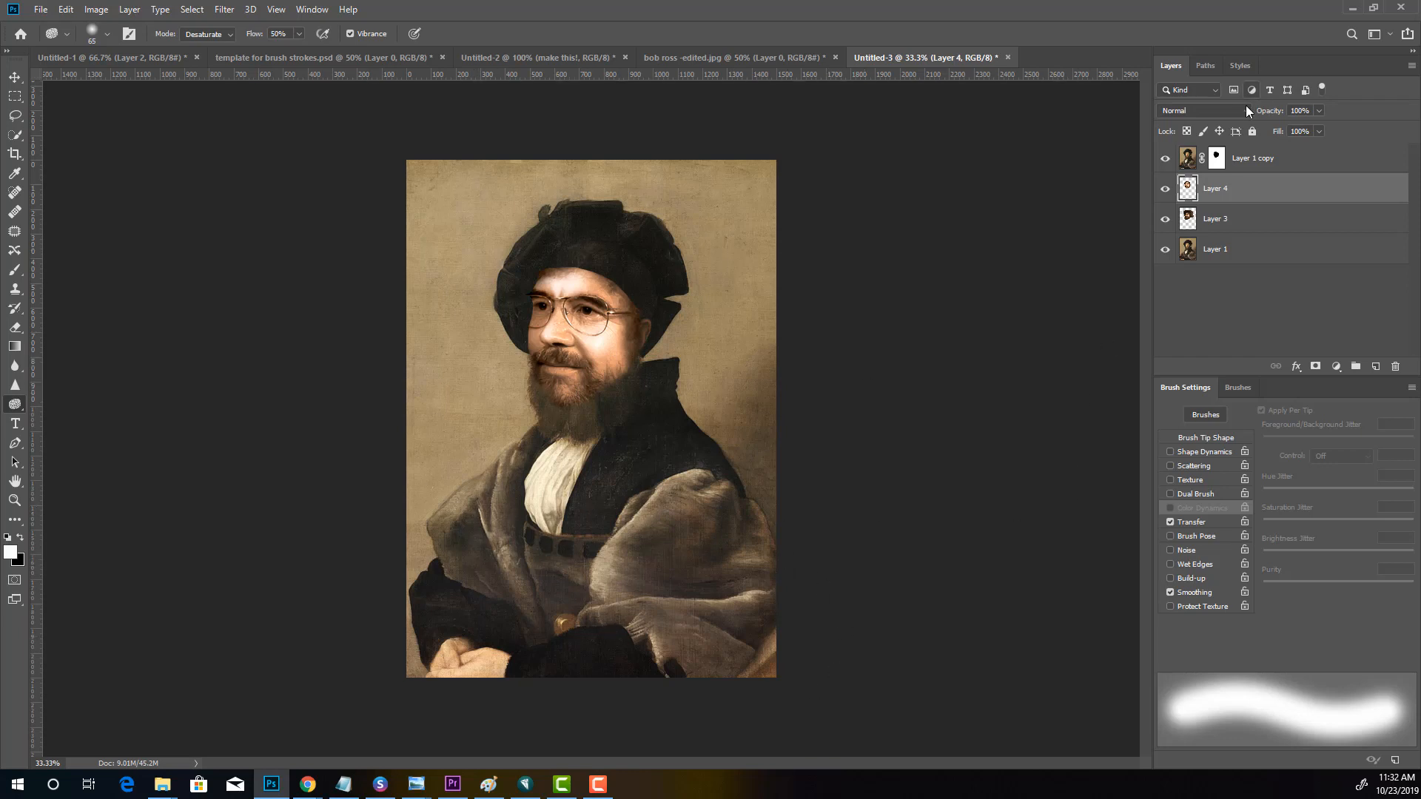
{"action": "left_click", "coordinate": [1374, 368]}
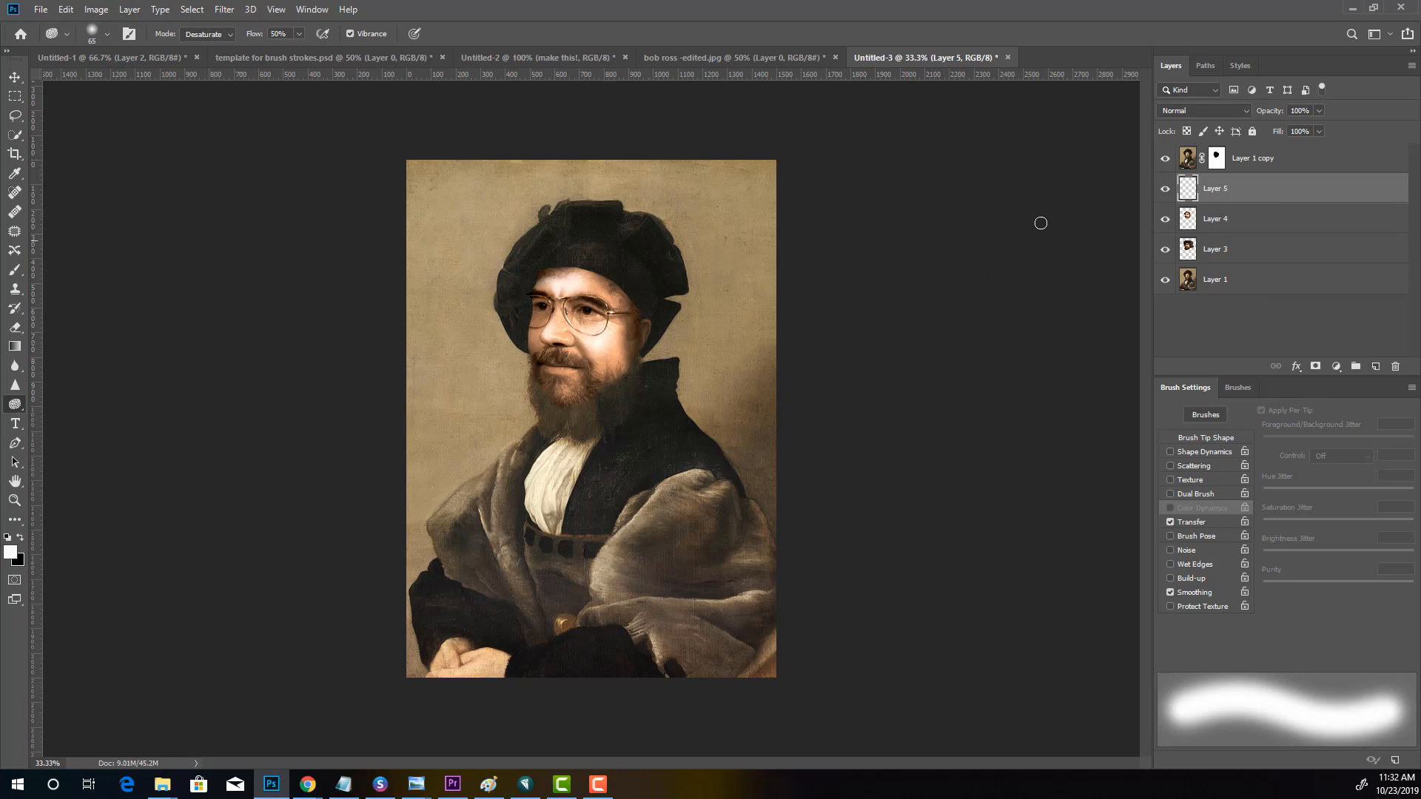
{"action": "left_click_drag", "start_coordinate": [1233, 189], "coordinate": [1219, 144]}
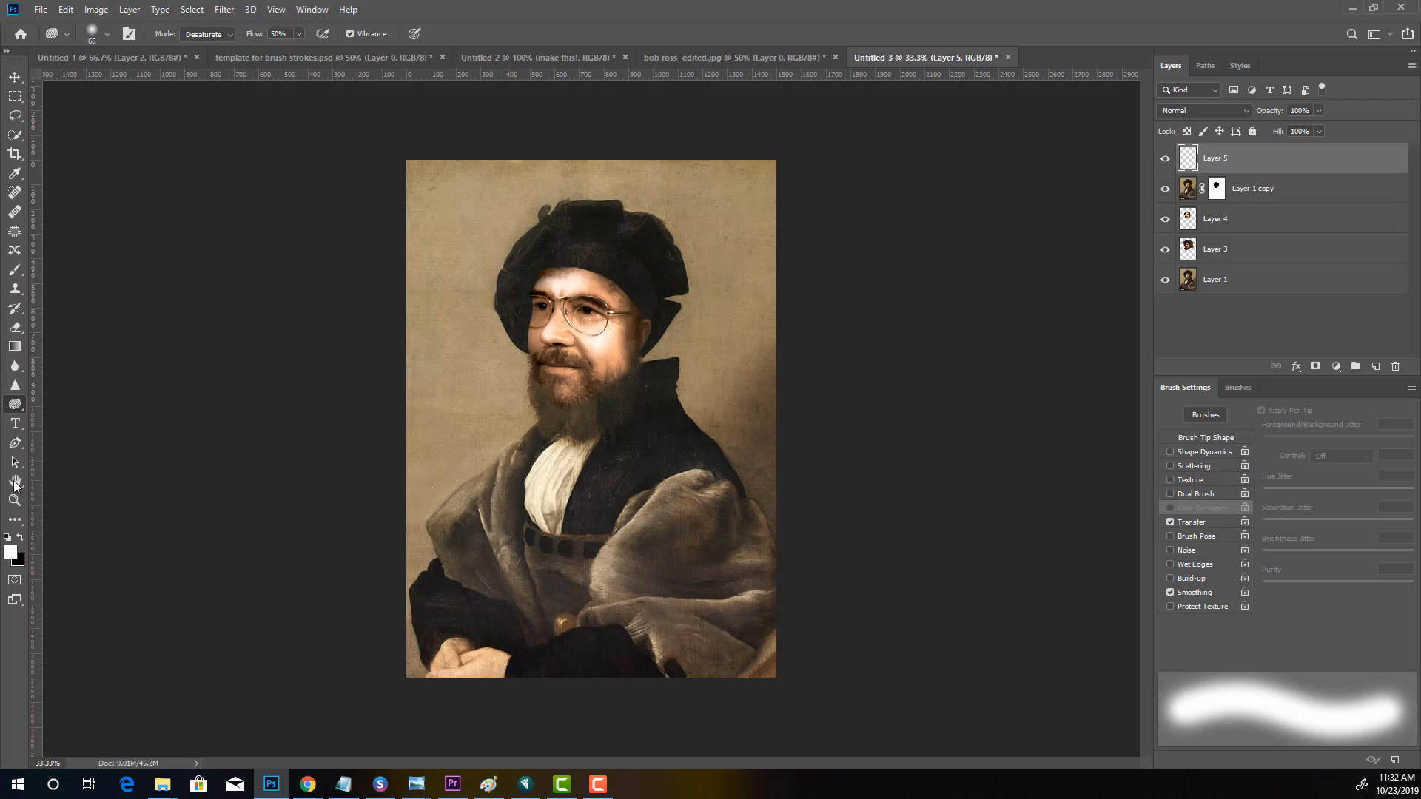
Set the foreground colour to a very dark brown derived from the skin tone sampled on the cheek
{"action": "left_click", "coordinate": [21, 538]}
{"action": "left_click", "coordinate": [10, 551]}
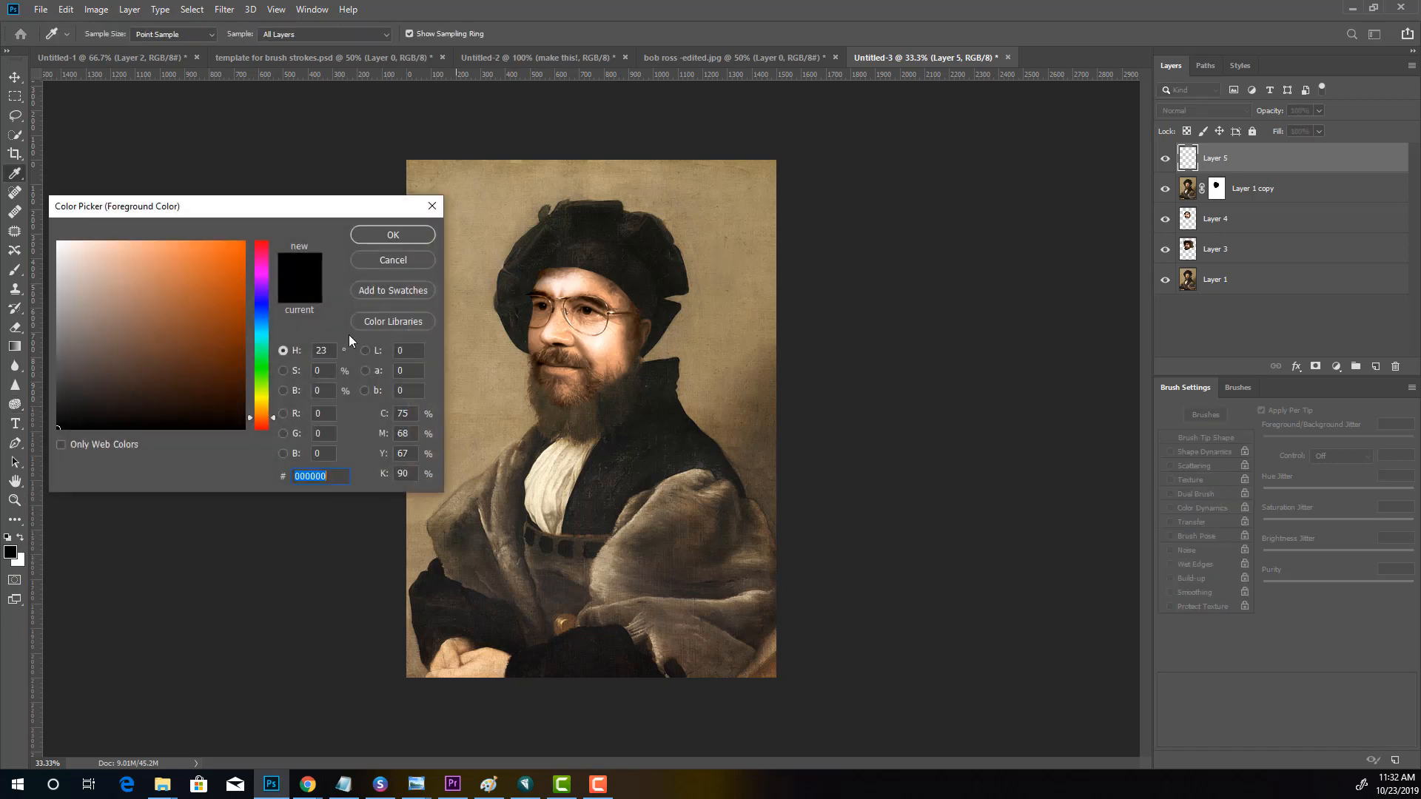
{"action": "left_click", "coordinate": [625, 328]}
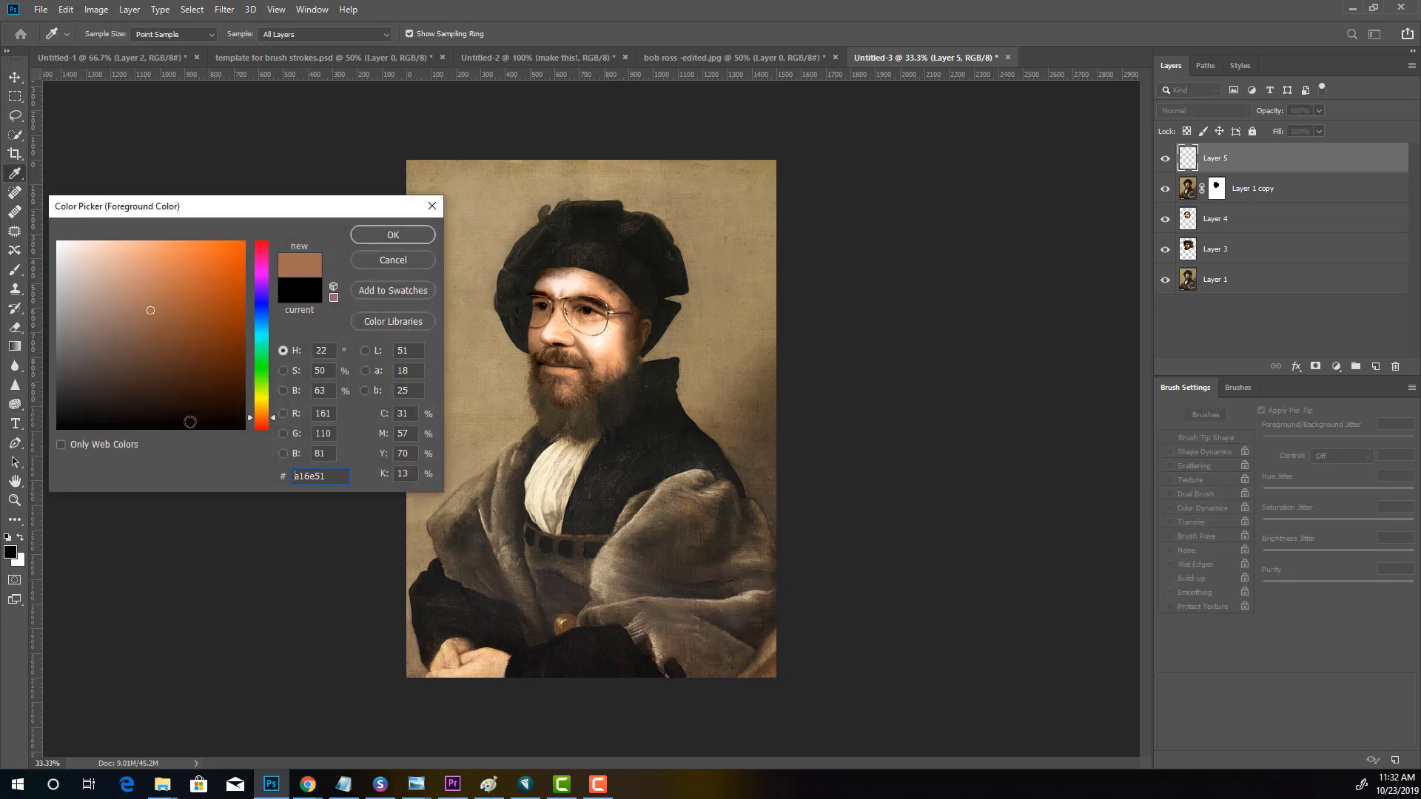
{"action": "left_click", "coordinate": [170, 399]}
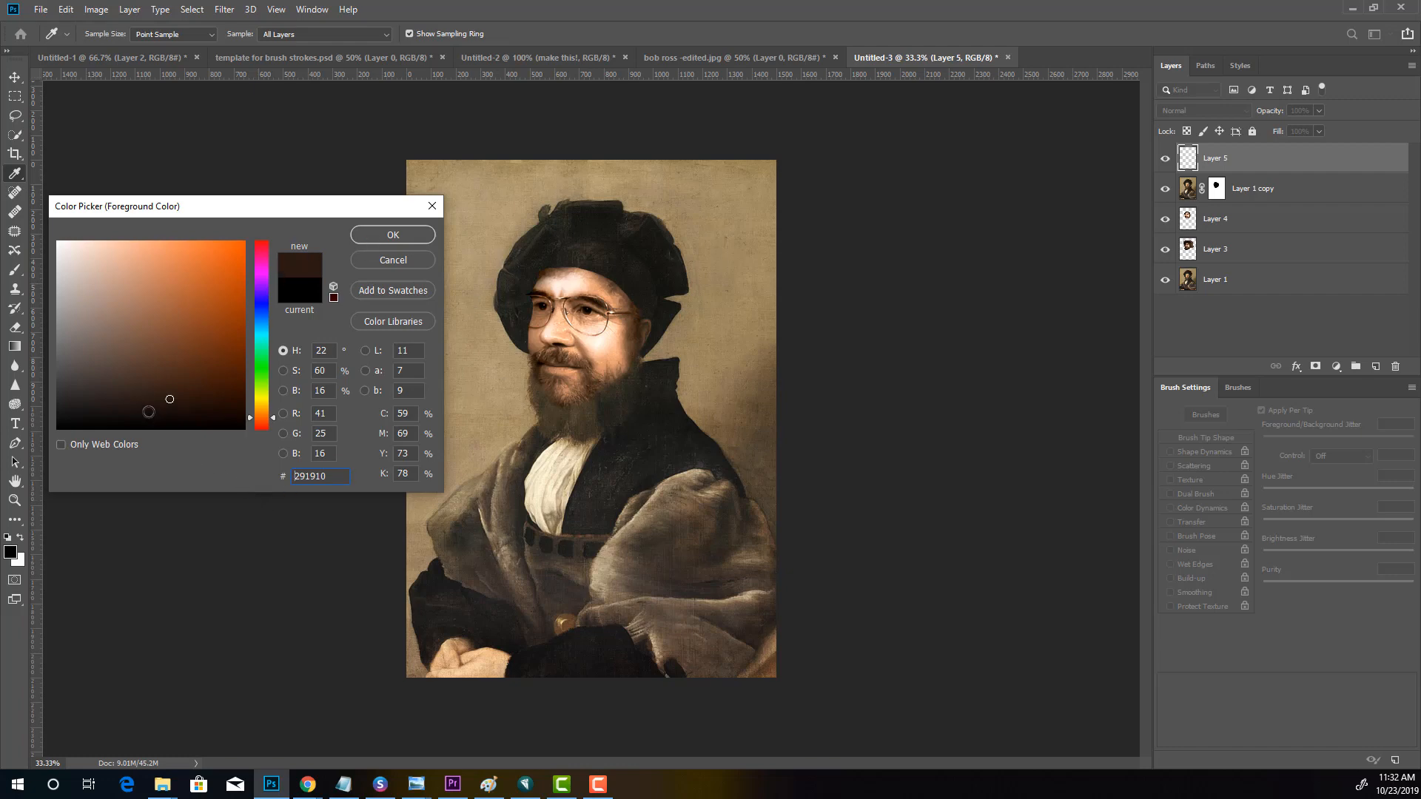
{"action": "left_click", "coordinate": [148, 410]}
{"action": "left_click", "coordinate": [370, 238]}
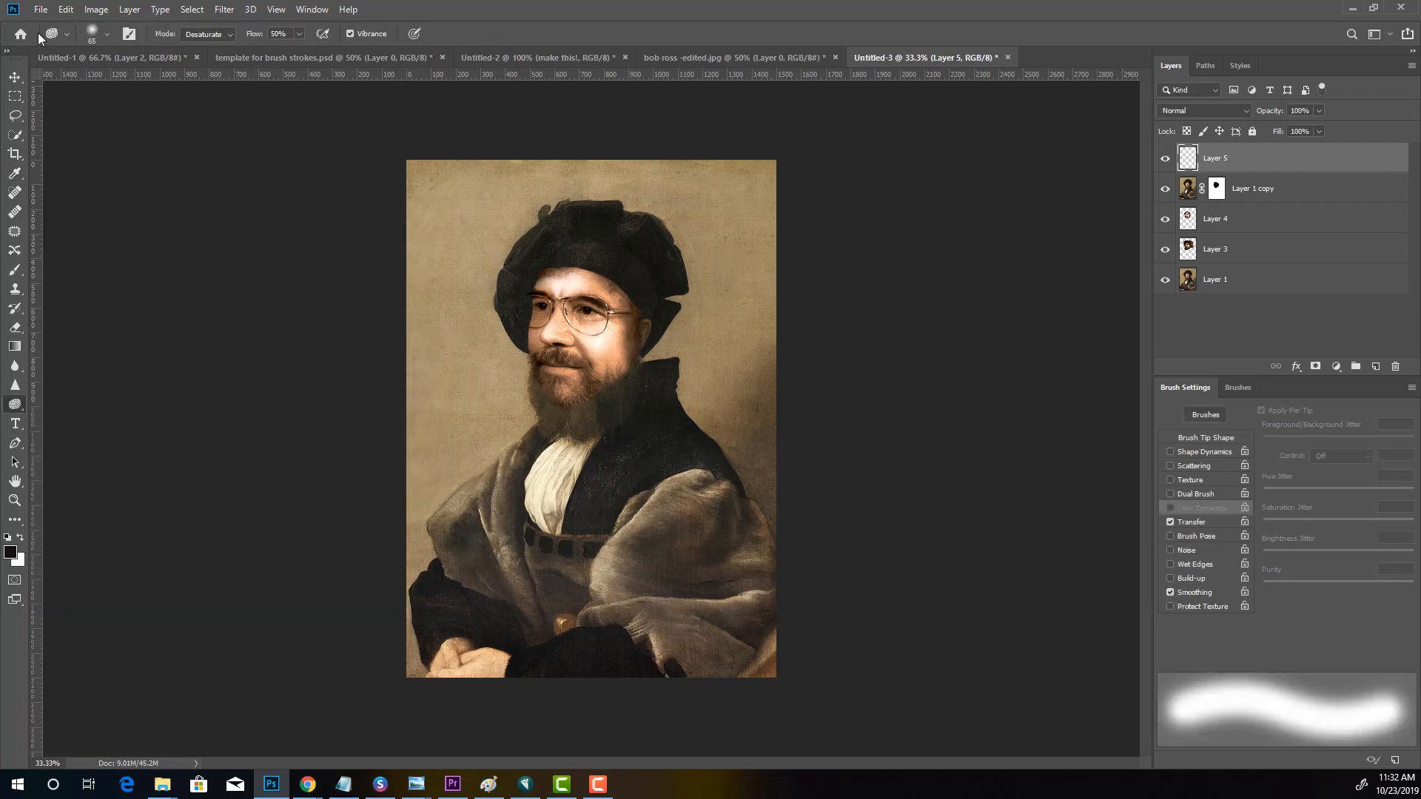
Choose the beard brush preset at 50 px for the Sponge tool
{"action": "left_click", "coordinate": [104, 34]}
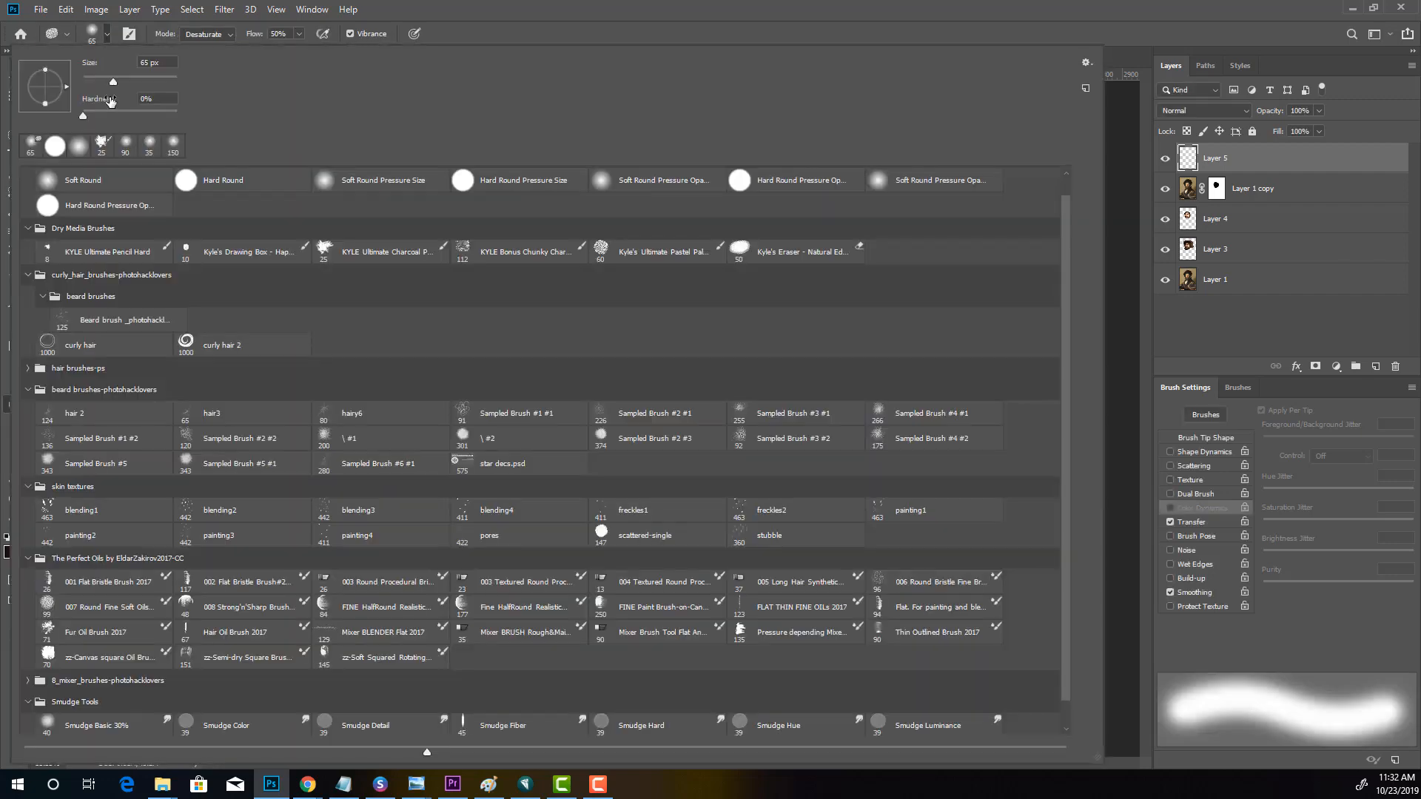
{"action": "left_click", "coordinate": [99, 323]}
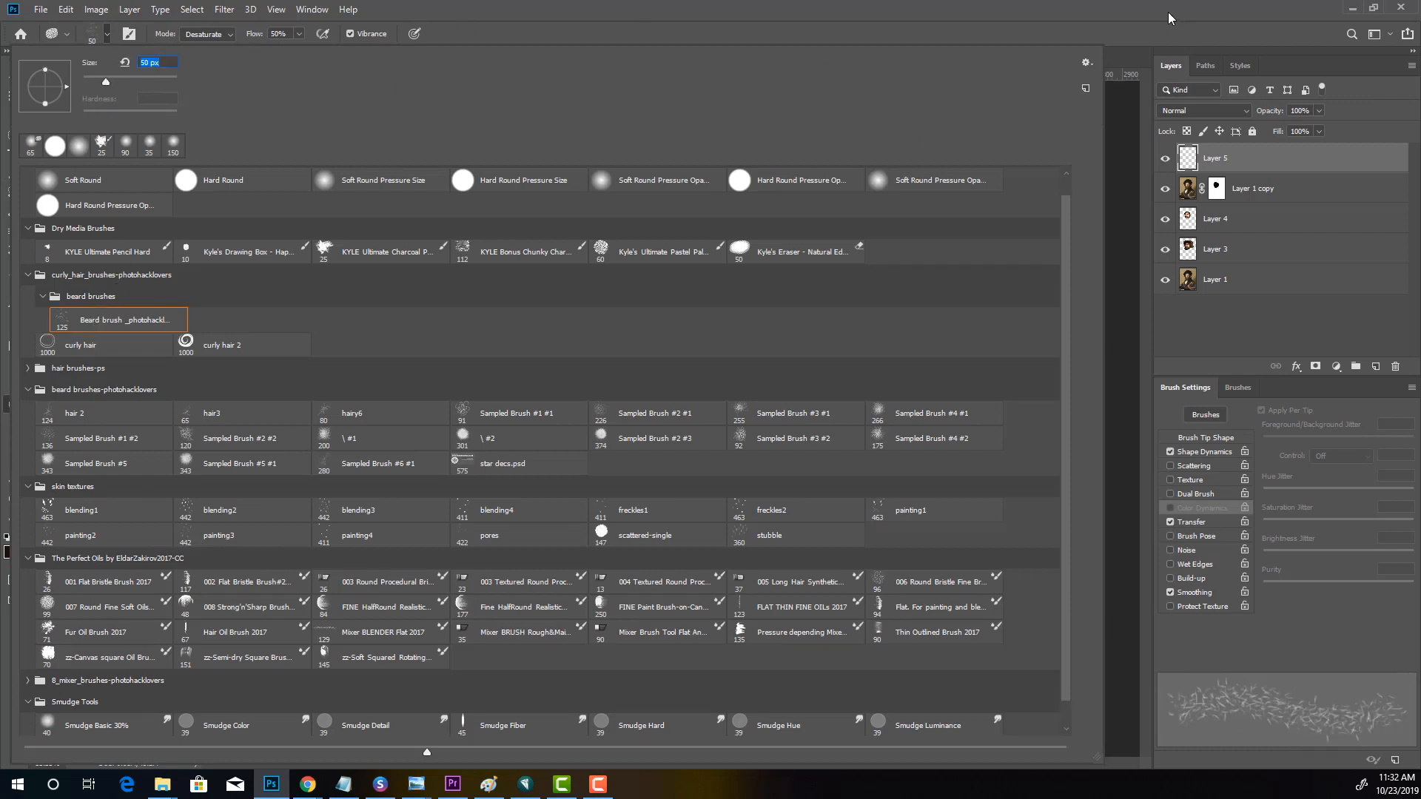
{"action": "left_click", "coordinate": [1130, 14]}
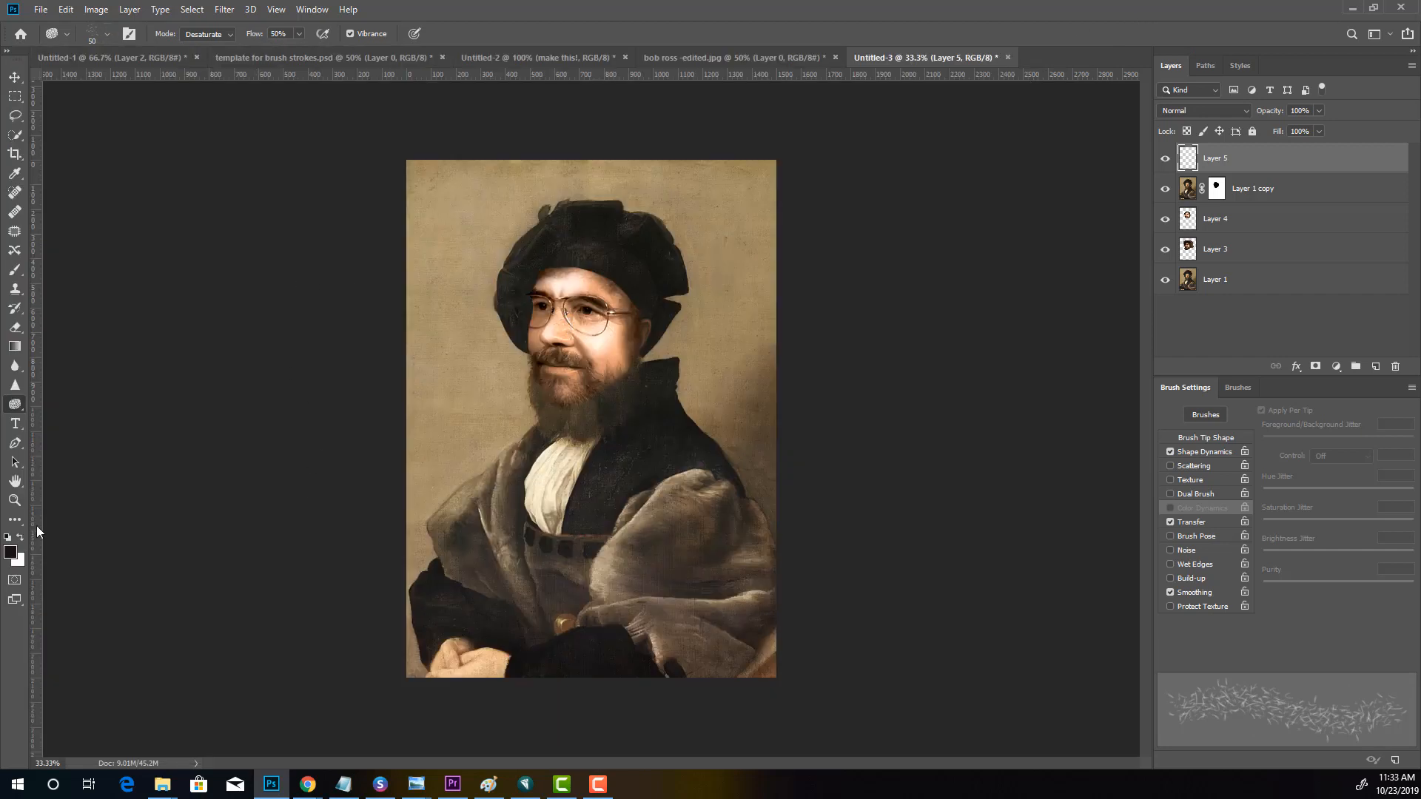
Switch to the Brush tool with the beard brush preset at 60 px, ready to paint the face on Layer 5 at 50% zoom
{"action": "left_click", "coordinate": [15, 501]}
{"action": "left_click", "coordinate": [596, 403]}
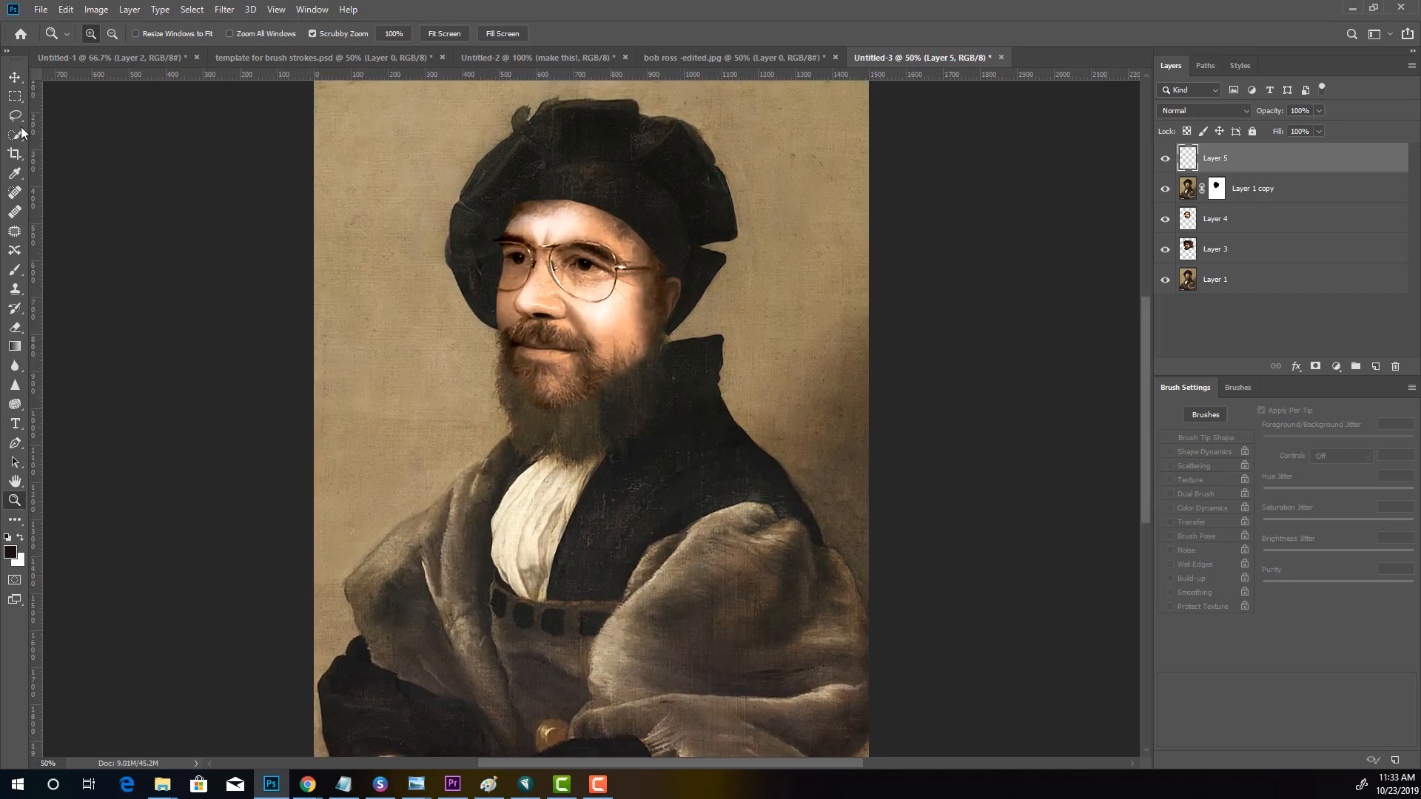
{"action": "left_click", "coordinate": [15, 77]}
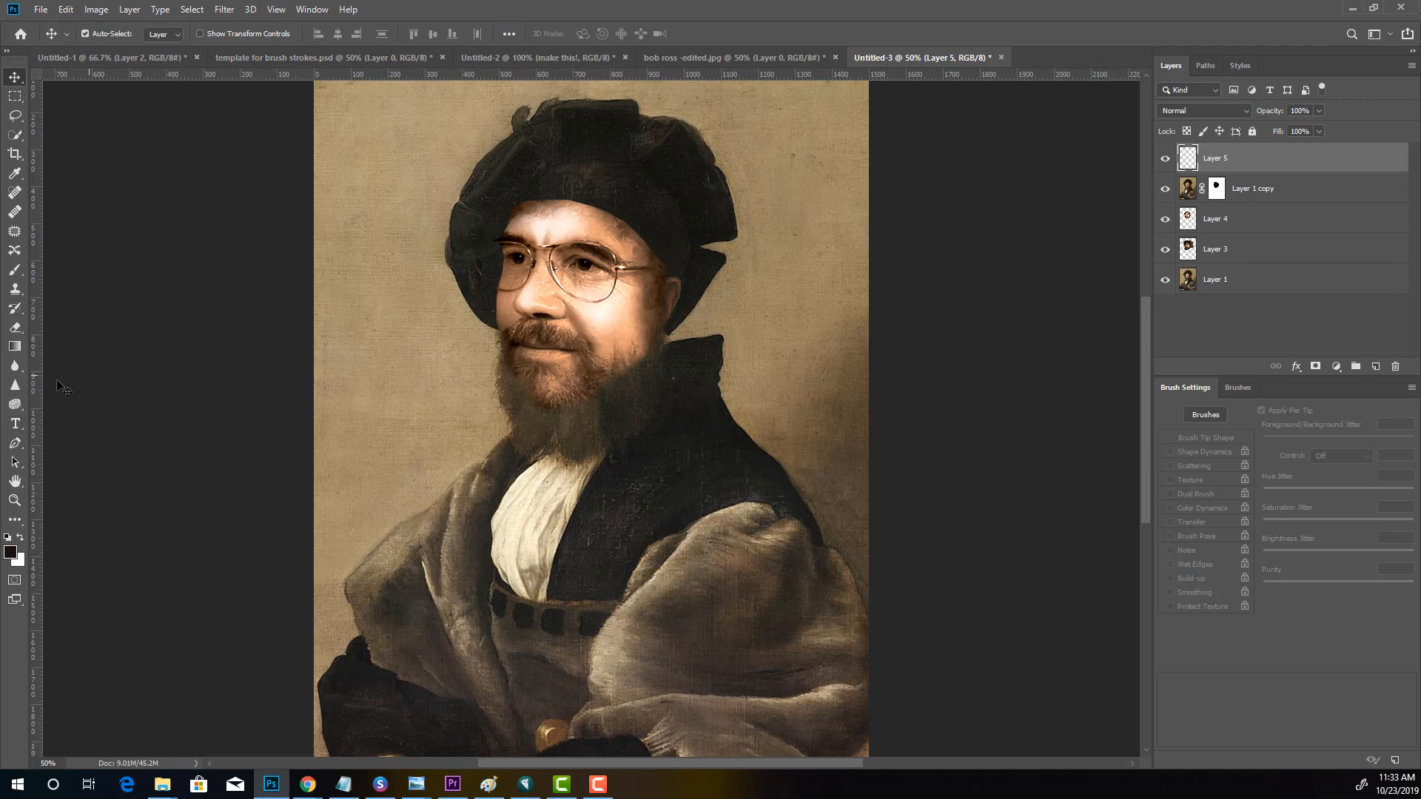
{"action": "left_click", "coordinate": [11, 269]}
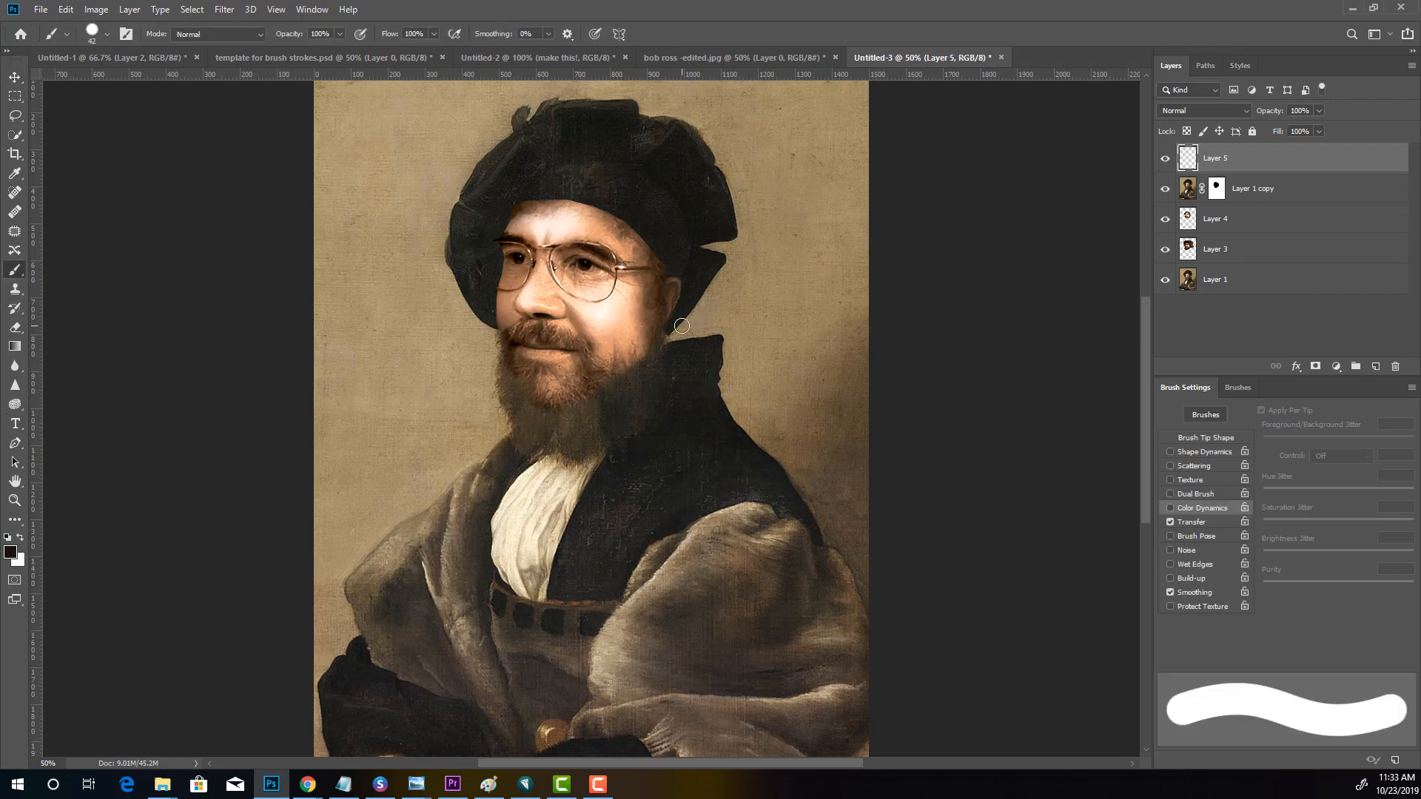
{"action": "left_click", "coordinate": [106, 33]}
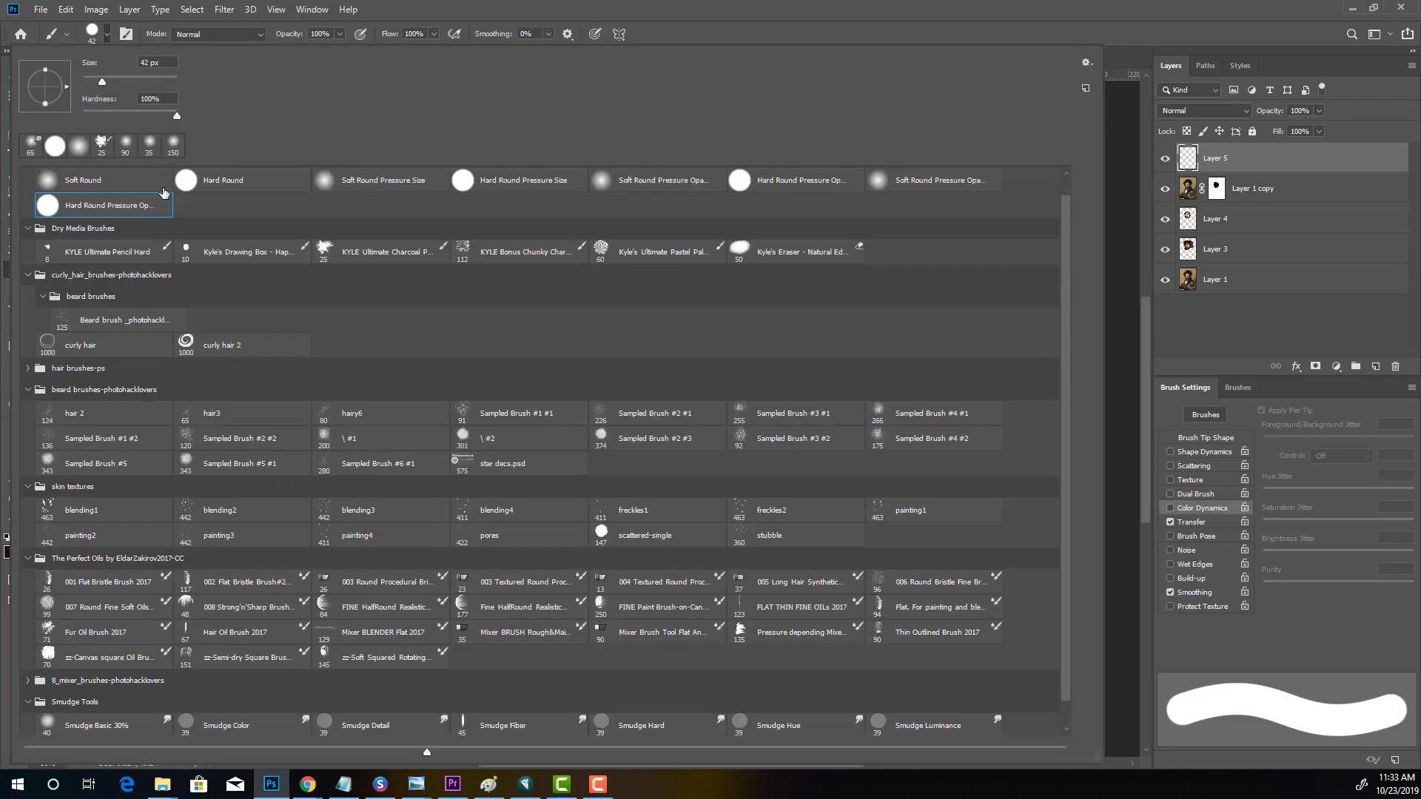
{"action": "left_click", "coordinate": [124, 321]}
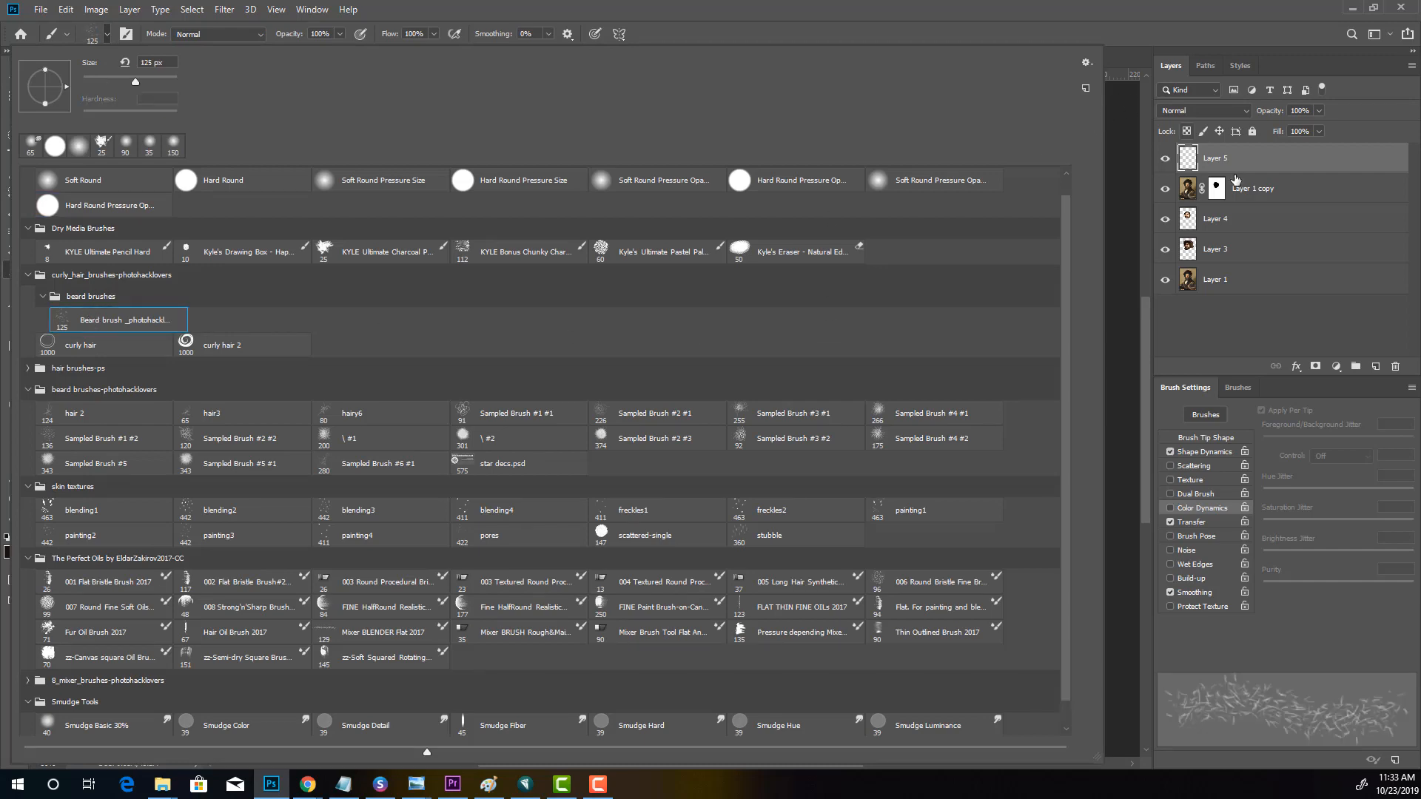
{"action": "left_click", "coordinate": [1202, 163]}
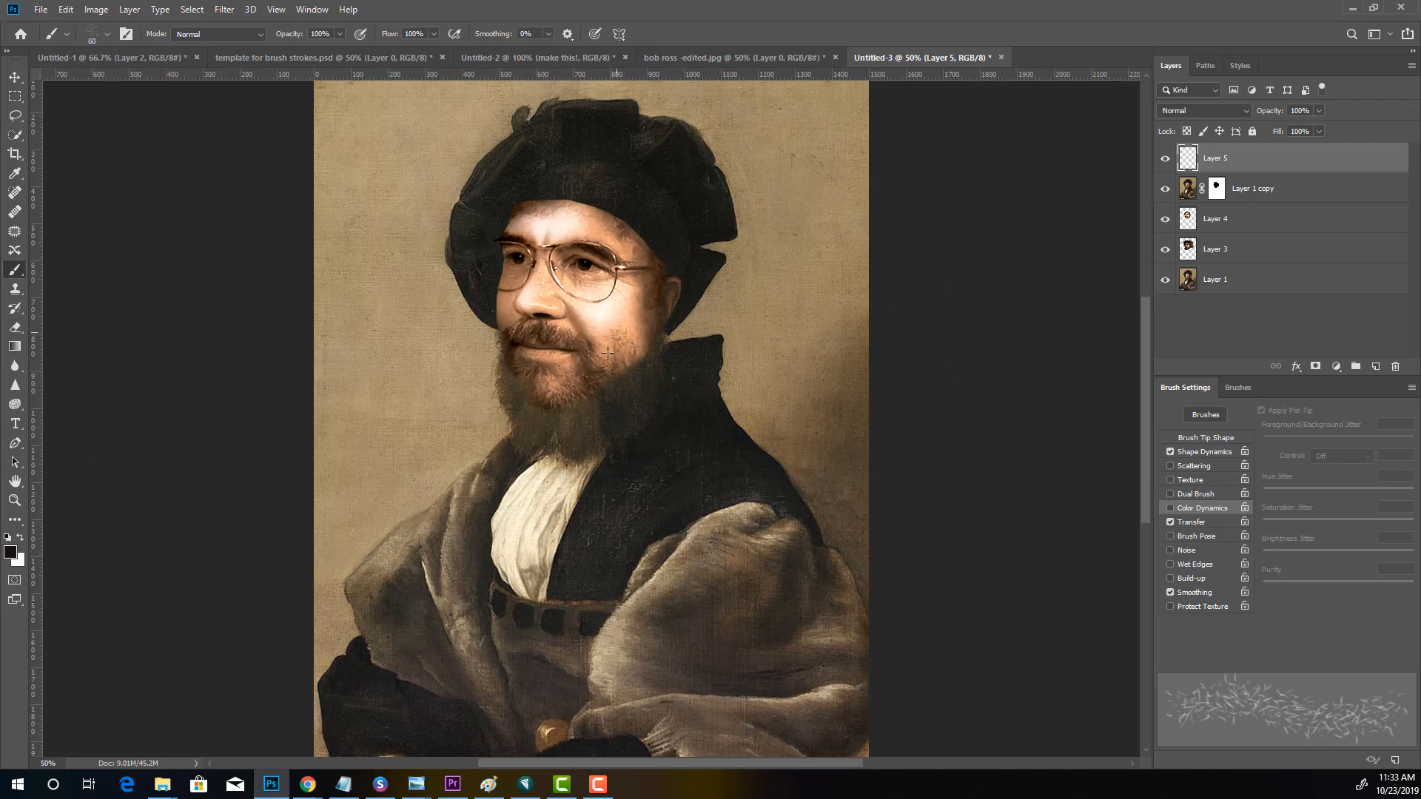
Paint dark beard hairs along the beard's edge on the cheek on Layer 5, and close the "bob ross -edited.jpg" document
{"action": "left_click", "coordinate": [600, 389]}
{"action": "key", "text": "ctrl+w"}
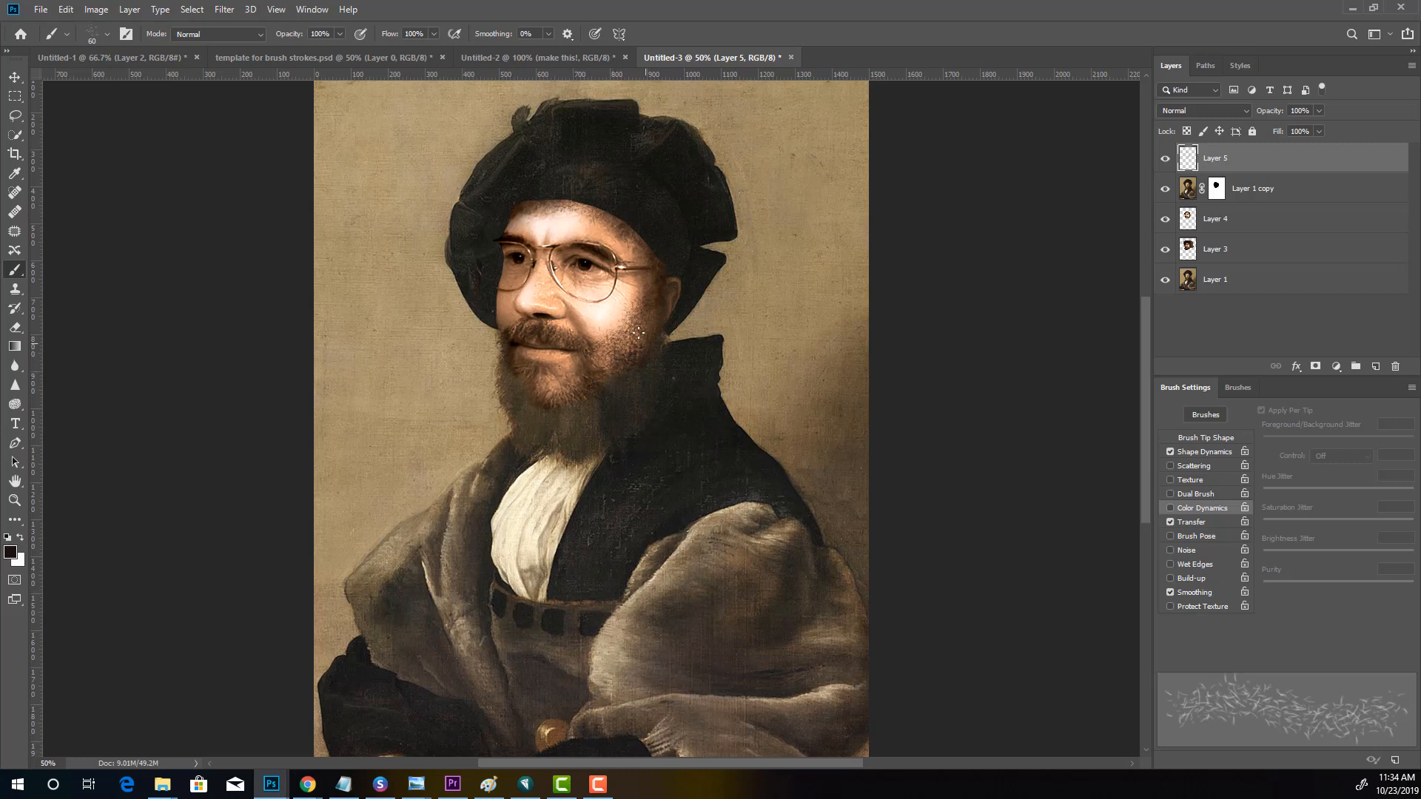
Paint more beard hairs along the cheek on Layer 5, and set the foreground colour to dark brown #382414, derived from the beard tone
{"action": "mouse_move", "coordinate": [620, 354]}
{"action": "left_mouse_down"}
{"action": "mouse_move", "coordinate": [609, 350]}
{"action": "mouse_move", "coordinate": [623, 337]}
{"action": "left_mouse_up"}
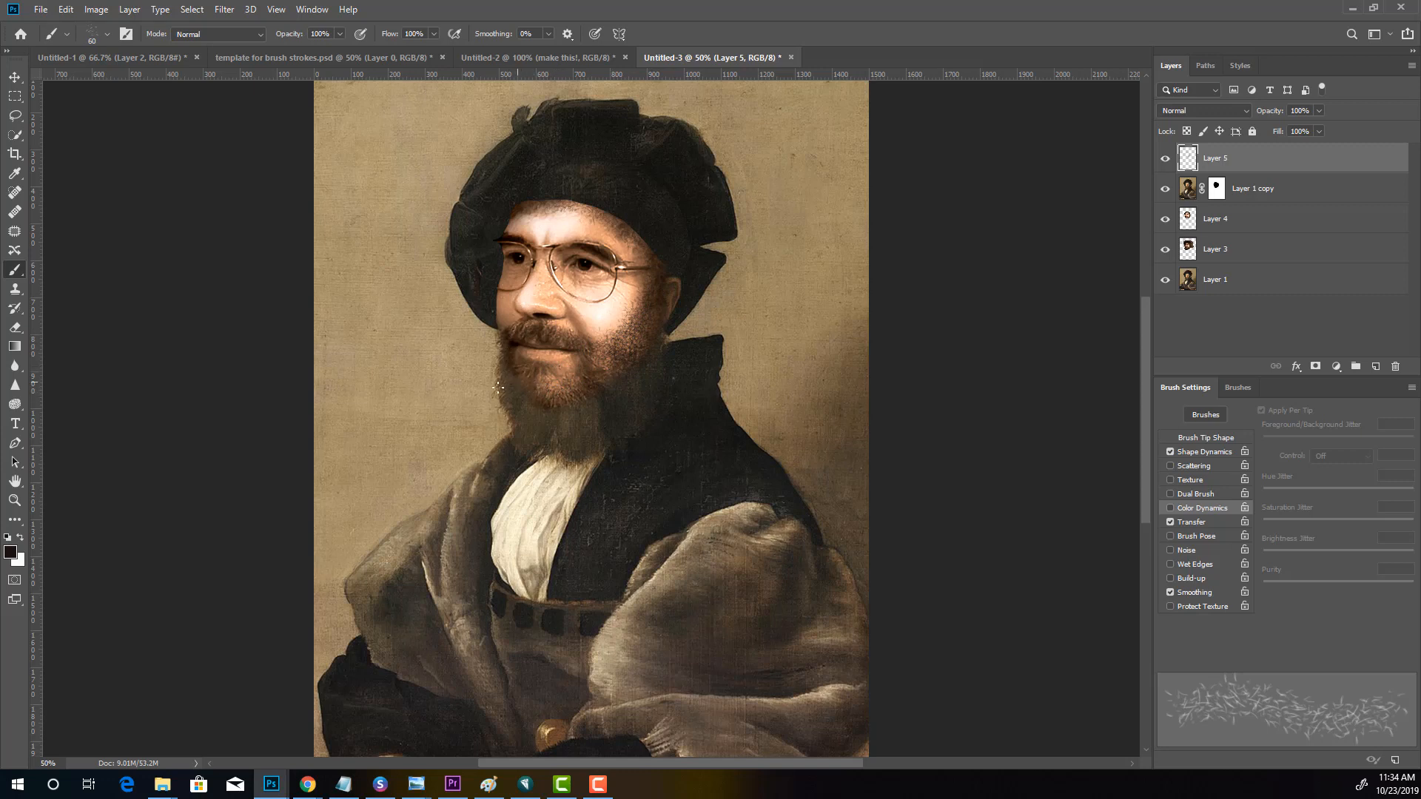
{"action": "left_click", "coordinate": [10, 554]}
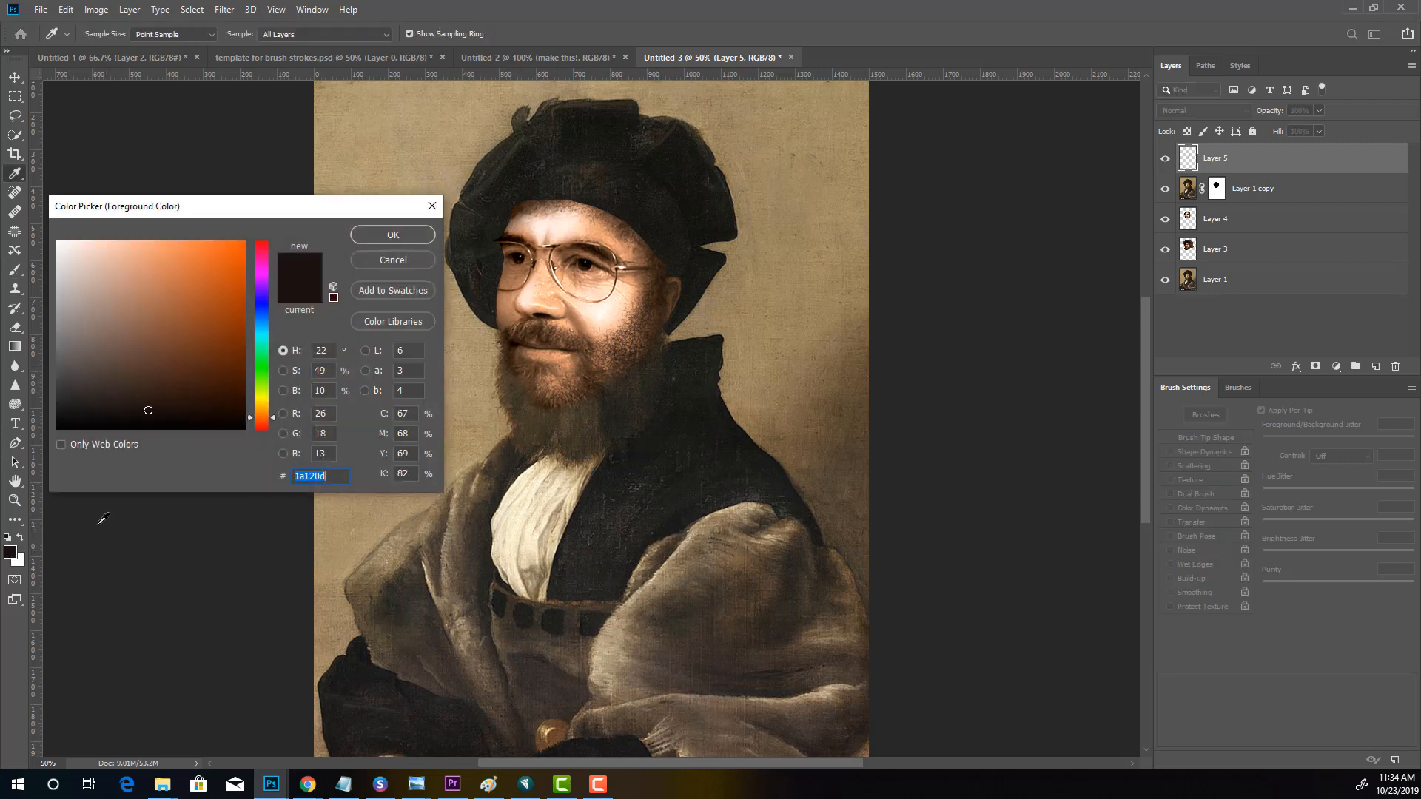
{"action": "left_click", "coordinate": [590, 362]}
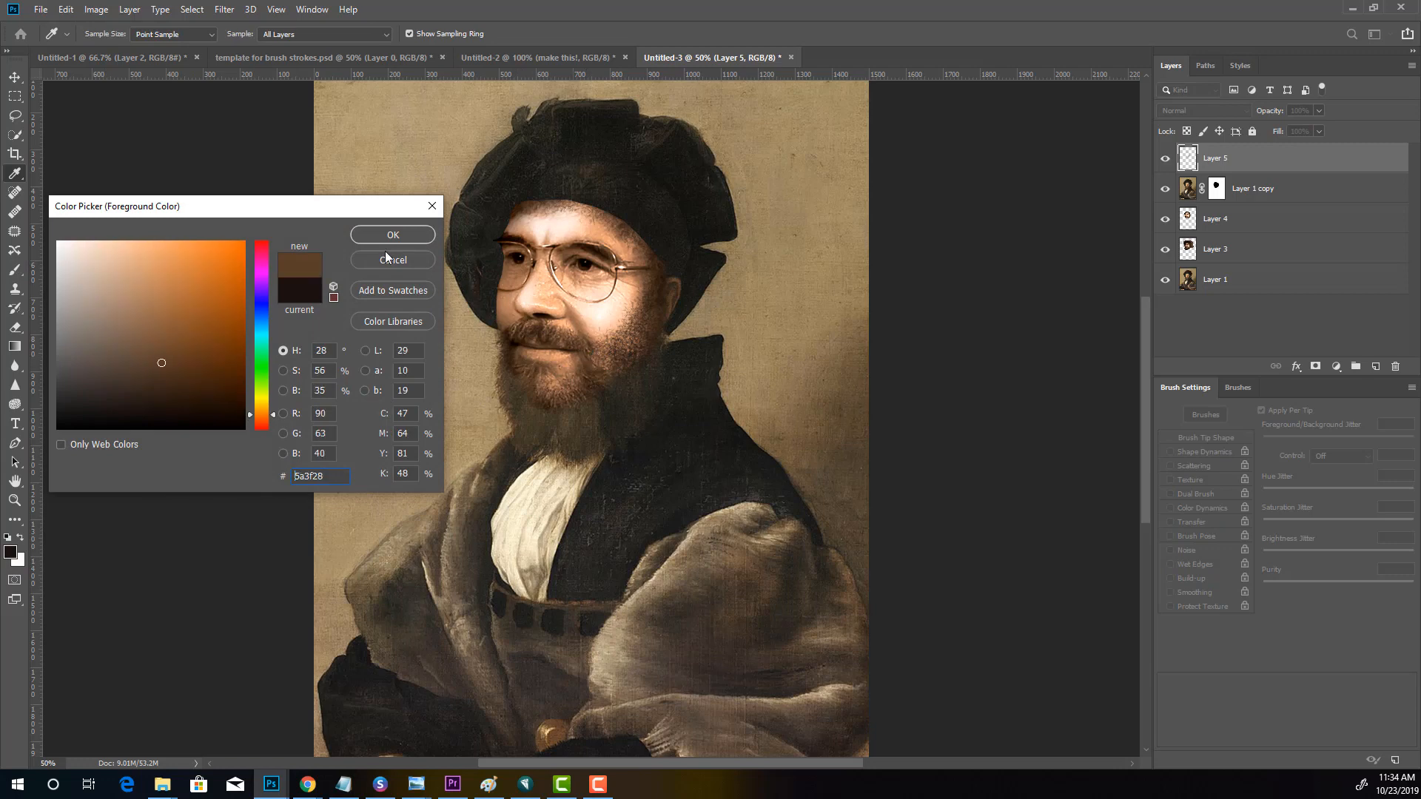
{"action": "left_click", "coordinate": [182, 387]}
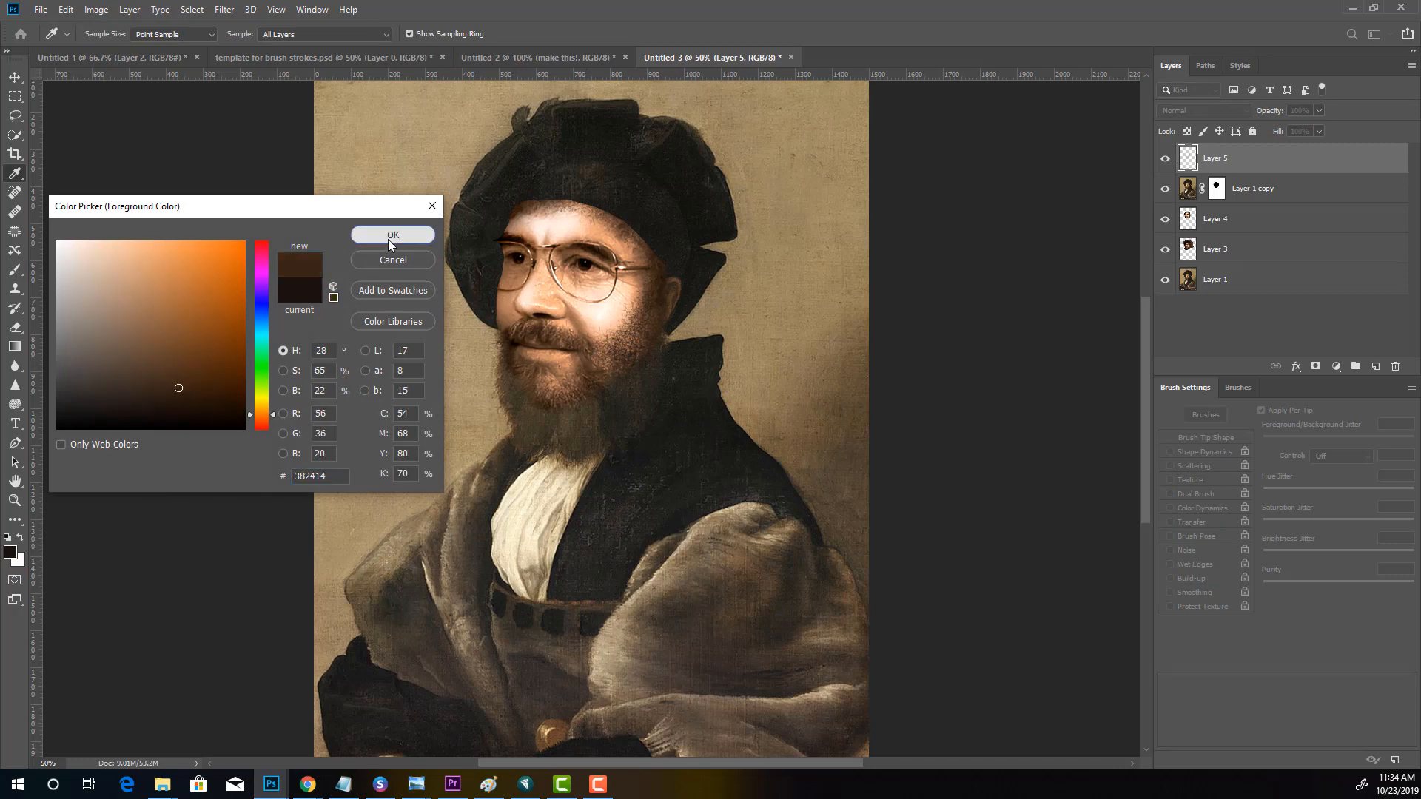
{"action": "left_click", "coordinate": [393, 235]}
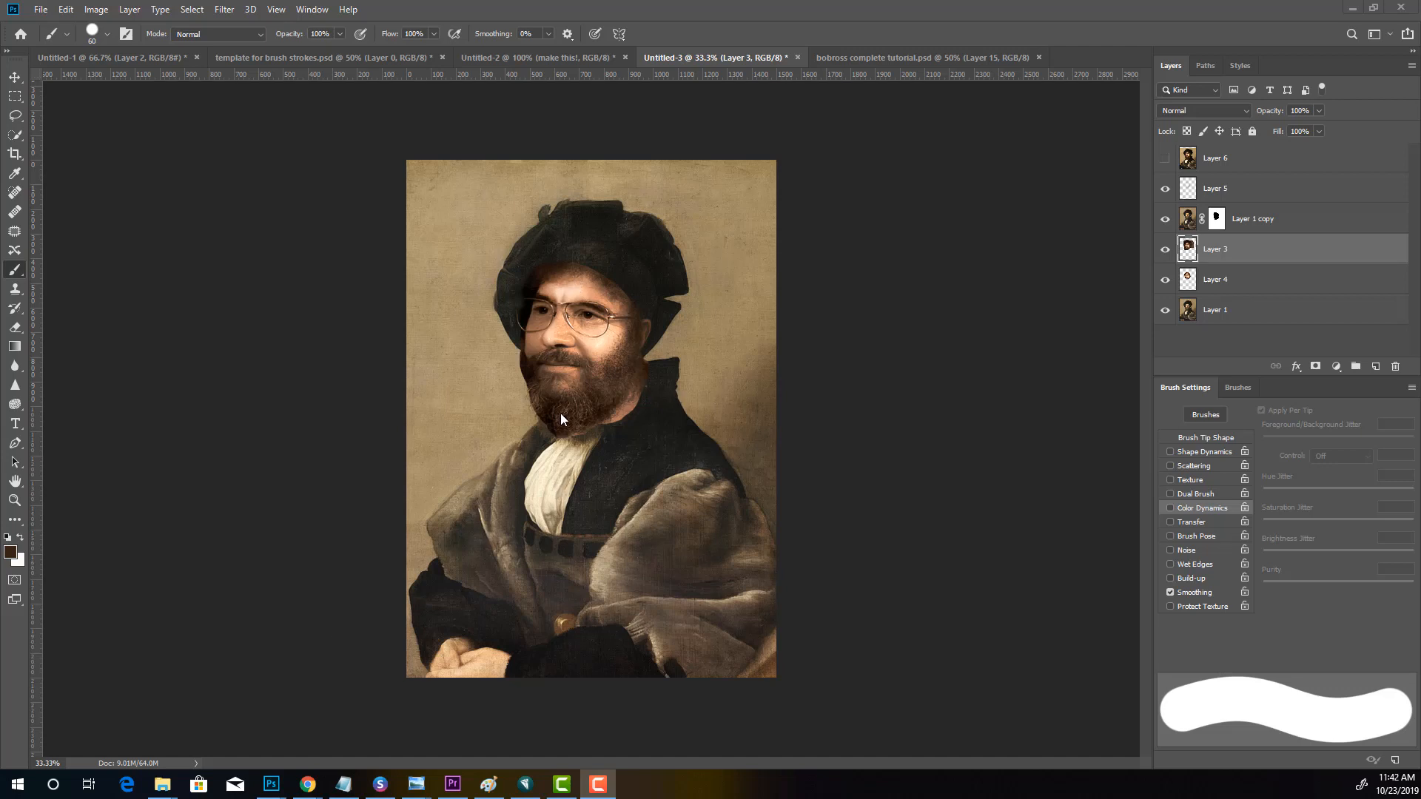
Examine what Layer 3, the mask of Layer 1 copy and Layer 5 each contribute to the portrait
{"action": "left_click", "coordinate": [1165, 250]}
{"action": "left_click", "coordinate": [1165, 251]}
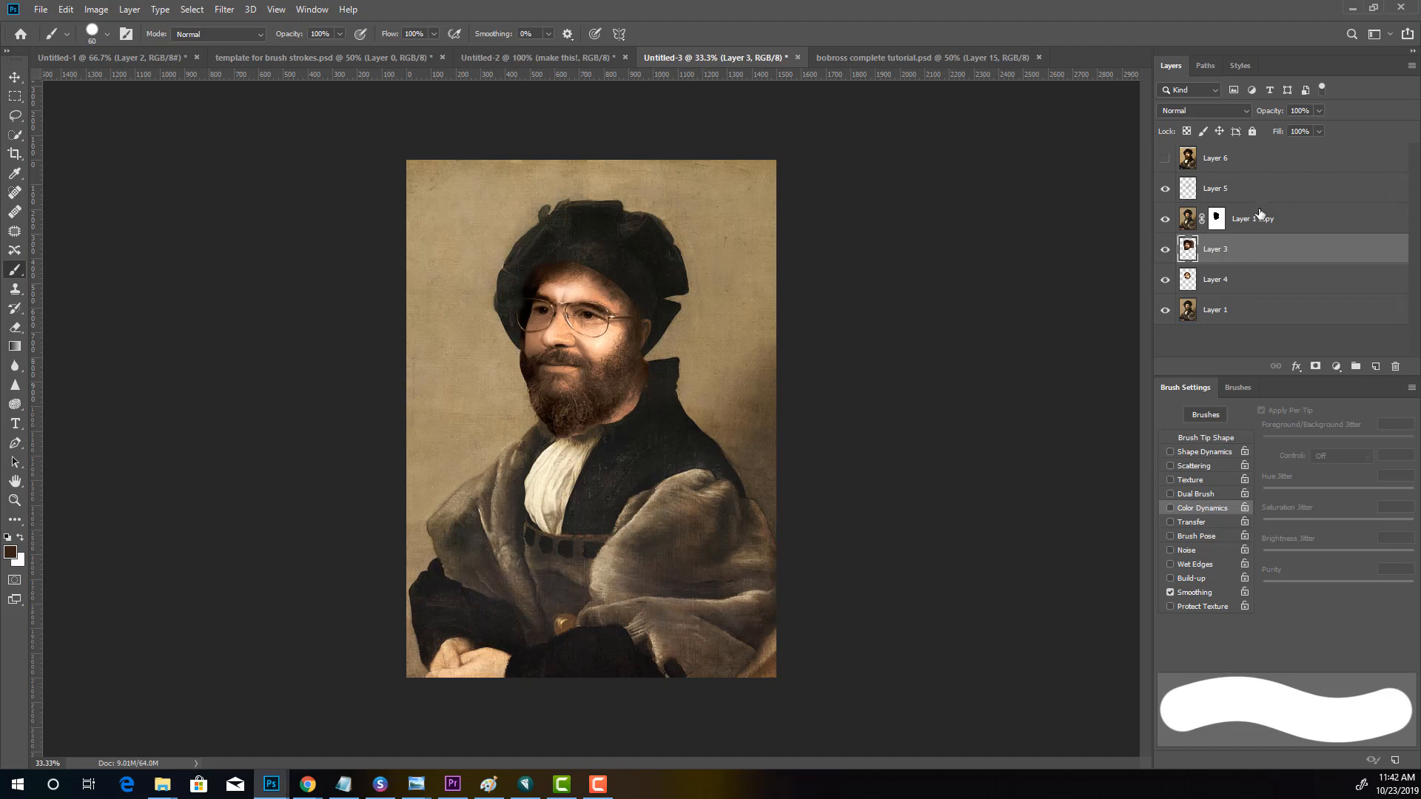
{"action": "left_click", "coordinate": [1217, 220]}
{"action": "left_click", "coordinate": [1217, 220]}
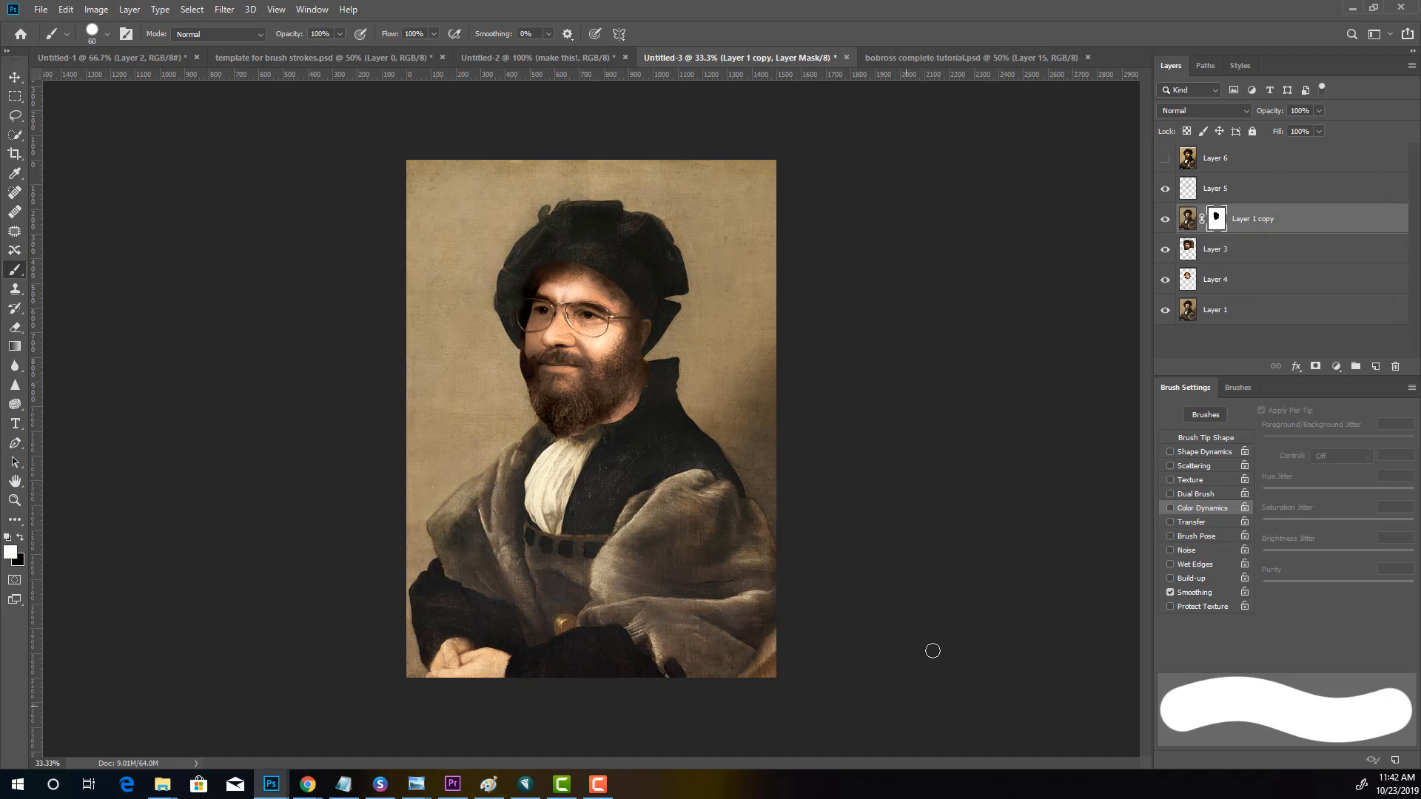
{"action": "left_click", "coordinate": [1218, 188]}
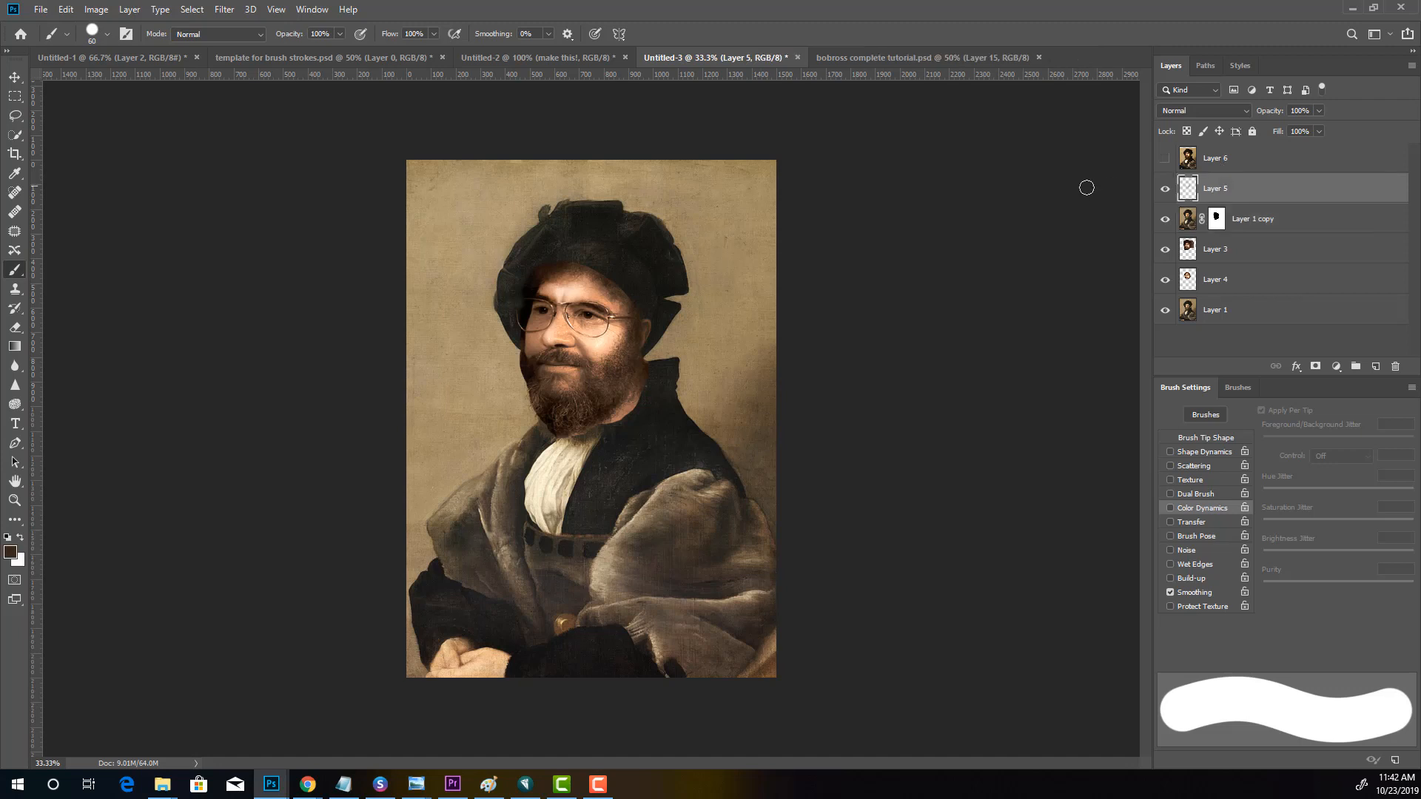
{"action": "left_click", "coordinate": [1167, 191]}
{"action": "left_click", "coordinate": [1166, 190]}
Delete the hidden Layer 6 and add a new empty layer above Layer 5
{"action": "left_click", "coordinate": [1273, 158]}
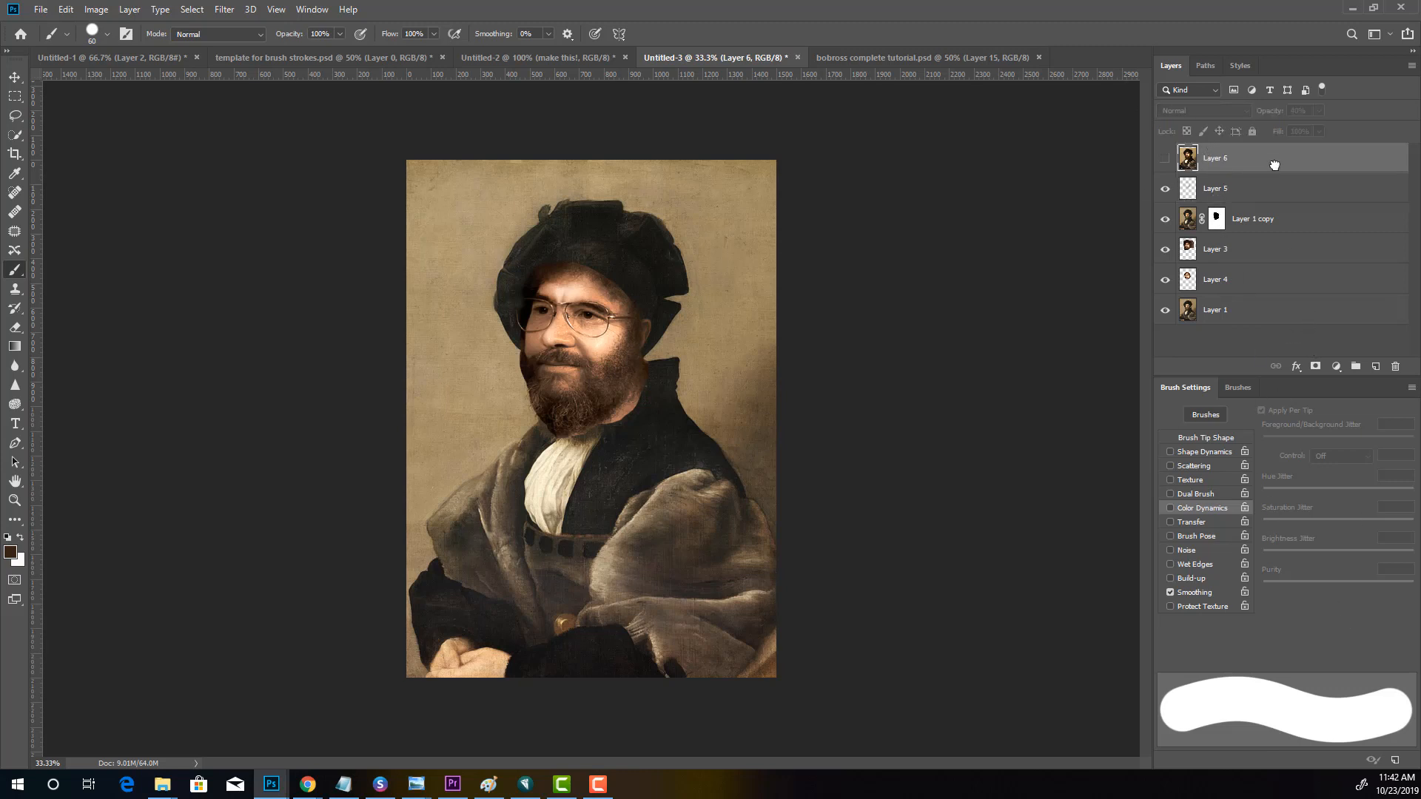
{"action": "left_click_drag", "start_coordinate": [1274, 164], "coordinate": [1395, 366]}
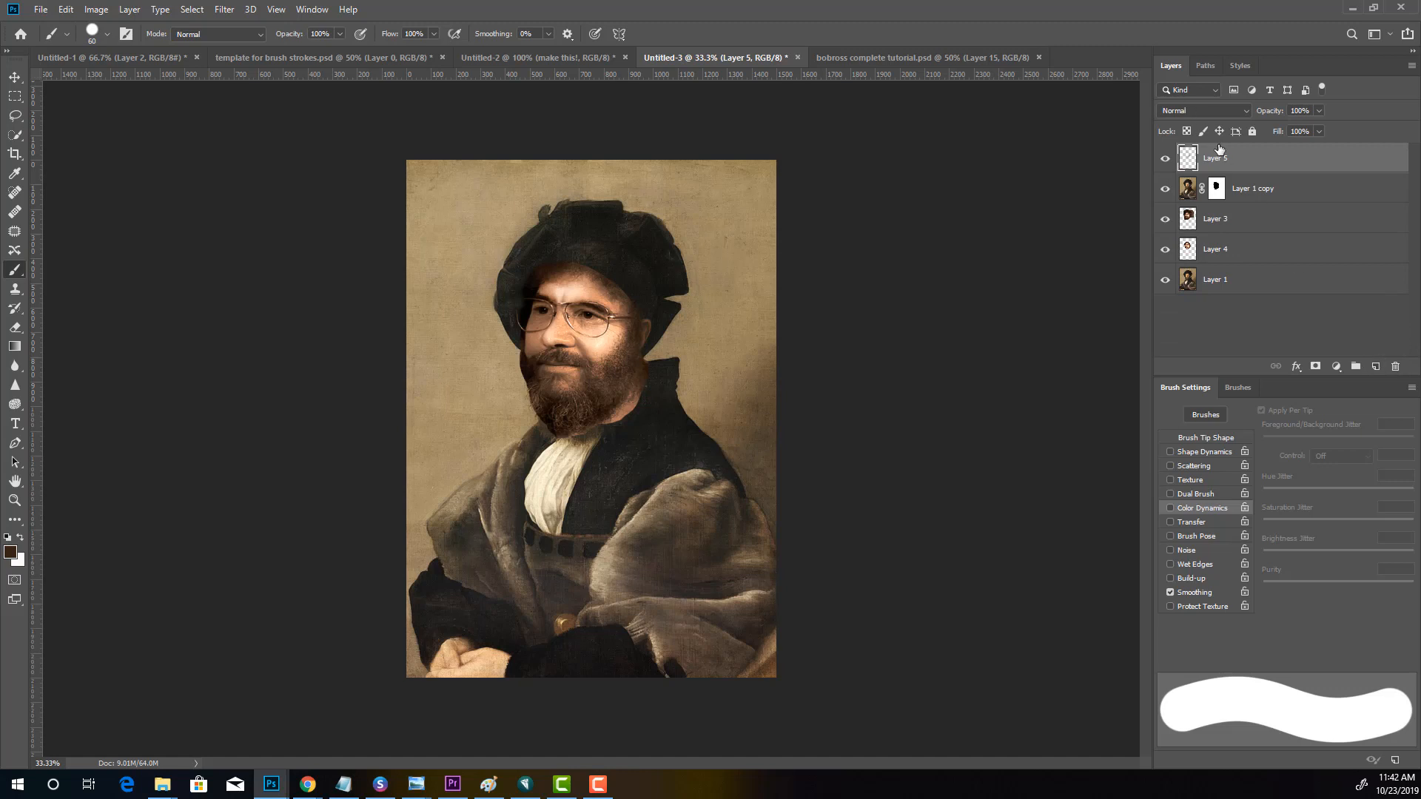
{"action": "left_click", "coordinate": [1375, 366]}
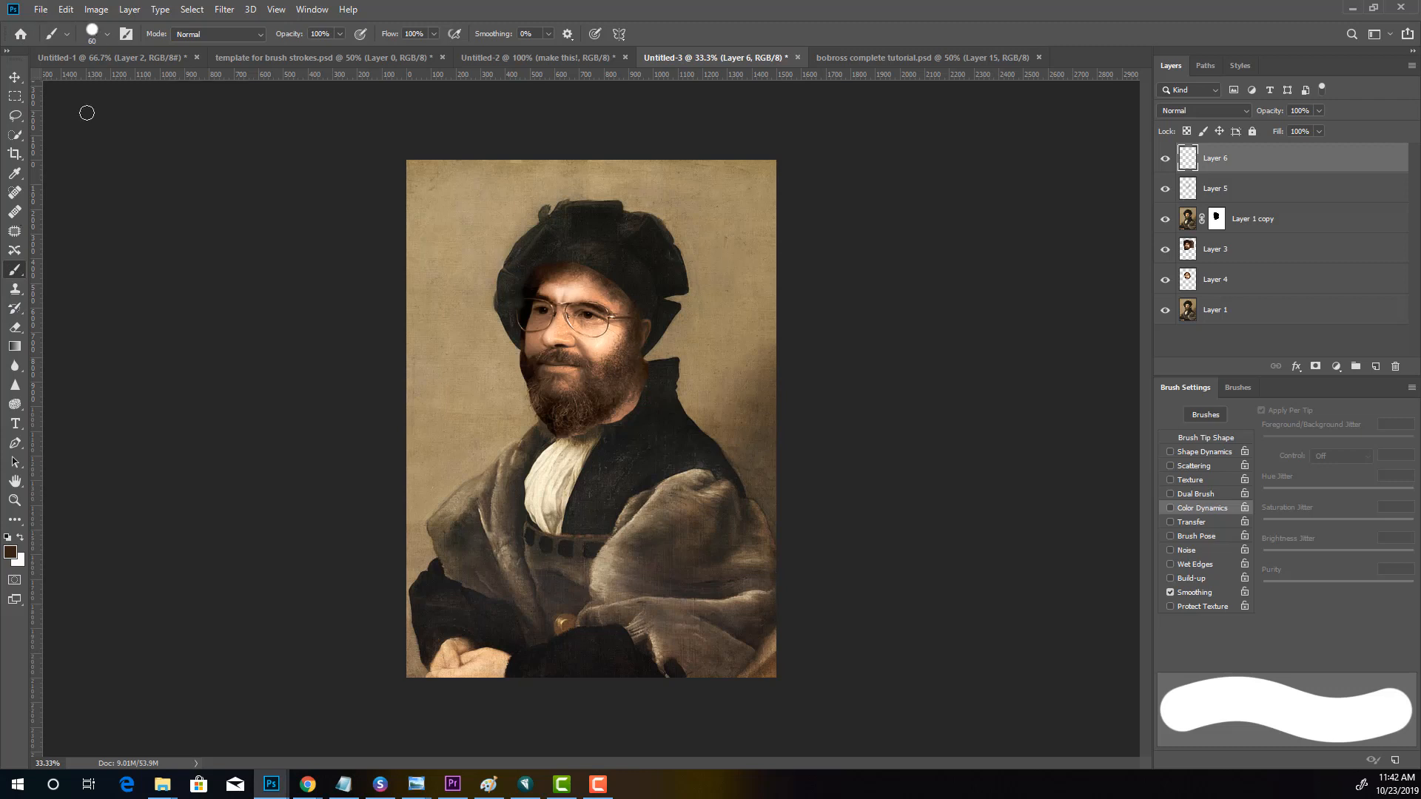
Set the foreground colour to very dark brown #1e150d and choose the Sampled Brush #5 preset at 60 px for the Brush tool
{"action": "left_click", "coordinate": [10, 553]}
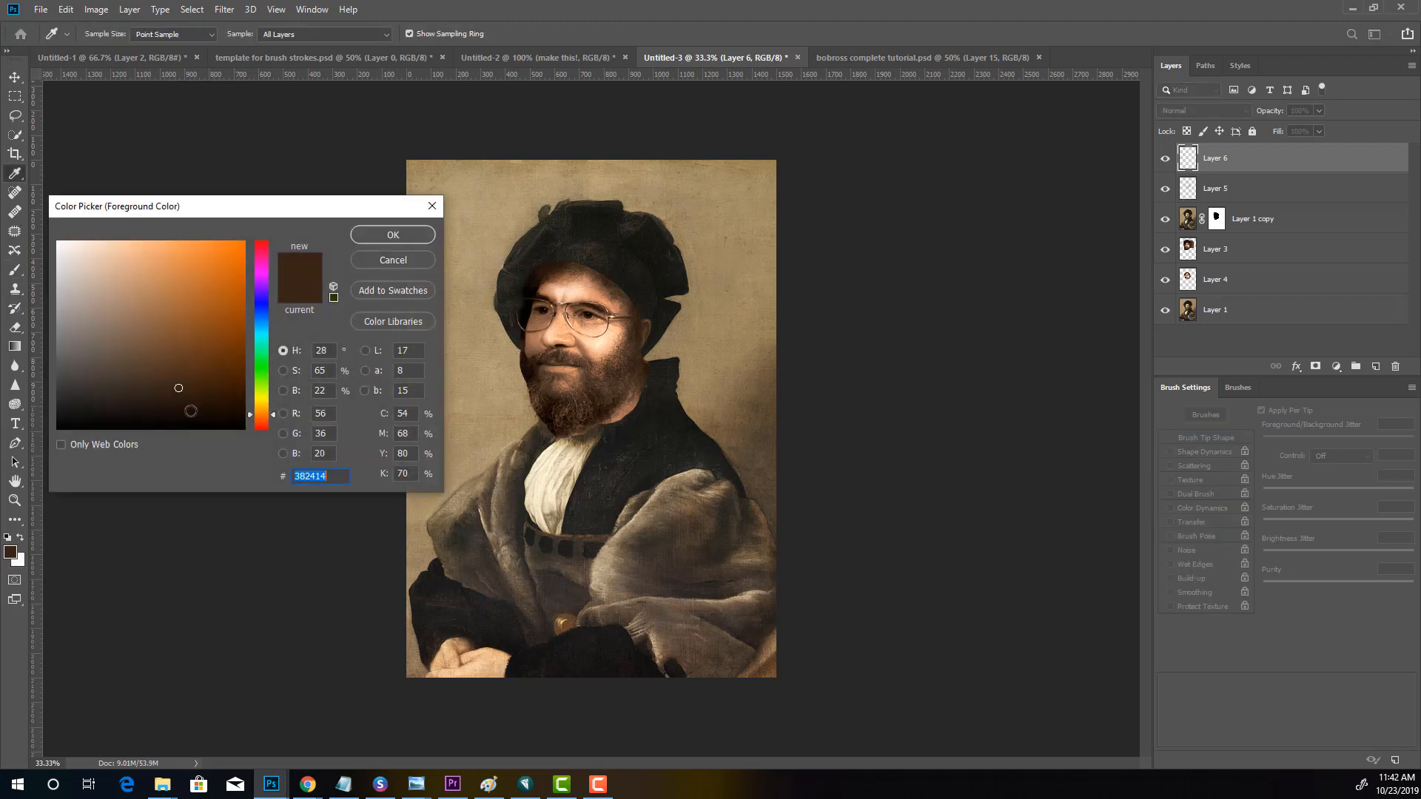
{"action": "left_click", "coordinate": [163, 407]}
{"action": "left_click", "coordinate": [378, 235]}
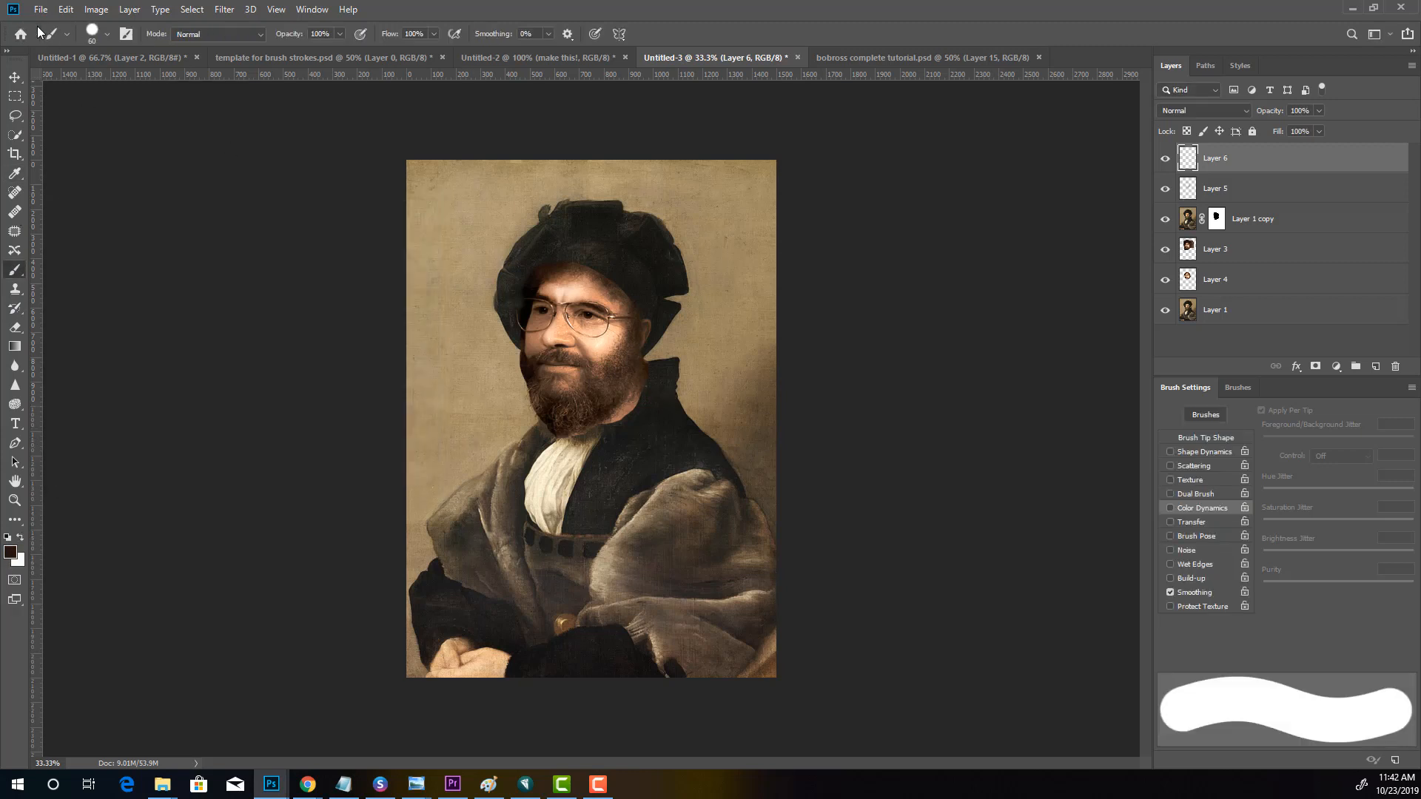
{"action": "left_click", "coordinate": [105, 34]}
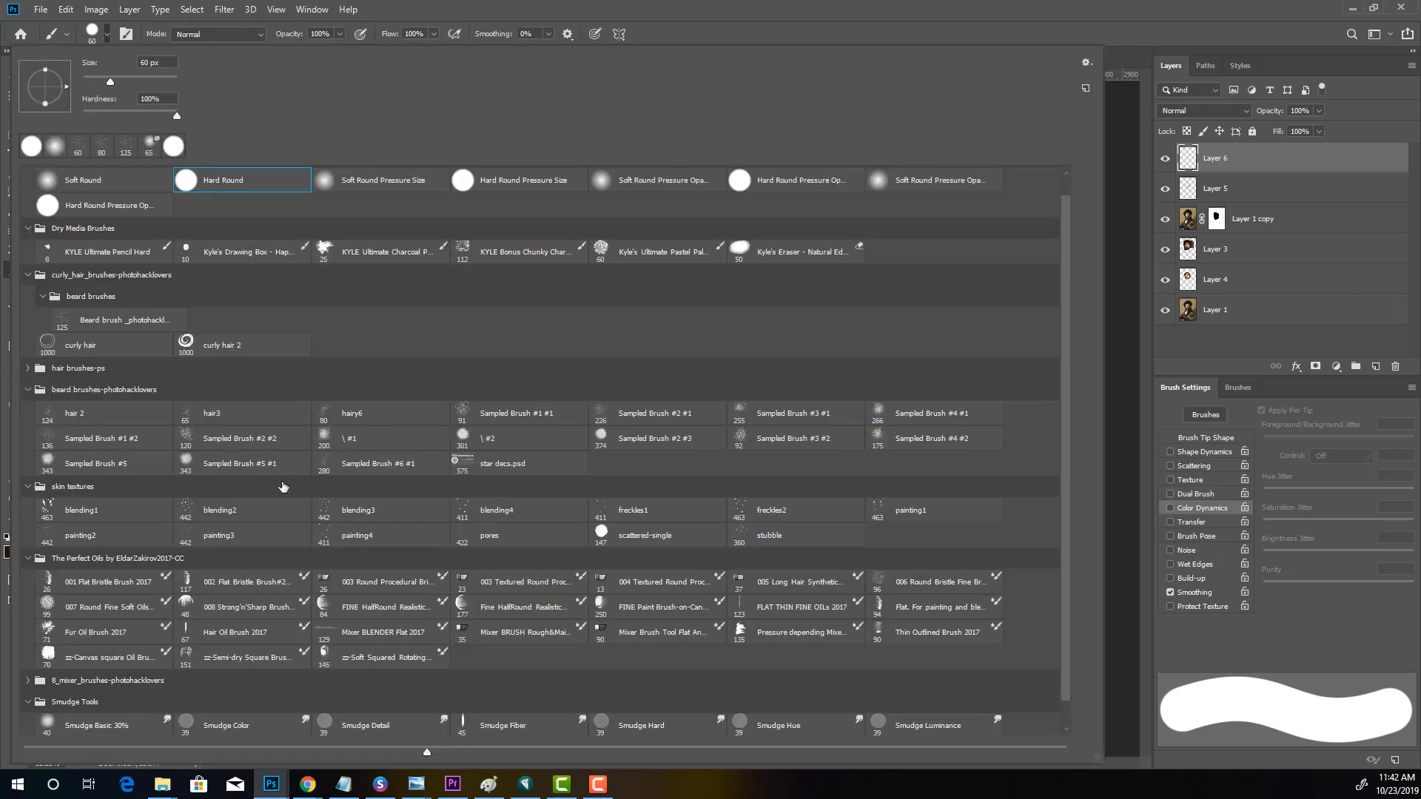
{"action": "left_click", "coordinate": [111, 464]}
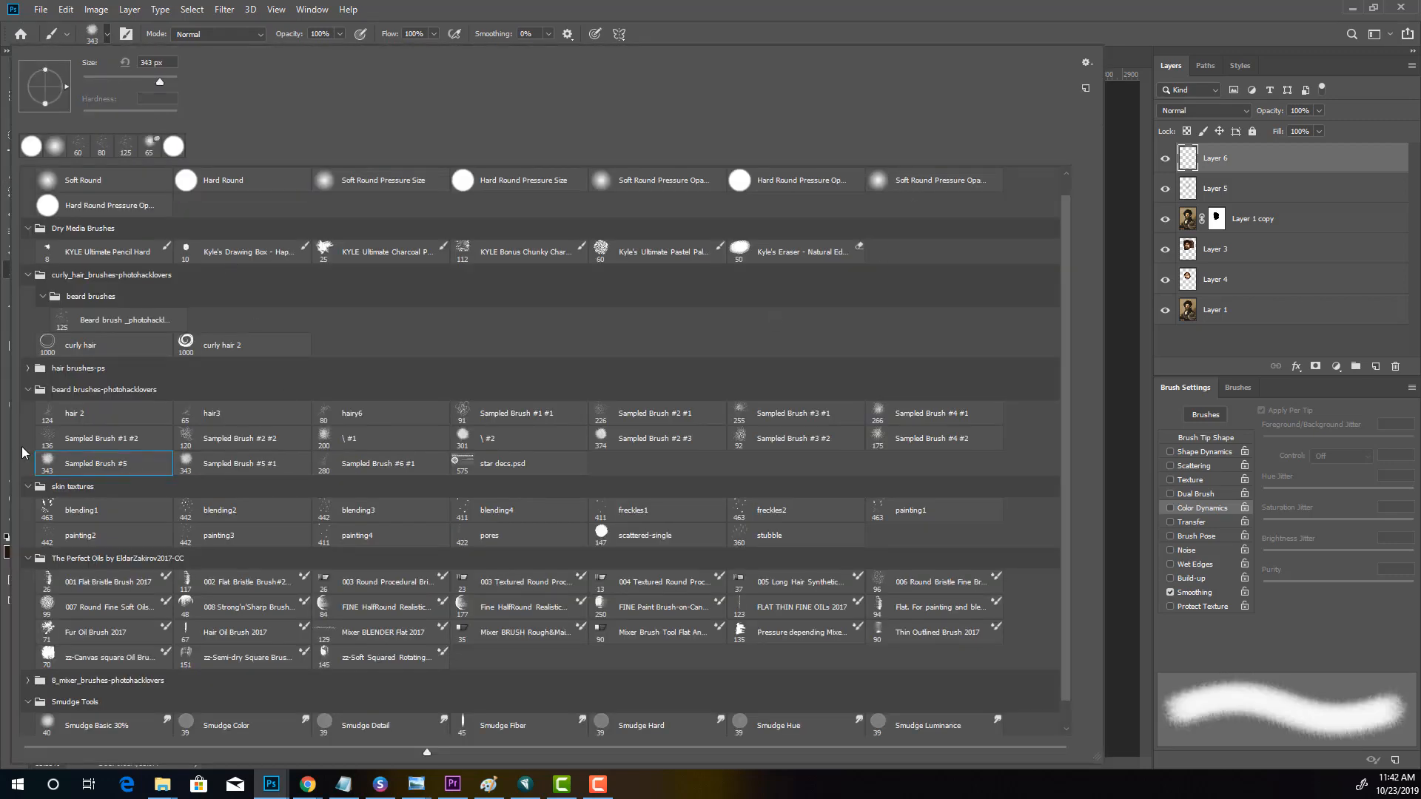
{"action": "left_click", "coordinate": [1161, 26]}
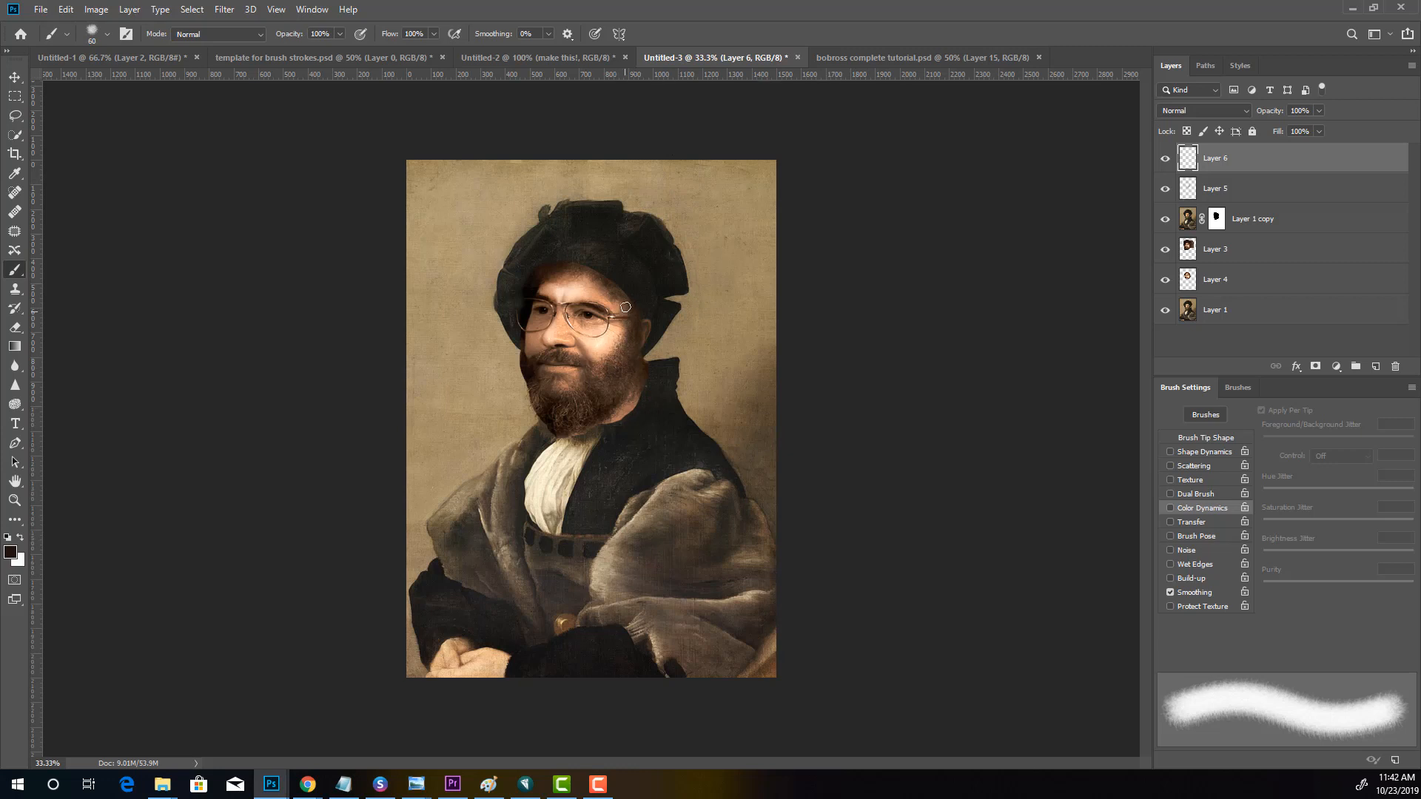
Paint a dark base for the hair and beard around the face on Layer 6, and soften its cheek edge with the 60 px soft Eraser
{"action": "mouse_move", "coordinate": [625, 306]}
{"action": "left_mouse_down"}
{"action": "mouse_move", "coordinate": [635, 379]}
{"action": "mouse_move", "coordinate": [649, 354]}
{"action": "mouse_move", "coordinate": [654, 373]}
{"action": "mouse_move", "coordinate": [642, 368]}
{"action": "left_mouse_up"}
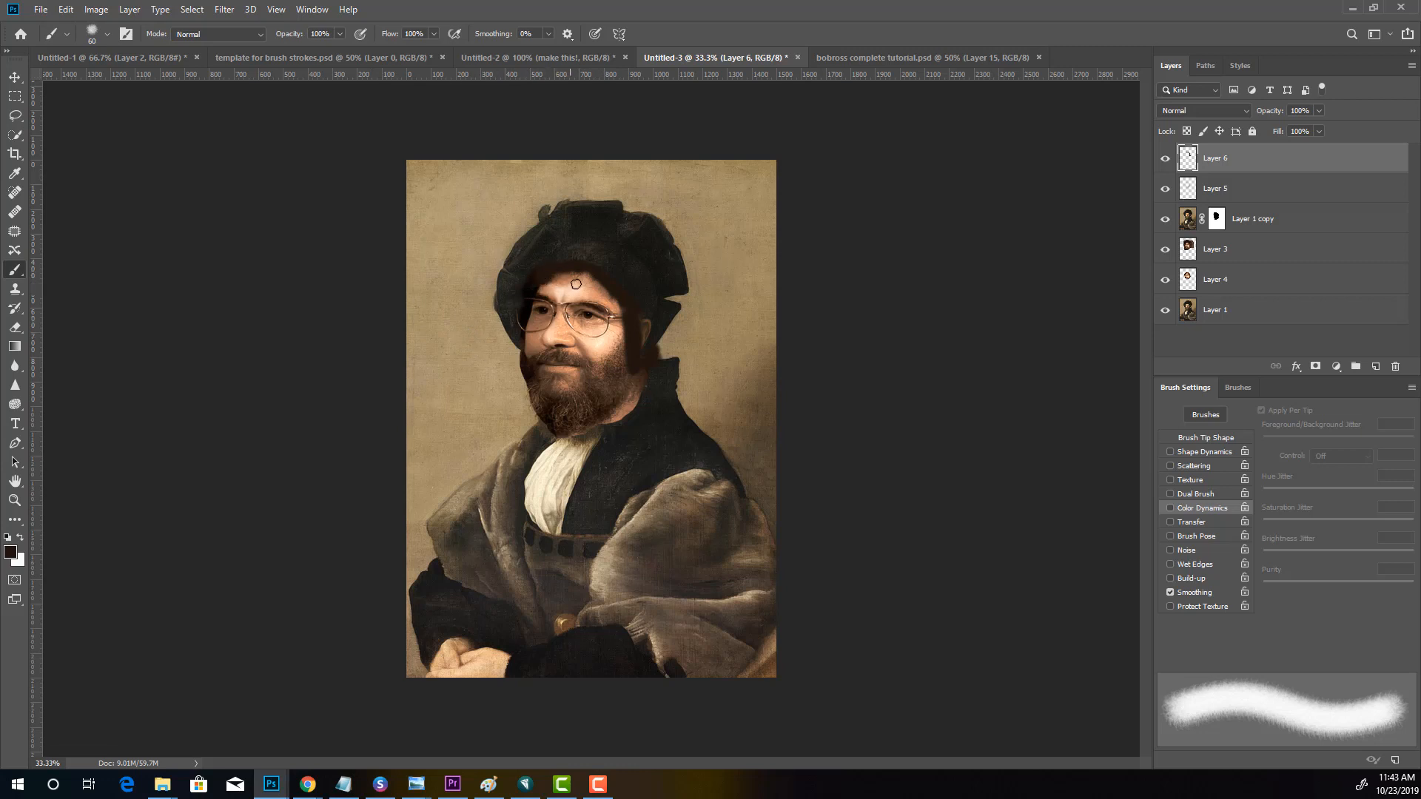
{"action": "left_click_drag", "start_coordinate": [587, 276], "coordinate": [561, 273]}
{"action": "mouse_move", "coordinate": [522, 349]}
{"action": "left_mouse_down"}
{"action": "mouse_move", "coordinate": [530, 413]}
{"action": "mouse_move", "coordinate": [528, 375]}
{"action": "mouse_move", "coordinate": [548, 434]}
{"action": "mouse_move", "coordinate": [541, 410]}
{"action": "mouse_move", "coordinate": [548, 432]}
{"action": "mouse_move", "coordinate": [586, 420]}
{"action": "mouse_move", "coordinate": [576, 433]}
{"action": "mouse_move", "coordinate": [617, 385]}
{"action": "mouse_move", "coordinate": [616, 408]}
{"action": "mouse_move", "coordinate": [630, 364]}
{"action": "mouse_move", "coordinate": [631, 398]}
{"action": "mouse_move", "coordinate": [628, 363]}
{"action": "mouse_move", "coordinate": [621, 393]}
{"action": "mouse_move", "coordinate": [607, 380]}
{"action": "mouse_move", "coordinate": [619, 356]}
{"action": "mouse_move", "coordinate": [561, 407]}
{"action": "left_mouse_up"}
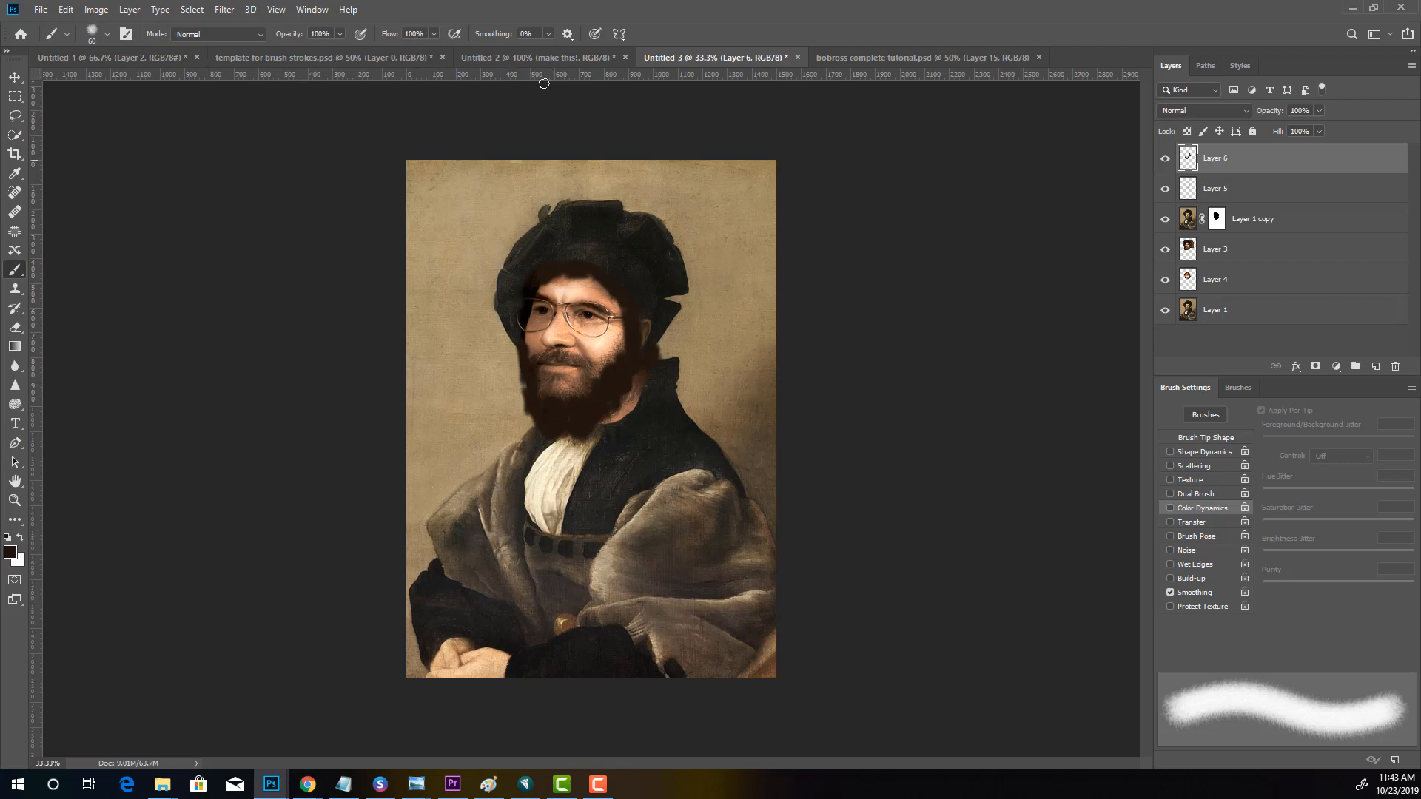
{"action": "left_click_drag", "start_coordinate": [527, 389], "coordinate": [532, 415]}
{"action": "mouse_move", "coordinate": [531, 409]}
{"action": "left_mouse_down"}
{"action": "mouse_move", "coordinate": [563, 435]}
{"action": "mouse_move", "coordinate": [551, 441]}
{"action": "mouse_move", "coordinate": [563, 426]}
{"action": "mouse_move", "coordinate": [541, 443]}
{"action": "mouse_move", "coordinate": [589, 424]}
{"action": "left_mouse_up"}
{"action": "left_click", "coordinate": [25, 327]}
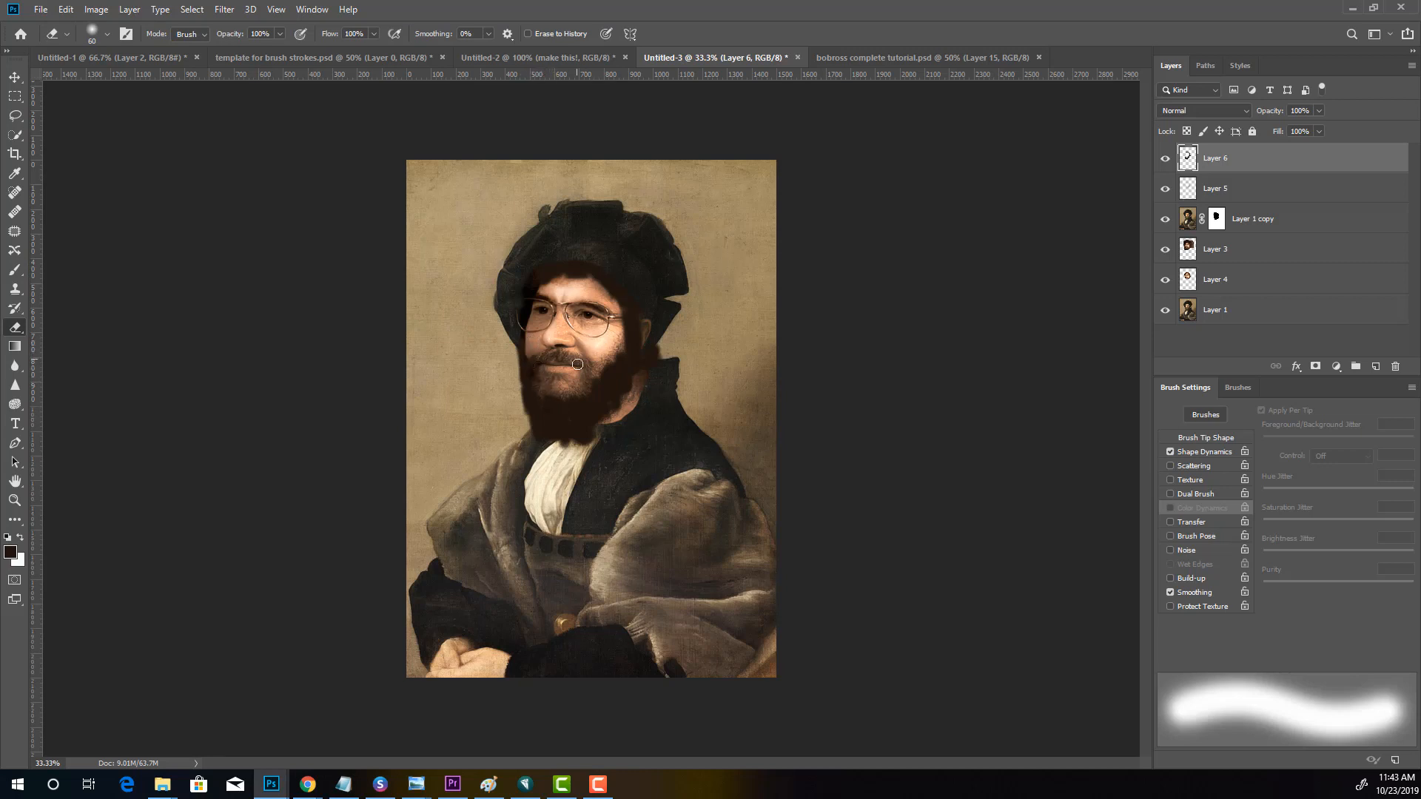
{"action": "mouse_move", "coordinate": [595, 364]}
{"action": "left_mouse_down"}
{"action": "mouse_move", "coordinate": [598, 376]}
{"action": "mouse_move", "coordinate": [614, 346]}
{"action": "mouse_move", "coordinate": [608, 373]}
{"action": "left_mouse_up"}
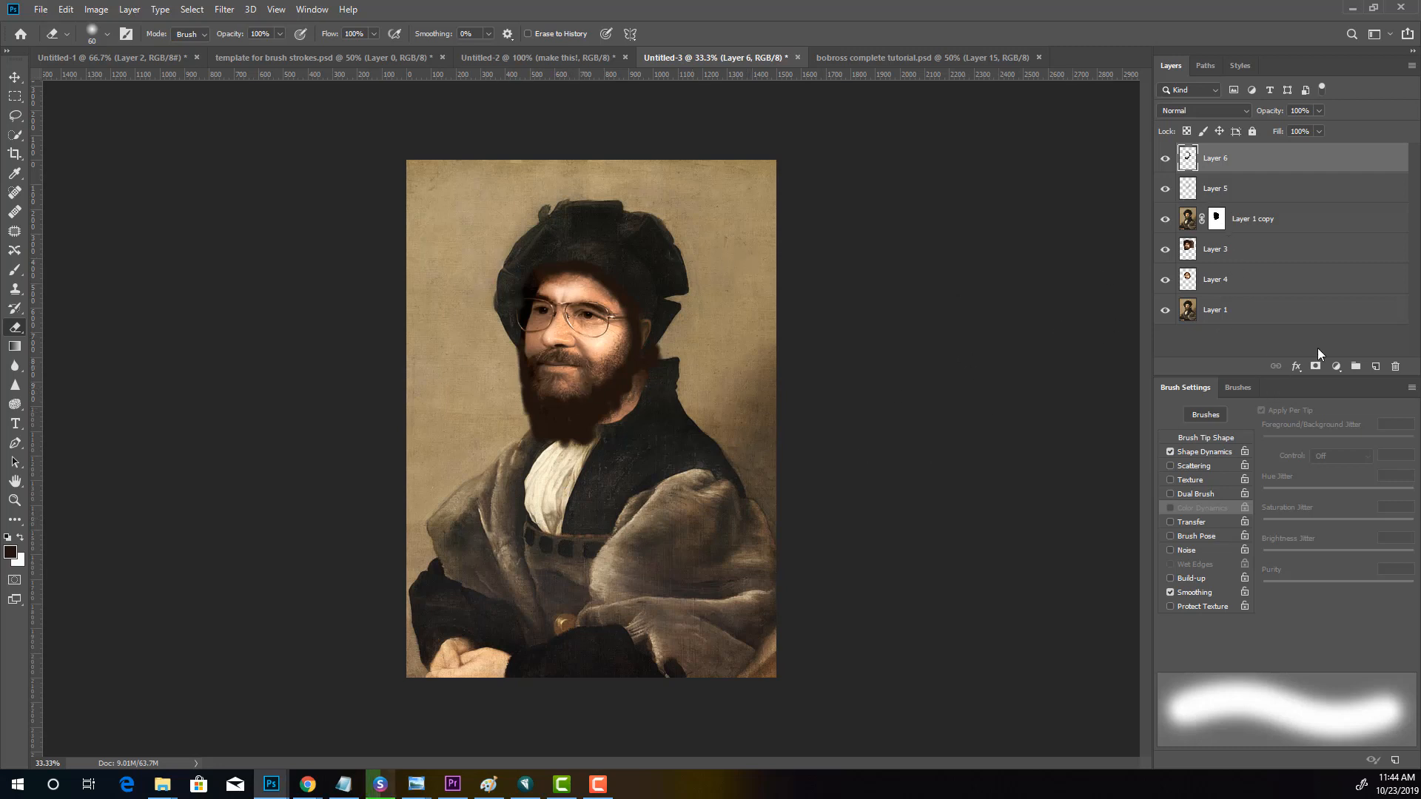
Add a new empty layer on top and set the foreground colour to the brown sampled from the beard on the cheek
{"action": "left_click", "coordinate": [1374, 367]}
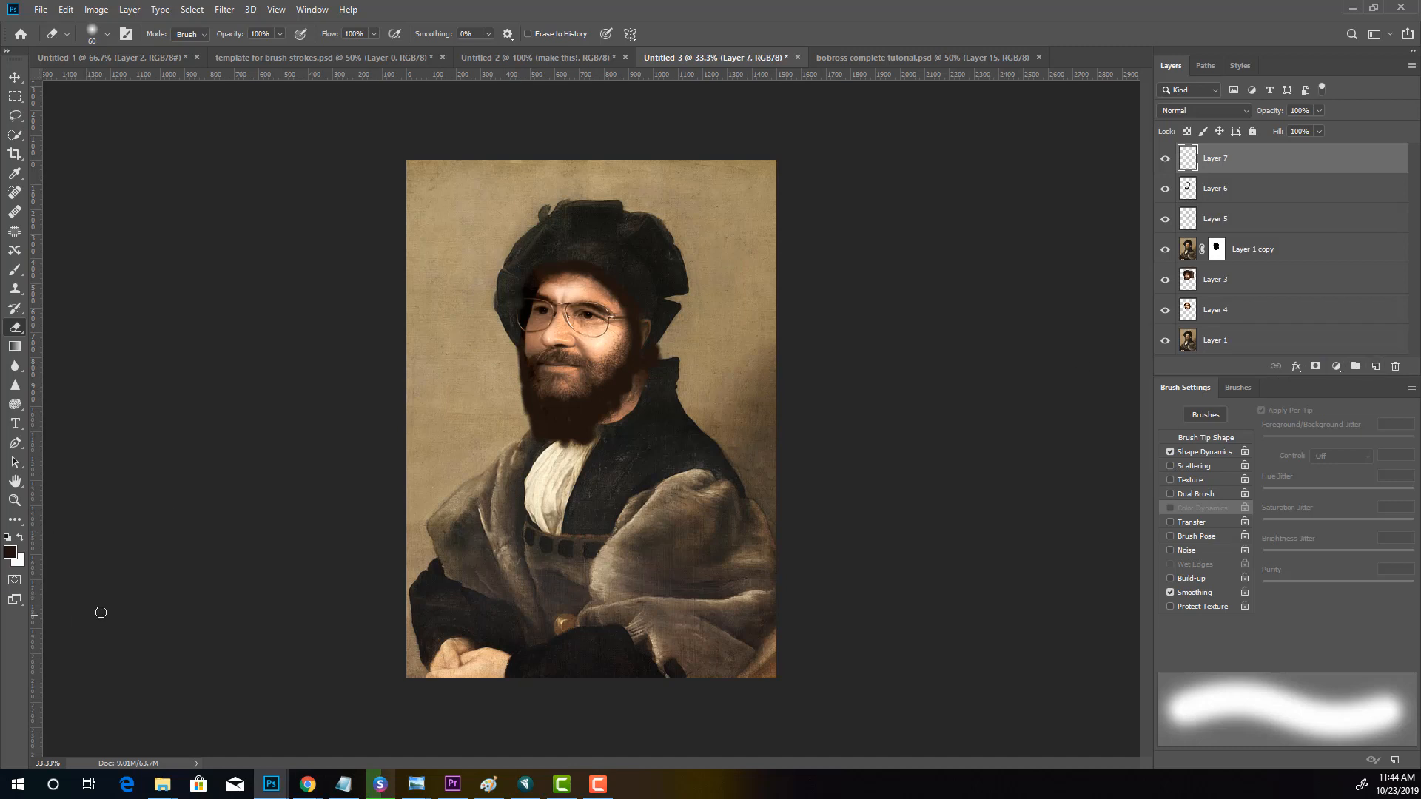
{"action": "left_click", "coordinate": [11, 553]}
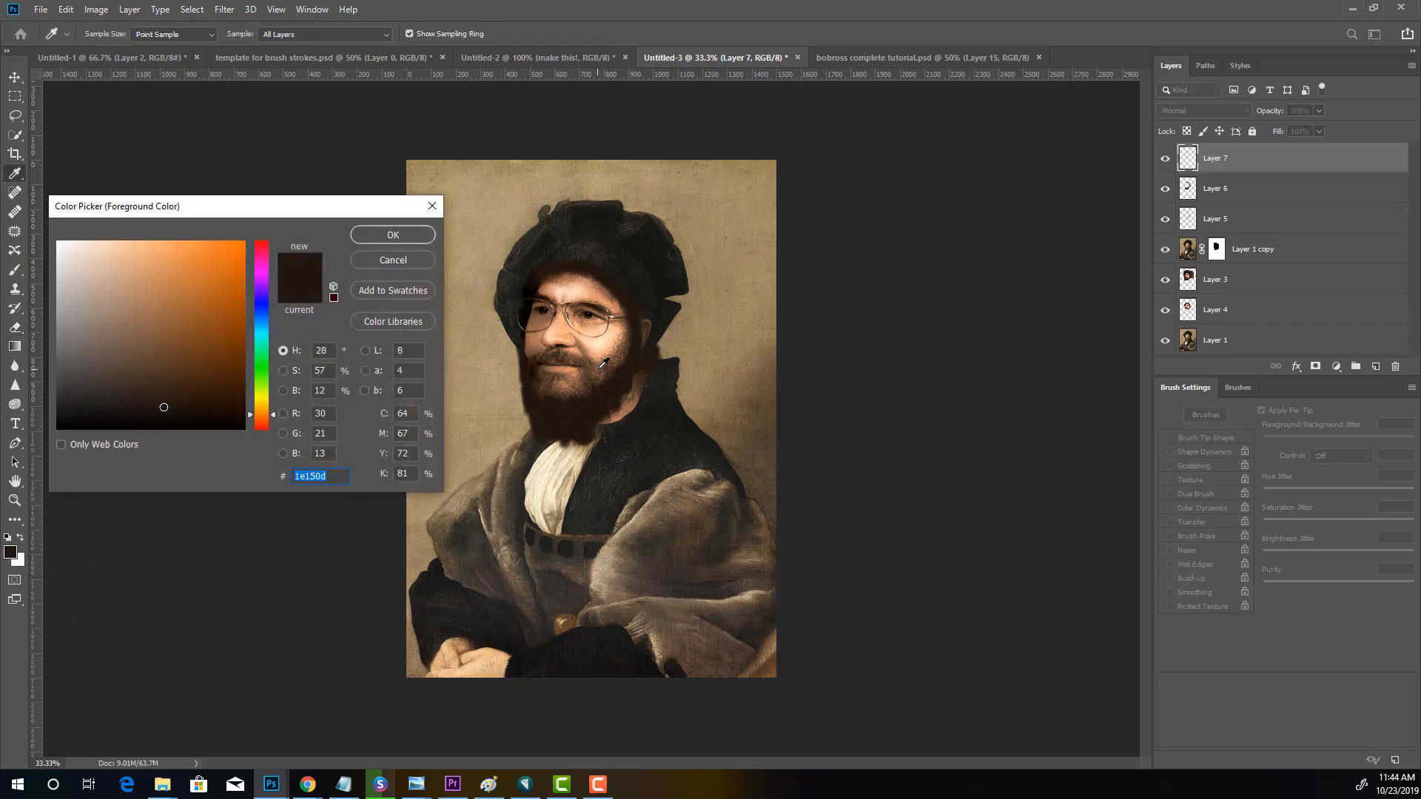
{"action": "left_click", "coordinate": [604, 363]}
{"action": "left_click", "coordinate": [375, 233]}
Choose the curly hair preset at 36 px for the Eraser tool
{"action": "key", "text": "e"}
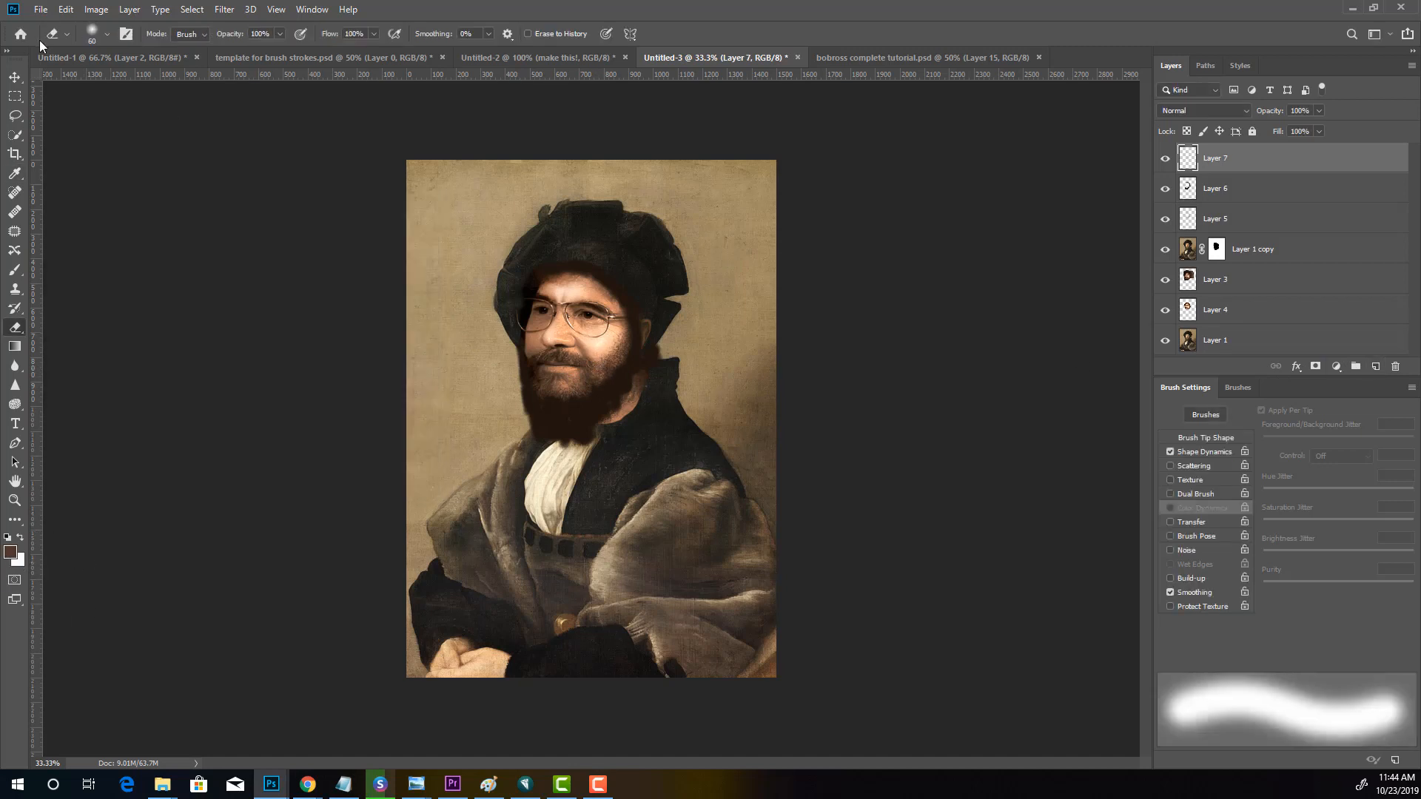
{"action": "left_click", "coordinate": [106, 32]}
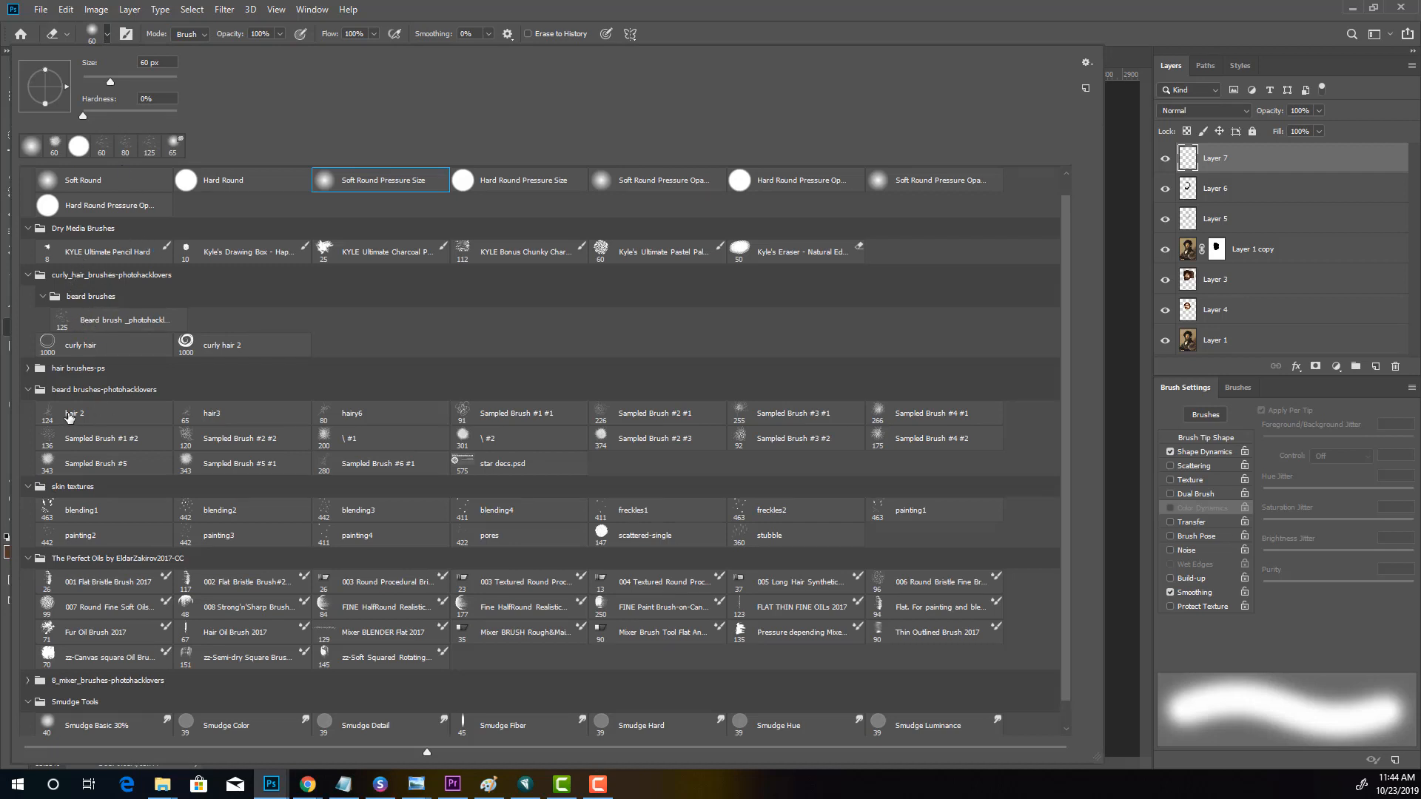
{"action": "left_click", "coordinate": [74, 346]}
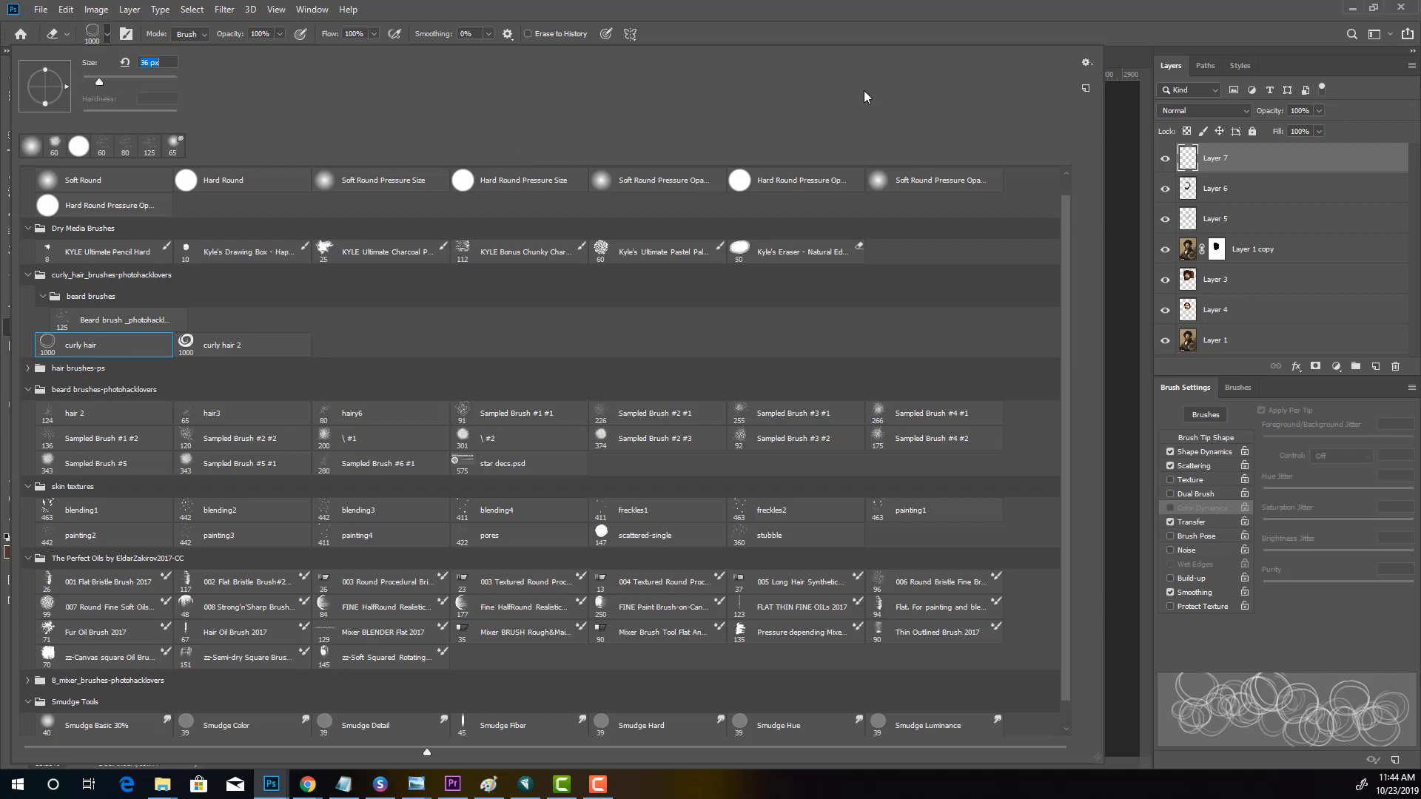
{"action": "key", "text": "Return"}
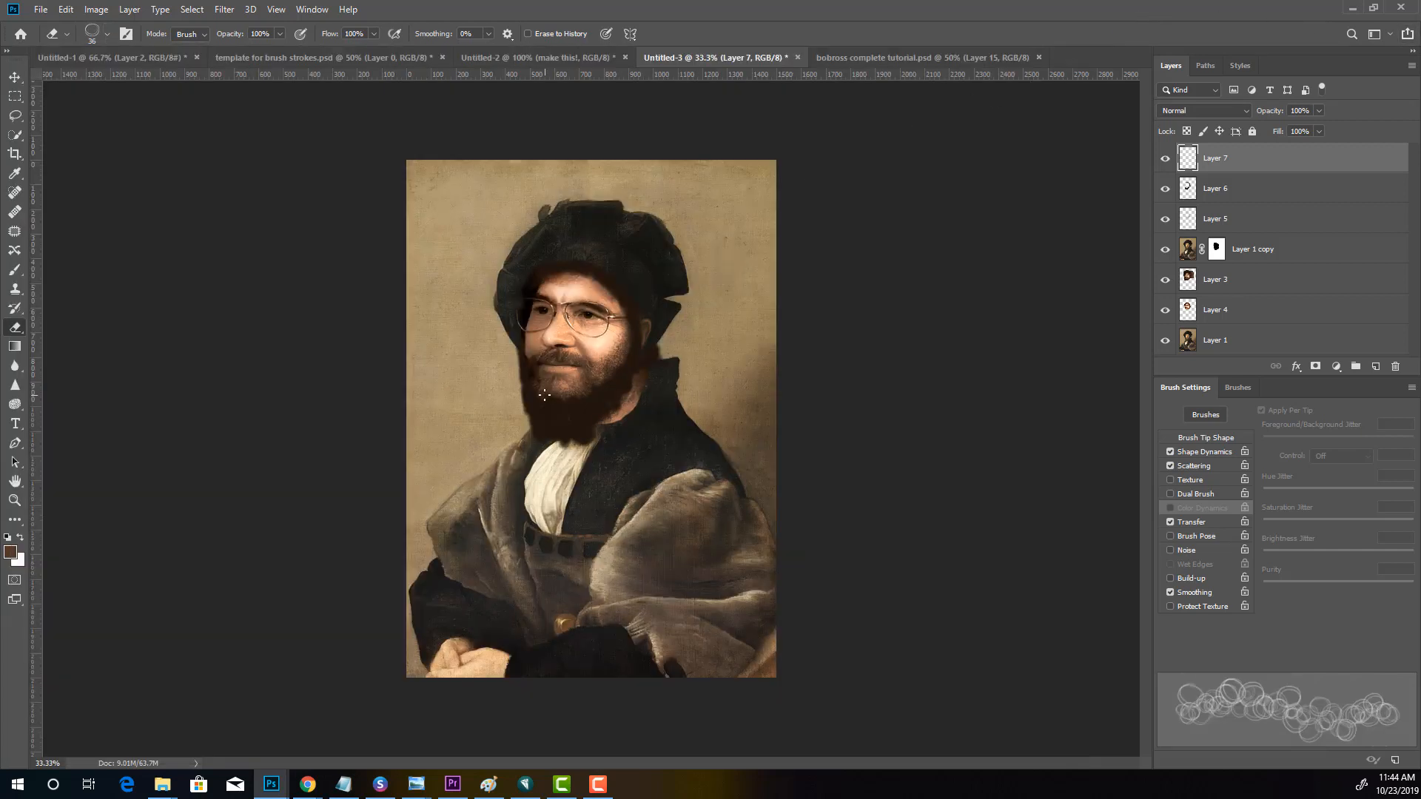
Switch to the Brush tool and reduce its size to 35 px, ready to work on the beard at 66.67% zoom
{"action": "left_click", "coordinate": [15, 500]}
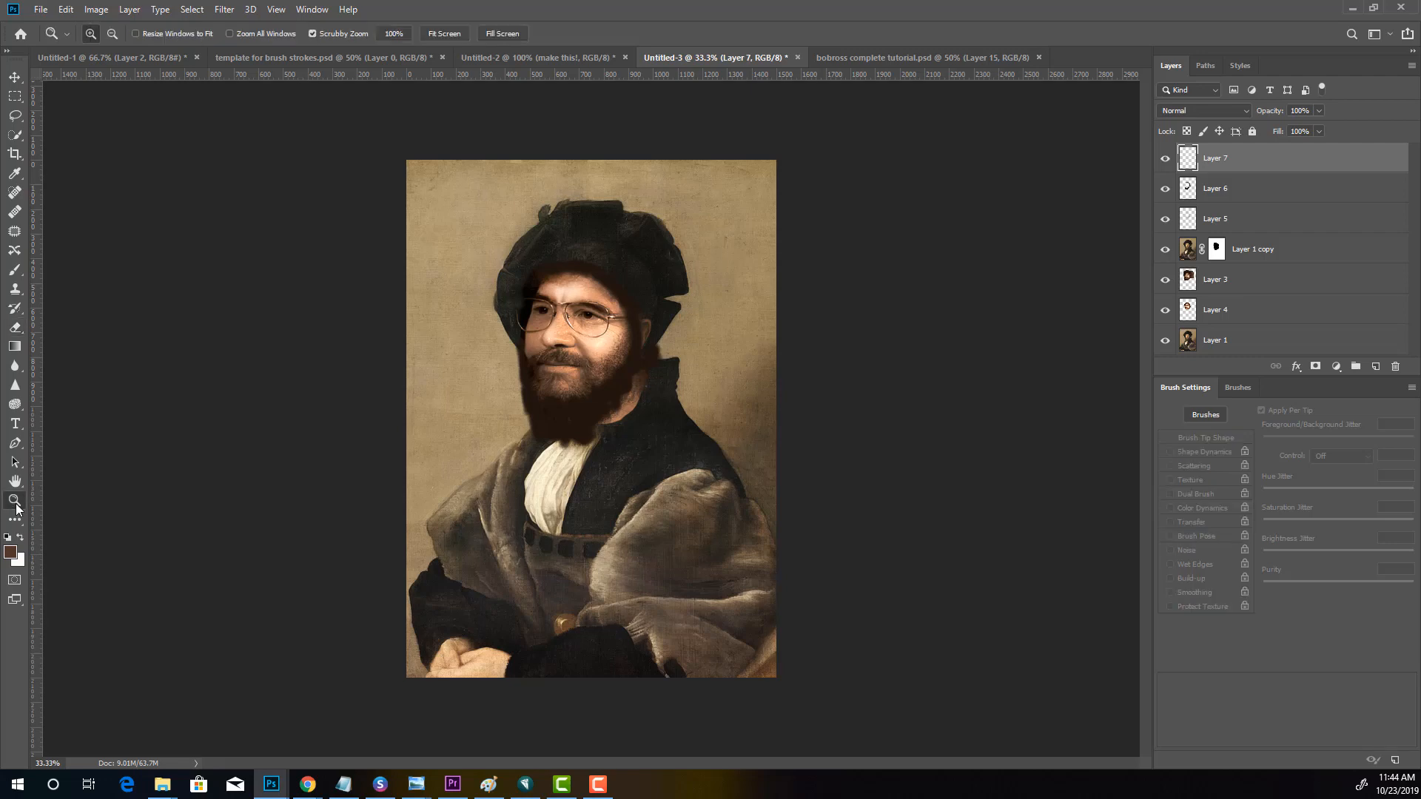
{"action": "left_click", "coordinate": [588, 422]}
{"action": "left_click", "coordinate": [588, 426]}
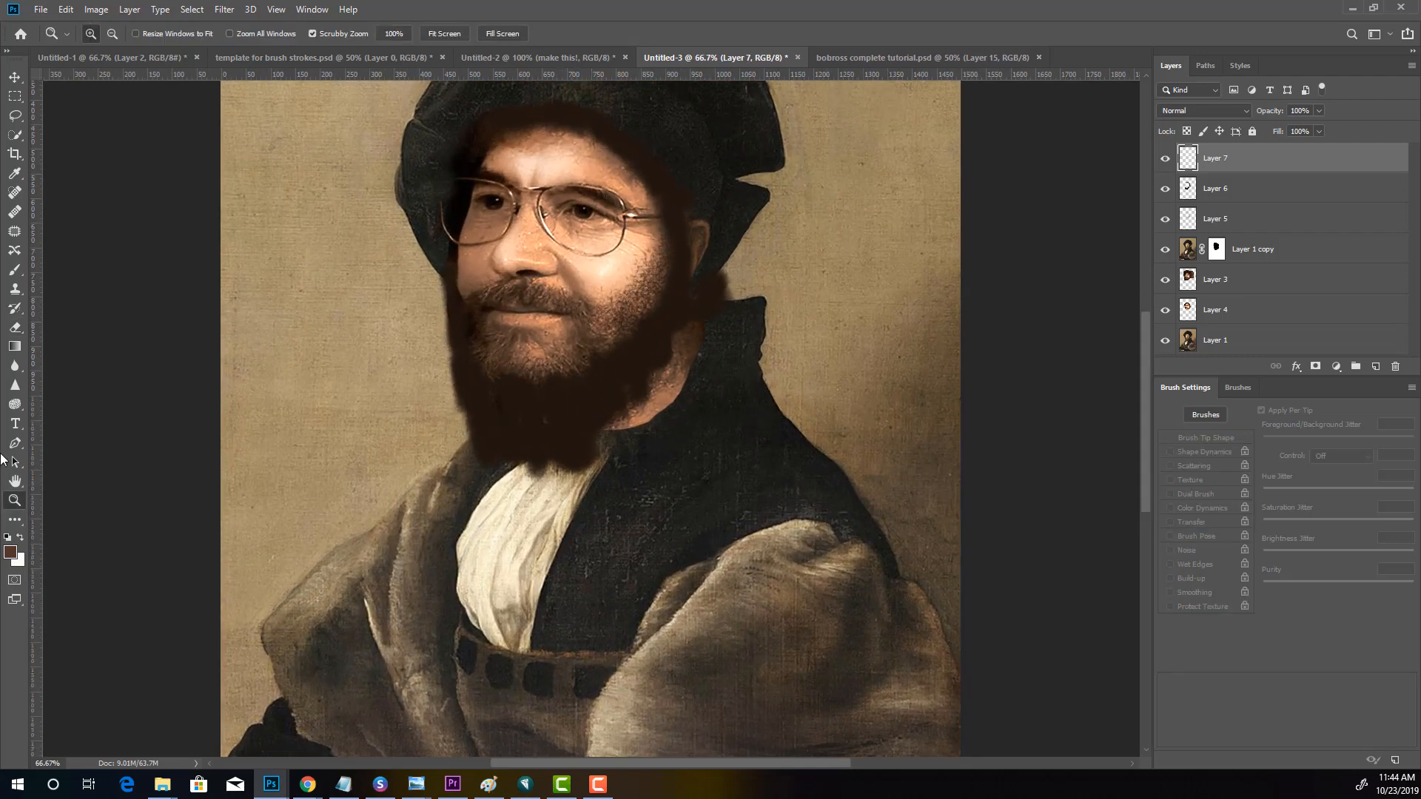
{"action": "left_click", "coordinate": [14, 269]}
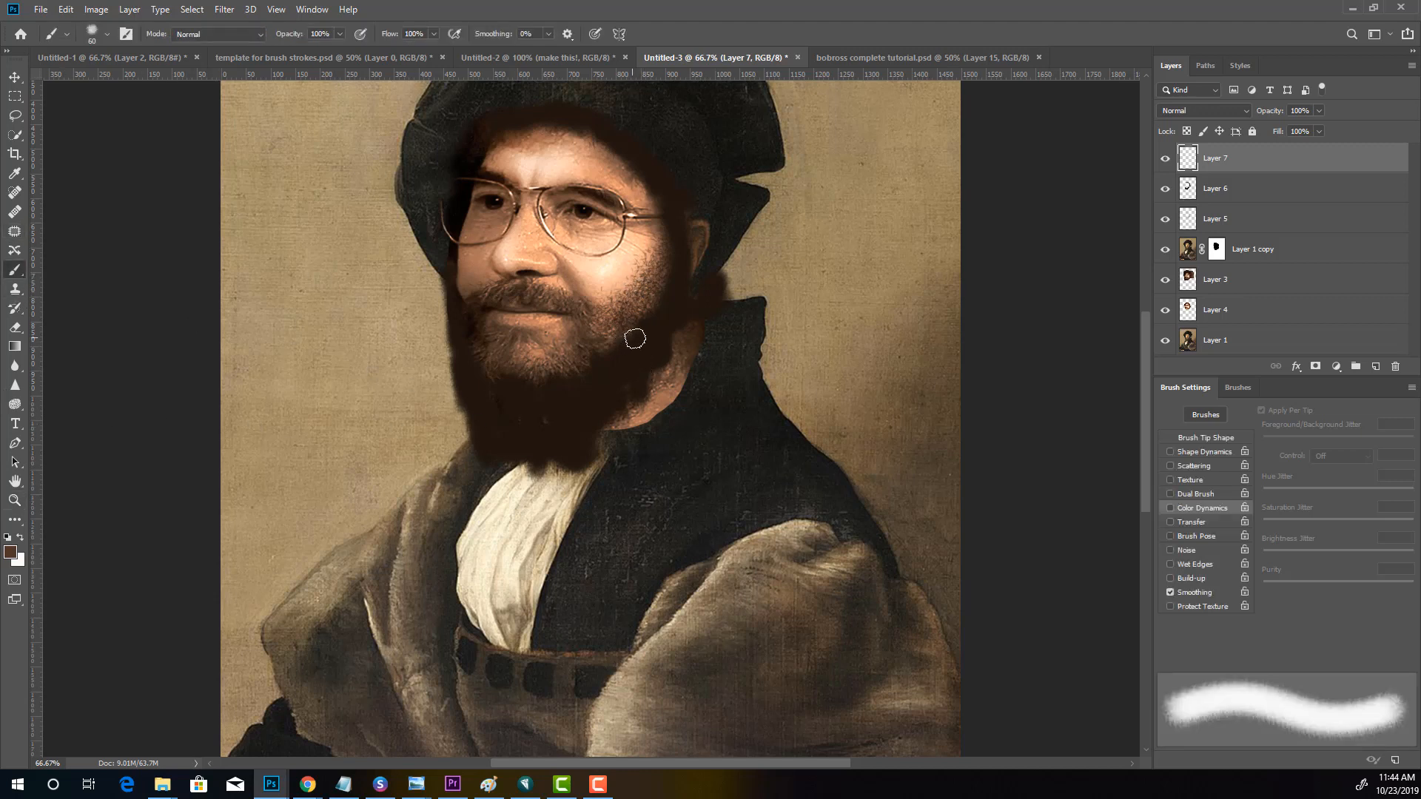
{"action": "key", "text": "bracketleft"}
{"action": "key", "text": "bracketleft"}
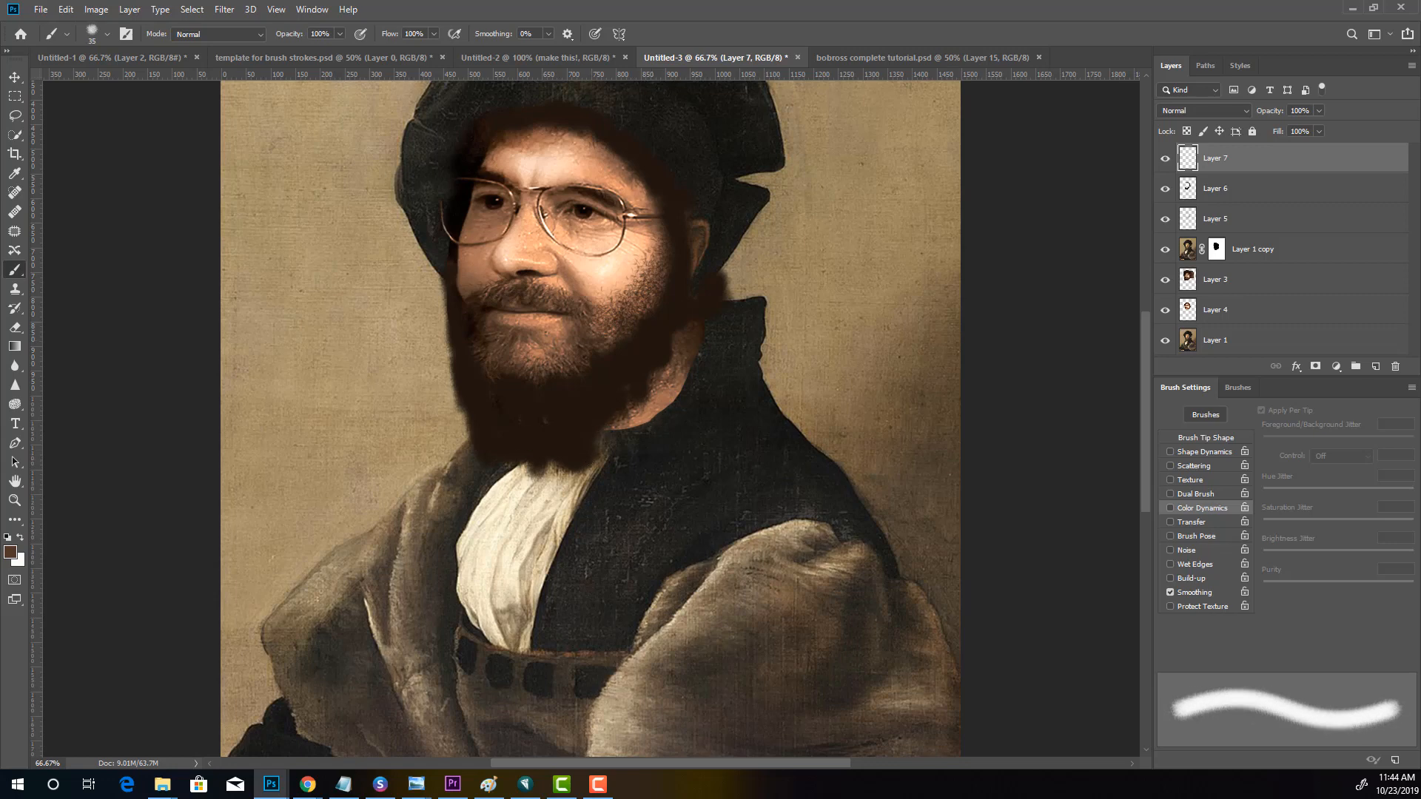
{"action": "left_click", "coordinate": [416, 784]}
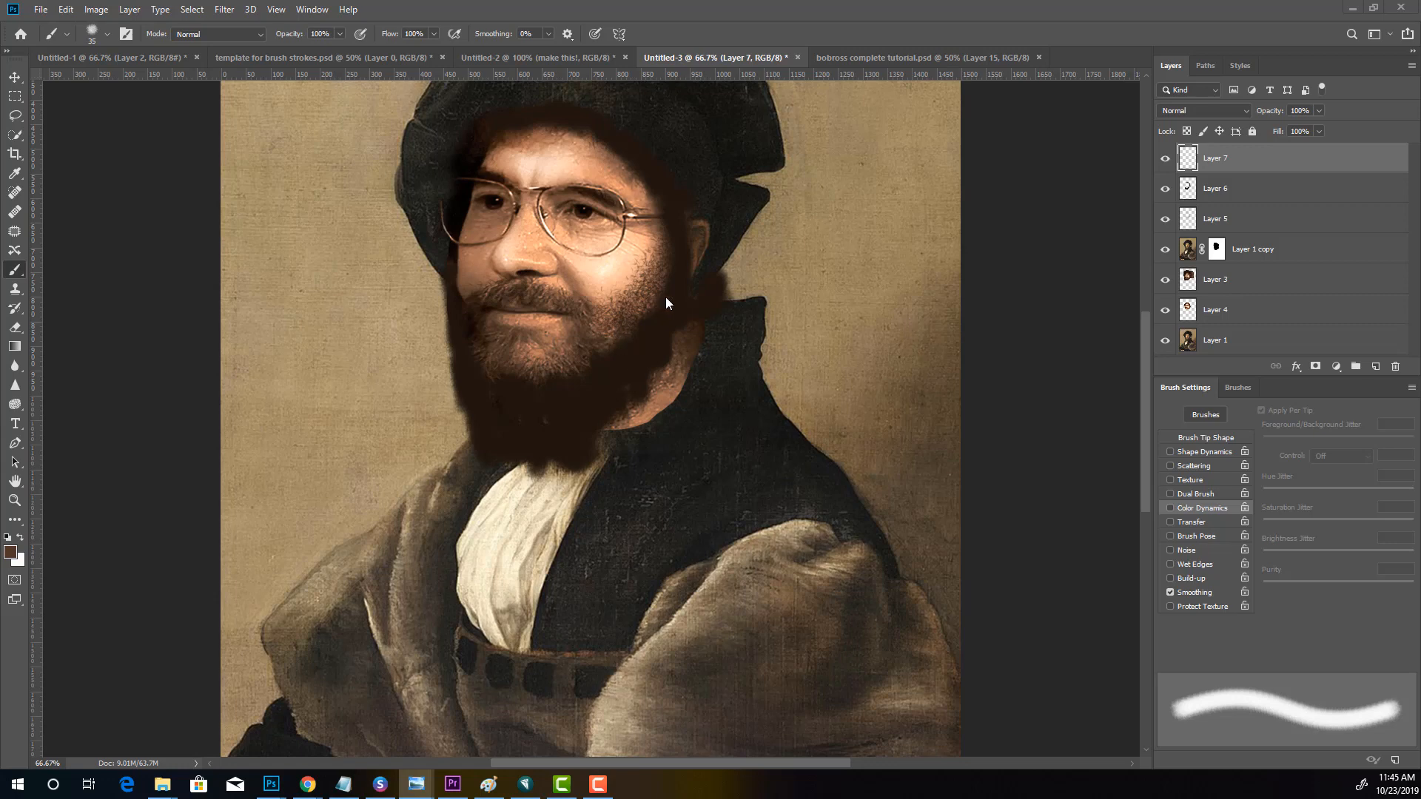
{"action": "key", "text": "alt+Tab"}
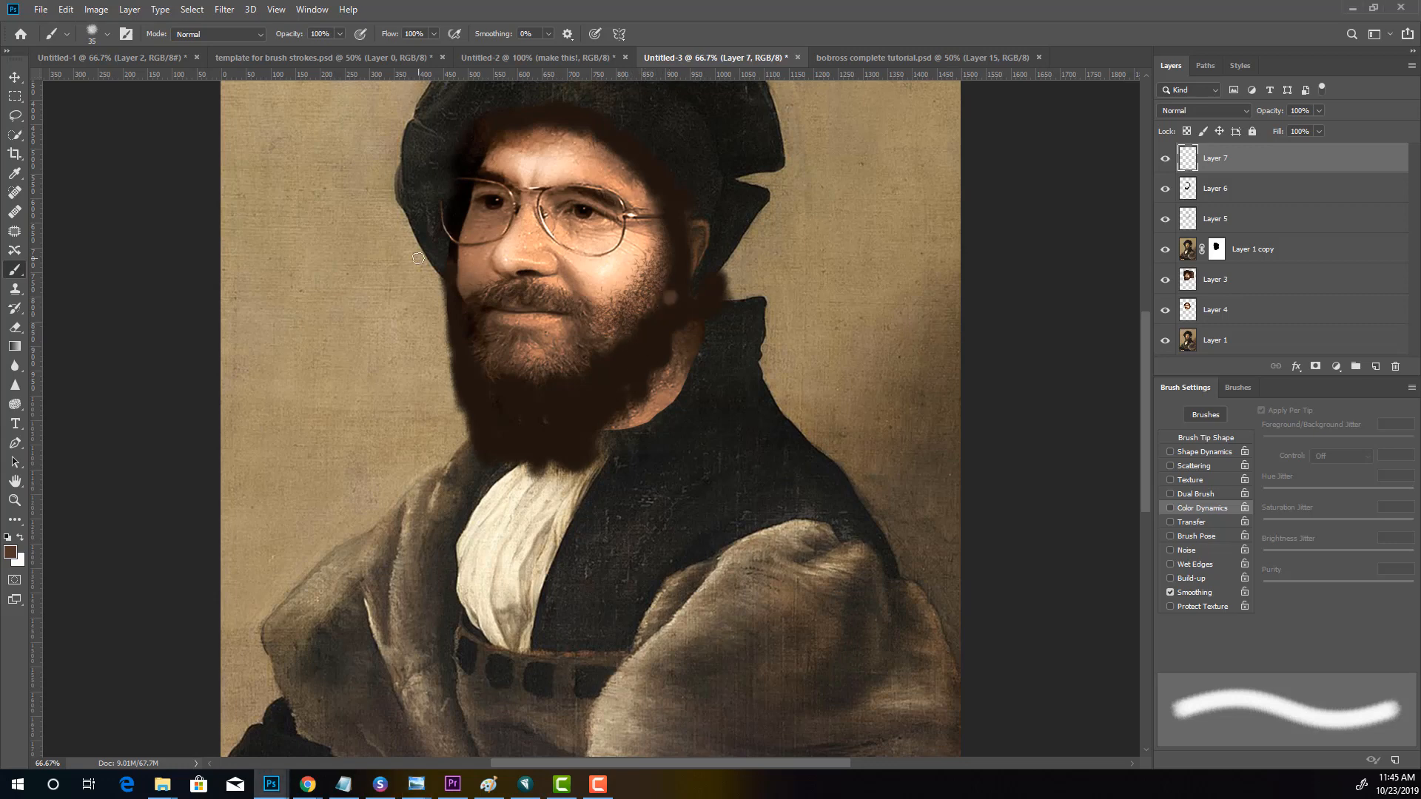
Choose the curly hair preset for the Brush tool and reduce its size to 125 px
{"action": "left_click", "coordinate": [101, 33]}
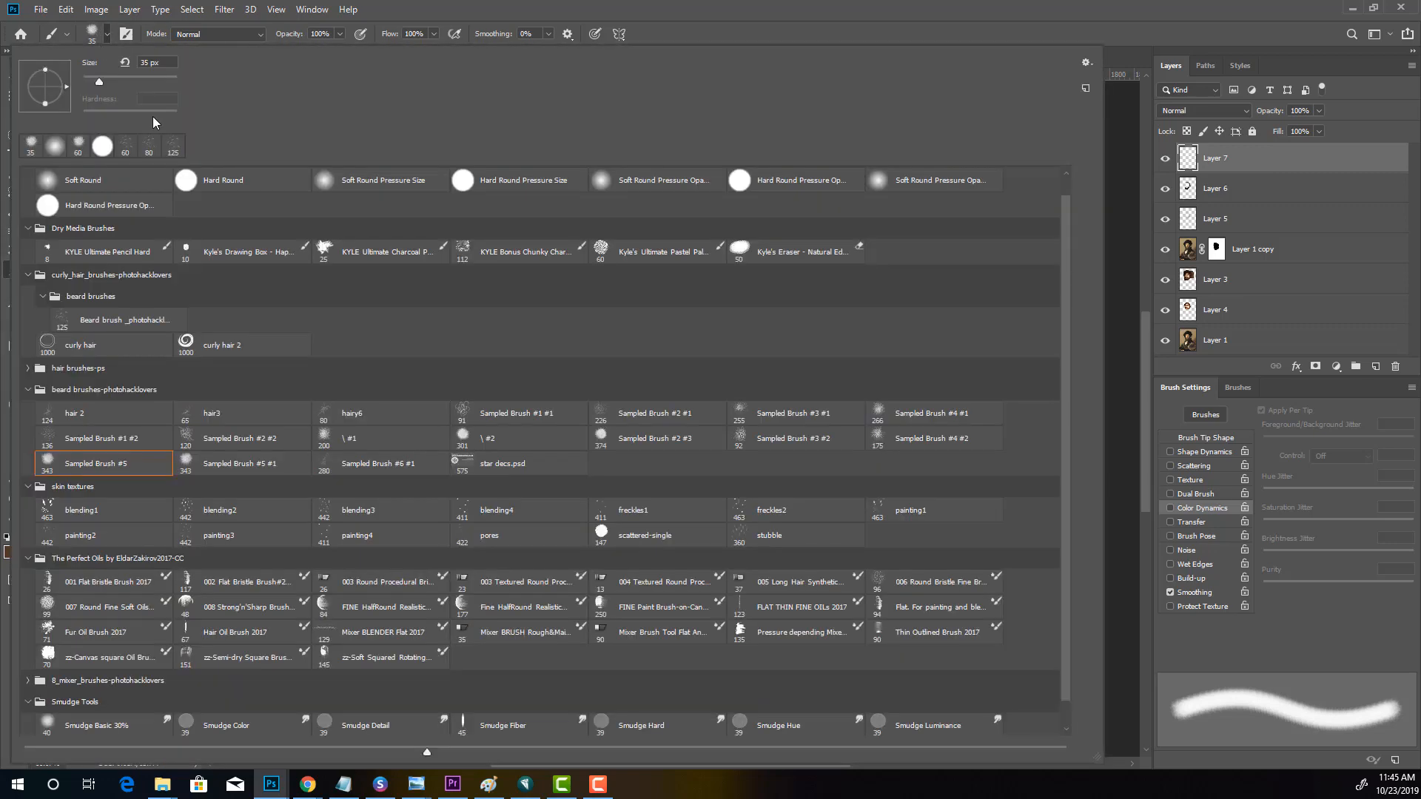
{"action": "left_click", "coordinate": [68, 340]}
{"action": "left_click", "coordinate": [1117, 16]}
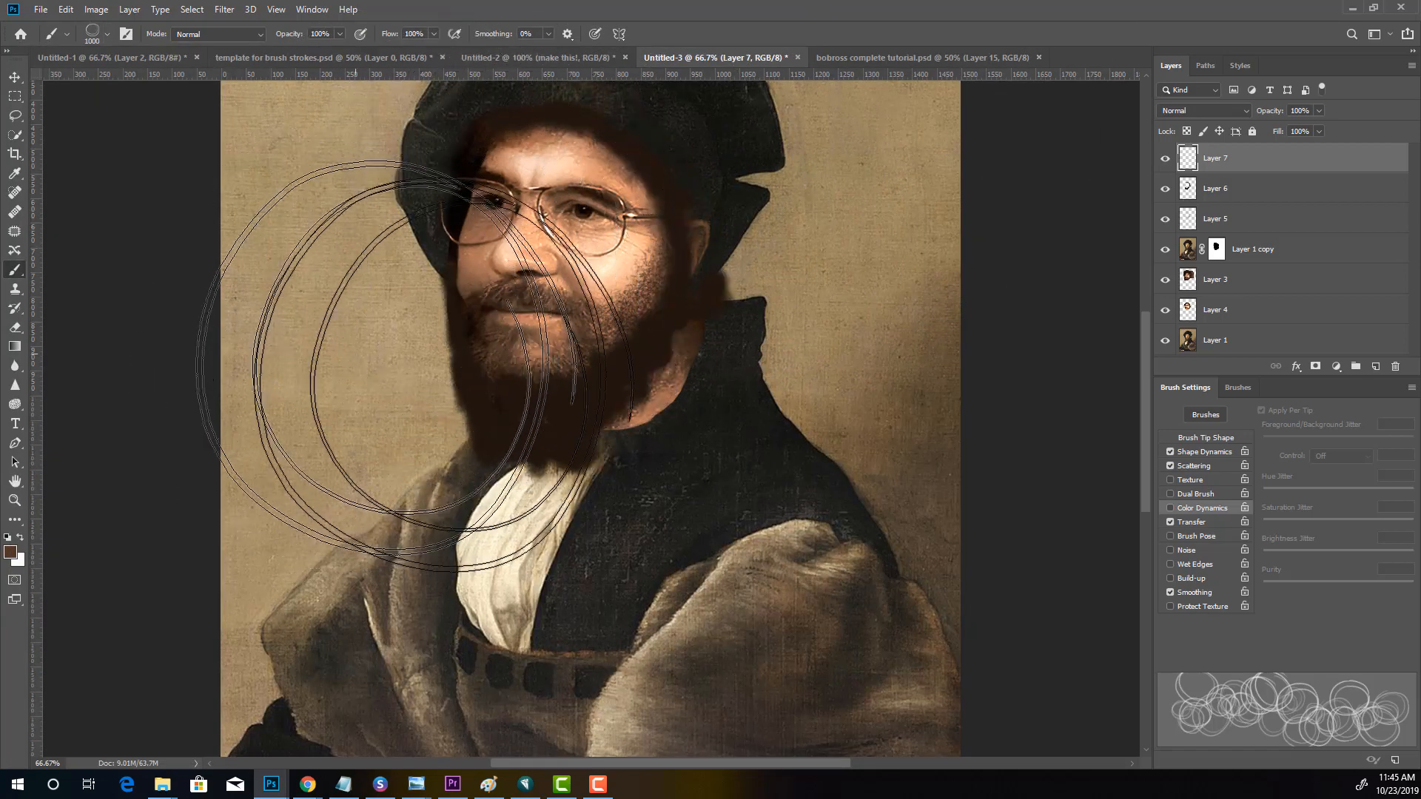
{"action": "key", "text": "bracketleft"}
{"action": "key", "text": "bracketleft"}
{"action": "key", "text": "bracketleft"}
{"action": "key", "text": "bracketleft"}
{"action": "key", "text": "bracketleft"}
{"action": "key", "text": "bracketleft"}
{"action": "key", "text": "bracketleft"}
{"action": "key", "text": "bracketleft"}
{"action": "key", "text": "bracketleft"}
{"action": "key", "text": "bracketleft"}
{"action": "key", "text": "bracketleft"}
{"action": "key", "text": "bracketleft"}
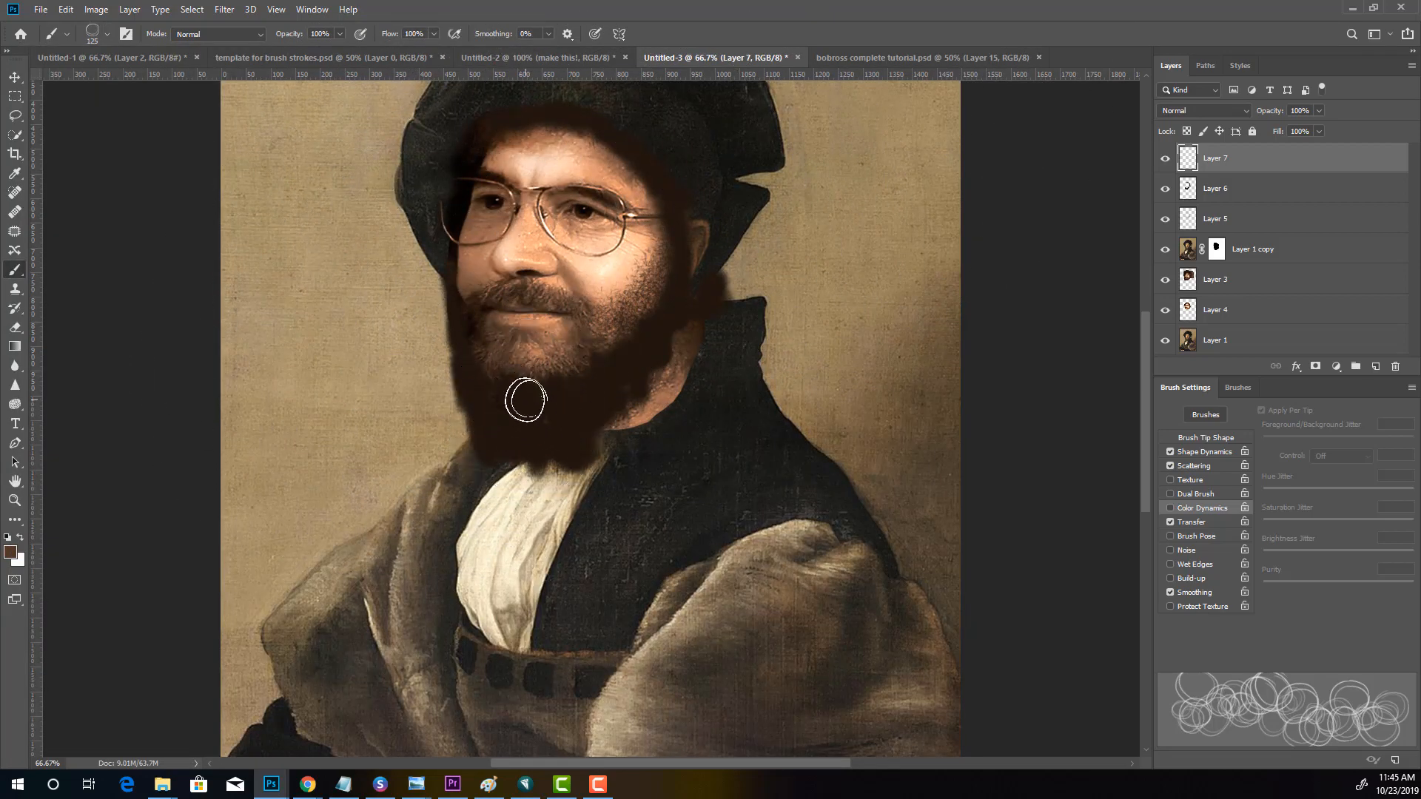
Reduce the curly hair brush to 25 px and paint brown curls over the beard, sideburns and the tuft below the ear
{"action": "key", "text": "bracketleft"}
{"action": "key", "text": "bracketleft"}
{"action": "key", "text": "bracketleft"}
{"action": "key", "text": "bracketleft"}
{"action": "key", "text": "bracketleft"}
{"action": "key", "text": "bracketleft"}
{"action": "key", "text": "bracketleft"}
{"action": "key", "text": "bracketleft"}
{"action": "key", "text": "bracketleft"}
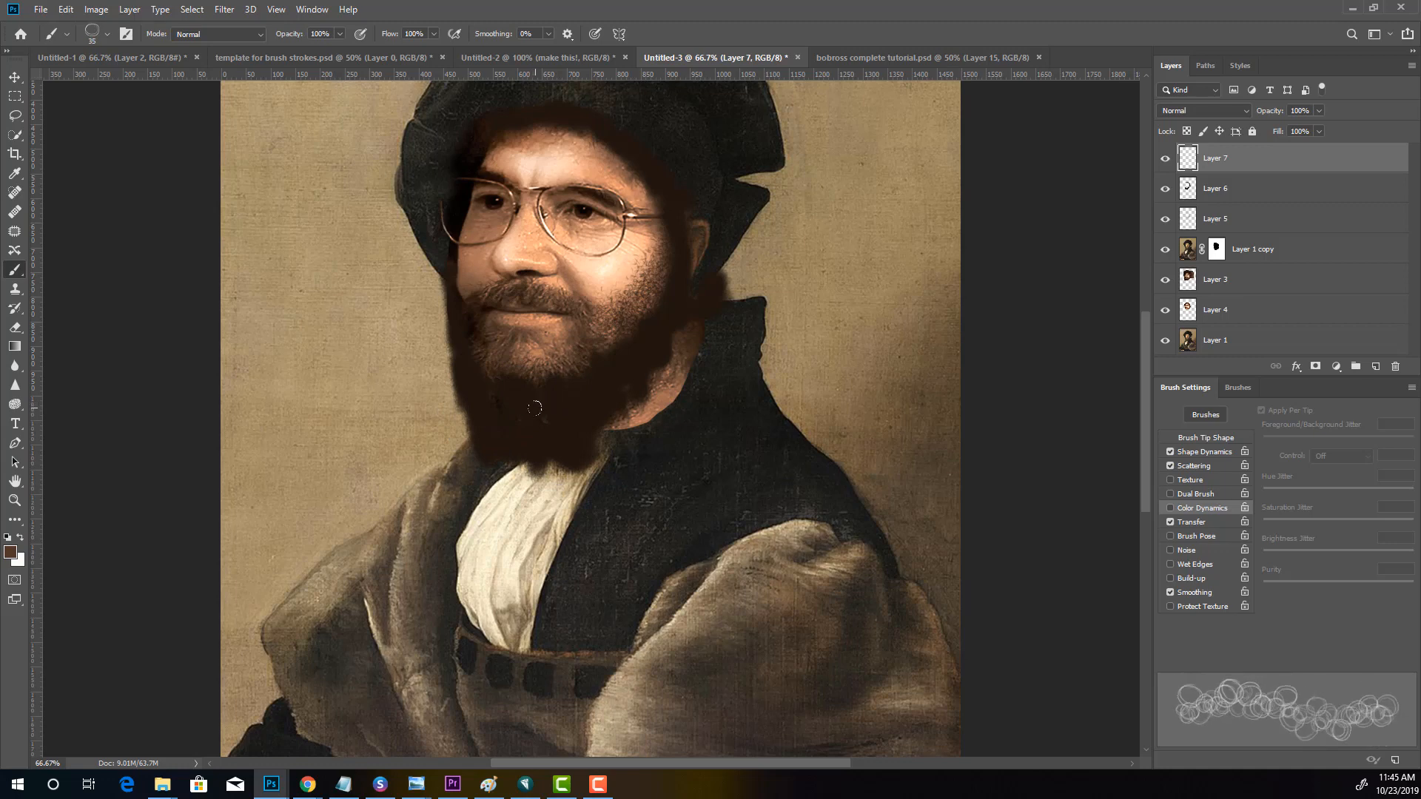
{"action": "key", "text": "bracketleft"}
{"action": "key", "text": "bracketleft"}
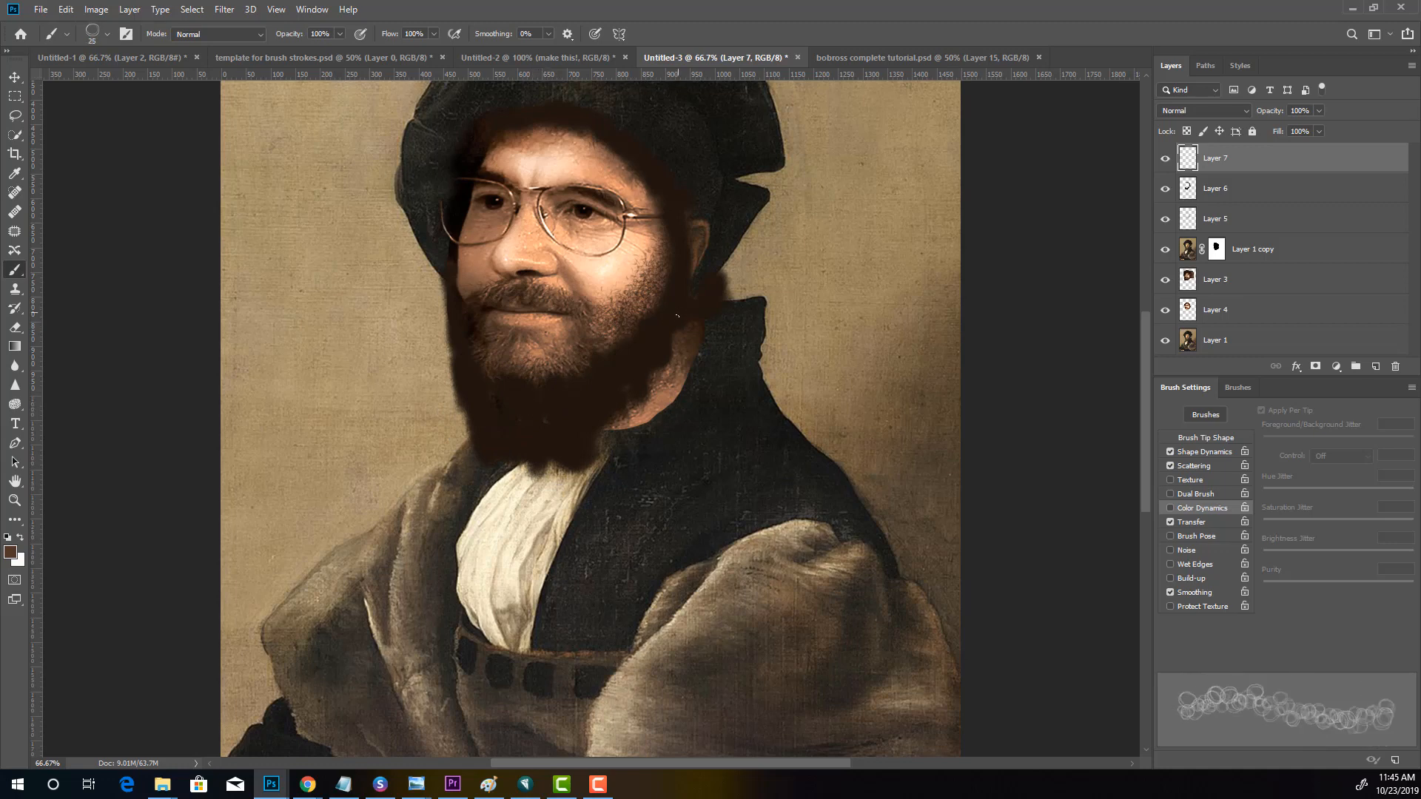
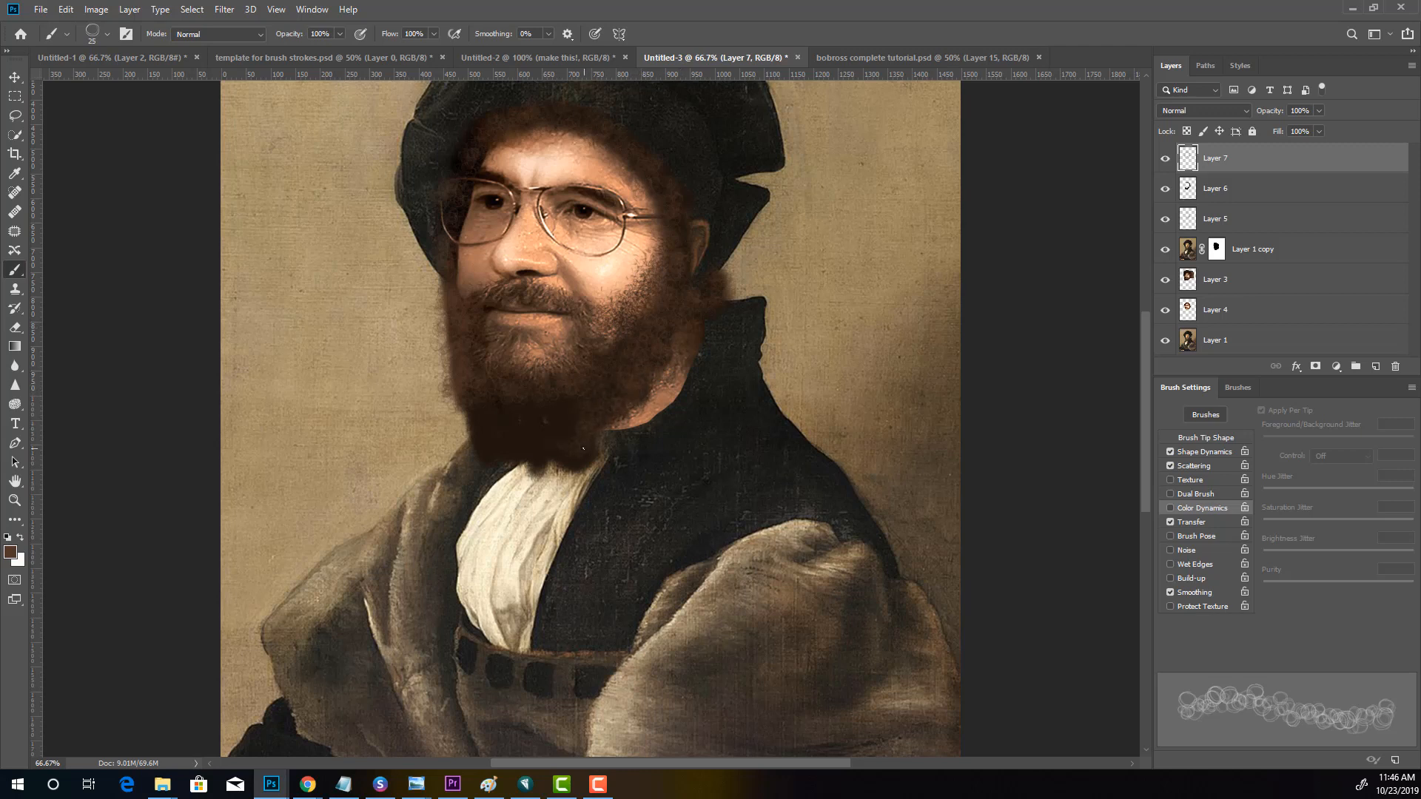
{"action": "left_click_drag", "start_coordinate": [519, 455], "coordinate": [553, 419]}
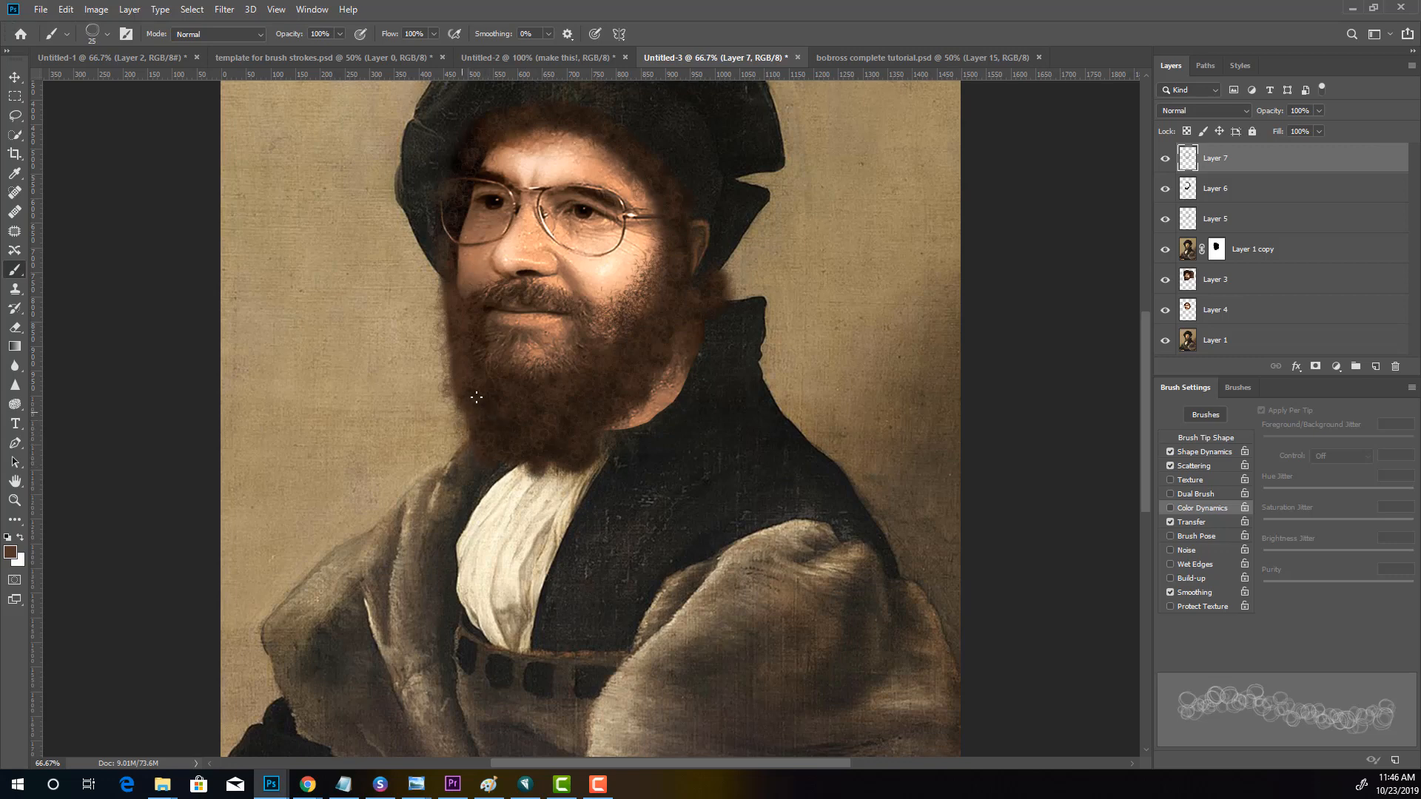
{"action": "mouse_move", "coordinate": [711, 282]}
{"action": "left_mouse_down"}
{"action": "mouse_move", "coordinate": [740, 286]}
{"action": "mouse_move", "coordinate": [729, 313]}
{"action": "left_mouse_up"}
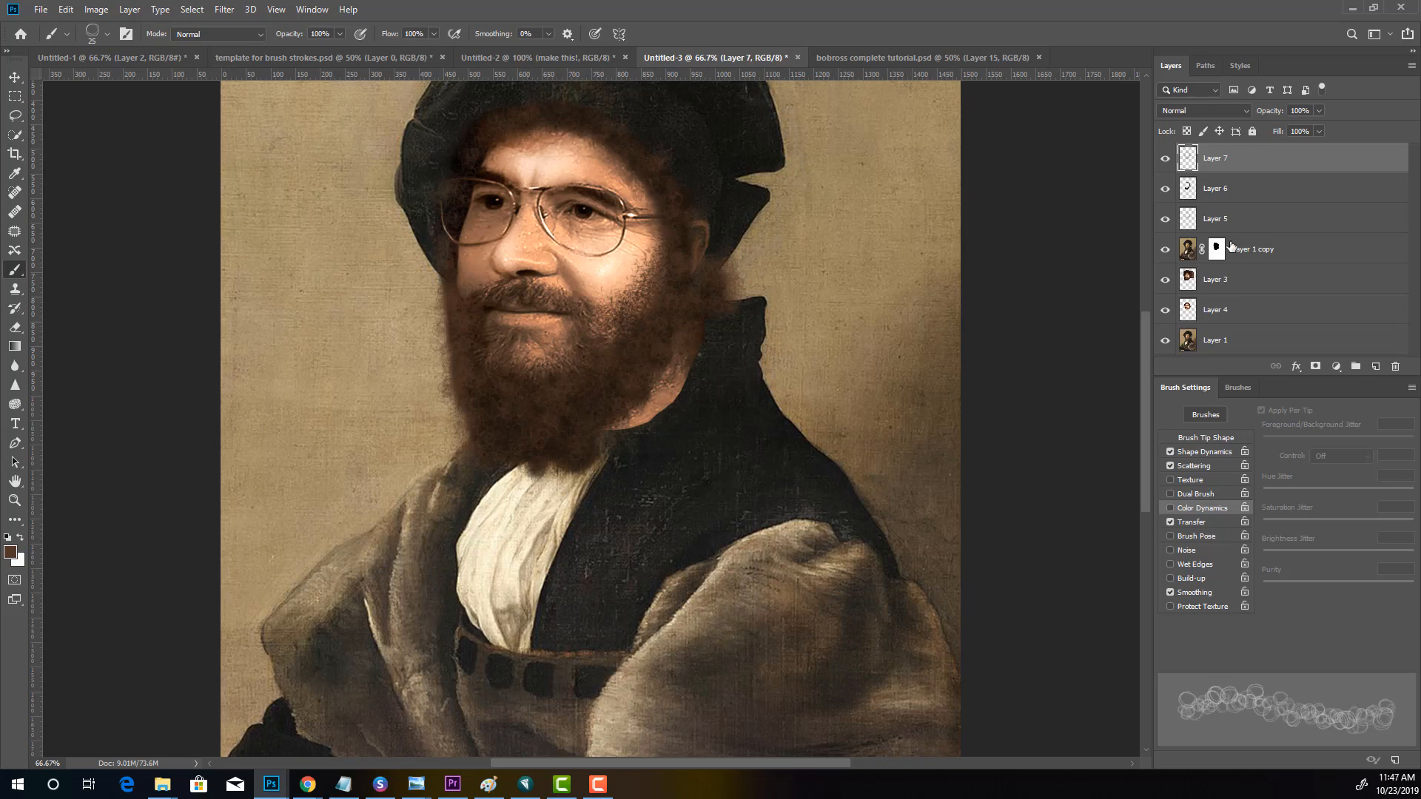
Outline the ear on Layer 1 copy with the Lasso tool and copy it onto a new layer directly above
{"action": "left_click", "coordinate": [1188, 249]}
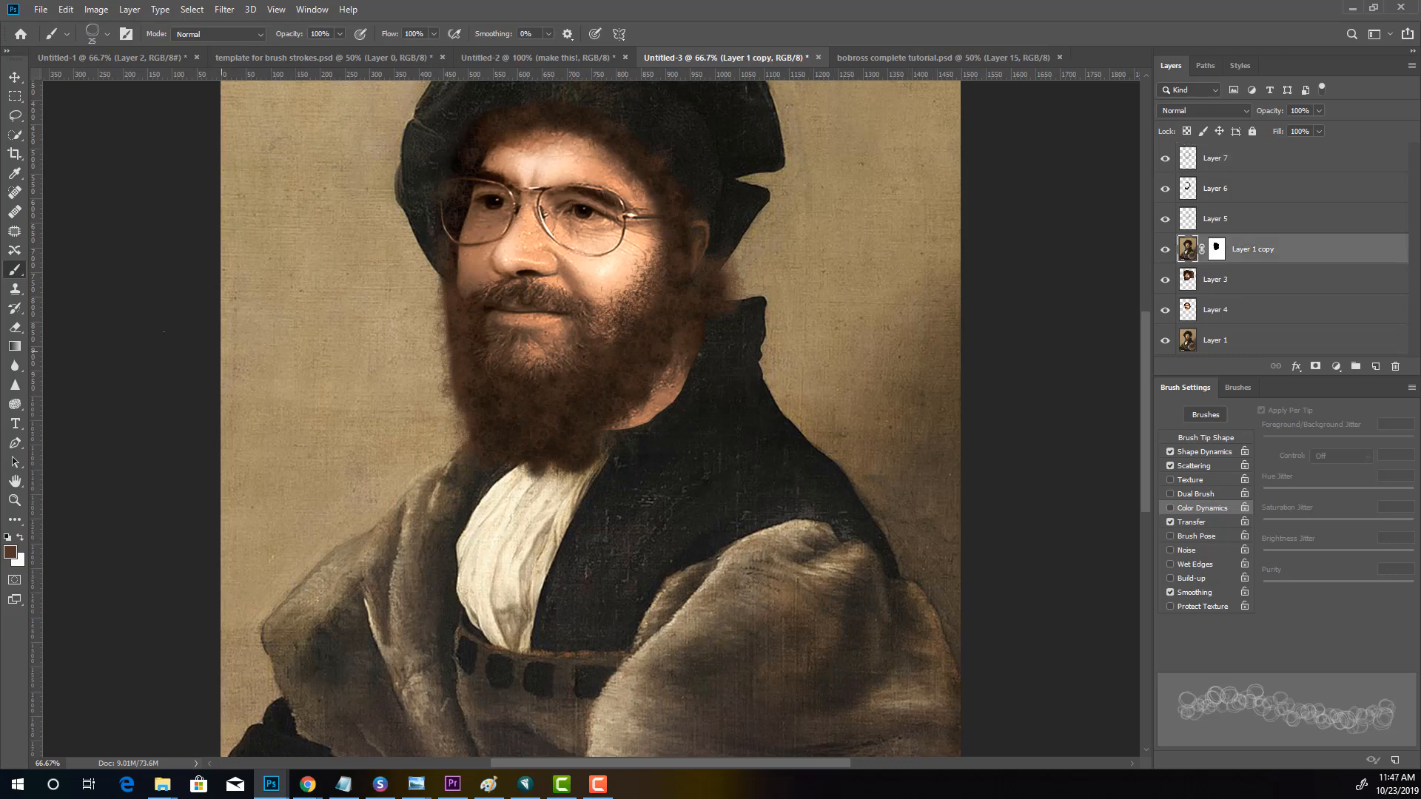
{"action": "left_click", "coordinate": [15, 115]}
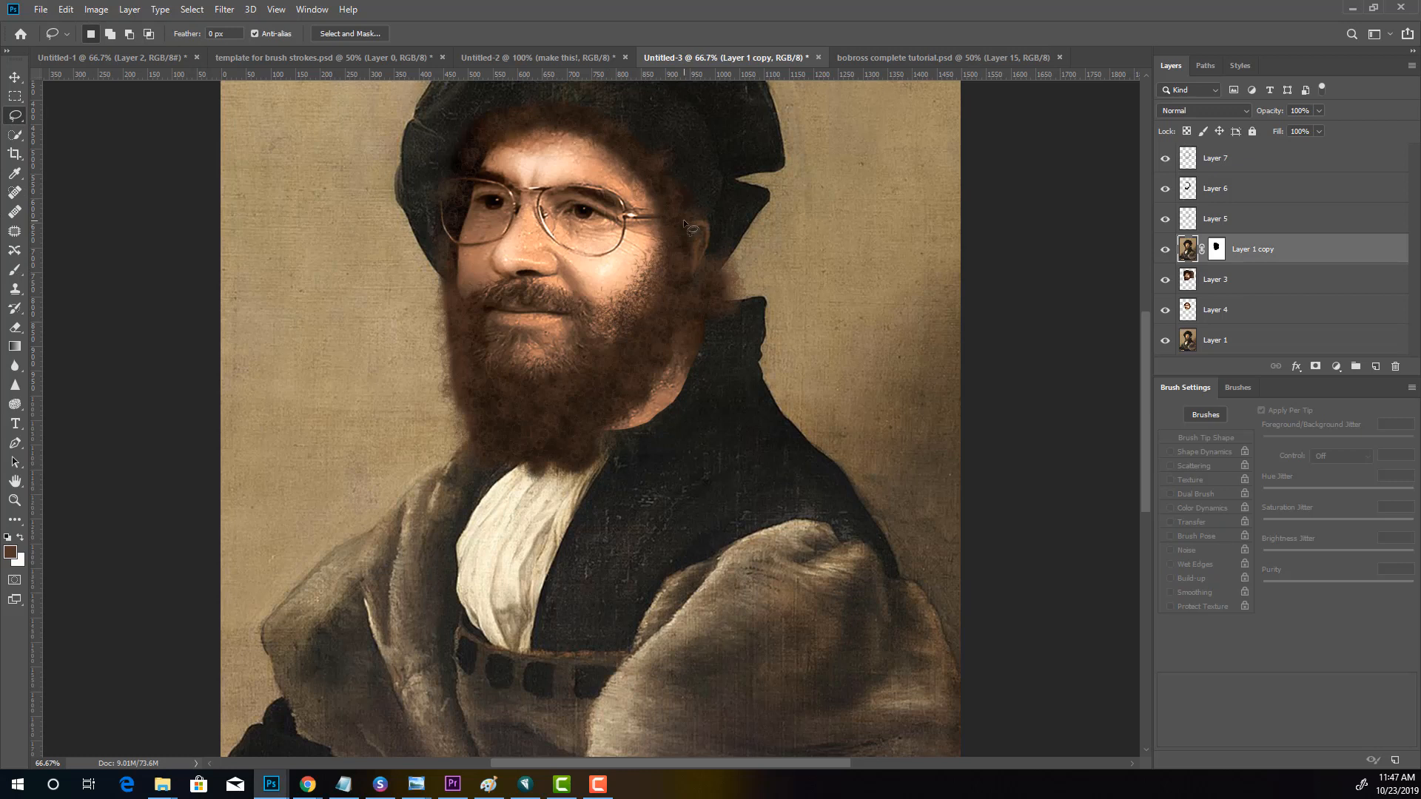
{"action": "mouse_move", "coordinate": [683, 220]}
{"action": "left_mouse_down"}
{"action": "mouse_move", "coordinate": [712, 219]}
{"action": "mouse_move", "coordinate": [706, 271]}
{"action": "mouse_move", "coordinate": [683, 283]}
{"action": "mouse_move", "coordinate": [681, 216]}
{"action": "left_mouse_up"}
{"action": "left_click", "coordinate": [1375, 366]}
{"action": "key", "text": "ctrl+v"}
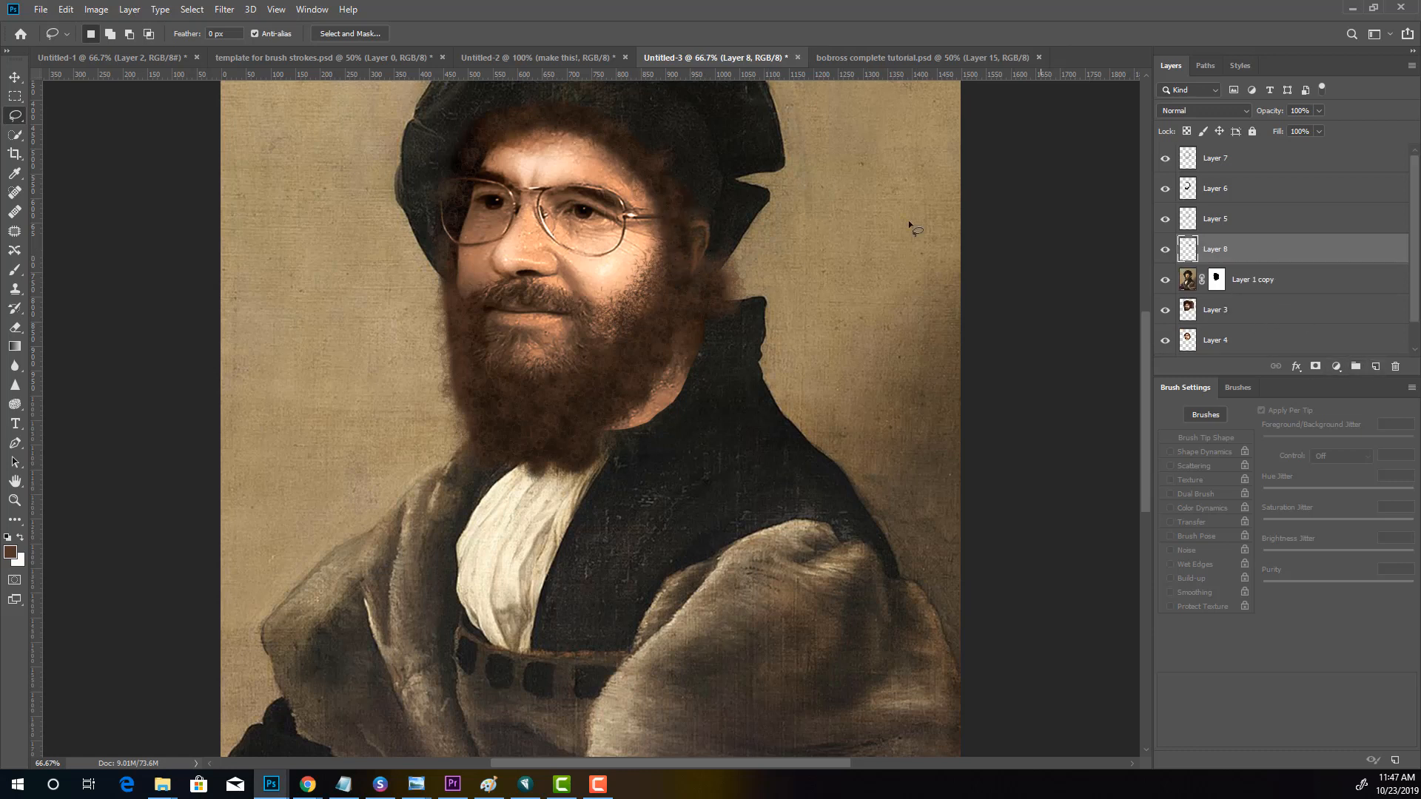
Enlarge the copied ear to about 127%, rotate it about 3.85° clockwise and stretch it slightly towards the face
{"action": "key", "text": "ctrl+t"}
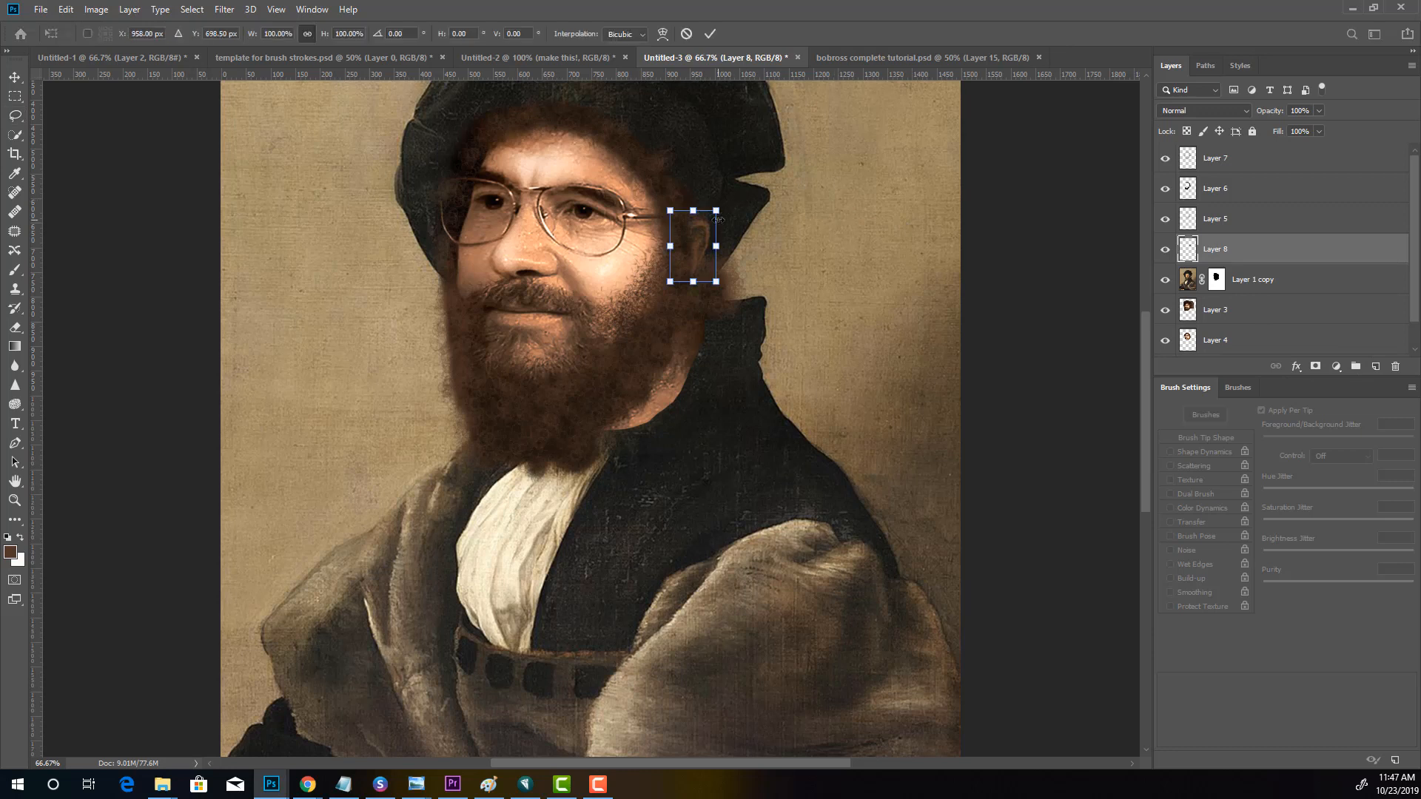
{"action": "left_click_drag", "start_coordinate": [716, 211], "coordinate": [727, 191]}
{"action": "left_click_drag", "start_coordinate": [752, 280], "coordinate": [749, 281]}
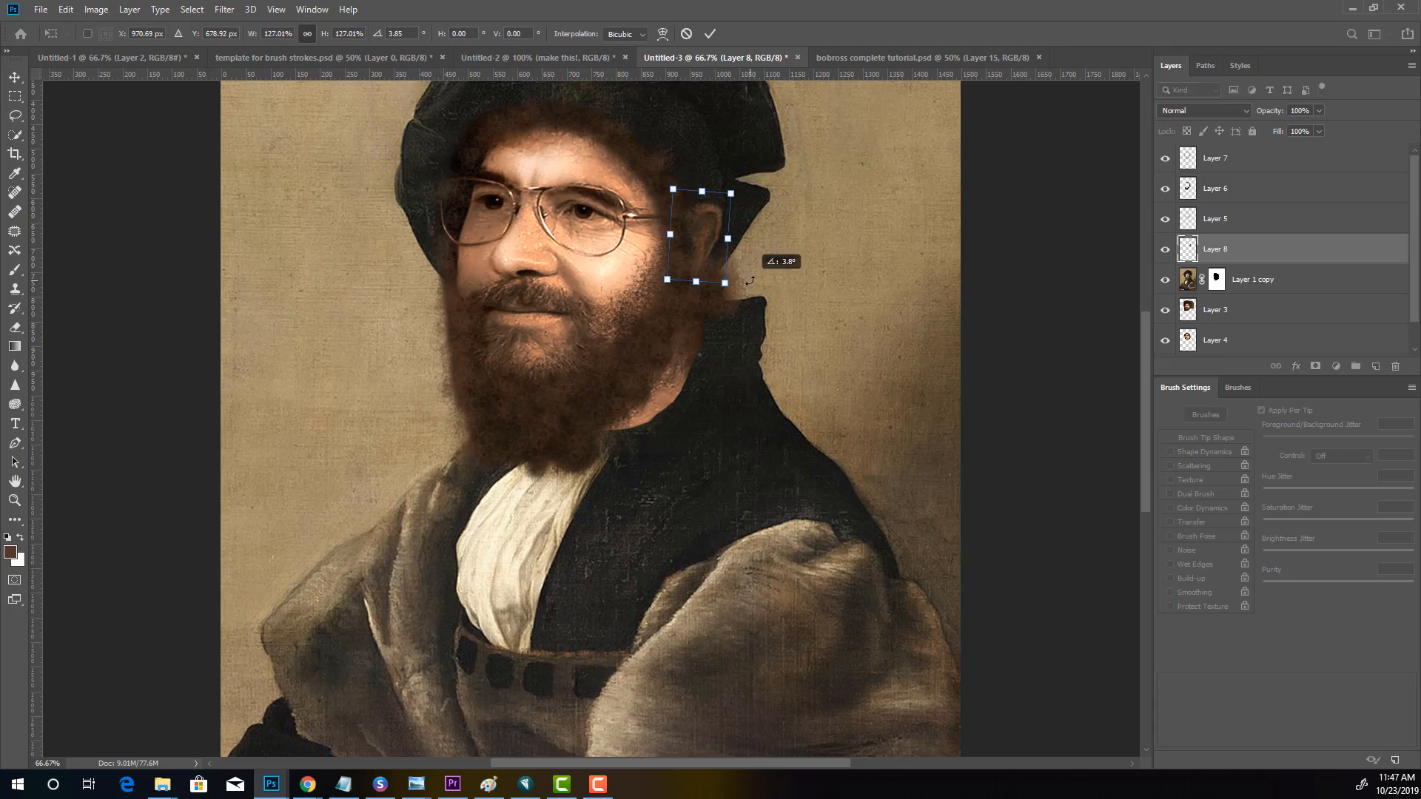
{"action": "left_click_drag", "start_coordinate": [670, 235], "coordinate": [666, 235]}
{"action": "key", "text": "Return"}
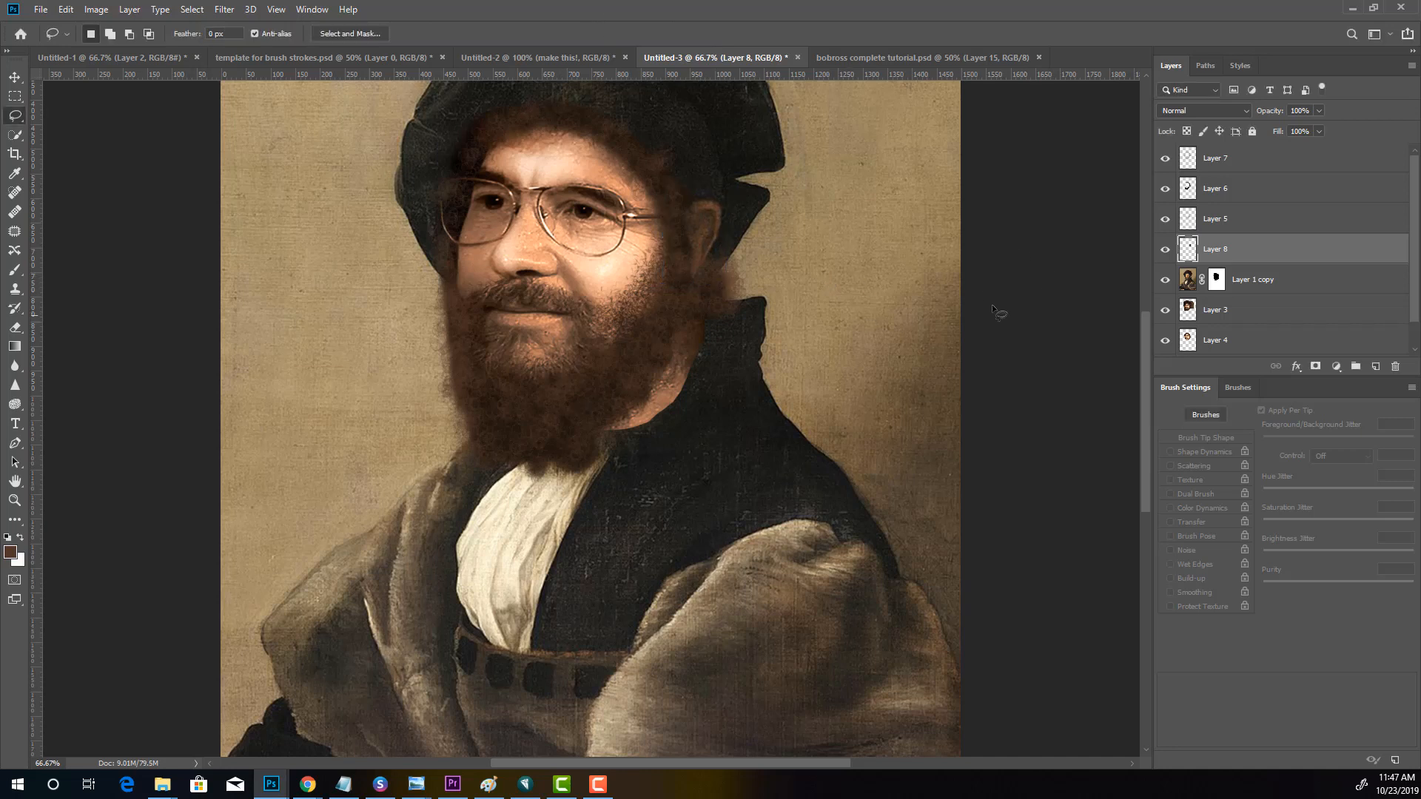
Add a new layer above Layer 7 and set the background colour to near-black 050302
{"action": "left_click", "coordinate": [1211, 164]}
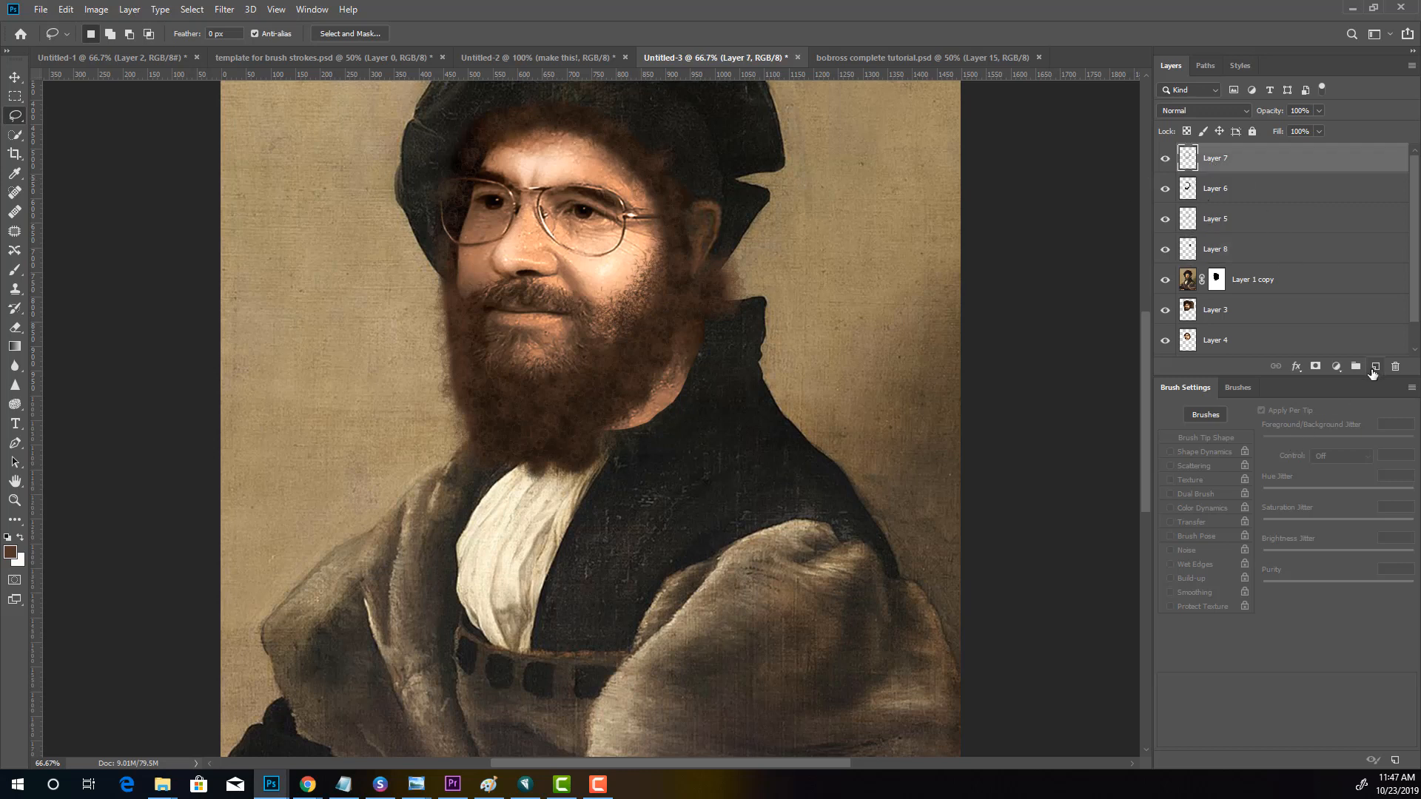
{"action": "left_click", "coordinate": [1376, 367]}
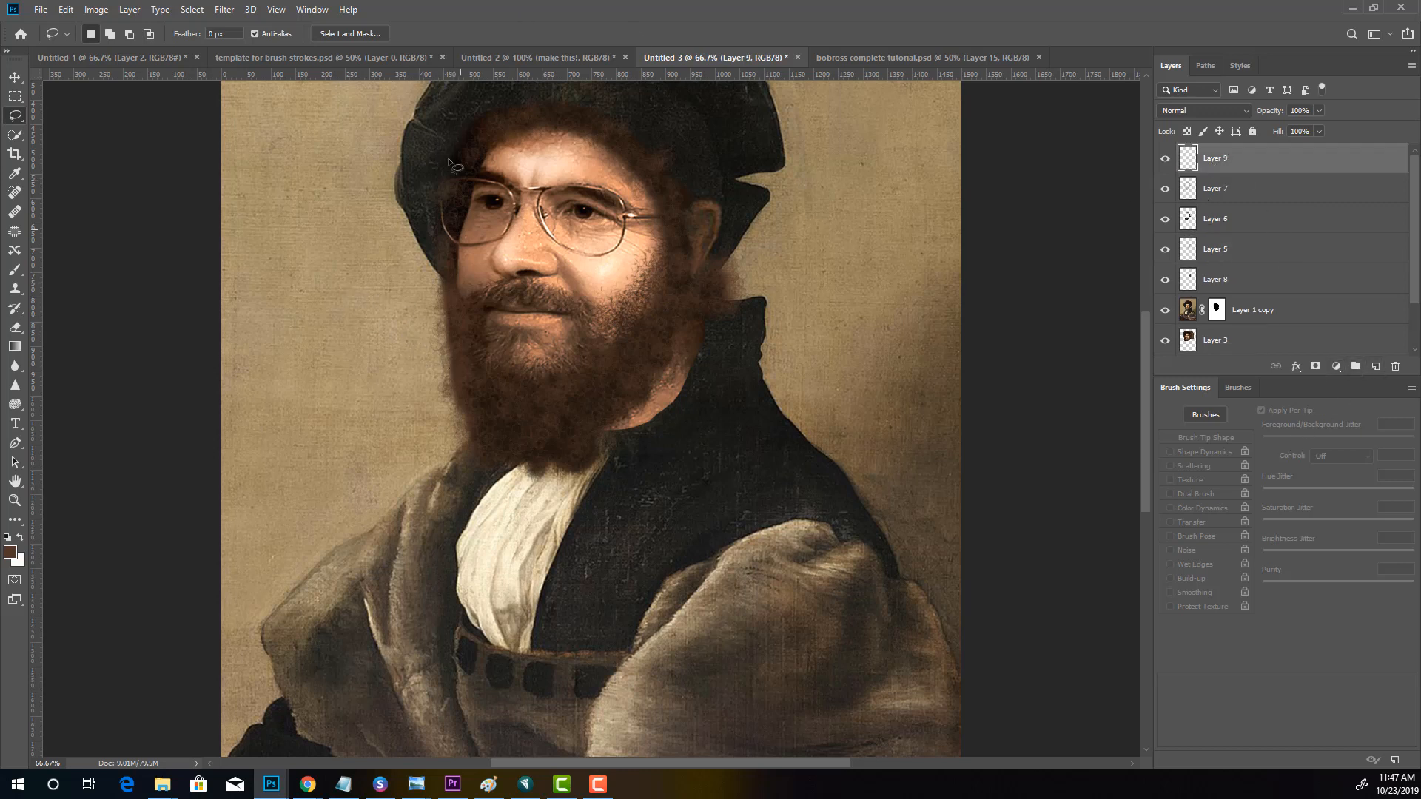
{"action": "left_click", "coordinate": [17, 560]}
{"action": "left_click", "coordinate": [159, 426]}
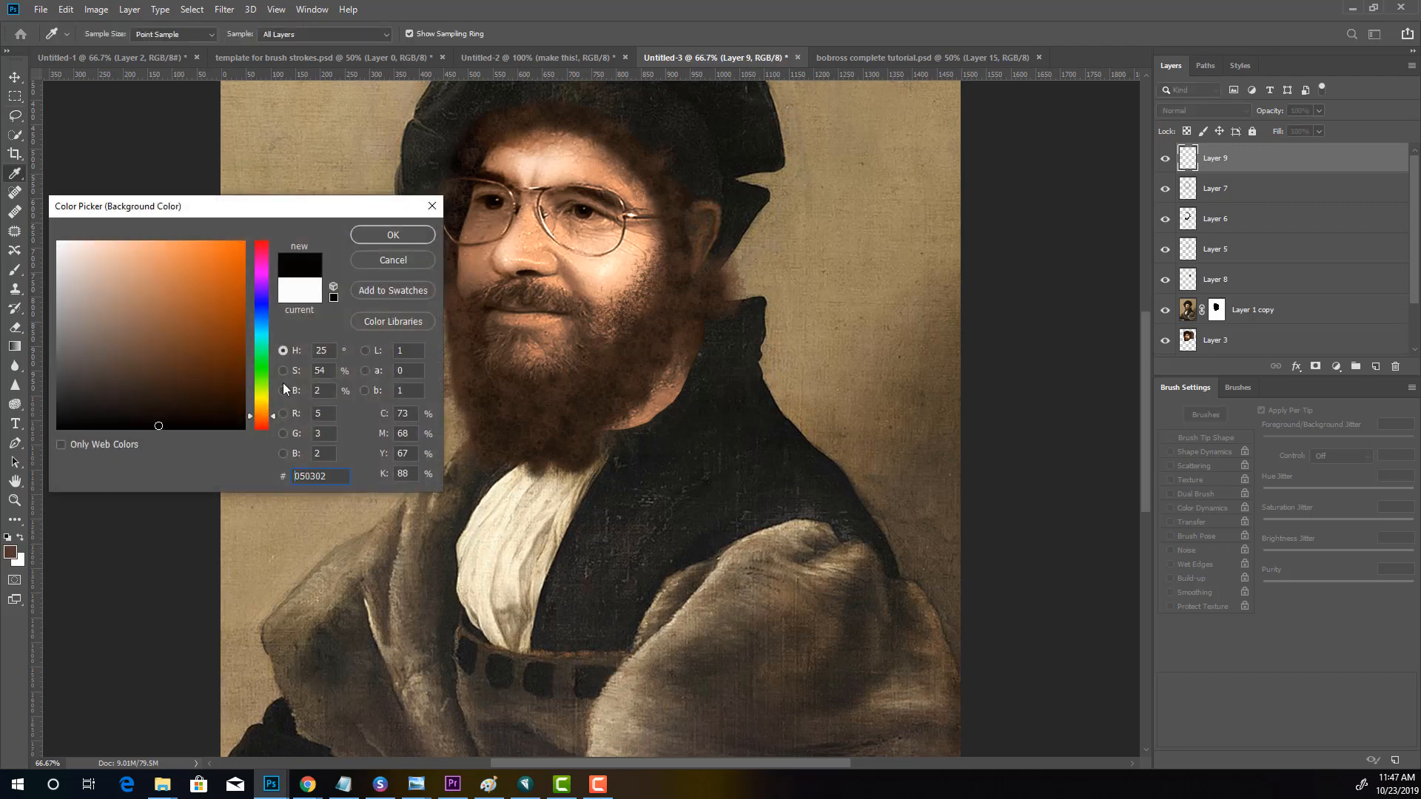
{"action": "left_click", "coordinate": [402, 241]}
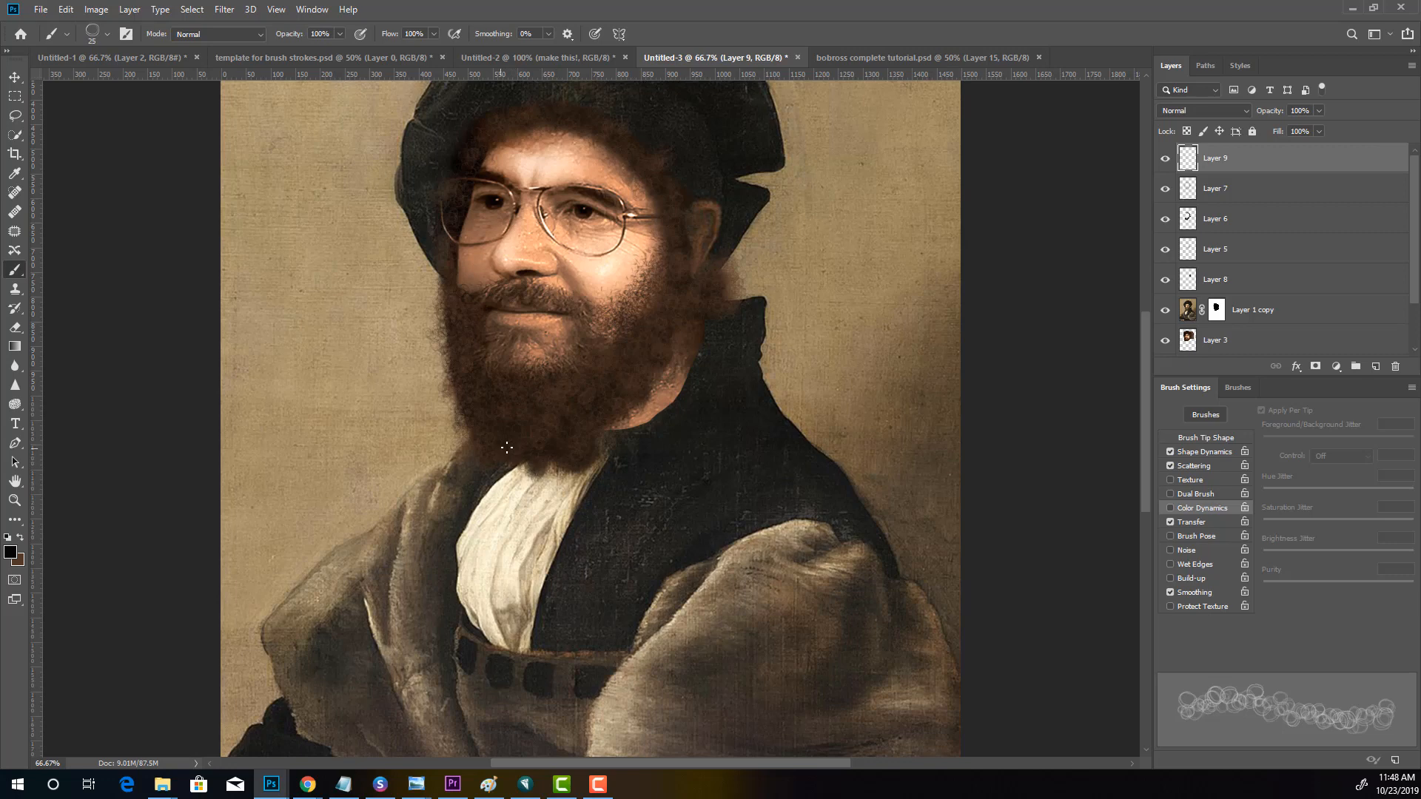
Paint near-black curls with the 25 px curly hair brush along the beard's lower edge, its side and the tuft below the ear
{"action": "mouse_move", "coordinate": [507, 448]}
{"action": "left_mouse_down"}
{"action": "mouse_move", "coordinate": [516, 472]}
{"action": "mouse_move", "coordinate": [494, 466]}
{"action": "mouse_move", "coordinate": [539, 476]}
{"action": "left_mouse_up"}
{"action": "left_click_drag", "start_coordinate": [636, 375], "coordinate": [637, 385]}
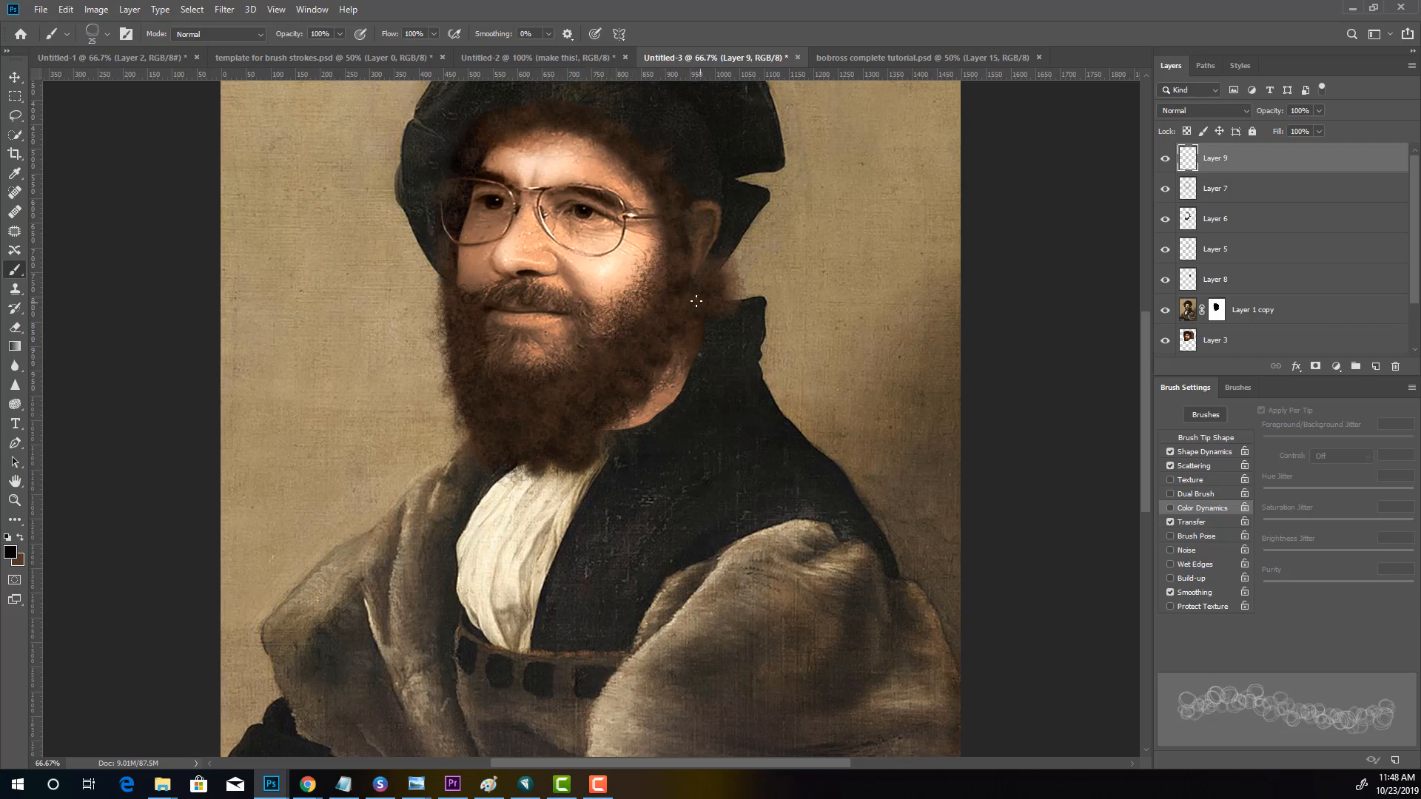
{"action": "left_click_drag", "start_coordinate": [724, 279], "coordinate": [734, 283]}
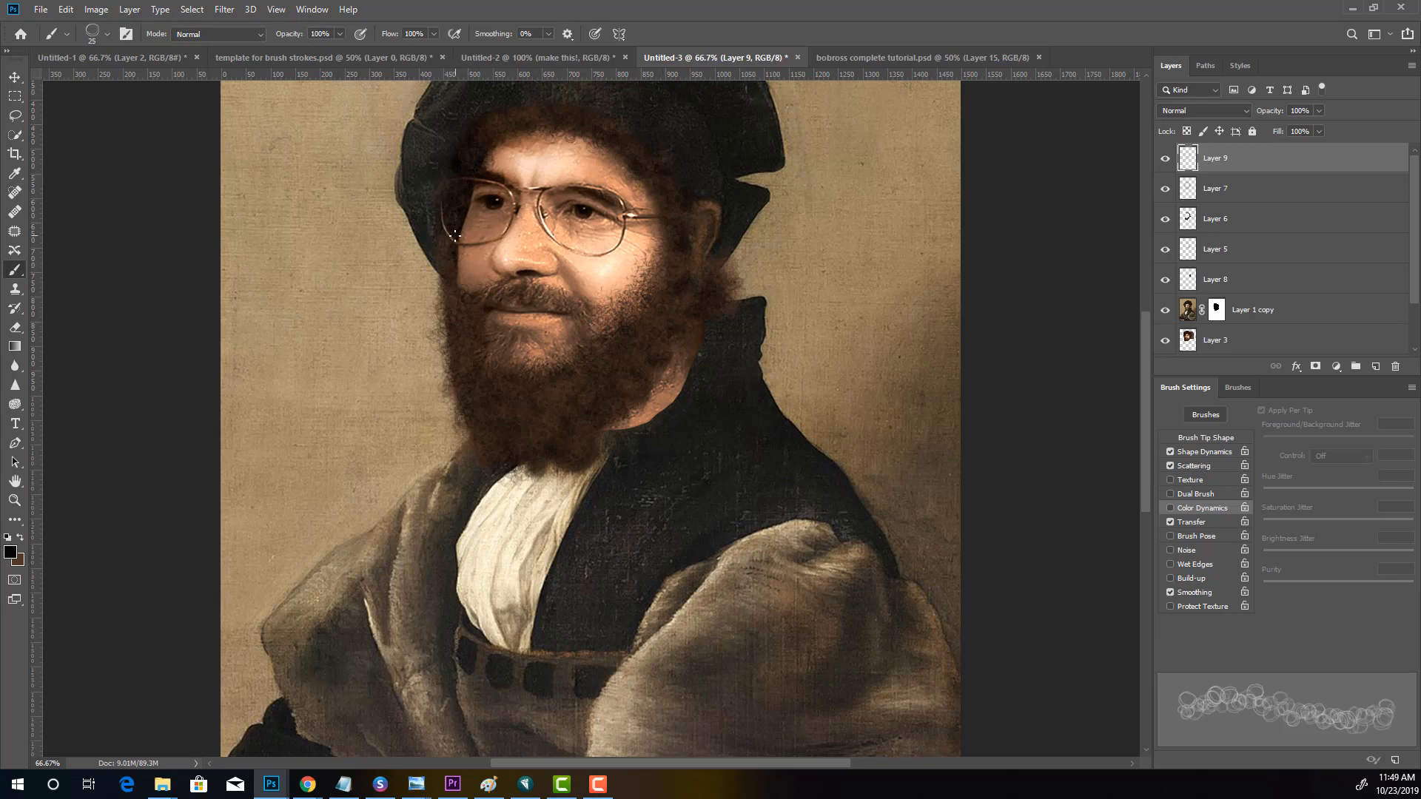
Stretch Layer 1 copy to 101.39% width and 101.24% height, nudging its upper corner slightly inward
{"action": "key", "text": "ctrl+minus"}
{"action": "key", "text": "ctrl+minus"}
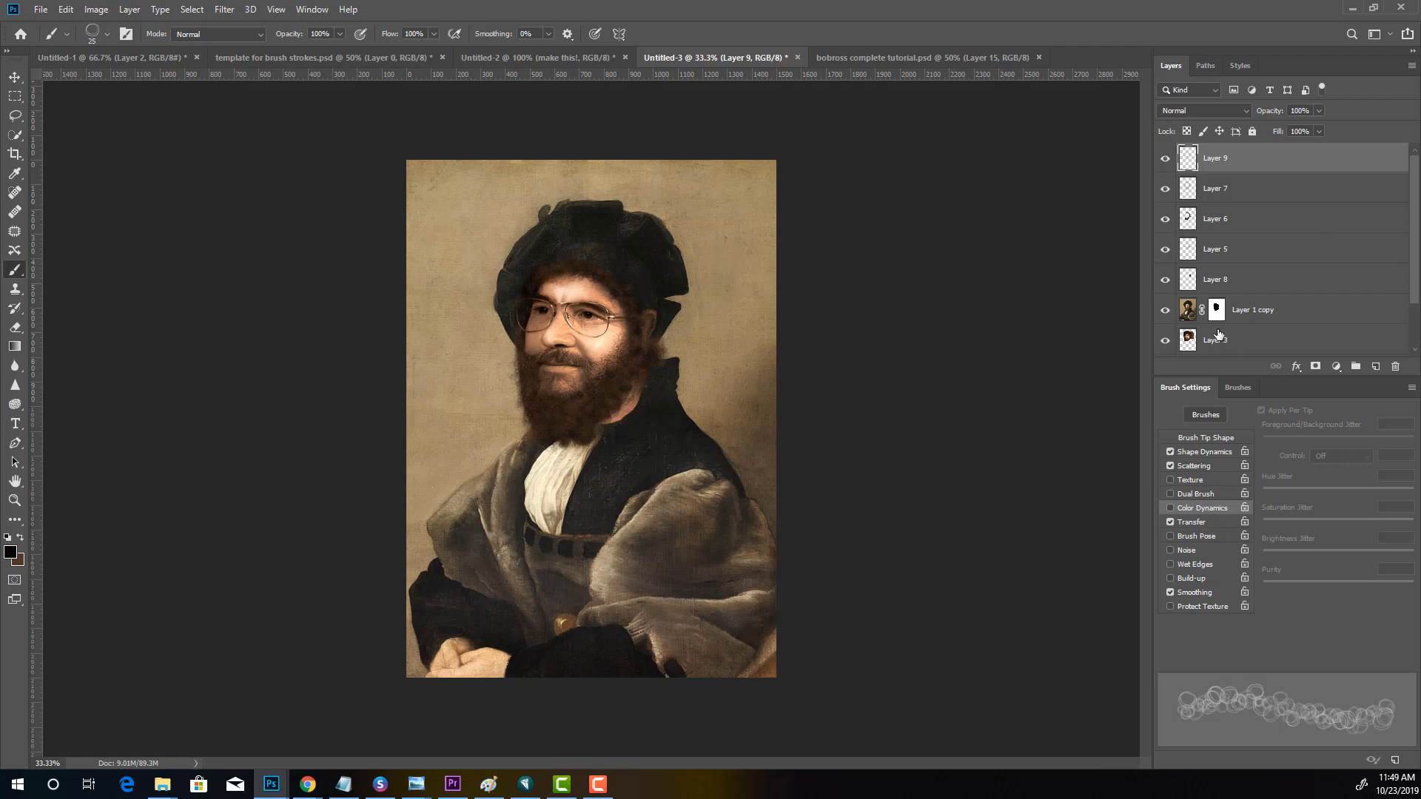
{"action": "left_click", "coordinate": [1181, 311]}
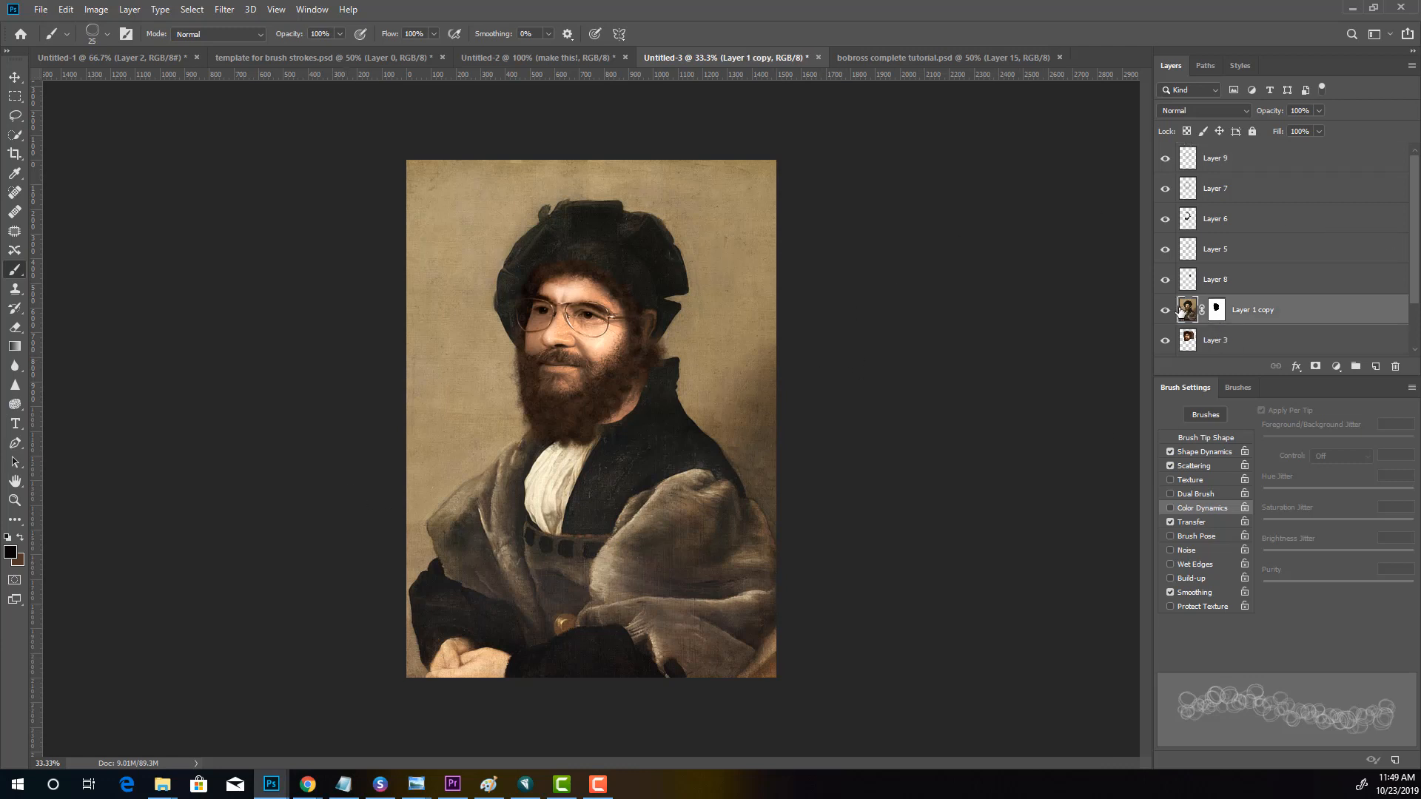
{"action": "key", "text": "ctrl+t"}
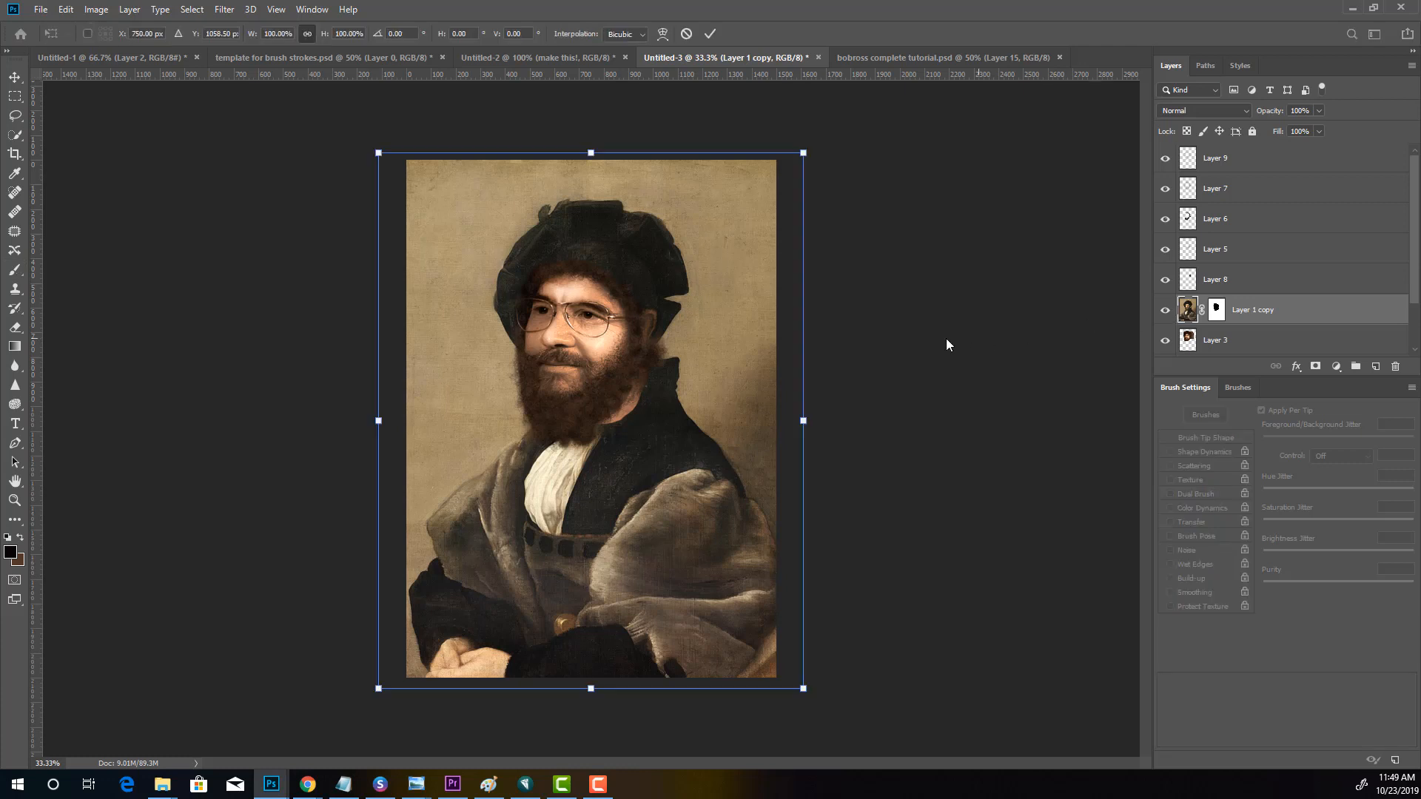
{"action": "left_click_drag", "start_coordinate": [803, 420], "coordinate": [809, 421]}
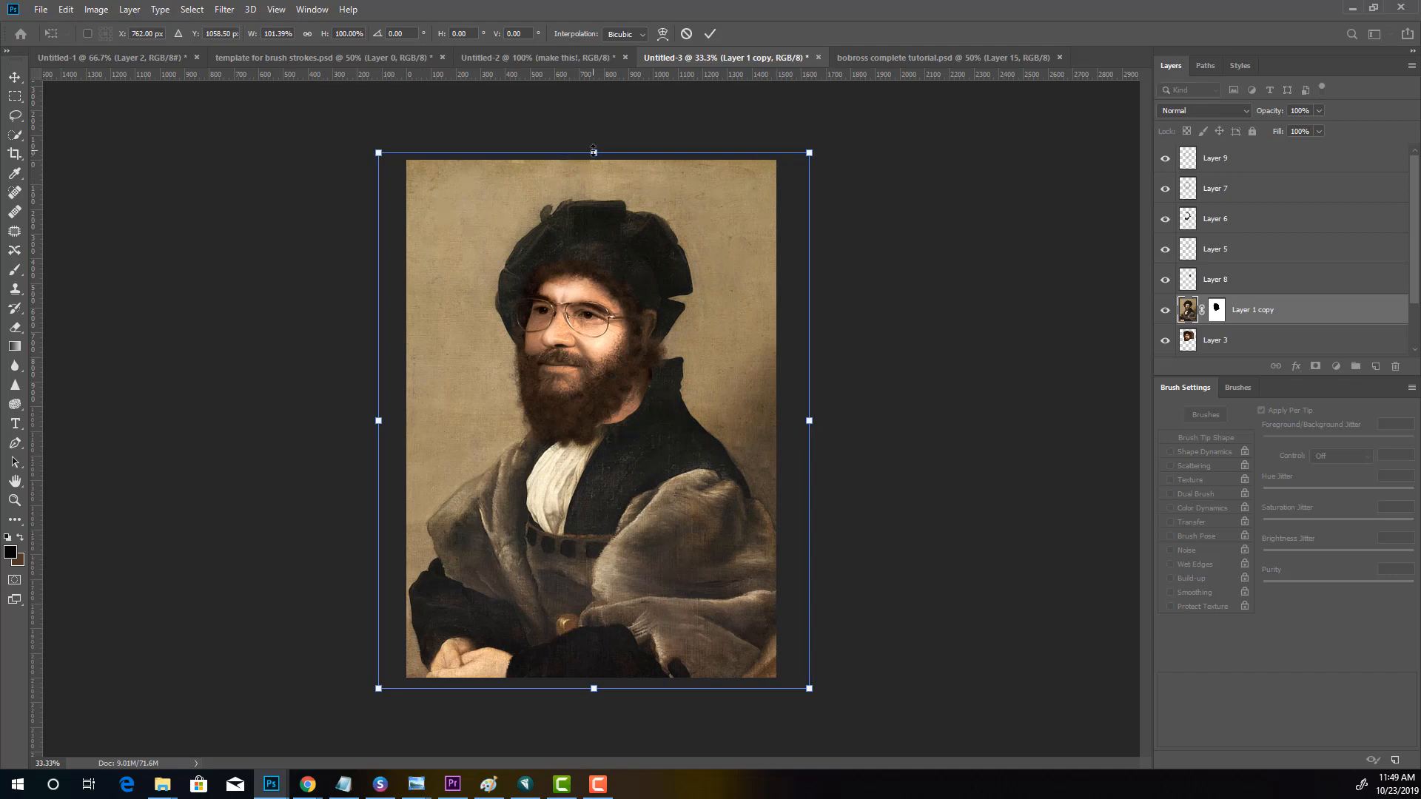
{"action": "left_click_drag", "start_coordinate": [592, 152], "coordinate": [590, 145]}
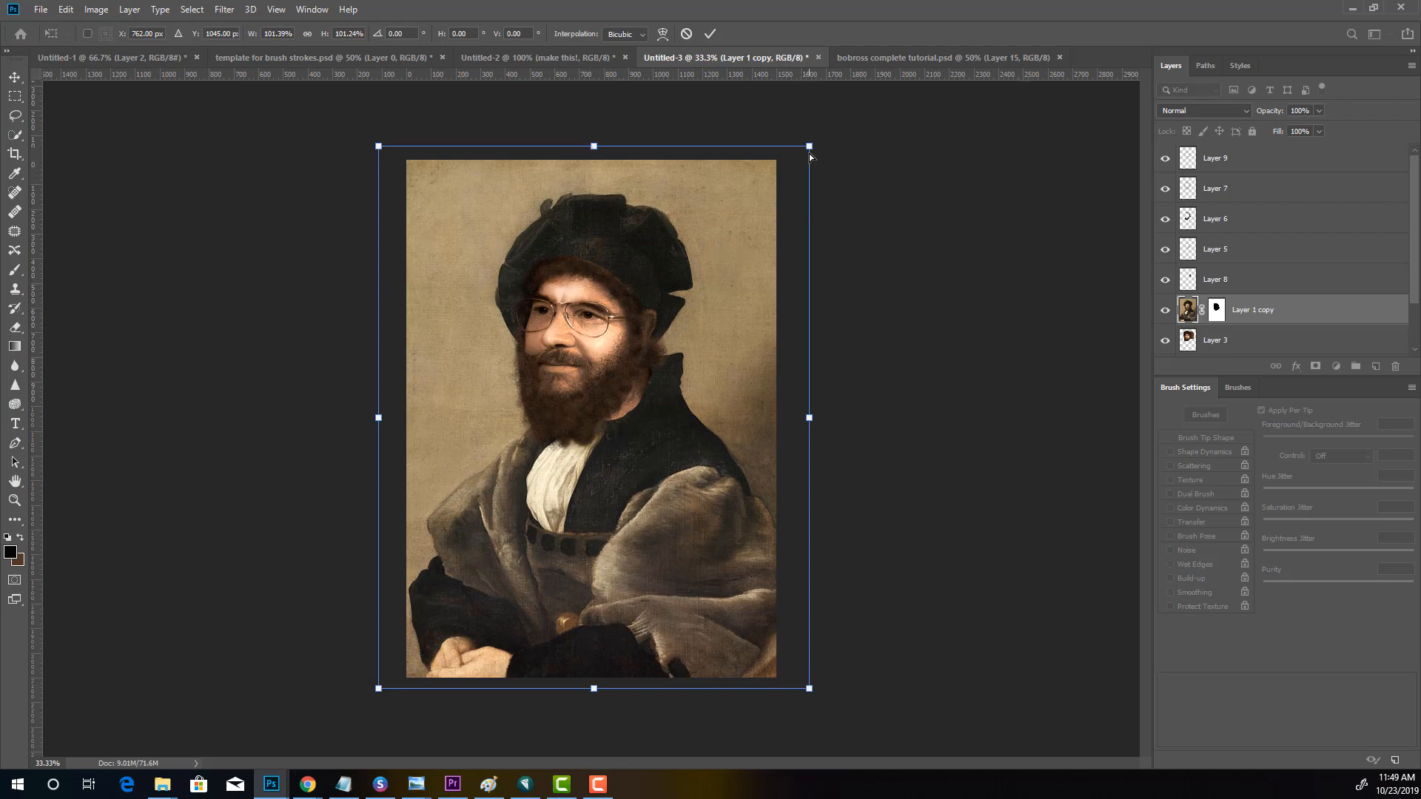
{"action": "left_click_drag", "start_coordinate": [810, 148], "coordinate": [808, 149]}
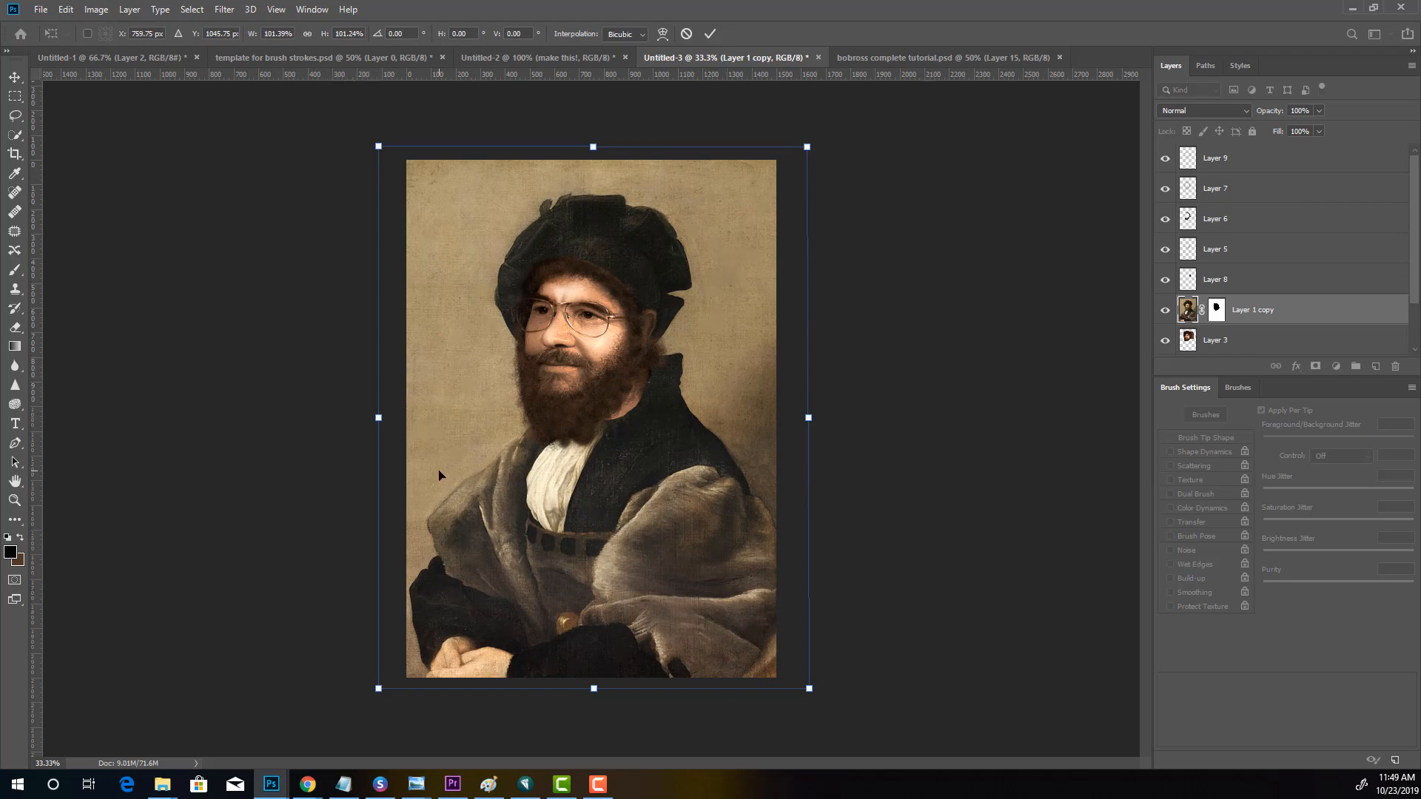
{"action": "key", "text": "b"}
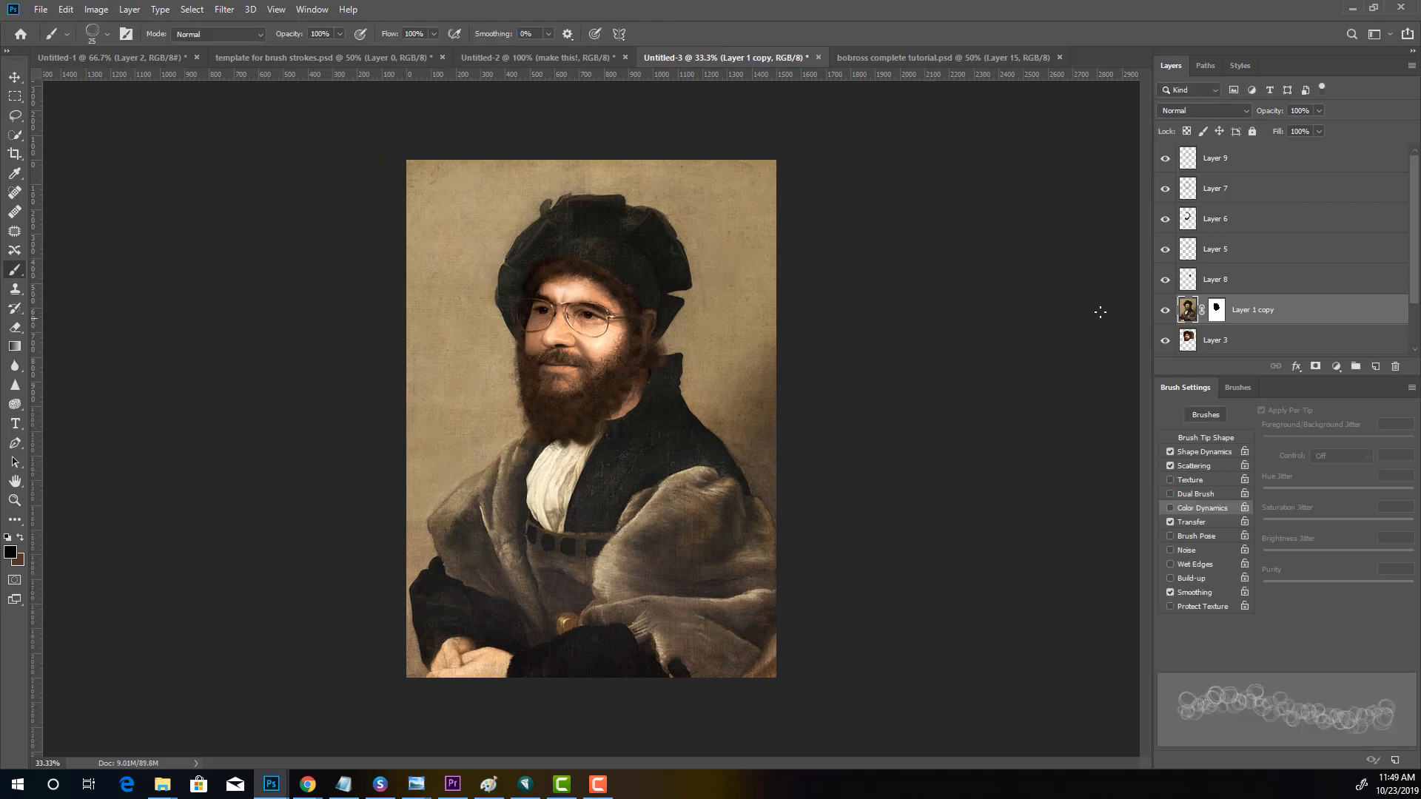
Target the mask of Layer 1 copy with white as foreground colour and choose the Hard Round brush at 14 px
{"action": "left_click", "coordinate": [1216, 309]}
{"action": "key", "text": "x"}
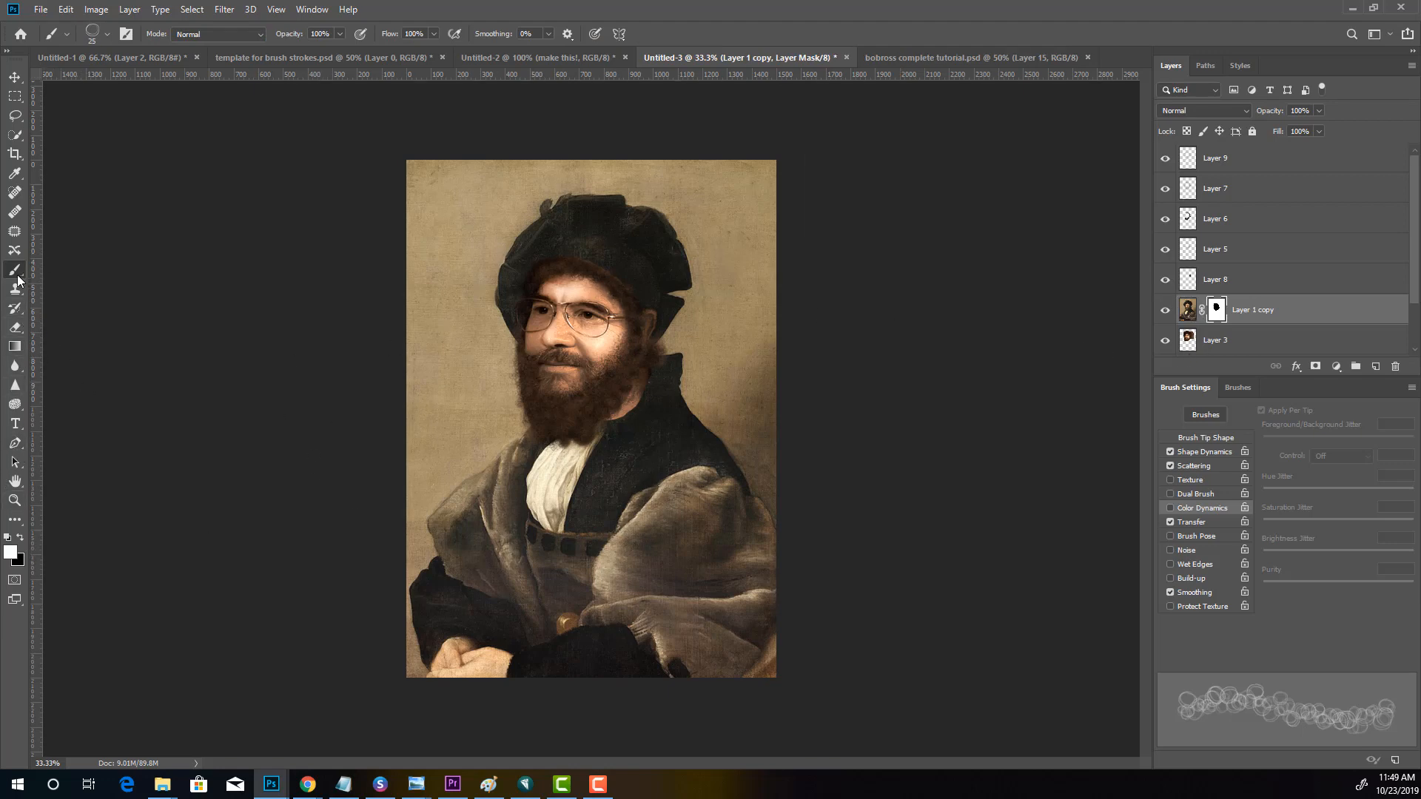
{"action": "left_click", "coordinate": [104, 34]}
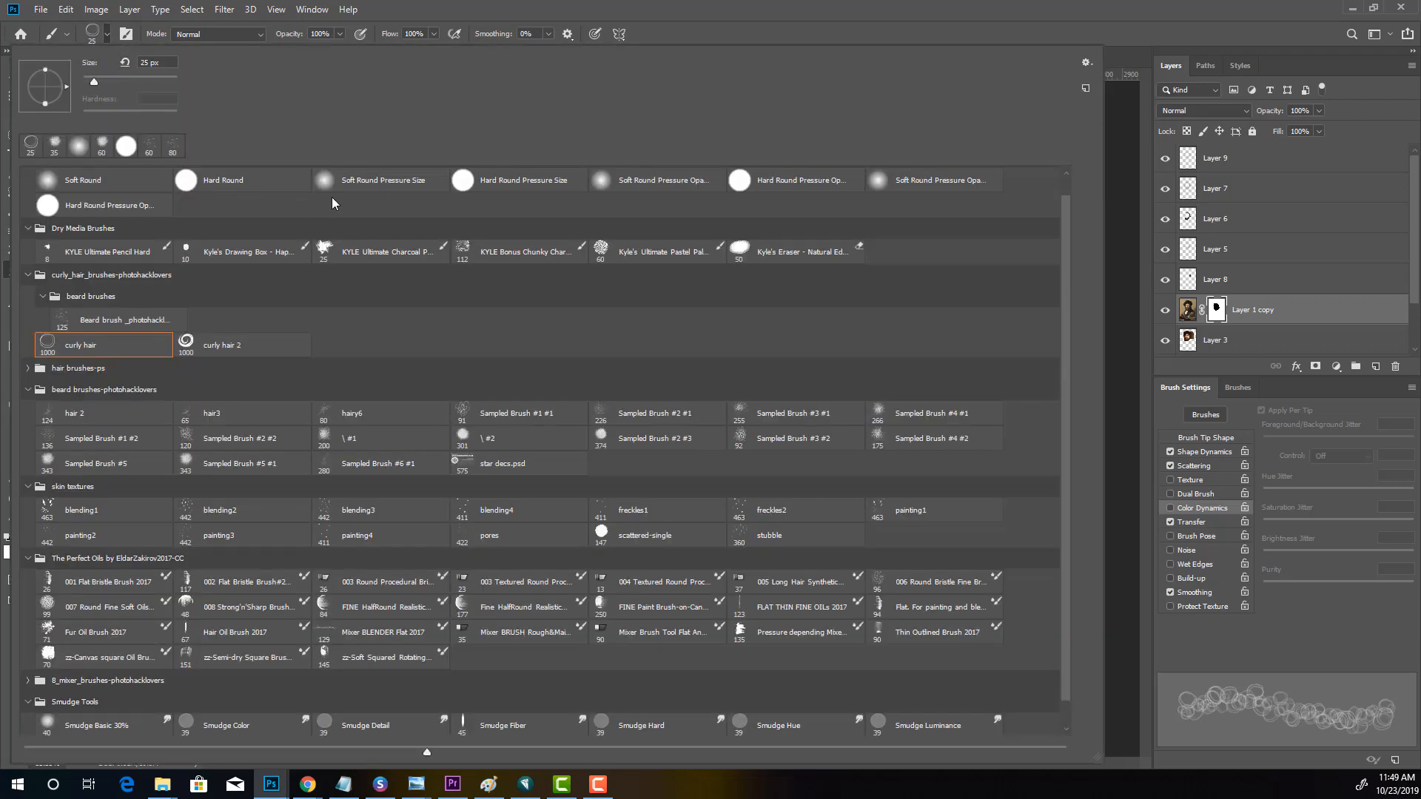
{"action": "left_click", "coordinate": [222, 190]}
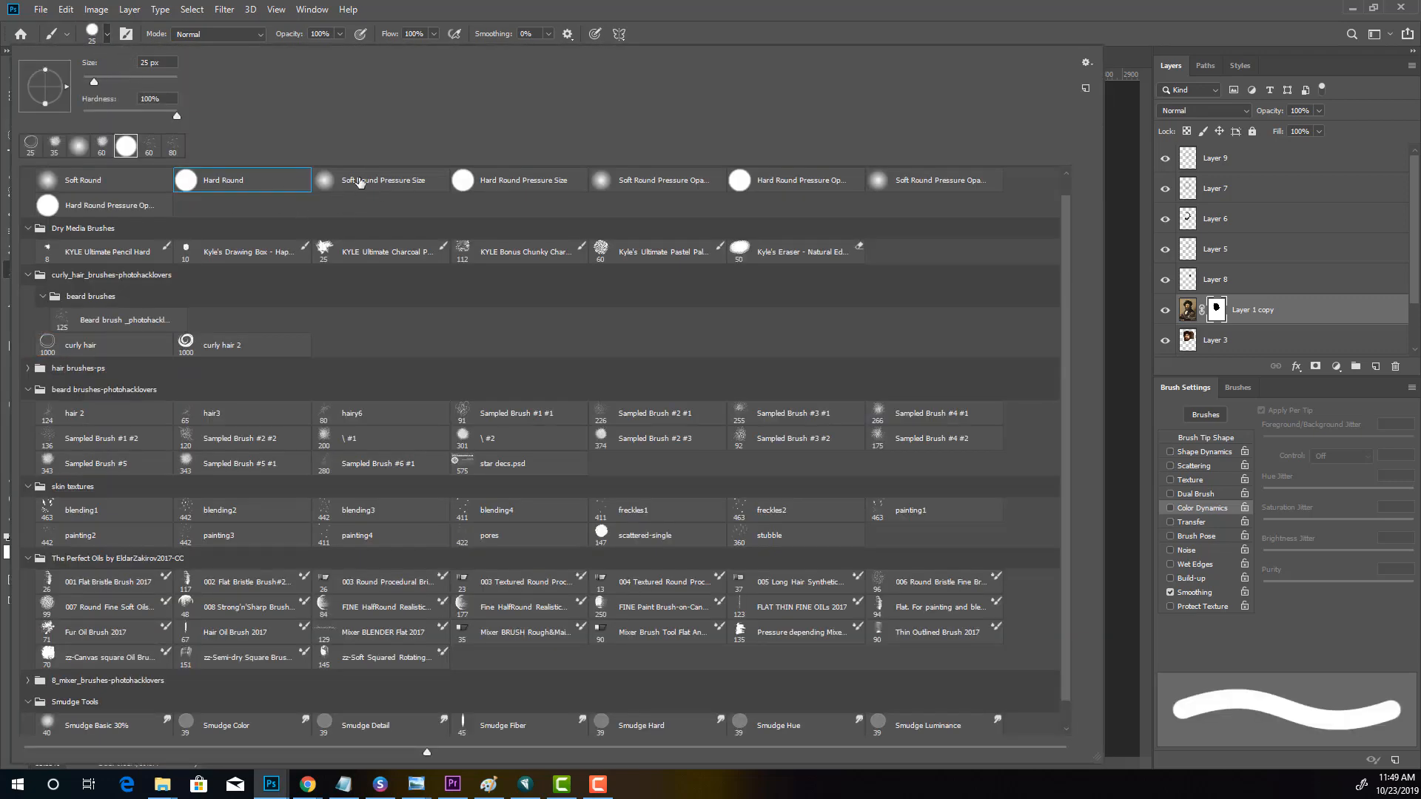
{"action": "left_click_drag", "start_coordinate": [94, 83], "coordinate": [89, 82]}
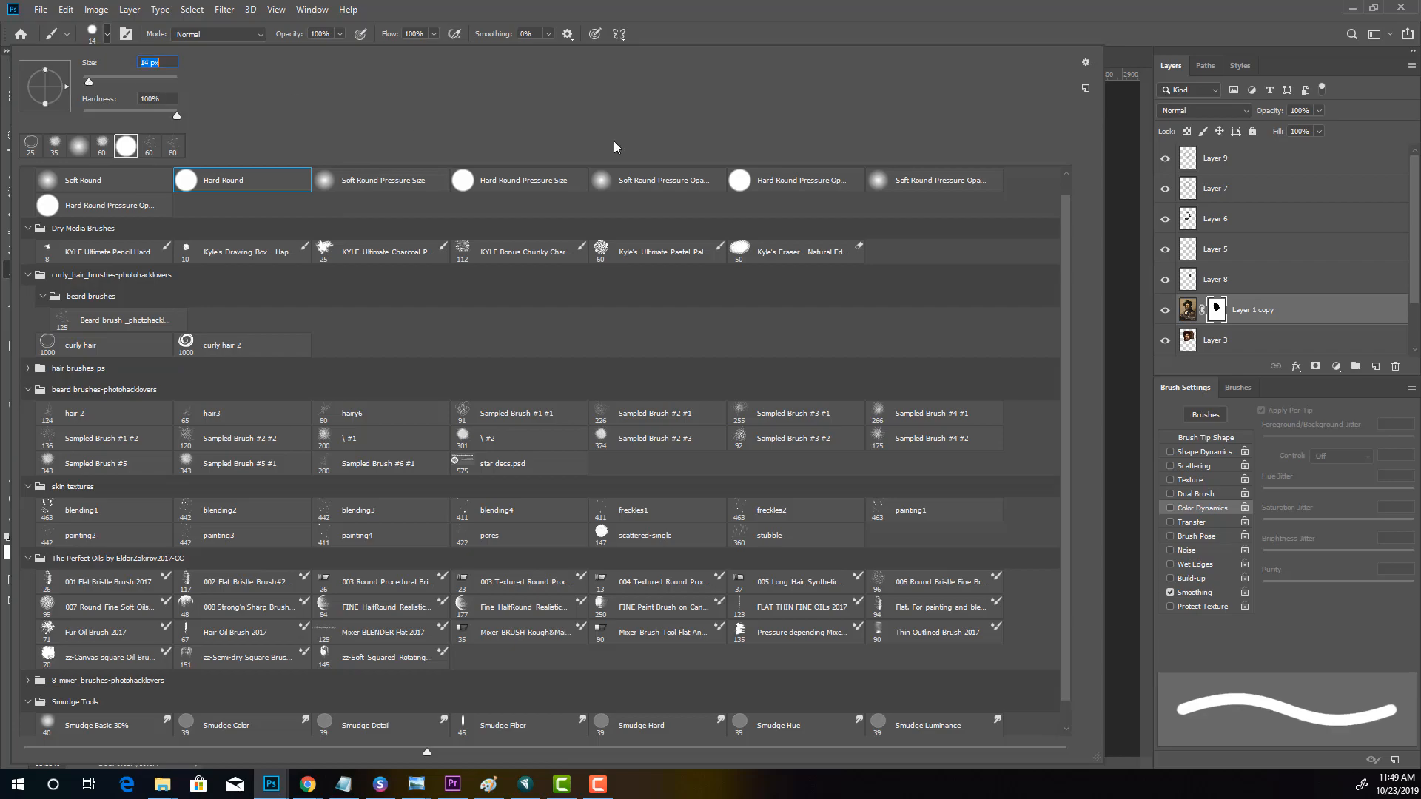
{"action": "left_click_drag", "start_coordinate": [1119, 10], "coordinate": [562, 101]}
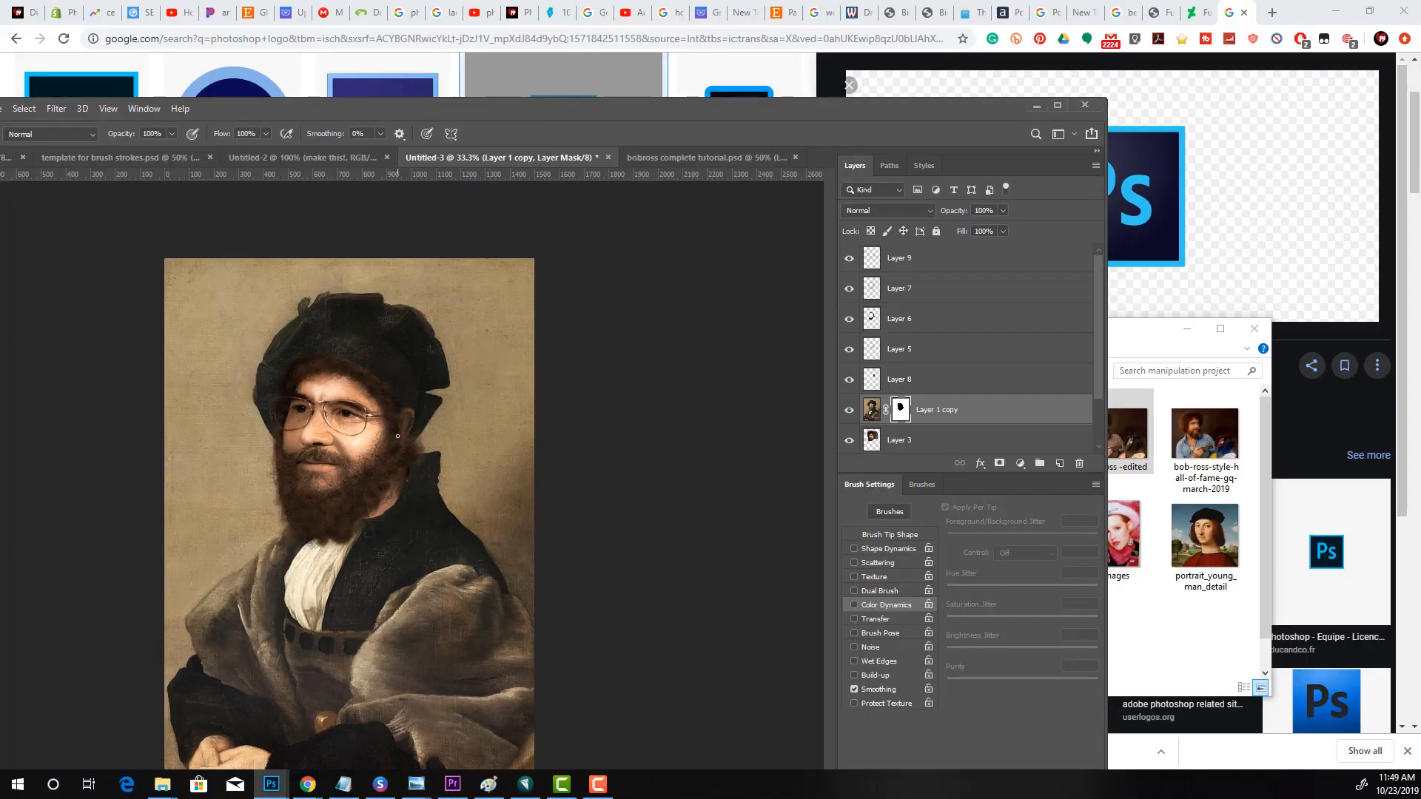
{"action": "left_click", "coordinate": [1057, 105]}
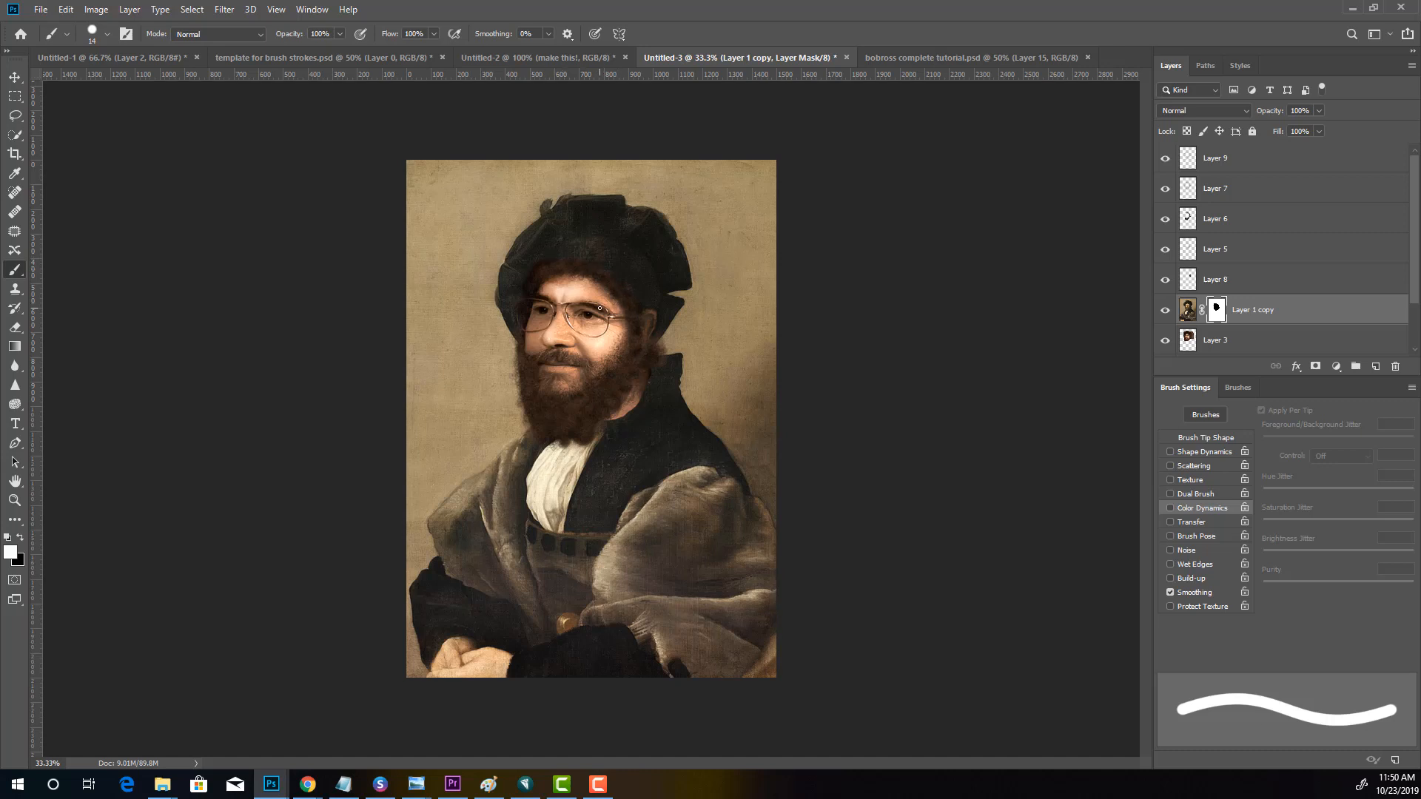
{"action": "key", "text": "ctrl+plus"}
{"action": "key", "text": "ctrl+plus"}
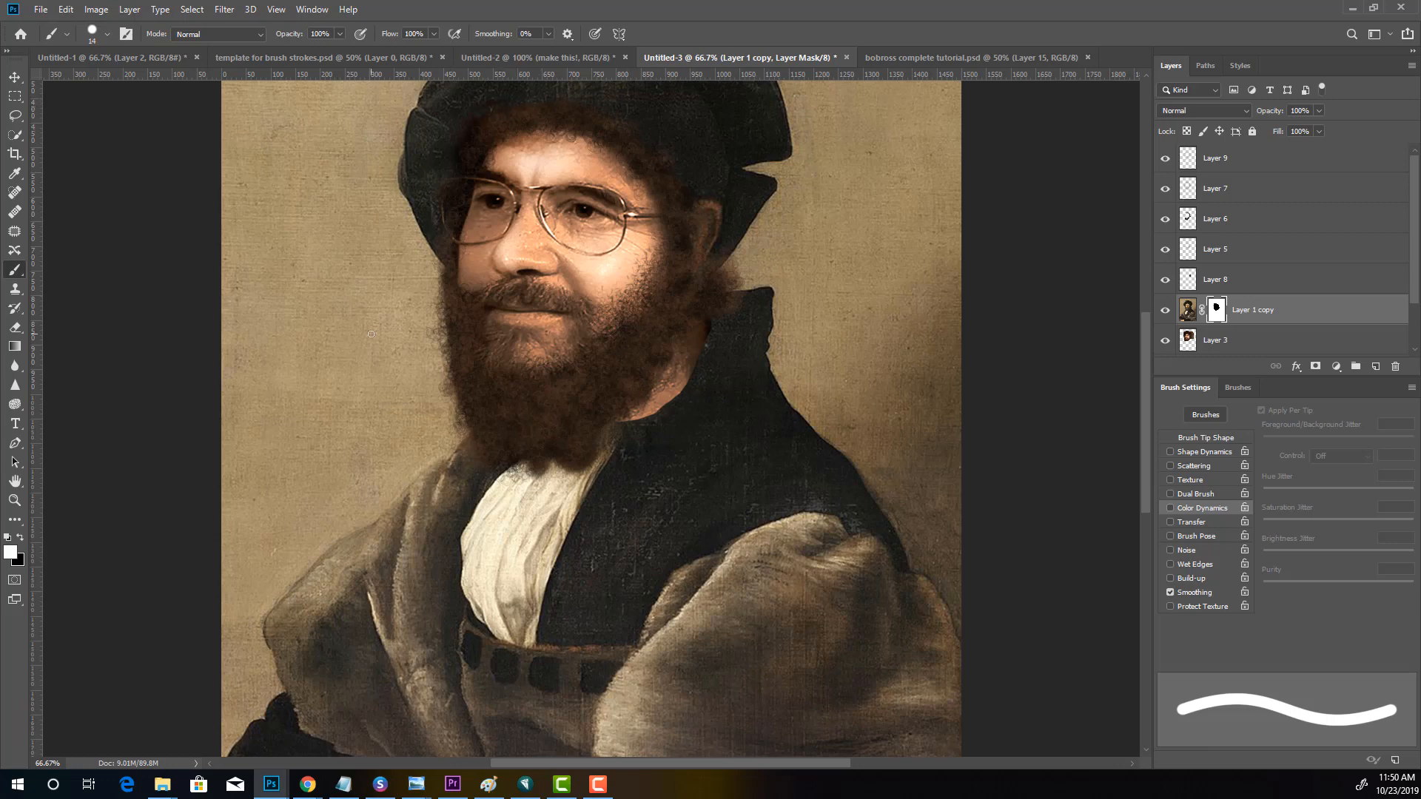
{"action": "key", "text": "ctrl+minus"}
{"action": "key", "text": "ctrl+minus"}
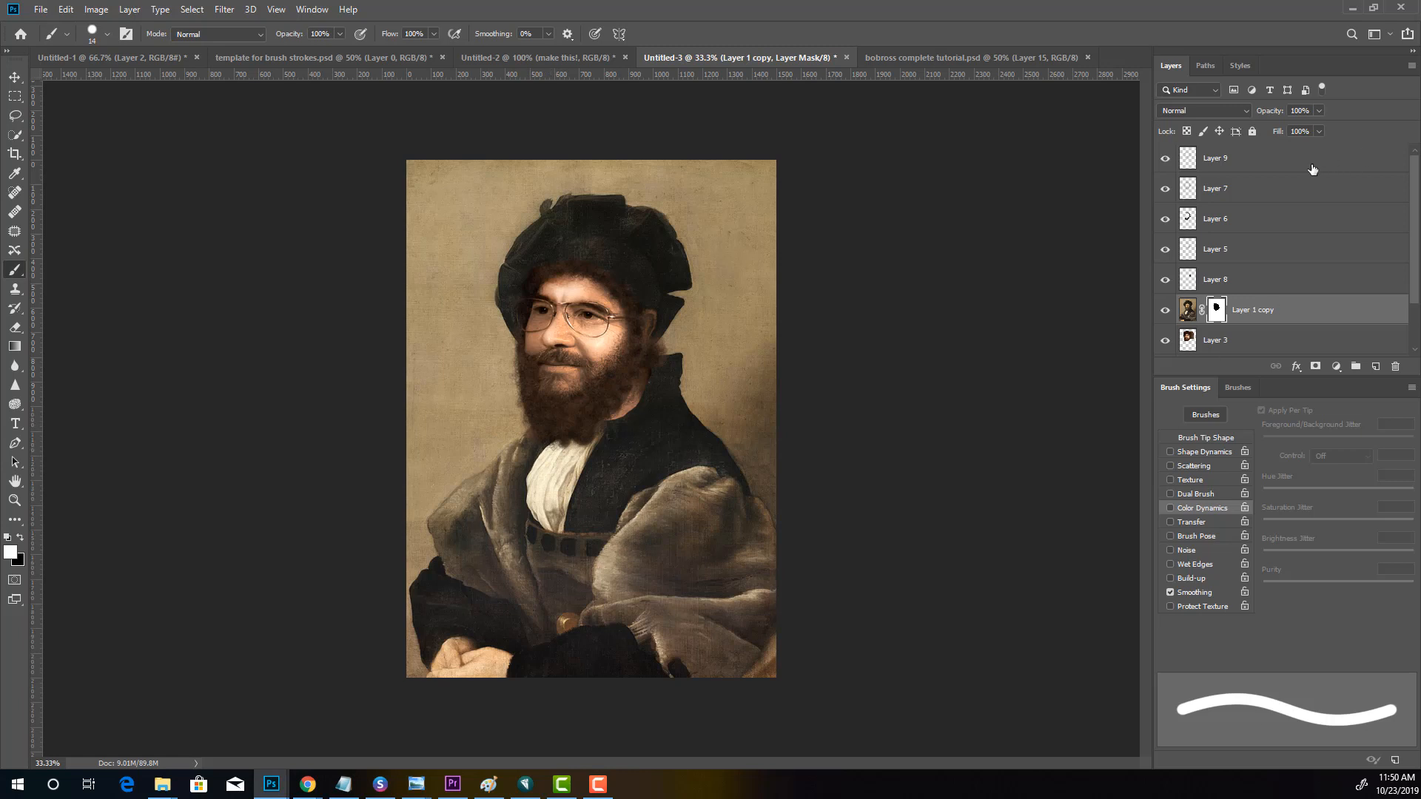
Add a new layer above Layer 9 and choose the Soft Round Pressure Size brush at 3 px
{"action": "left_click", "coordinate": [1221, 164]}
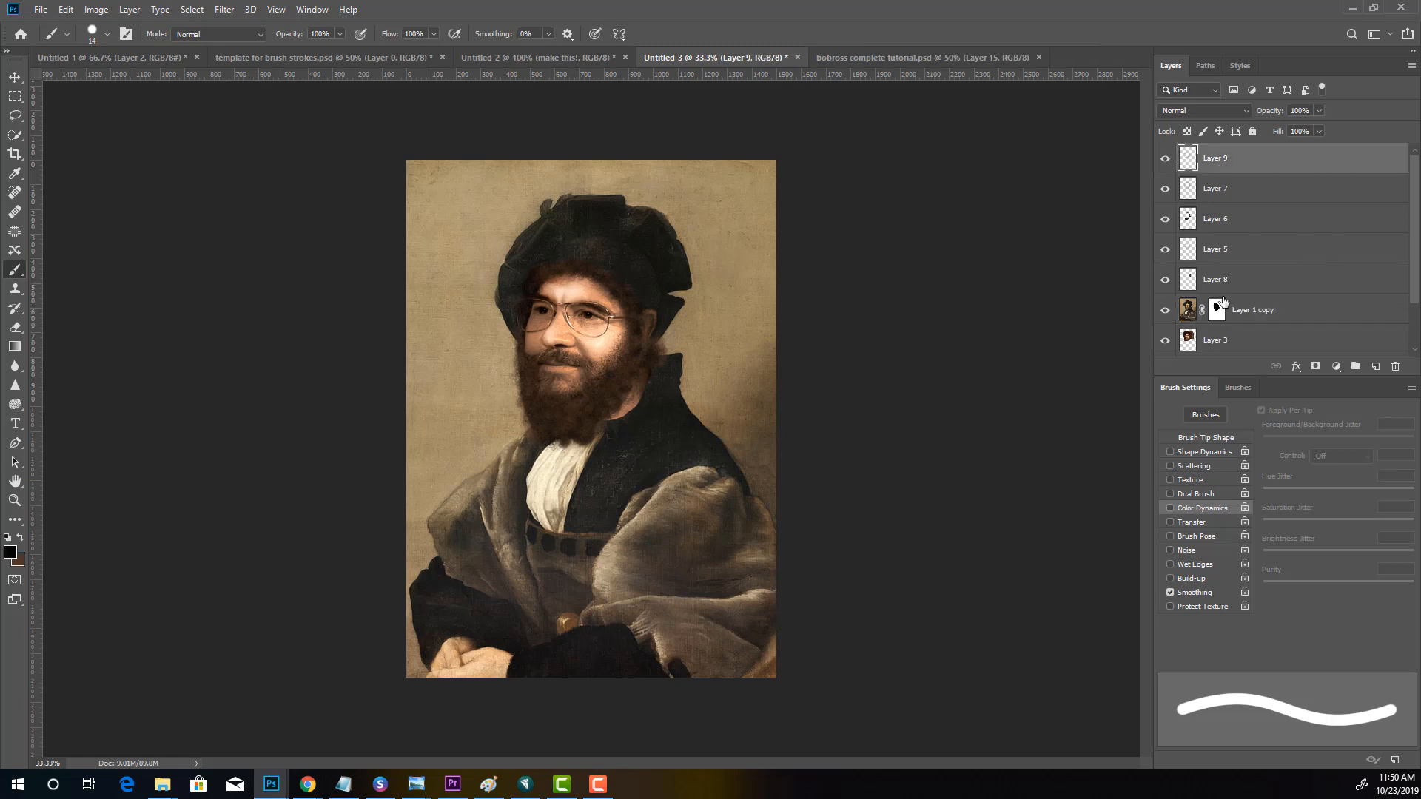
{"action": "left_click", "coordinate": [1375, 368]}
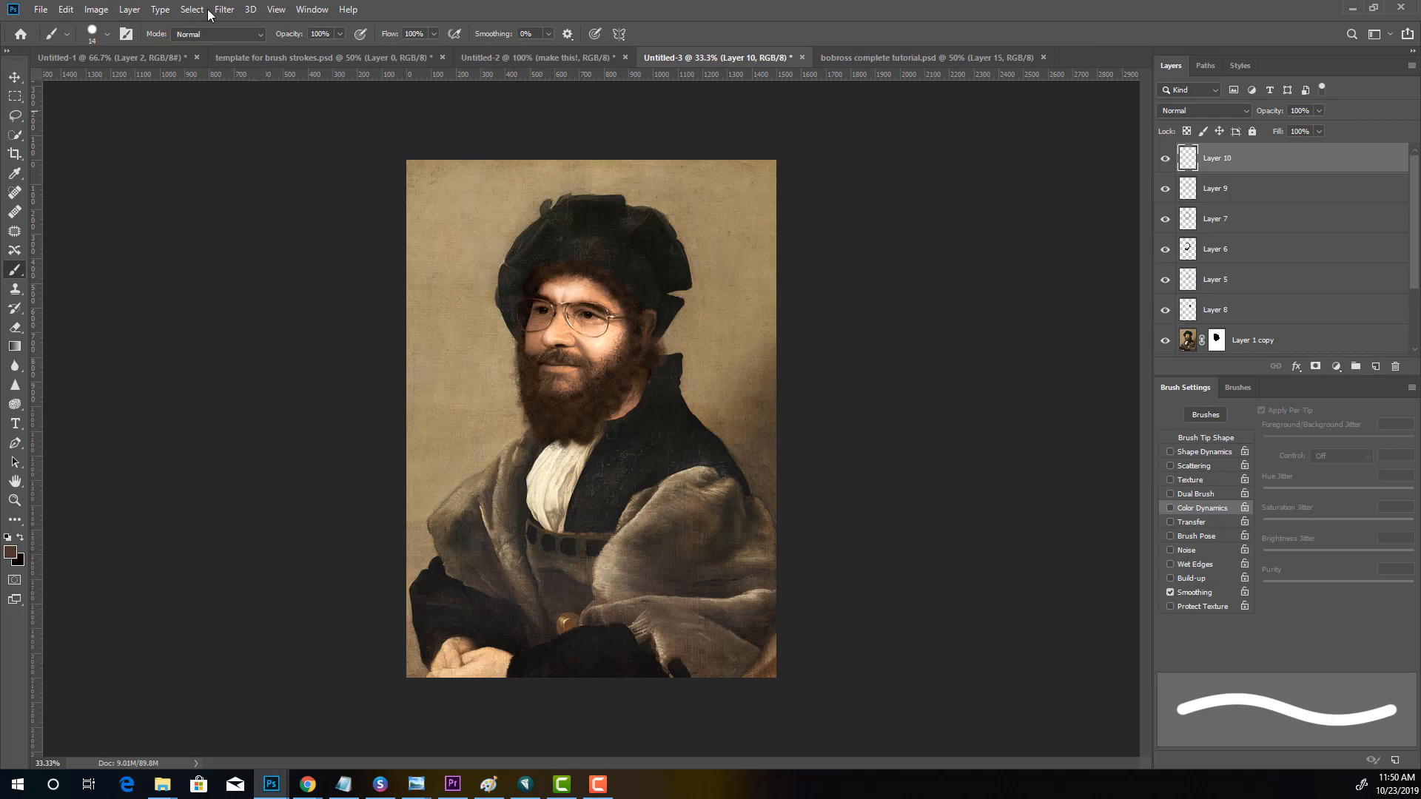
{"action": "left_click", "coordinate": [104, 34]}
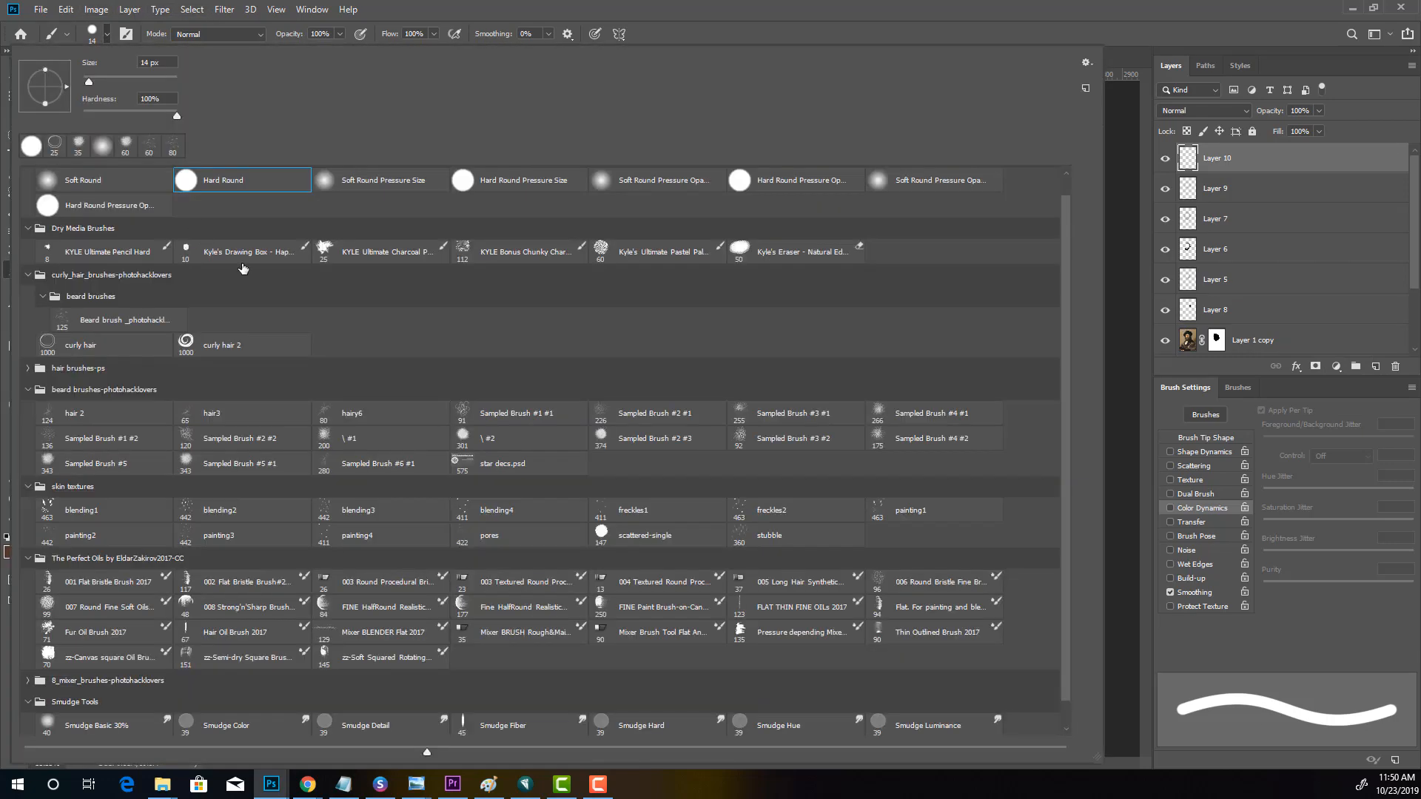
{"action": "left_click", "coordinate": [355, 185]}
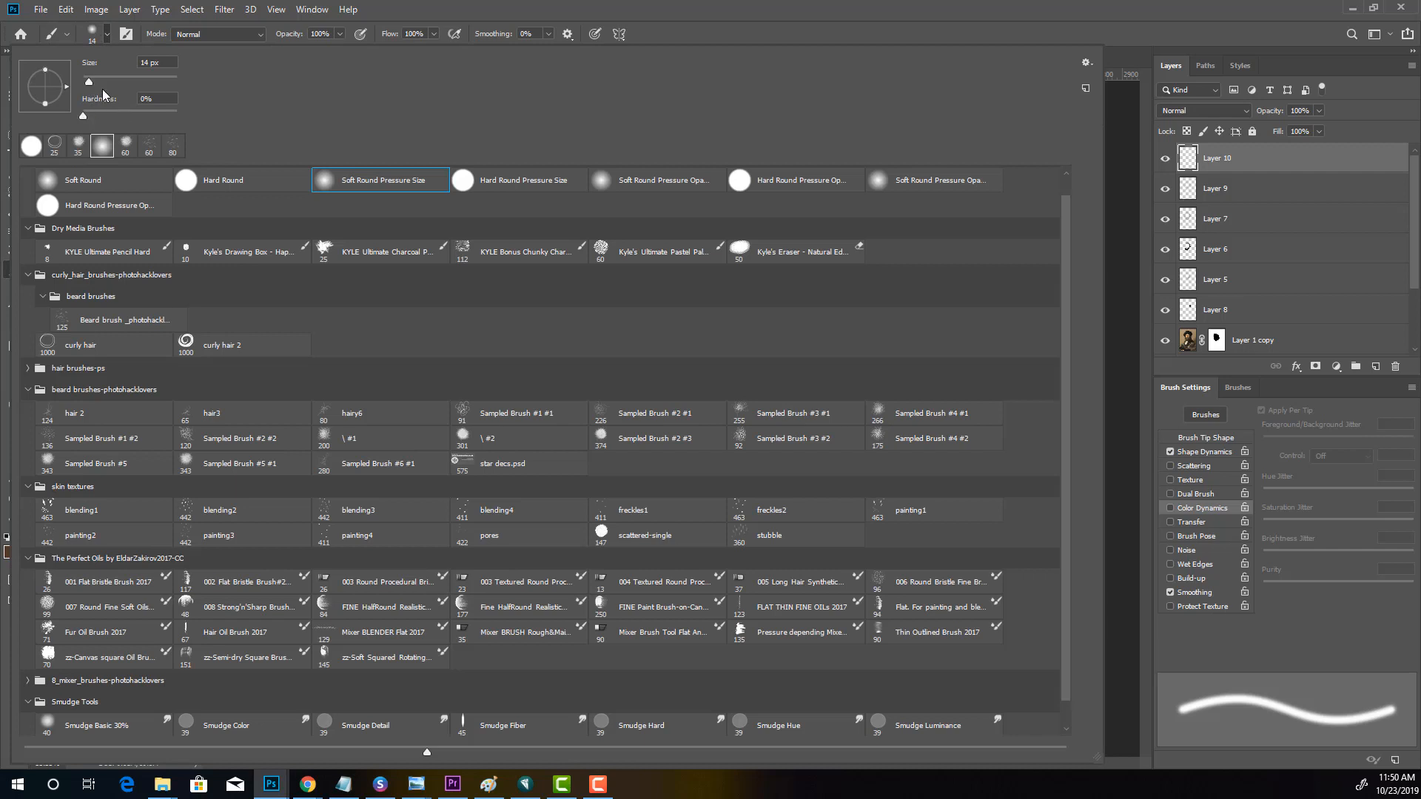
{"action": "left_click_drag", "start_coordinate": [90, 86], "coordinate": [86, 83]}
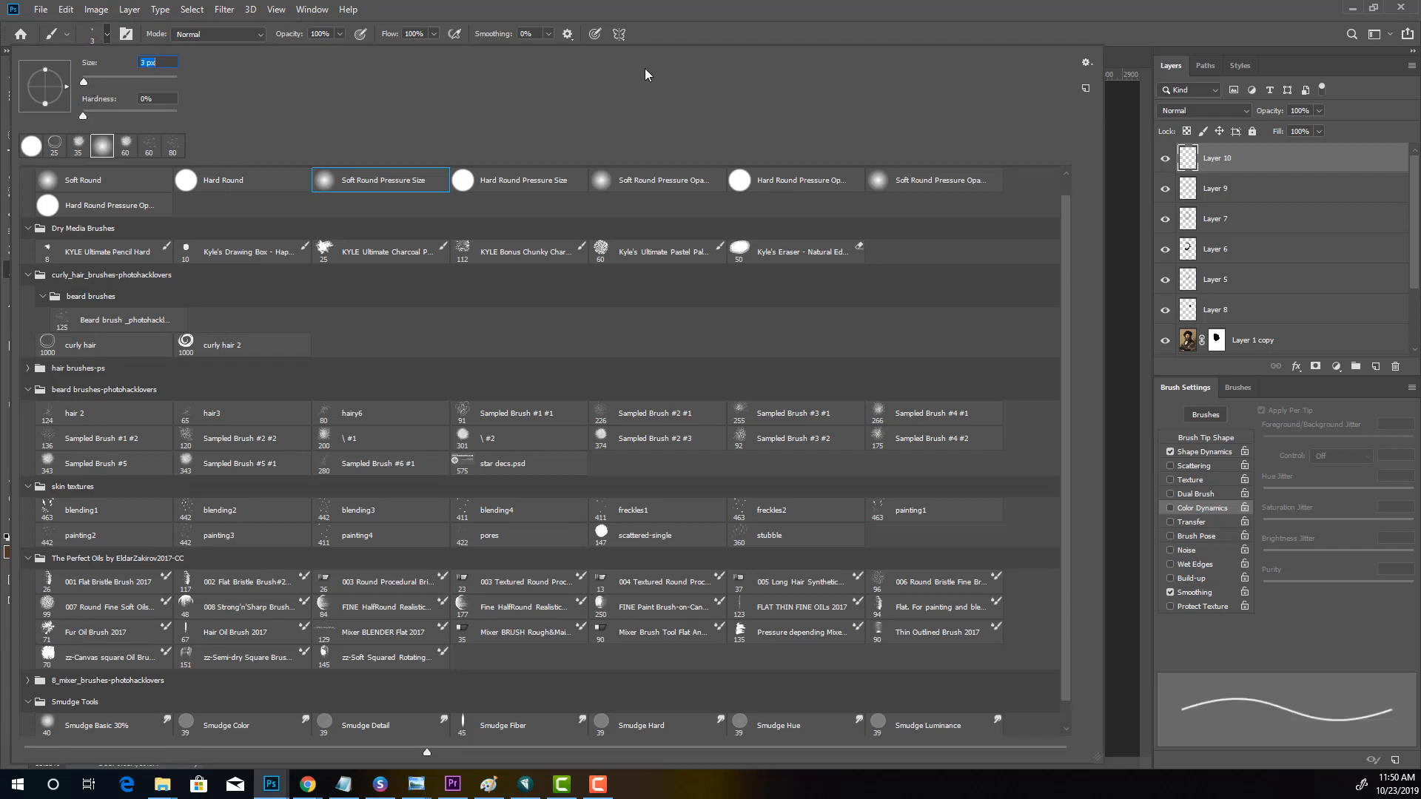
{"action": "left_click", "coordinate": [1155, 8]}
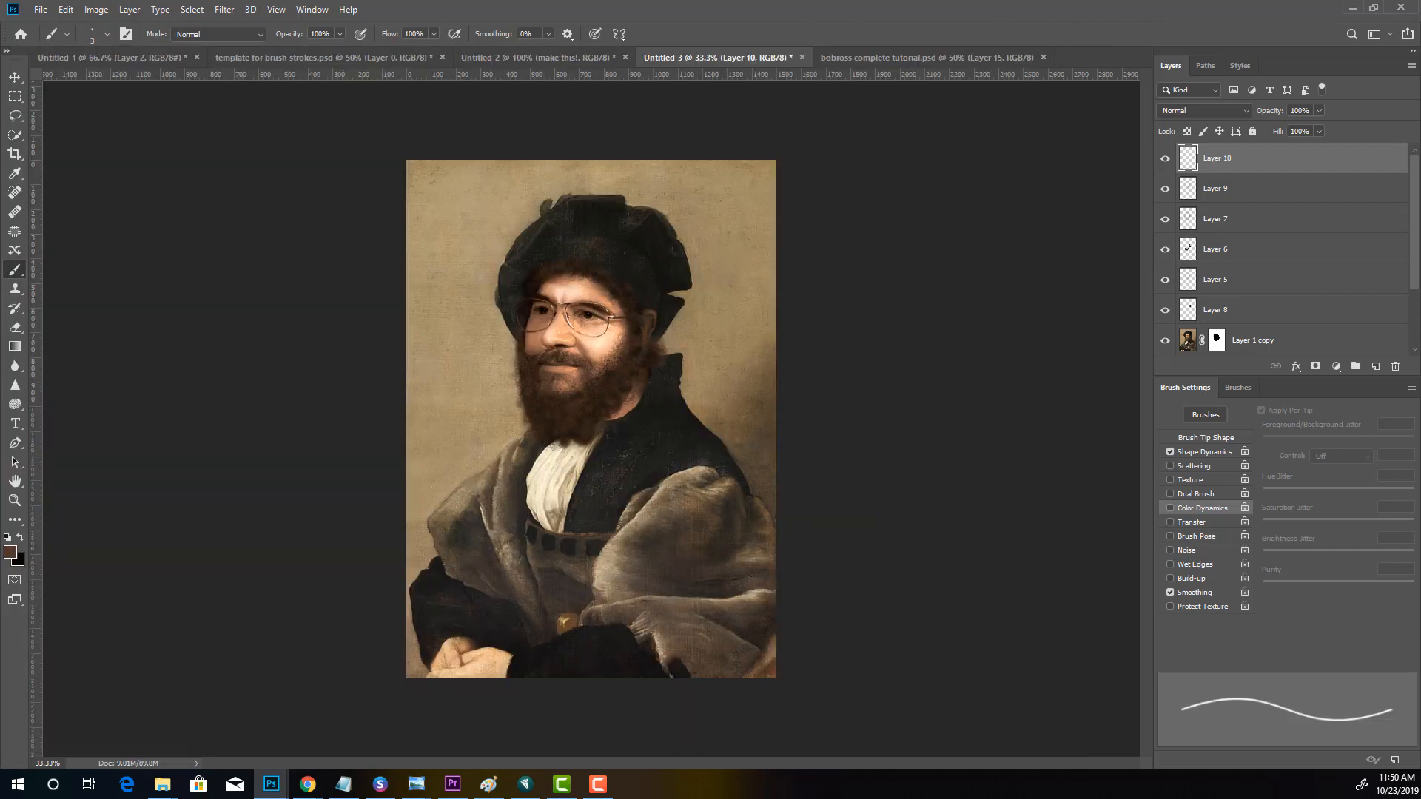
Paint brown over the irises of both eyes on Layer 10 and set its blend mode to Color Dodge
{"action": "left_click", "coordinate": [14, 500]}
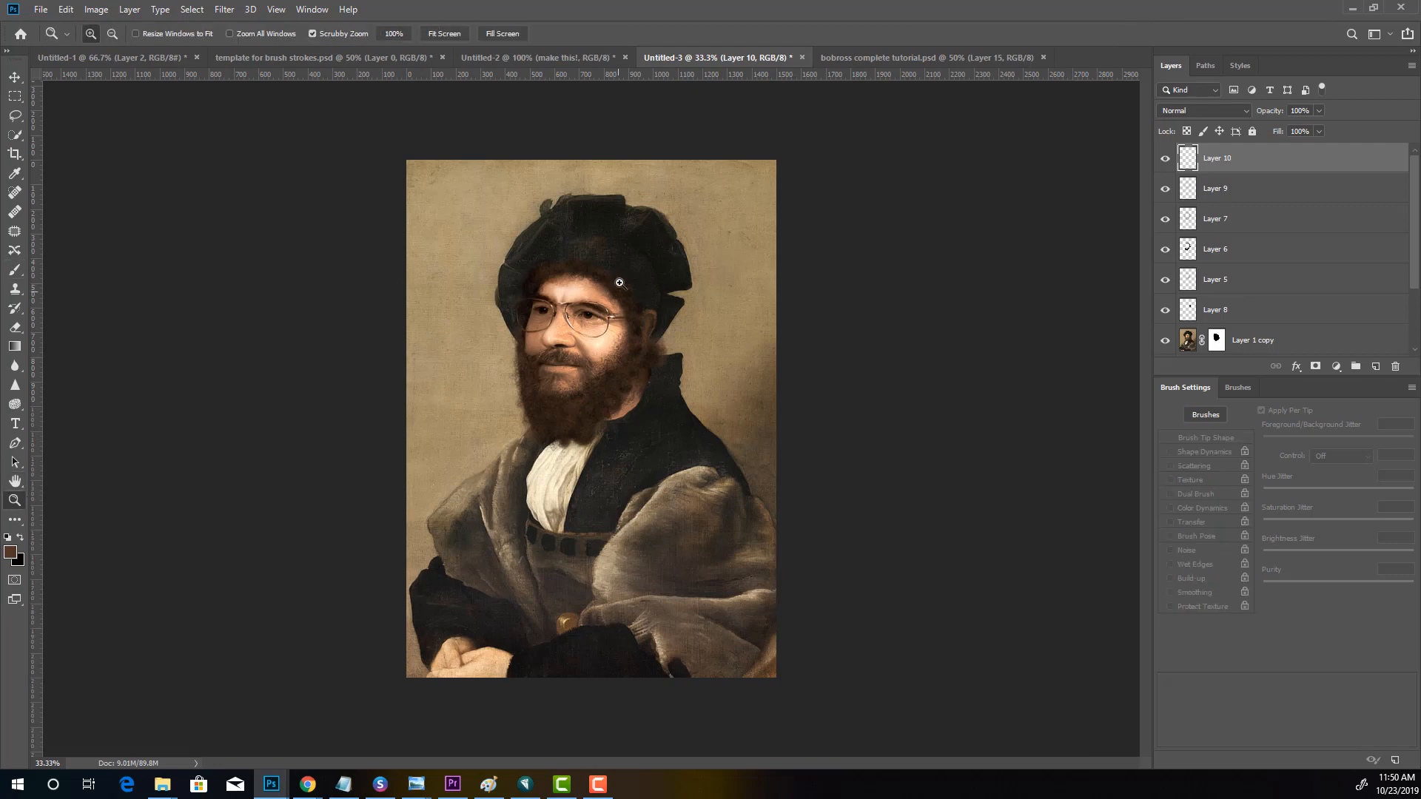
{"action": "left_click", "coordinate": [600, 315]}
{"action": "left_click", "coordinate": [600, 314]}
{"action": "left_click", "coordinate": [600, 314]}
{"action": "left_click", "coordinate": [600, 315]}
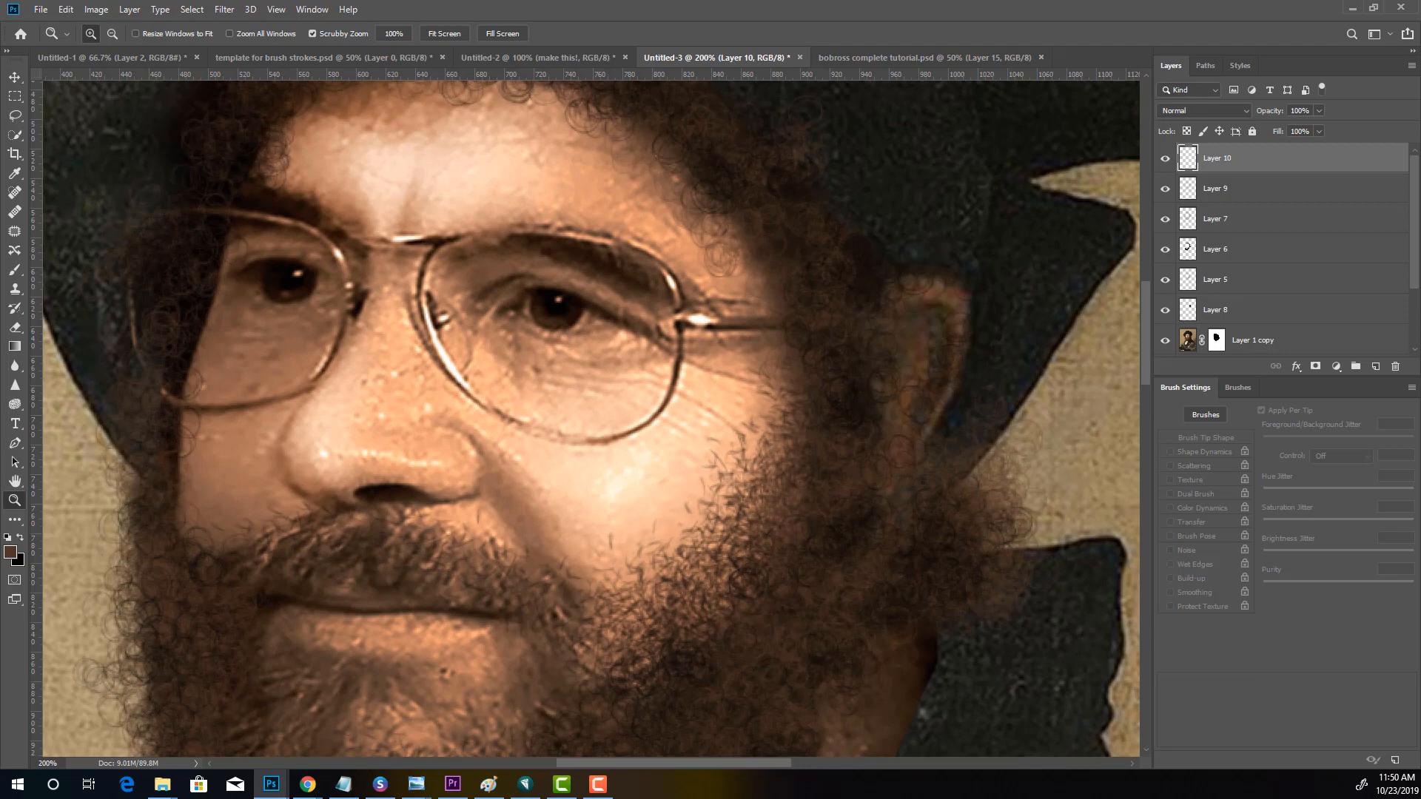
{"action": "left_click", "coordinate": [11, 273]}
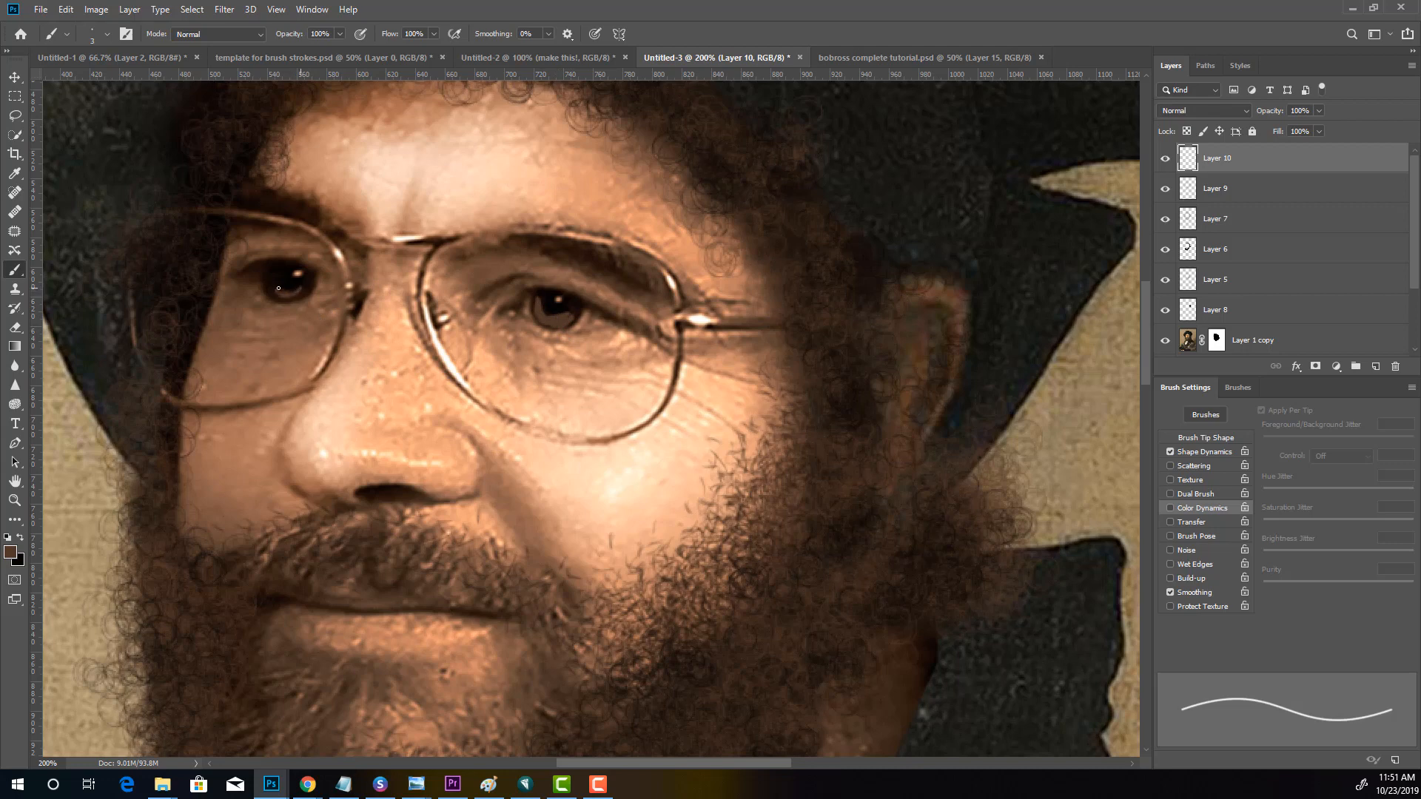
{"action": "left_click_drag", "start_coordinate": [271, 288], "coordinate": [286, 289]}
{"action": "left_click", "coordinate": [1191, 110]}
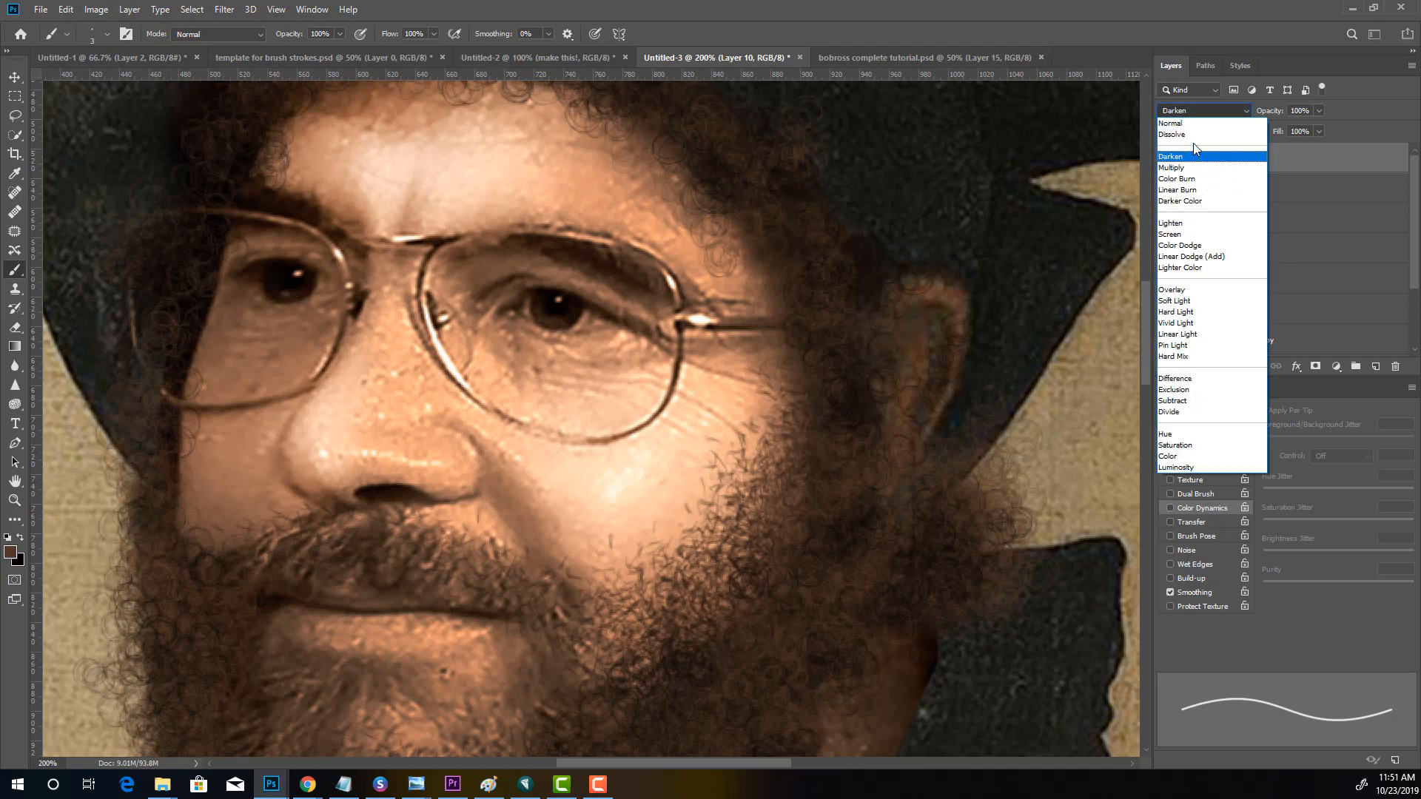
{"action": "left_click", "coordinate": [1208, 246]}
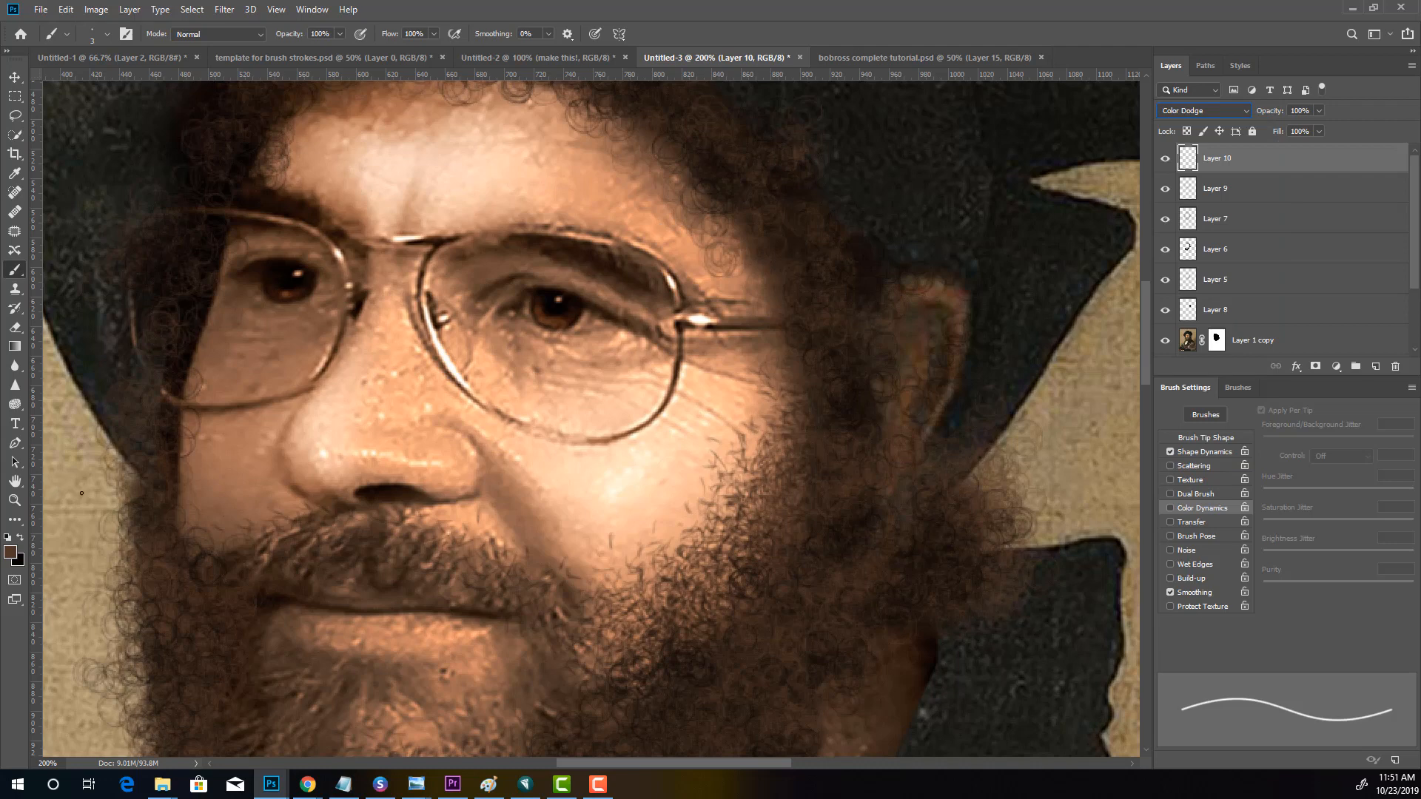
{"action": "left_click", "coordinate": [1186, 339]}
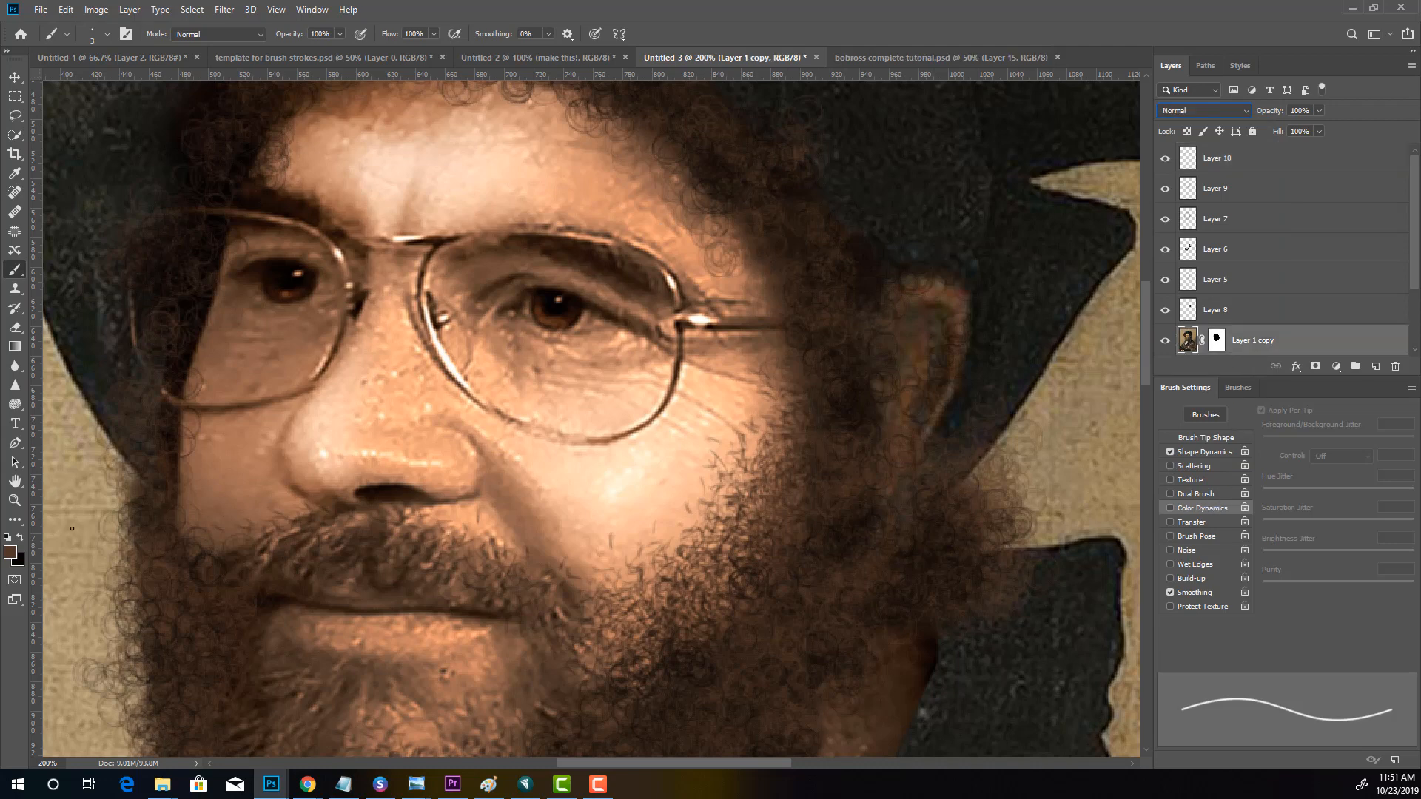
{"action": "left_click", "coordinate": [15, 404]}
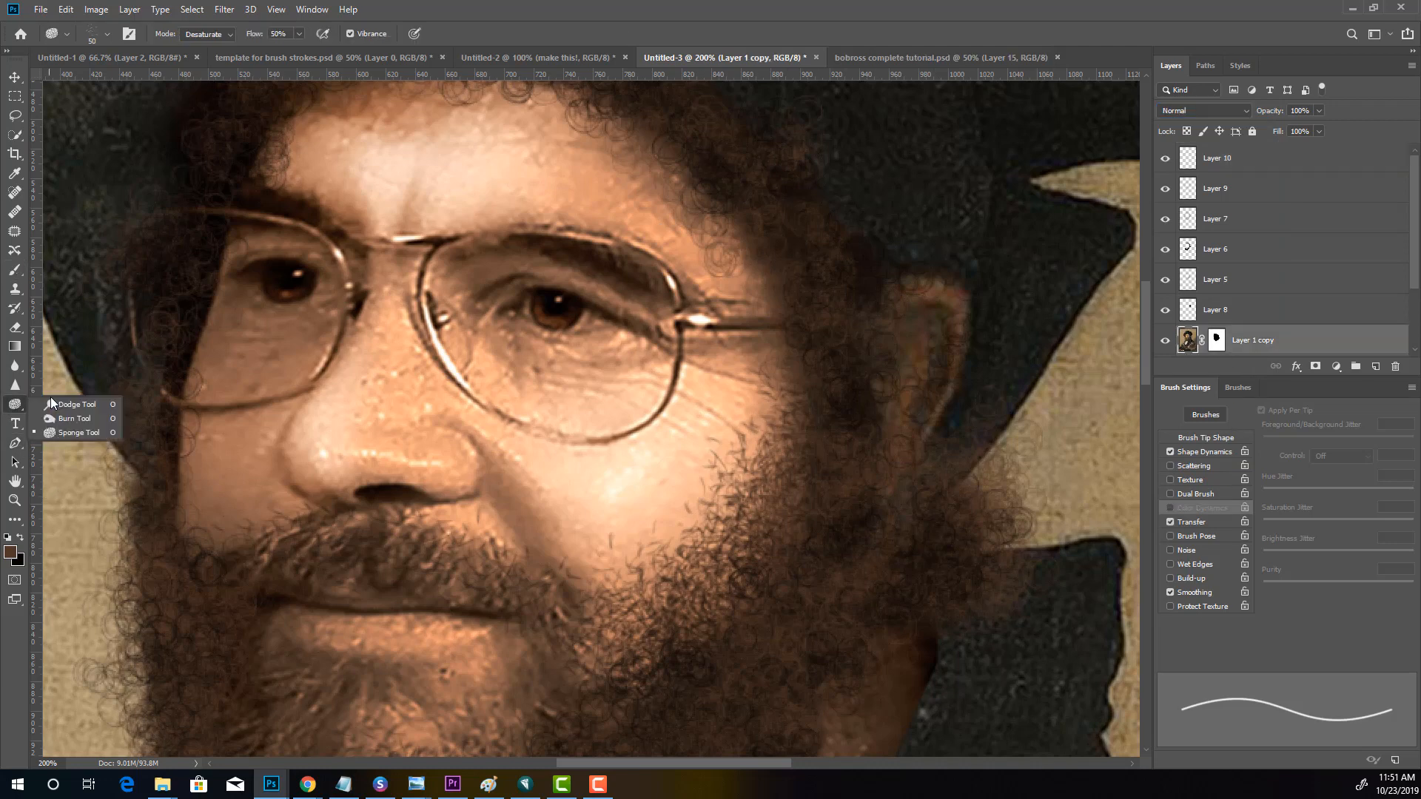
{"action": "left_click", "coordinate": [60, 405]}
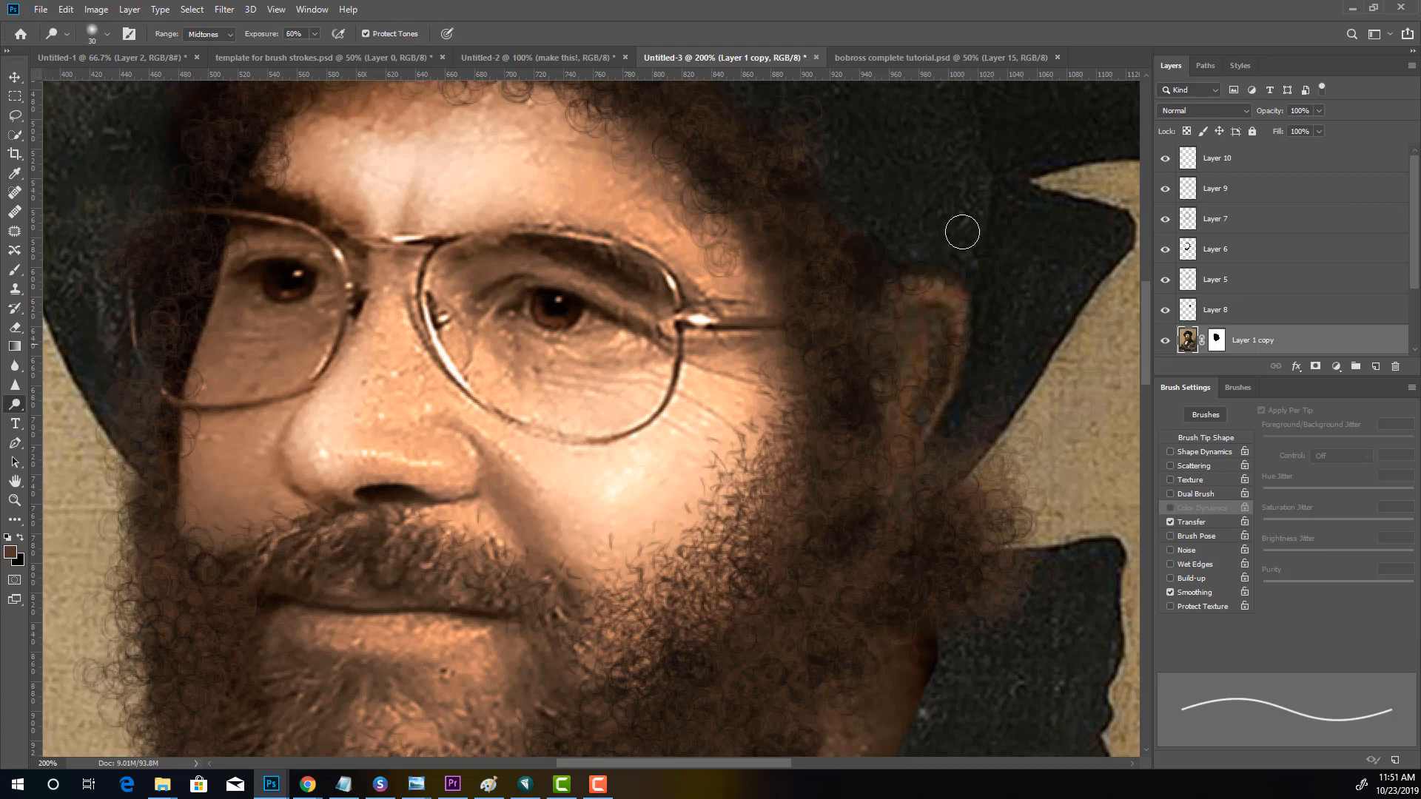
Add a new layer above Layer 10 and paint small highlights in both eyes with the foreground colour fffce5
{"action": "left_click", "coordinate": [1228, 157]}
{"action": "key", "text": "ctrl+shift+alt+n"}
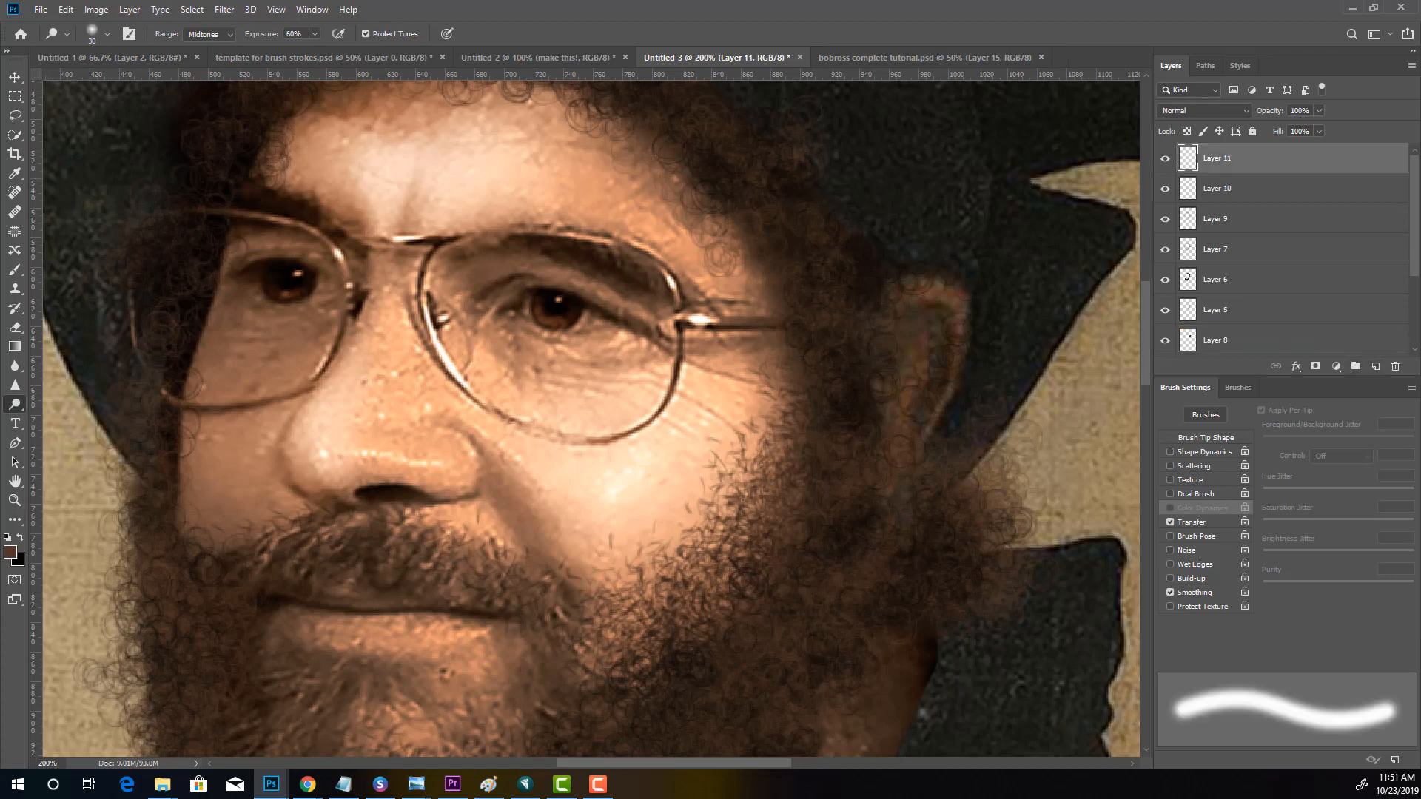
{"action": "left_click", "coordinate": [10, 556]}
{"action": "type", "text": "fffce5"}
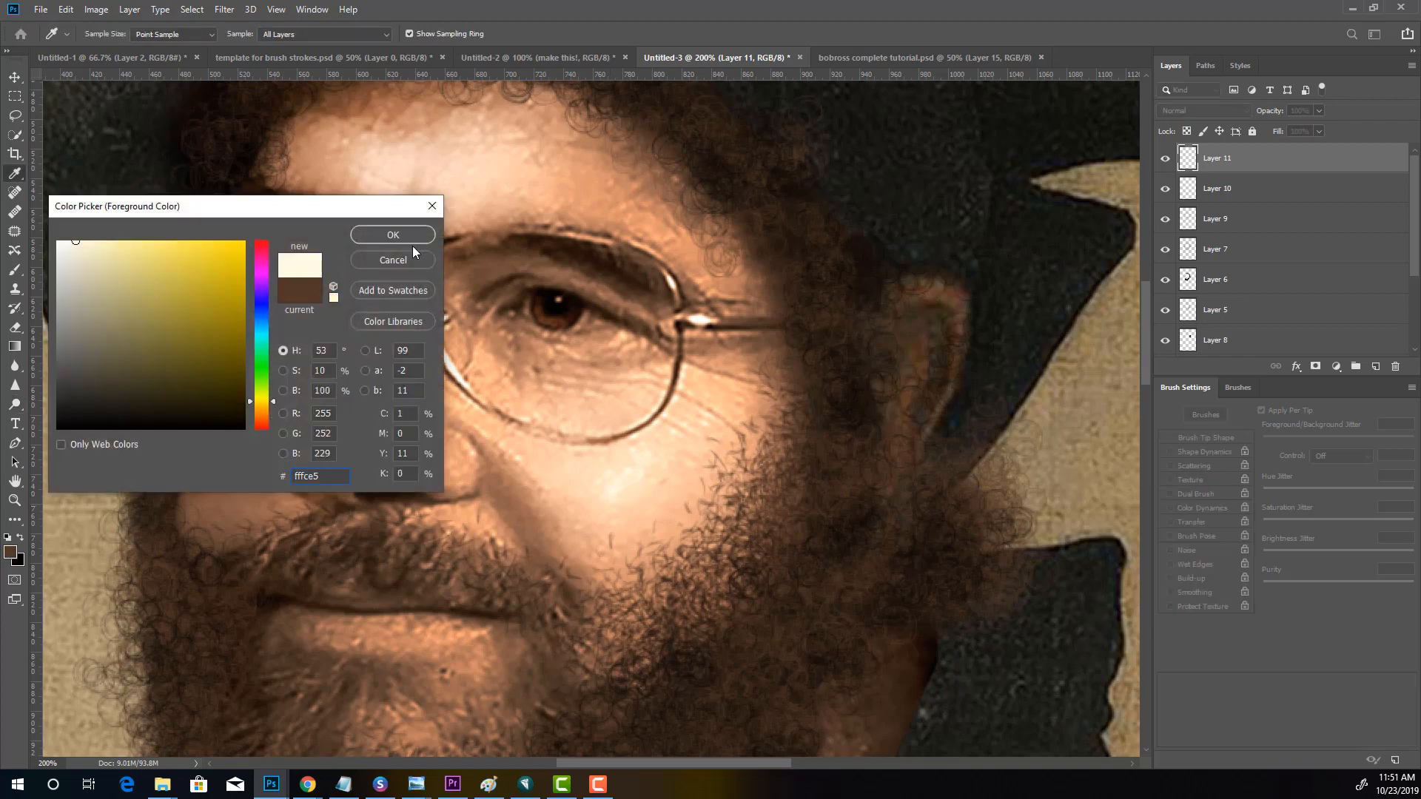
{"action": "left_click", "coordinate": [381, 235]}
{"action": "left_click", "coordinate": [15, 270]}
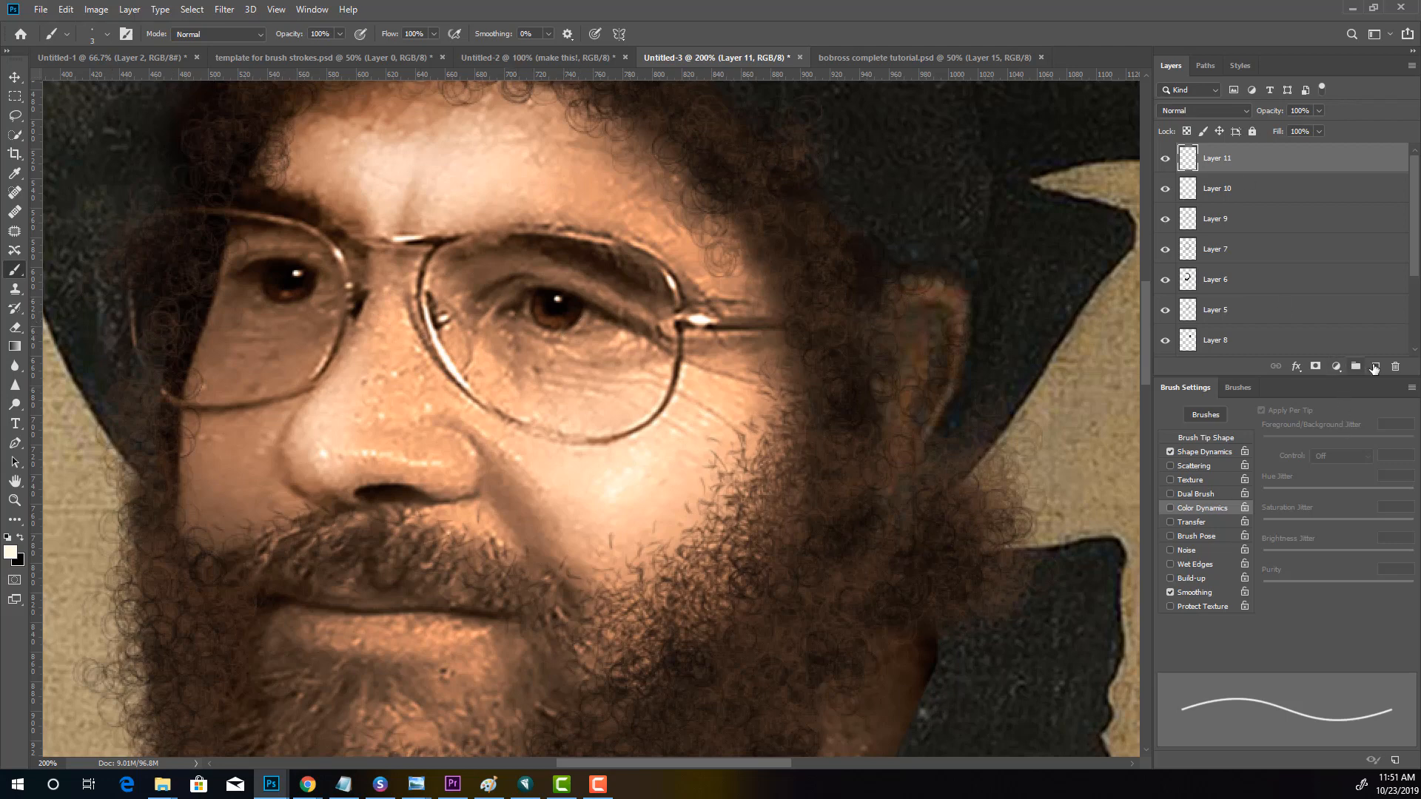
Brighten the whites of both eyes on a new layer above Layer 11, brushing at 35% opacity and 18% flow
{"action": "left_click", "coordinate": [1375, 367]}
{"action": "left_click", "coordinate": [339, 34]}
{"action": "left_click", "coordinate": [434, 34]}
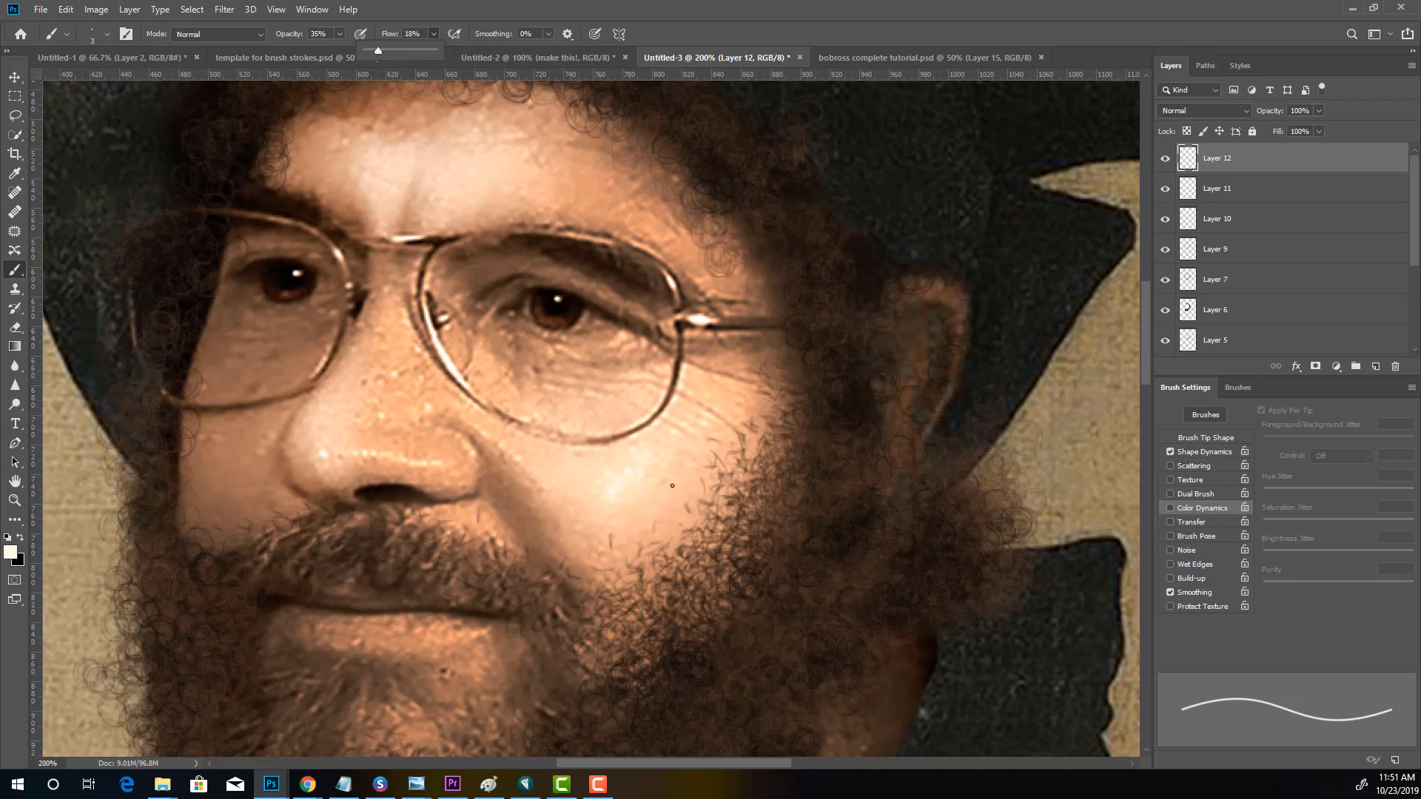
{"action": "left_click", "coordinate": [525, 299]}
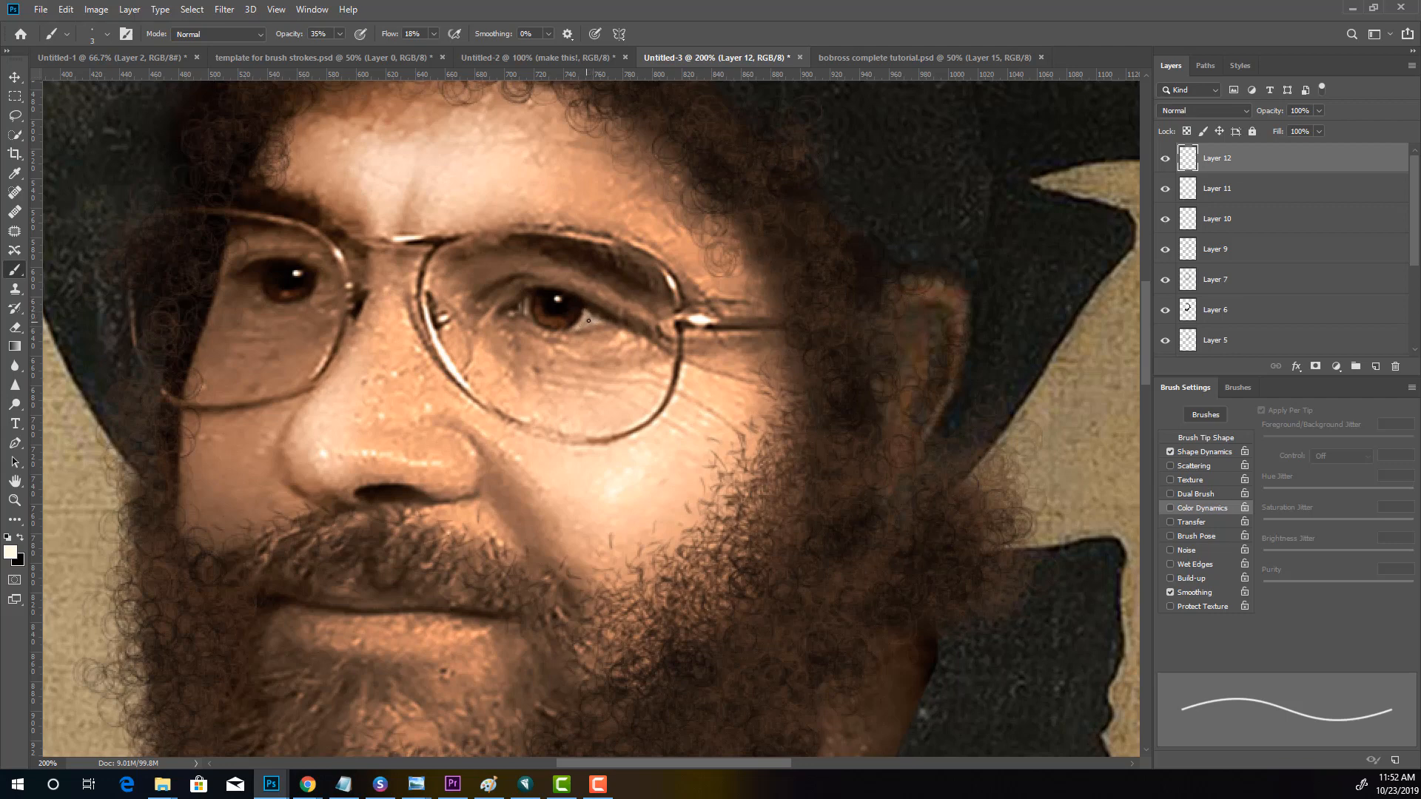
{"action": "left_click_drag", "start_coordinate": [586, 314], "coordinate": [601, 323]}
{"action": "left_click_drag", "start_coordinate": [322, 277], "coordinate": [311, 286]}
{"action": "left_click_drag", "start_coordinate": [257, 284], "coordinate": [250, 273]}
Smudge the painted eye white at the outer corner of the shaded eye with a 9 px tip at 10% strength
{"action": "left_click", "coordinate": [14, 366]}
{"action": "left_click", "coordinate": [74, 379]}
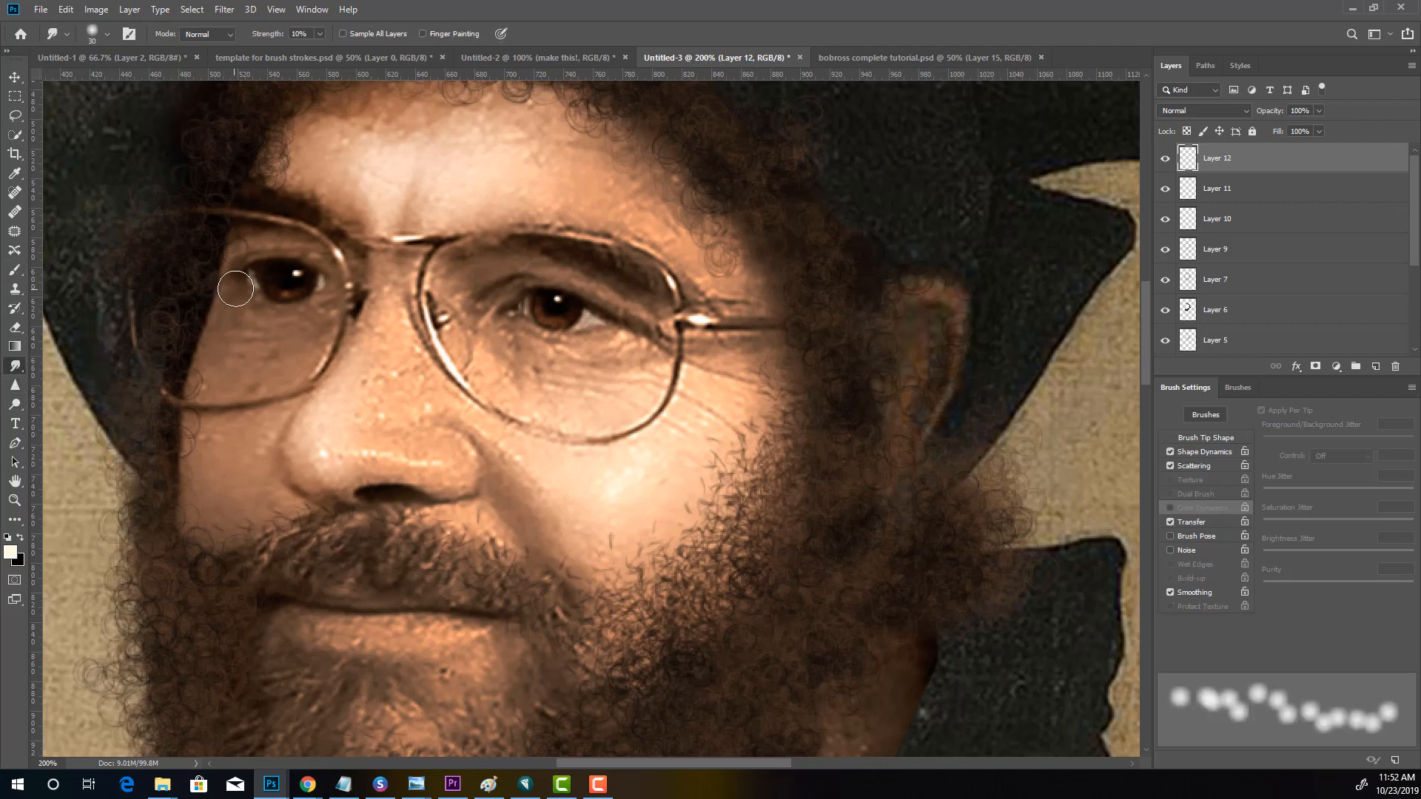
{"action": "left_click_drag", "start_coordinate": [250, 281], "coordinate": [252, 281]}
{"action": "key", "text": "ctrl+z"}
{"action": "key", "text": "bracketleft"}
{"action": "key", "text": "bracketleft"}
{"action": "key", "text": "bracketleft"}
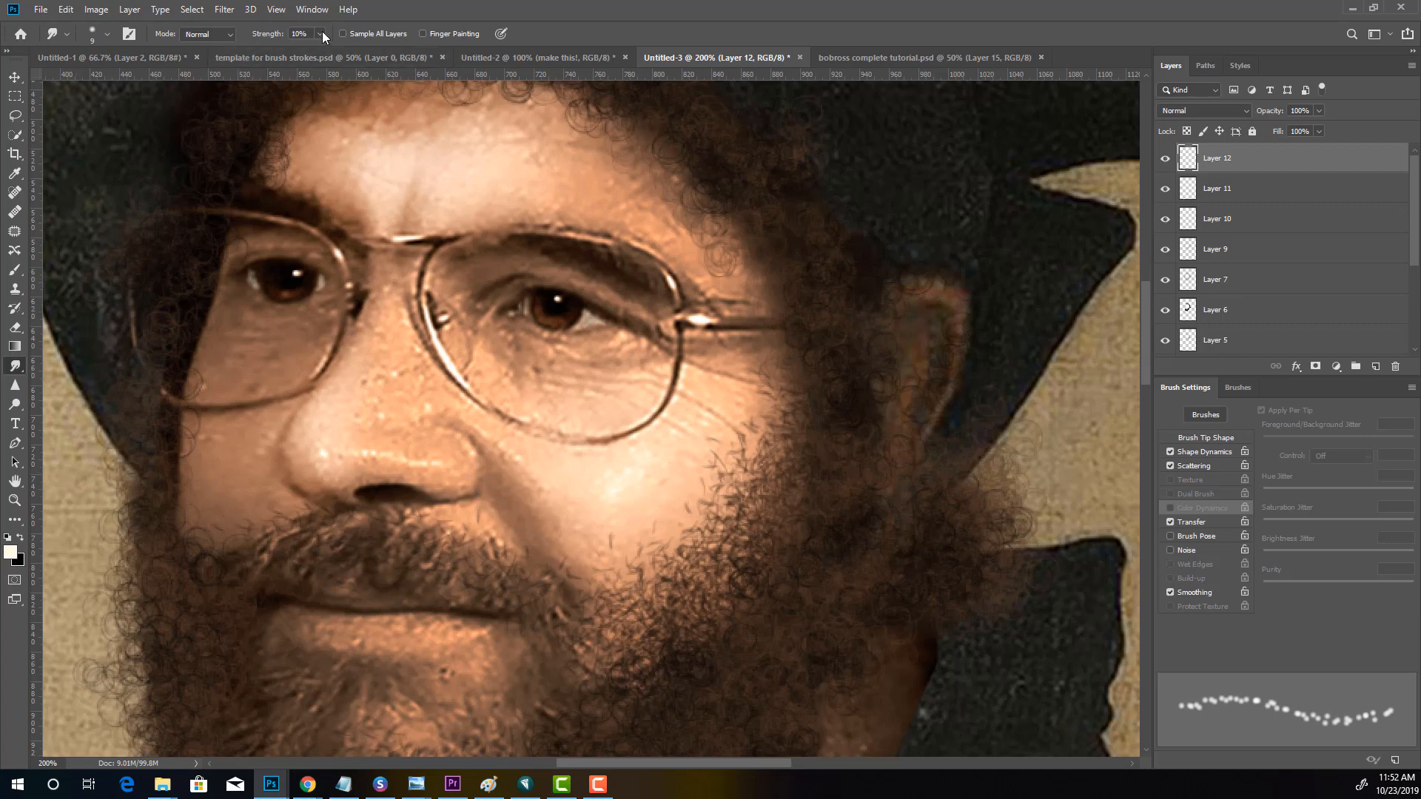
{"action": "left_click_drag", "start_coordinate": [251, 278], "coordinate": [241, 305]}
{"action": "key", "text": "ctrl+minus"}
{"action": "key", "text": "ctrl+minus"}
{"action": "key", "text": "ctrl+minus"}
{"action": "key", "text": "ctrl+minus"}
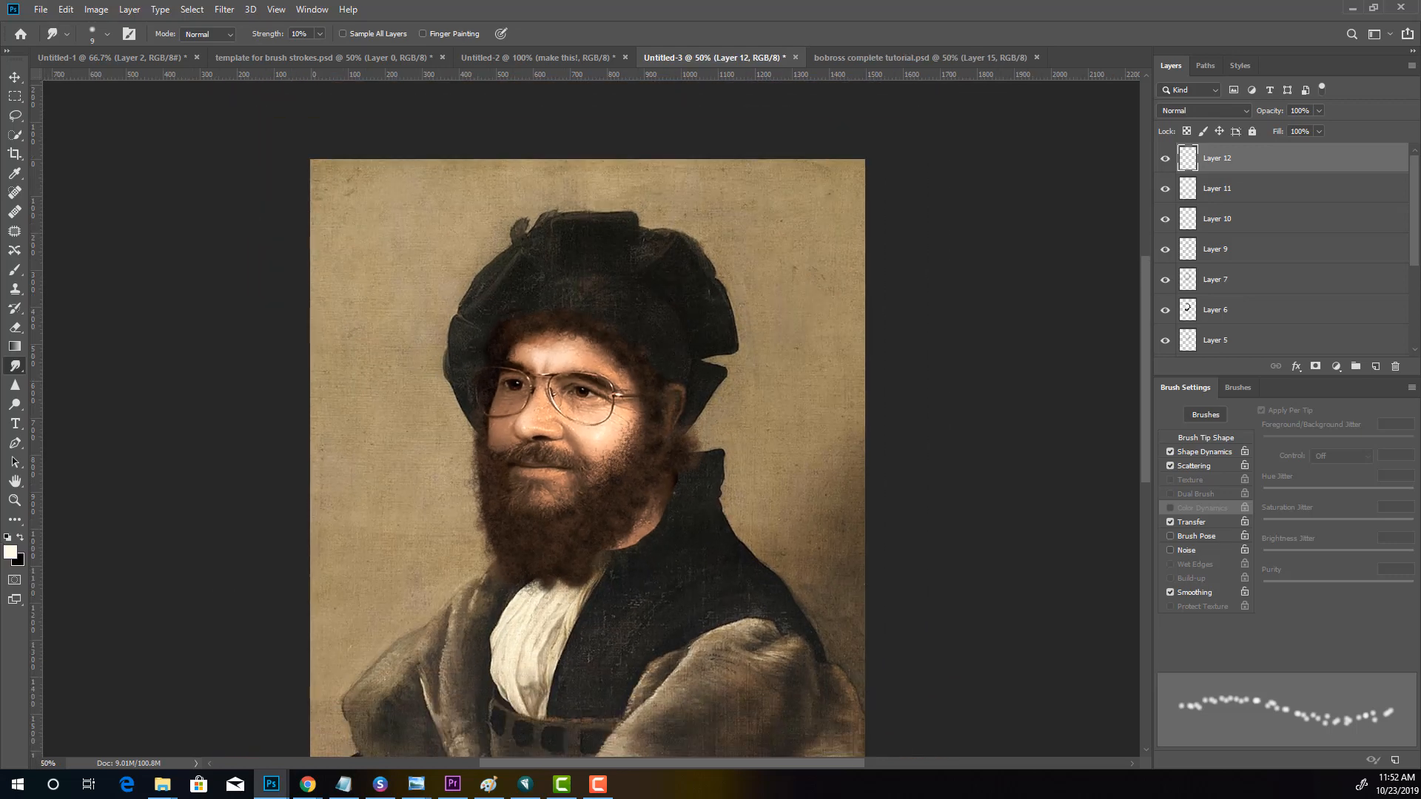
Try merging Layer 9 with Layer 7 and moving the merged layer directly above Layer 1 copy
{"action": "scroll", "coordinate": [57, 266], "scroll_direction": "down", "scroll_amount": 1}
{"action": "scroll", "coordinate": [1164, 312], "scroll_direction": "down", "scroll_amount": 1}
{"action": "scroll", "coordinate": [999, 381], "scroll_direction": "down", "scroll_amount": 2}
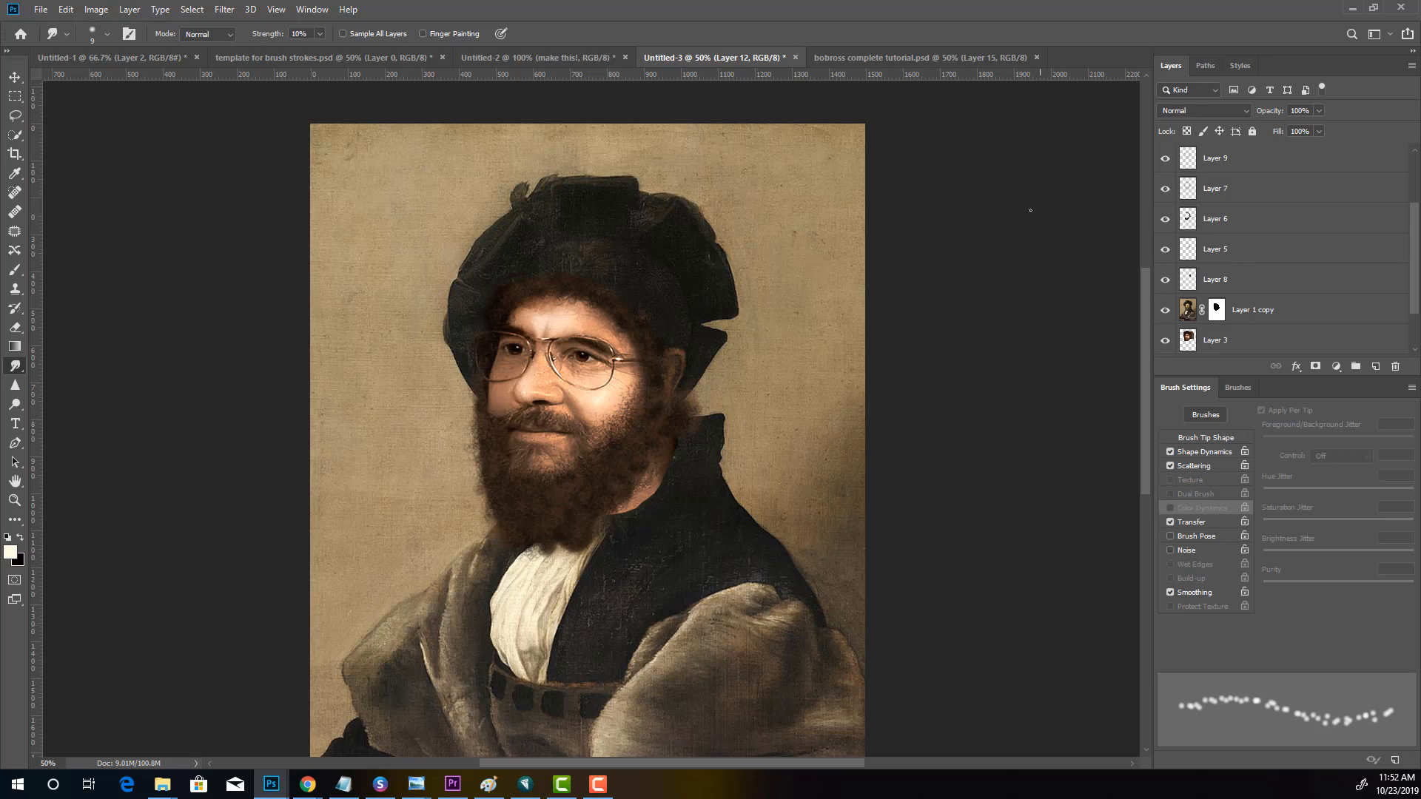
{"action": "left_click", "coordinate": [1203, 164]}
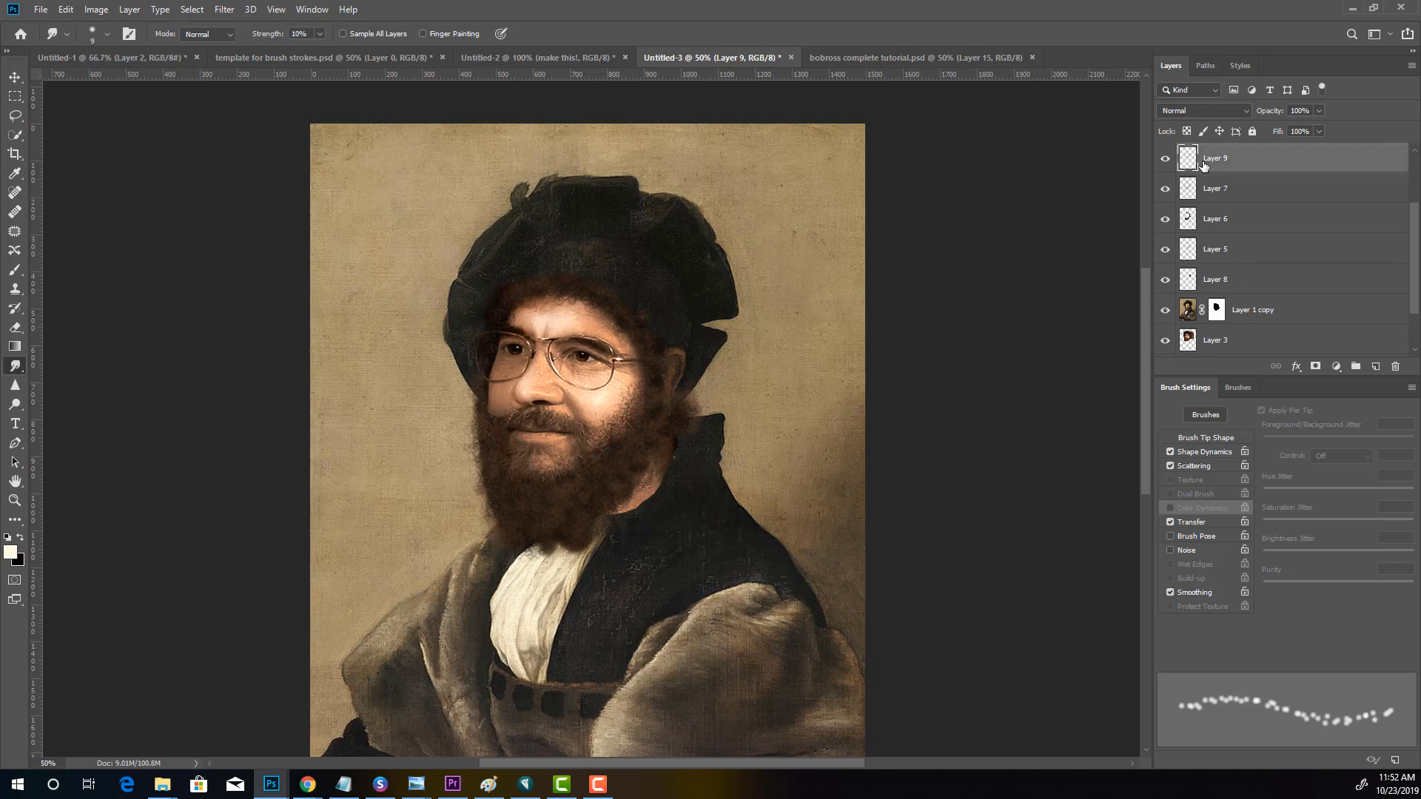
{"action": "left_click", "coordinate": [1208, 189], "text": "shift"}
{"action": "right_click", "coordinate": [1214, 182]}
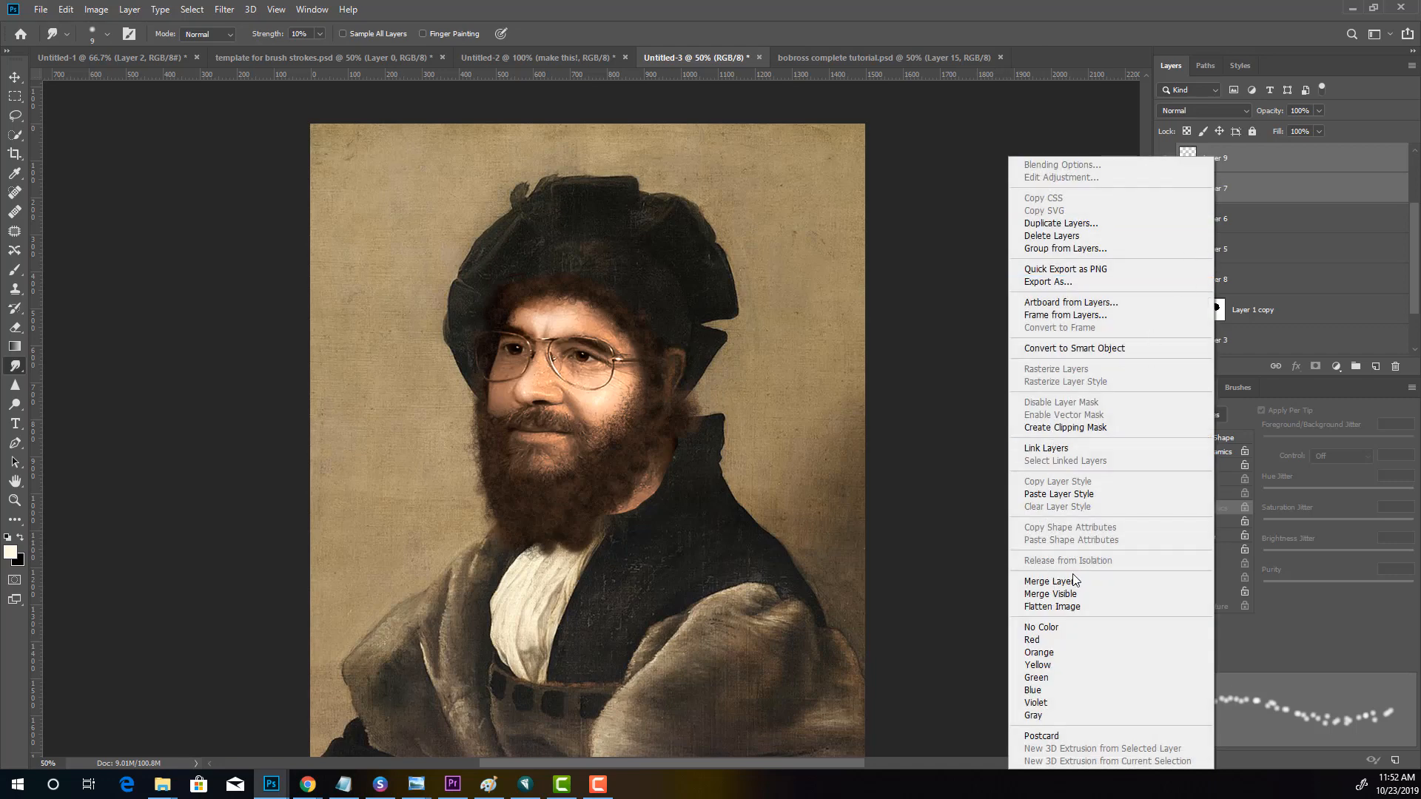
{"action": "left_click", "coordinate": [1051, 581]}
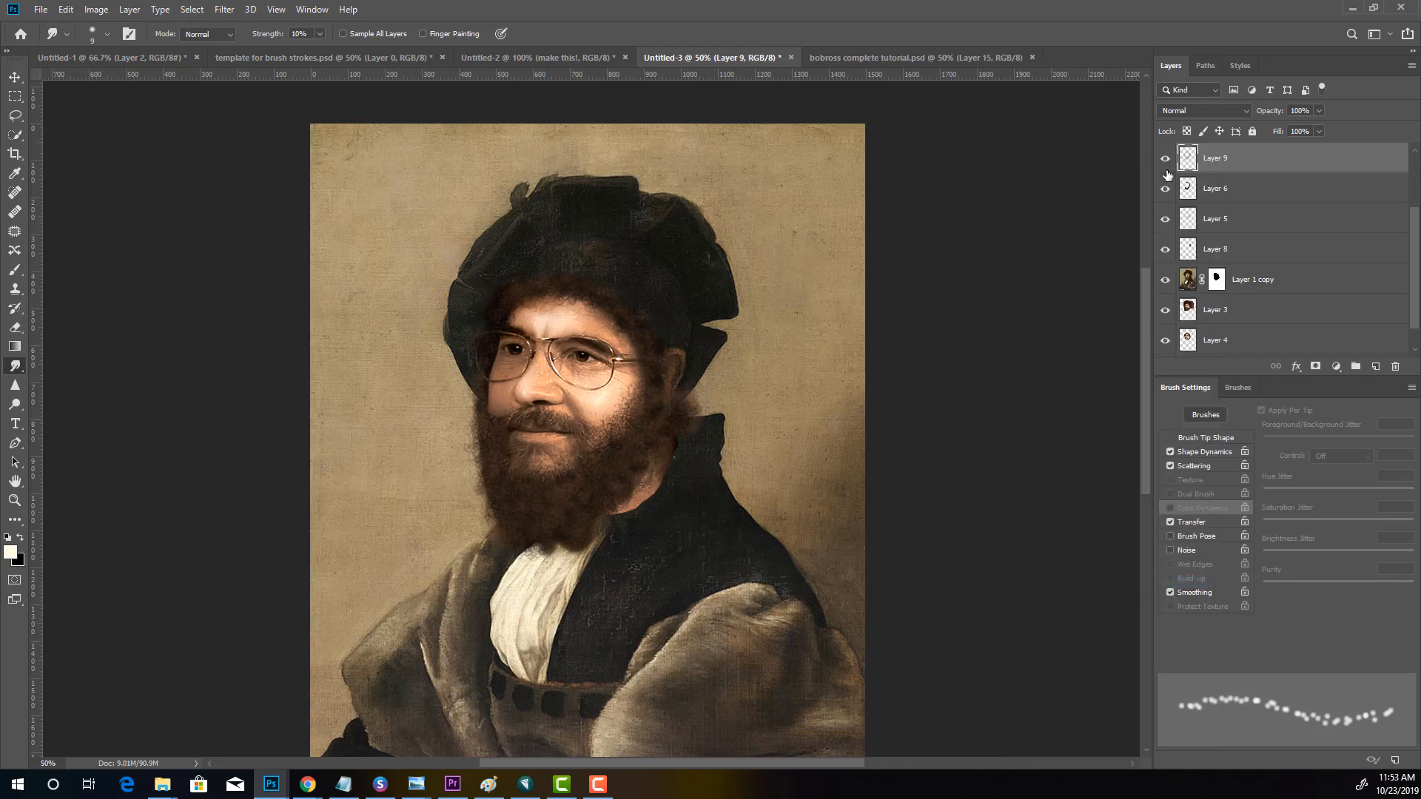
{"action": "left_click_drag", "start_coordinate": [1252, 166], "coordinate": [1216, 260]}
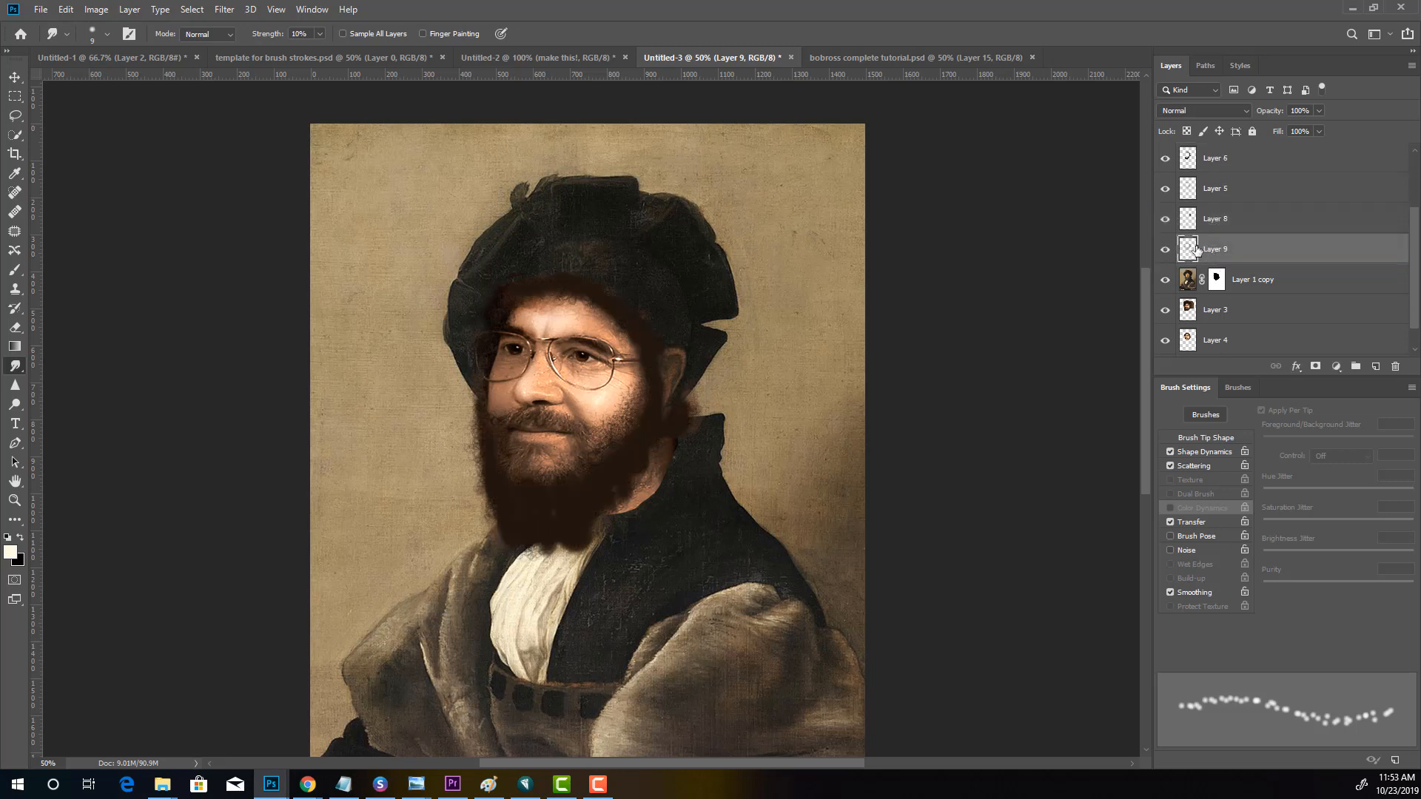
Compare the image with the moved Layer 9 hidden, and undo its reordering and the merge with Layer 7
{"action": "left_click", "coordinate": [1166, 252]}
{"action": "left_click", "coordinate": [1166, 252]}
{"action": "left_click", "coordinate": [1229, 158]}
{"action": "scroll", "coordinate": [1214, 188], "scroll_direction": "up", "scroll_amount": 3}
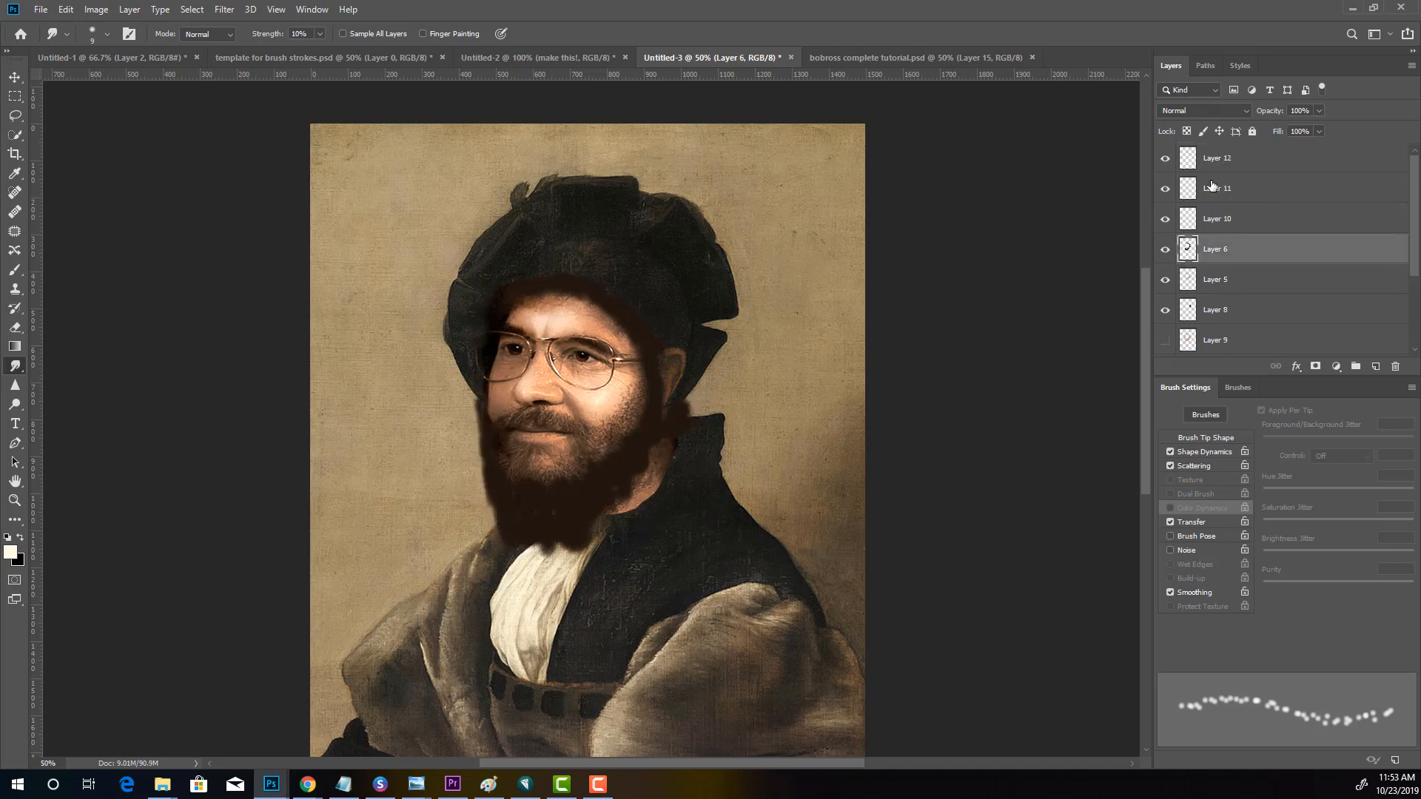
{"action": "key", "text": "ctrl+z"}
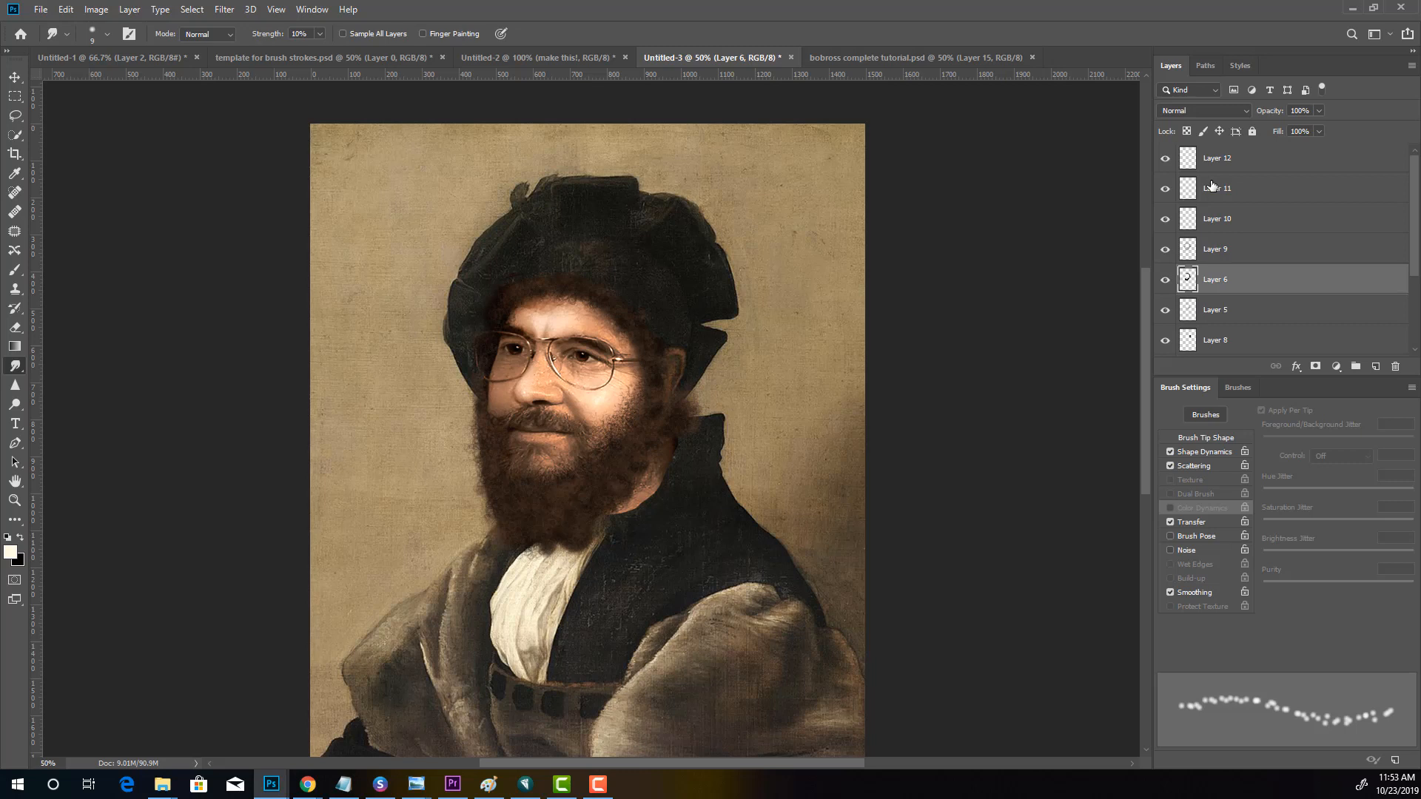
{"action": "key", "text": "ctrl+z"}
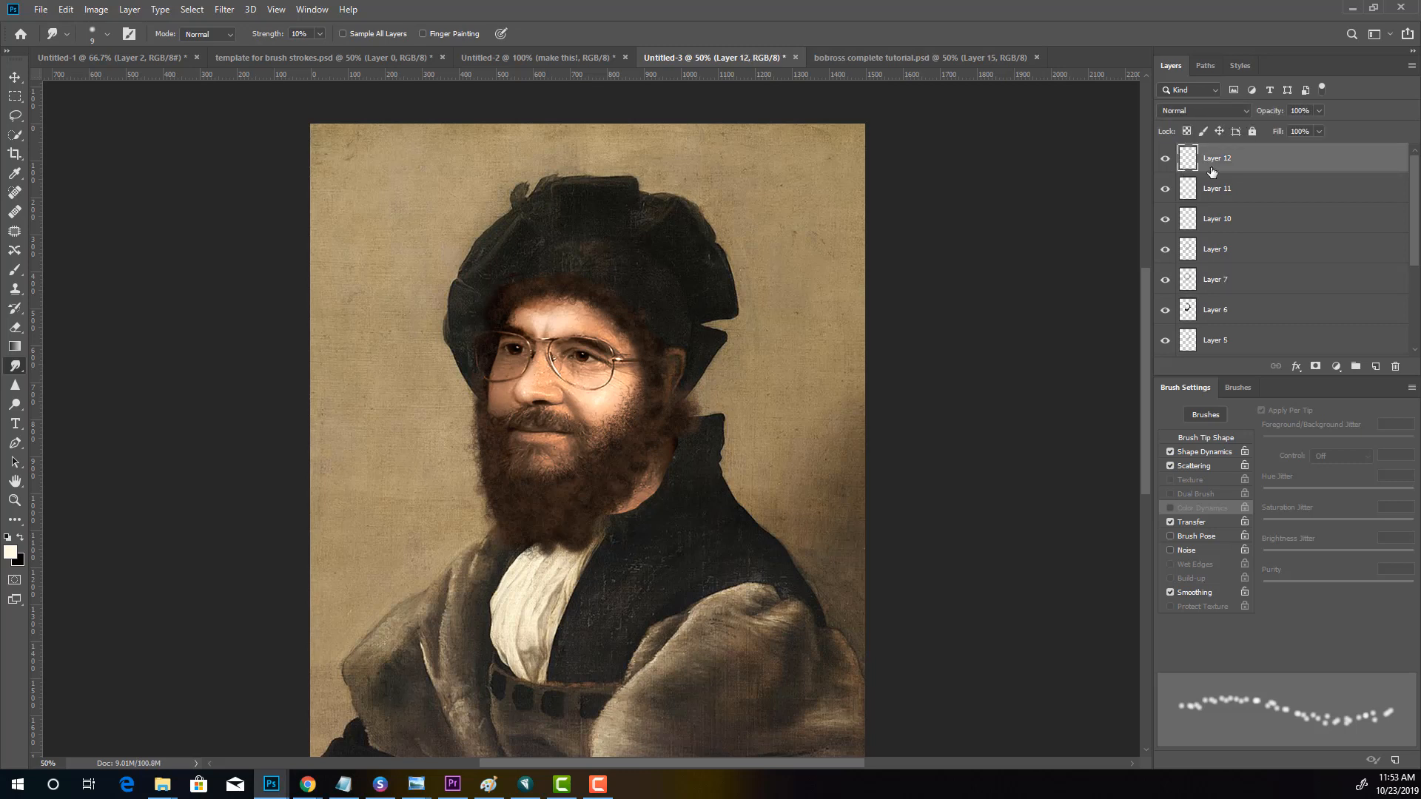
Merge the eye-detail layers, Layer 10, Layer 11 and Layer 12, into one layer
{"action": "left_click", "coordinate": [1168, 190]}
{"action": "left_click", "coordinate": [1168, 221]}
{"action": "left_click", "coordinate": [1216, 221]}
{"action": "left_click", "coordinate": [1225, 194], "text": "ctrl"}
{"action": "left_click", "coordinate": [1229, 165], "text": "ctrl"}
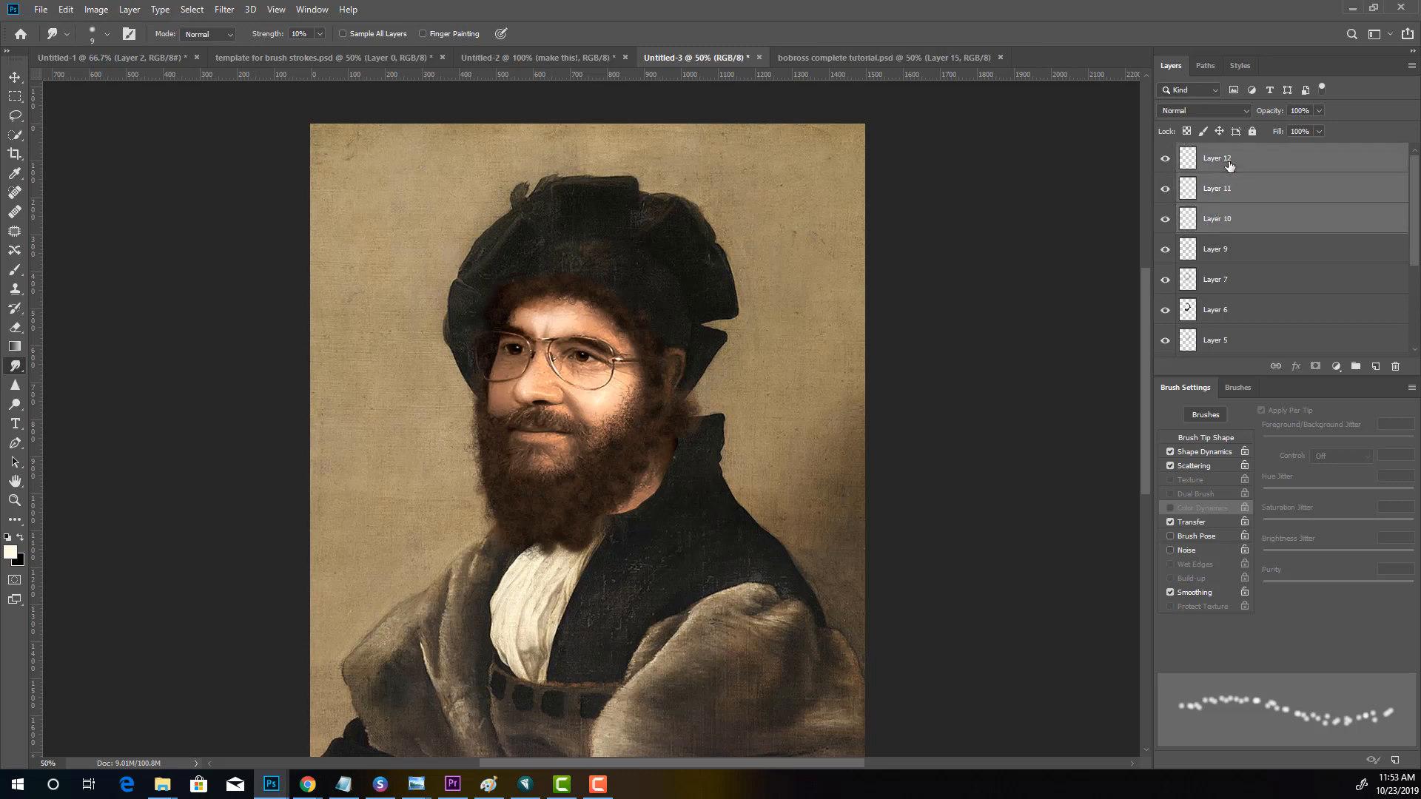
{"action": "right_click", "coordinate": [1230, 165]}
{"action": "left_click", "coordinate": [1072, 582]}
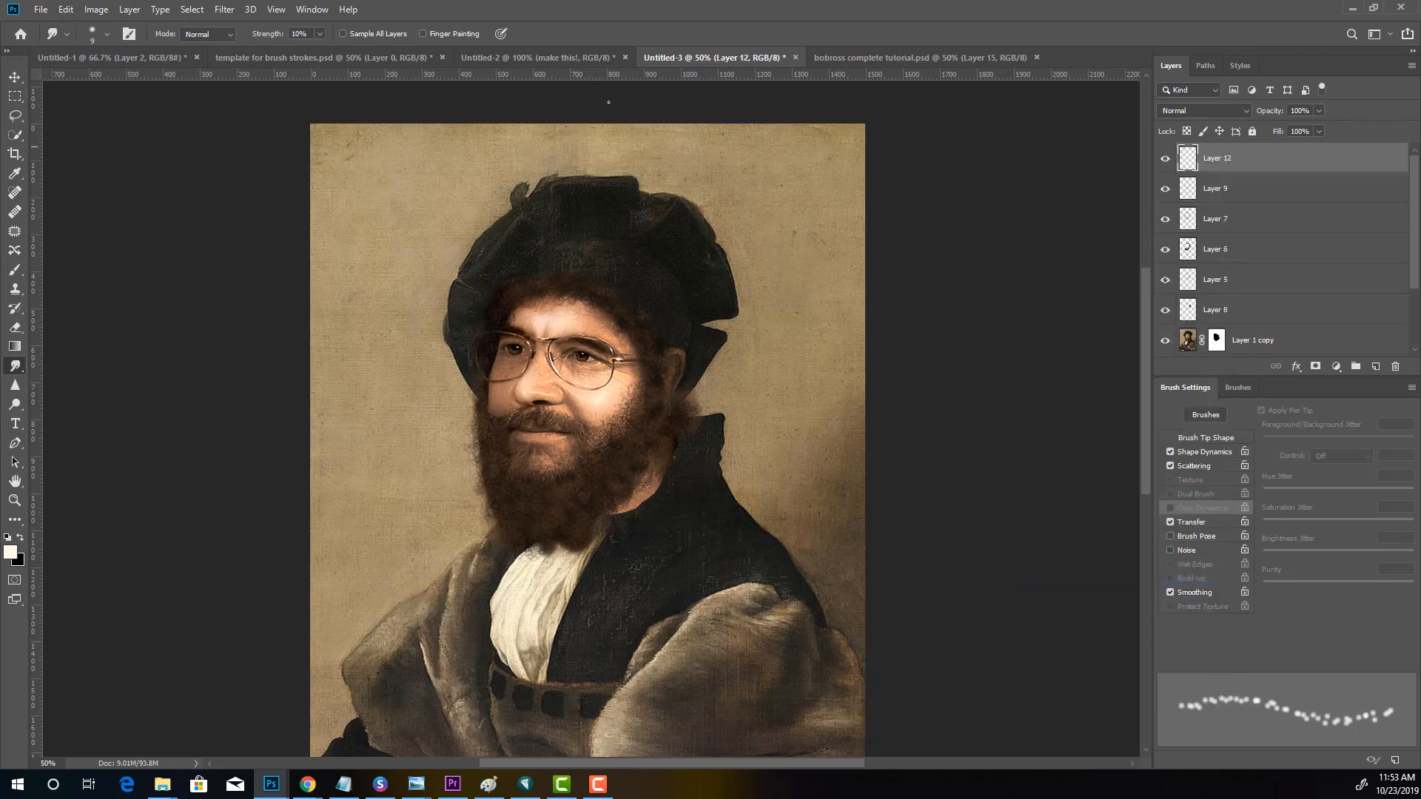
Move Layer 12 directly above Layer 1 copy and merge it down into that layer, applying the layer mask
{"action": "left_click_drag", "start_coordinate": [1228, 165], "coordinate": [1214, 320]}
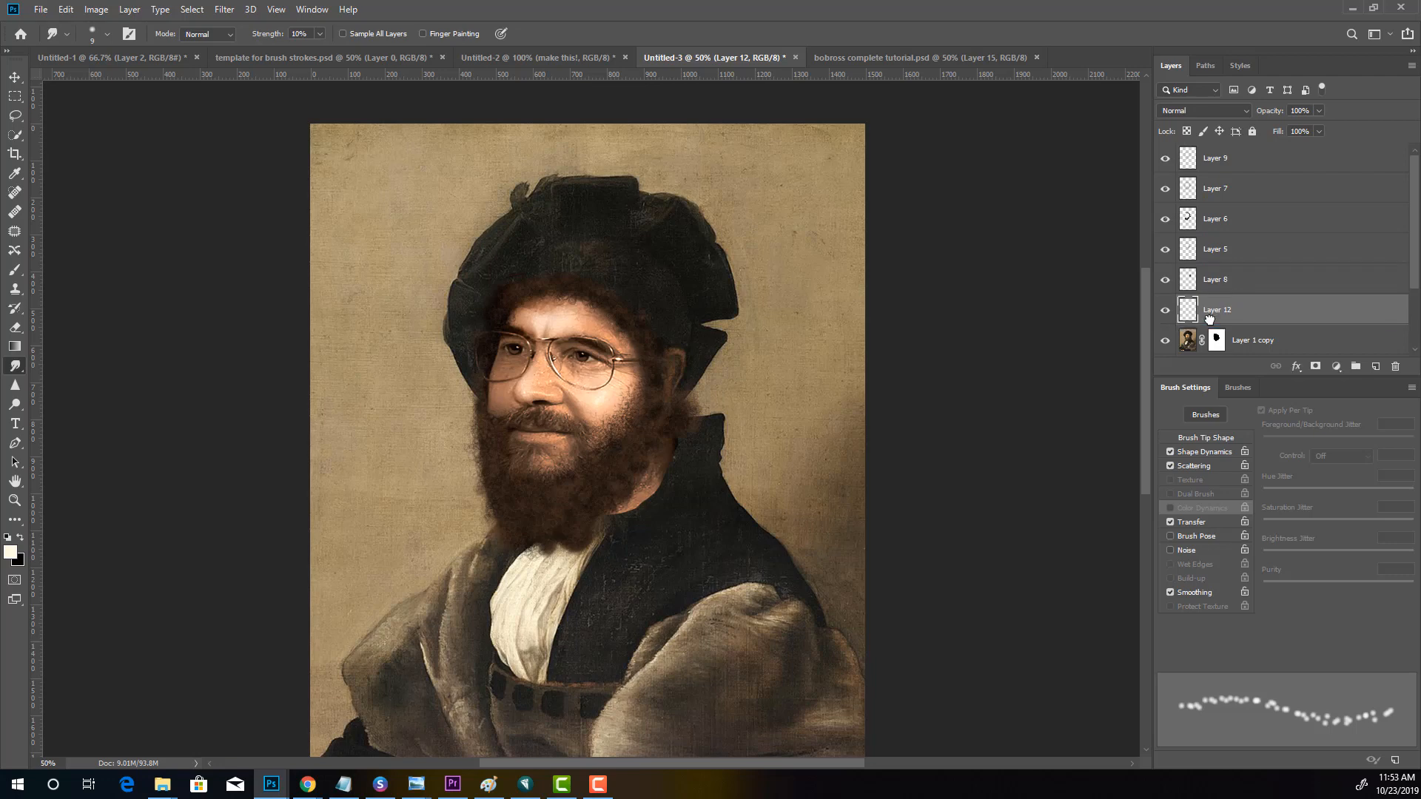
{"action": "right_click", "coordinate": [1218, 314]}
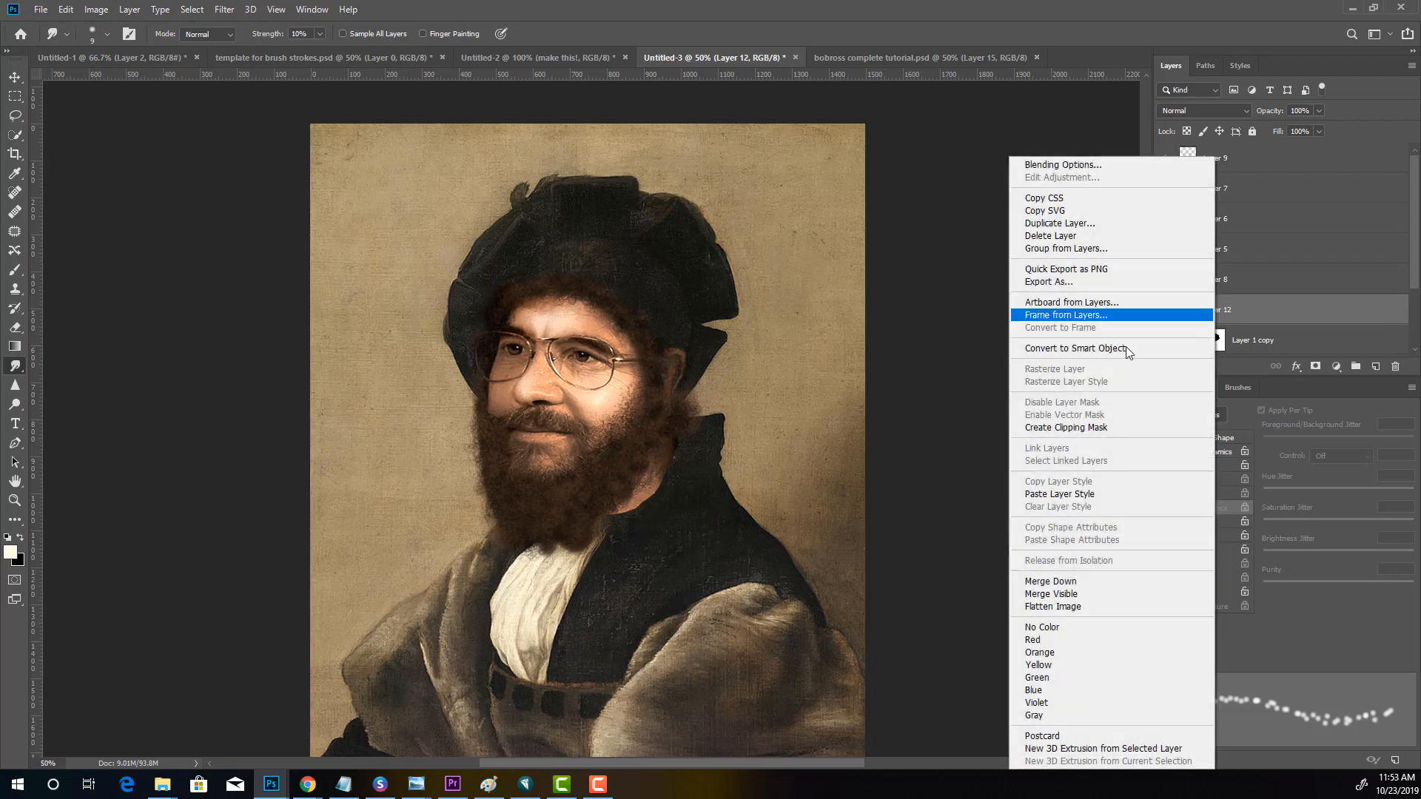
{"action": "left_click", "coordinate": [1066, 580]}
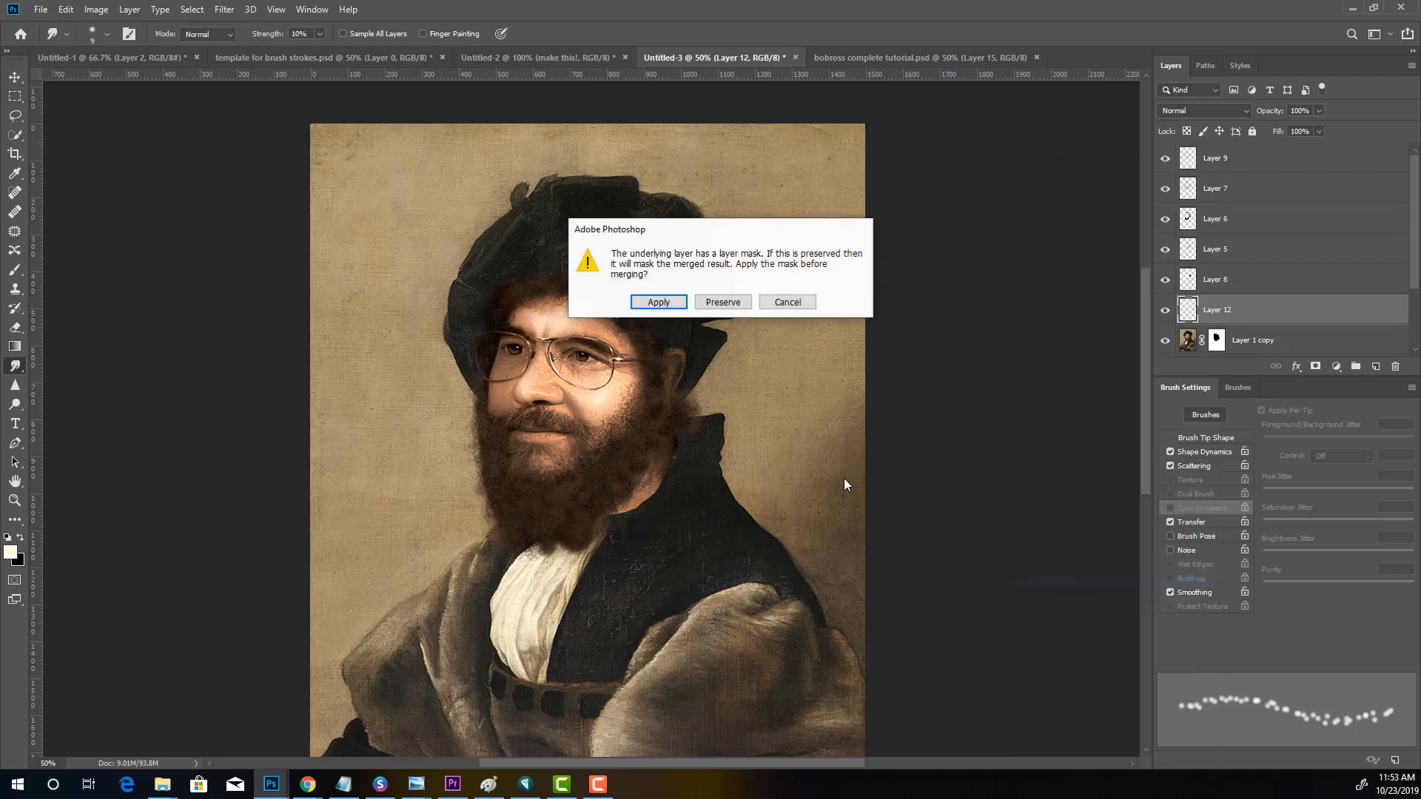
{"action": "left_click", "coordinate": [659, 302]}
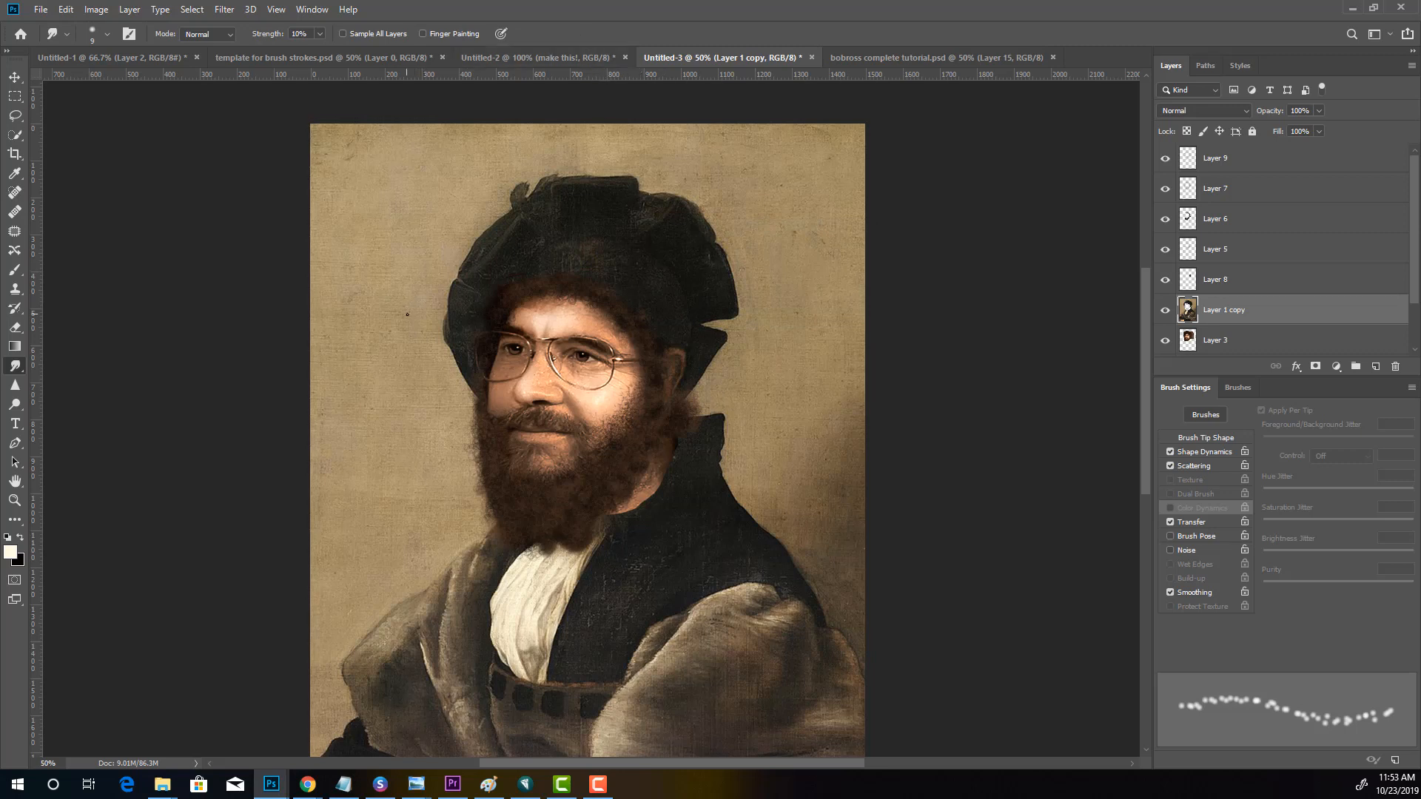
Free-transform Layer 3, nudging its lower-left corner slightly inward and adjusting its upper-right corner
{"action": "left_click", "coordinate": [1208, 341]}
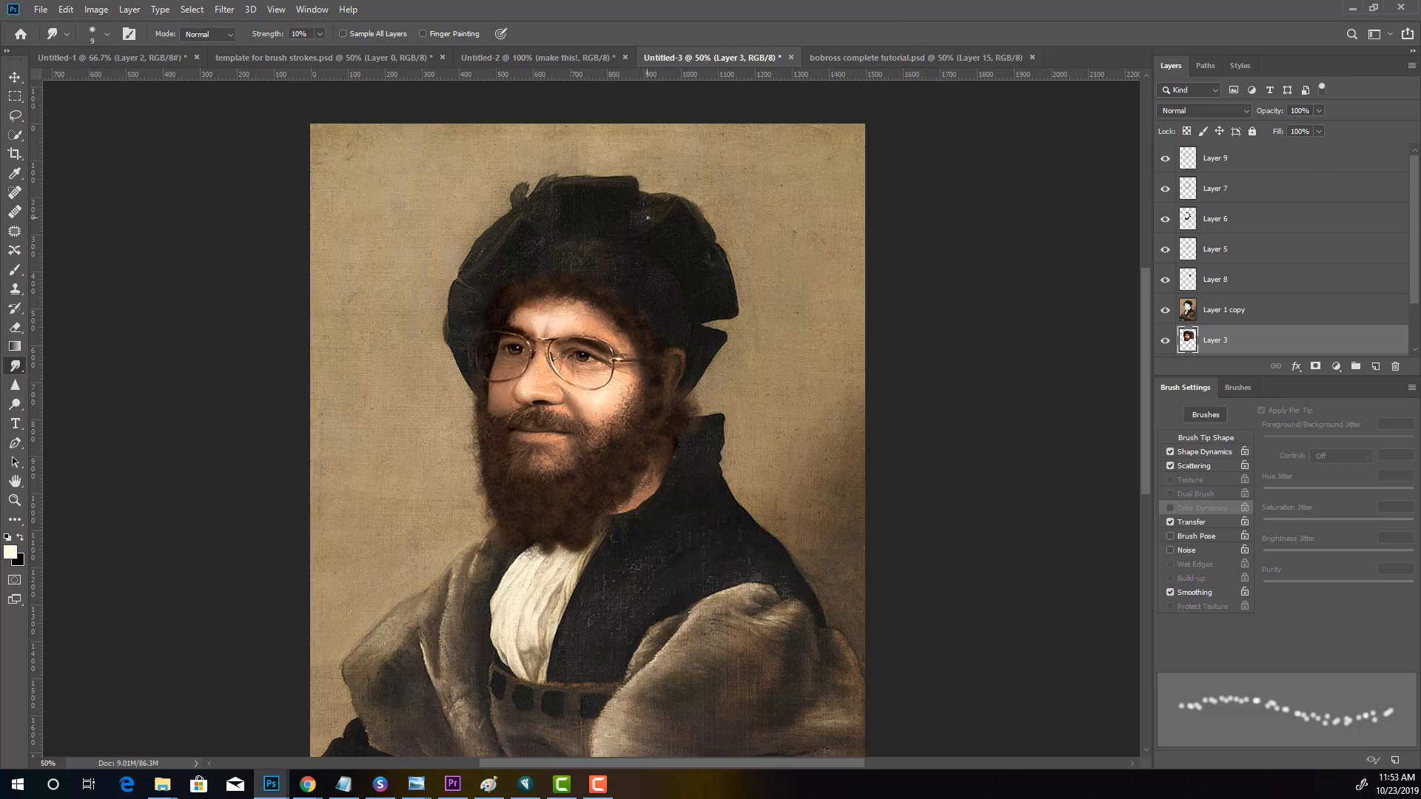
{"action": "key", "text": "ctrl+t"}
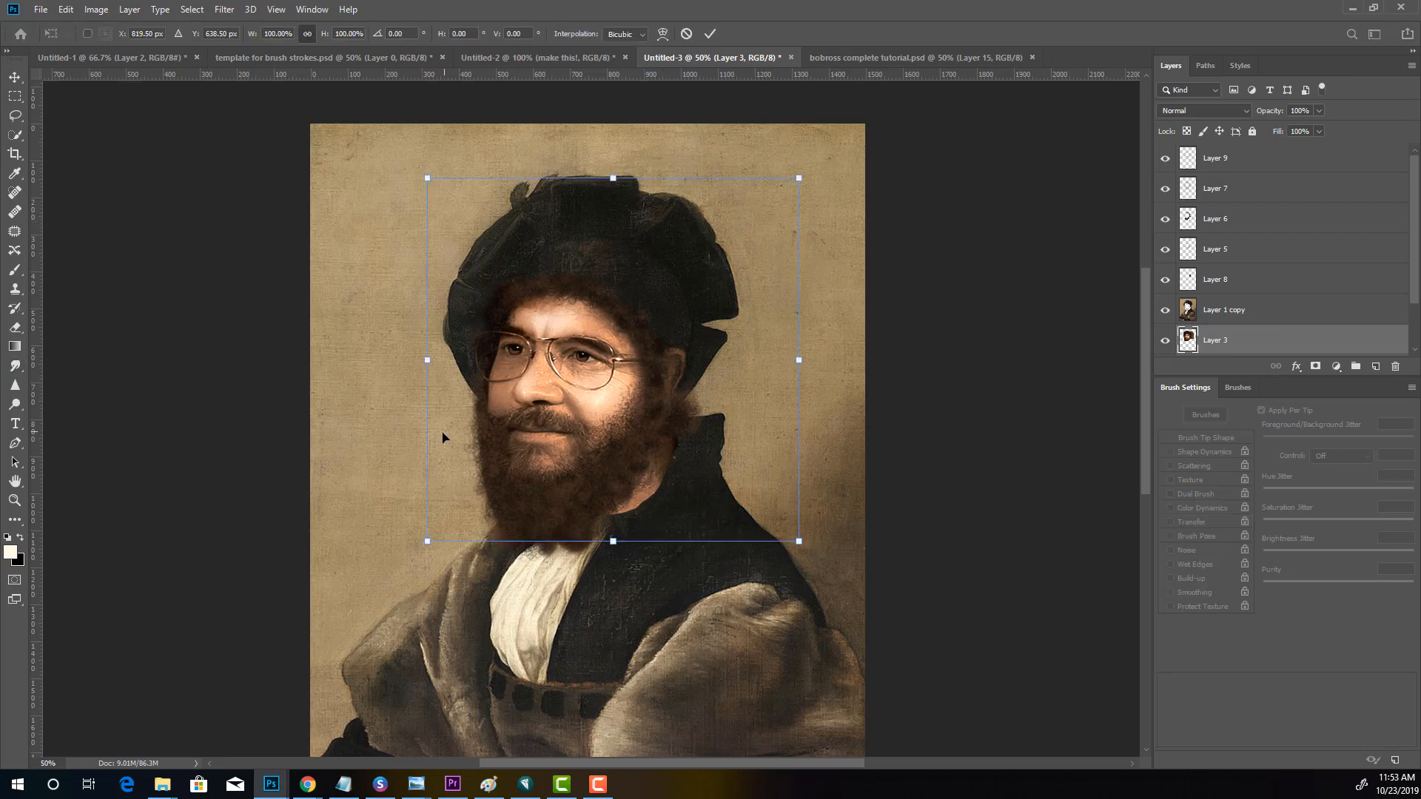
{"action": "left_click_drag", "start_coordinate": [428, 543], "coordinate": [430, 540]}
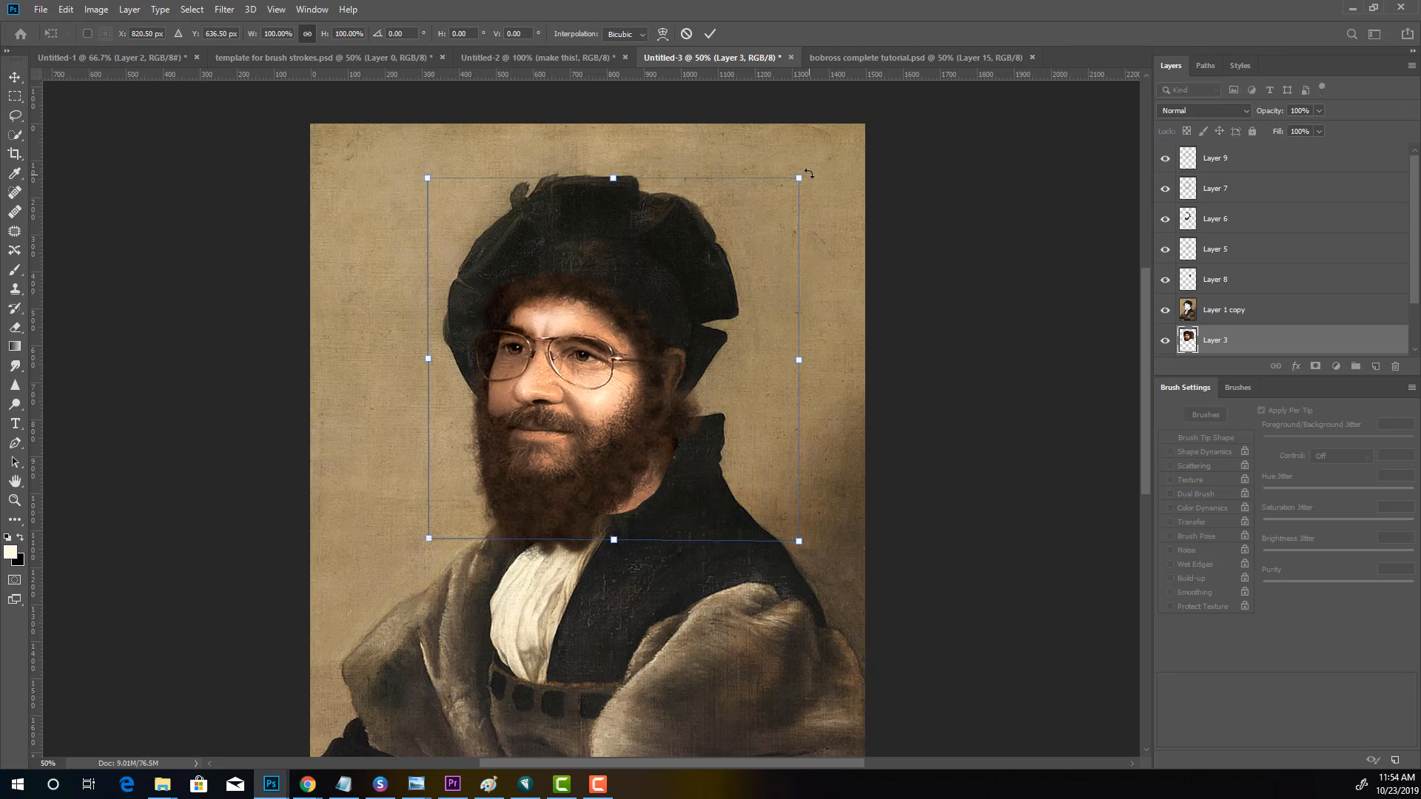
{"action": "left_click_drag", "start_coordinate": [809, 175], "coordinate": [800, 167]}
{"action": "key", "text": "Return"}
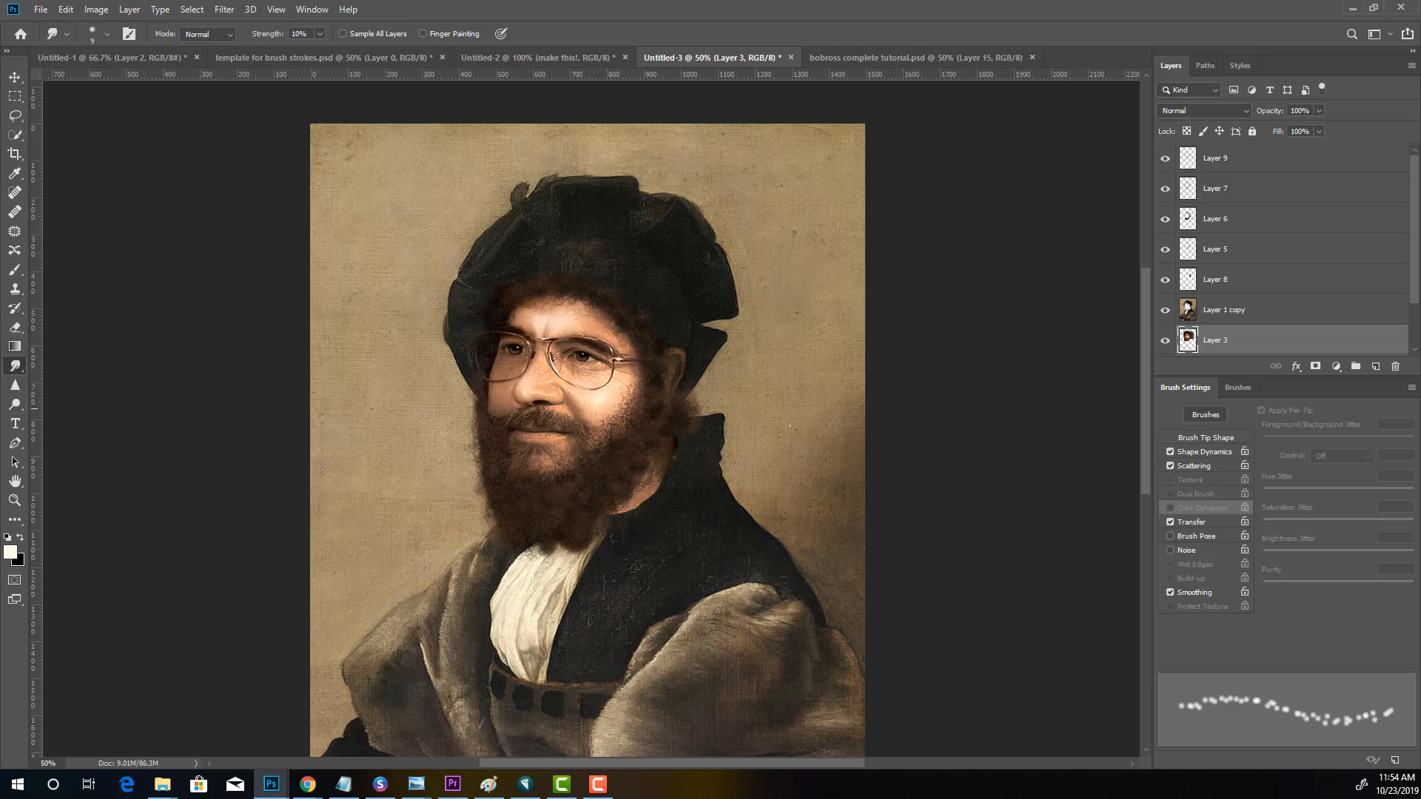
Stamp all visible layers into a new composite layer above Layer 9
{"action": "left_click", "coordinate": [1254, 165]}
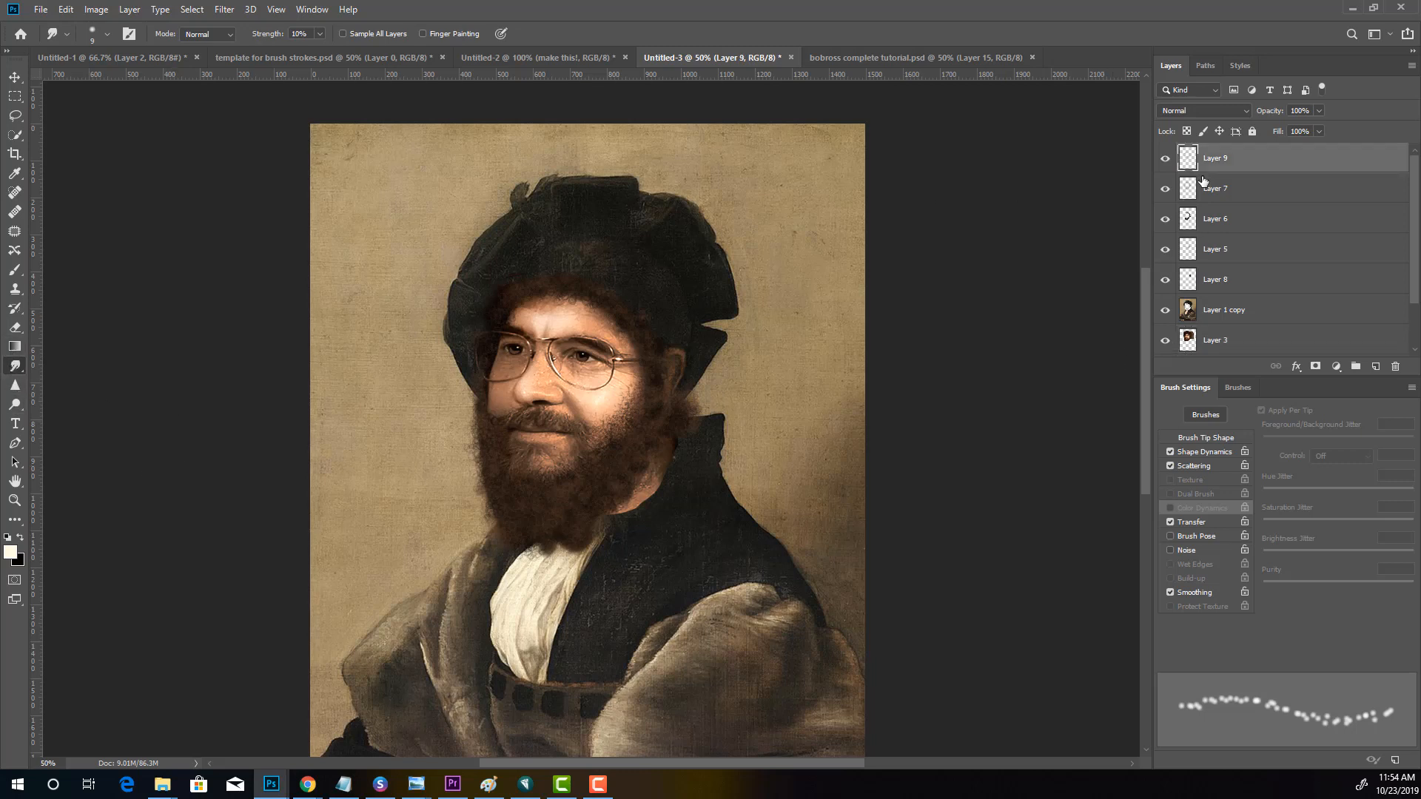
{"action": "key", "text": "ctrl+shift+alt+e"}
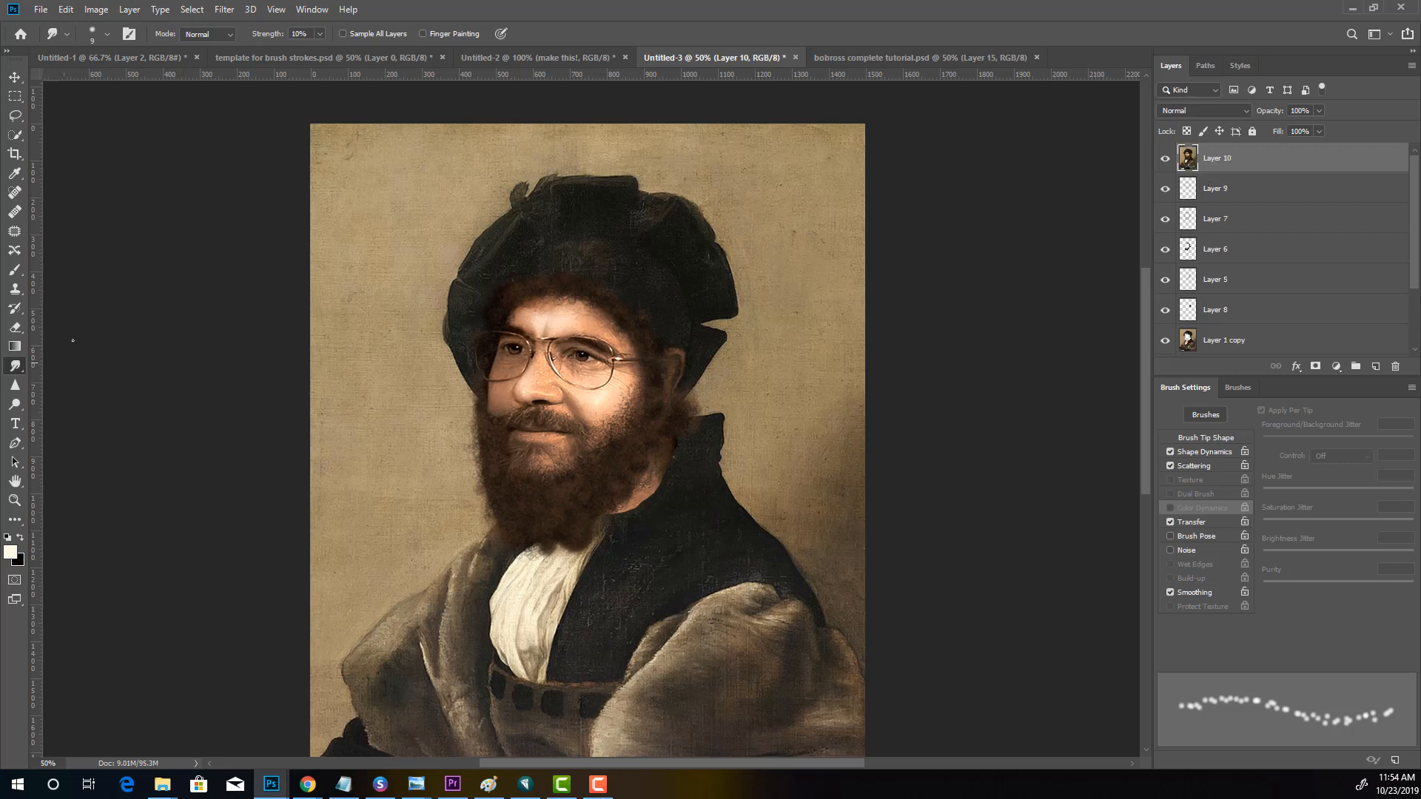
{"action": "right_click", "coordinate": [14, 365]}
{"action": "left_click", "coordinate": [43, 364]}
Lighten the beard and hair with the Dodge tool, using a 90 px brush on Midtones at 60% exposure
{"action": "right_click", "coordinate": [15, 404]}
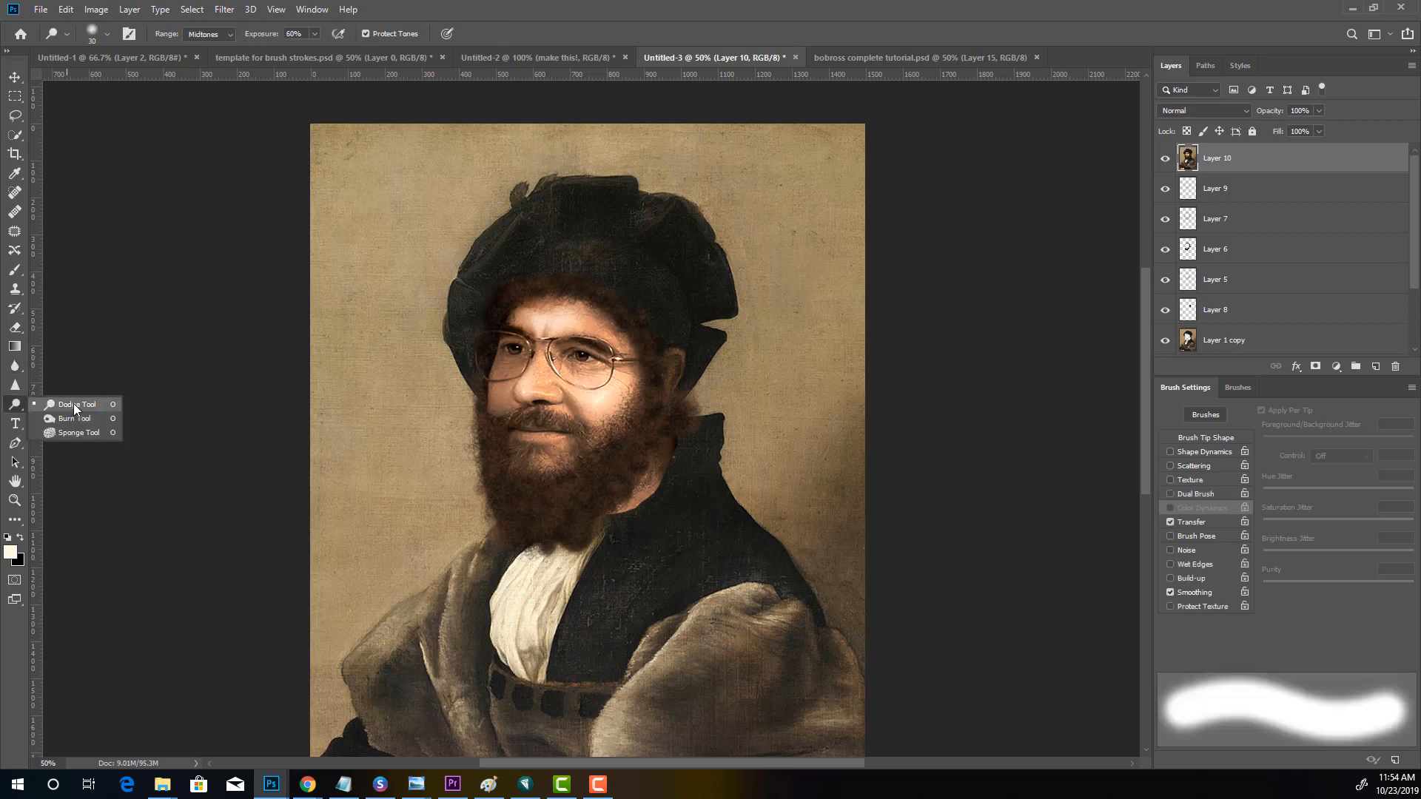
{"action": "left_click", "coordinate": [85, 406]}
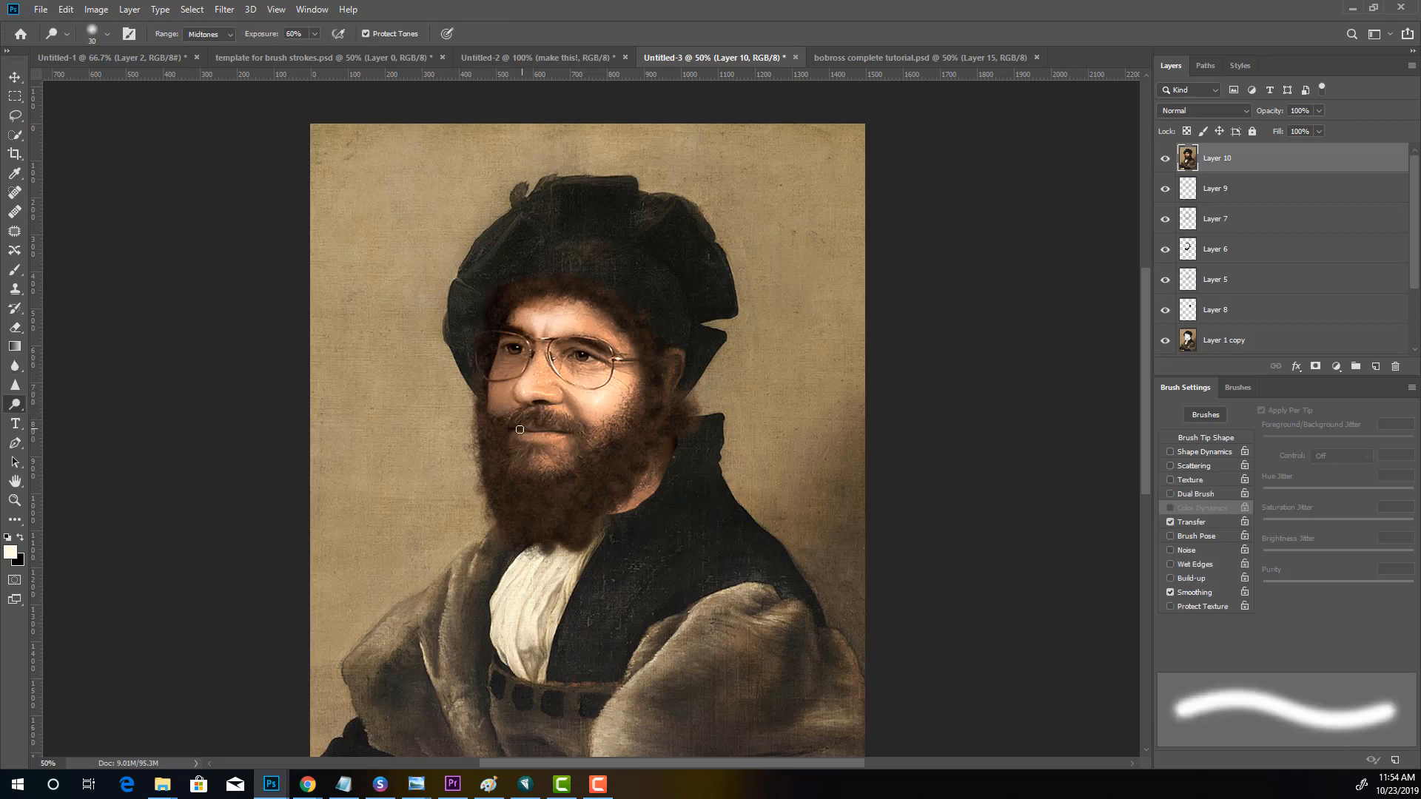
{"action": "key", "text": "bracketright"}
{"action": "key", "text": "bracketright"}
{"action": "key", "text": "bracketright"}
{"action": "key", "text": "bracketright"}
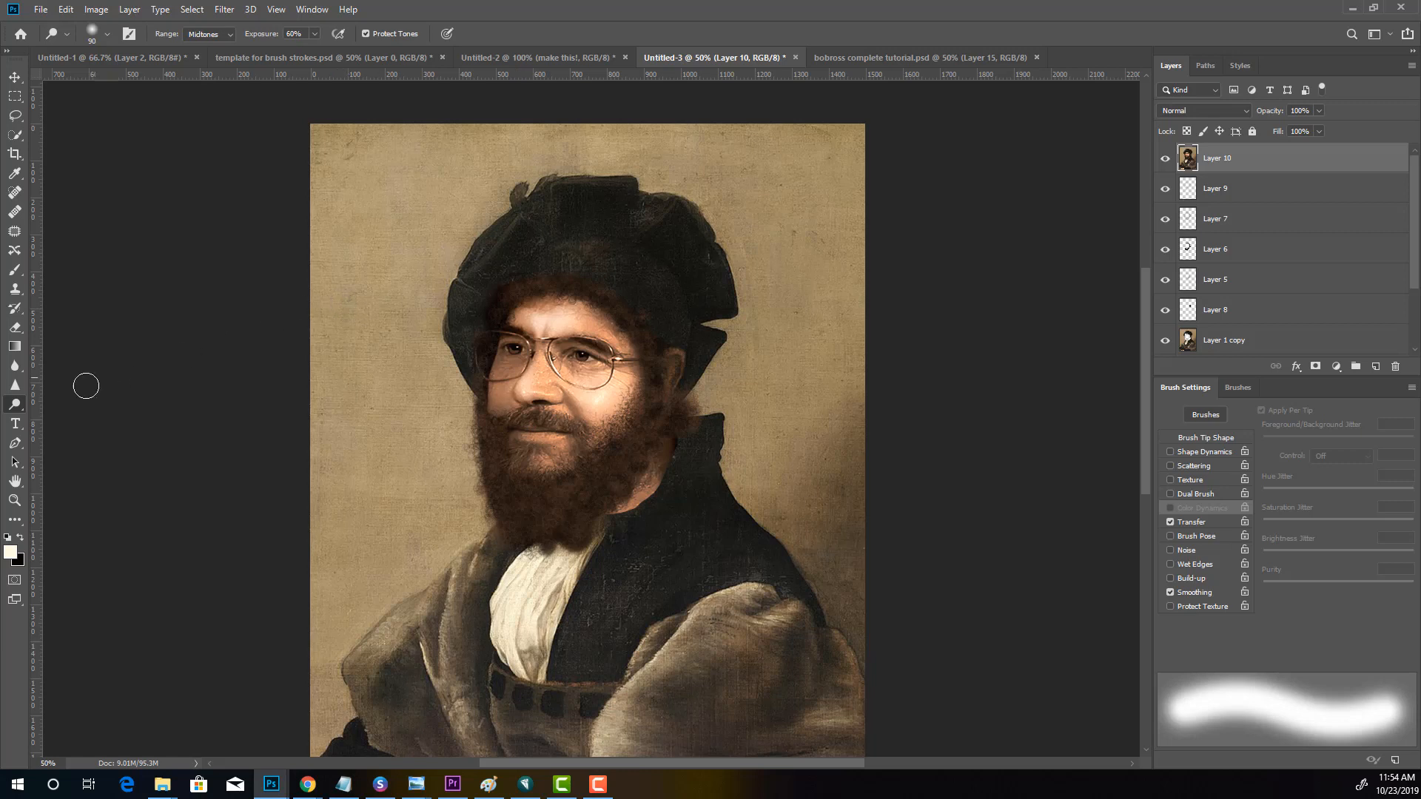
{"action": "right_click", "coordinate": [16, 405]}
{"action": "left_click", "coordinate": [66, 408]}
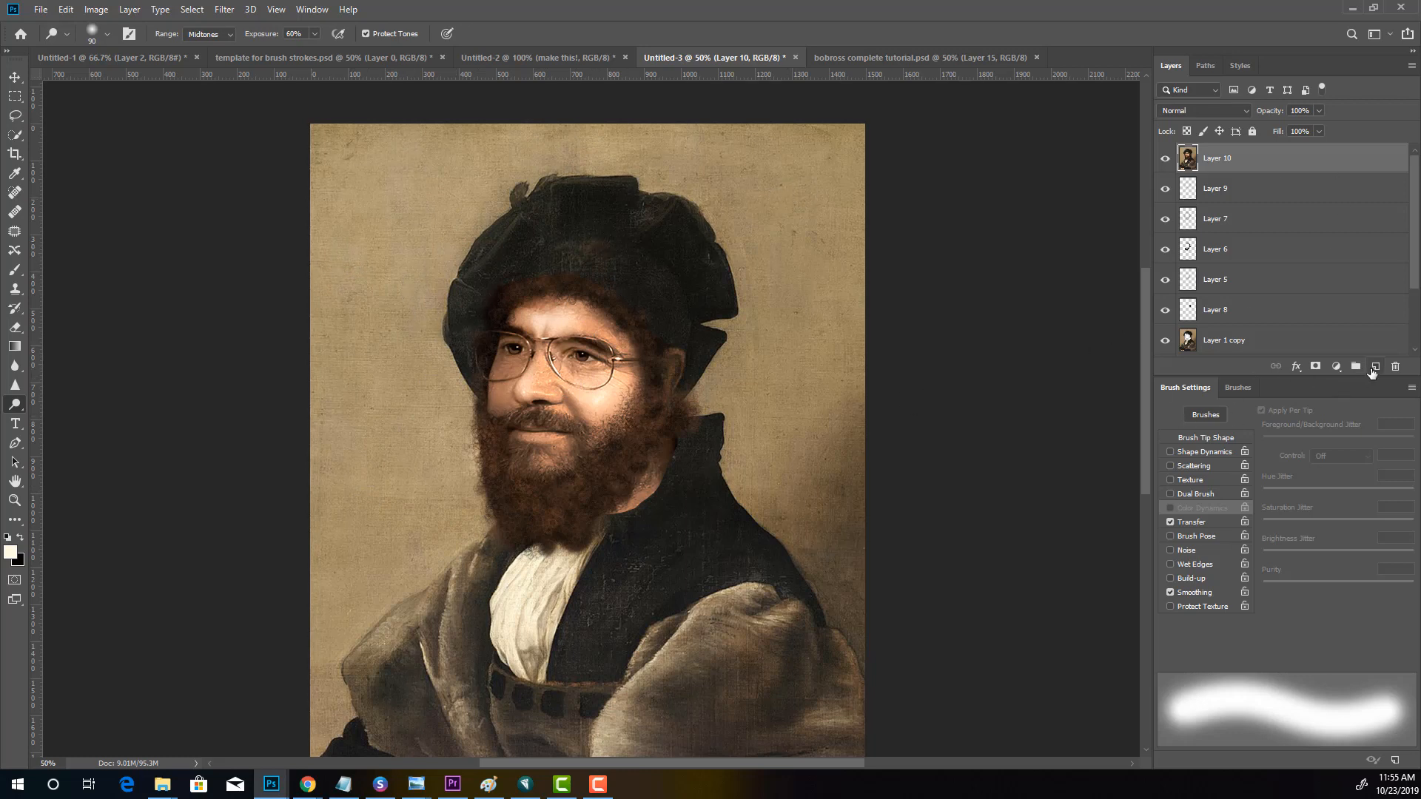
Add a new layer above Layer 10 and set the foreground colour to pink #f384a0
{"action": "left_click", "coordinate": [1375, 366]}
{"action": "left_click", "coordinate": [9, 554]}
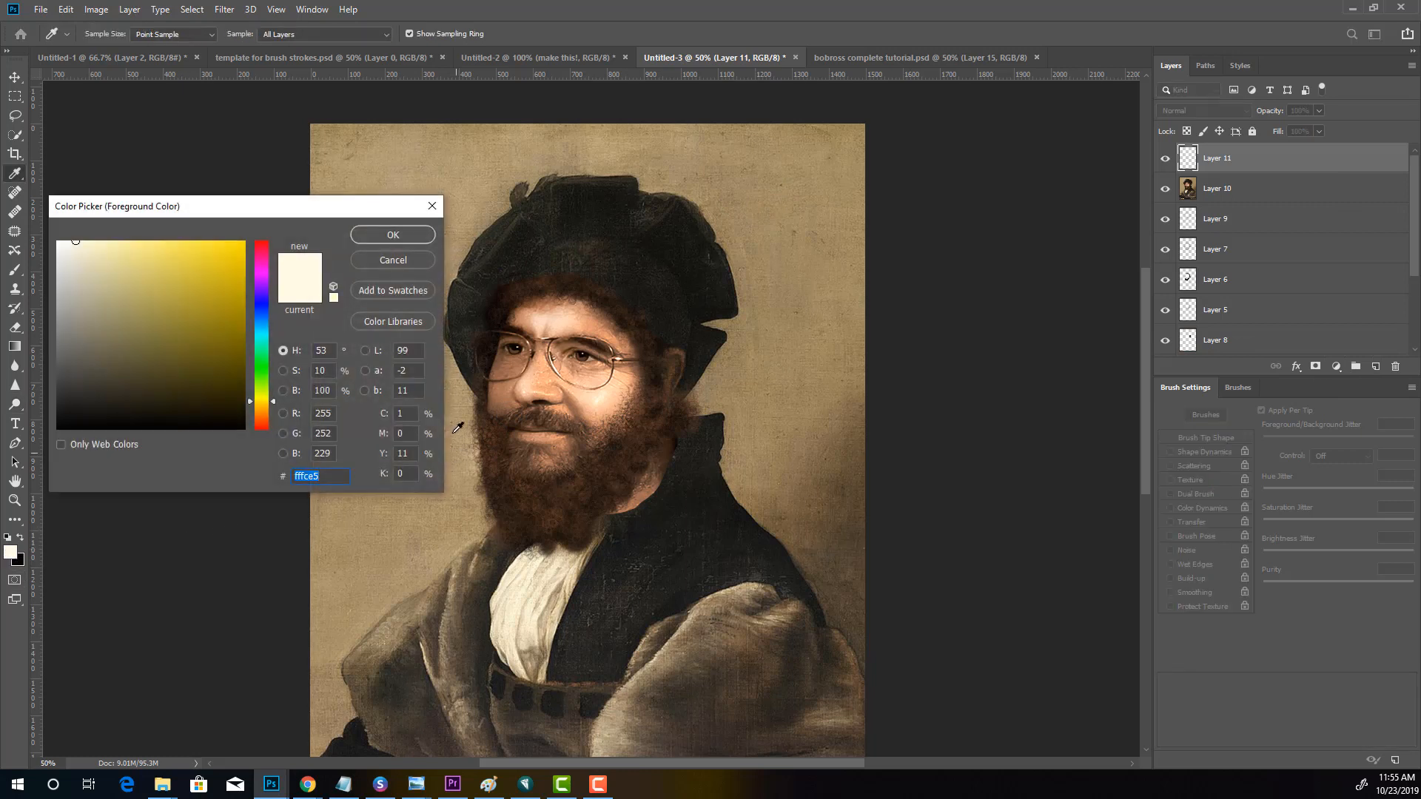
{"action": "left_click", "coordinate": [262, 262]}
{"action": "left_click_drag", "start_coordinate": [260, 256], "coordinate": [259, 249]}
{"action": "left_click", "coordinate": [144, 250]}
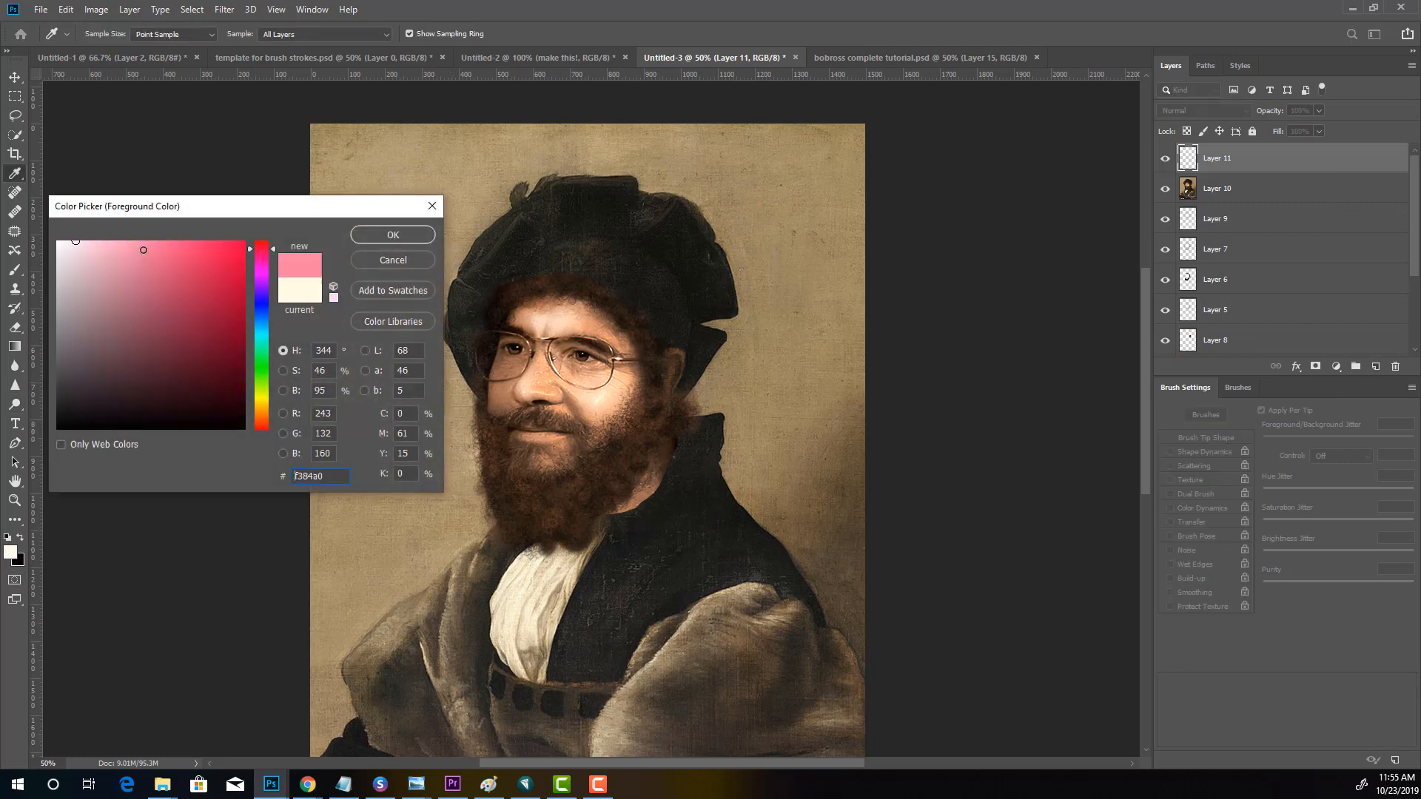
{"action": "left_click", "coordinate": [391, 235]}
Paint the lips pink with a 26 px soft round brush at 35% opacity and set Layer 11 to Multiply
{"action": "key", "text": "b"}
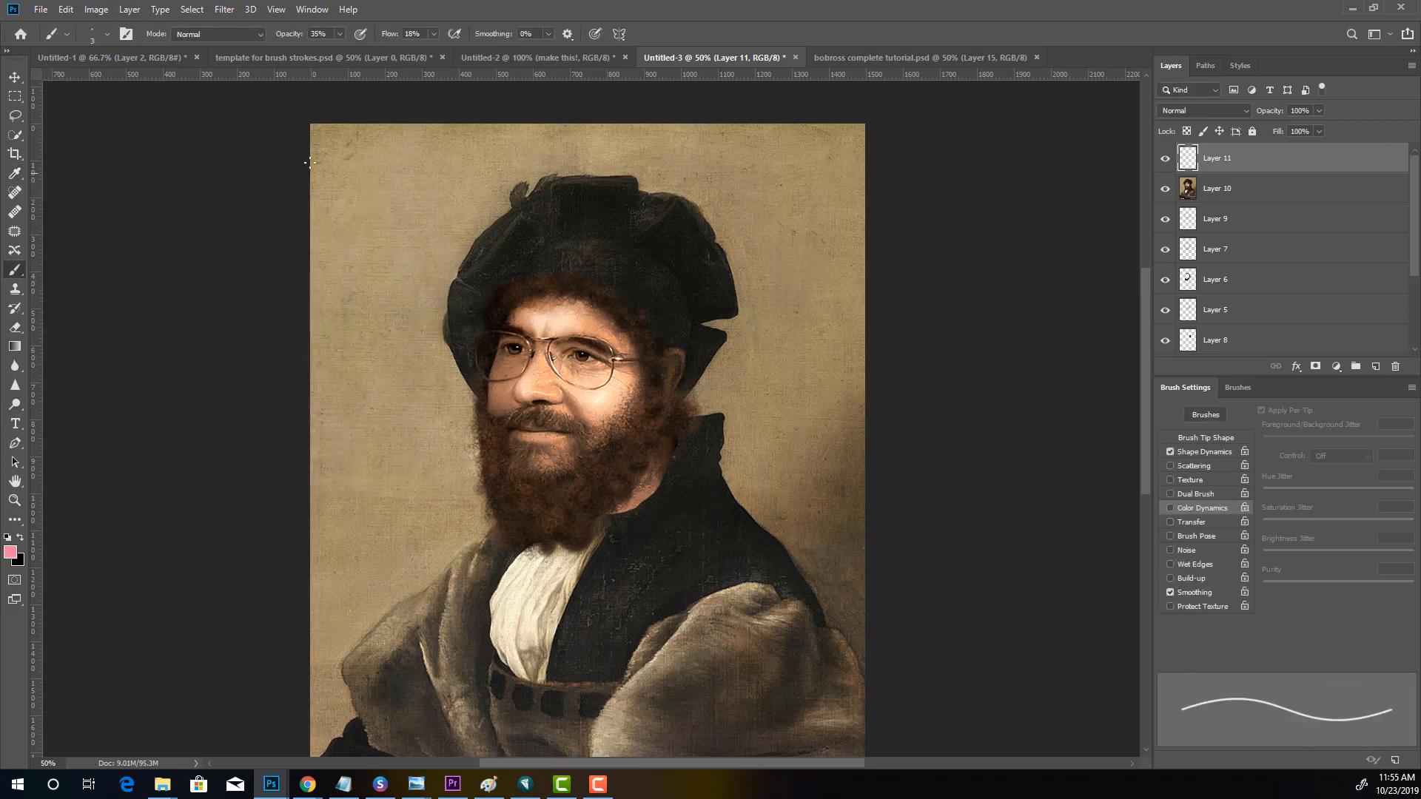
{"action": "left_click", "coordinate": [102, 34]}
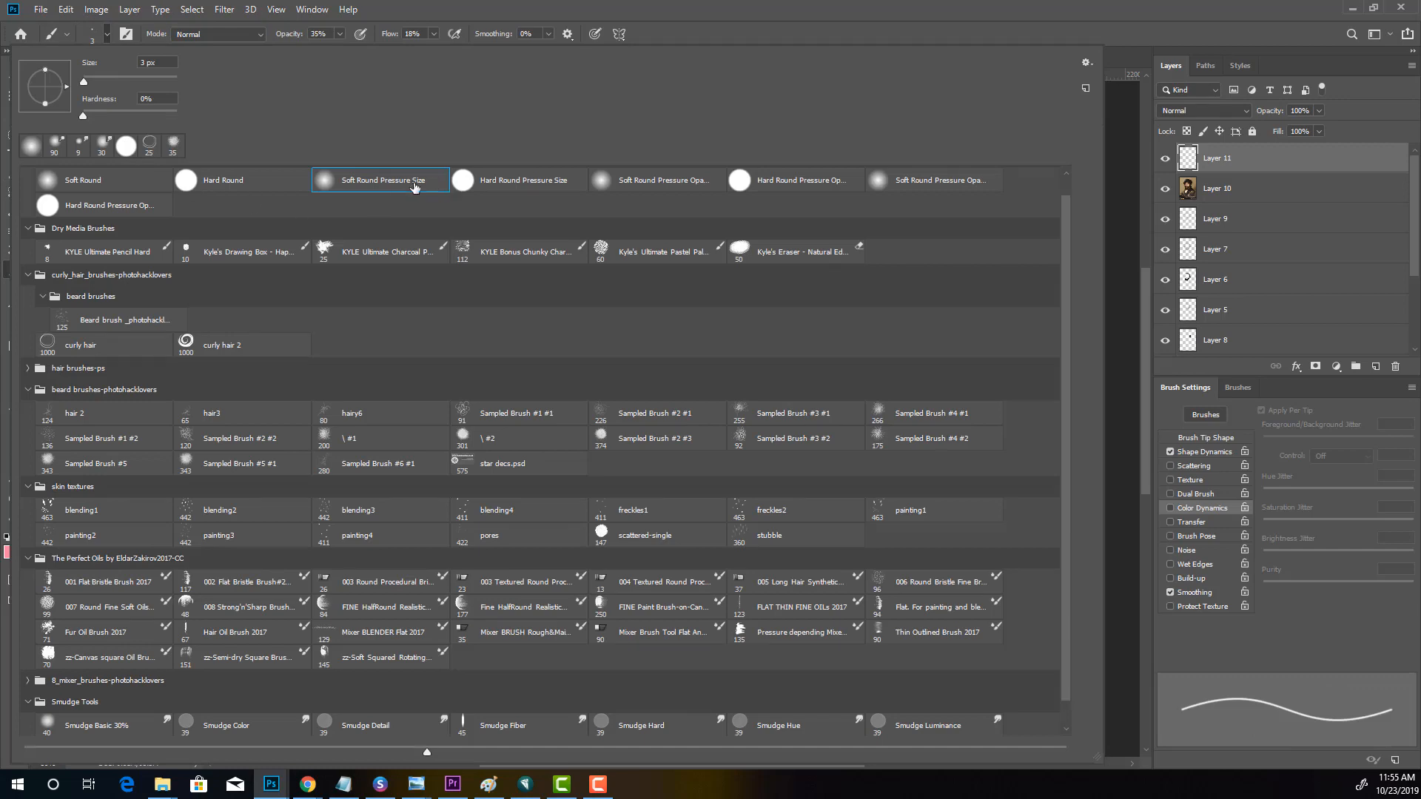
{"action": "left_click_drag", "start_coordinate": [83, 80], "coordinate": [94, 81]}
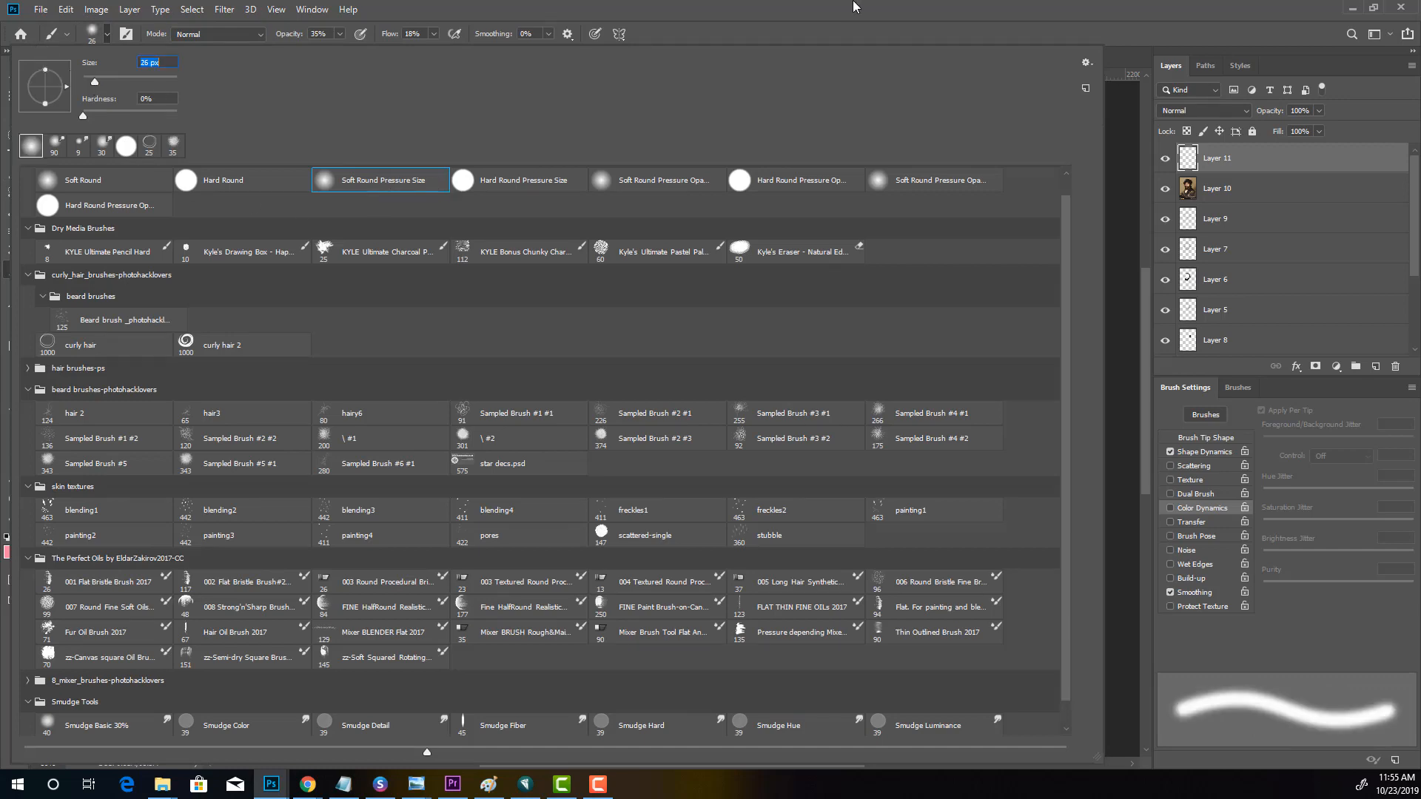
{"action": "left_click", "coordinate": [854, 4]}
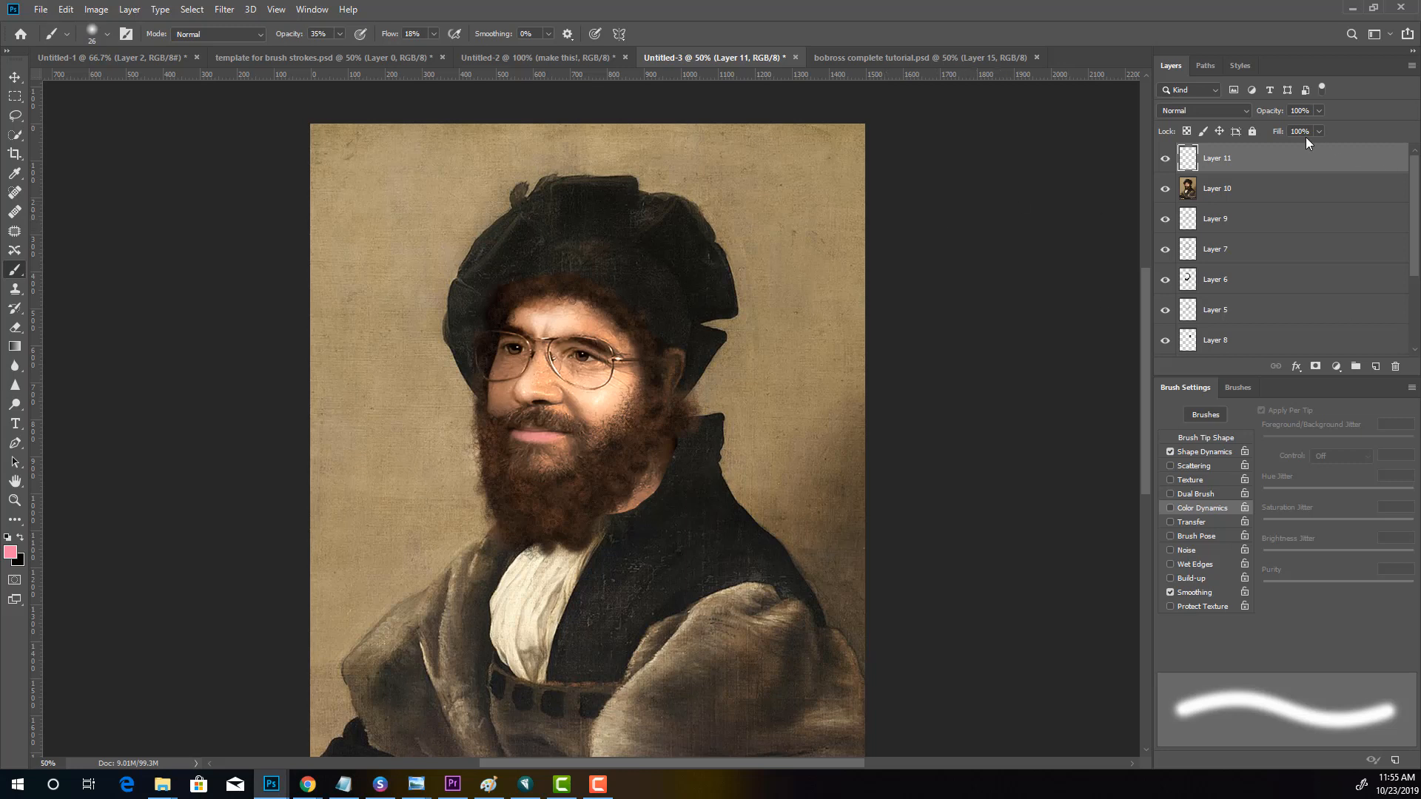
{"action": "left_click", "coordinate": [1208, 113]}
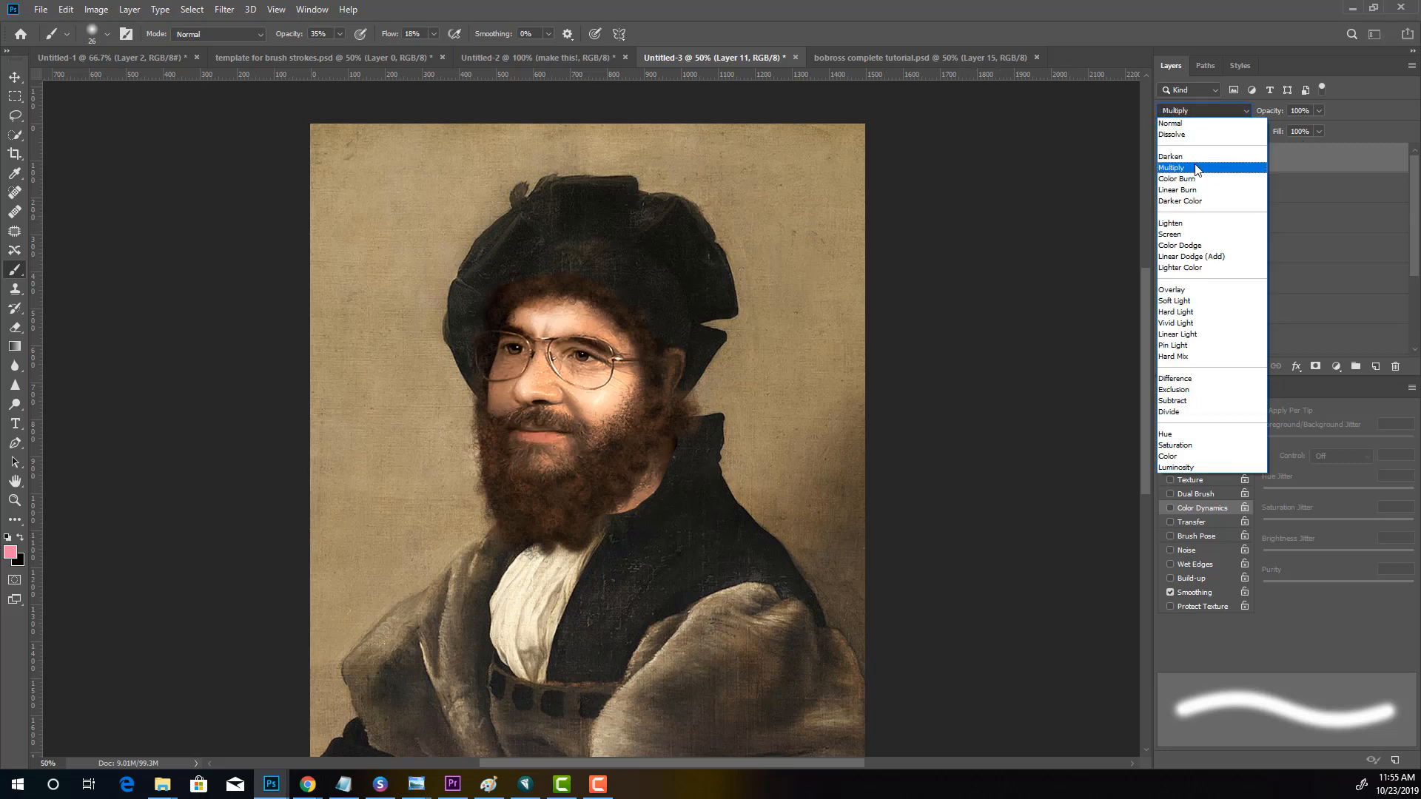
{"action": "left_click", "coordinate": [1197, 168]}
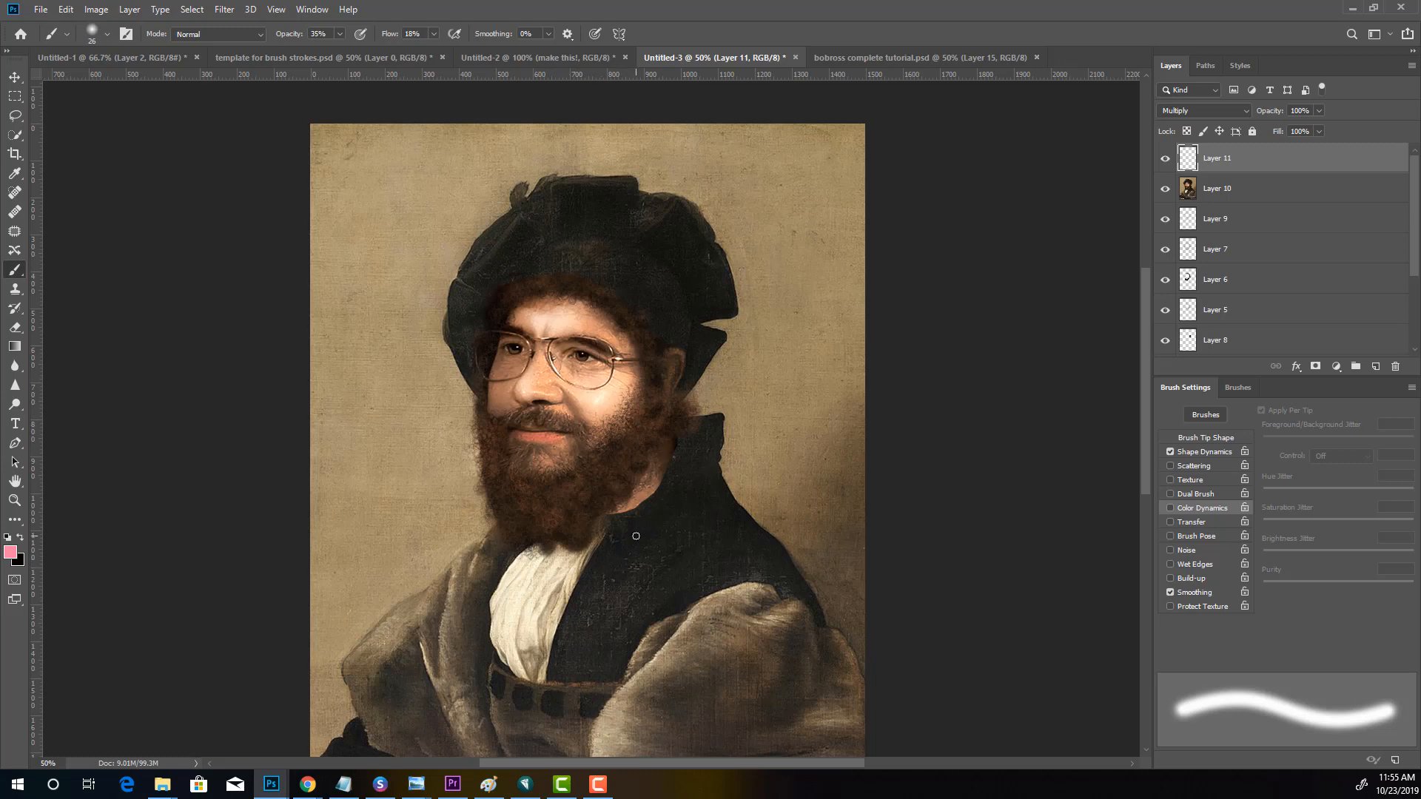
Tint the face's skin and the ear pink on Layer 11 with the brush enlarged to 50 px
{"action": "key", "text": "bracketright"}
{"action": "key", "text": "bracketright"}
{"action": "key", "text": "bracketright"}
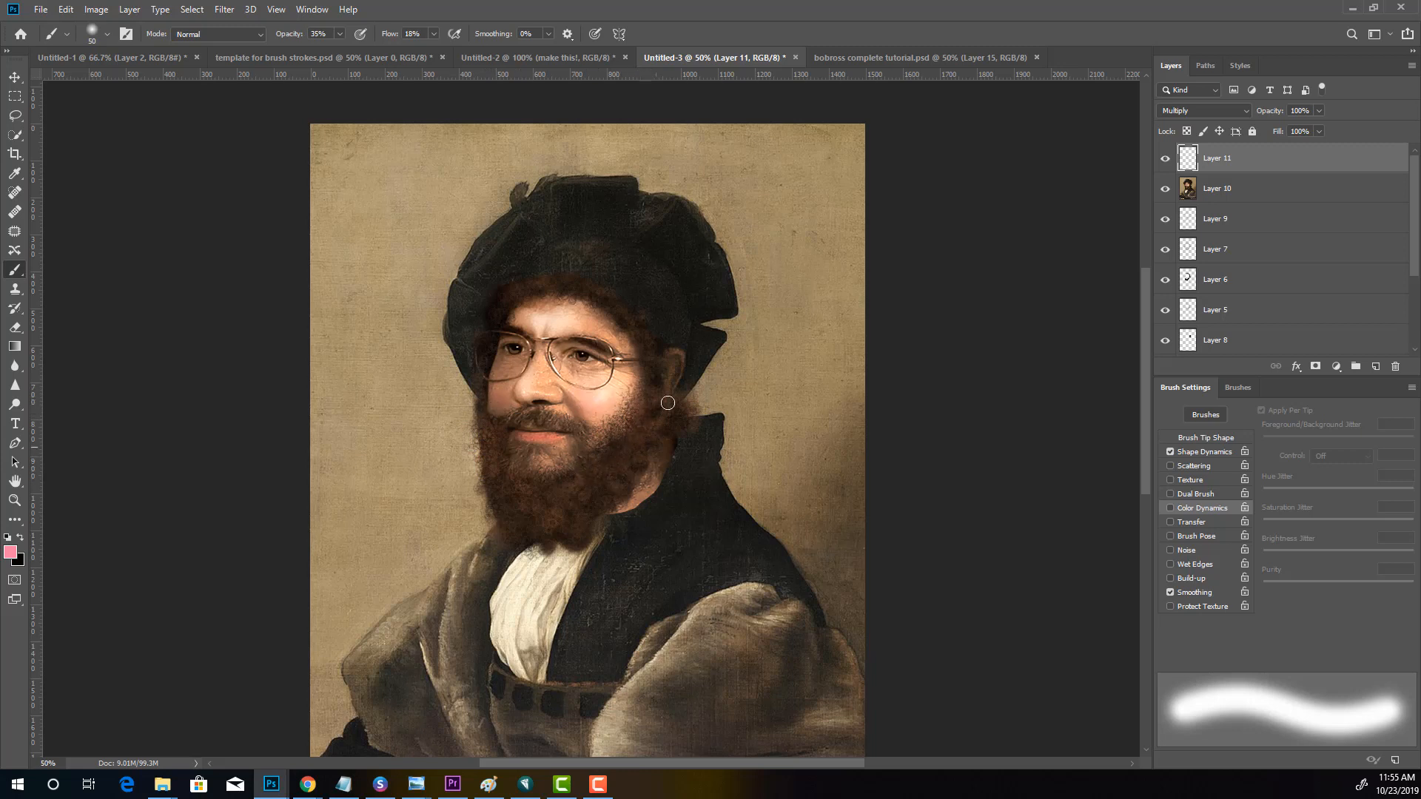
{"action": "mouse_move", "coordinate": [677, 352]}
{"action": "left_mouse_down"}
{"action": "mouse_move", "coordinate": [634, 424]}
{"action": "mouse_move", "coordinate": [677, 358]}
{"action": "mouse_move", "coordinate": [656, 370]}
{"action": "mouse_move", "coordinate": [657, 398]}
{"action": "mouse_move", "coordinate": [662, 368]}
{"action": "left_mouse_up"}
Compare the portrait with and without the pink tint, then merge Layer 11 down into Layer 10
{"action": "left_click", "coordinate": [1166, 159]}
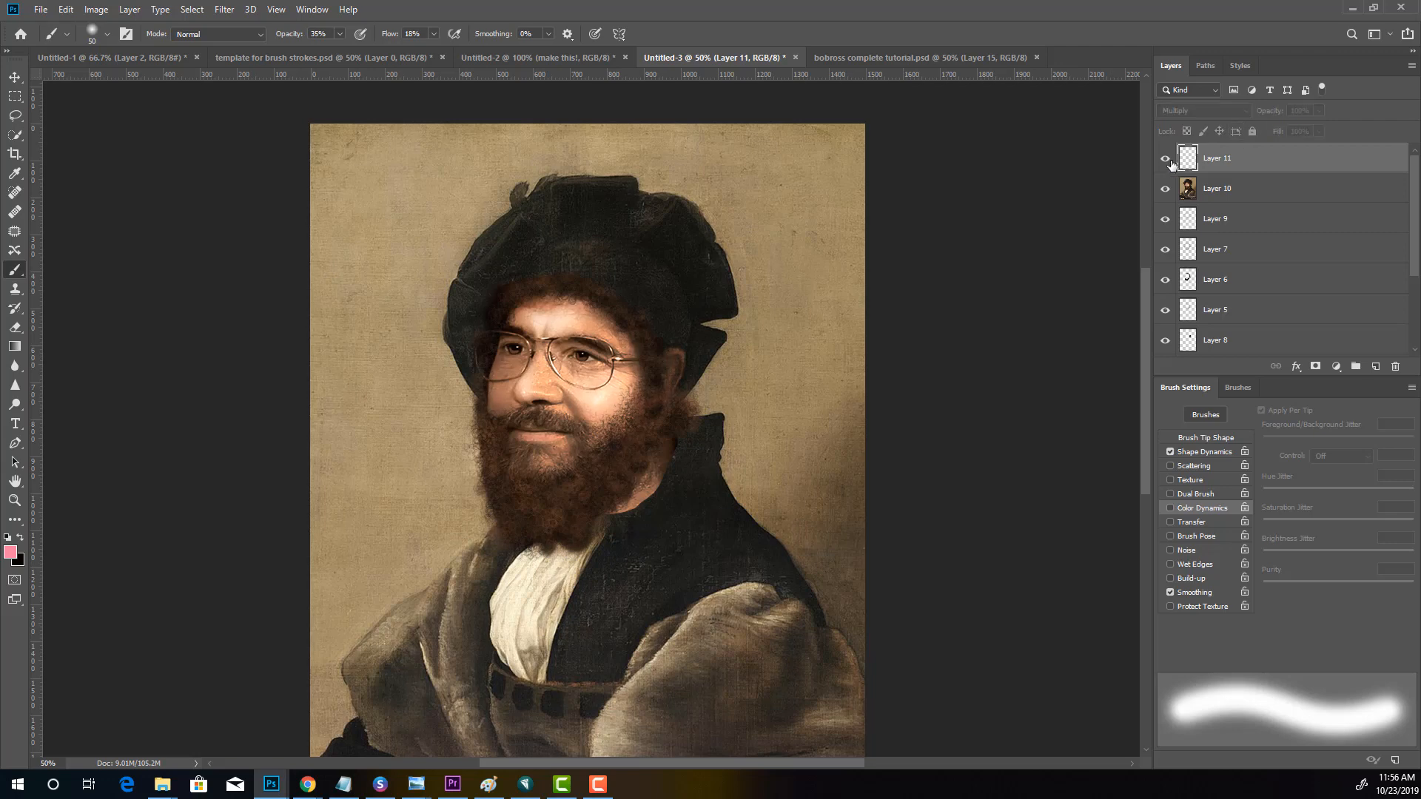
{"action": "left_click", "coordinate": [1167, 159]}
{"action": "right_click", "coordinate": [1235, 161]}
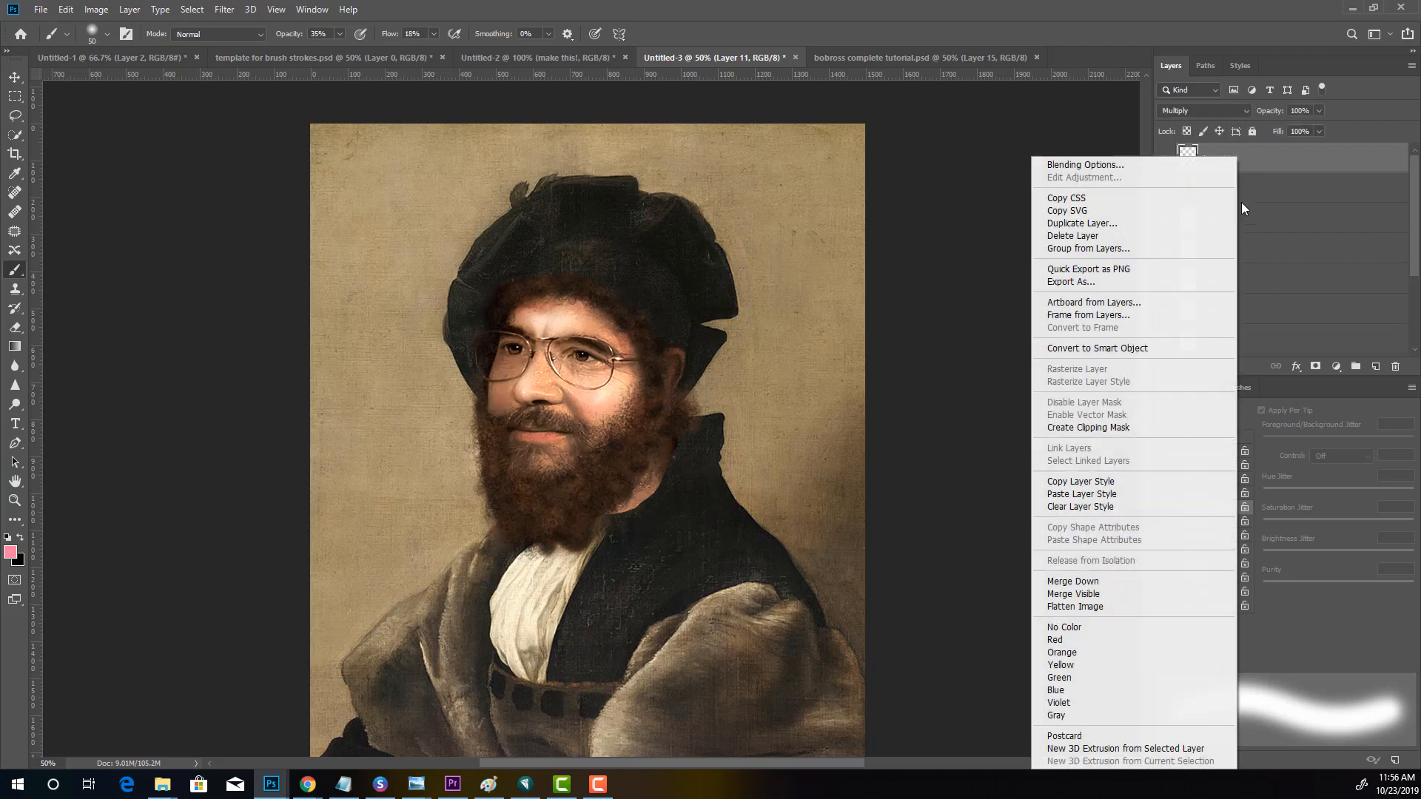
{"action": "left_click", "coordinate": [1063, 583]}
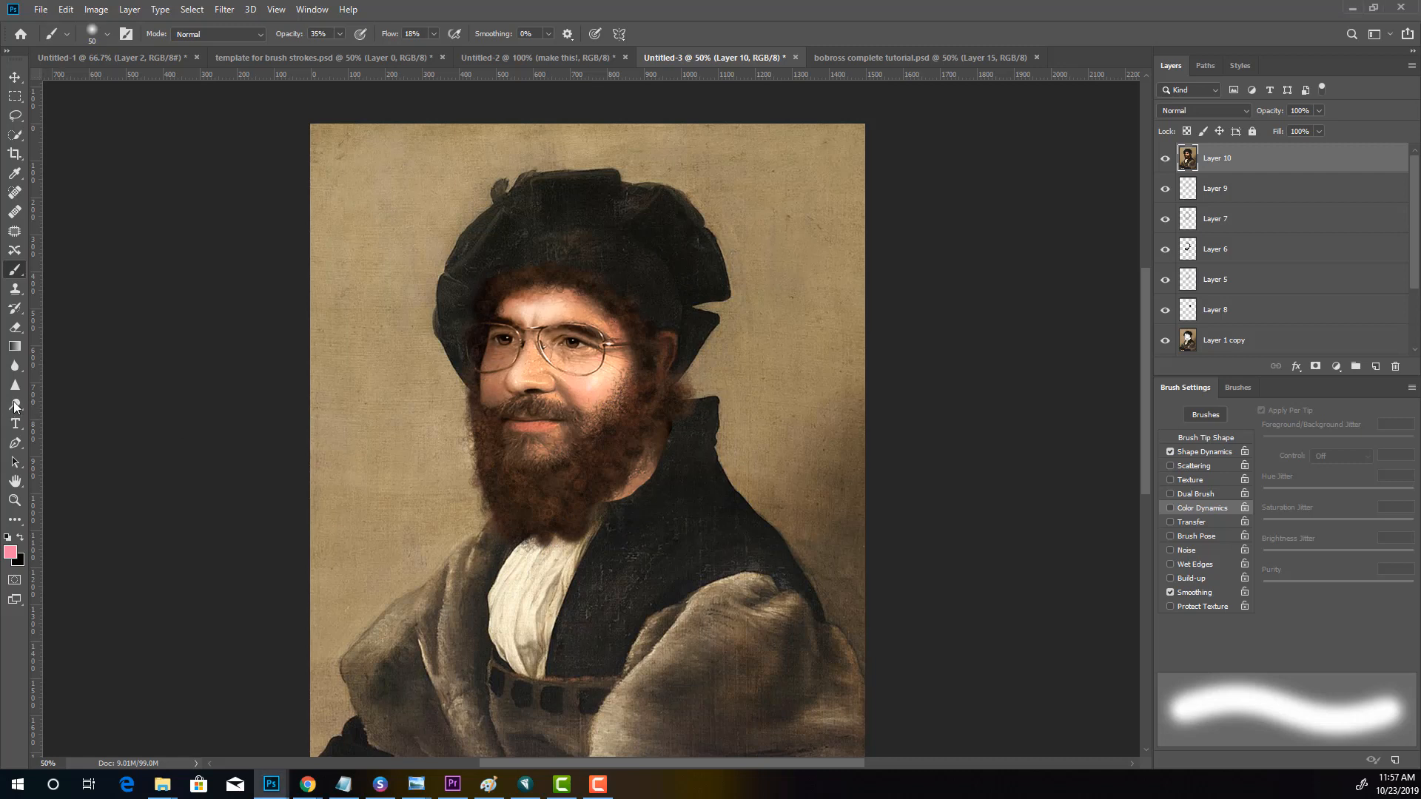
Darken the shadows of the beard and hair with the Burn tool at 16% exposure, reducing the brush to 50 px
{"action": "left_click_drag", "start_coordinate": [15, 406], "coordinate": [49, 413]}
{"action": "left_click", "coordinate": [66, 418]}
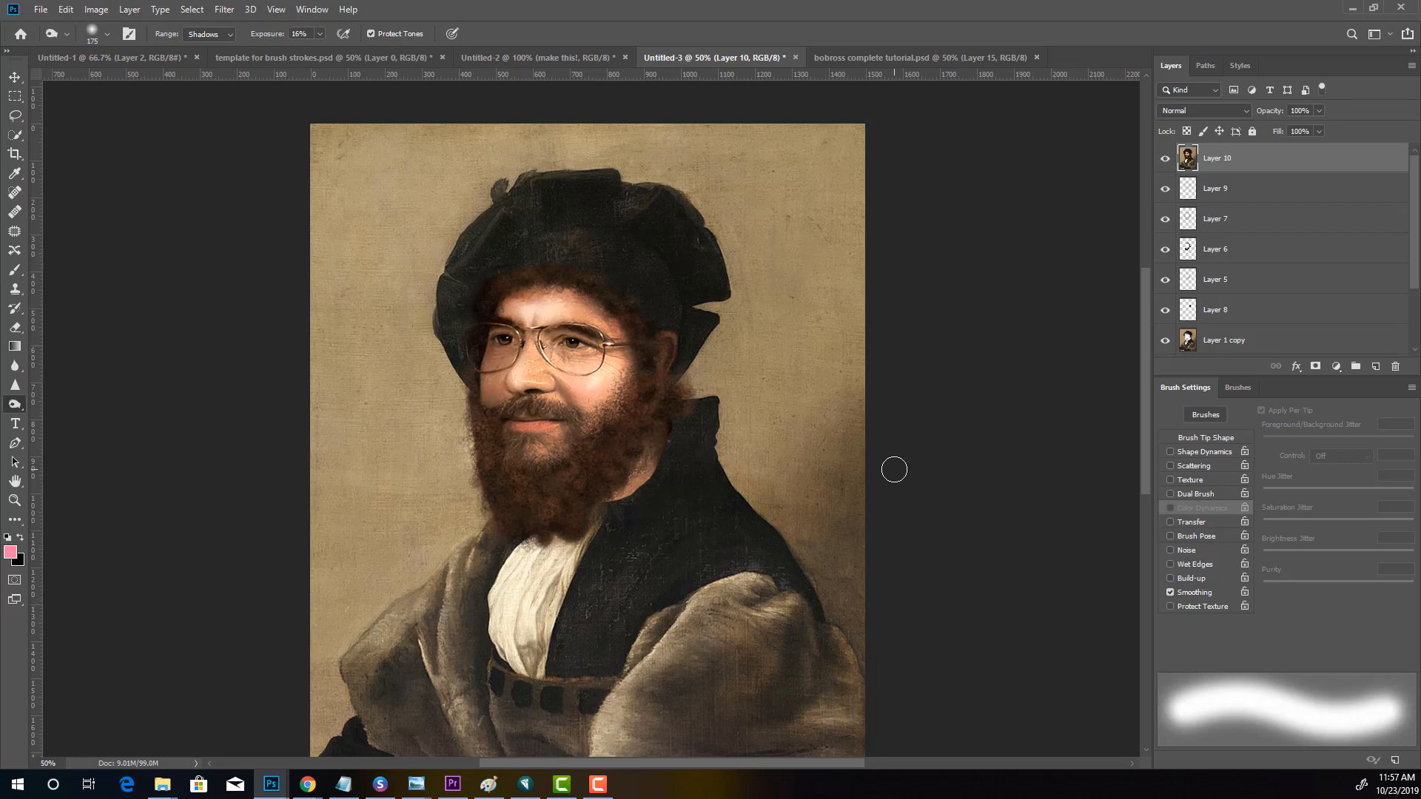
{"action": "mouse_move", "coordinate": [634, 376]}
{"action": "left_mouse_down"}
{"action": "mouse_move", "coordinate": [576, 509]}
{"action": "mouse_move", "coordinate": [641, 459]}
{"action": "mouse_move", "coordinate": [659, 421]}
{"action": "mouse_move", "coordinate": [576, 507]}
{"action": "mouse_move", "coordinate": [582, 474]}
{"action": "mouse_move", "coordinate": [552, 523]}
{"action": "mouse_move", "coordinate": [511, 504]}
{"action": "mouse_move", "coordinate": [514, 530]}
{"action": "mouse_move", "coordinate": [479, 442]}
{"action": "mouse_move", "coordinate": [527, 526]}
{"action": "mouse_move", "coordinate": [452, 414]}
{"action": "mouse_move", "coordinate": [494, 423]}
{"action": "left_mouse_up"}
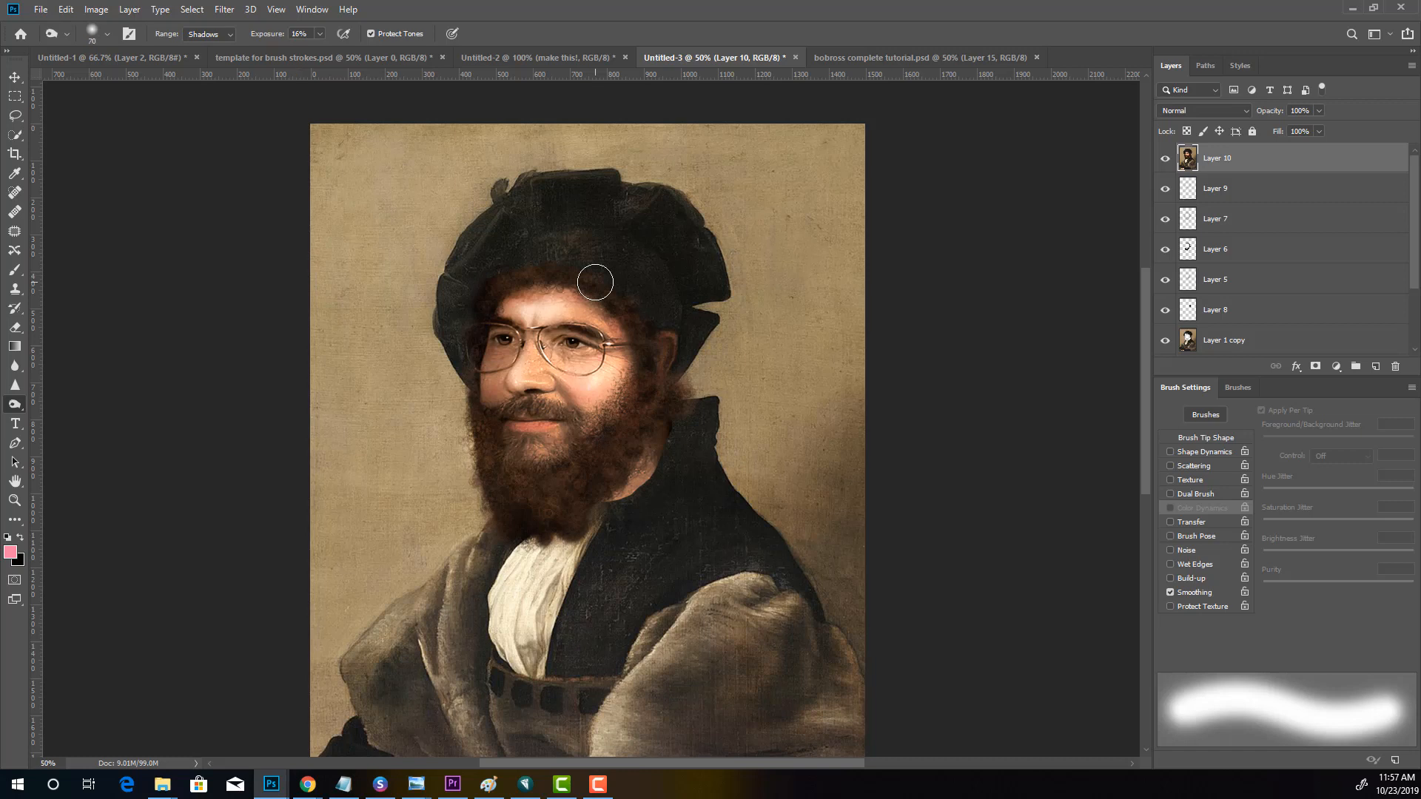
{"action": "key", "text": "bracketleft"}
{"action": "key", "text": "bracketleft"}
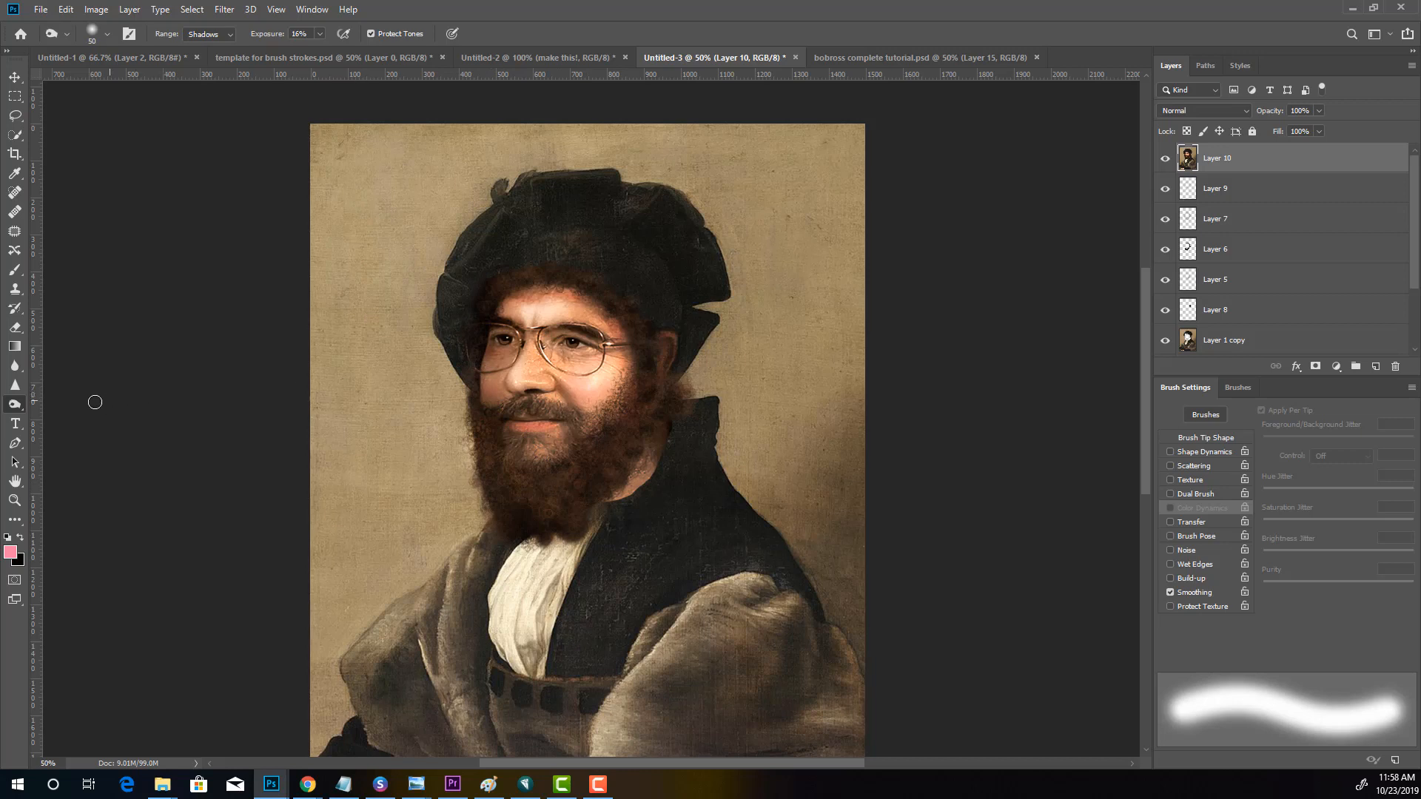
Dodge the outer edge of the glasses on the shaded side of the face, using Highlights at 60% exposure
{"action": "right_click", "coordinate": [13, 407]}
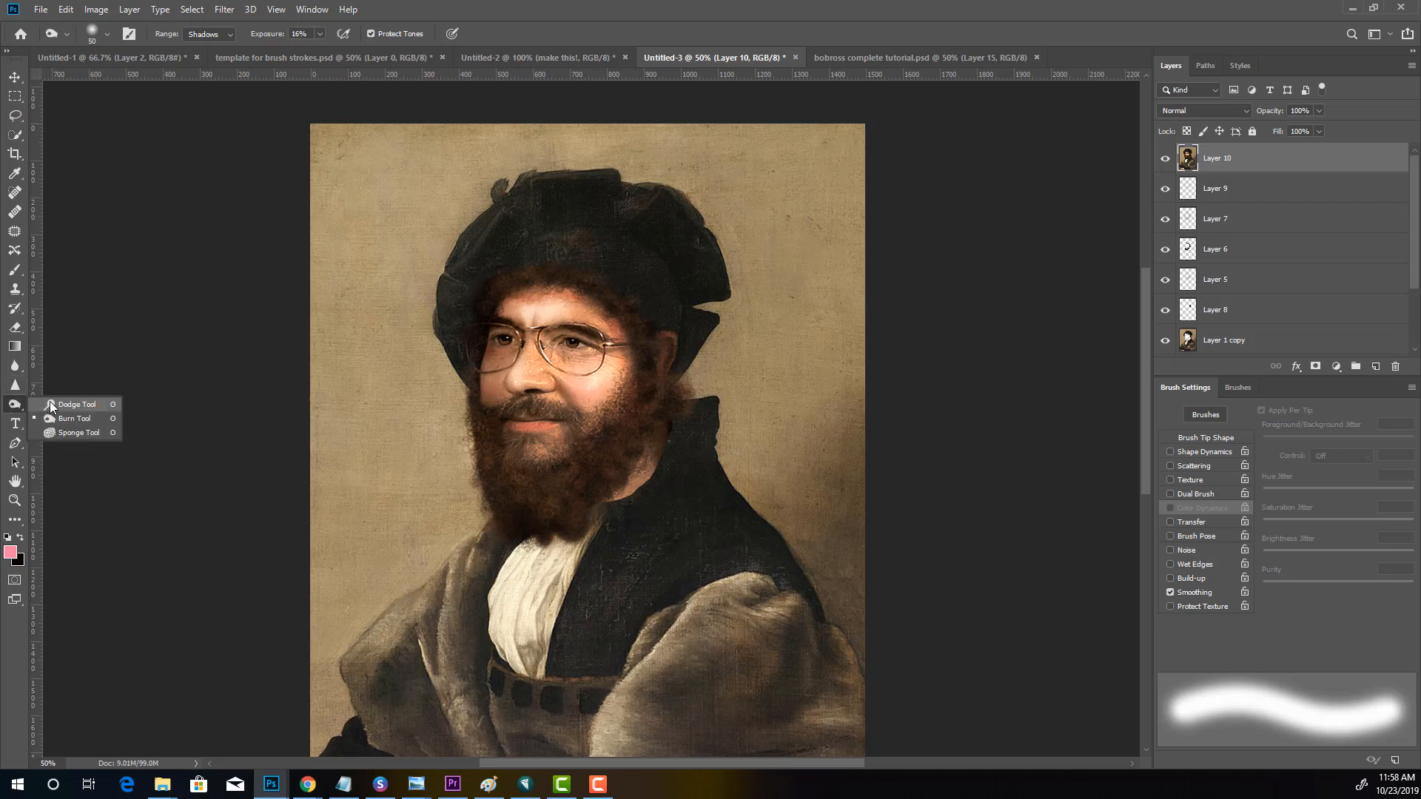
{"action": "left_click", "coordinate": [49, 404]}
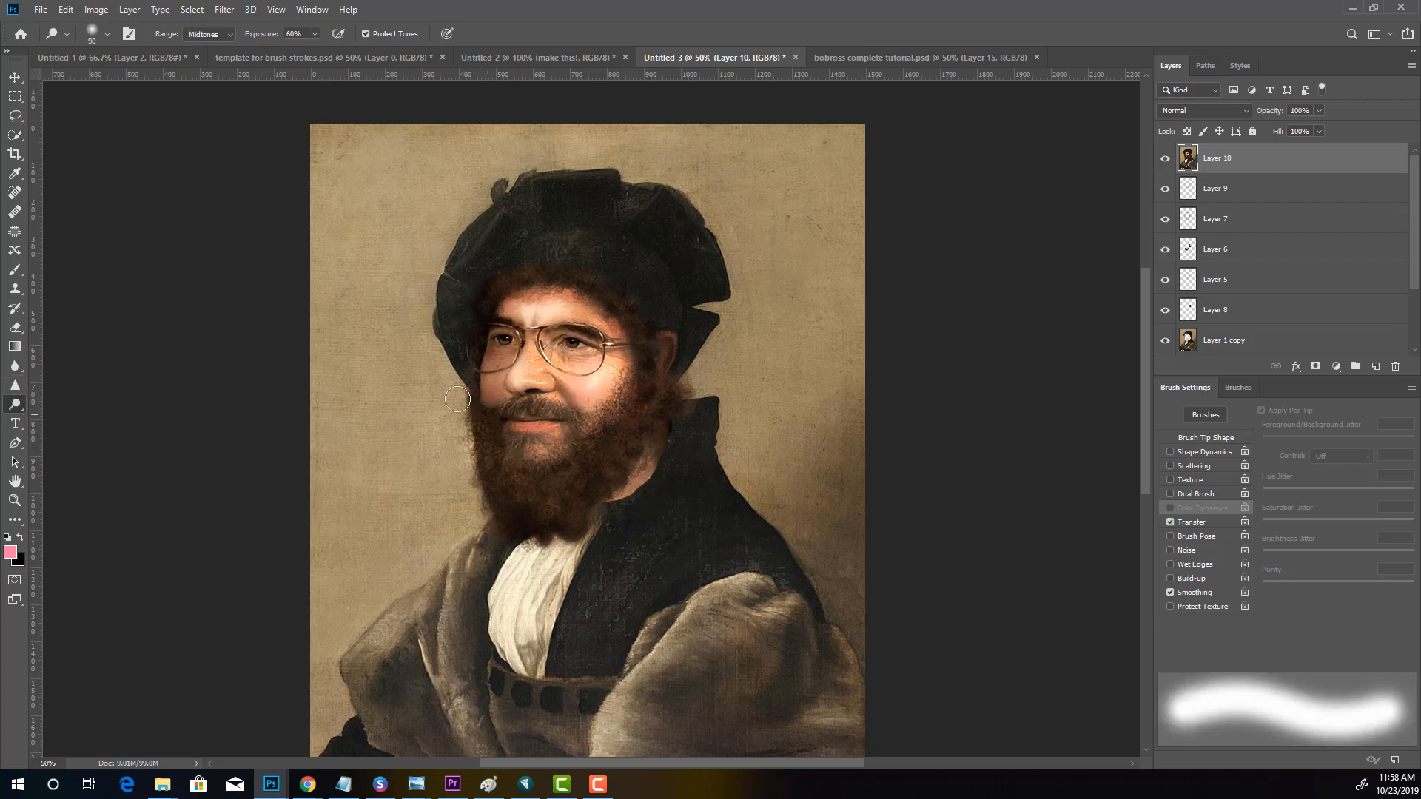
{"action": "left_click", "coordinate": [211, 34]}
{"action": "left_click", "coordinate": [212, 69]}
{"action": "left_click_drag", "start_coordinate": [473, 351], "coordinate": [480, 358]}
Brighten the metal rims of the glasses with a 20 px Dodge brush, reducing it to 9 px for finer highlights
{"action": "left_click", "coordinate": [107, 35]}
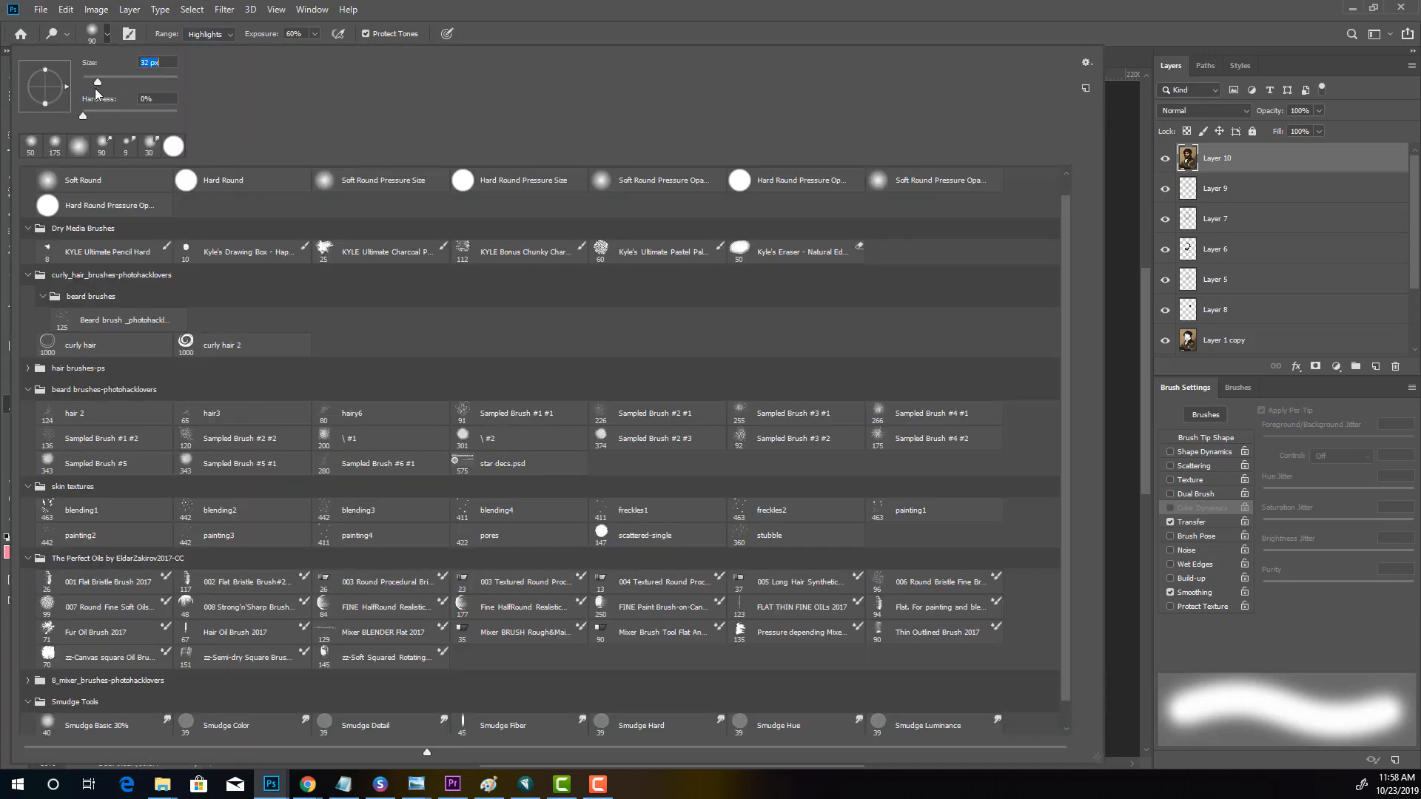
{"action": "type", "text": "20"}
{"action": "key", "text": "Return"}
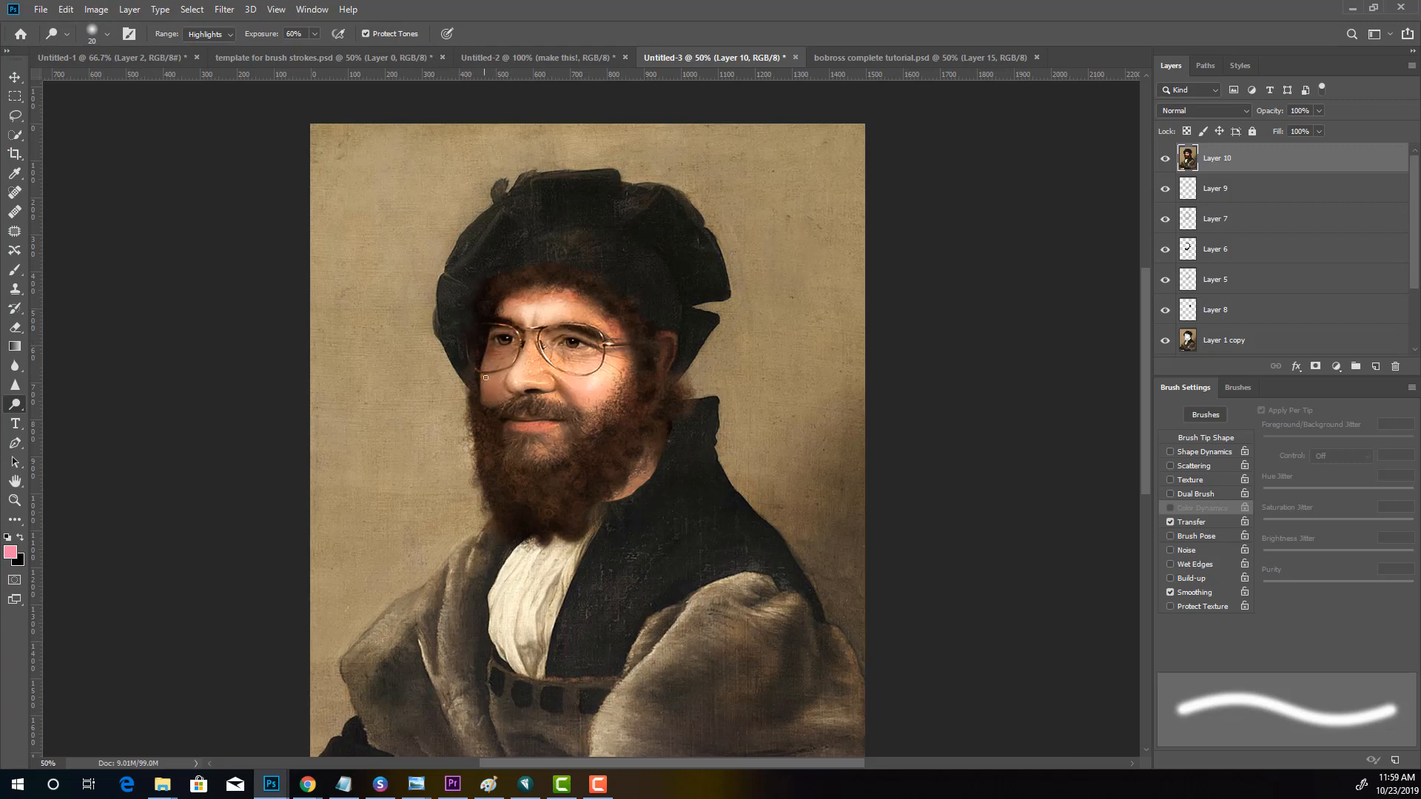
{"action": "left_click_drag", "start_coordinate": [518, 342], "coordinate": [513, 366]}
{"action": "key", "text": "bracketleft"}
{"action": "key", "text": "bracketleft"}
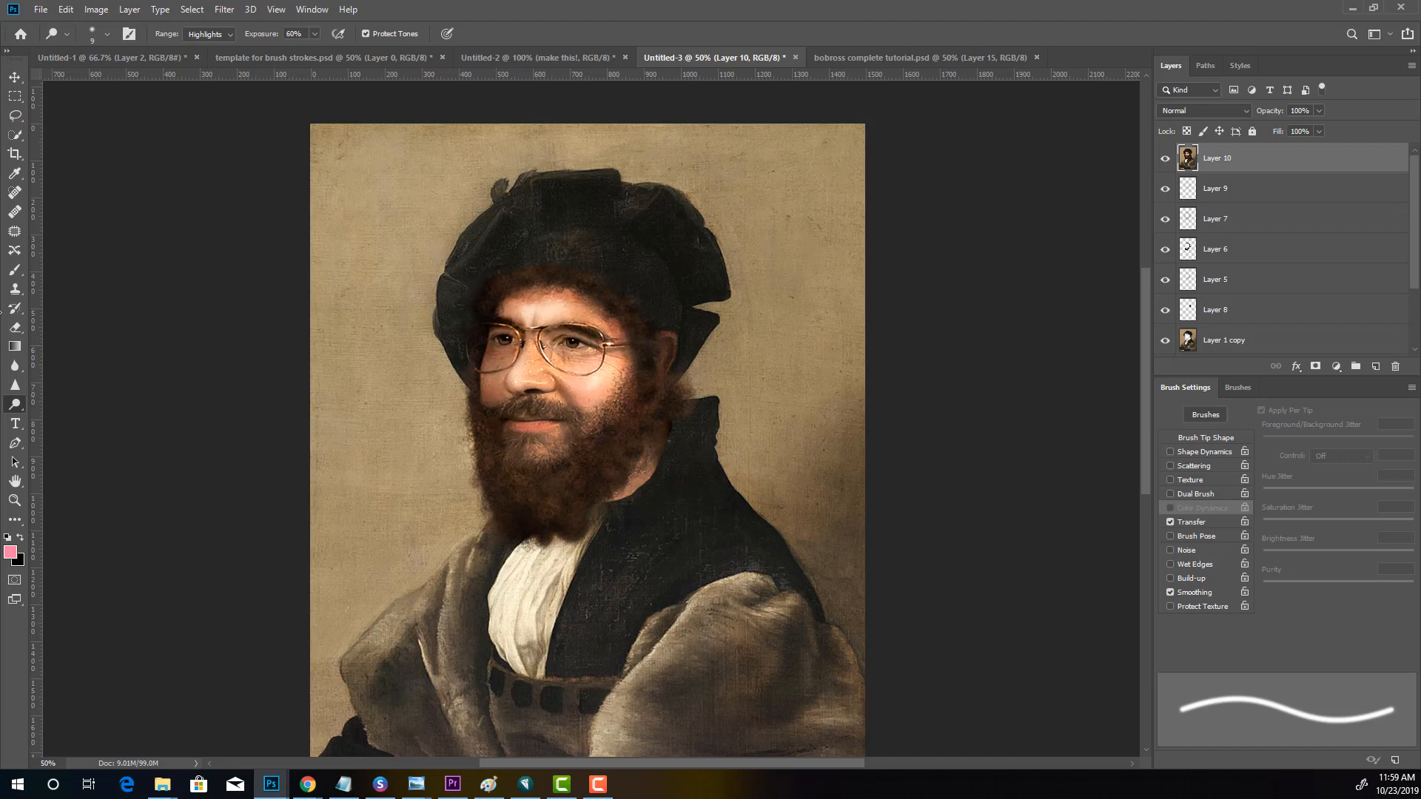
Lower the Dodge tool's exposure to 21% and touch up the glasses rim beside the nose bridge
{"action": "left_click", "coordinate": [312, 9]}
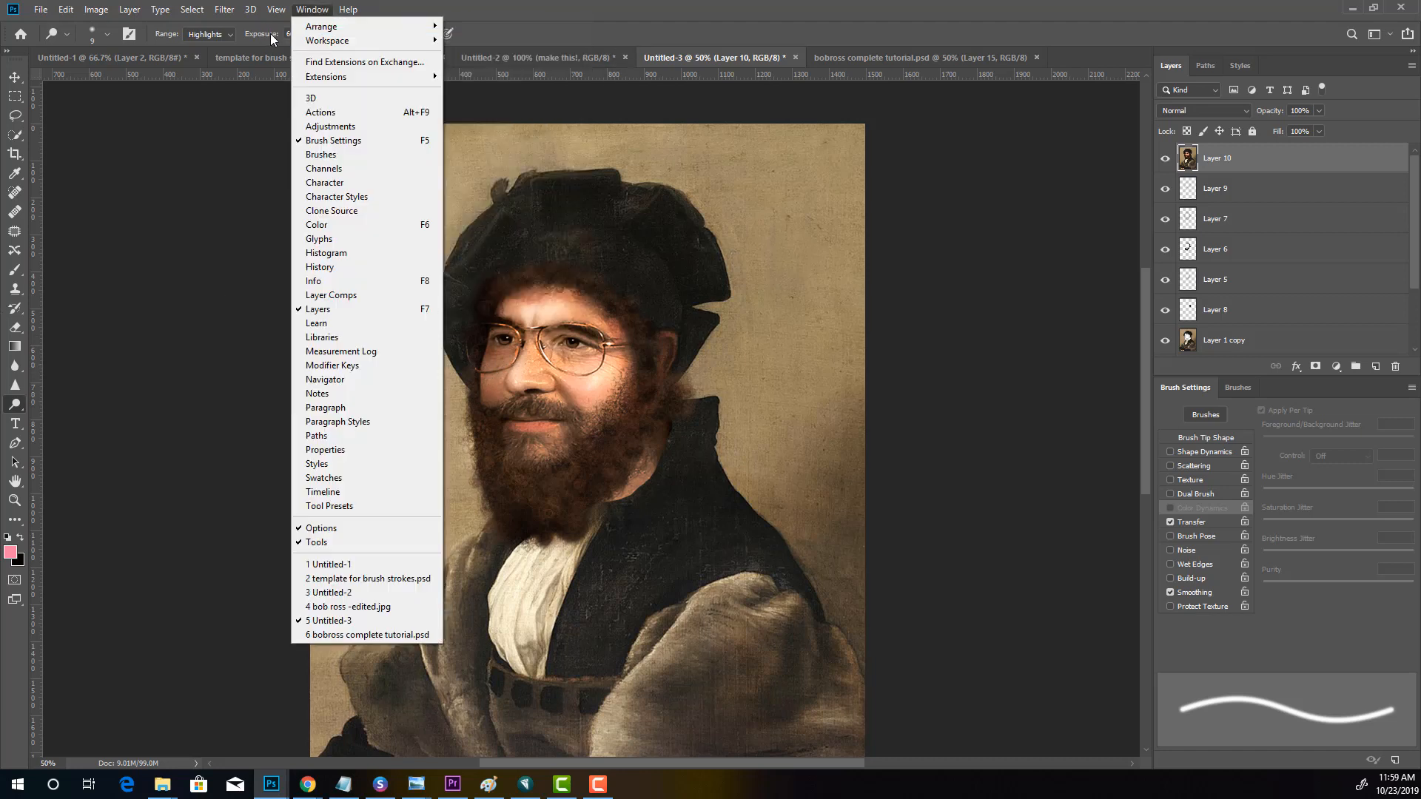
{"action": "left_click", "coordinate": [269, 33]}
{"action": "left_click", "coordinate": [300, 34]}
{"action": "left_click_drag", "start_coordinate": [311, 50], "coordinate": [289, 52]}
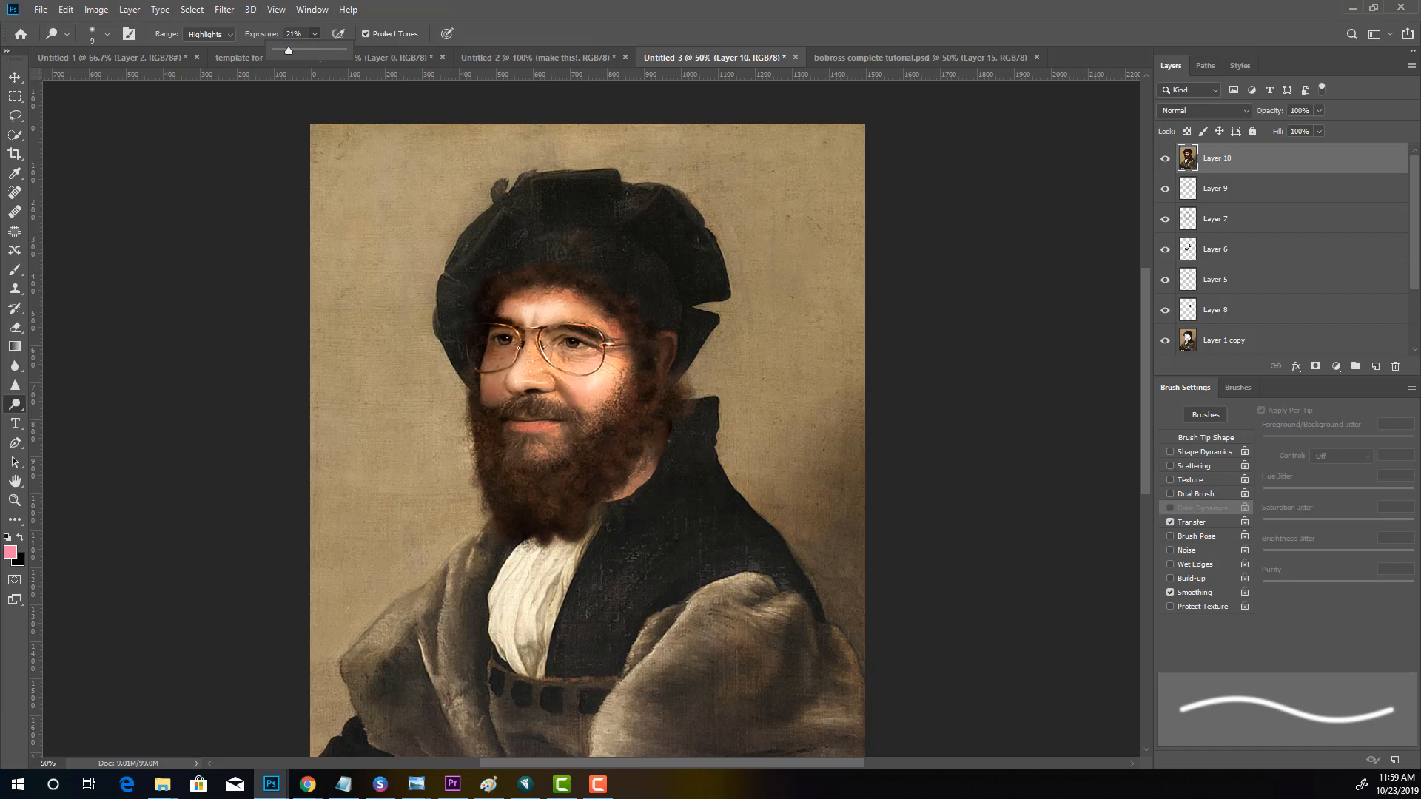
{"action": "left_click", "coordinate": [519, 349]}
Switch to the Burn tool and duplicate Layer 10 under the default copy name
{"action": "right_click", "coordinate": [15, 405]}
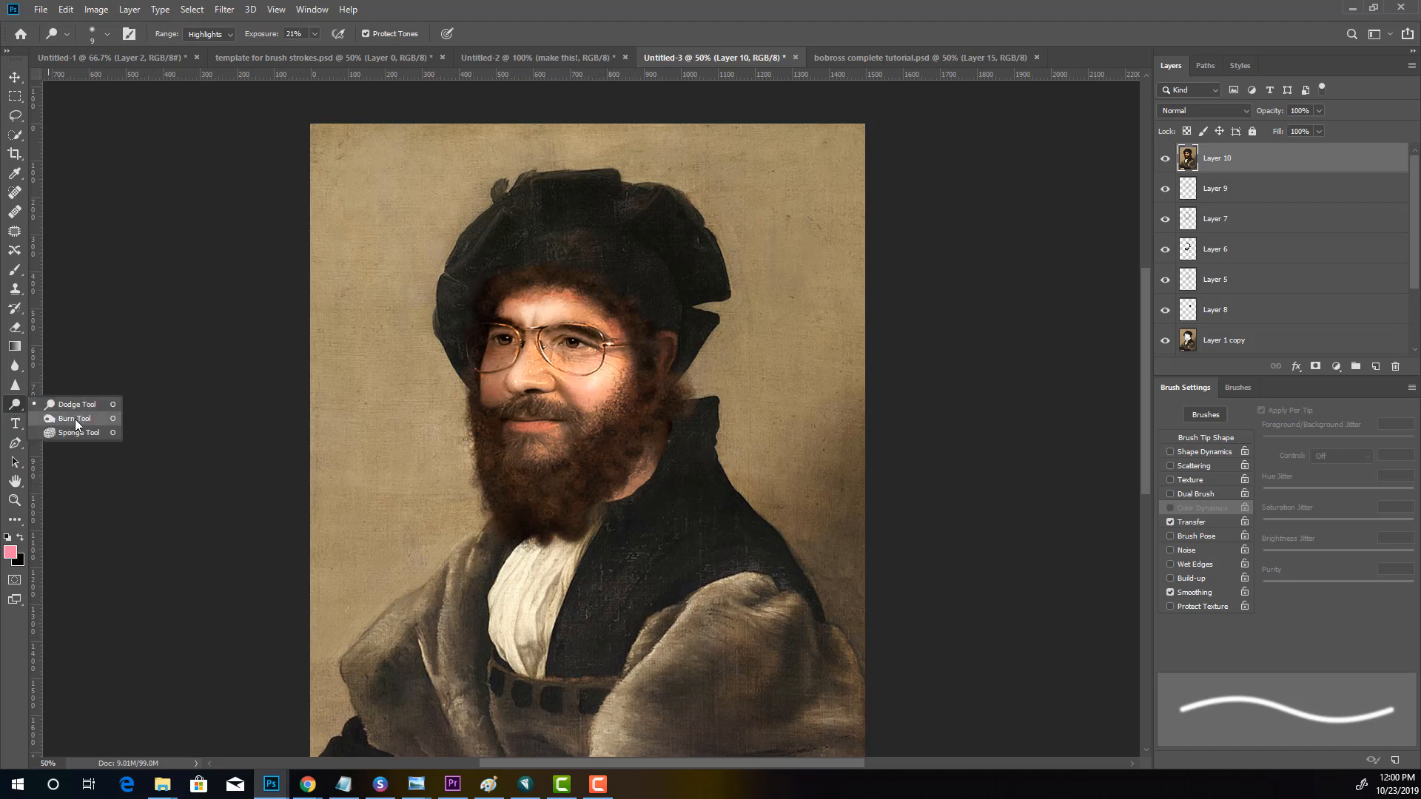
{"action": "left_click", "coordinate": [74, 419]}
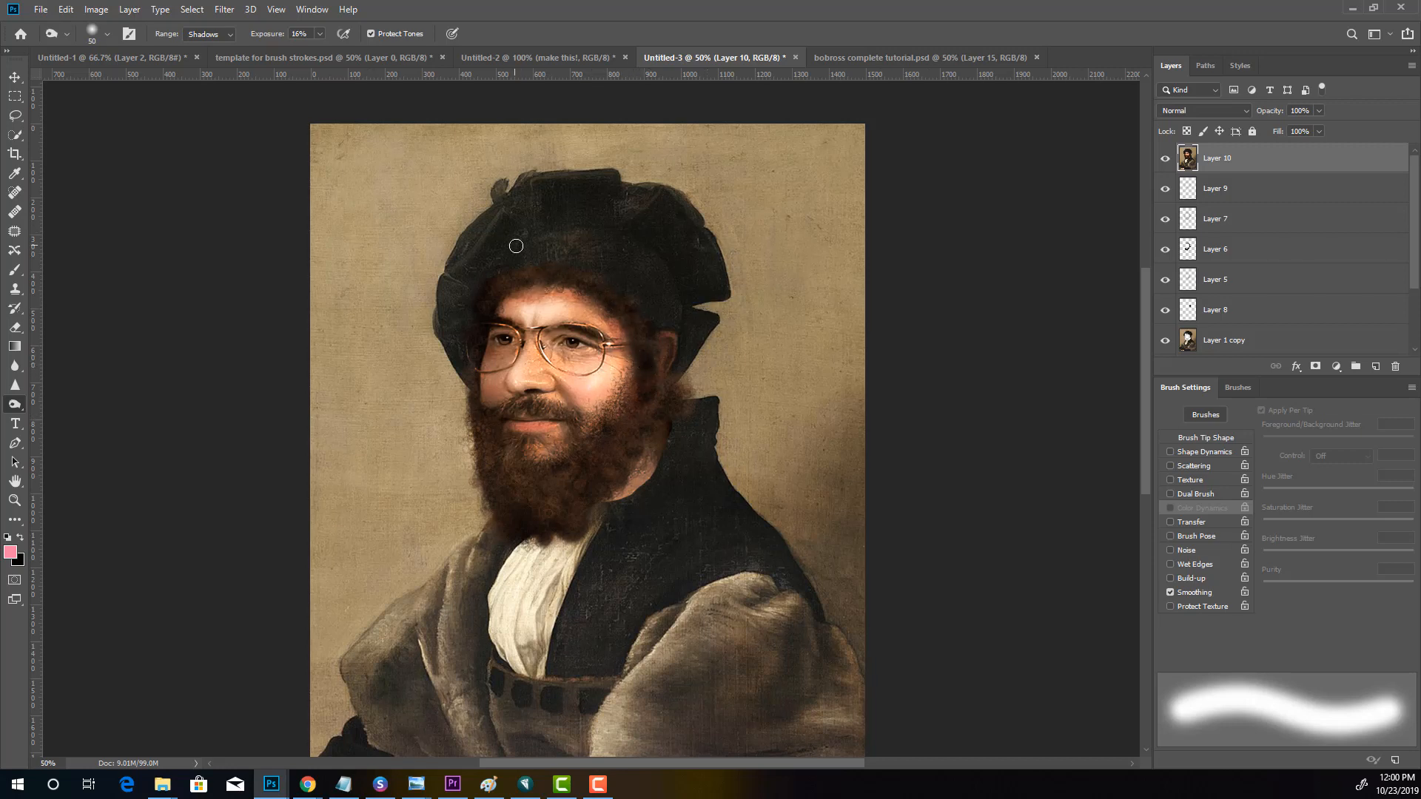
{"action": "right_click", "coordinate": [1236, 150]}
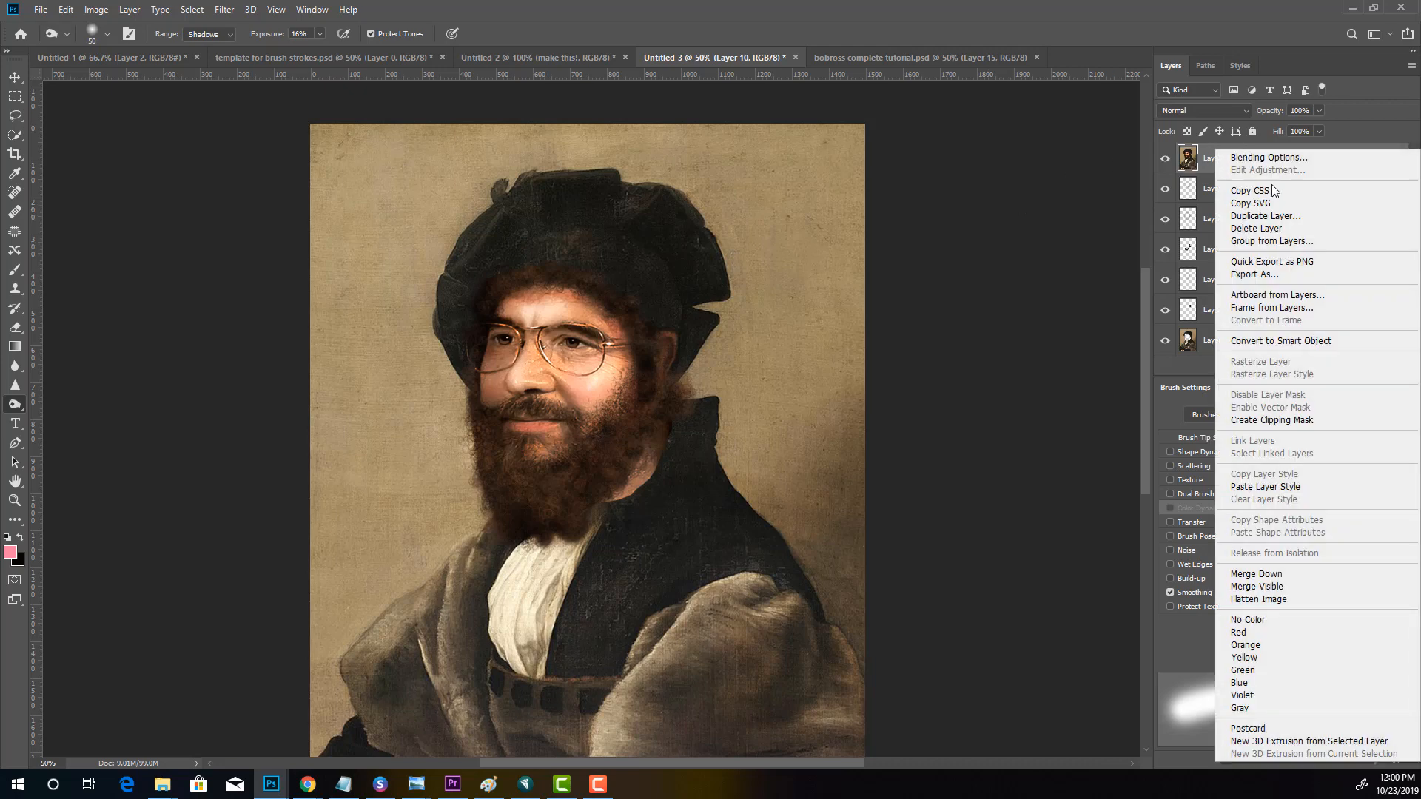
{"action": "left_click", "coordinate": [1275, 216]}
{"action": "left_click", "coordinate": [844, 222]}
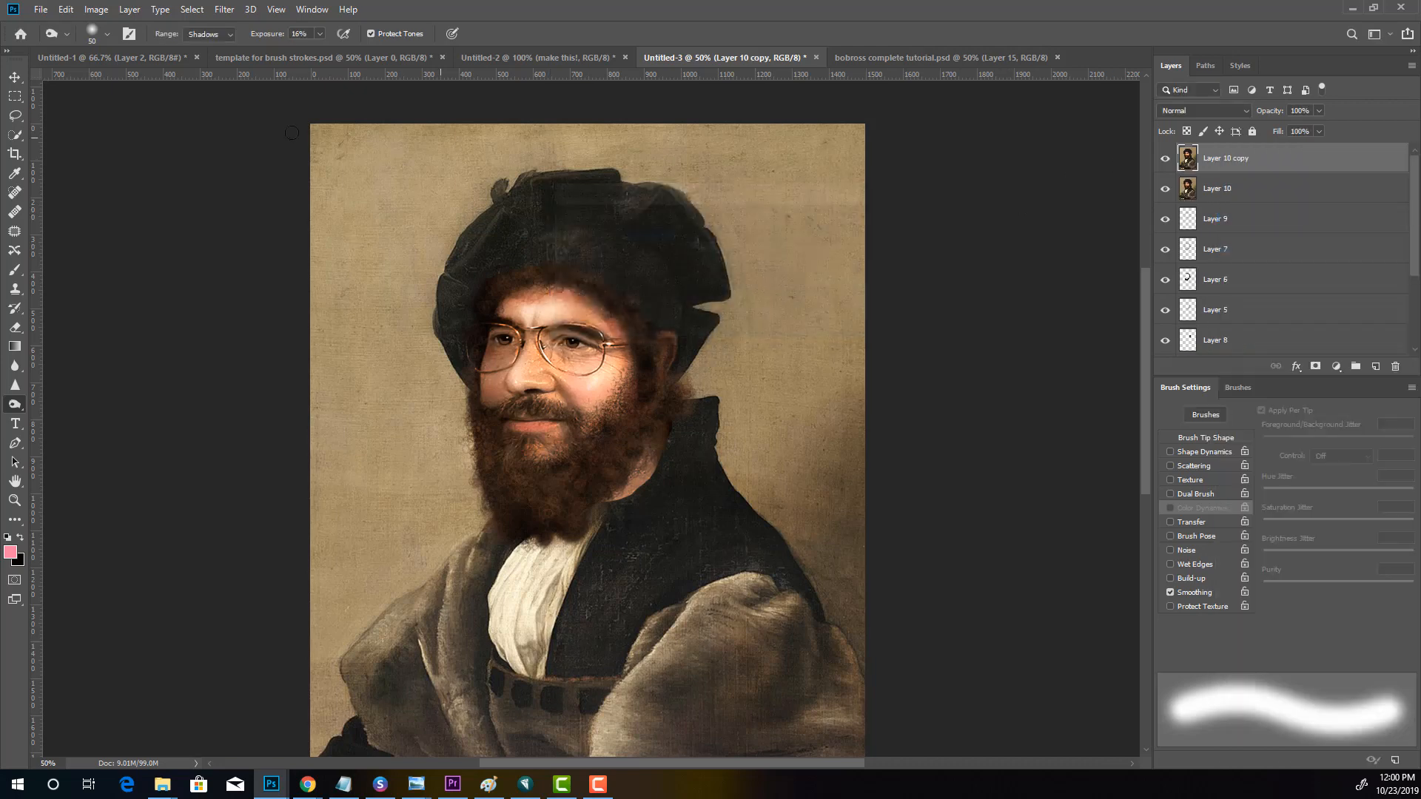
Apply a High Pass filter with a radius of 156.1 pixels to Layer 10 copy
{"action": "left_click", "coordinate": [224, 9]}
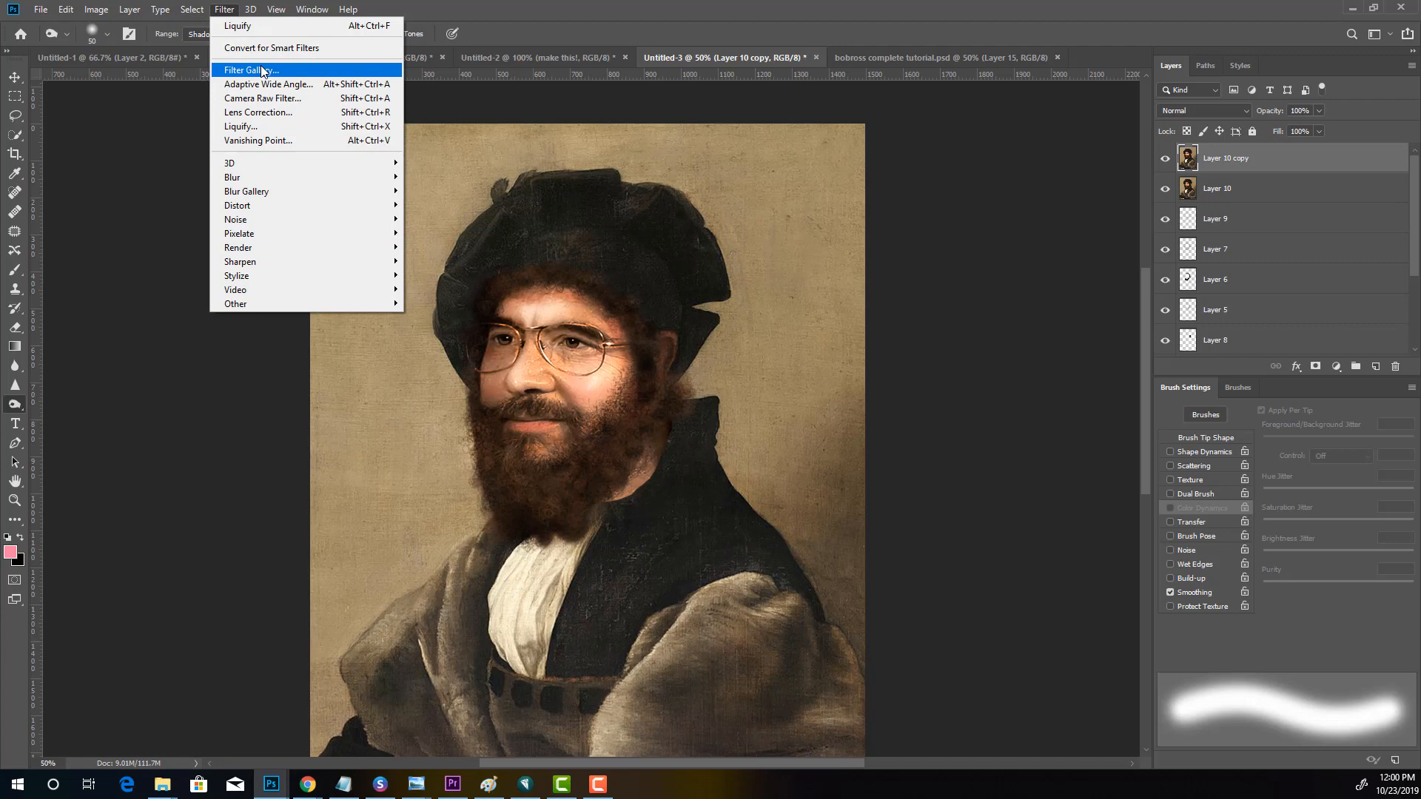
{"action": "mouse_move", "coordinate": [289, 304]}
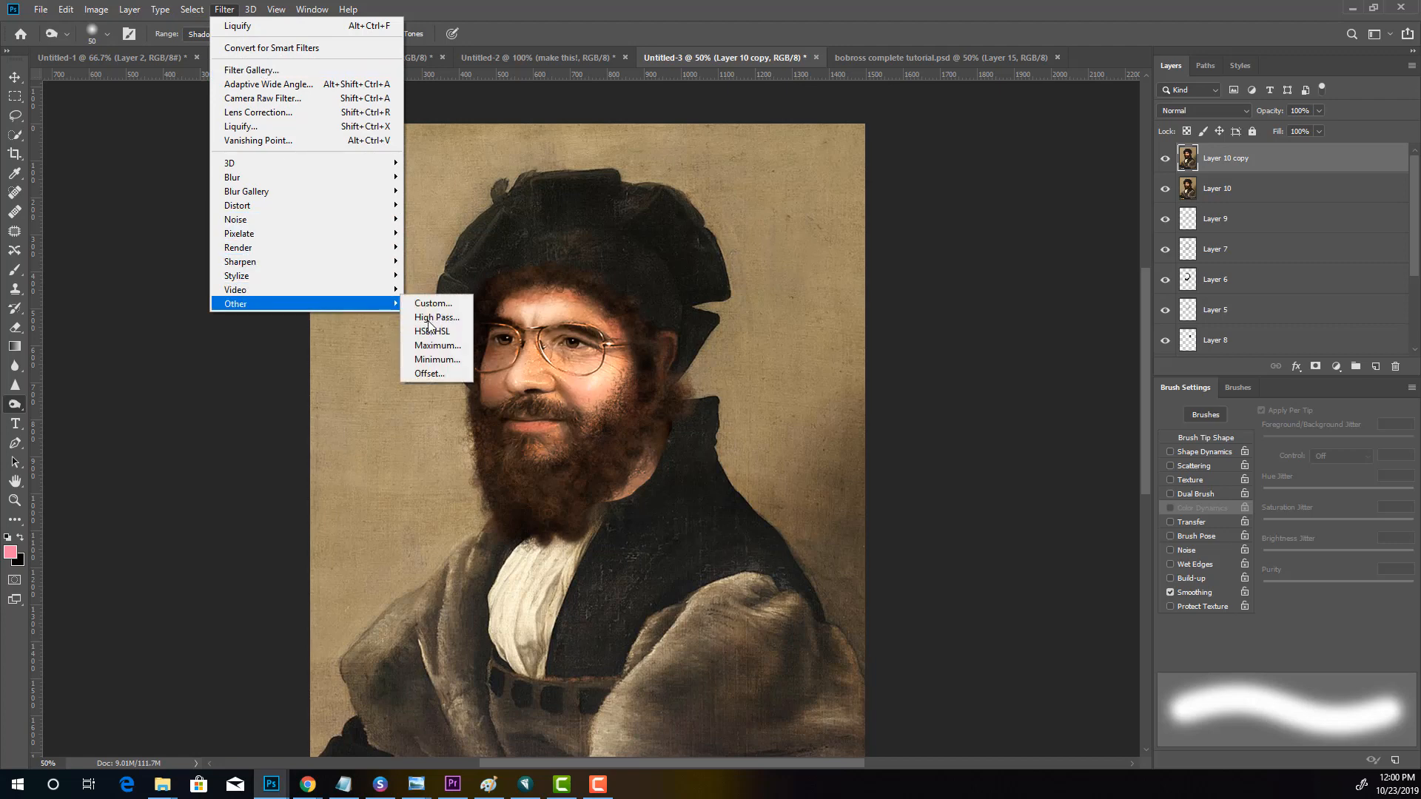
{"action": "left_click", "coordinate": [433, 318]}
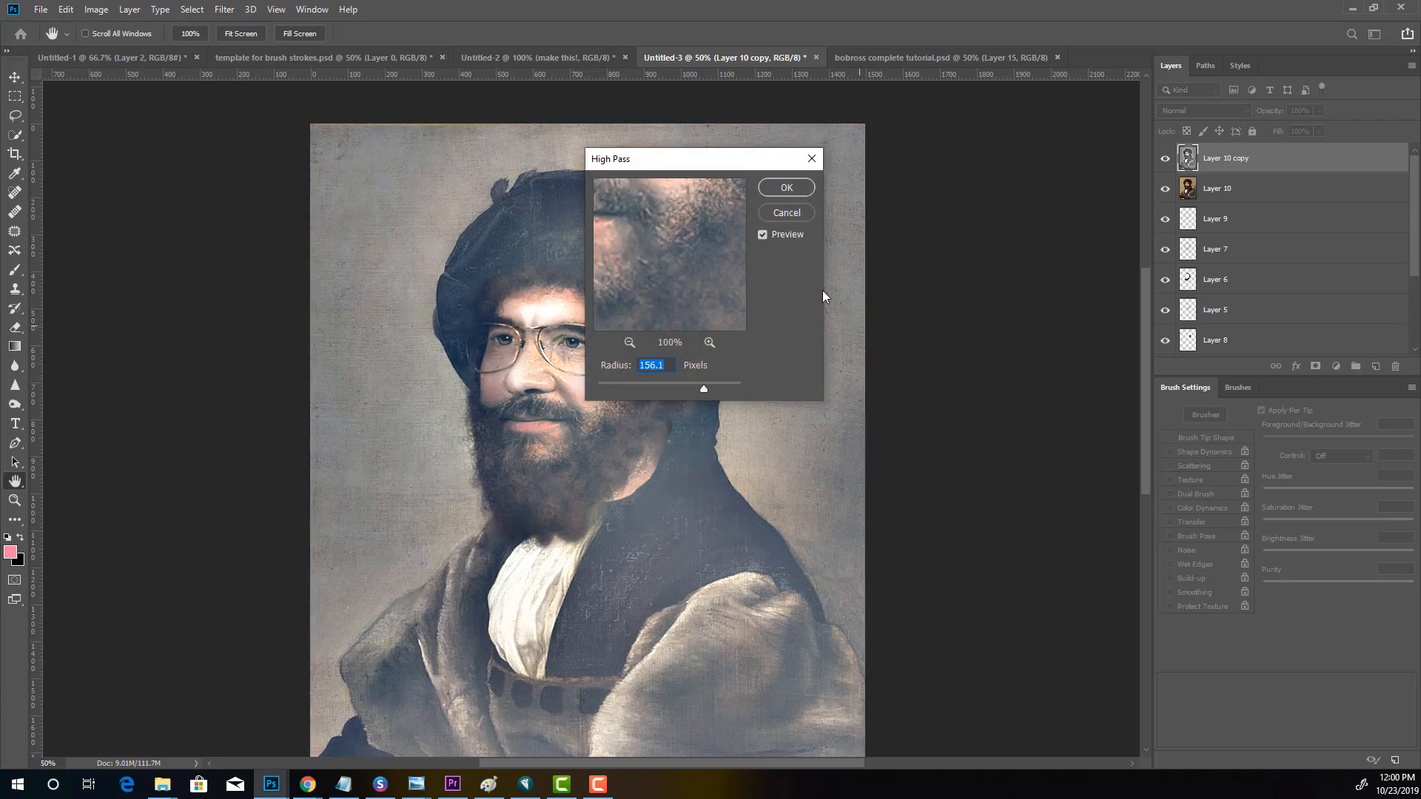
{"action": "left_click", "coordinate": [786, 194]}
Set Layer 10 copy's blend mode to Soft Light and reduce its fill to 23%
{"action": "left_click", "coordinate": [1191, 109]}
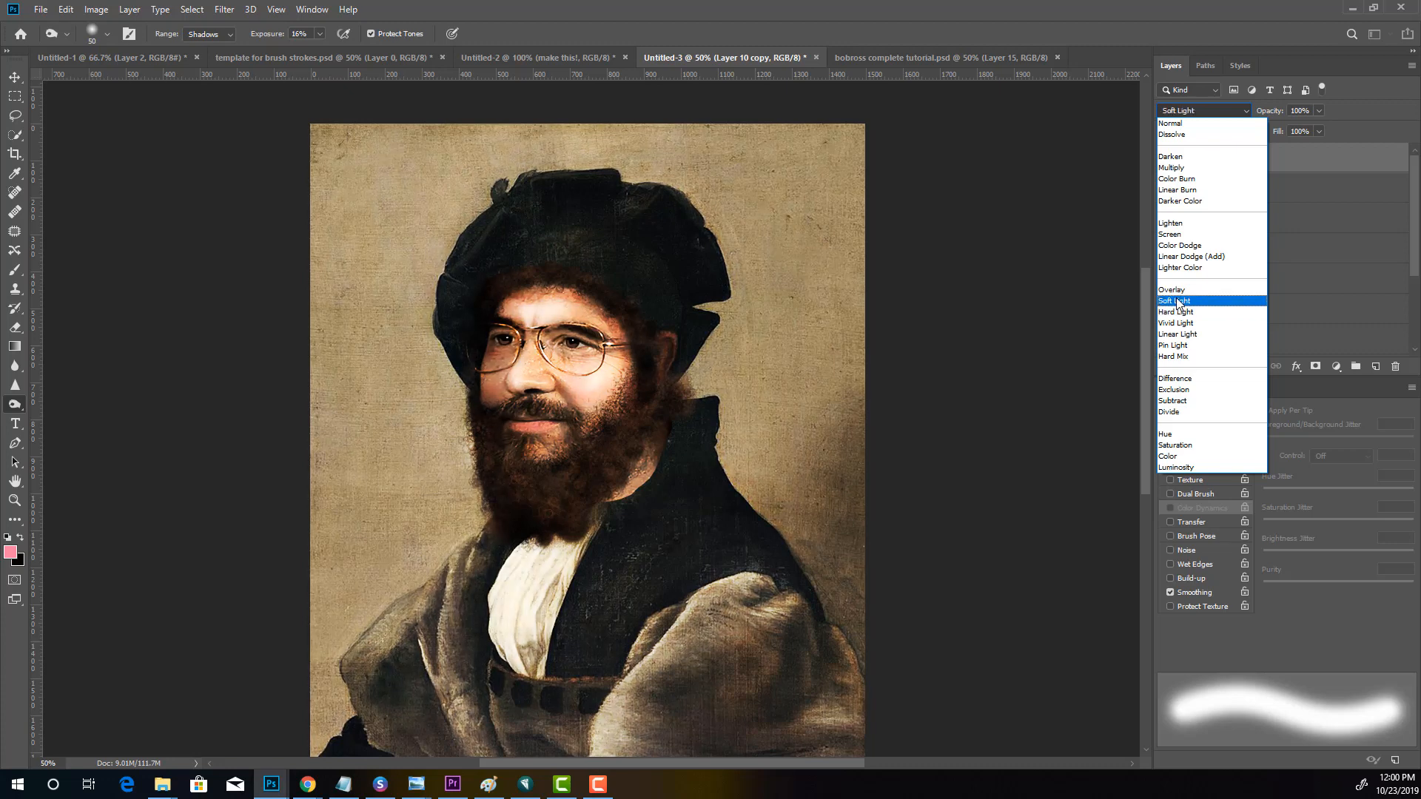
{"action": "left_click", "coordinate": [1177, 302]}
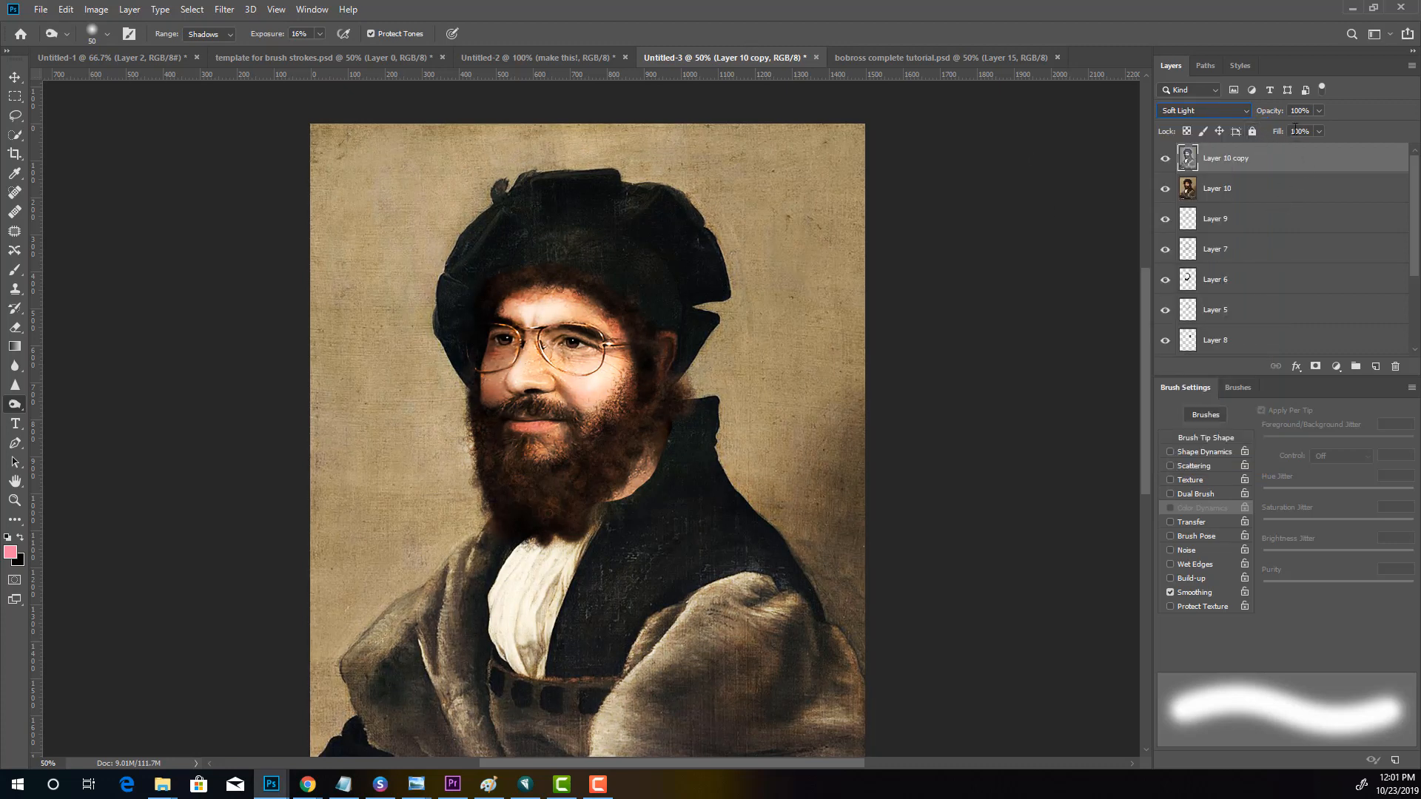
{"action": "left_click", "coordinate": [1319, 132]}
{"action": "left_click_drag", "start_coordinate": [1277, 149], "coordinate": [1267, 149]}
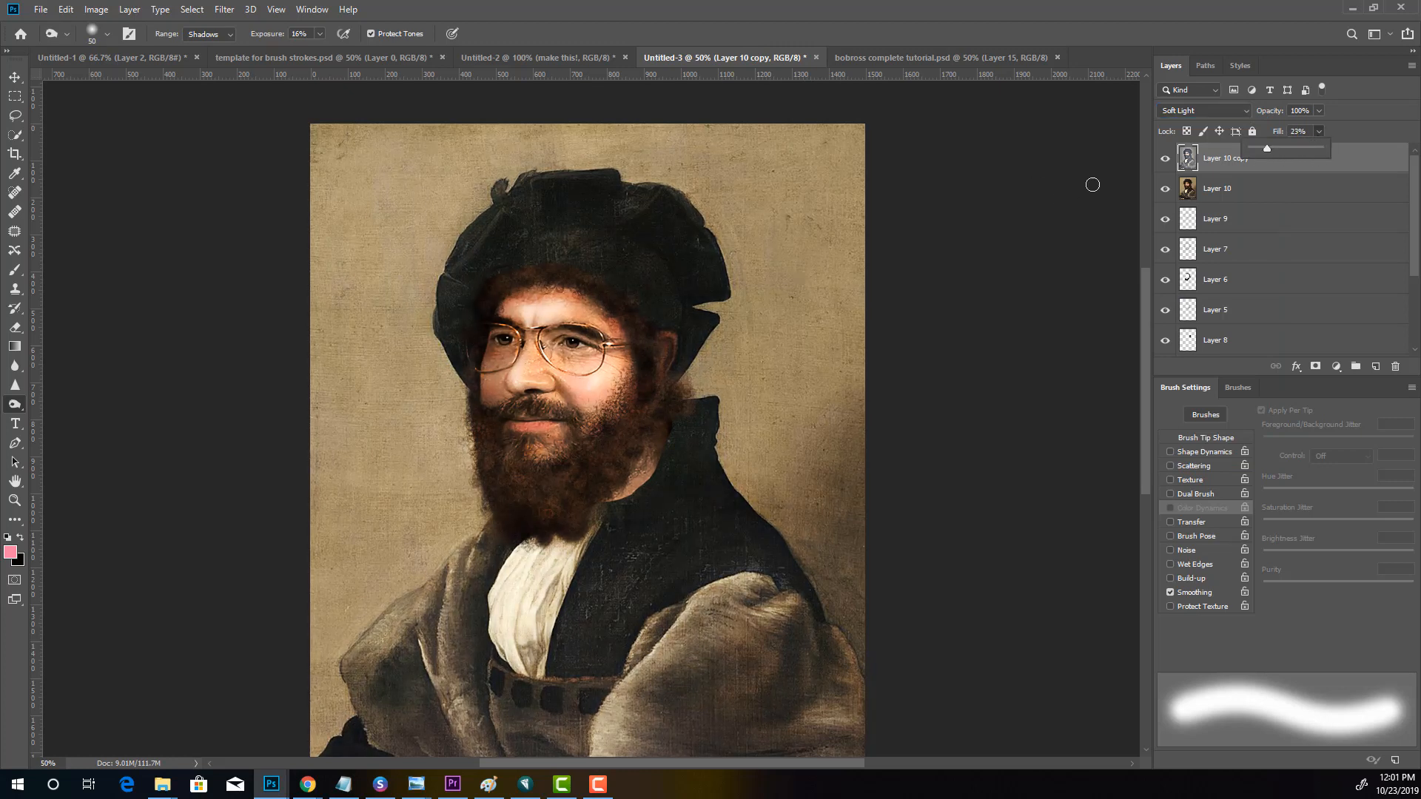
Compare the portrait with and without the High Pass layer, and merge it down into Layer 10
{"action": "left_click", "coordinate": [1164, 160]}
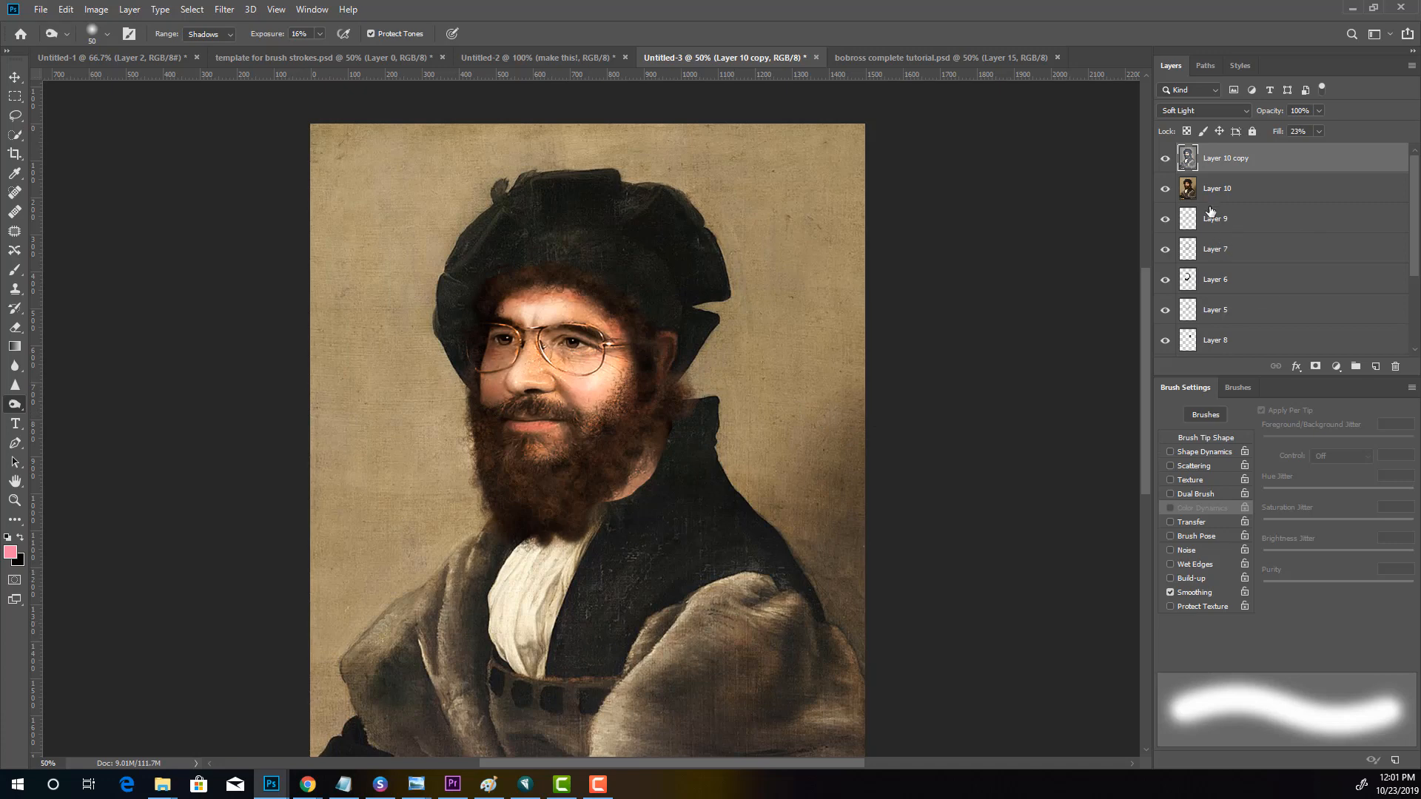
{"action": "right_click", "coordinate": [1235, 166]}
{"action": "left_click", "coordinate": [1072, 580]}
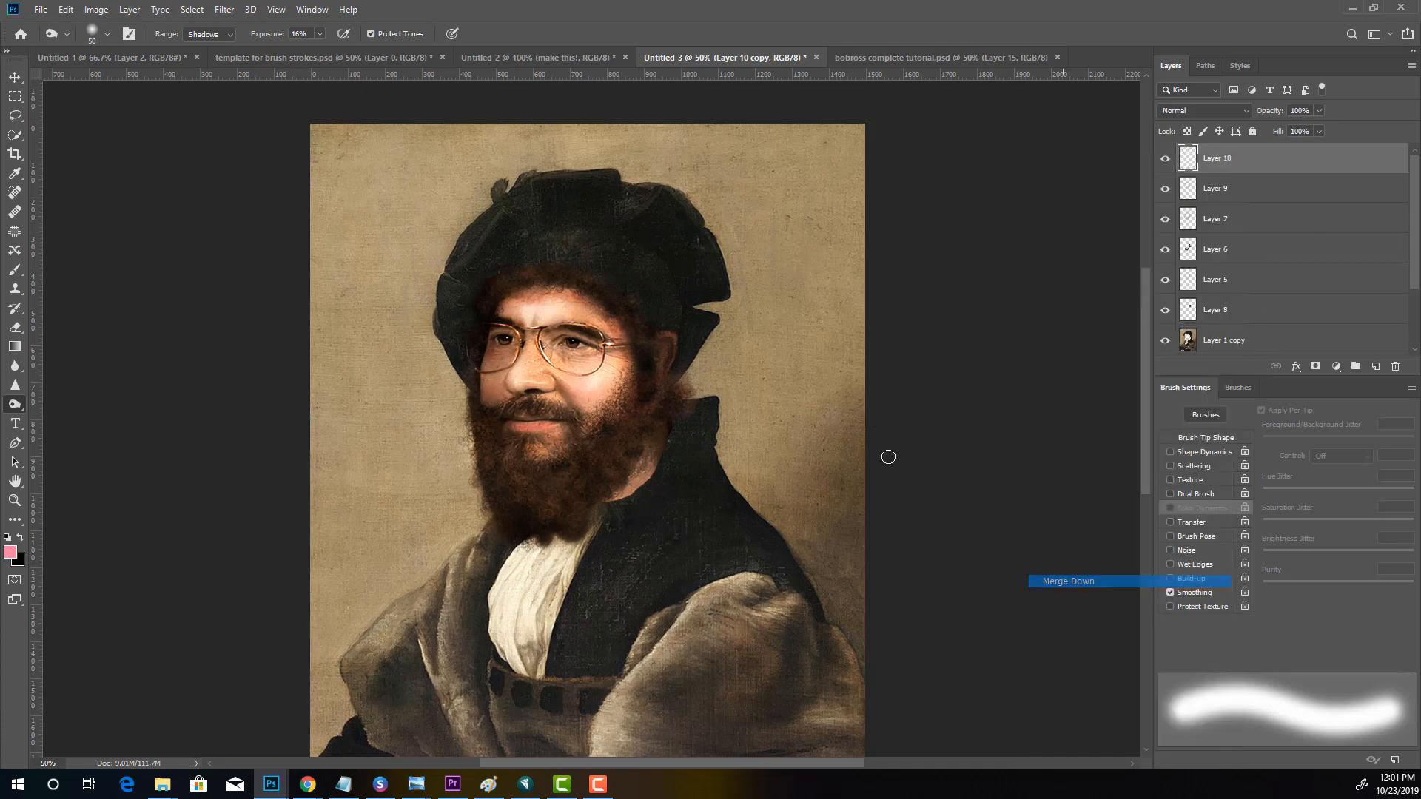
Try a Curves adjustment on Layer 10, anchoring the midtones and raising the highlights at input 217 to output 227
{"action": "left_click", "coordinate": [98, 9]}
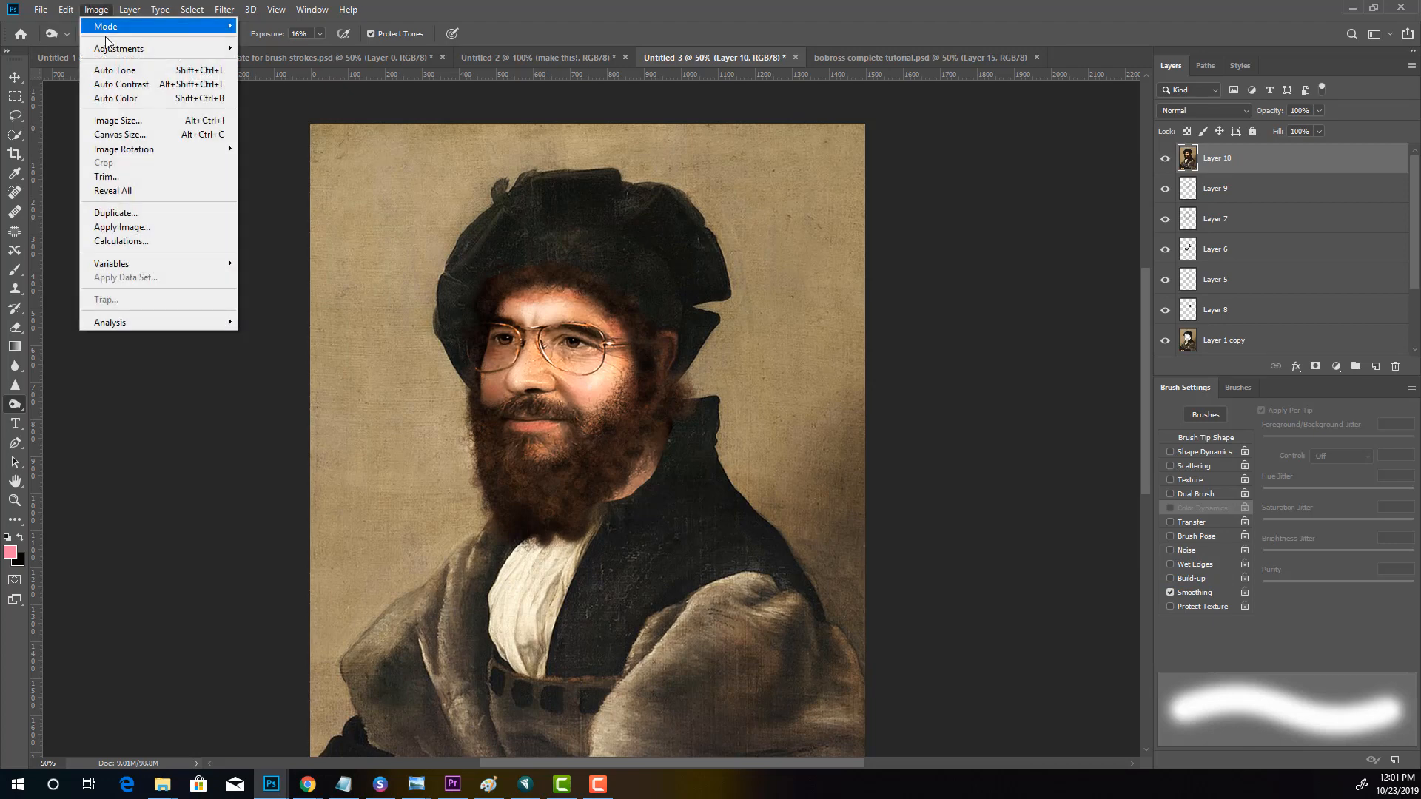
{"action": "left_click", "coordinate": [296, 77]}
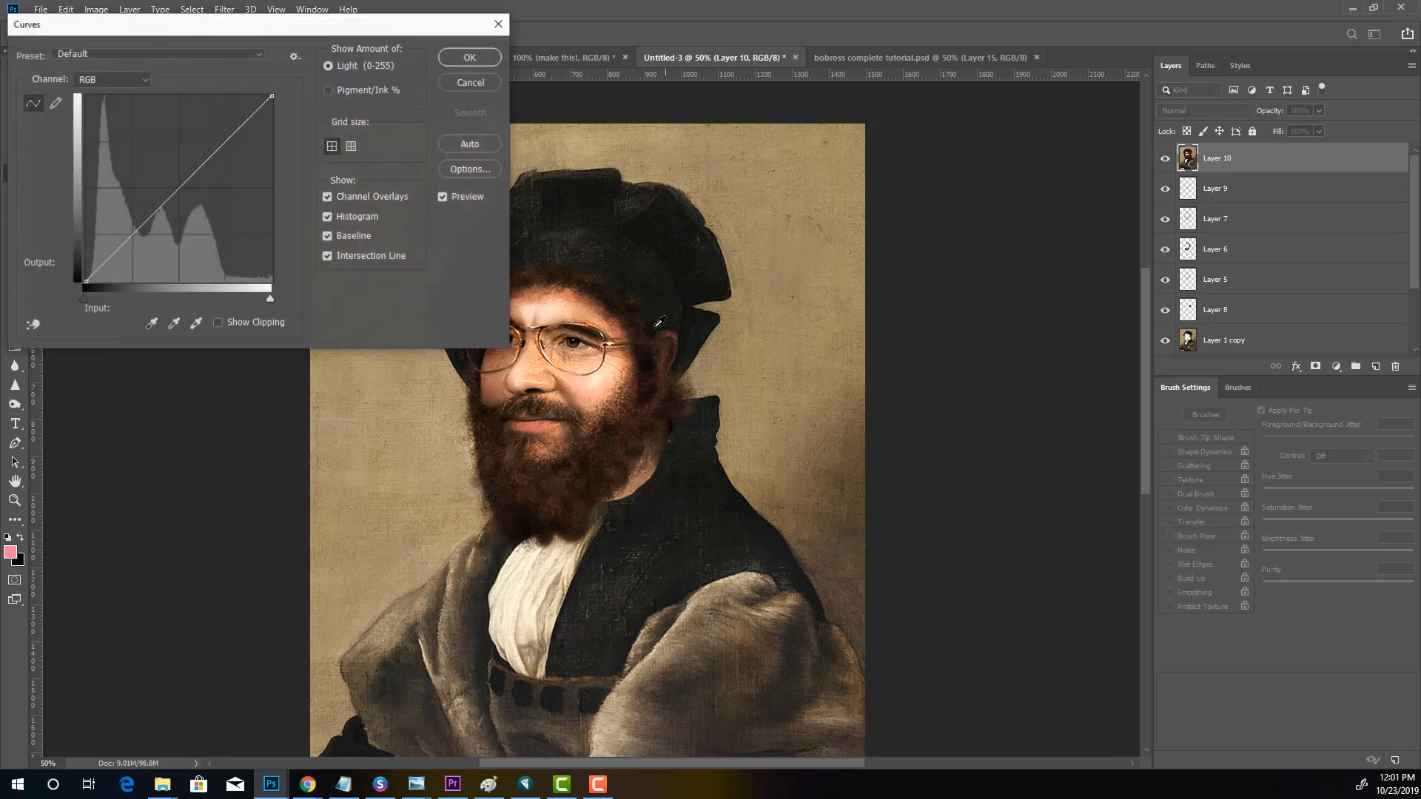
{"action": "left_click_drag", "start_coordinate": [178, 189], "coordinate": [182, 190]}
{"action": "left_click_drag", "start_coordinate": [244, 123], "coordinate": [245, 116]}
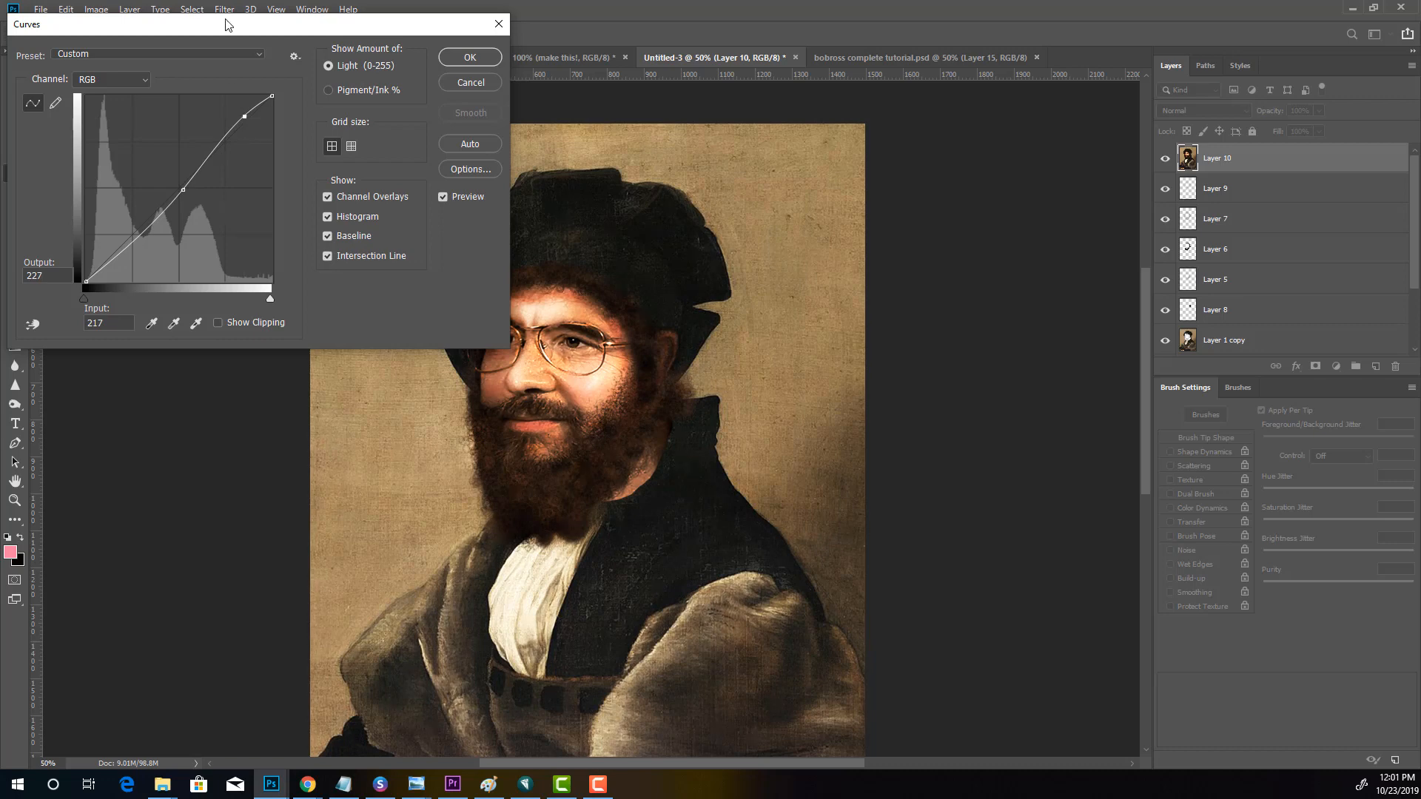
{"action": "left_click_drag", "start_coordinate": [231, 23], "coordinate": [1151, 9]}
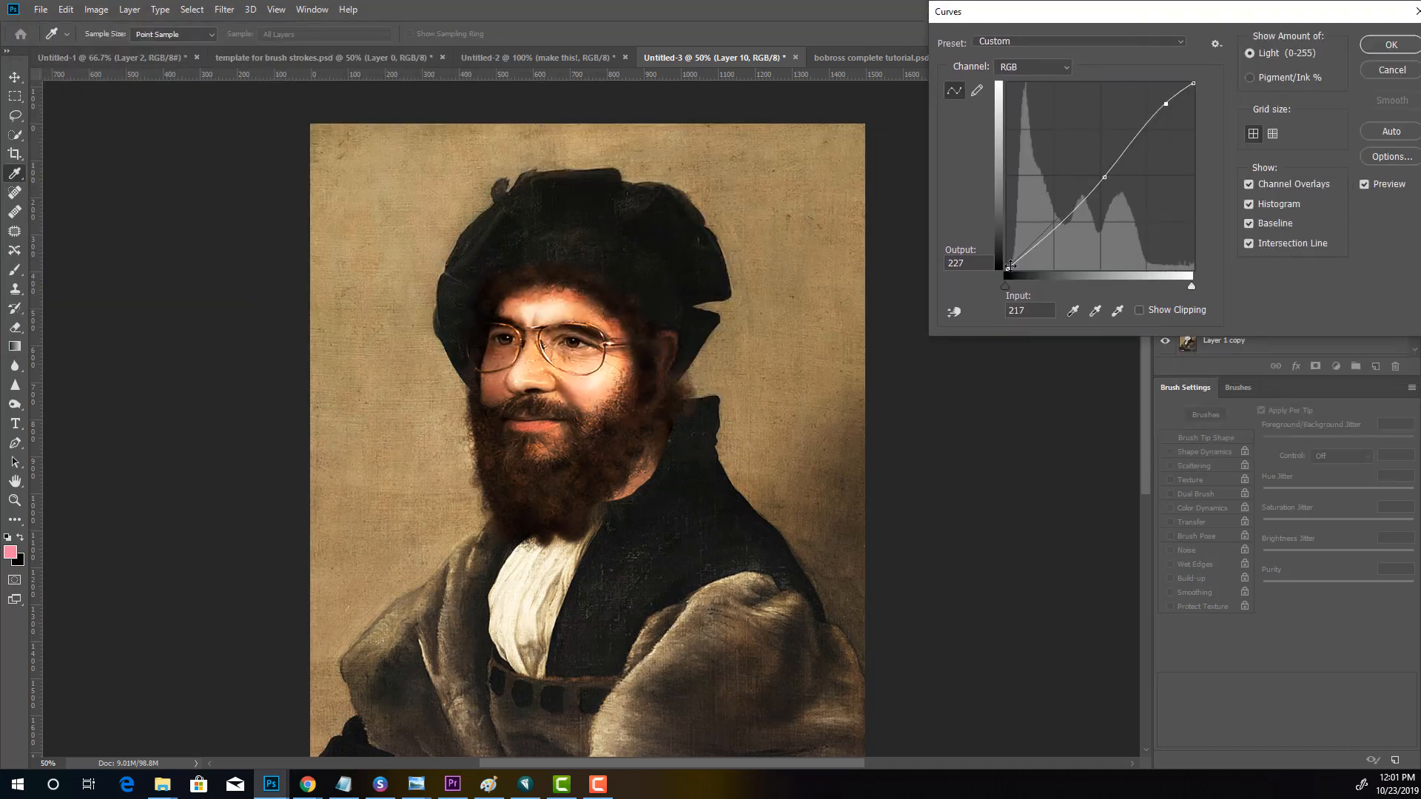
Try fading the blacks with a curve point at input 32, output 52 and midtones at input 130, output 116, and cancel
{"action": "left_click_drag", "start_coordinate": [1010, 266], "coordinate": [1014, 217]}
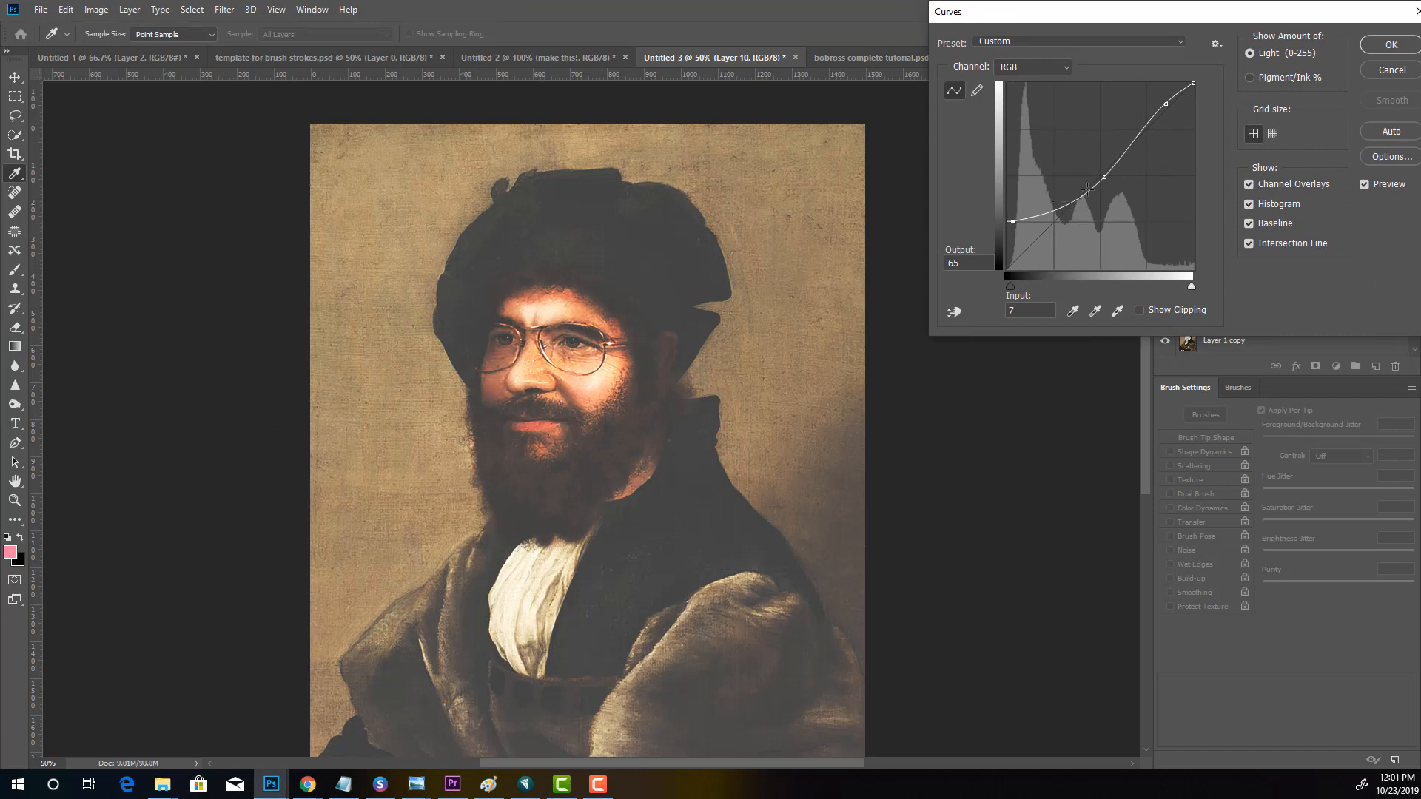
{"action": "left_click_drag", "start_coordinate": [1008, 220], "coordinate": [1029, 231]}
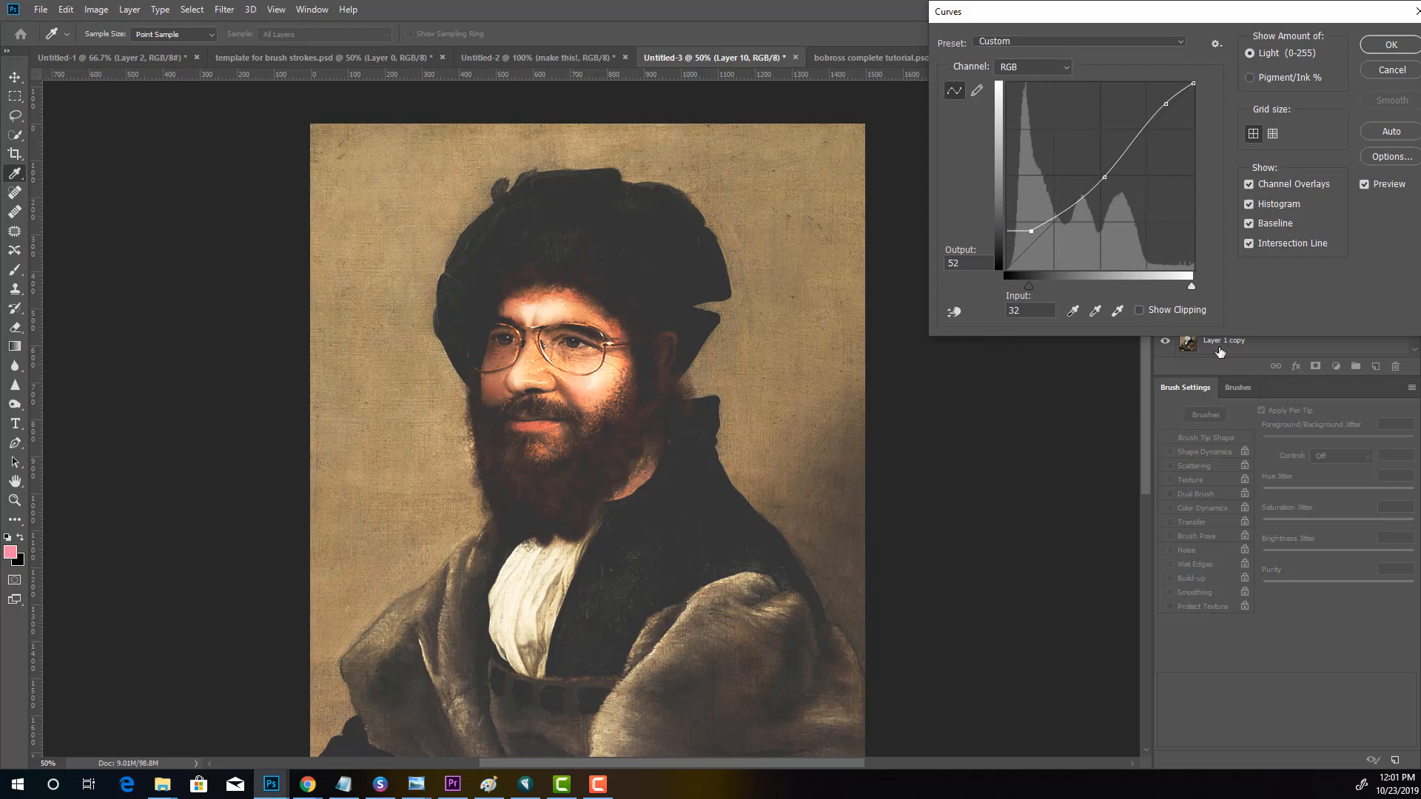
{"action": "mouse_move", "coordinate": [1105, 177]}
{"action": "left_mouse_down"}
{"action": "mouse_move", "coordinate": [1069, 175]}
{"action": "mouse_move", "coordinate": [1103, 184]}
{"action": "left_mouse_up"}
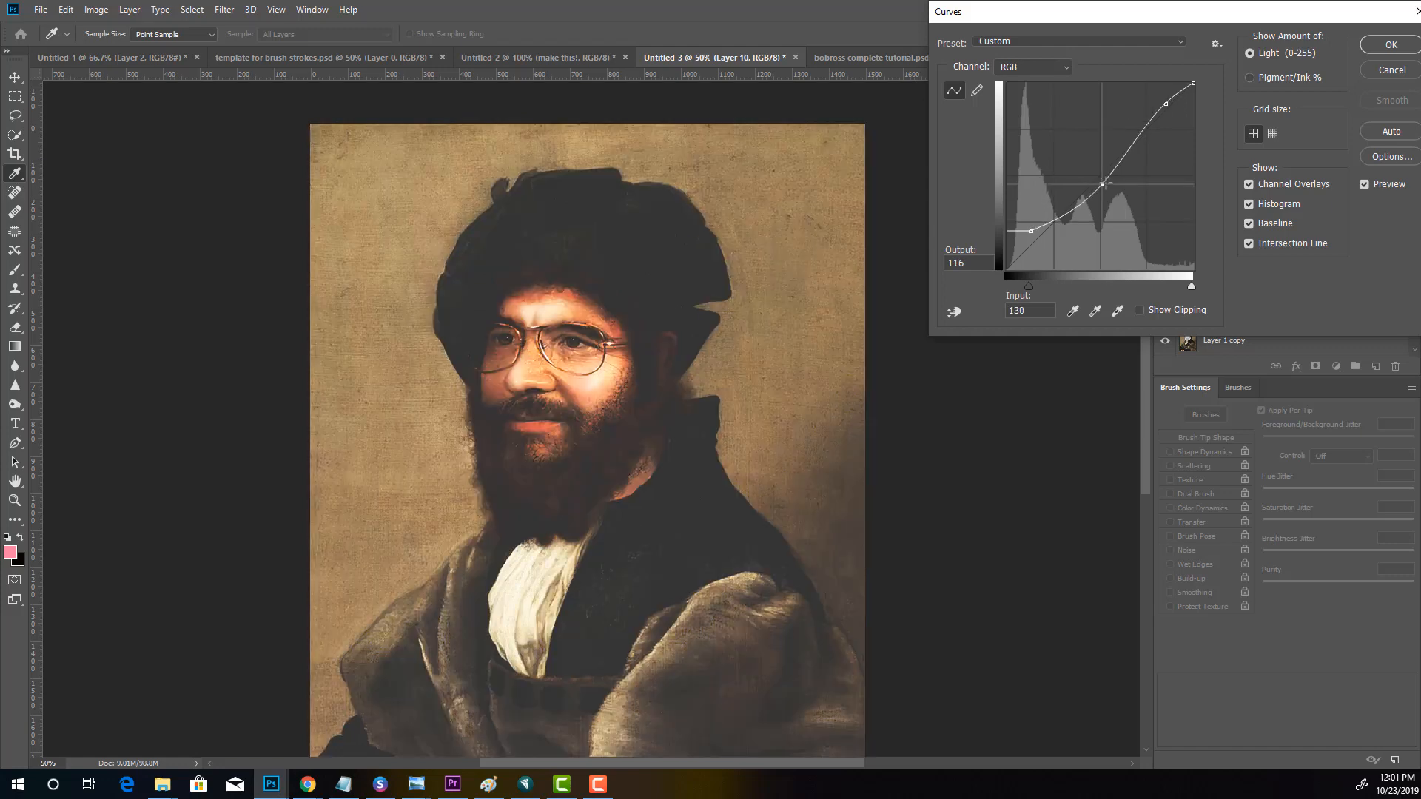
{"action": "left_click_drag", "start_coordinate": [1268, 21], "coordinate": [853, 48]}
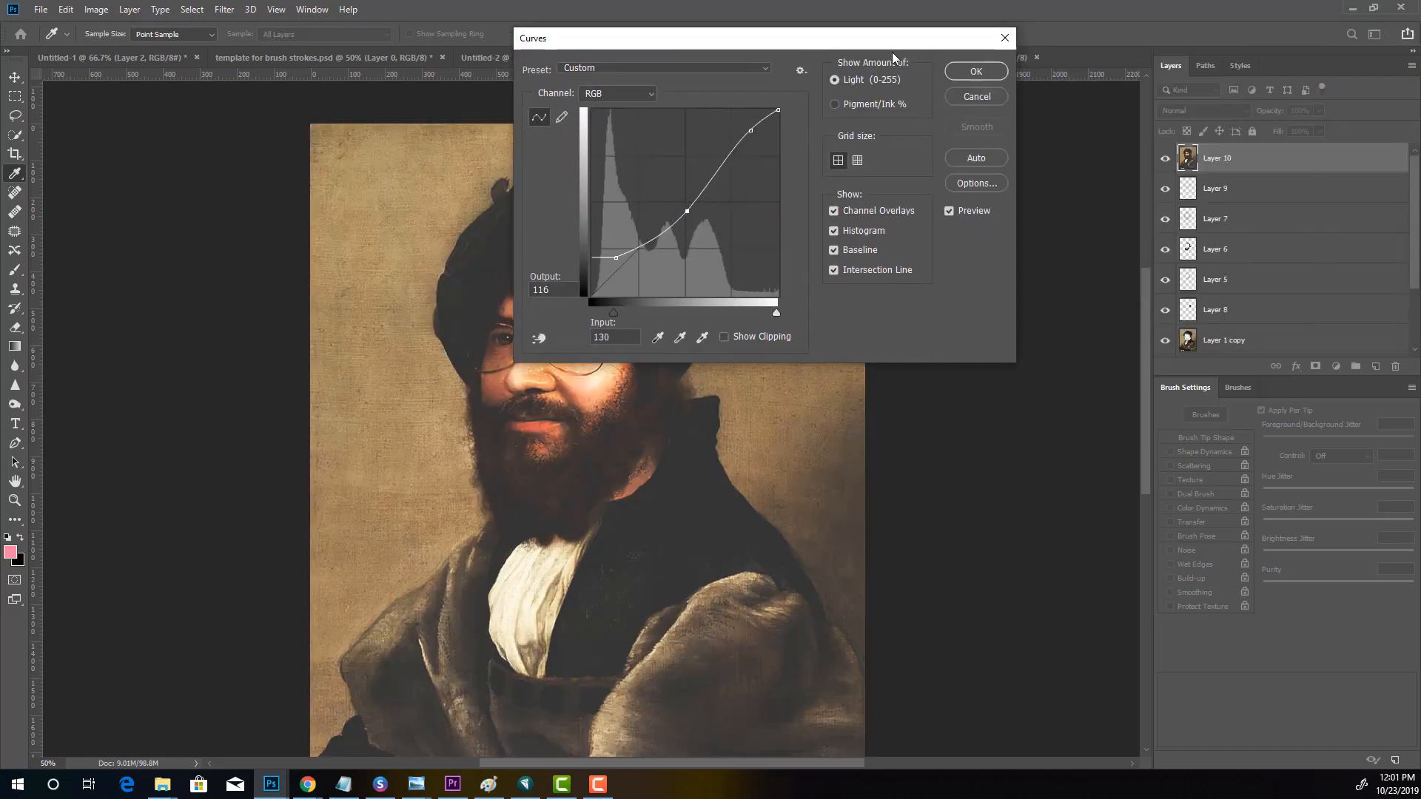
{"action": "left_click", "coordinate": [957, 97]}
Duplicate Layer 10 to get a separate copy for tonal adjustments
{"action": "right_click", "coordinate": [1266, 162]}
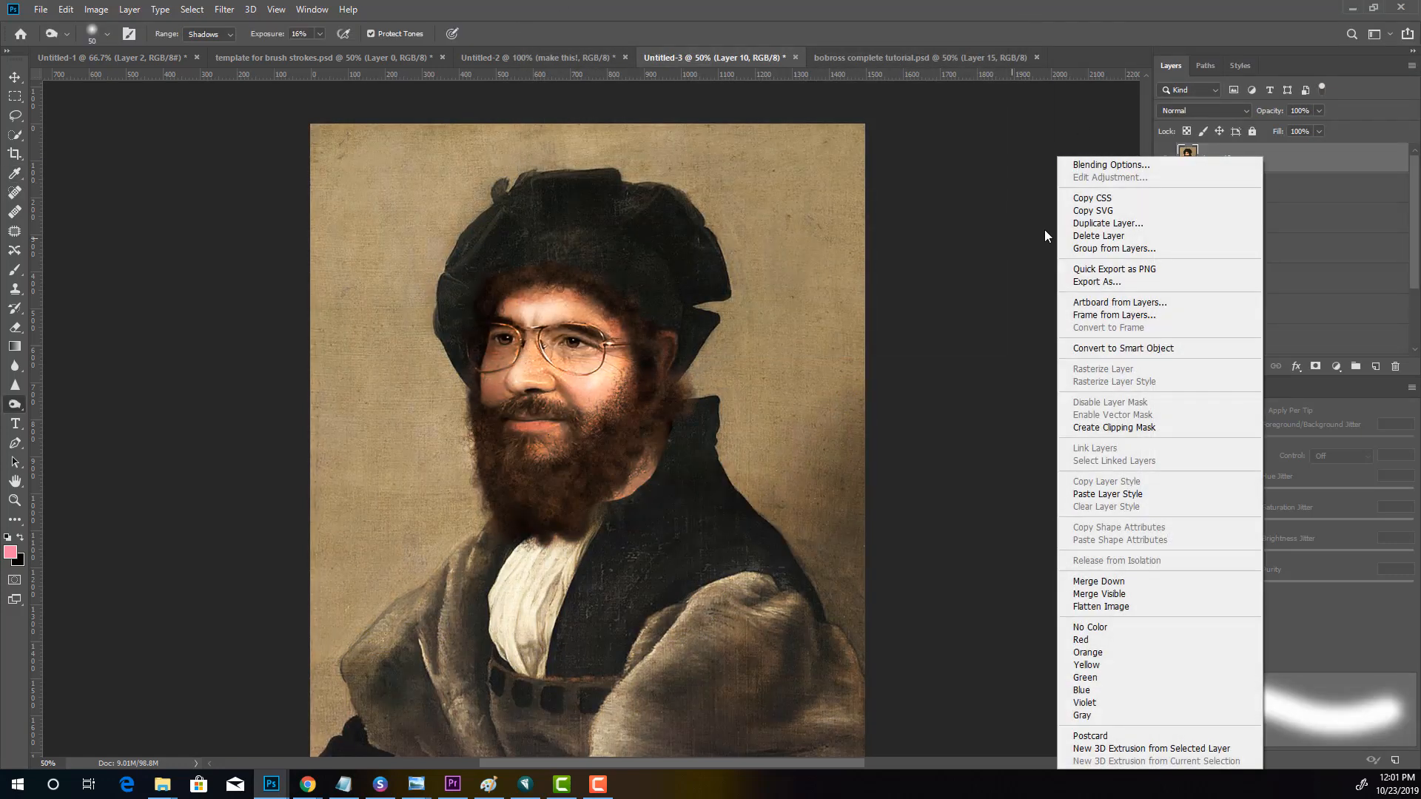
{"action": "left_click", "coordinate": [1066, 222]}
{"action": "left_click", "coordinate": [837, 221]}
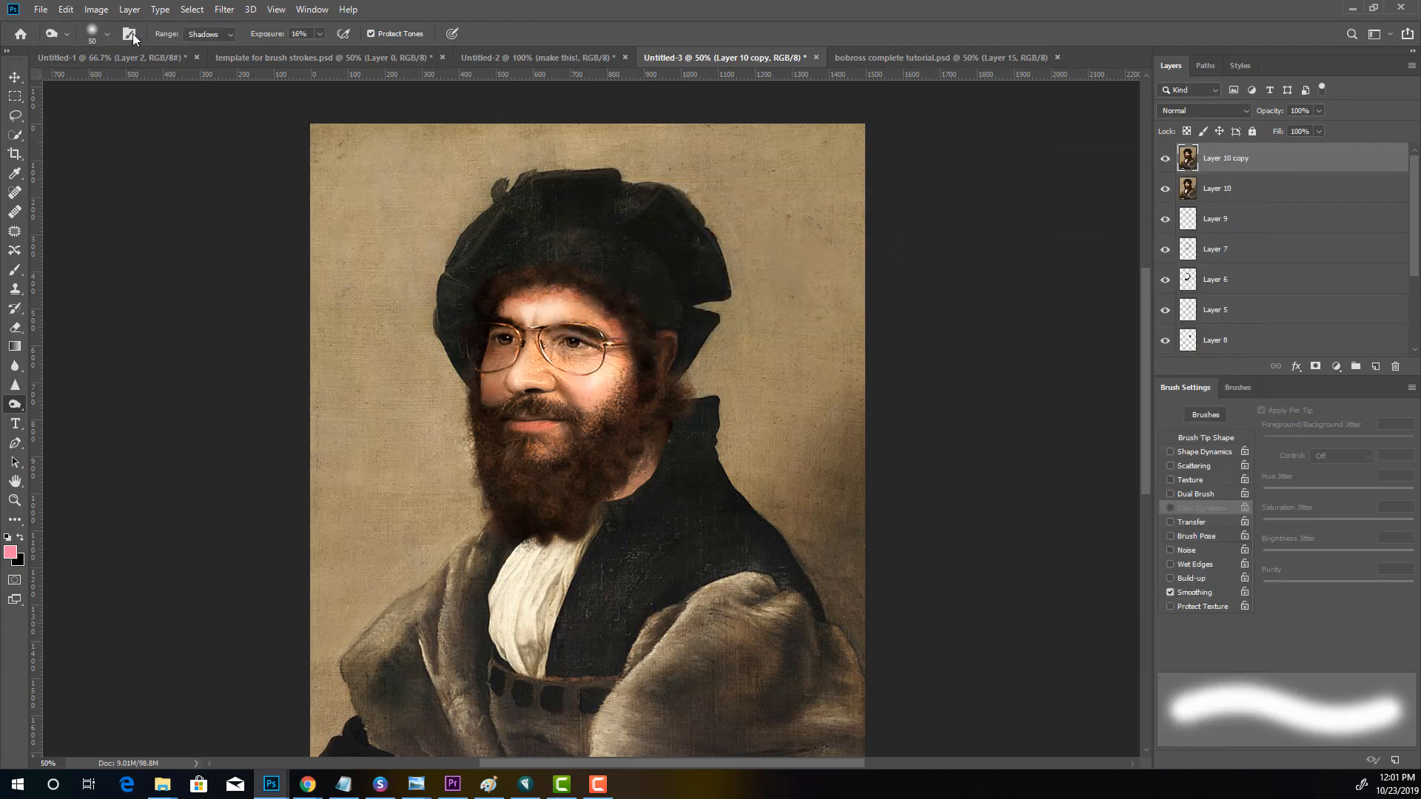
Try a Curves adjustment on Layer 10 copy, raising midtones at input 115 to output 137 and anchoring shadows at 44
{"action": "left_click", "coordinate": [96, 10]}
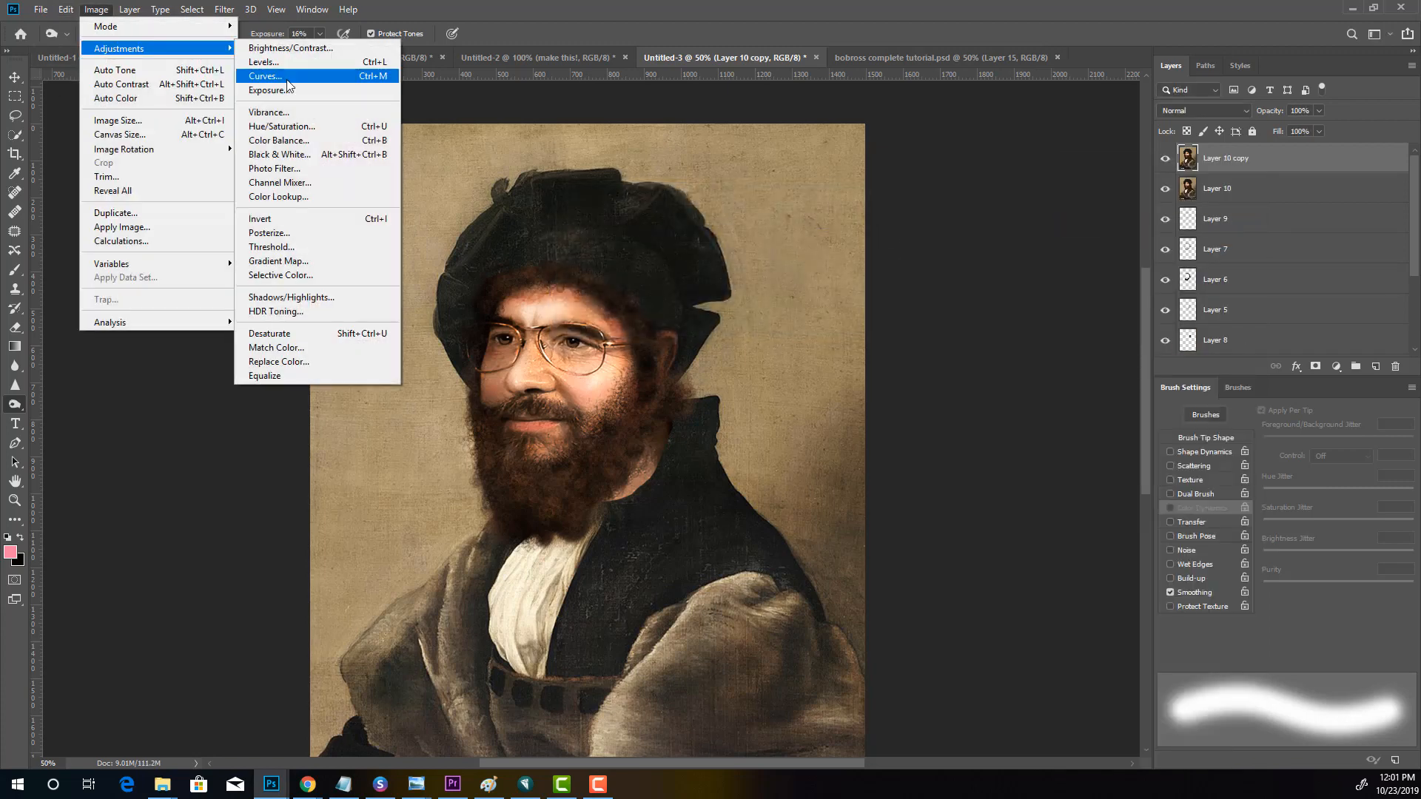
{"action": "left_click", "coordinate": [267, 76]}
{"action": "left_click", "coordinate": [689, 198]}
{"action": "left_click_drag", "start_coordinate": [678, 195], "coordinate": [676, 195]}
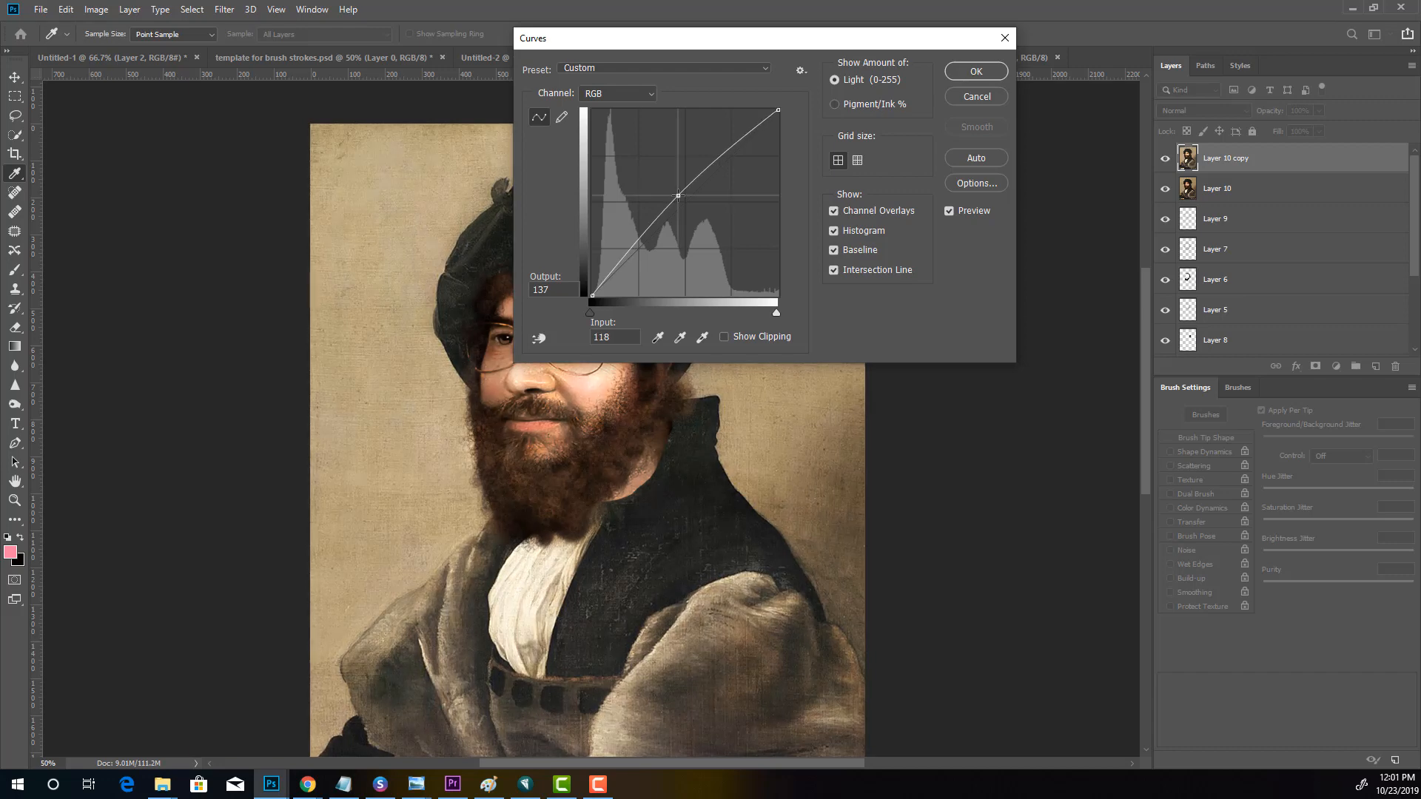
{"action": "left_click_drag", "start_coordinate": [679, 44], "coordinate": [943, 53]}
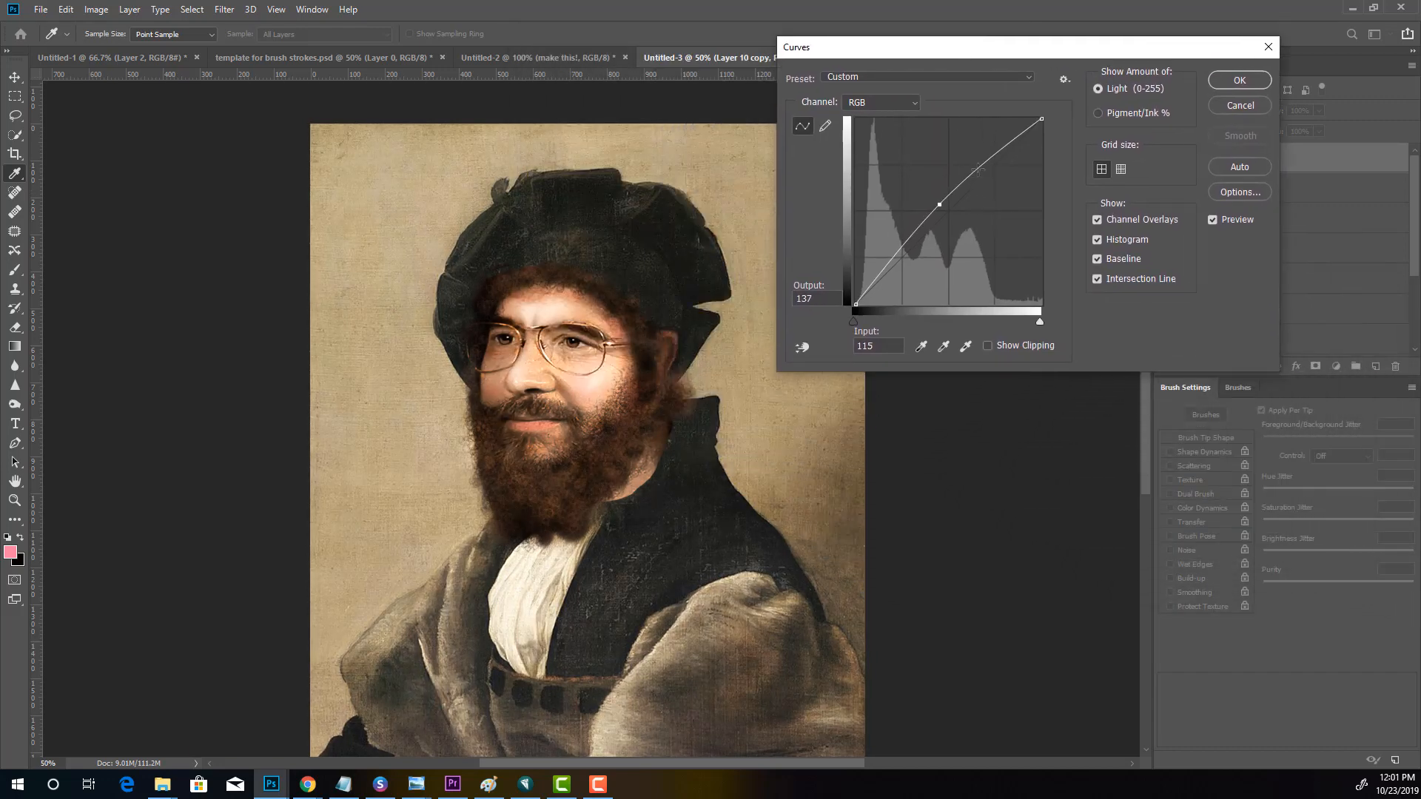
{"action": "mouse_move", "coordinate": [978, 170]}
{"action": "left_mouse_down"}
{"action": "mouse_move", "coordinate": [968, 162]}
{"action": "mouse_move", "coordinate": [989, 170]}
{"action": "mouse_move", "coordinate": [965, 178]}
{"action": "left_mouse_up"}
{"action": "left_click_drag", "start_coordinate": [880, 275], "coordinate": [887, 272]}
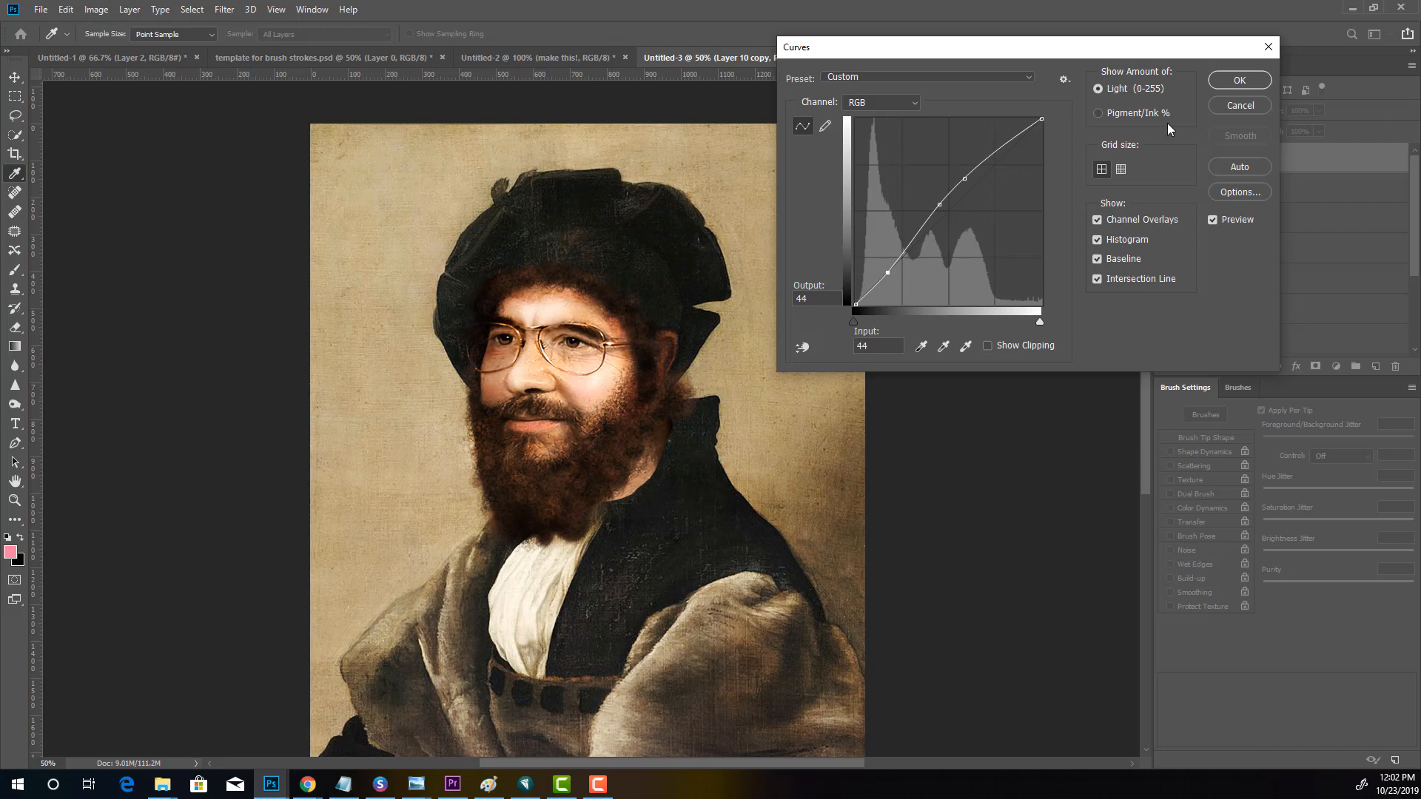
Compare the curve with the original, try a midtone point at input 122, output 129, and experiment with the shadow point
{"action": "left_click", "coordinate": [1214, 223]}
{"action": "left_click", "coordinate": [1213, 222]}
{"action": "left_click", "coordinate": [1214, 222]}
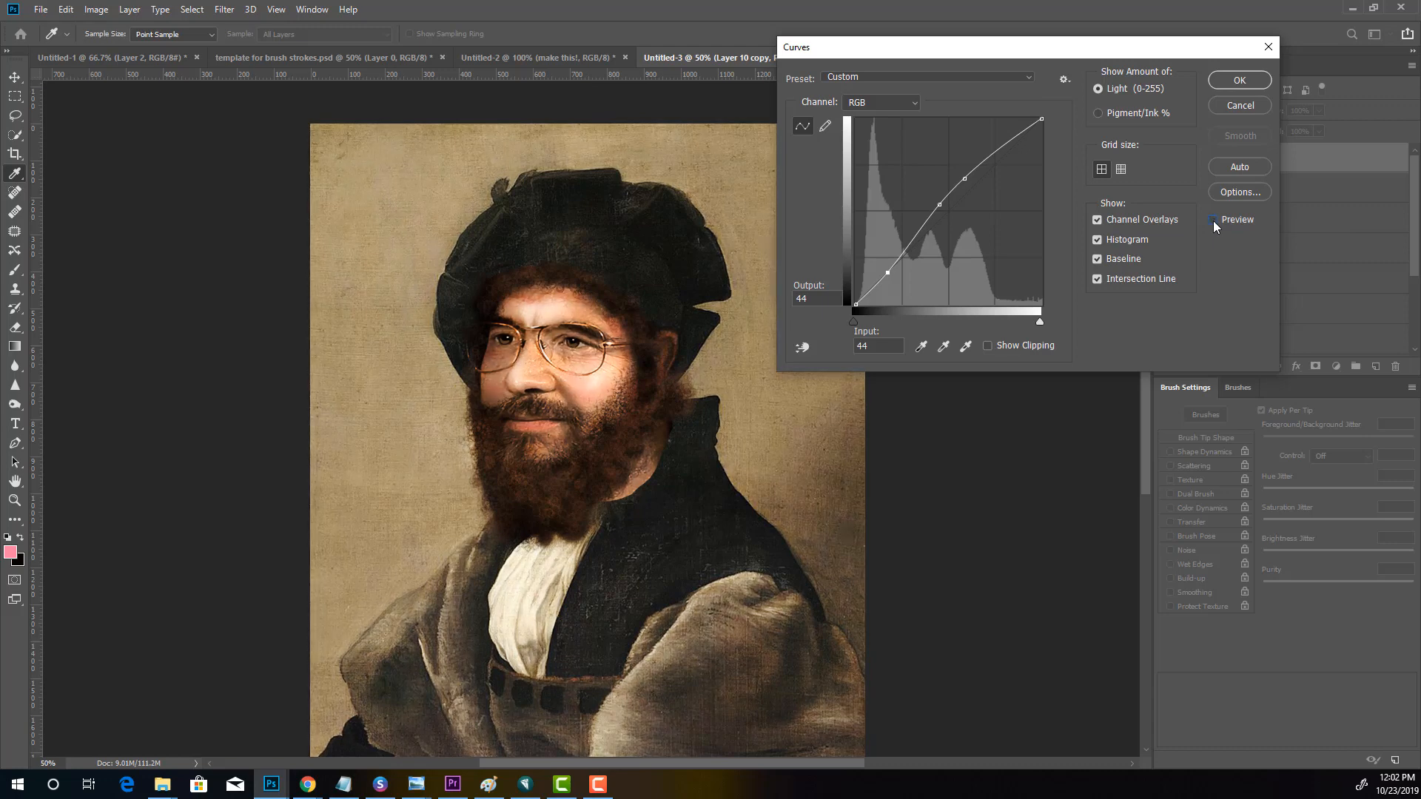
{"action": "mouse_move", "coordinate": [939, 204]}
{"action": "left_mouse_down"}
{"action": "mouse_move", "coordinate": [954, 215]}
{"action": "mouse_move", "coordinate": [925, 206]}
{"action": "mouse_move", "coordinate": [946, 211]}
{"action": "left_mouse_up"}
{"action": "left_click", "coordinate": [1214, 220]}
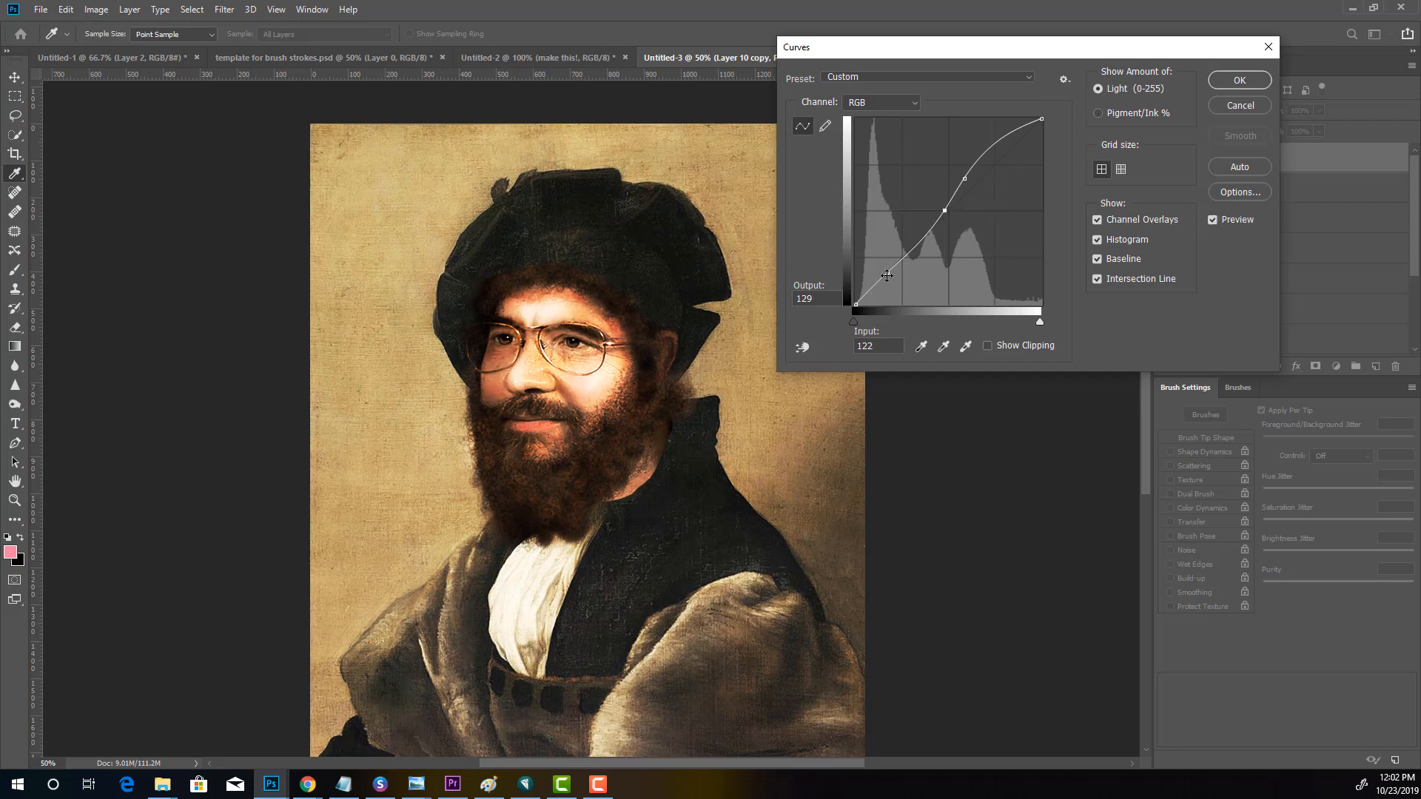
{"action": "left_click_drag", "start_coordinate": [888, 273], "coordinate": [873, 271]}
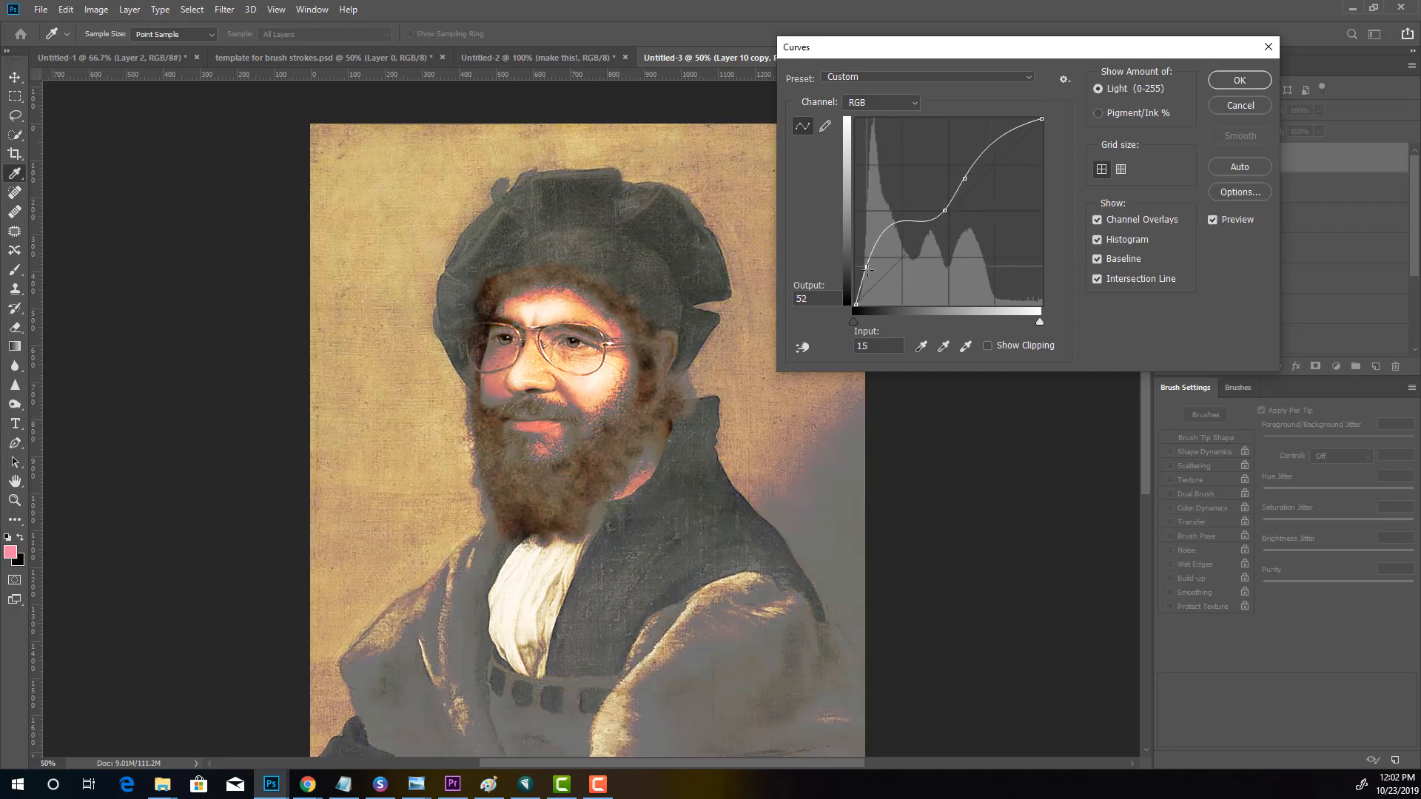
{"action": "mouse_move", "coordinate": [866, 267]}
{"action": "left_mouse_down"}
{"action": "mouse_move", "coordinate": [912, 291]}
{"action": "mouse_move", "coordinate": [902, 283]}
{"action": "left_mouse_up"}
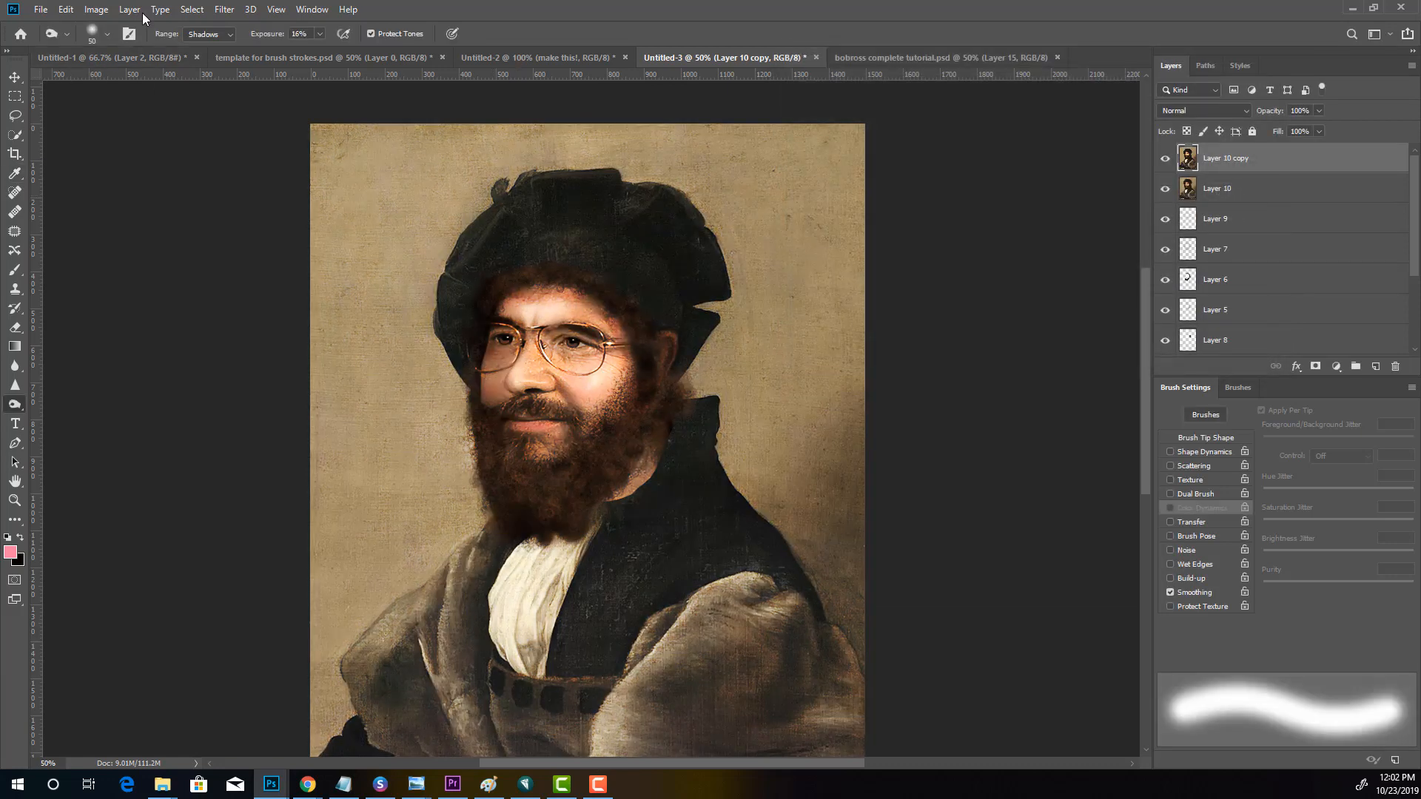
Apply Shadows/Highlights to Layer 10 copy with the shadows amount set to 0%
{"action": "left_click", "coordinate": [96, 8]}
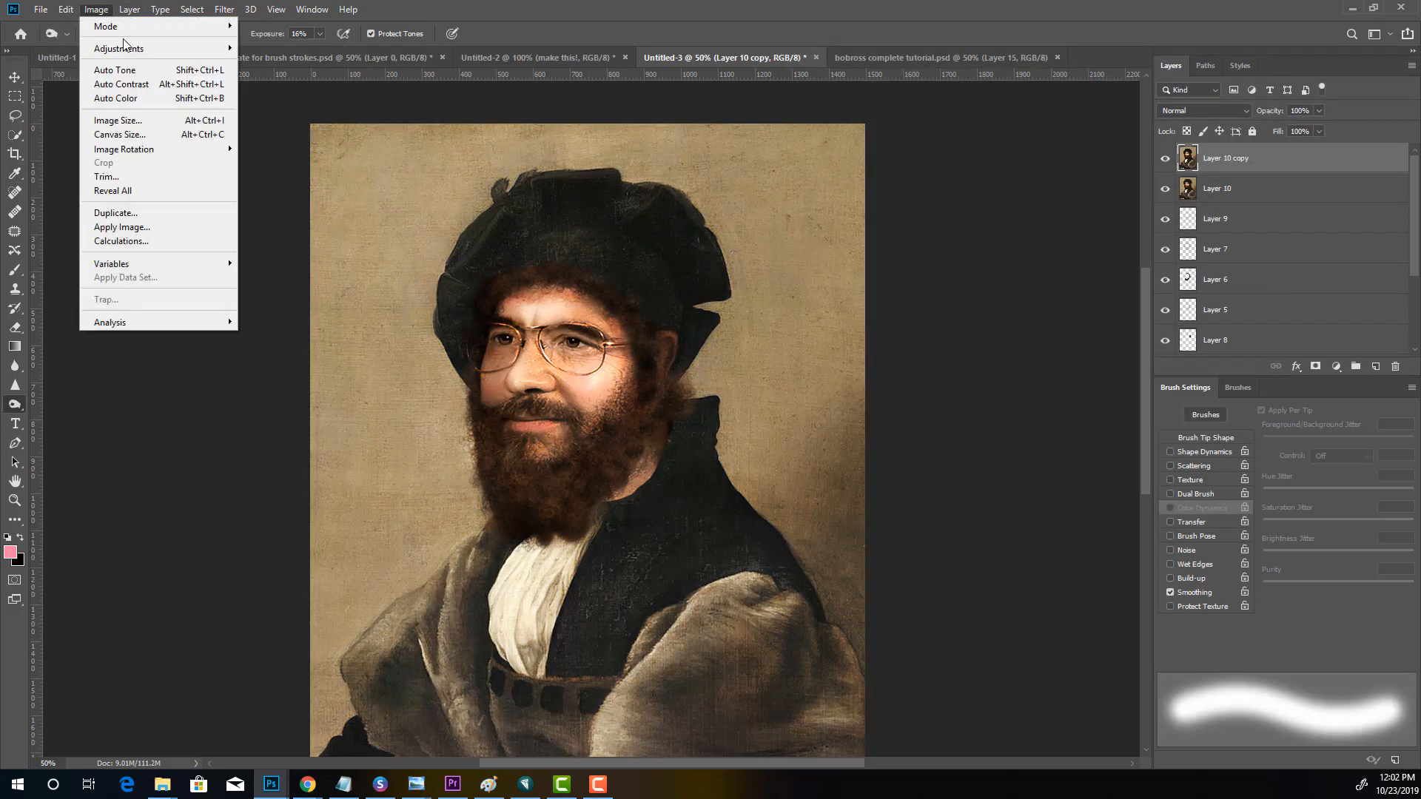
{"action": "mouse_move", "coordinate": [126, 48]}
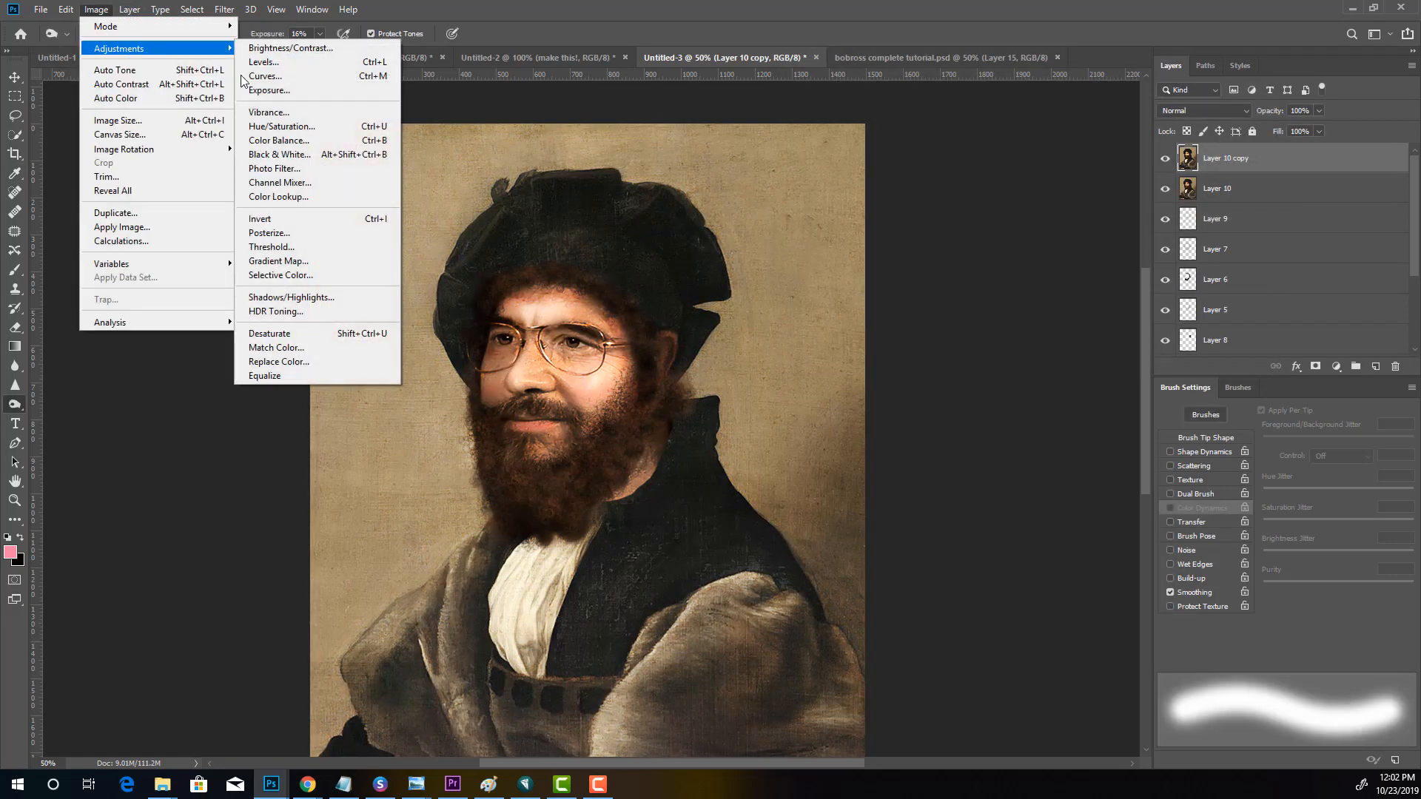
{"action": "left_click", "coordinate": [301, 302]}
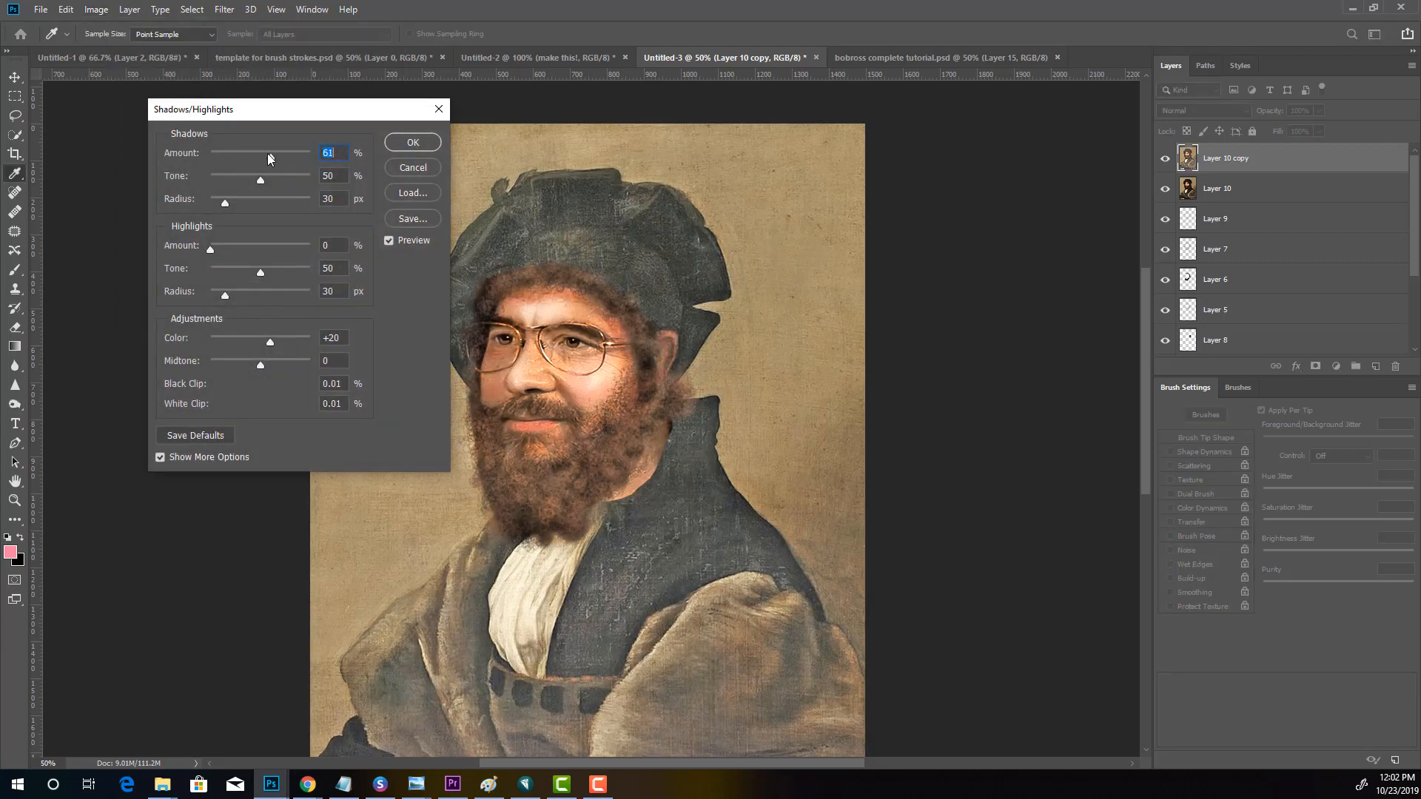
{"action": "left_click_drag", "start_coordinate": [268, 156], "coordinate": [208, 157]}
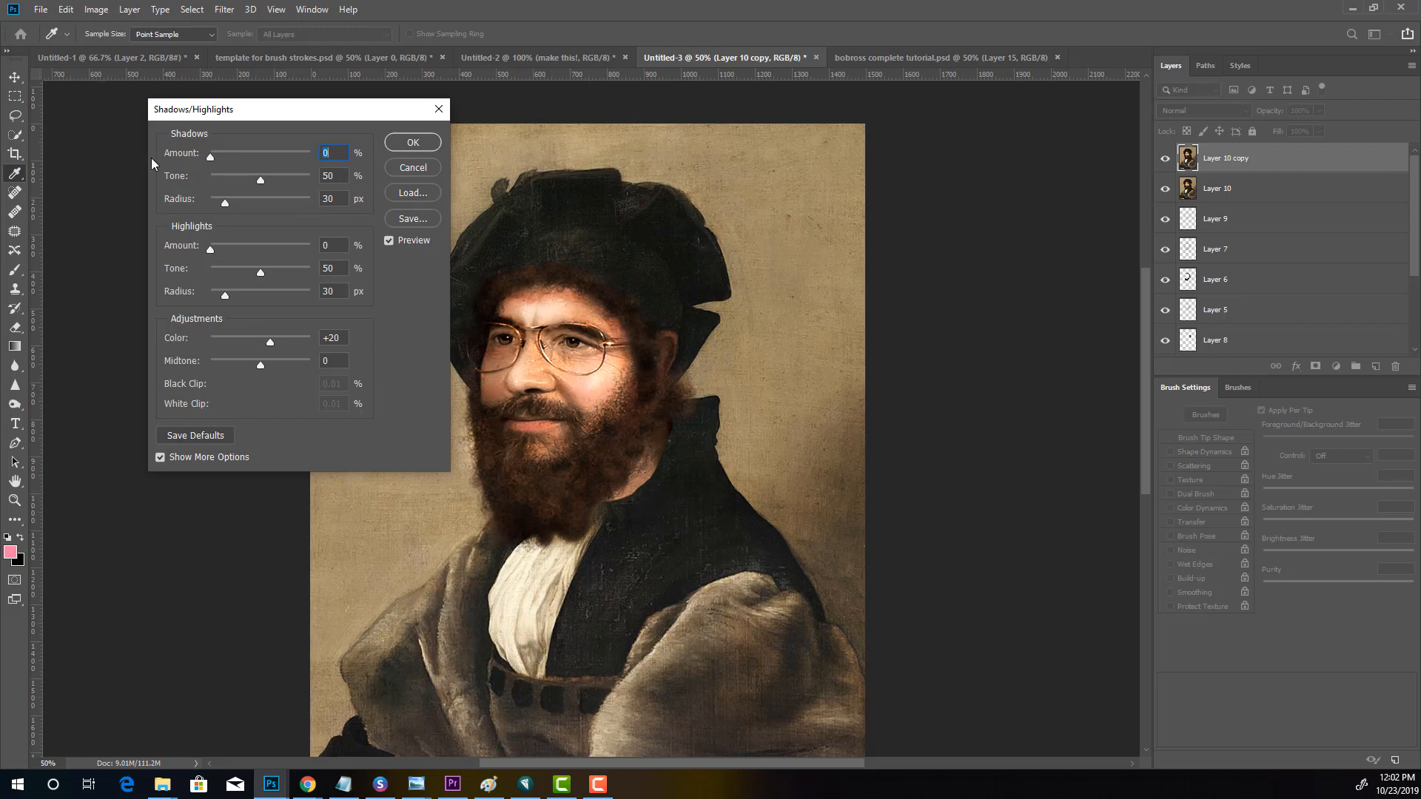
{"action": "left_click", "coordinate": [413, 143]}
{"action": "key", "text": "o"}
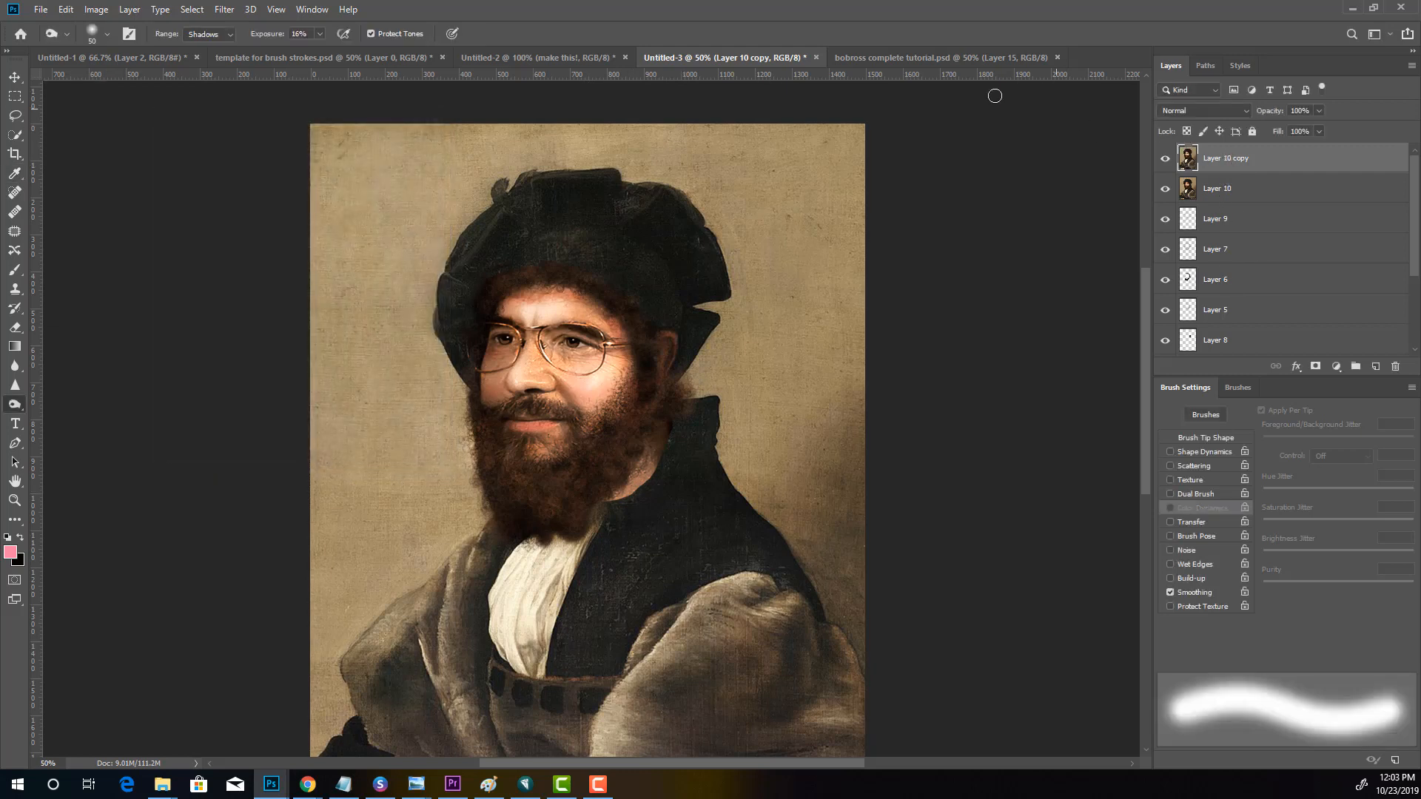
Compare the Untitled-3 composite with the finished portrait in bobross complete tutorial.psd, examining the face, beard and overall tones at different magnifications
{"action": "scroll", "coordinate": [523, 502], "scroll_direction": "down", "scroll_amount": 3}
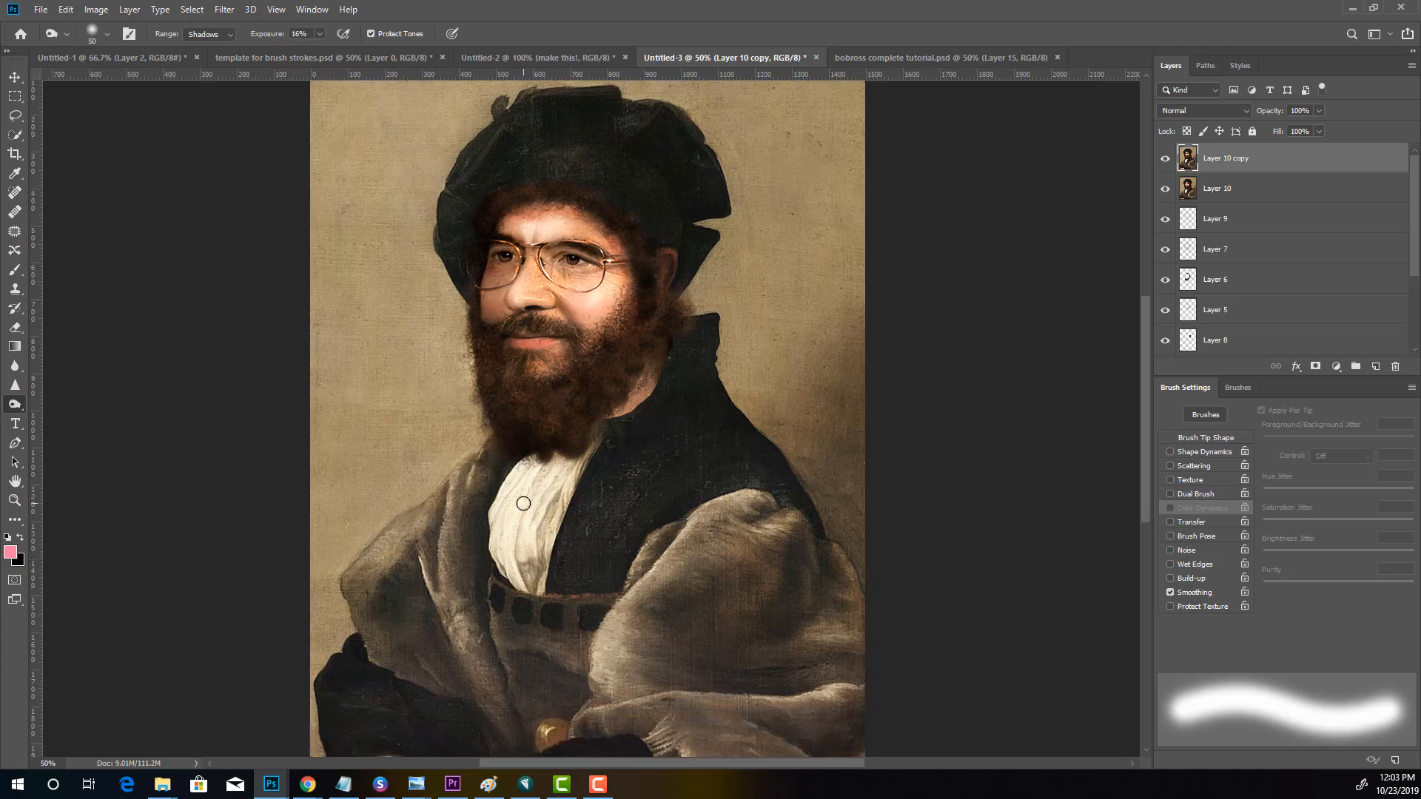
{"action": "key", "text": "ctrl+minus"}
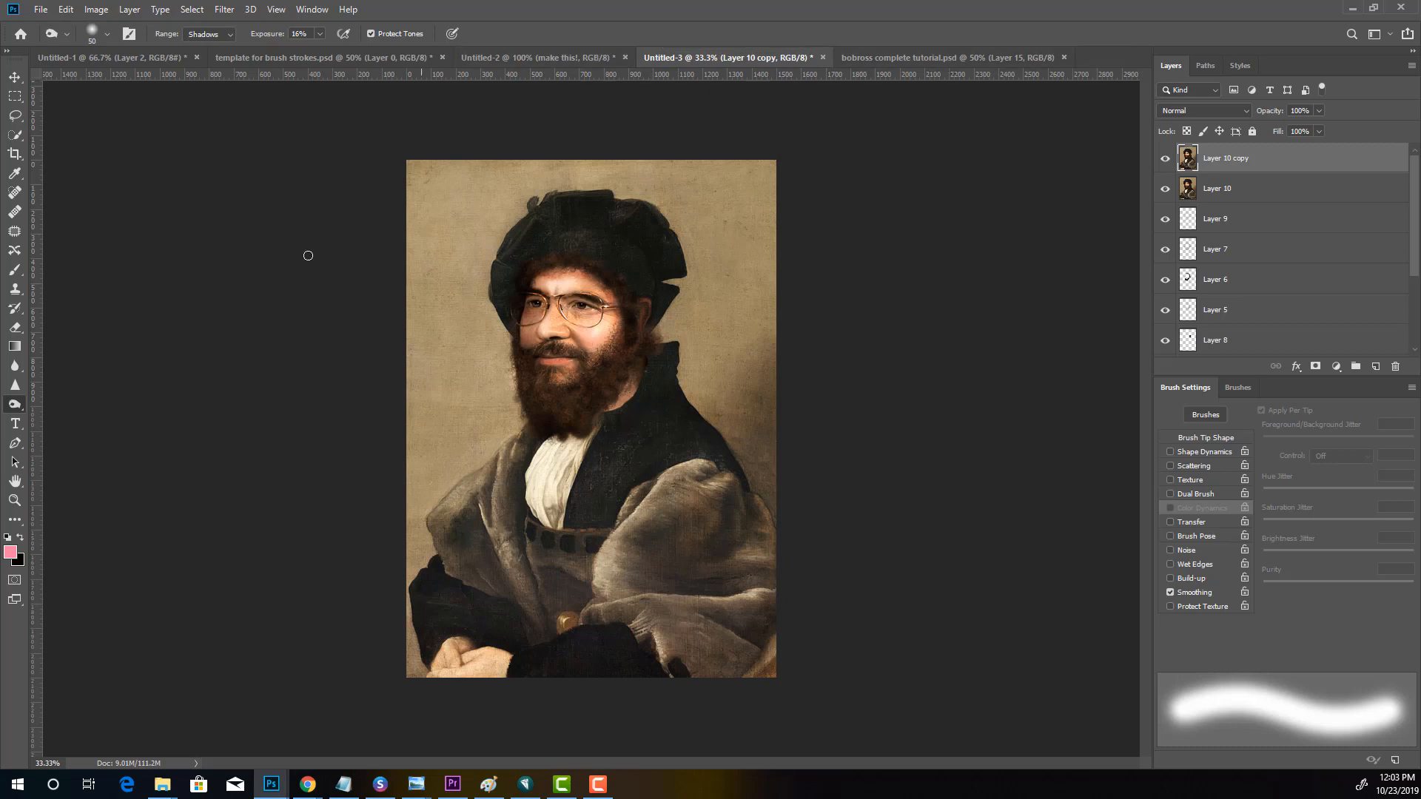
{"action": "left_click", "coordinate": [943, 58]}
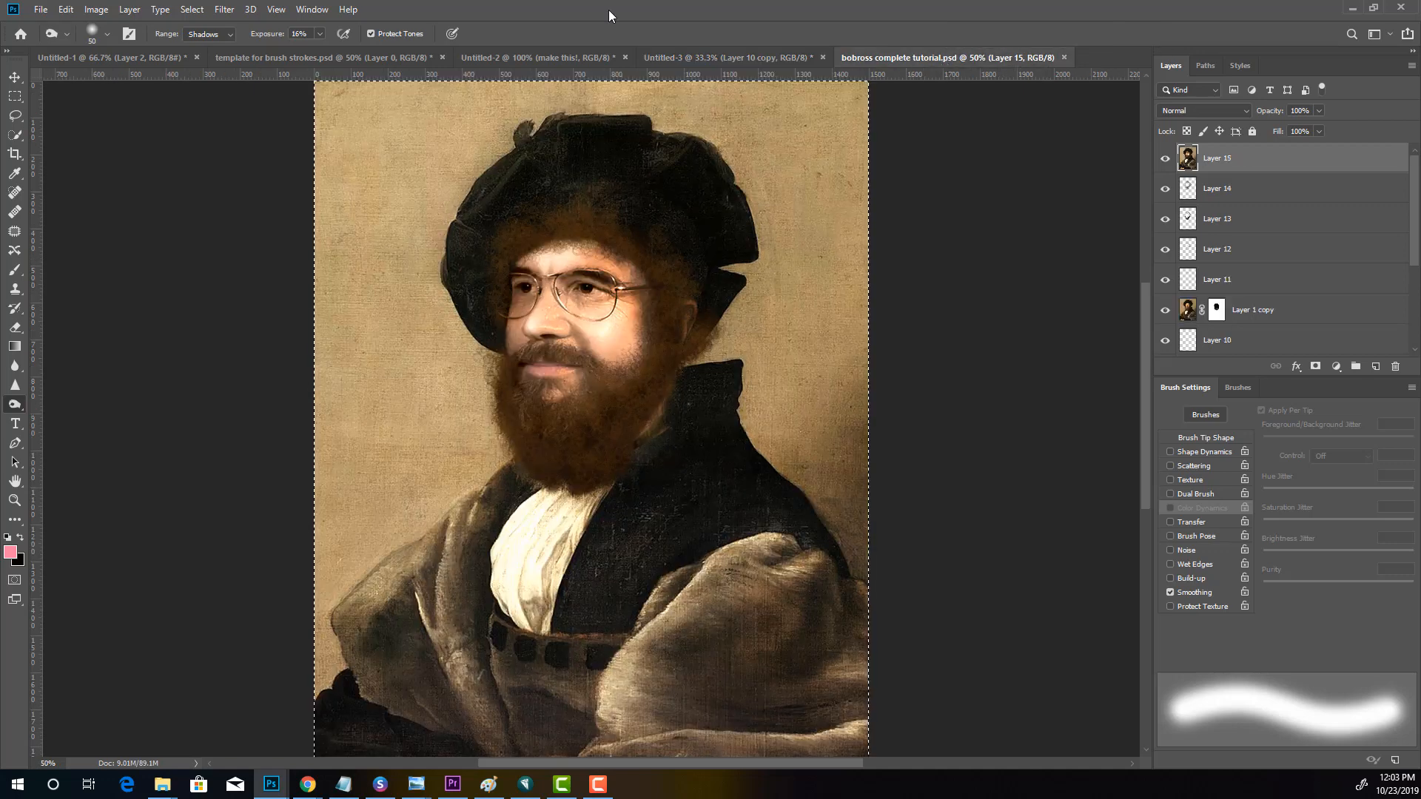
{"action": "left_click", "coordinate": [713, 62]}
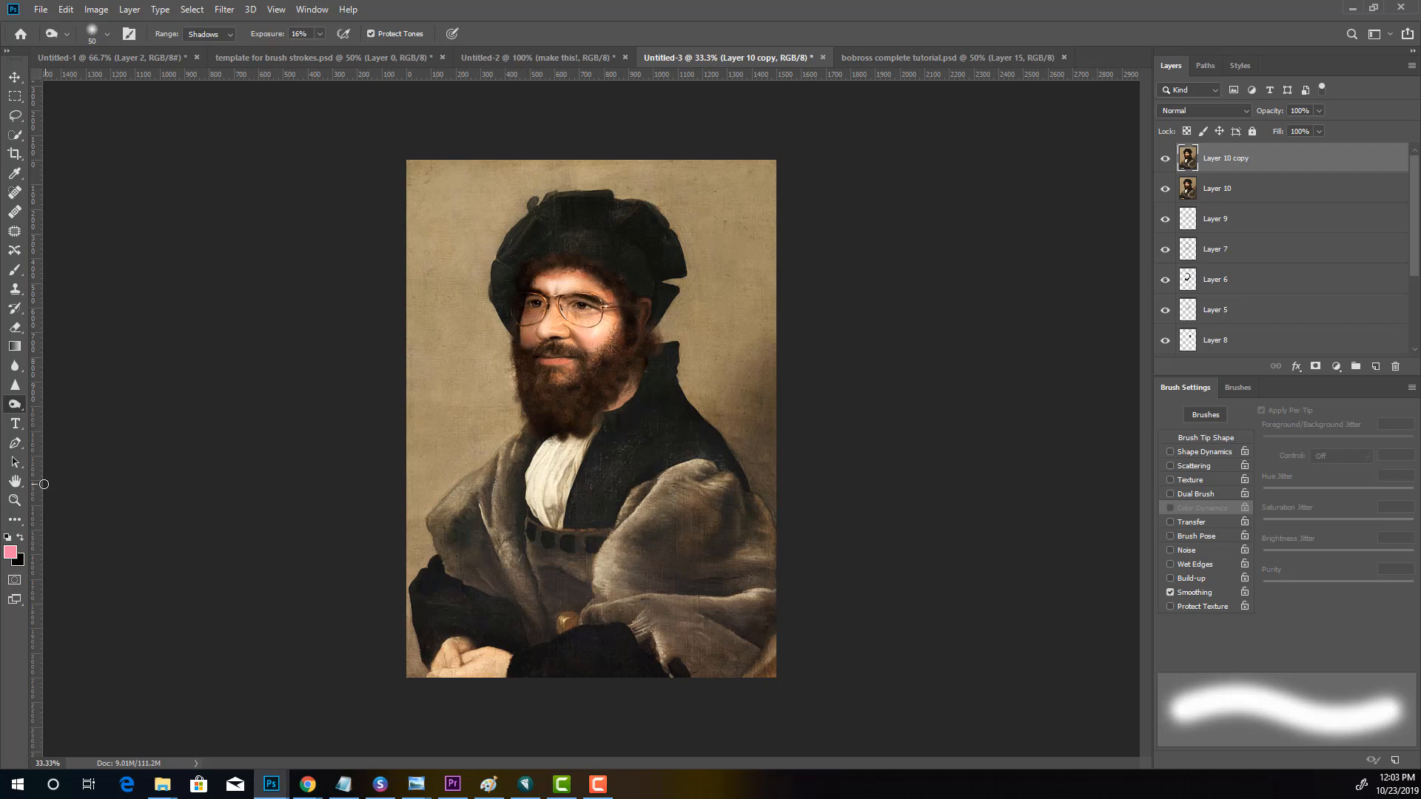
{"action": "left_click", "coordinate": [14, 501]}
{"action": "left_click", "coordinate": [615, 389]}
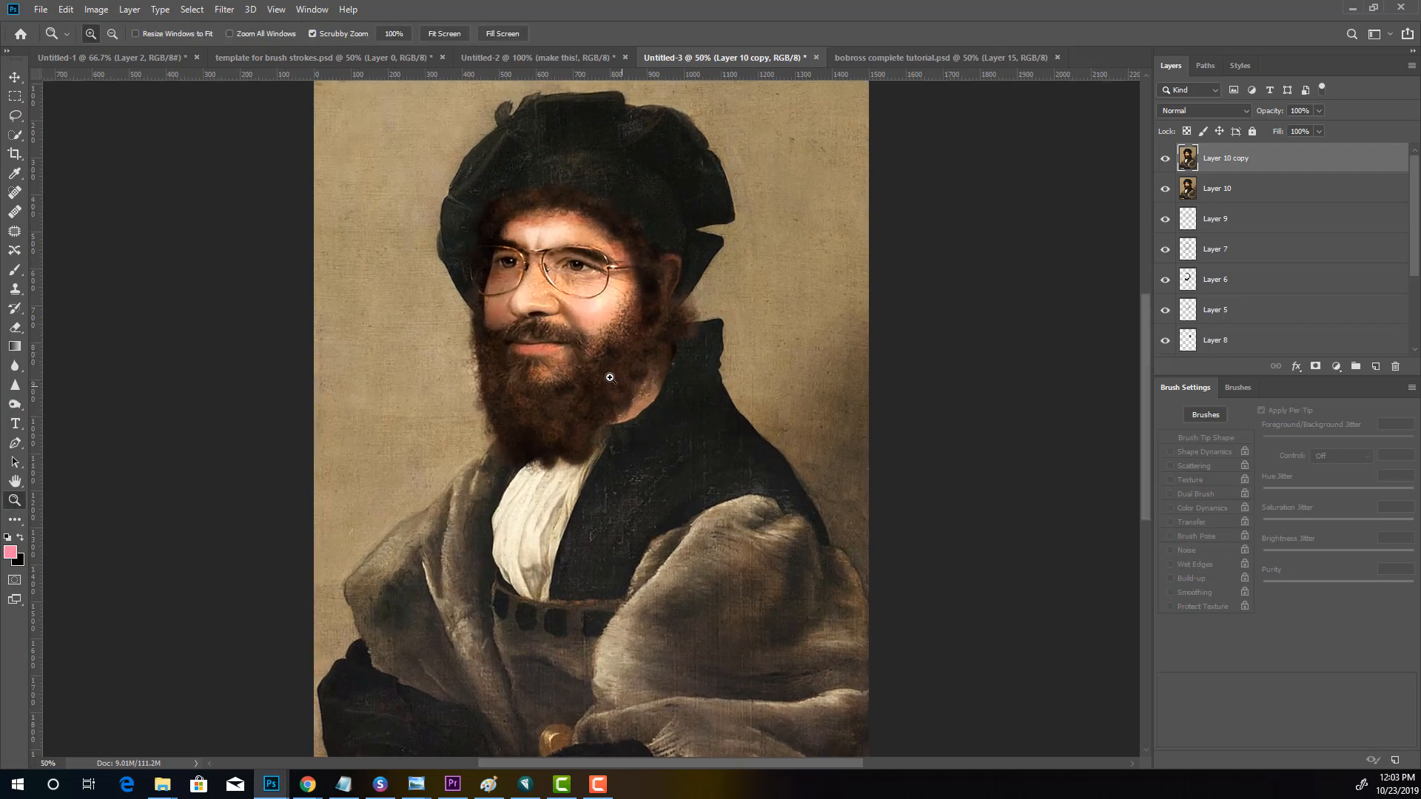
{"action": "left_click", "coordinate": [903, 59]}
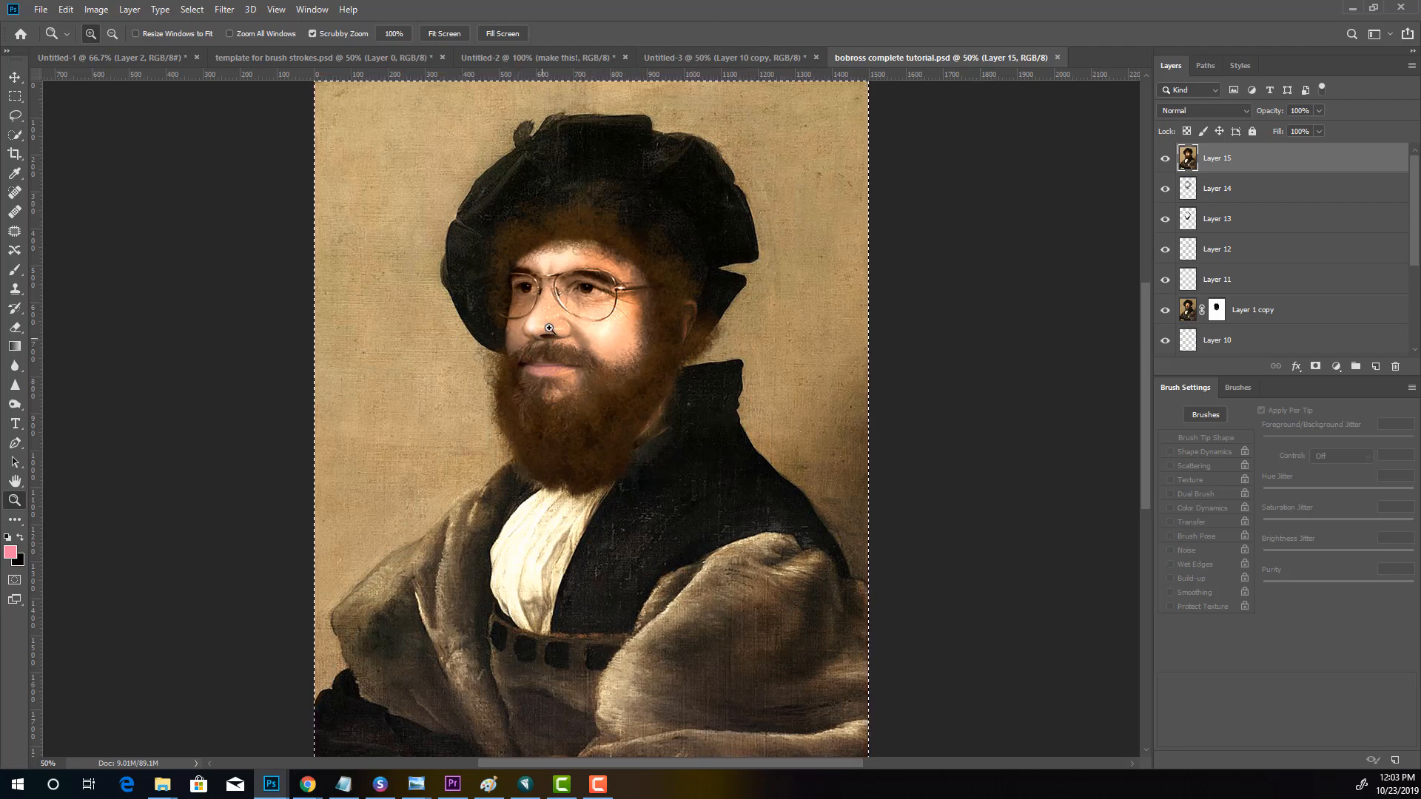
{"action": "left_click", "coordinate": [715, 55]}
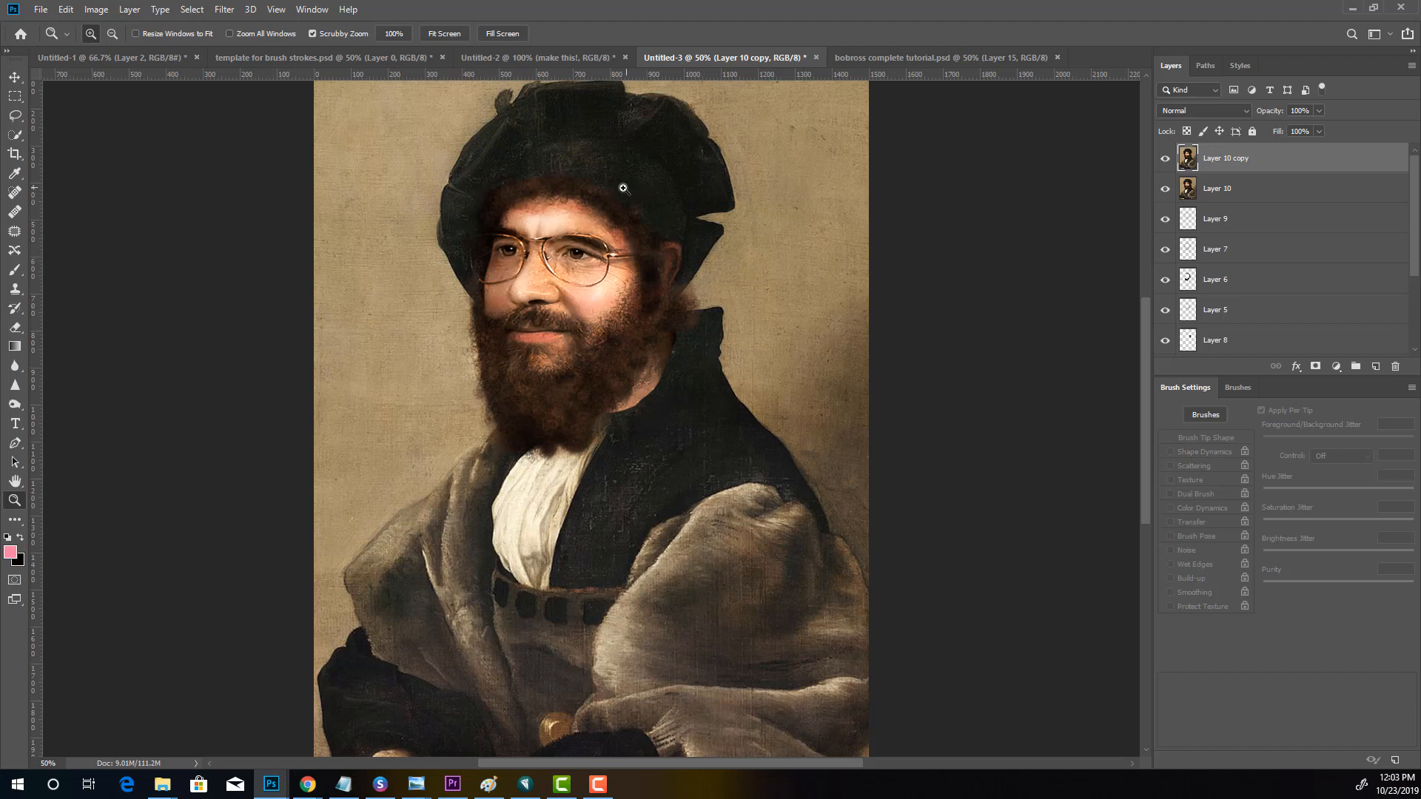
{"action": "scroll", "coordinate": [733, 442], "scroll_direction": "up", "scroll_amount": 3}
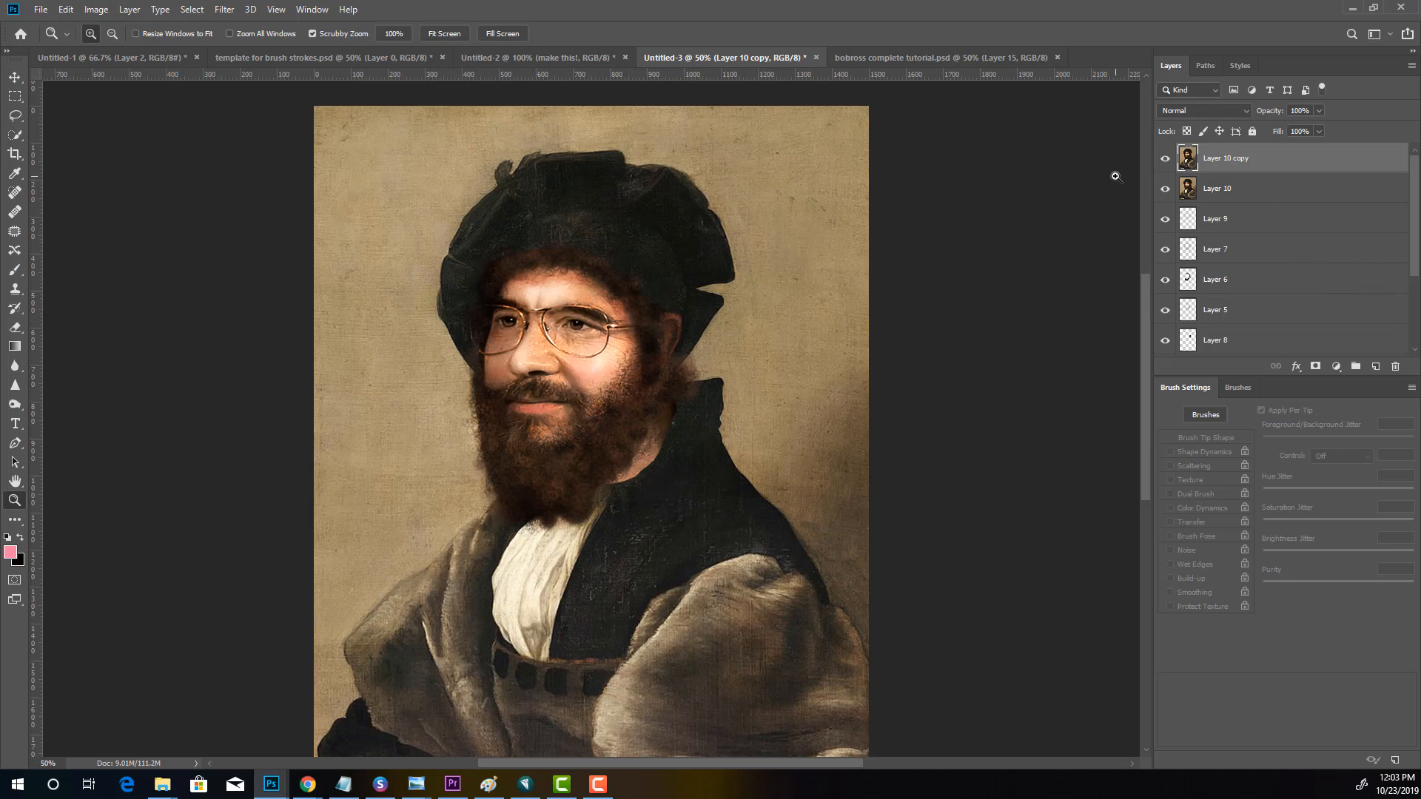
{"action": "key", "text": "ctrl+minus"}
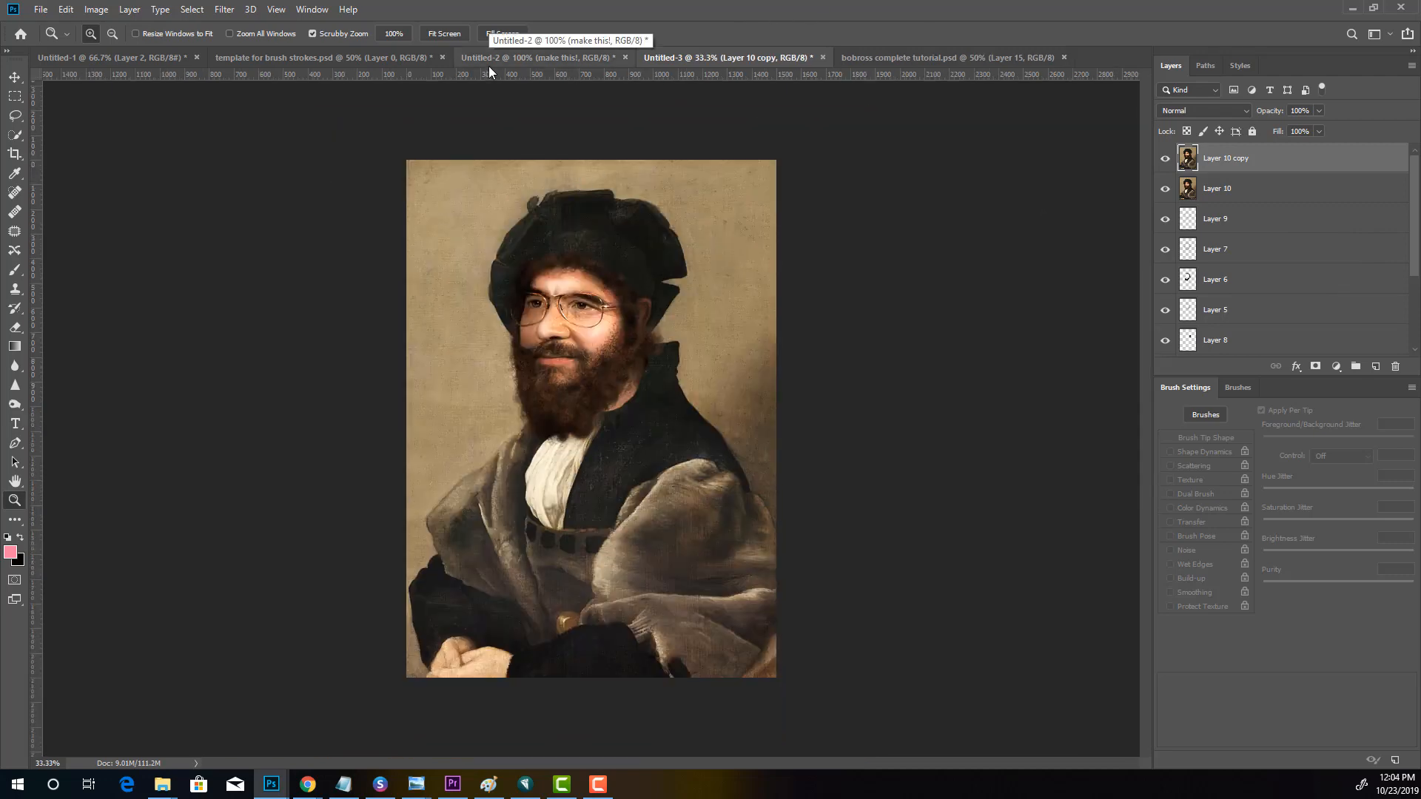
{"action": "left_click", "coordinate": [852, 56]}
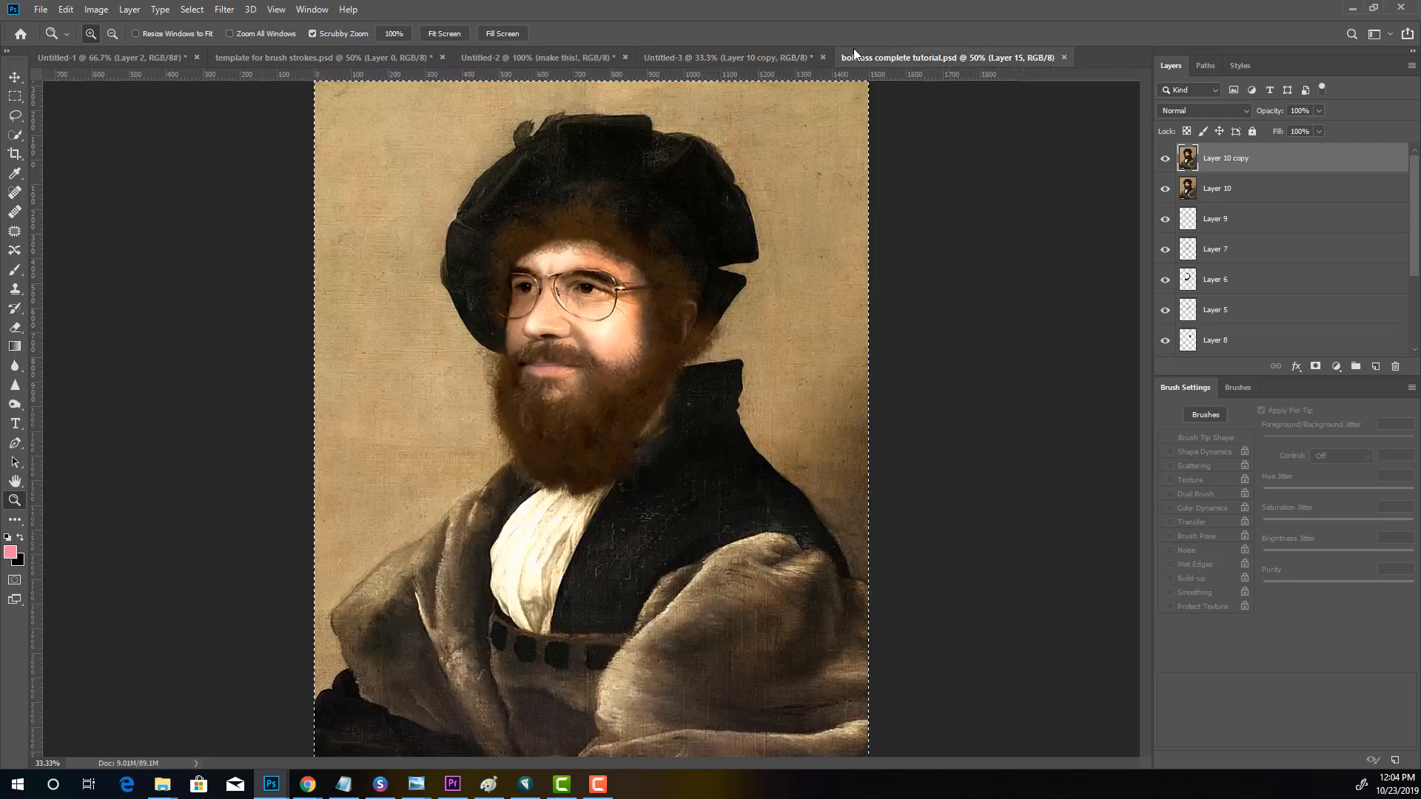